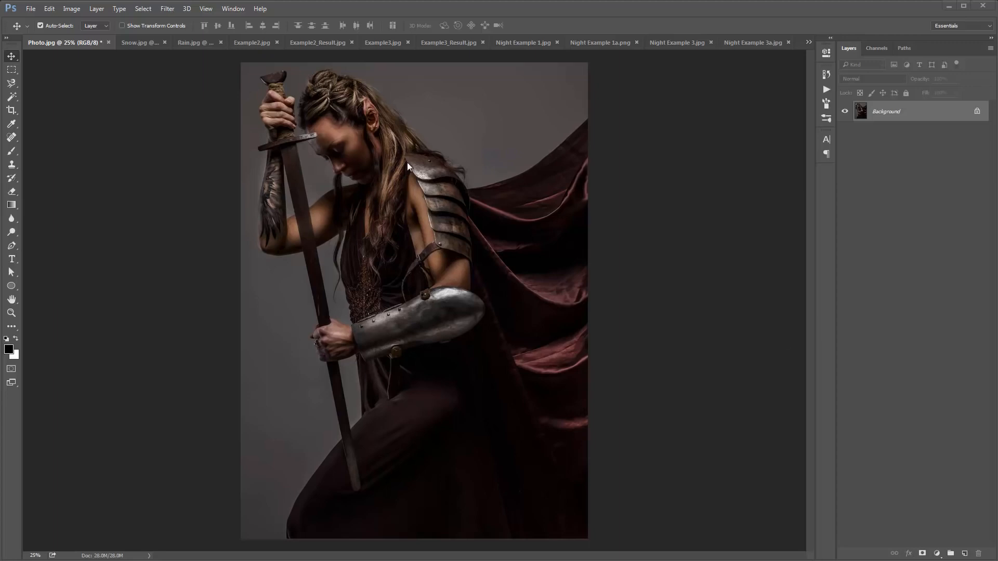
# Step: Review the Snow and Rain results, and compare the Example2 and Example3 photos with their result images
pyautogui.click(129, 43)
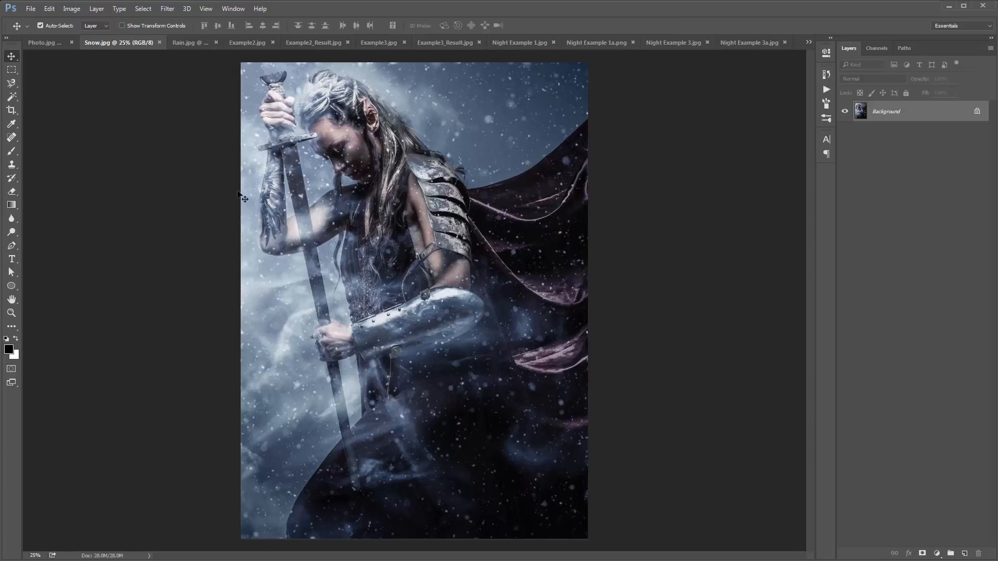
pyautogui.click(186, 43)
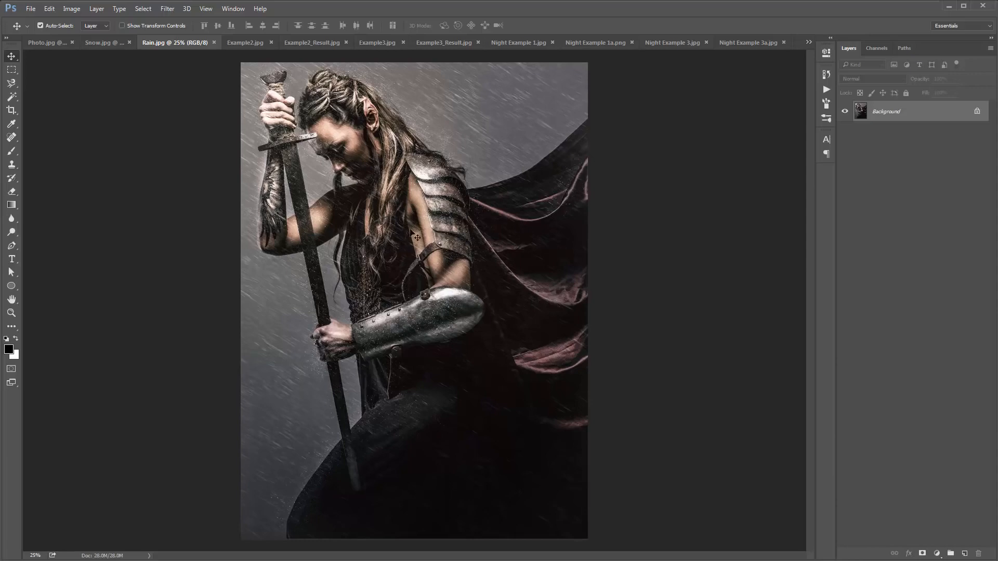
pyautogui.click(244, 44)
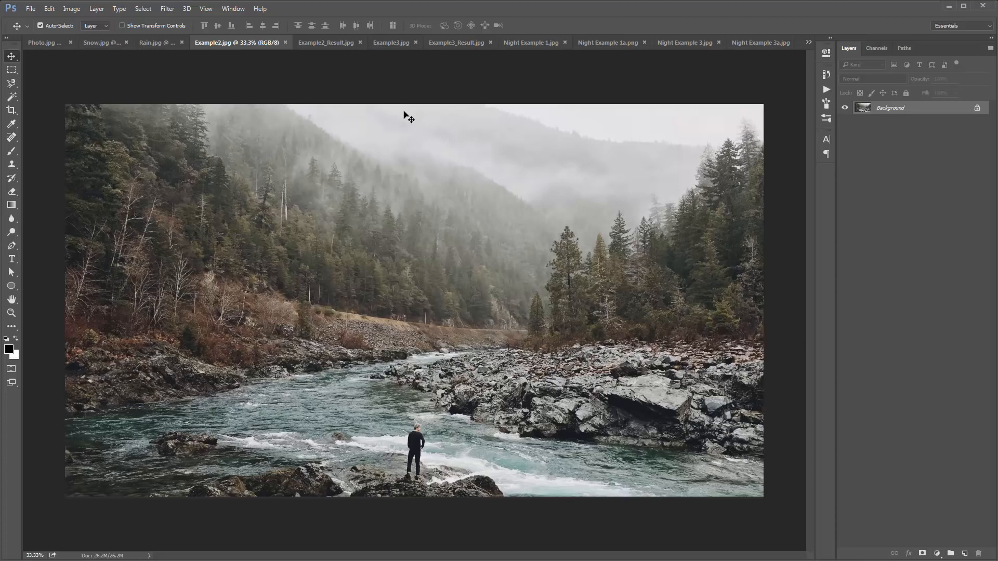
pyautogui.click(331, 45)
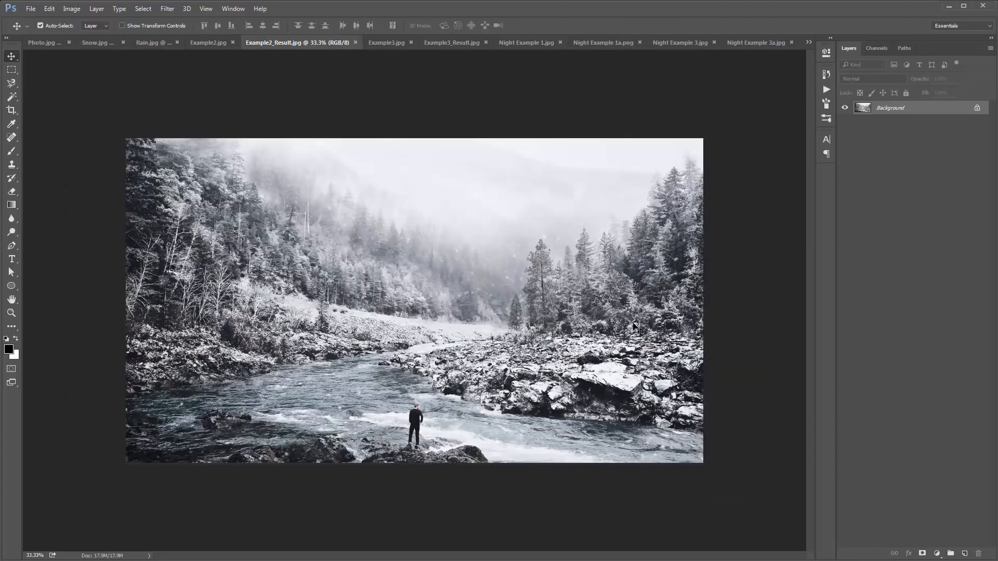
pyautogui.click(214, 48)
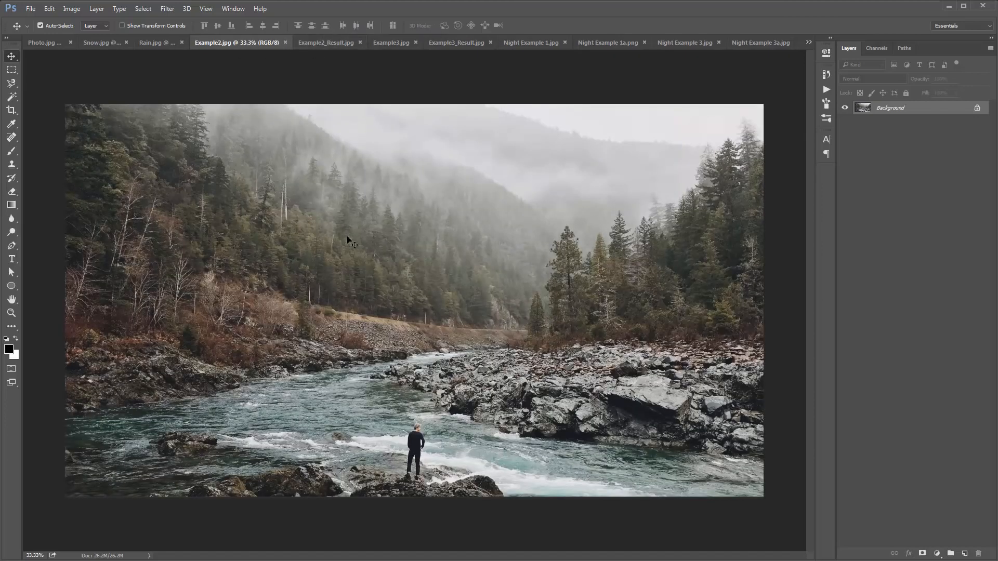
pyautogui.click(319, 45)
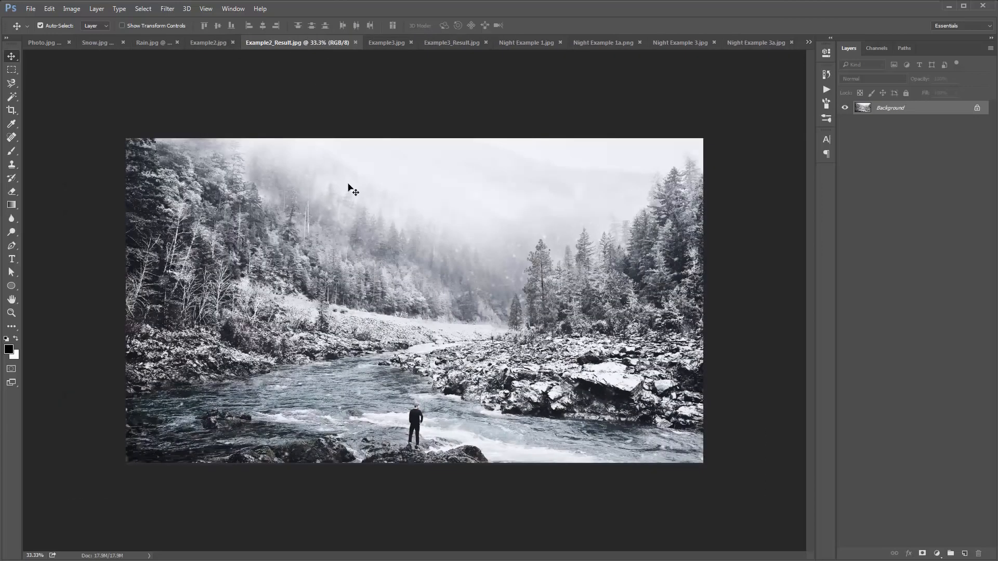
pyautogui.click(379, 45)
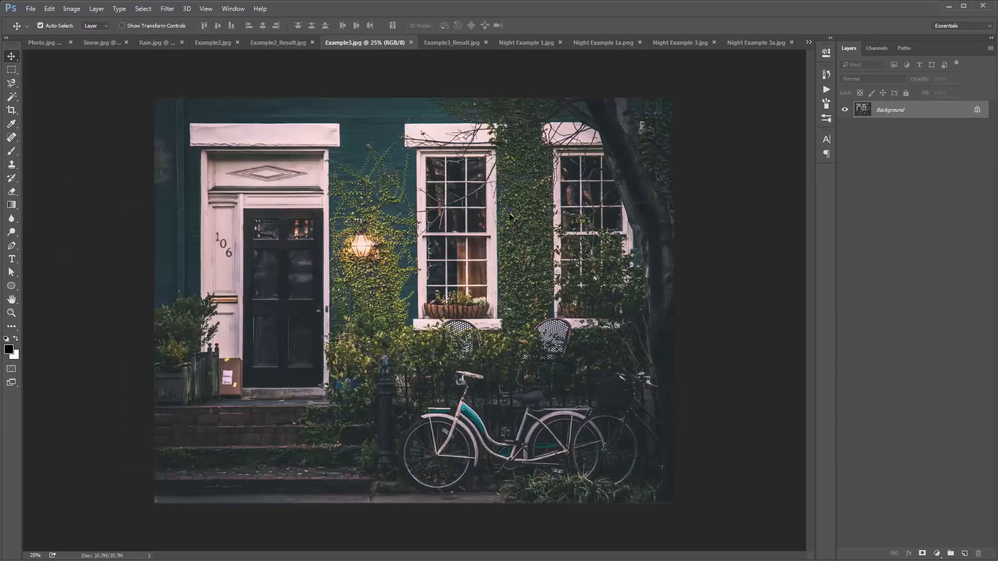
pyautogui.click(285, 46)
pyautogui.click(454, 43)
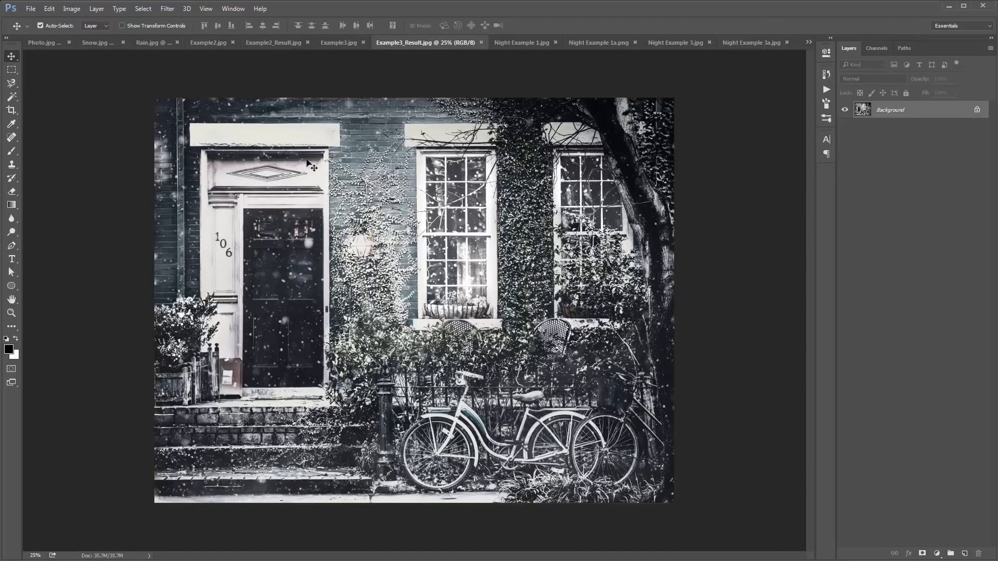
pyautogui.click(336, 42)
pyautogui.click(439, 45)
# Step: Compare the original photos of Night Examples 1, 3 and 2 with their darkened night versions
pyautogui.click(518, 40)
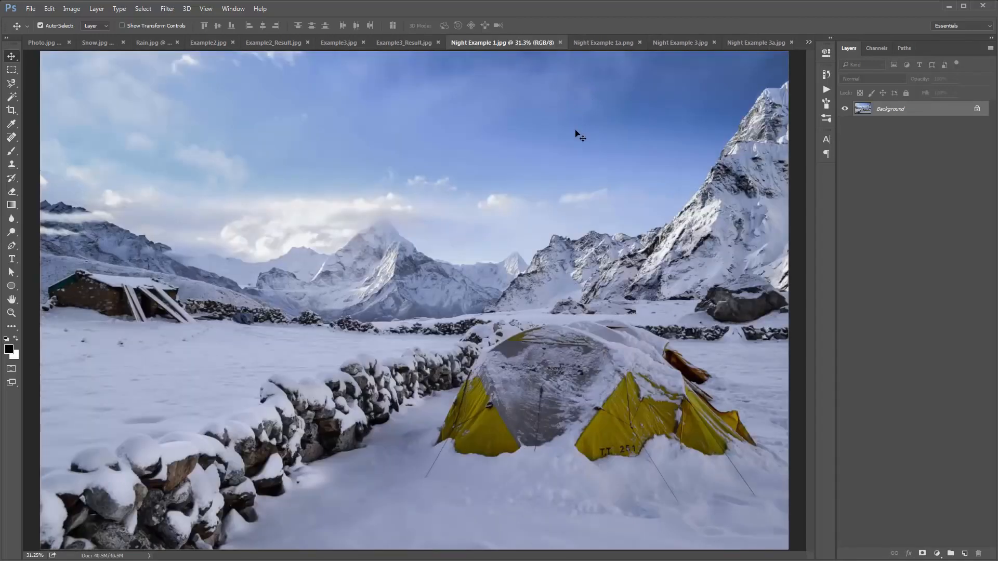
pyautogui.click(600, 44)
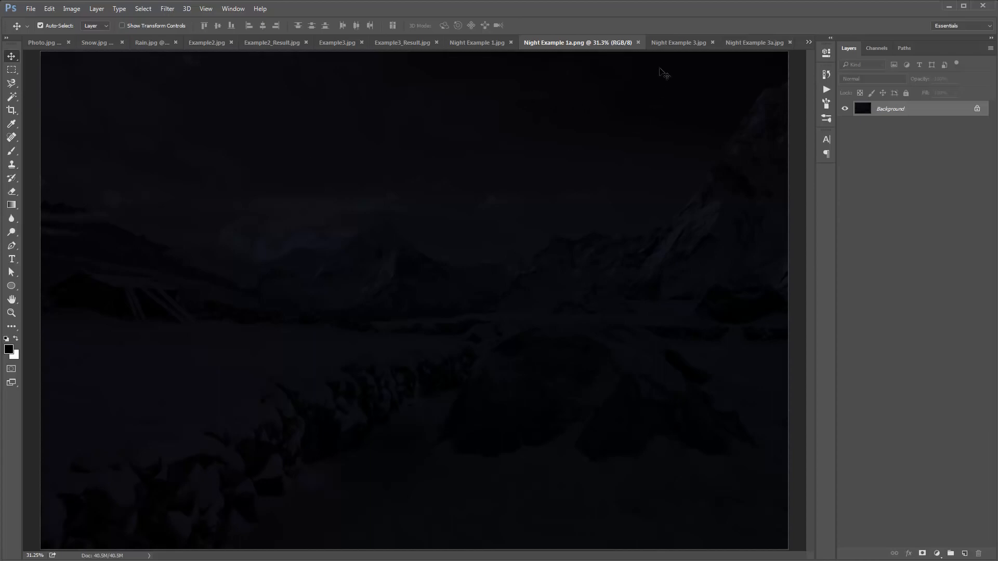
pyautogui.click(668, 46)
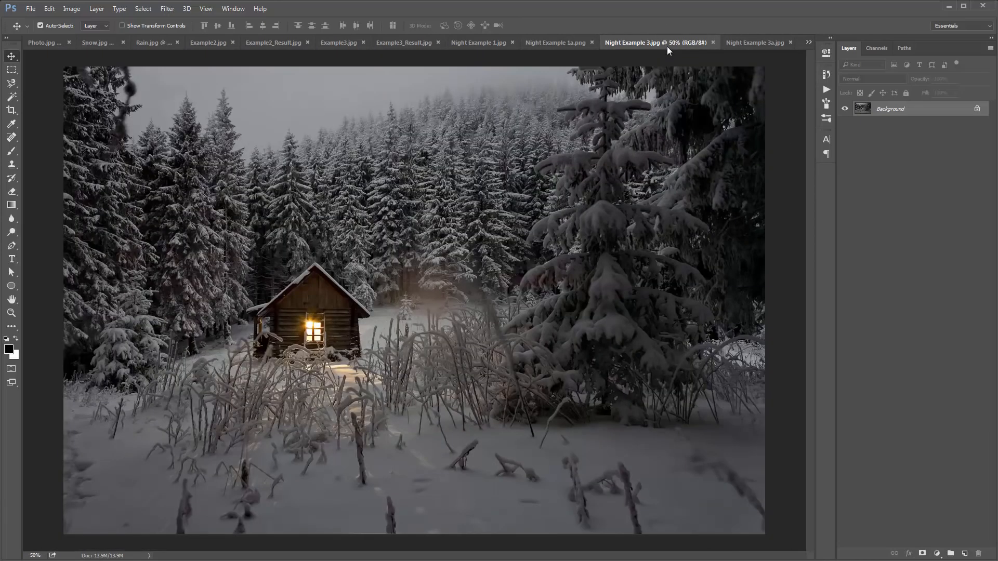
pyautogui.click(743, 42)
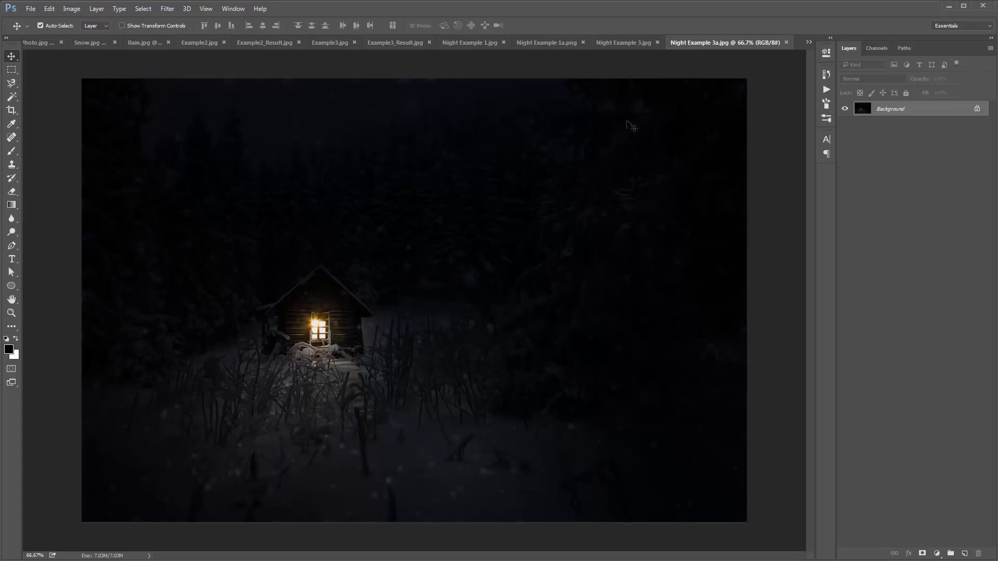
pyautogui.click(809, 42)
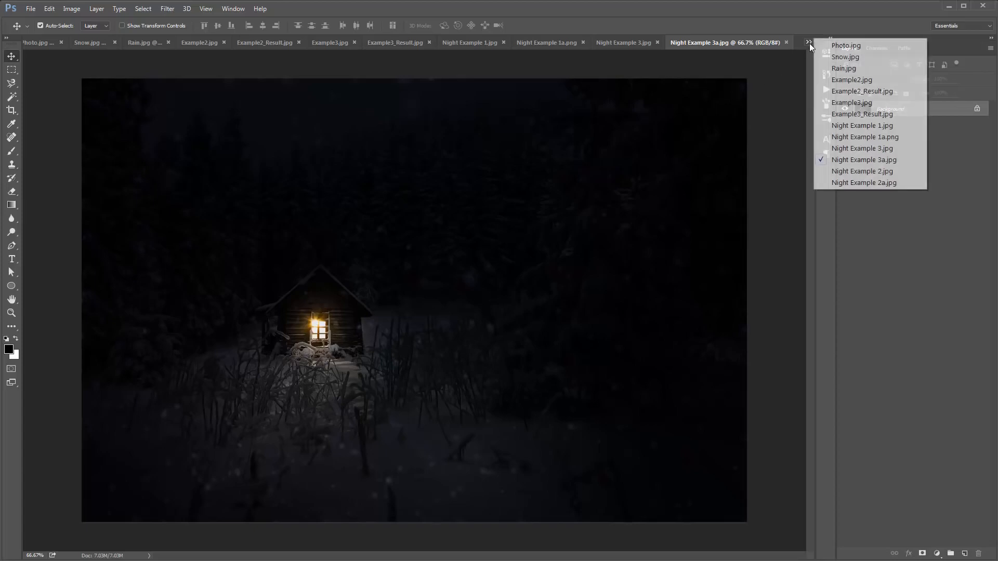
pyautogui.click(880, 171)
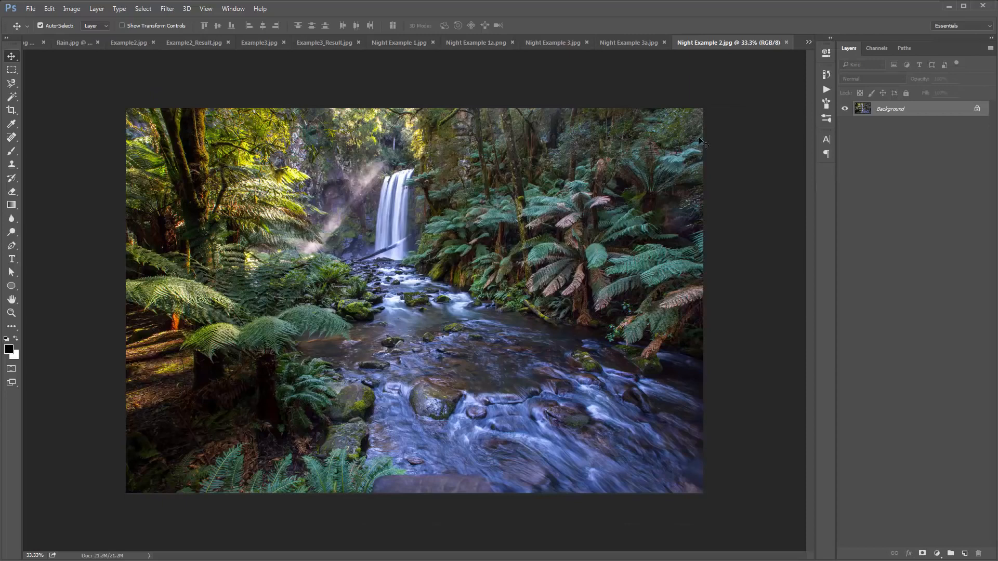
pyautogui.click(809, 42)
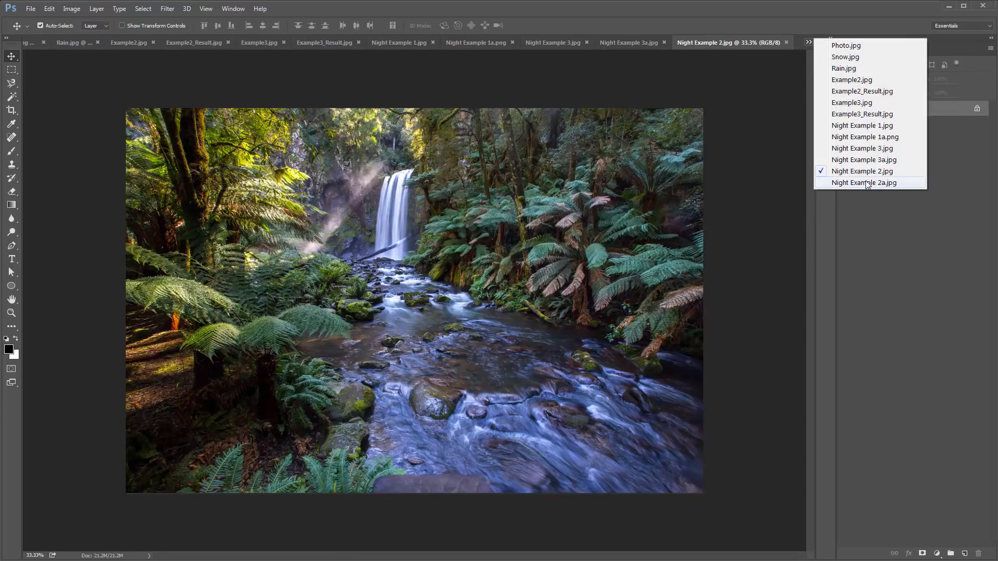
pyautogui.click(865, 183)
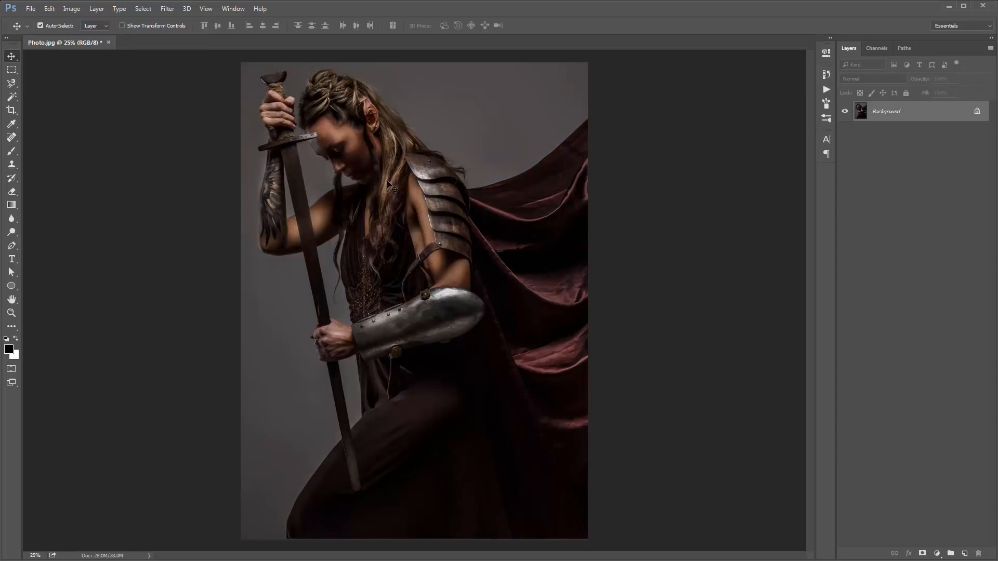
# Step: Load the Winter Actions.atn action set into the list of available actions
pyautogui.click(232, 10)
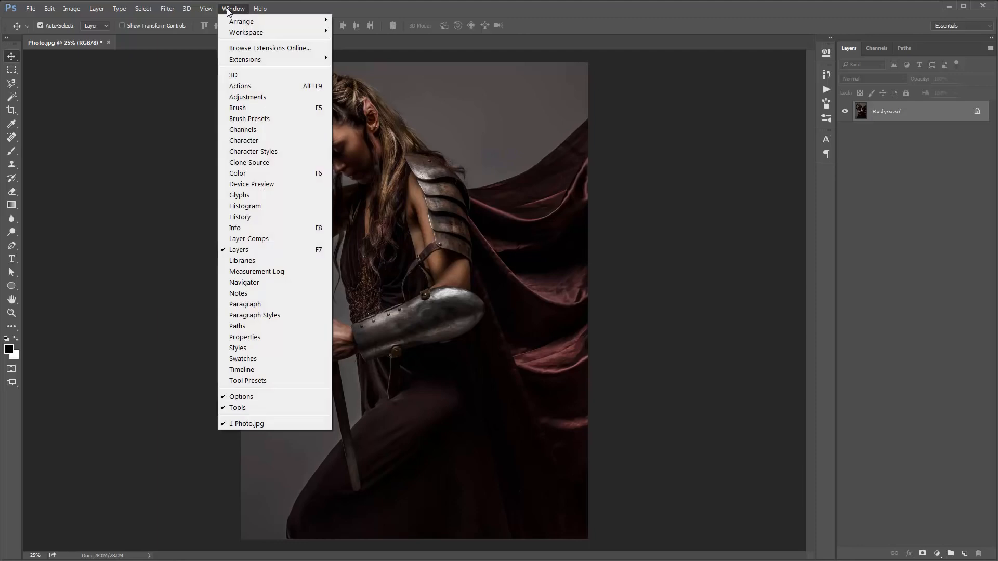
pyautogui.click(291, 86)
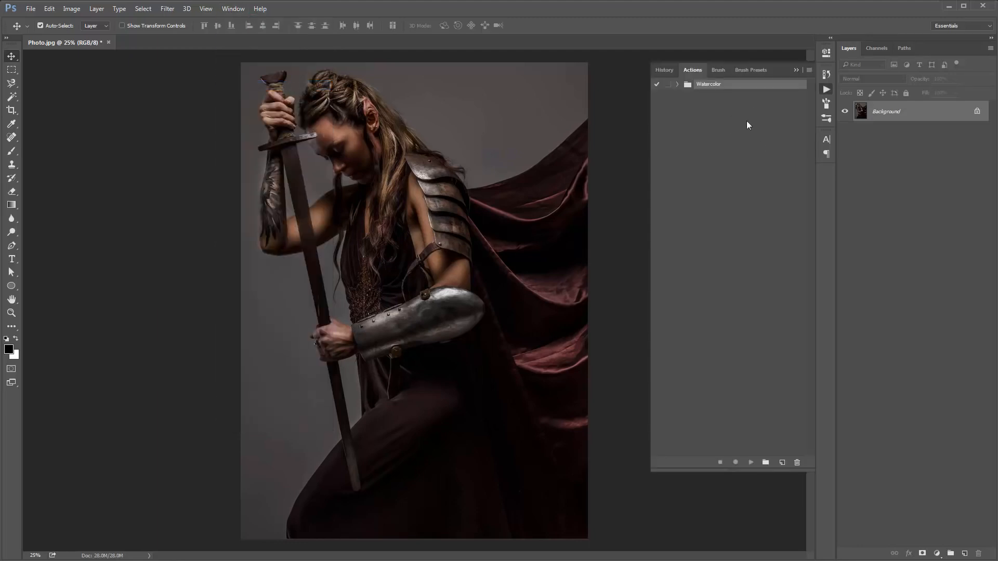
pyautogui.click(809, 71)
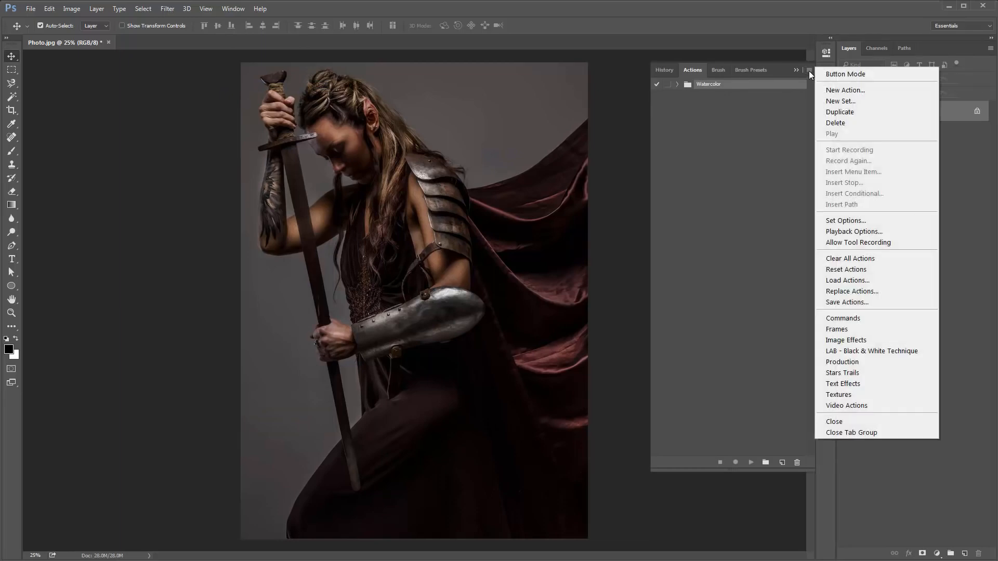
pyautogui.click(869, 281)
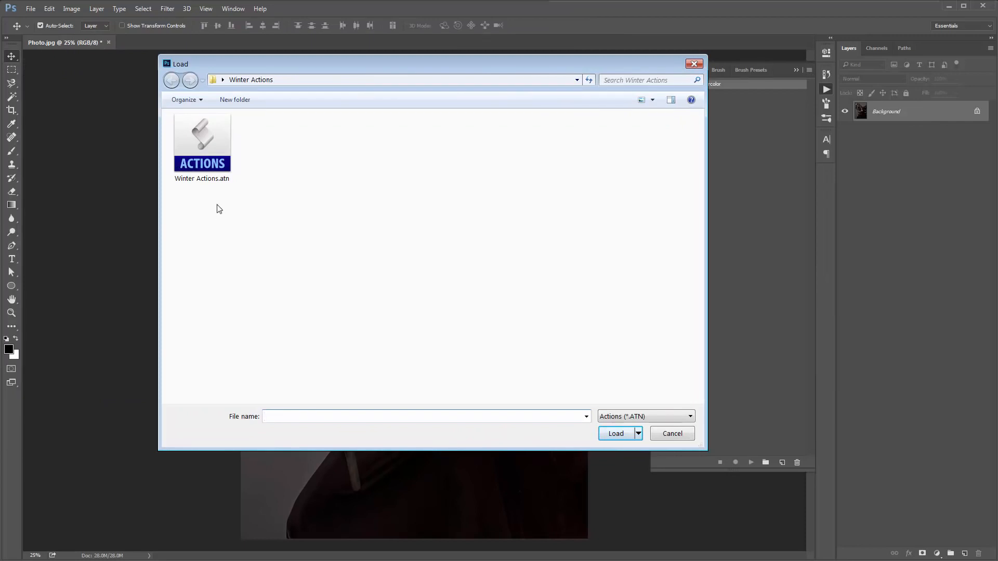
pyautogui.doubleClick(212, 164)
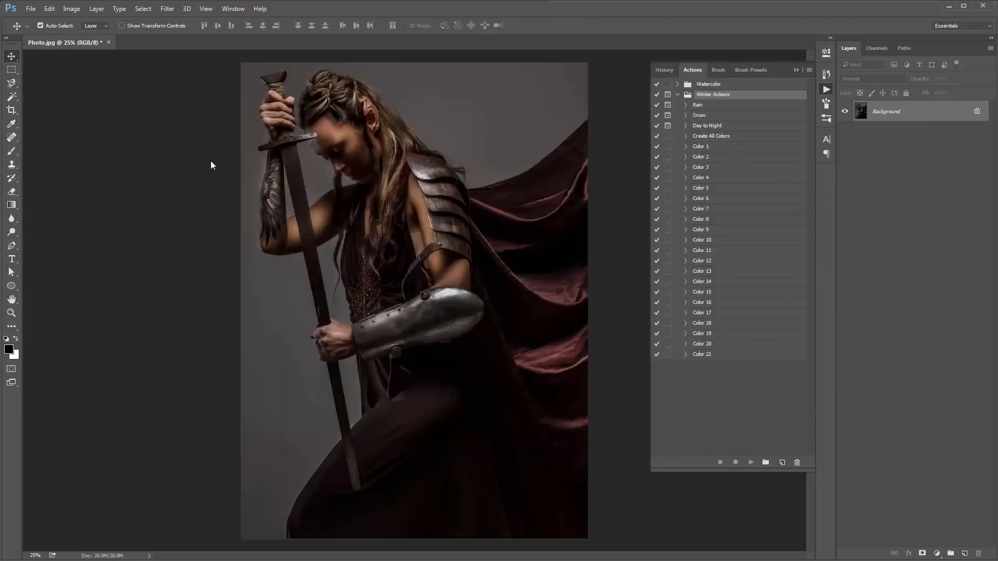
# Step: Look through the Winter Actions set, including Rain, Snow, Day to Night, Create All Colors and the numbered Color actions
pyautogui.click(678, 95)
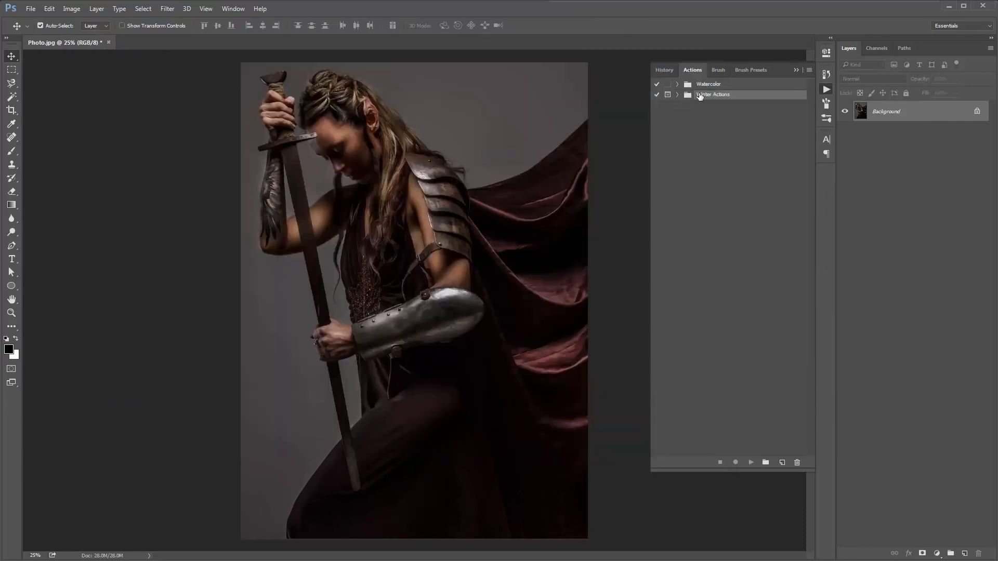
pyautogui.click(678, 95)
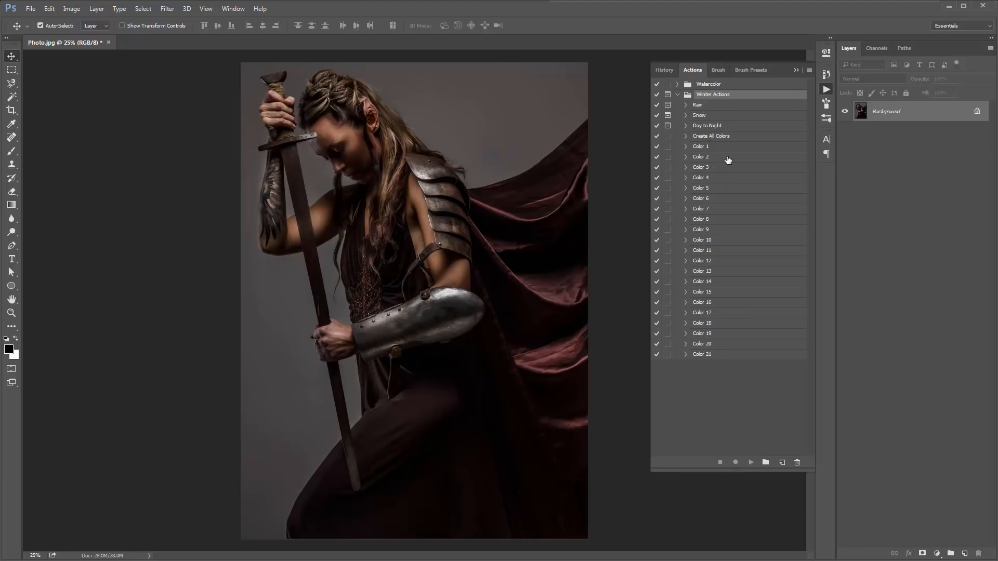
pyautogui.click(712, 116)
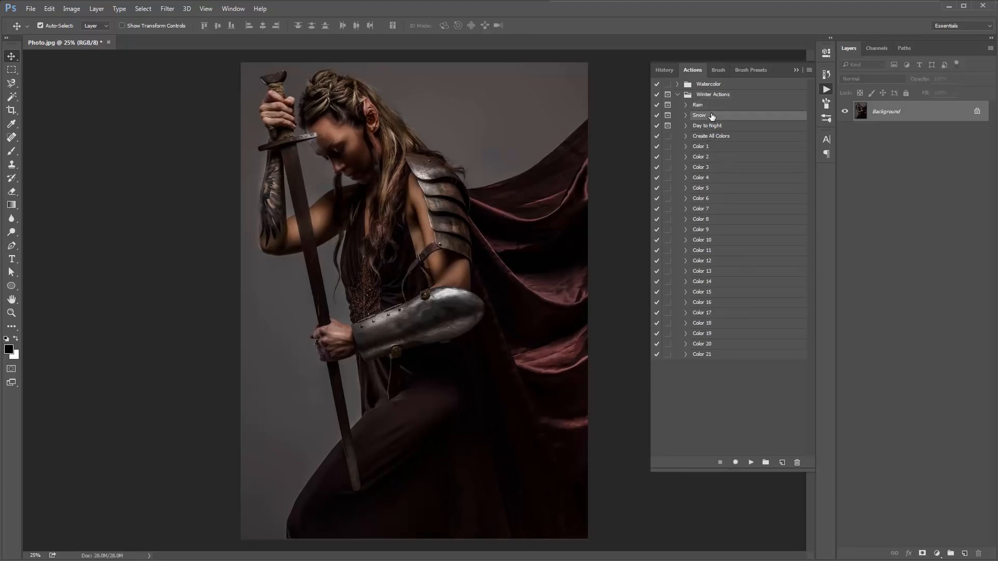
pyautogui.click(710, 106)
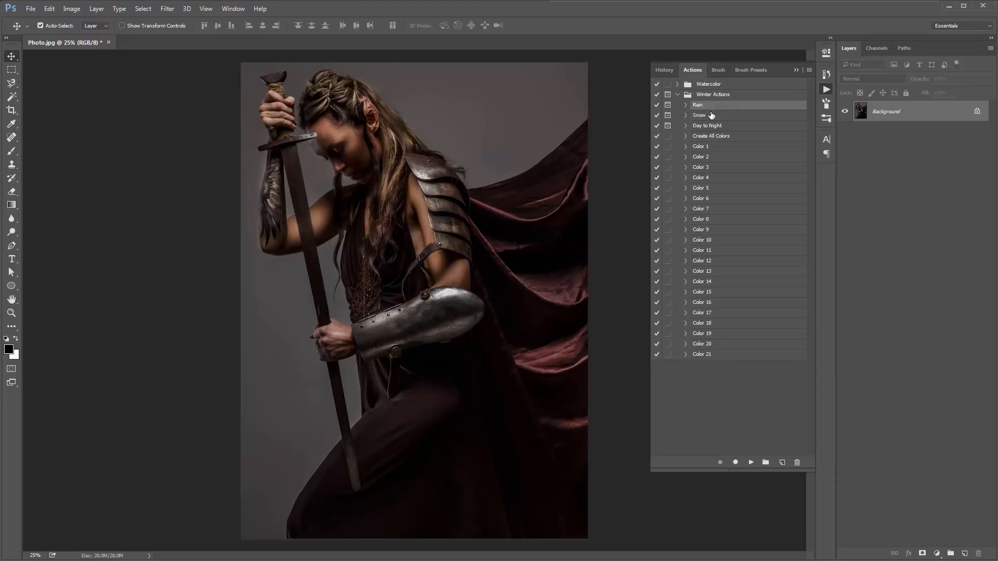
pyautogui.click(711, 115)
pyautogui.click(719, 126)
pyautogui.click(722, 138)
pyautogui.click(722, 147)
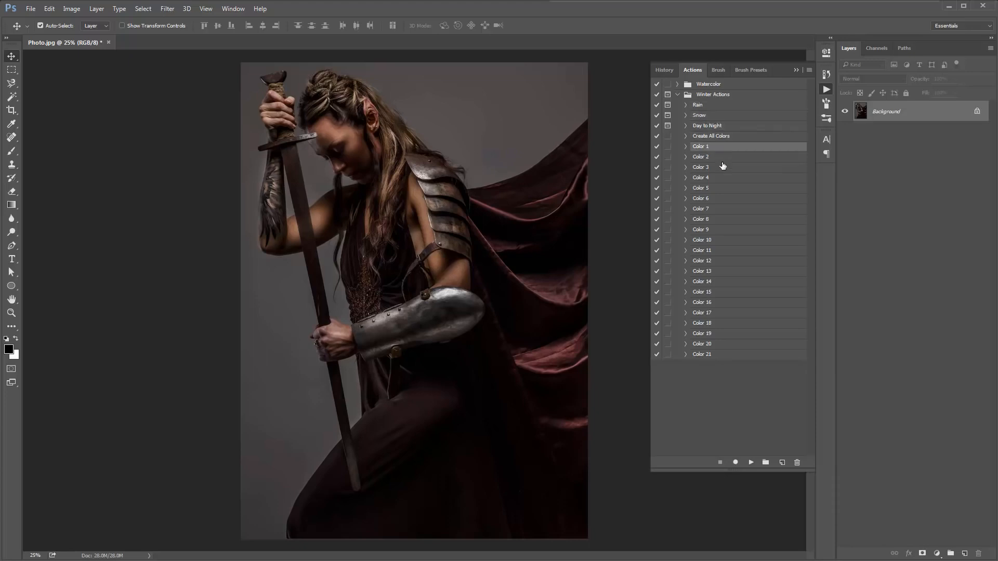
pyautogui.click(726, 189)
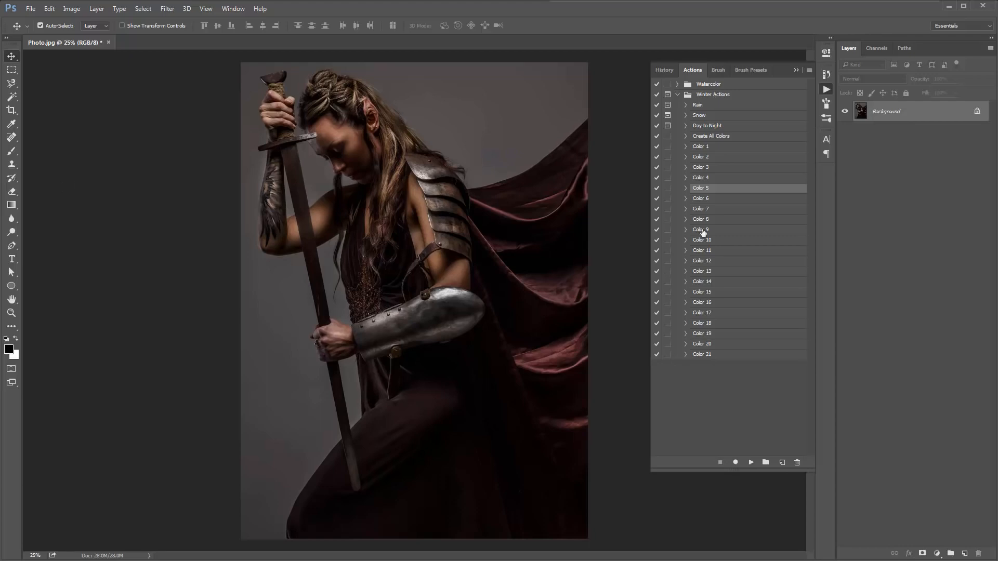
# Step: Run the Snow action from the Winter Actions set on Photo.jpg and dismiss its closing tips message
pyautogui.click(719, 117)
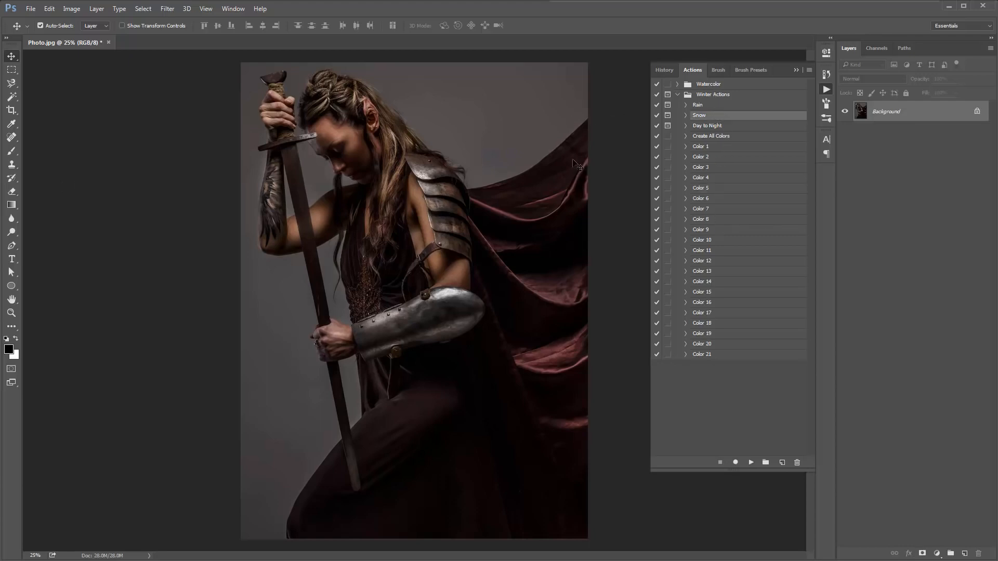
pyautogui.click(750, 462)
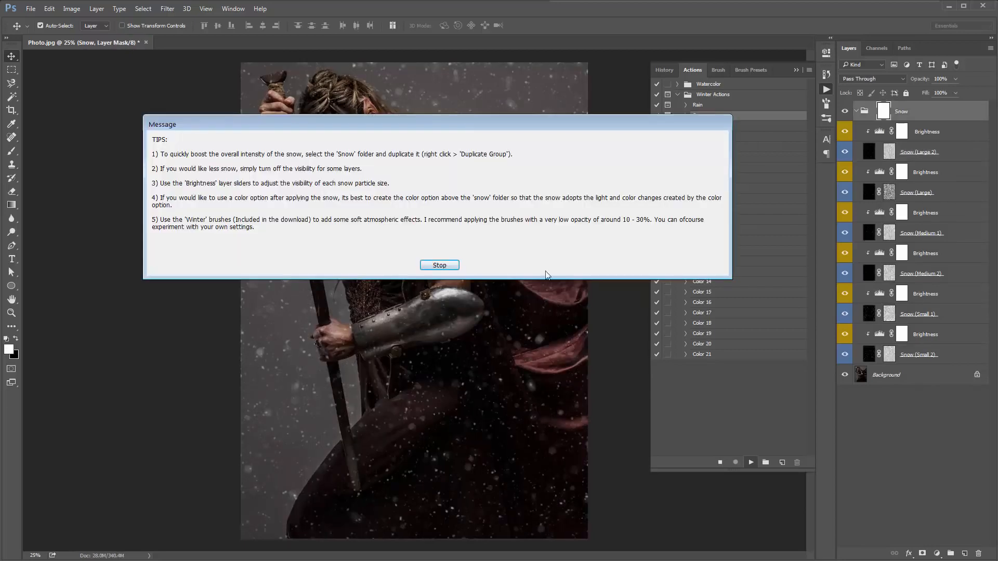
pyautogui.moveTo(456, 123); pyautogui.dragTo(417, 127)
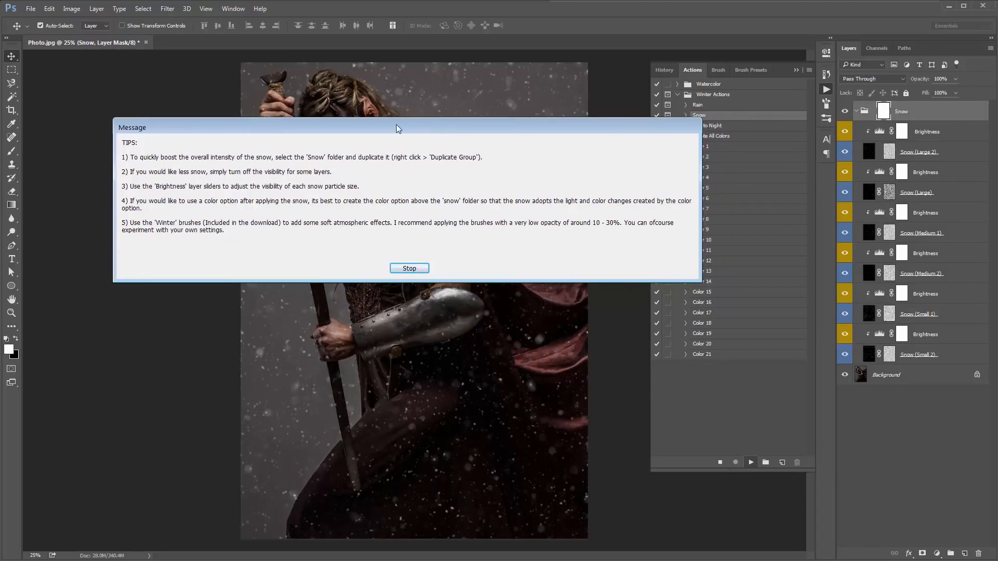
pyautogui.moveTo(268, 134); pyautogui.dragTo(259, 120)
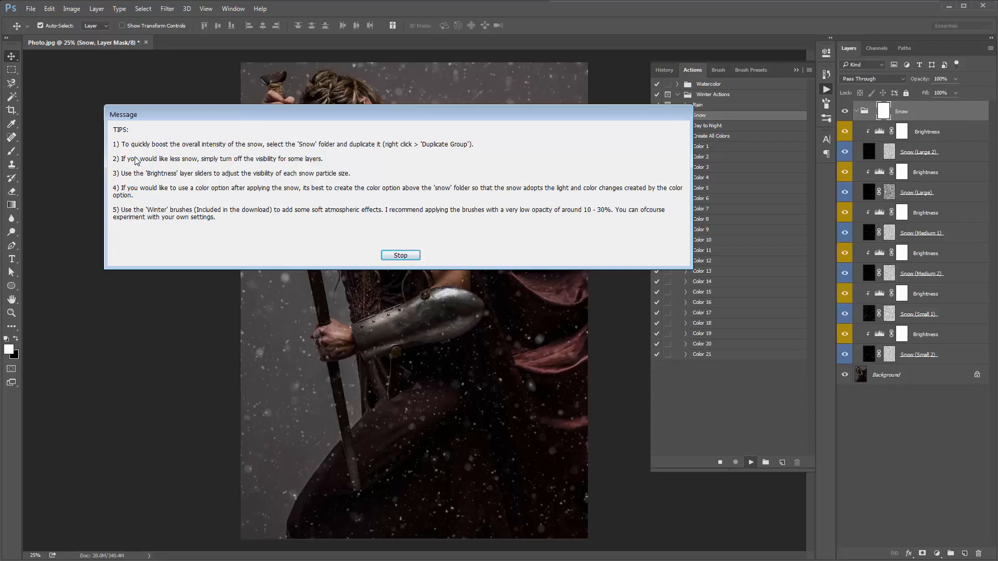
pyautogui.moveTo(200, 114); pyautogui.dragTo(181, 112)
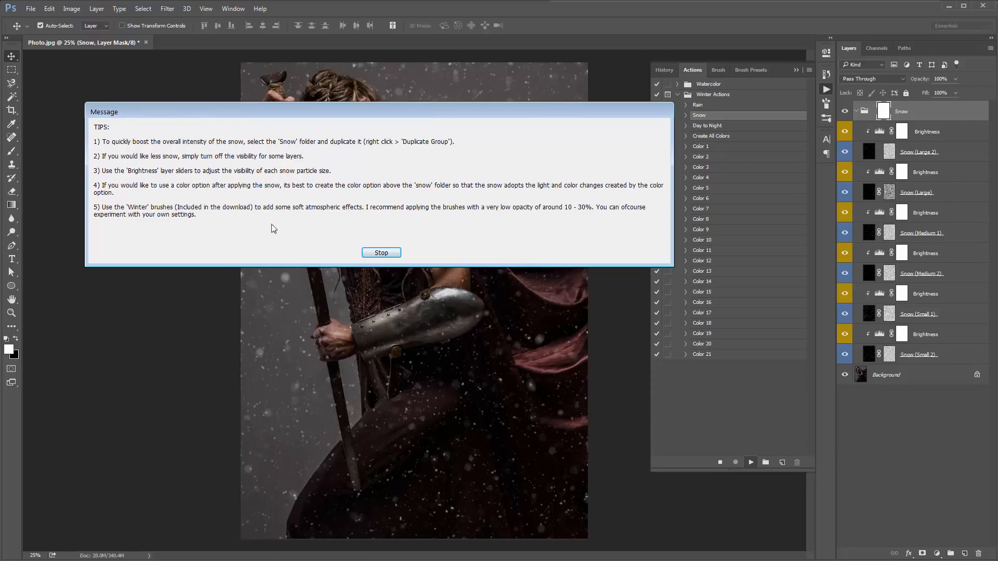
pyautogui.click(376, 254)
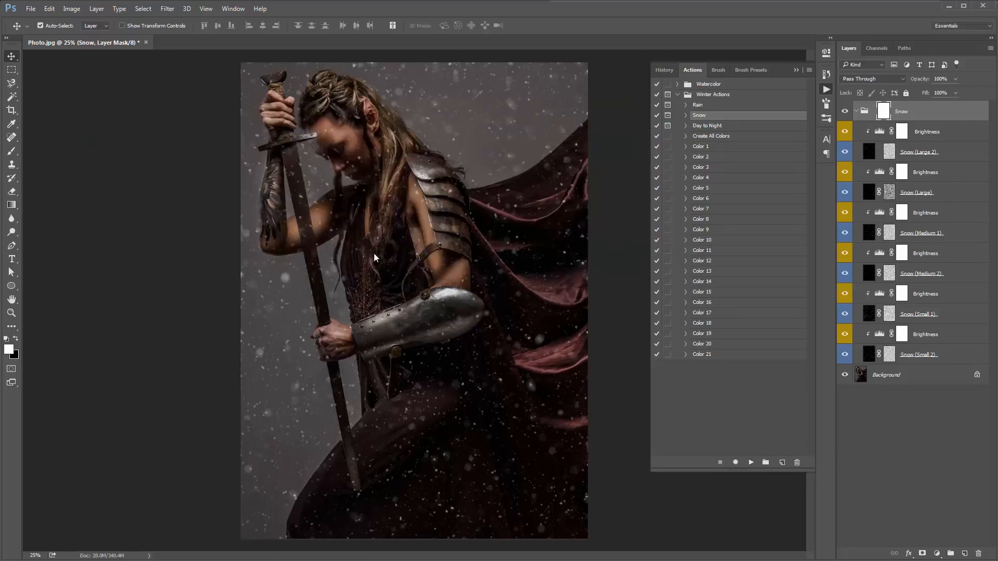
# Step: Hide the actions list and collapse the Snow layer group
pyautogui.click(796, 69)
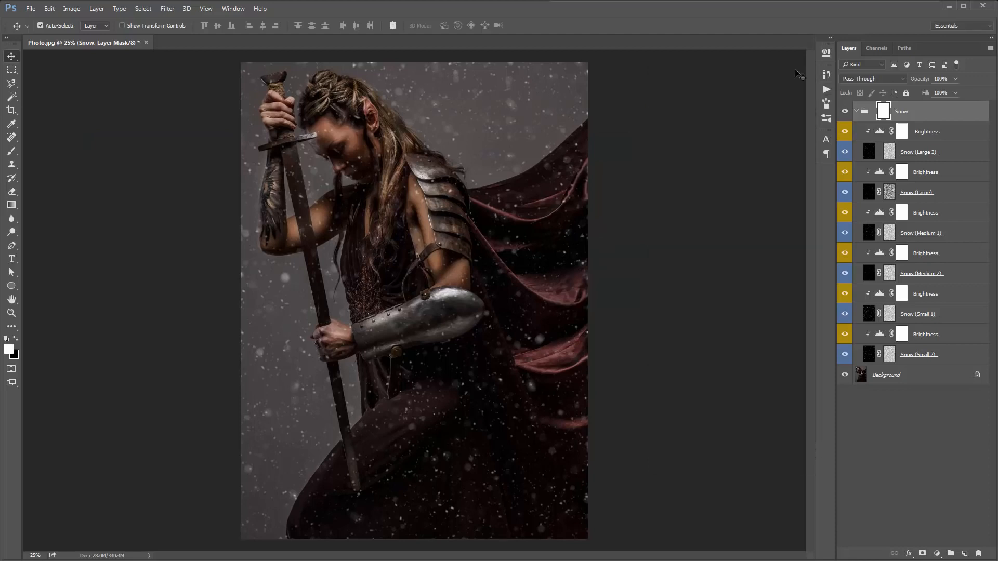
pyautogui.click(857, 111)
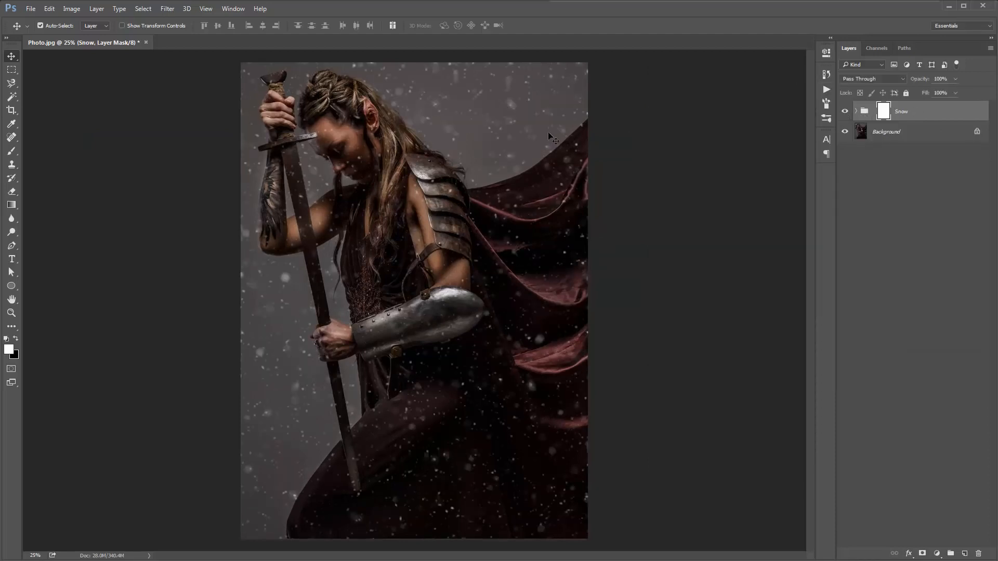
# Step: Inspect the snowfall around the warrior's head and shoulder armor at 100% without the surrounding panels, and return to the fitted view
pyautogui.hotkey('ctrl', '1')
pyautogui.moveTo(548, 134); pyautogui.dragTo(588, 329)
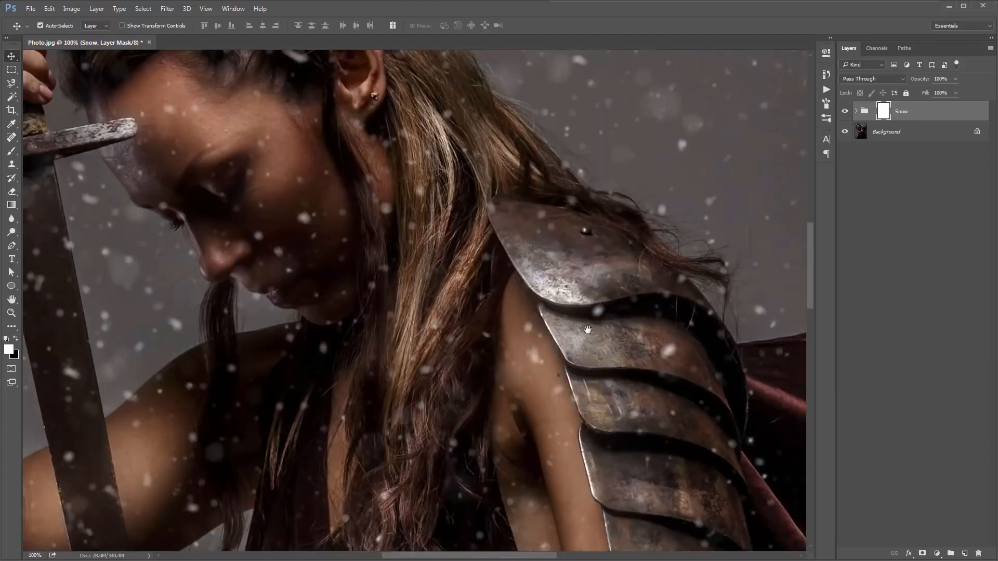
pyautogui.moveTo(566, 208); pyautogui.dragTo(581, 343)
pyautogui.press('Tab')
pyautogui.moveTo(696, 299); pyautogui.dragTo(776, 325)
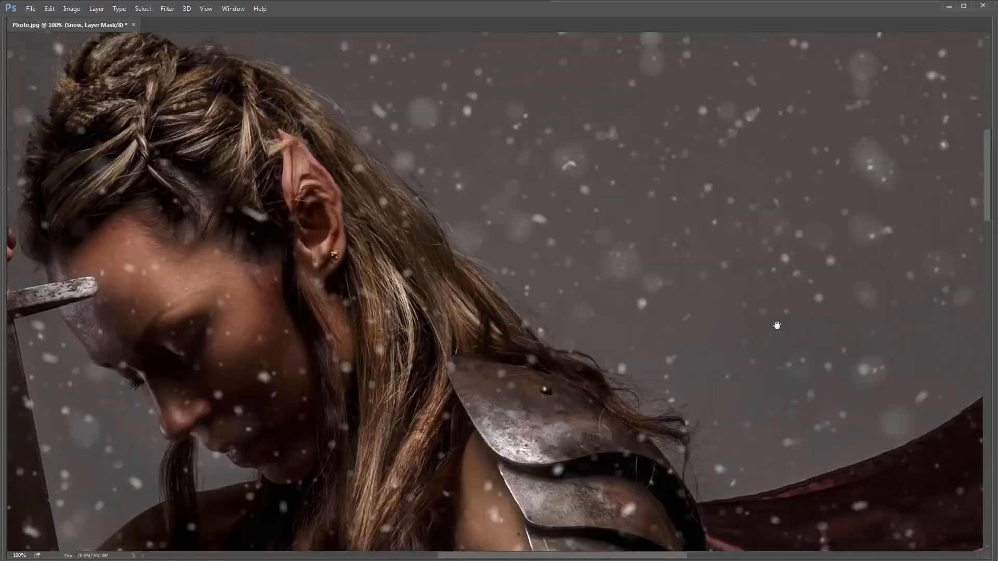
pyautogui.hotkey('ctrl', '0')
pyautogui.press('Tab')
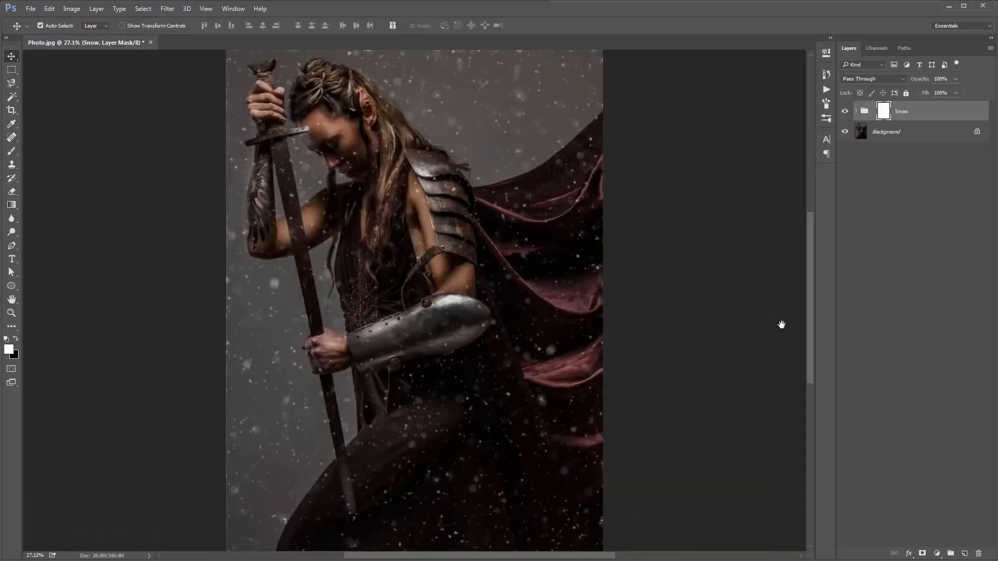
# Step: Expand the Snow group and highlight its six snow layers, from Snow (Large 2) down to Snow (Small 2)
pyautogui.click(857, 112)
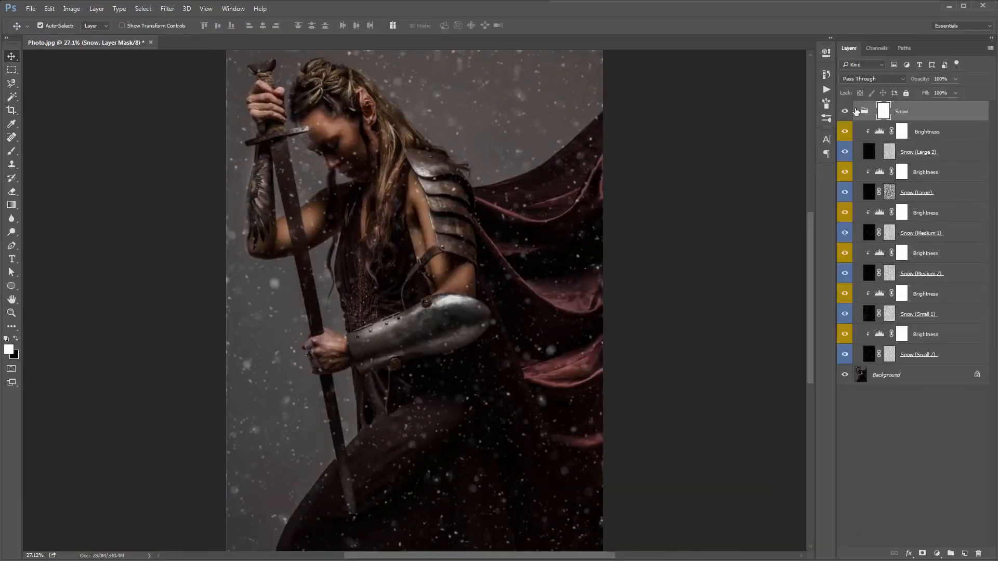
pyautogui.click(918, 152)
pyautogui.keyDown('ctrl'); pyautogui.click(921, 193); pyautogui.keyUp('ctrl')
pyautogui.keyDown('ctrl'); pyautogui.click(928, 234); pyautogui.keyUp('ctrl')
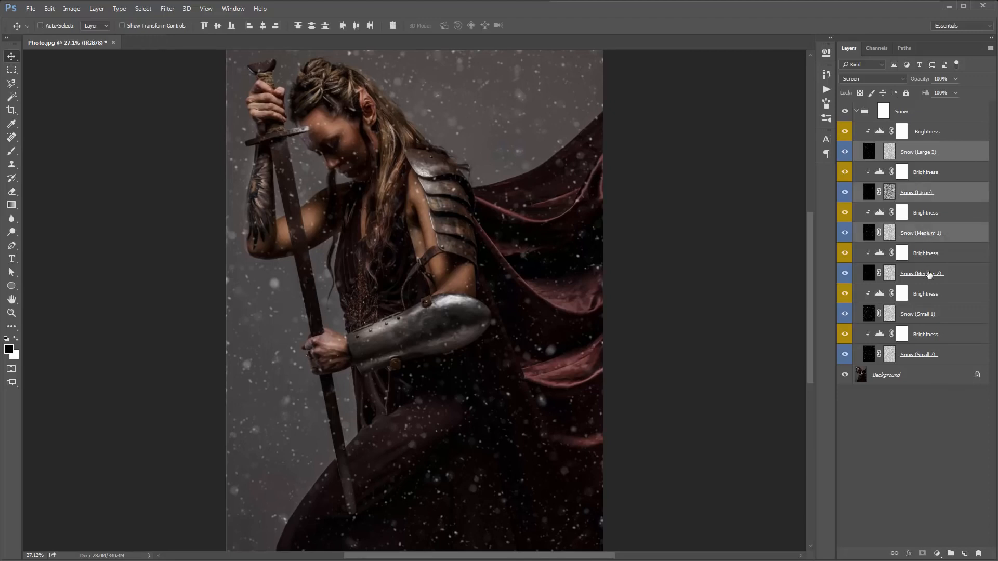
pyautogui.keyDown('ctrl'); pyautogui.click(929, 274); pyautogui.keyUp('ctrl')
pyautogui.keyDown('ctrl'); pyautogui.click(918, 316); pyautogui.keyUp('ctrl')
pyautogui.keyDown('ctrl'); pyautogui.click(921, 356); pyautogui.keyUp('ctrl')
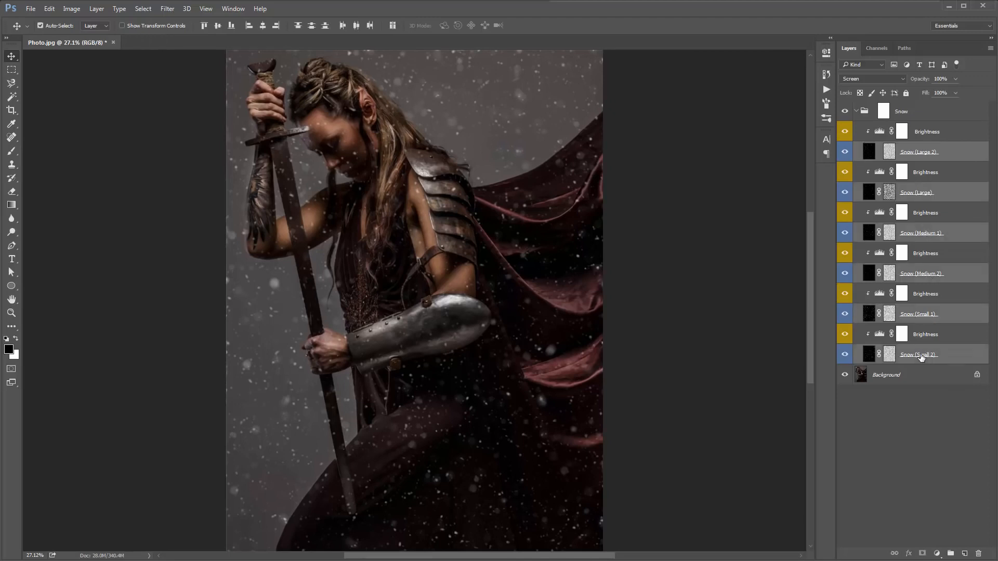
# Step: Go through the snow layers in pairs by flake size: small, medium and large
pyautogui.click(921, 357)
pyautogui.keyDown('ctrl'); pyautogui.click(931, 316); pyautogui.keyUp('ctrl')
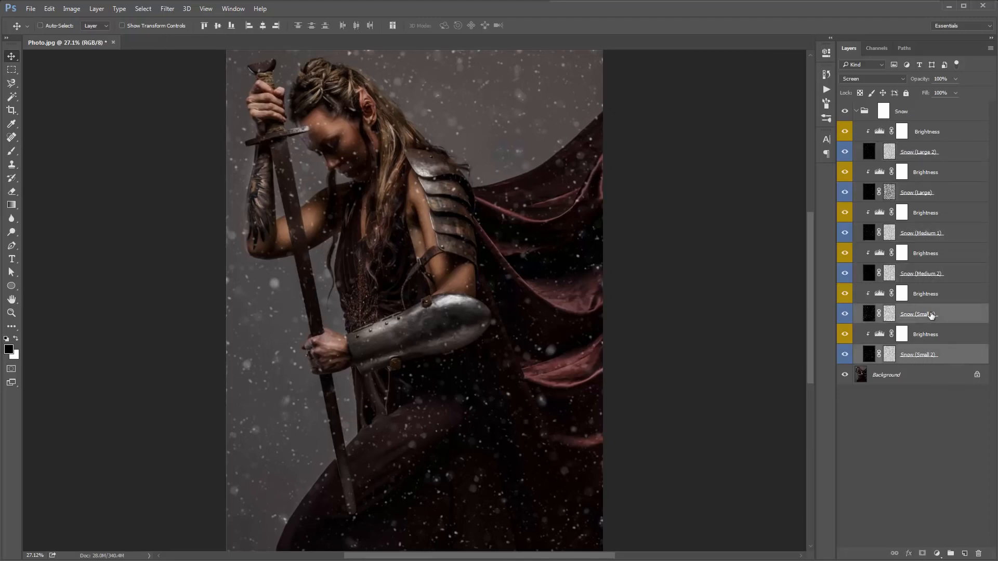
pyautogui.click(933, 275)
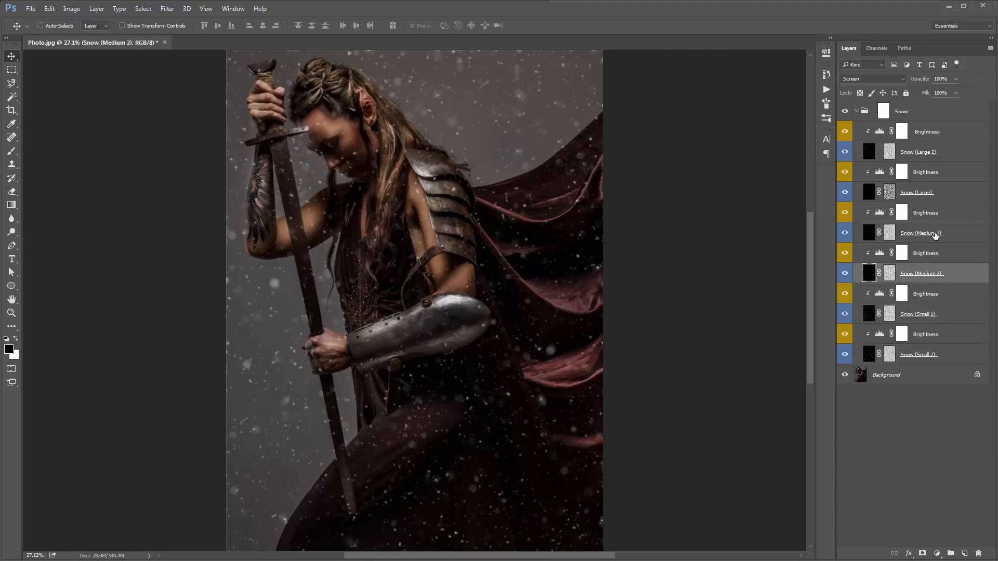
pyautogui.keyDown('ctrl'); pyautogui.click(936, 235); pyautogui.keyUp('ctrl')
pyautogui.click(929, 195)
pyautogui.keyDown('ctrl'); pyautogui.click(931, 157); pyautogui.keyUp('ctrl')
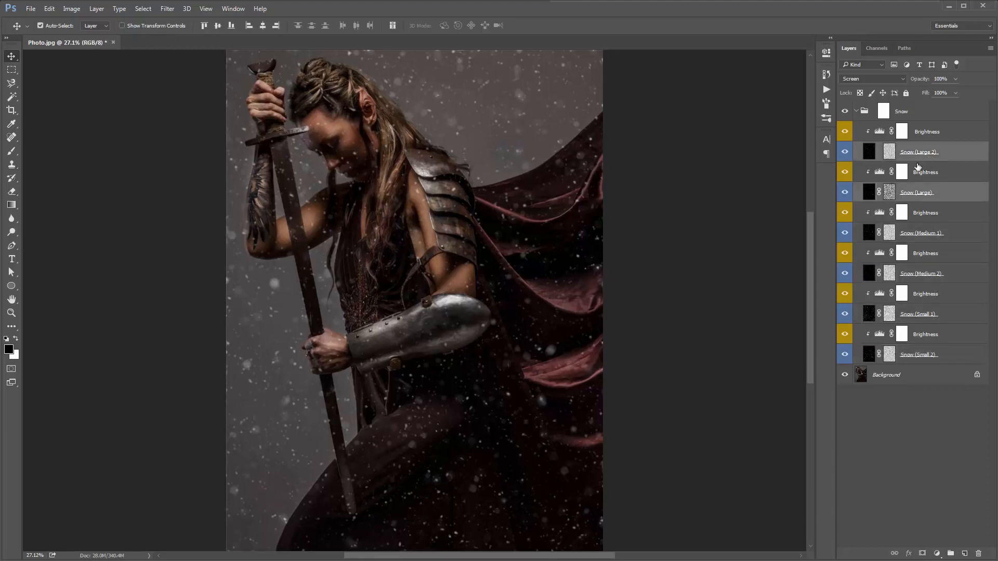
pyautogui.click(923, 191)
pyautogui.moveTo(553, 190)
pyautogui.mouseDown()
pyautogui.moveTo(533, 164)
pyautogui.moveTo(544, 173)
pyautogui.mouseUp()
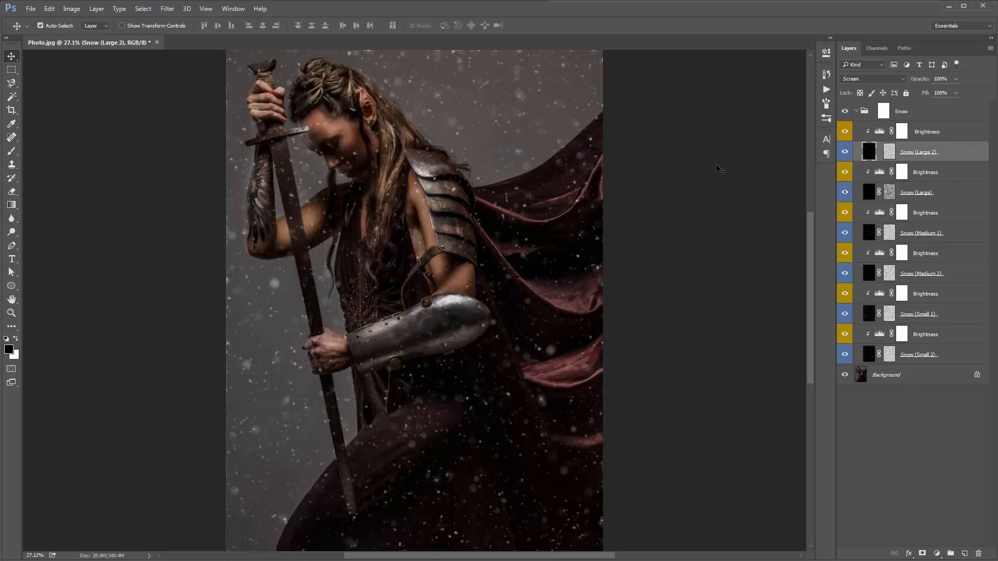
# Step: Examine the Brightness adjustment layers clipped to the two large snow layers
pyautogui.click(936, 174)
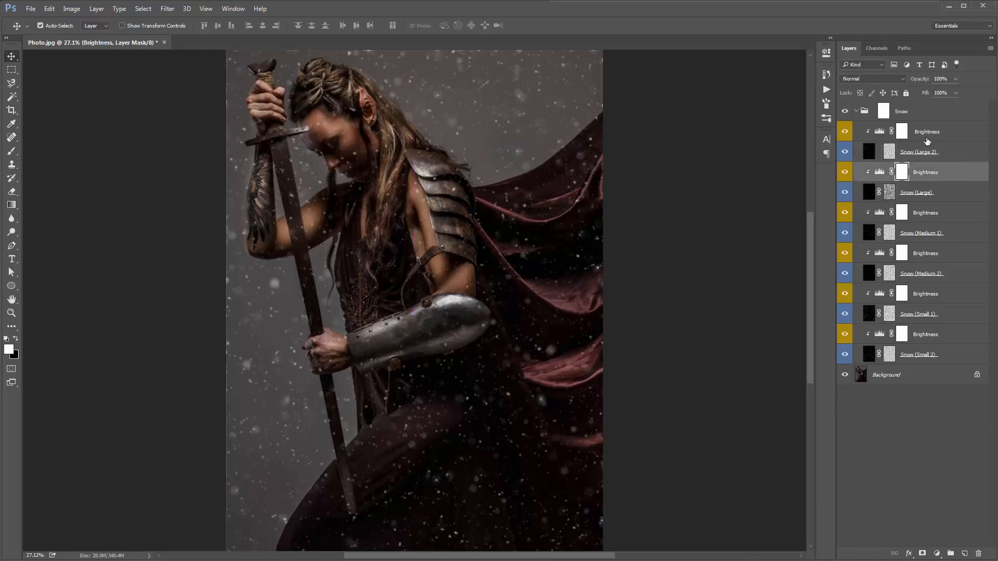
pyautogui.click(928, 136)
pyautogui.keyDown('shift'); pyautogui.click(934, 156); pyautogui.keyUp('shift')
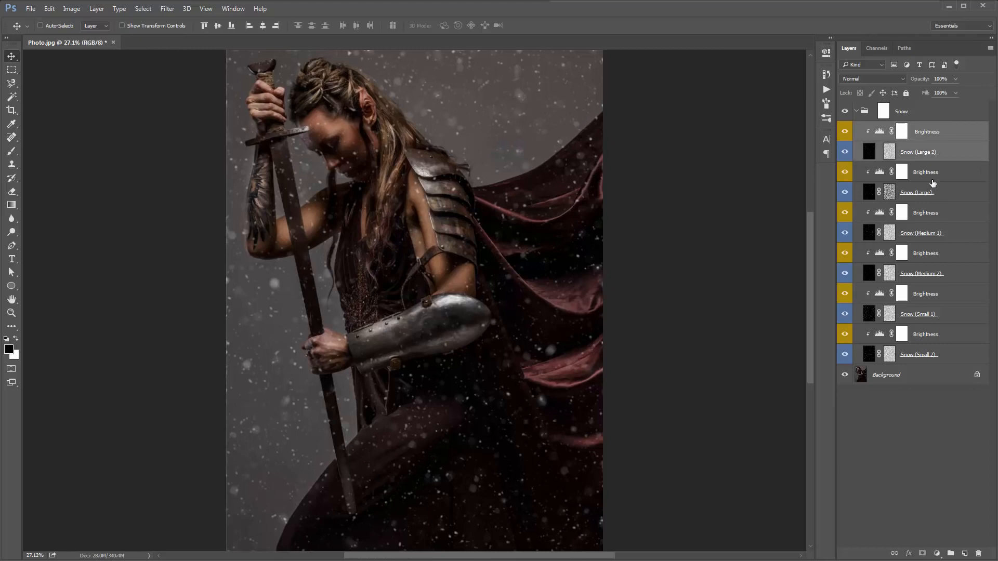
pyautogui.keyDown('shift'); pyautogui.click(932, 178); pyautogui.keyUp('shift')
pyautogui.click(936, 136)
pyautogui.click(928, 171)
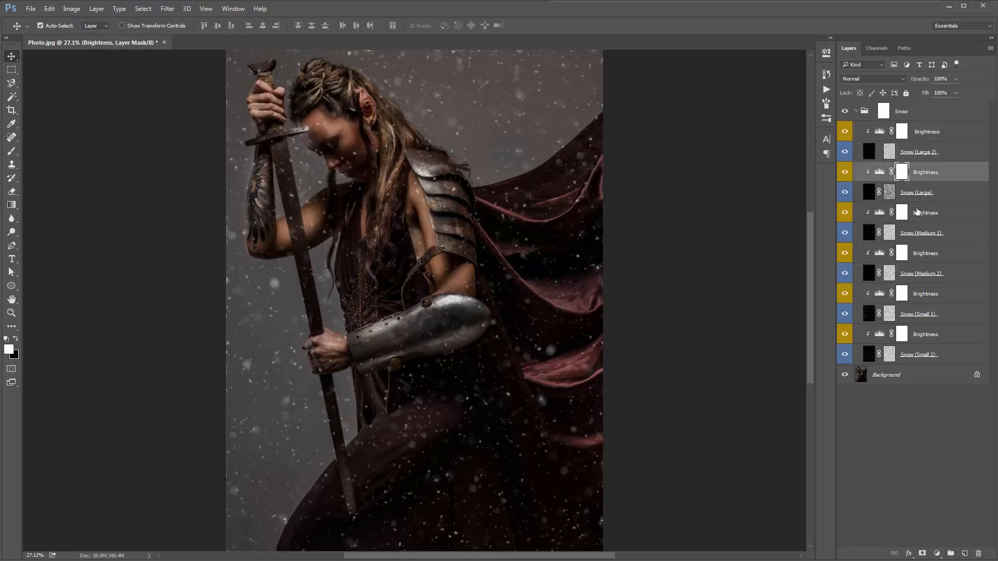
# Step: Try brightening the Snow (Small 2) flakes with a white input level of 48 in their clipped Levels adjustment, and undo the change
pyautogui.click(880, 336)
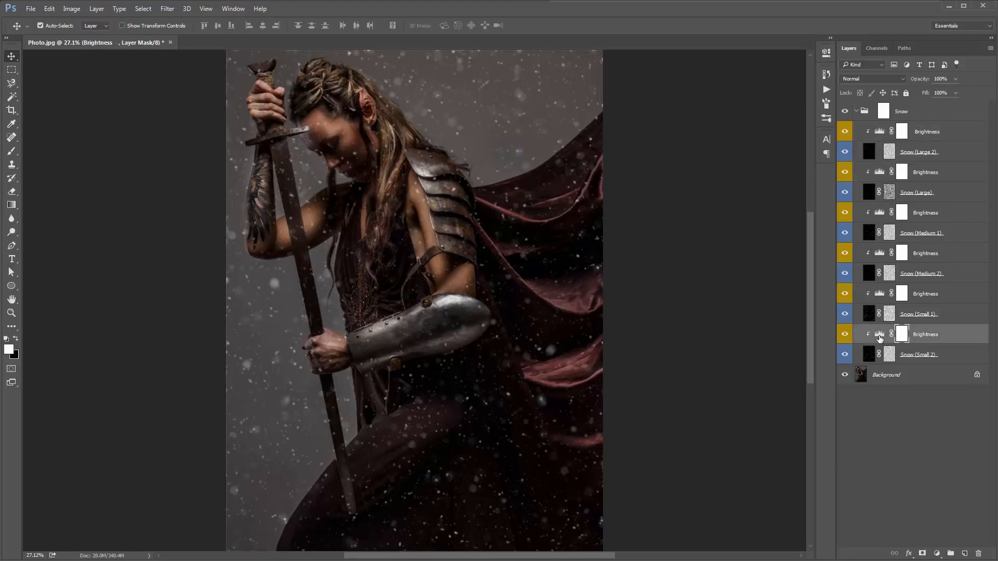
pyautogui.doubleClick(880, 336)
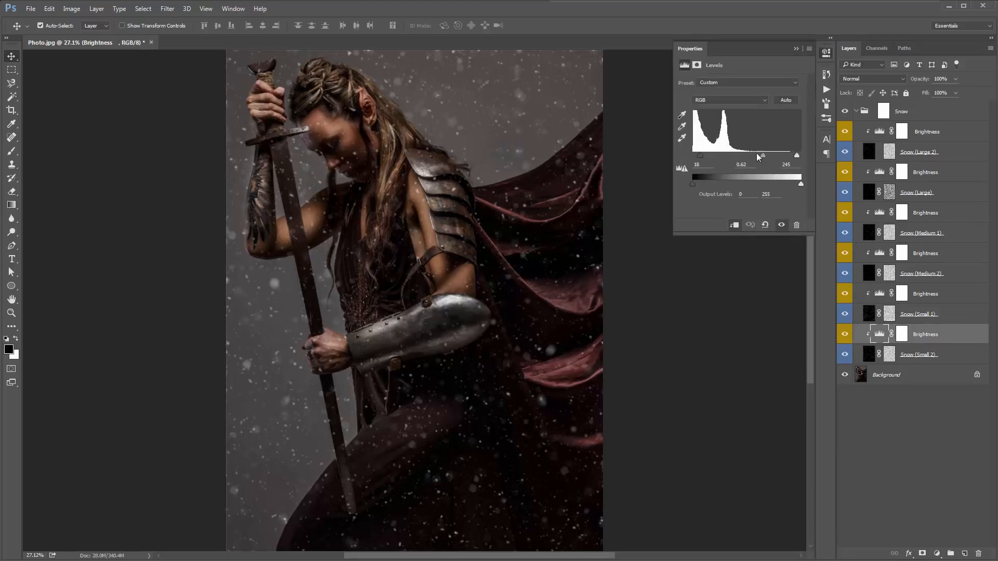
pyautogui.moveTo(759, 156)
pyautogui.mouseDown()
pyautogui.moveTo(725, 154)
pyautogui.moveTo(745, 156)
pyautogui.mouseUp()
pyautogui.moveTo(727, 161)
pyautogui.mouseDown()
pyautogui.moveTo(786, 157)
pyautogui.moveTo(732, 156)
pyautogui.mouseUp()
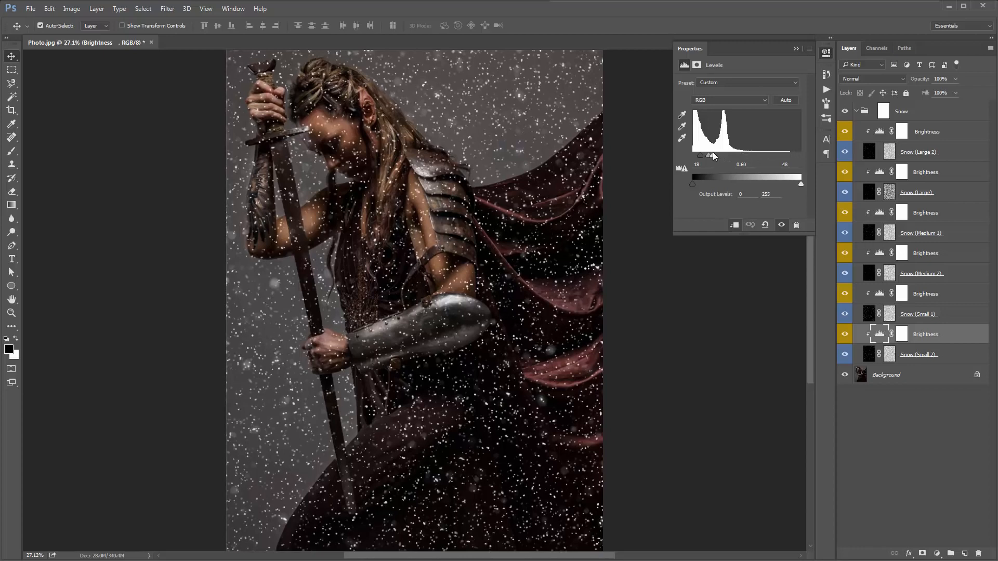
pyautogui.hotkey('ctrl', 'z')
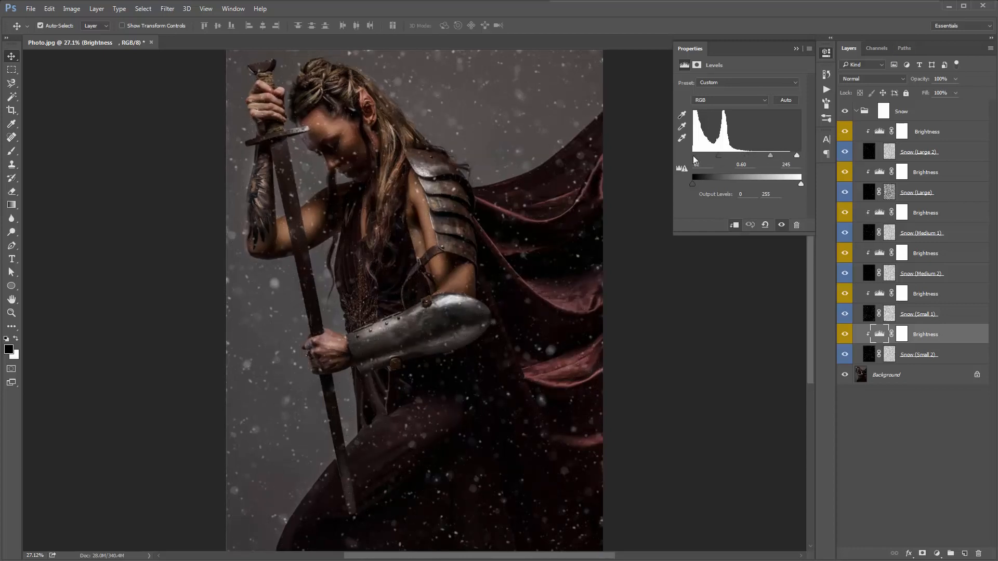
pyautogui.click(796, 49)
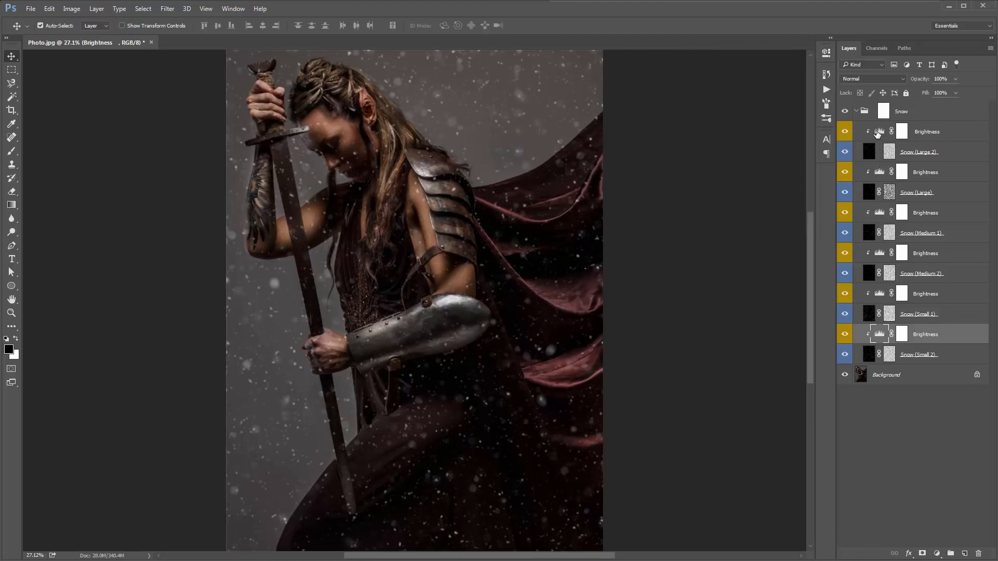
# Step: Try brightening the Snow (Large 2) flakes with a white input level of 96 in their clipped Levels adjustment, and undo it
pyautogui.doubleClick(879, 133)
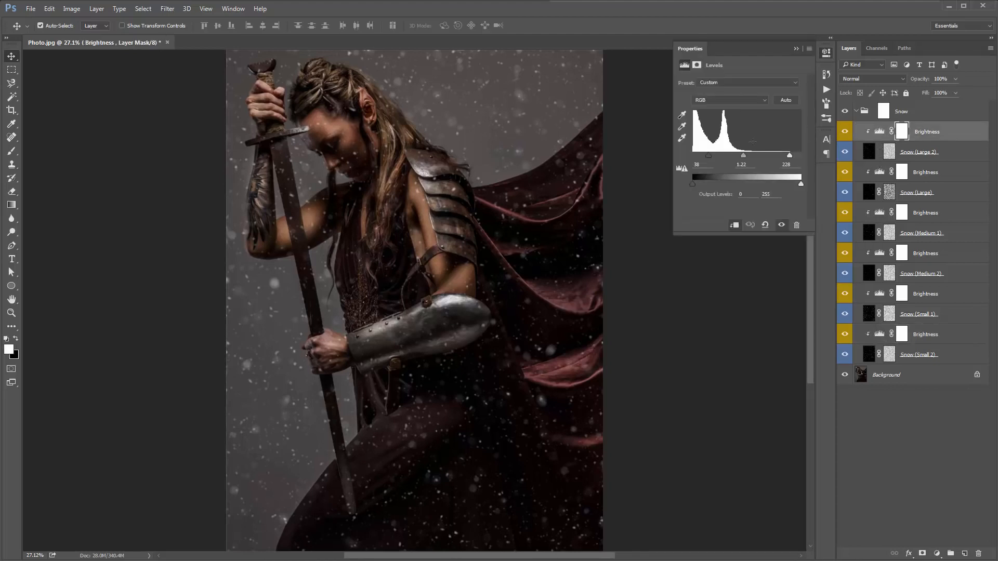
pyautogui.moveTo(789, 155); pyautogui.dragTo(733, 153)
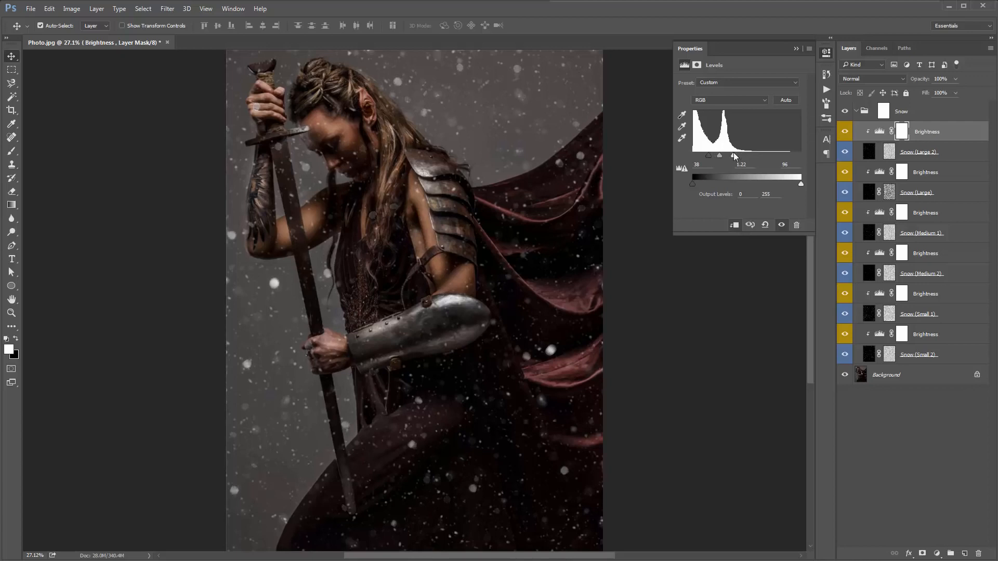
pyautogui.hotkey('ctrl', 'z')
pyautogui.click(826, 73)
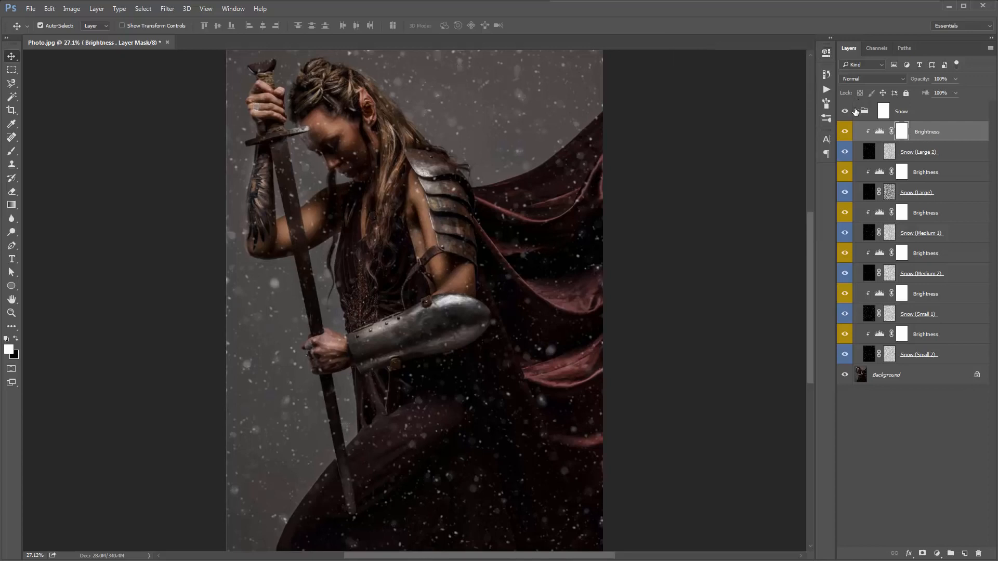
# Step: Collapse the Snow group, duplicate it for denser snowfall, and set the copy's opacity to 56%
pyautogui.click(856, 110)
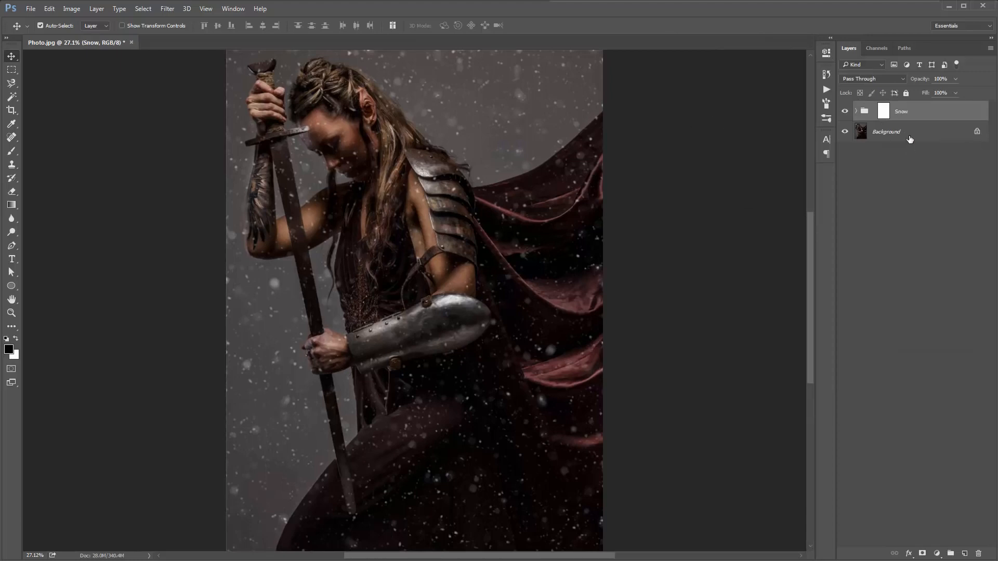
pyautogui.press('ctrl')
pyautogui.hotkey('ctrl', 'j')
pyautogui.press('x')
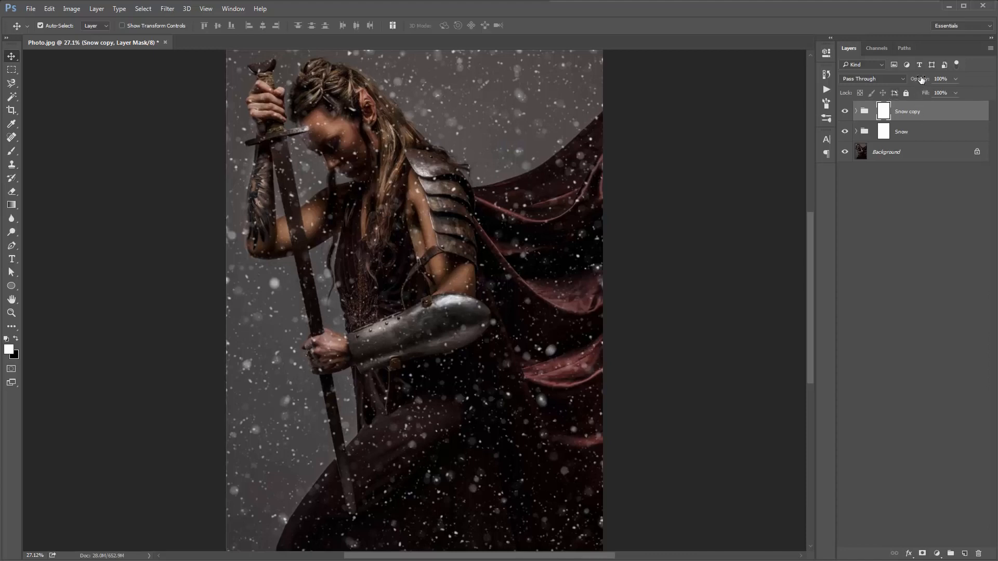
pyautogui.moveTo(921, 79); pyautogui.dragTo(104, 137)
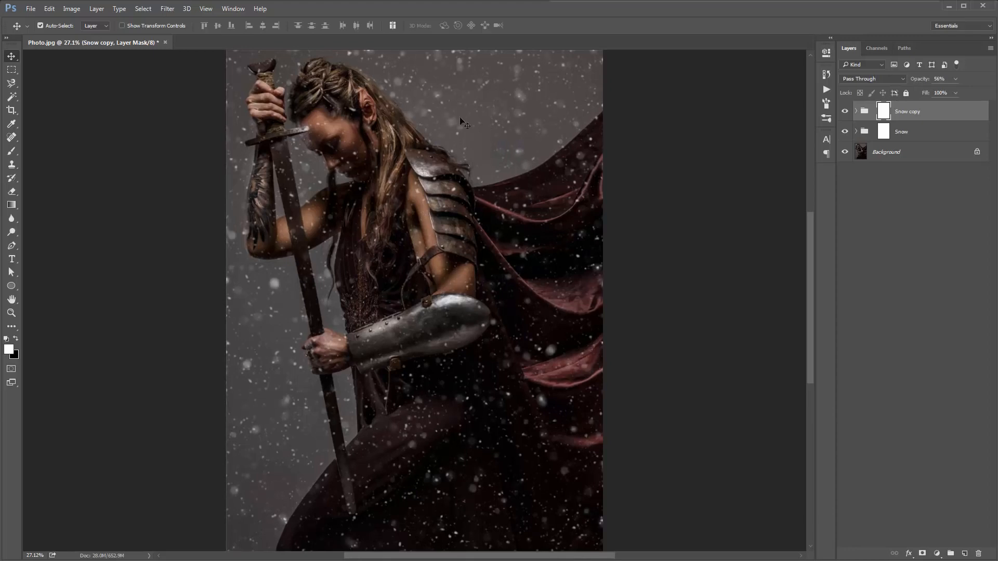
# Step: Delete the duplicated Snow group so only the original Snow group remains above the background
pyautogui.press('Delete')
pyautogui.hotkey('ctrl', 'j')
pyautogui.press('Delete')
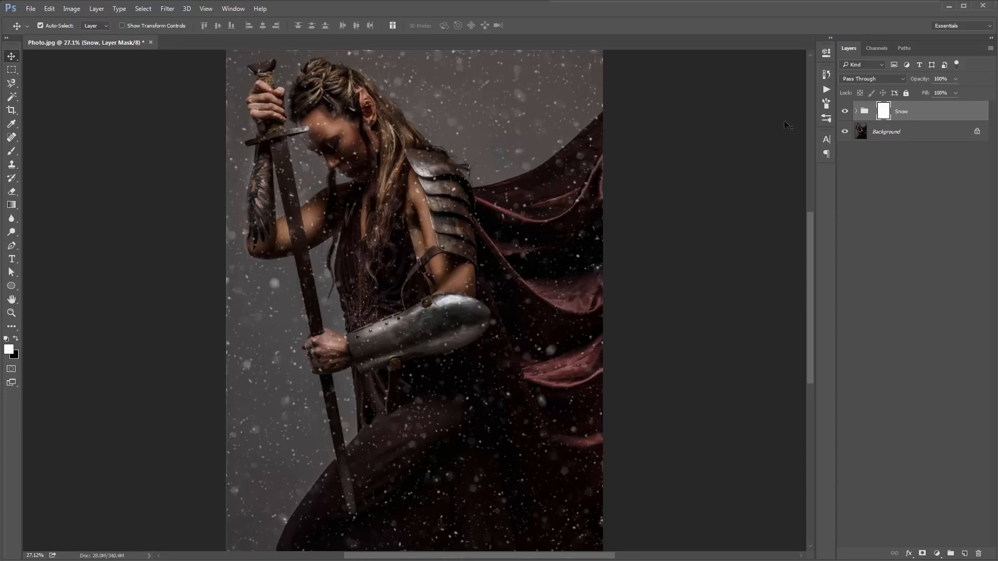
# Step: Look through the Create All Colors action and the Color 1 to Color 21 actions in the Winter Actions set
pyautogui.click(826, 90)
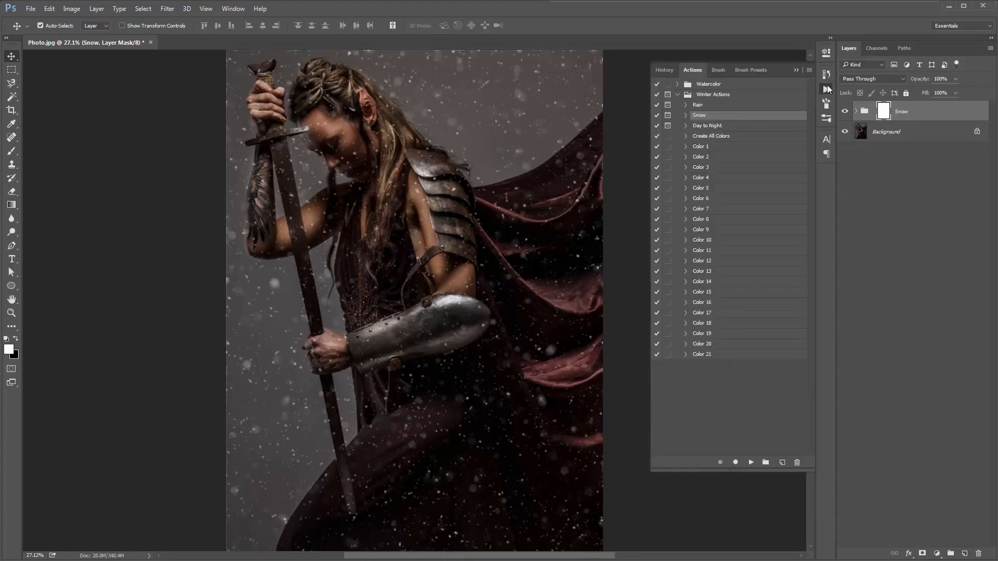
pyautogui.click(721, 137)
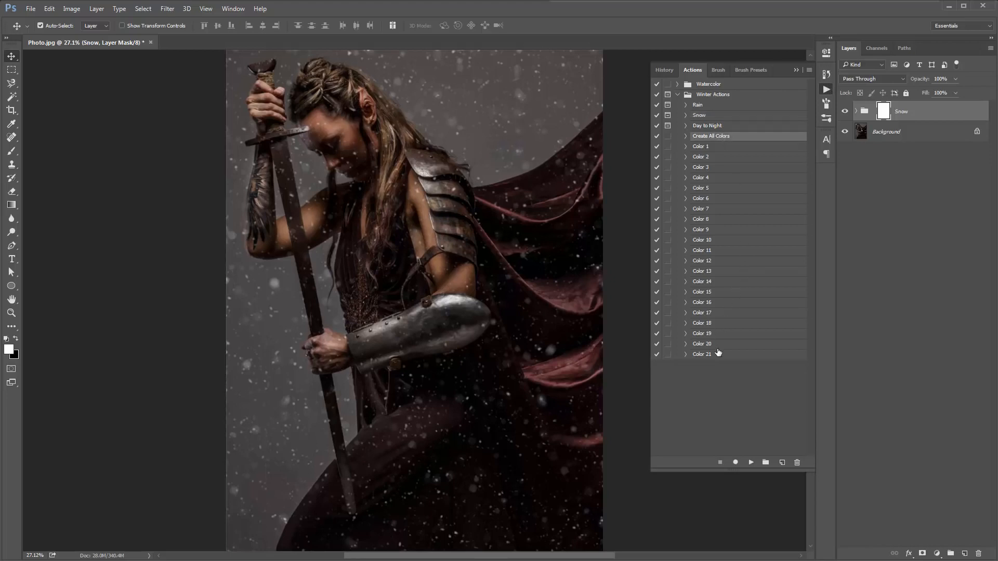
pyautogui.click(711, 147)
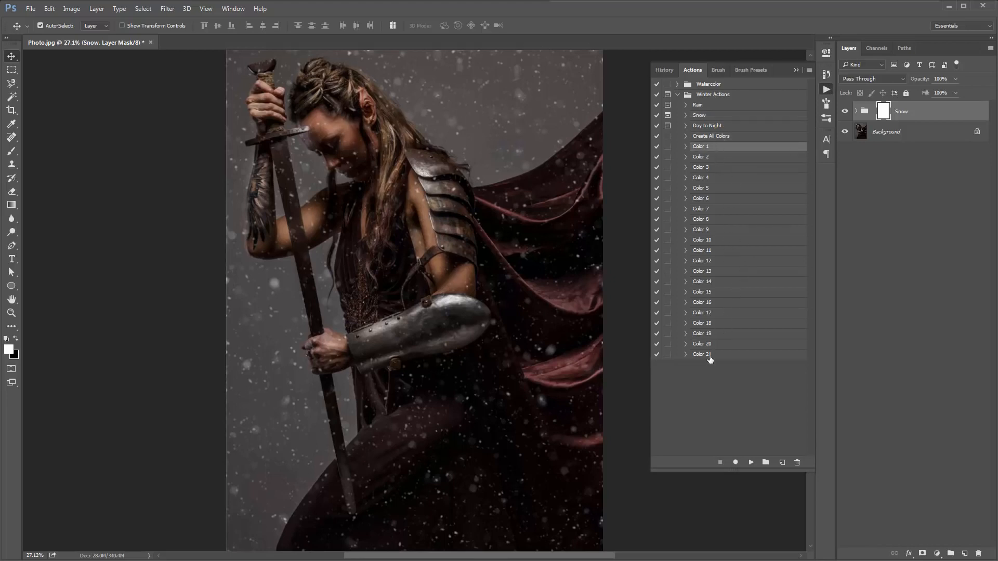
pyautogui.keyDown('shift'); pyautogui.click(710, 355); pyautogui.keyUp('shift')
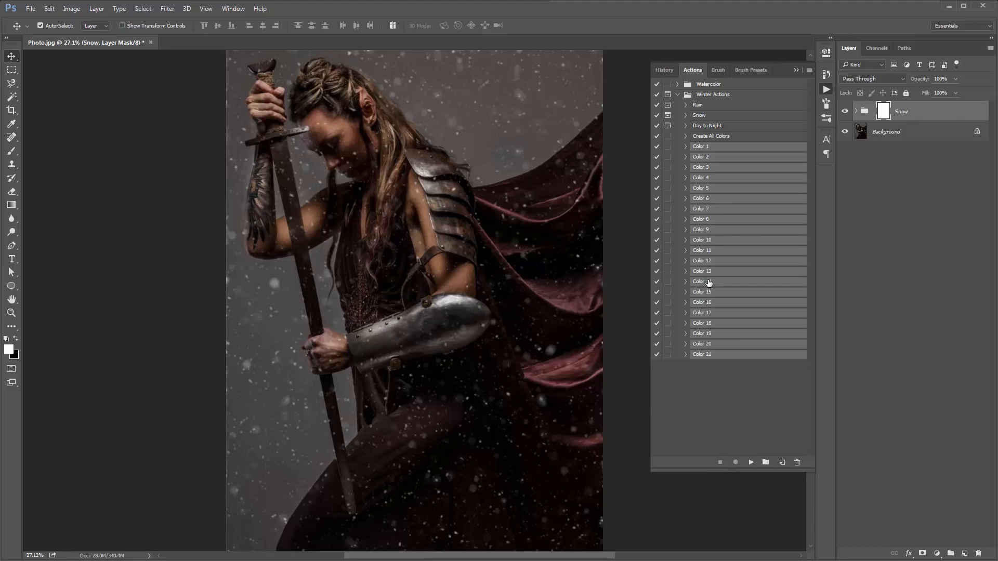
pyautogui.click(716, 178)
# Step: Try the Color 1 action on the snowy portrait and delete the Color 1 group it creates
pyautogui.click(721, 149)
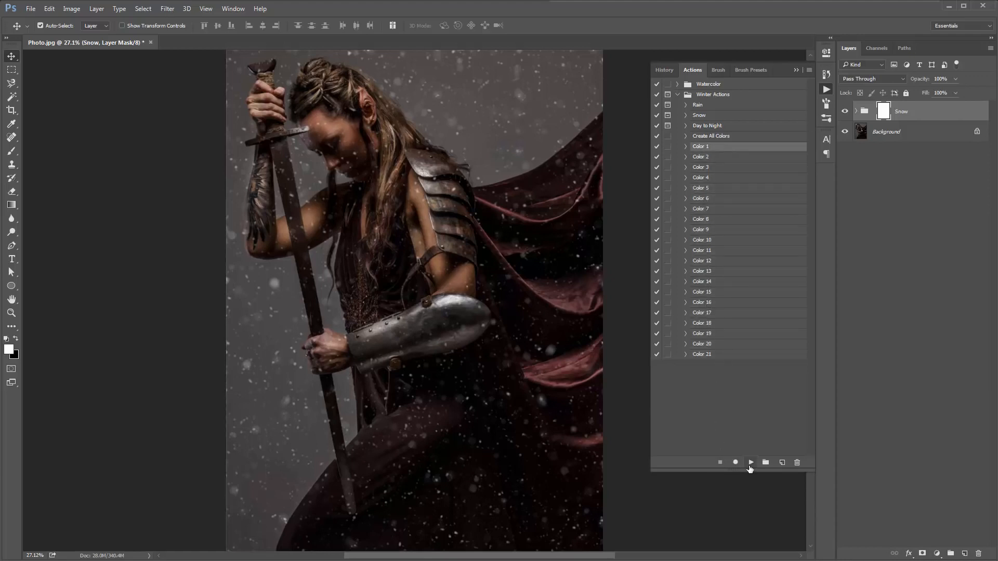
pyautogui.click(750, 462)
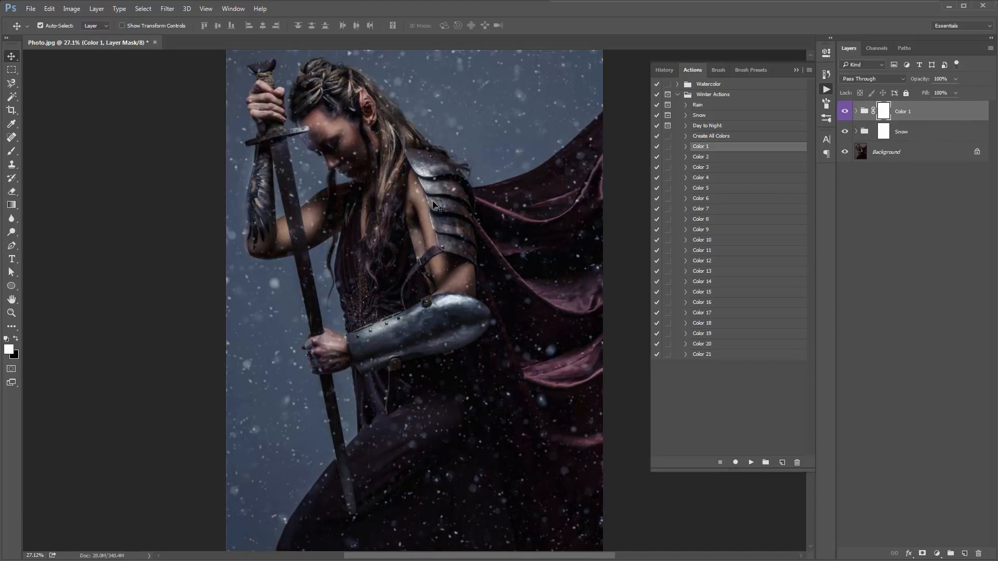
pyautogui.scroll(-1, 436, 205)
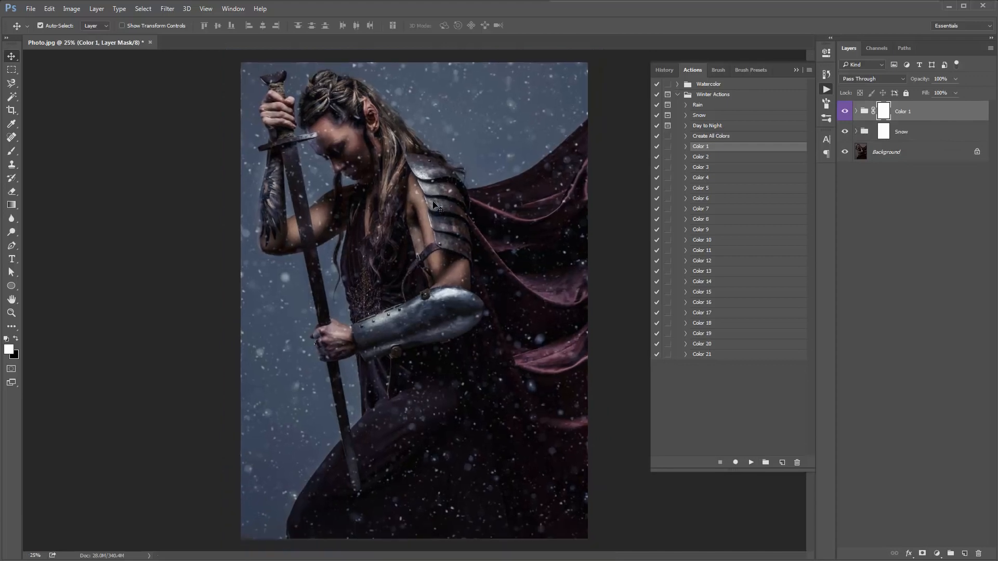
pyautogui.click(905, 111)
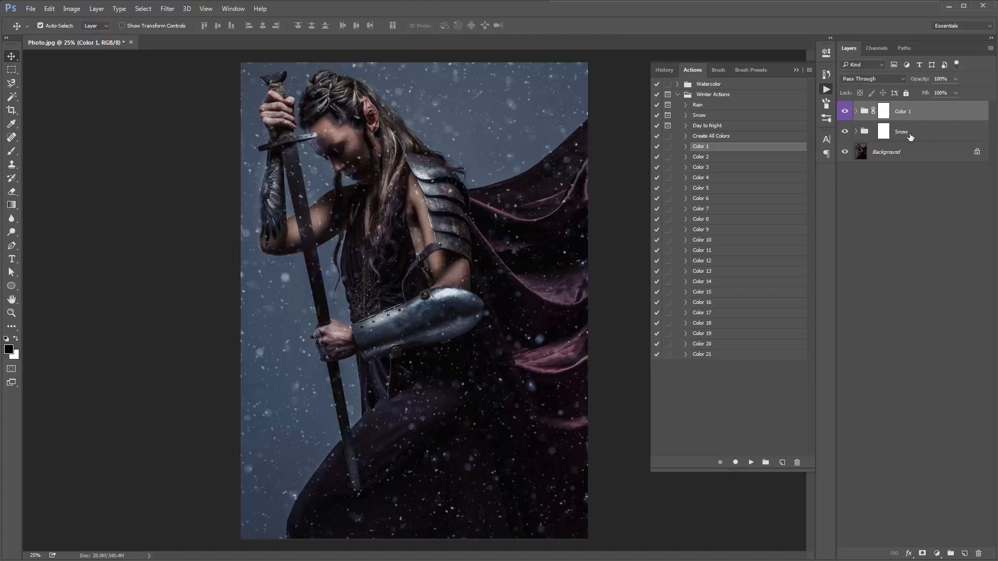
pyautogui.press('Delete')
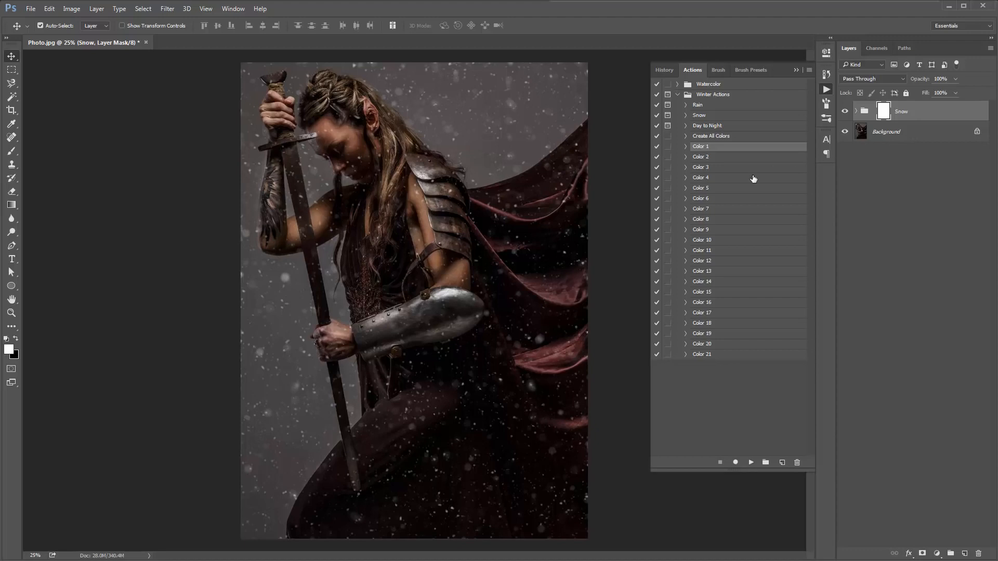
# Step: Run the Color 4 action from the Winter Actions set on the snowy portrait
pyautogui.click(722, 178)
pyautogui.click(750, 463)
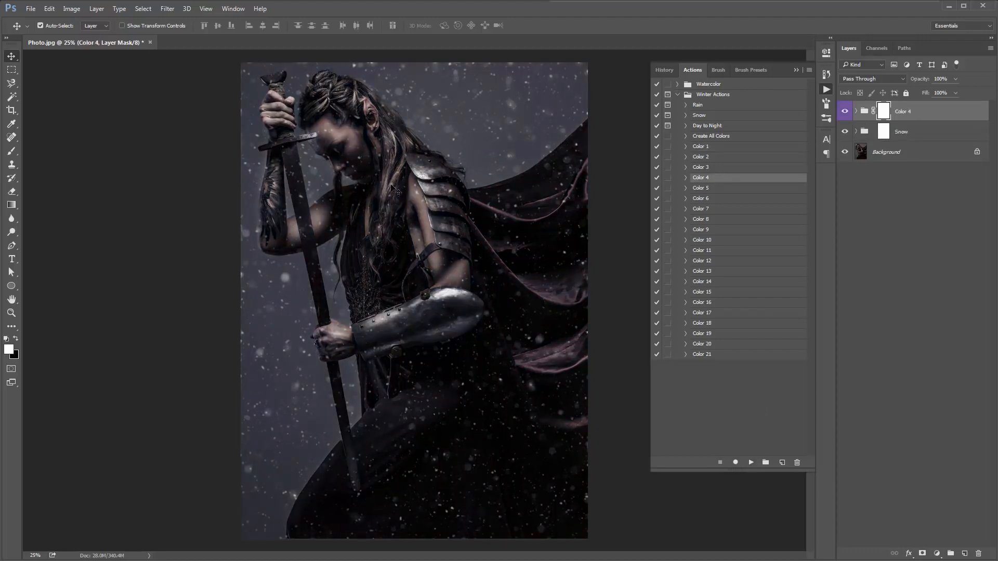
# Step: Delete the Color 4 group and run the Create All Colors action from the Winter Actions set
pyautogui.click(856, 112)
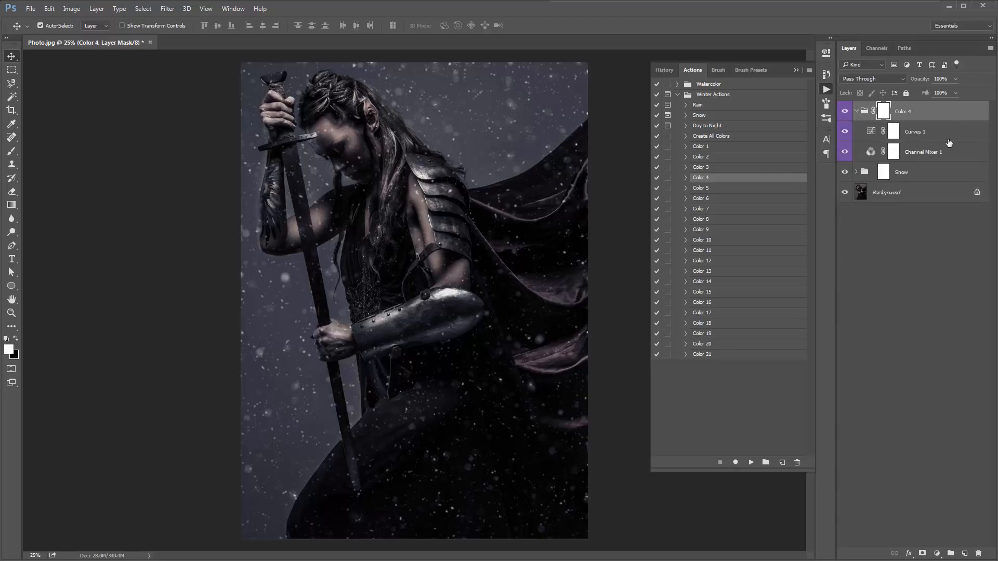
pyautogui.click(885, 115)
pyautogui.press('Delete')
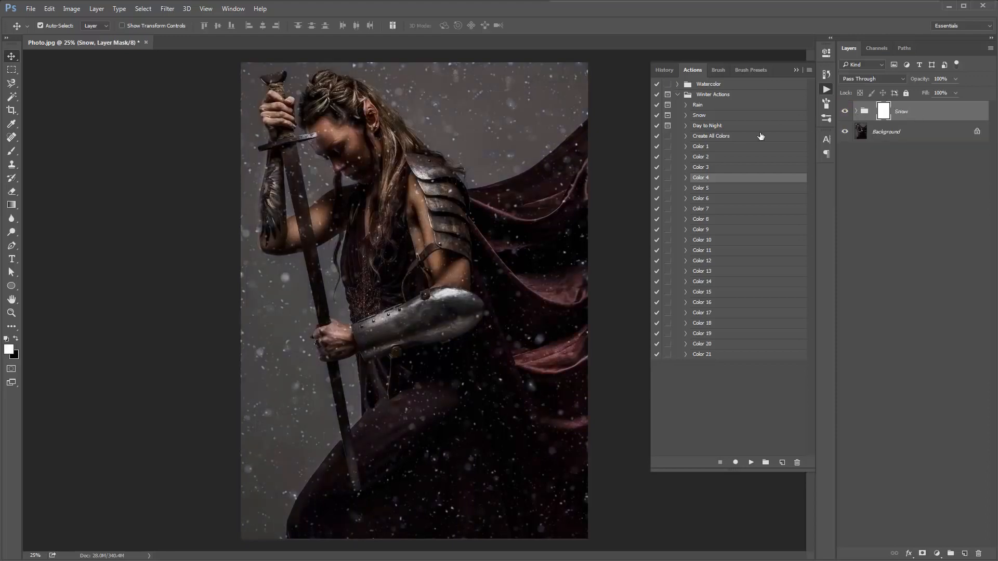
pyautogui.click(700, 138)
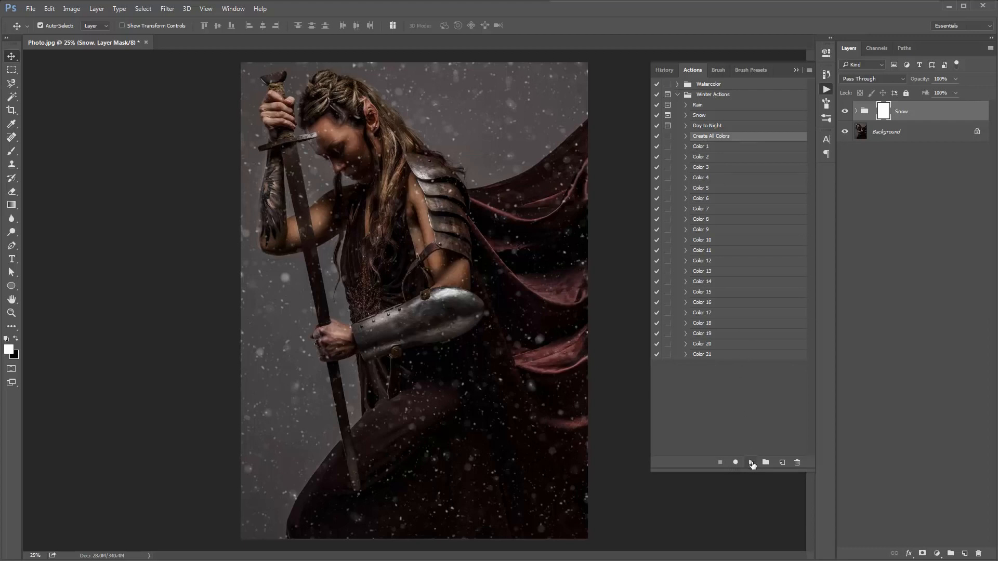
pyautogui.click(752, 463)
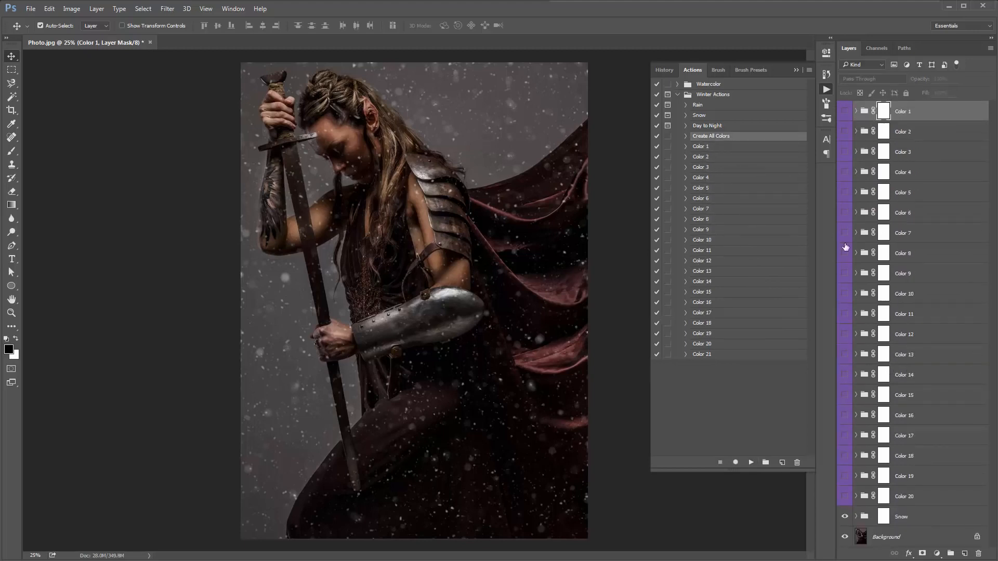
# Step: Preview the Color 1 to Color 7 groups one at a time on the snowy portrait
pyautogui.click(845, 111)
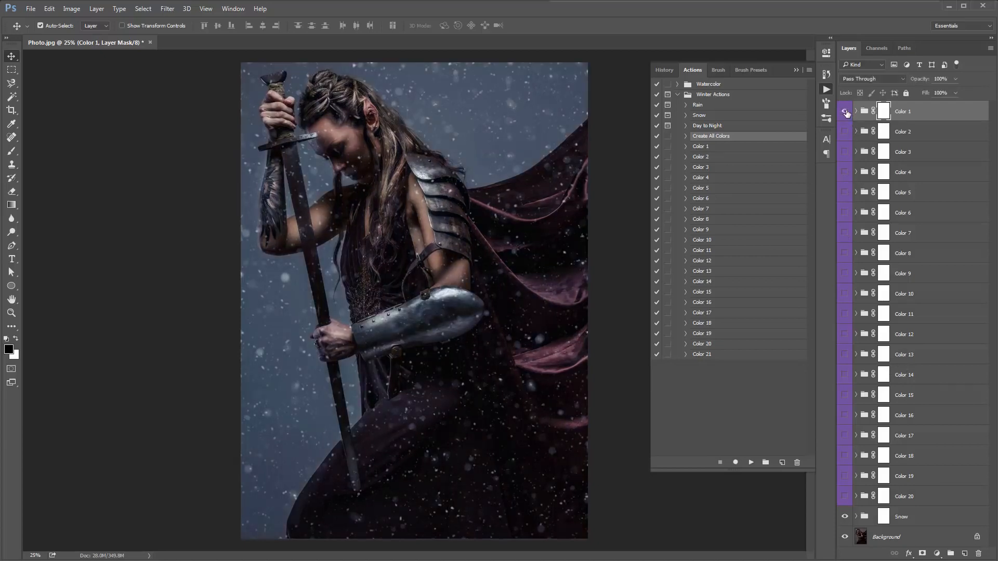
pyautogui.click(845, 111)
pyautogui.click(846, 131)
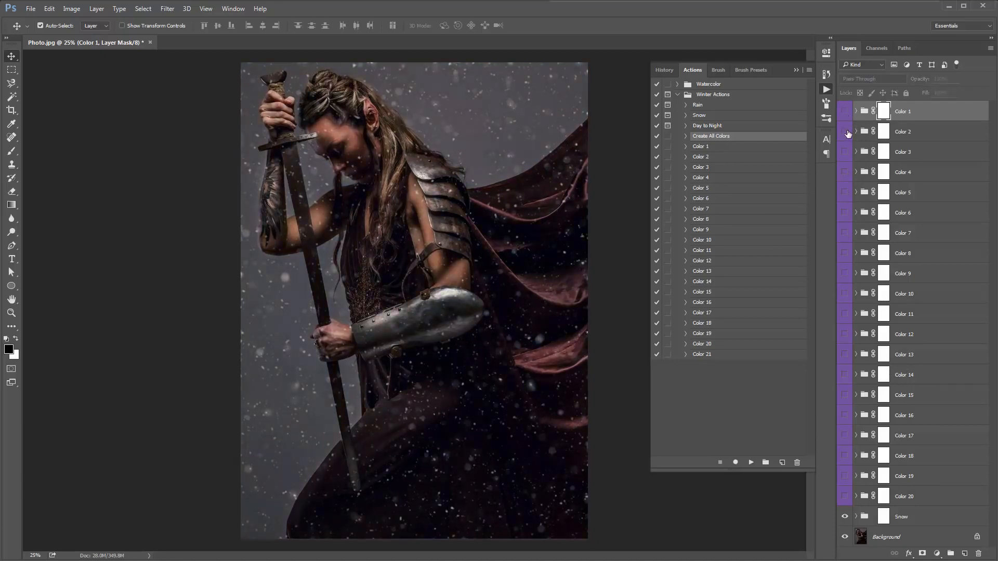
pyautogui.click(845, 152)
pyautogui.click(846, 153)
pyautogui.click(844, 172)
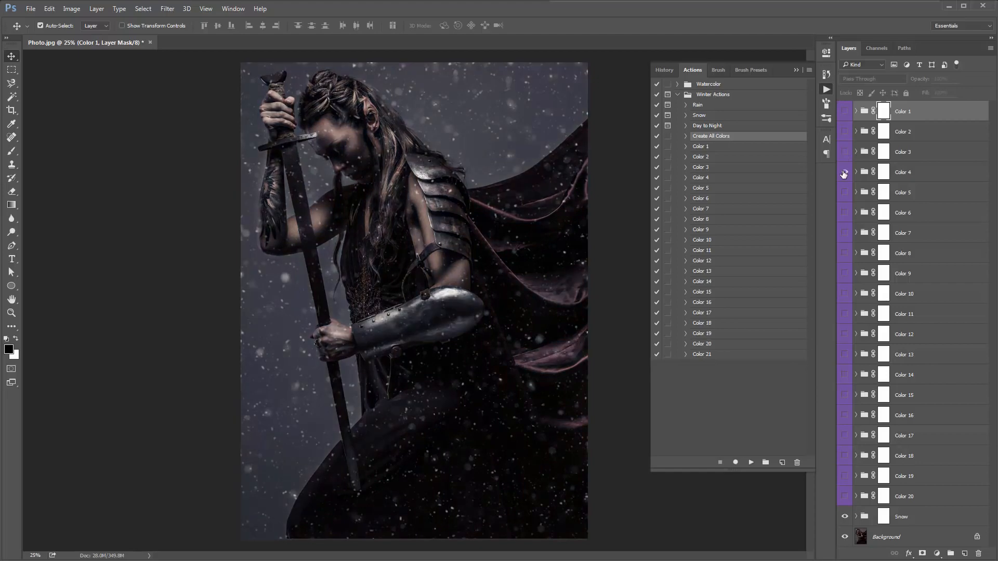
pyautogui.click(843, 173)
pyautogui.click(846, 191)
pyautogui.click(845, 192)
pyautogui.click(847, 211)
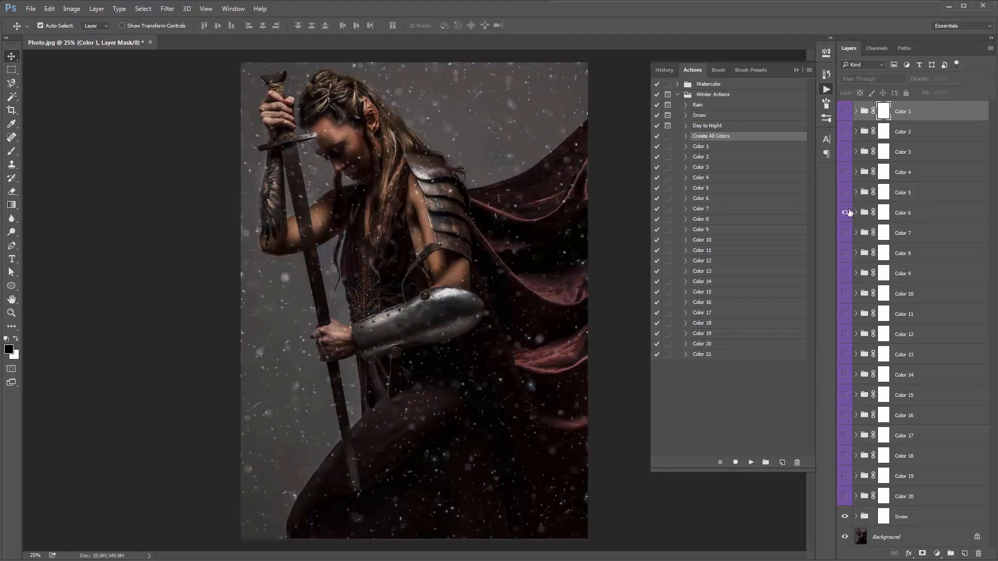
pyautogui.click(845, 212)
pyautogui.click(845, 233)
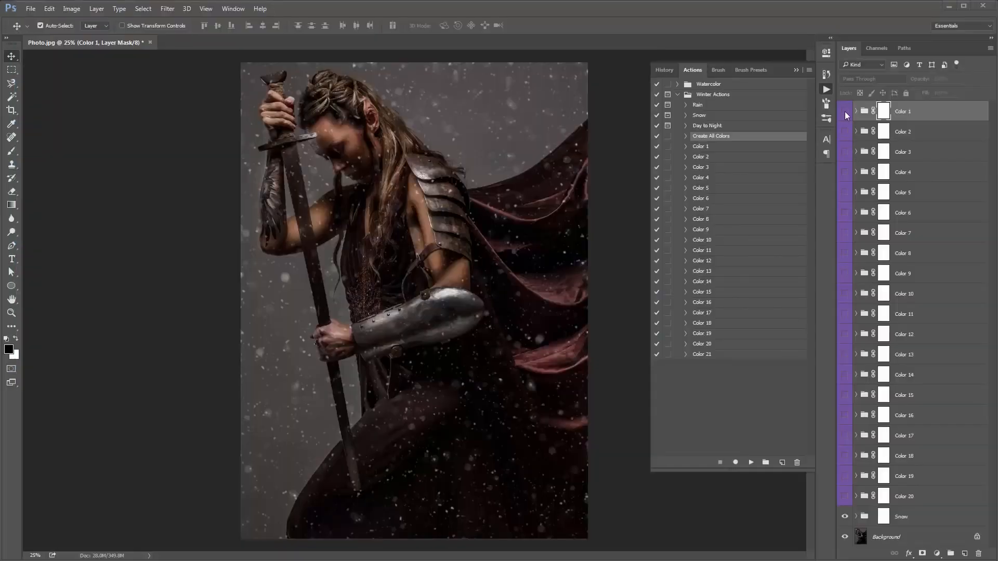
# Step: Show the Color 1 group and lower its opacity to 74%
pyautogui.click(845, 112)
pyautogui.click(930, 119)
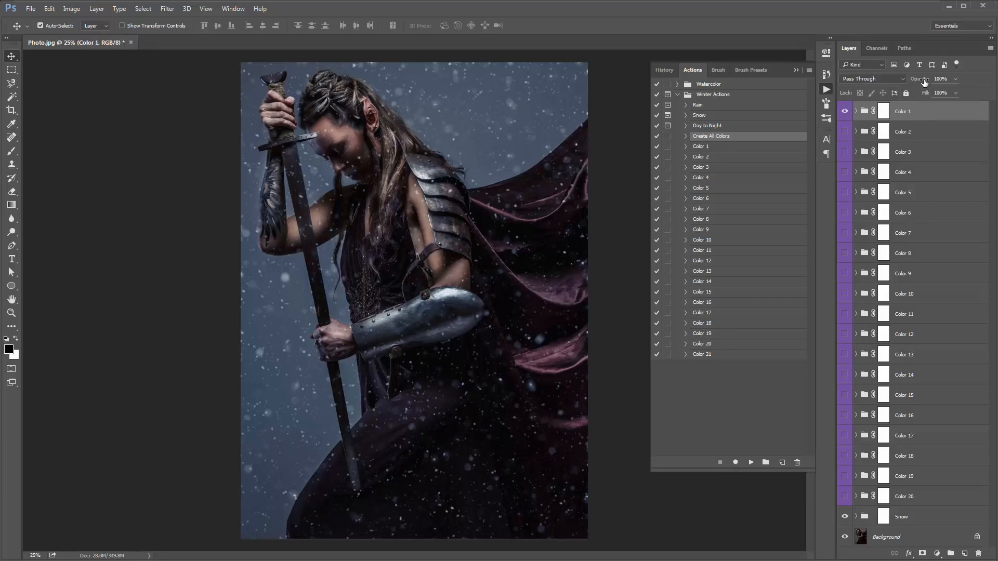
pyautogui.moveTo(924, 82); pyautogui.dragTo(169, 120)
# Step: Show the Color 4 group as well and lower its opacity to 19%
pyautogui.click(845, 172)
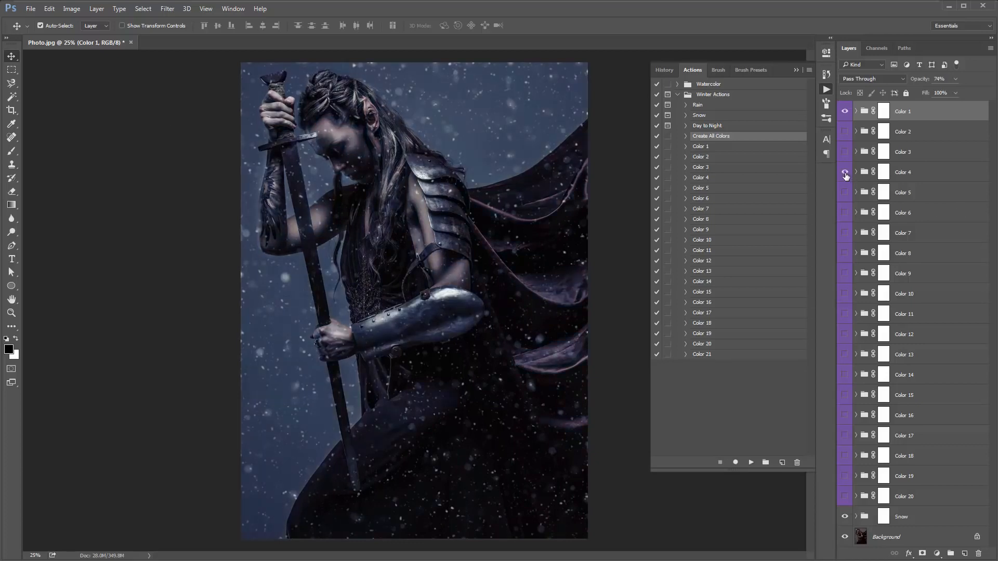
pyautogui.click(929, 181)
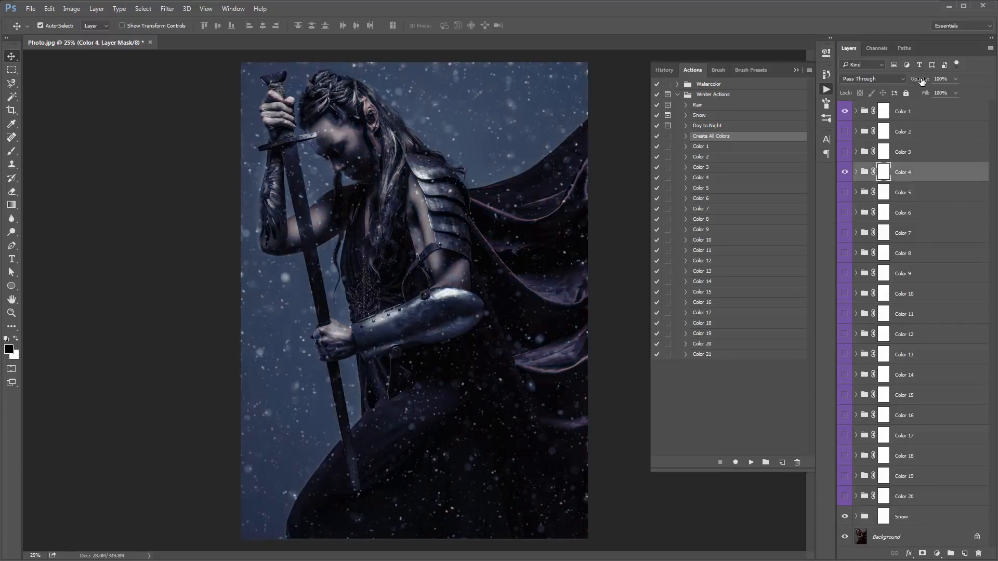
pyautogui.moveTo(919, 80); pyautogui.dragTo(53, 134)
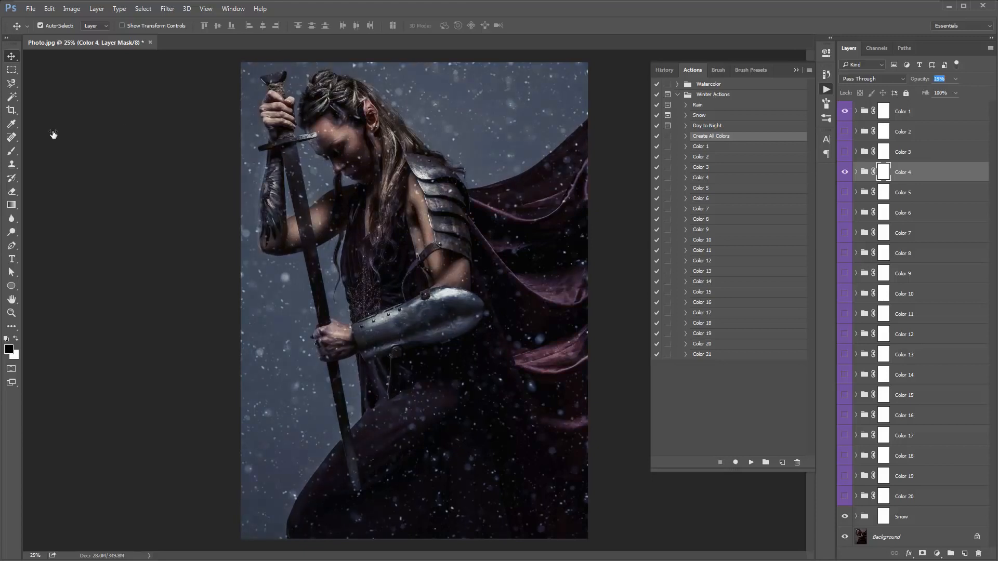
# Step: Preview the Color 16, Color 17, Color 18 and Color 19 groups one by one in the current color mix
pyautogui.click(844, 415)
pyautogui.click(845, 415)
pyautogui.click(845, 436)
pyautogui.click(845, 436)
pyautogui.click(845, 456)
pyautogui.click(845, 456)
pyautogui.click(846, 476)
pyautogui.click(846, 477)
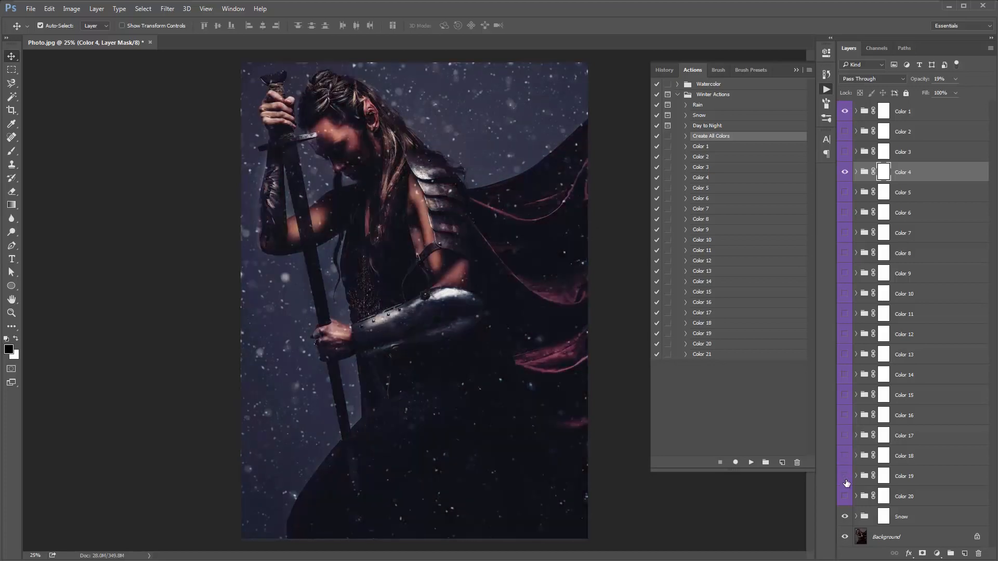
# Step: Show the Color 20 group and lower its opacity to 25%
pyautogui.click(845, 496)
pyautogui.click(858, 497)
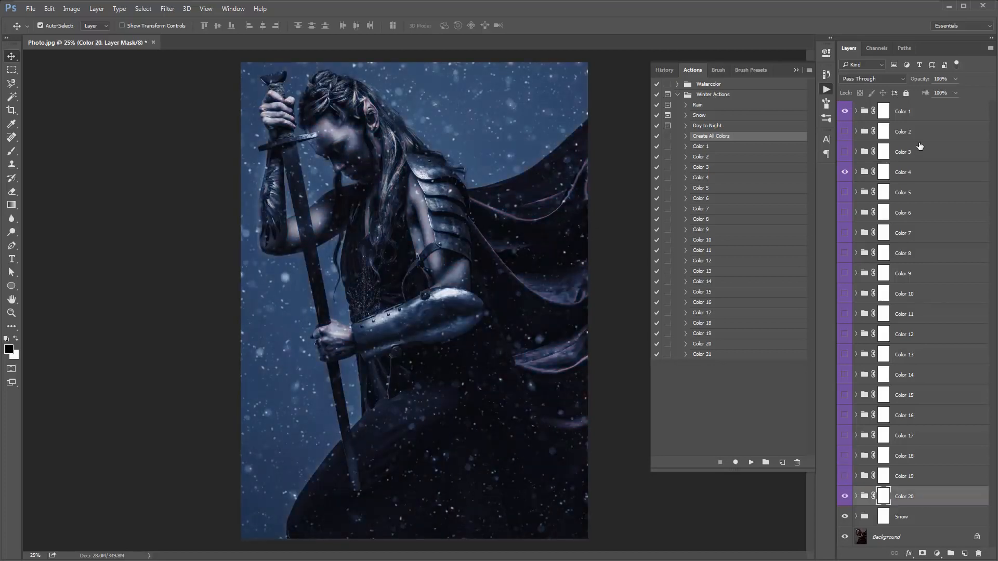
pyautogui.moveTo(922, 82); pyautogui.dragTo(112, 130)
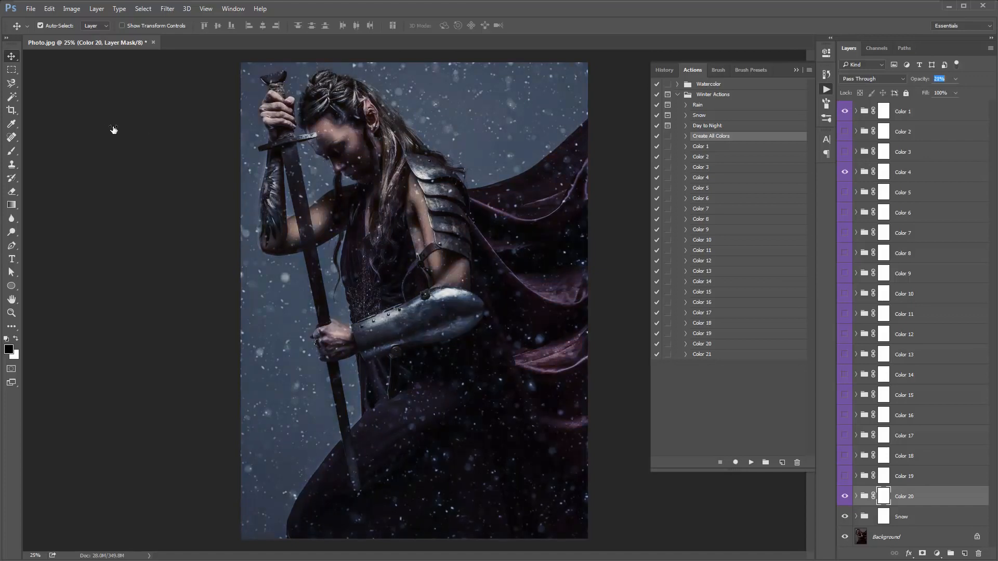
# Step: Preview the Color 11 down to Color 5 groups one by one in combination with Color 1, Color 4 and Color 20
pyautogui.click(845, 317)
pyautogui.click(845, 318)
pyautogui.click(844, 295)
pyautogui.click(845, 294)
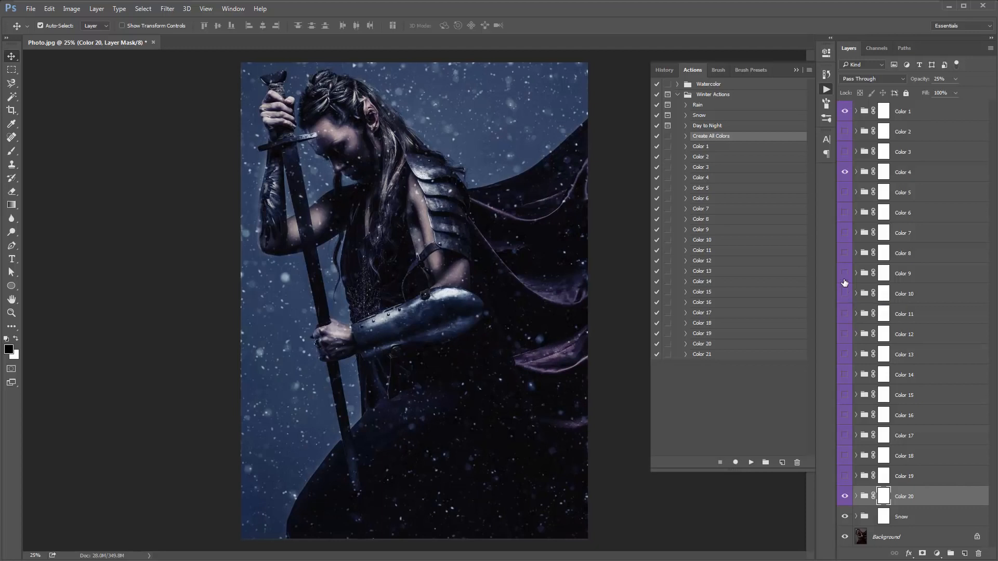
pyautogui.click(846, 274)
pyautogui.click(845, 273)
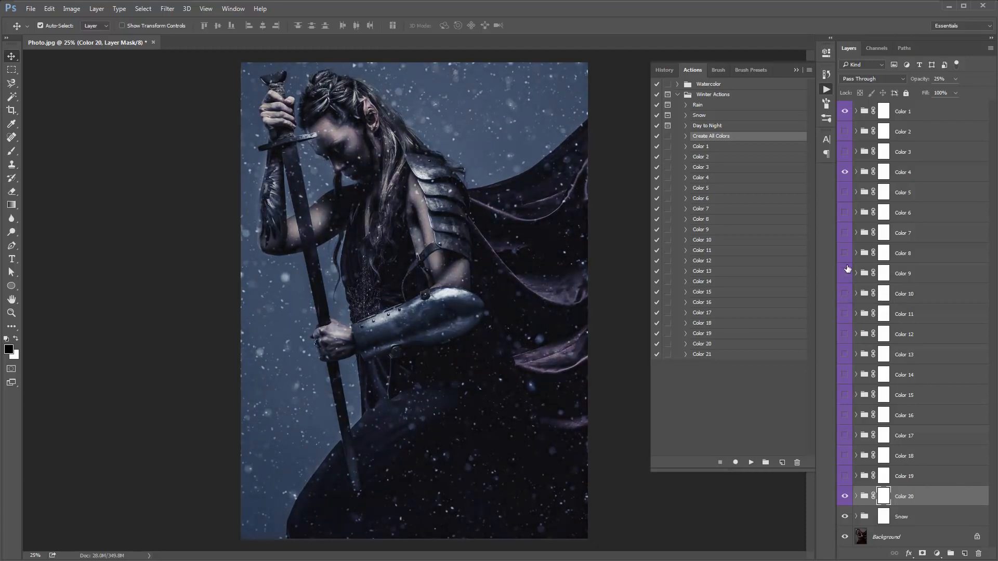
pyautogui.click(845, 254)
pyautogui.click(844, 253)
pyautogui.click(845, 233)
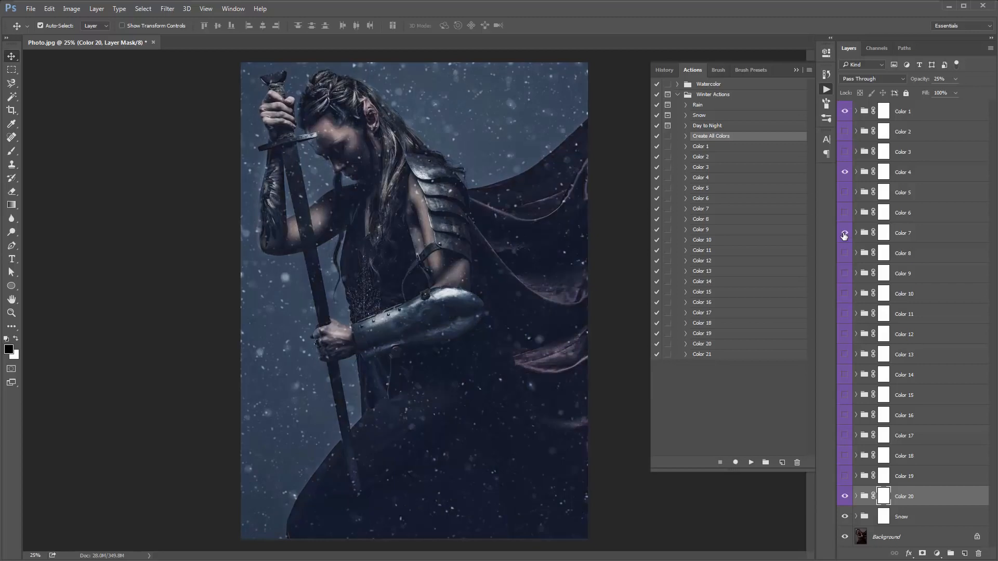
pyautogui.click(845, 233)
pyautogui.click(845, 212)
pyautogui.click(845, 213)
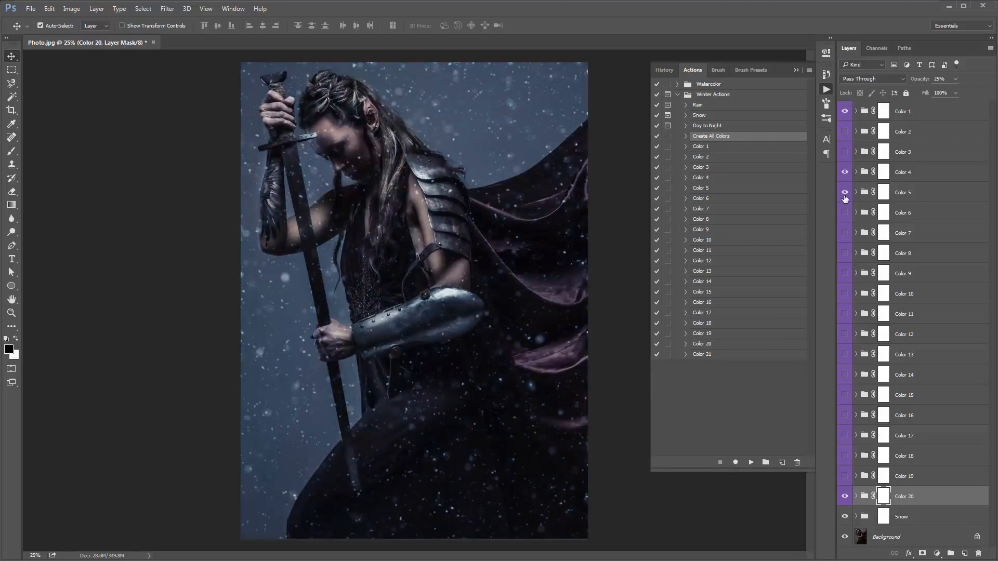
pyautogui.click(845, 193)
pyautogui.click(844, 193)
# Step: Delete all the hidden Color groups, keeping only Color 1, Color 4 and Color 20 above the Snow group
pyautogui.click(909, 118)
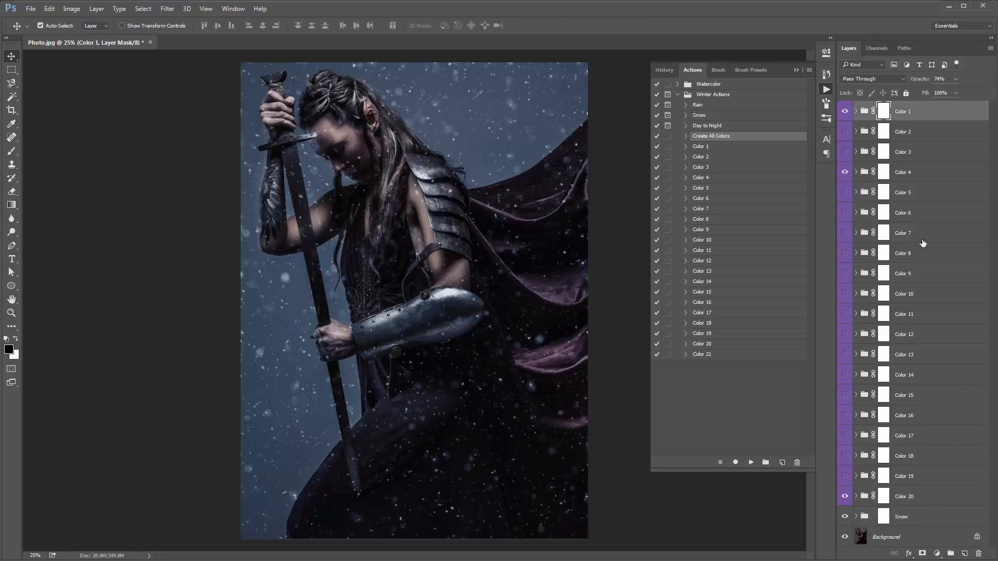
pyautogui.keyDown('shift'); pyautogui.click(923, 500); pyautogui.keyUp('shift')
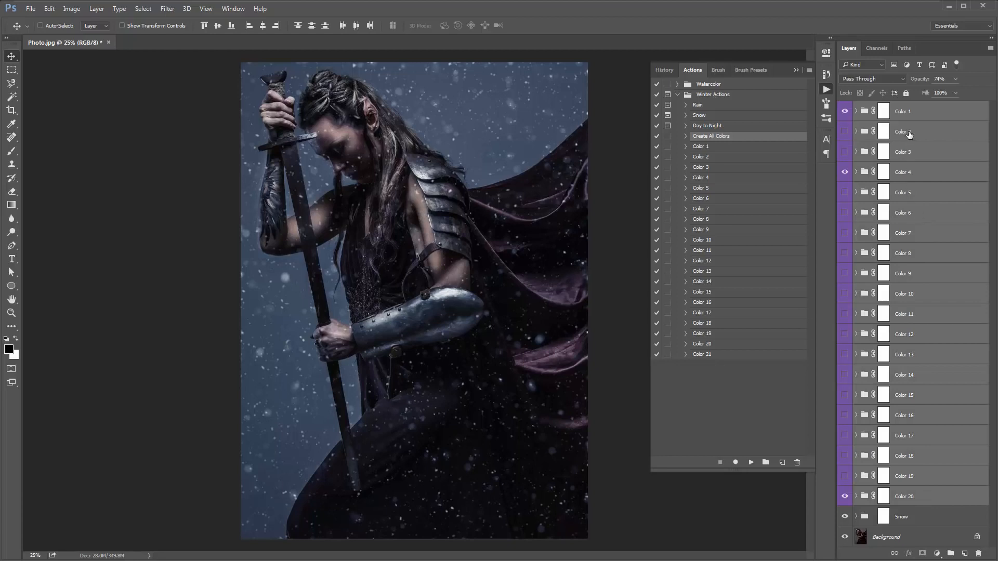
pyautogui.keyDown('ctrl'); pyautogui.click(907, 112); pyautogui.keyUp('ctrl')
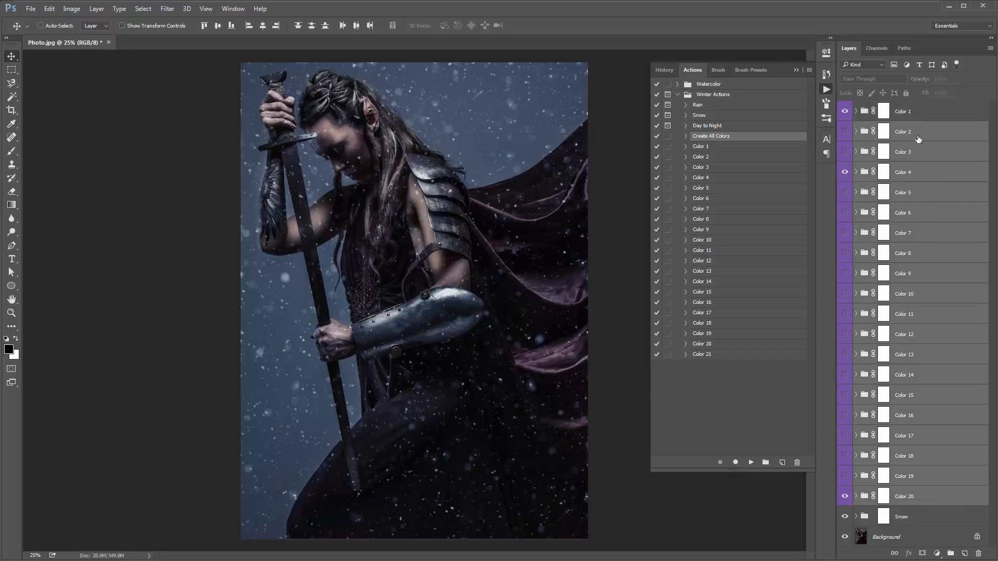
pyautogui.keyDown('ctrl'); pyautogui.click(914, 176); pyautogui.keyUp('ctrl')
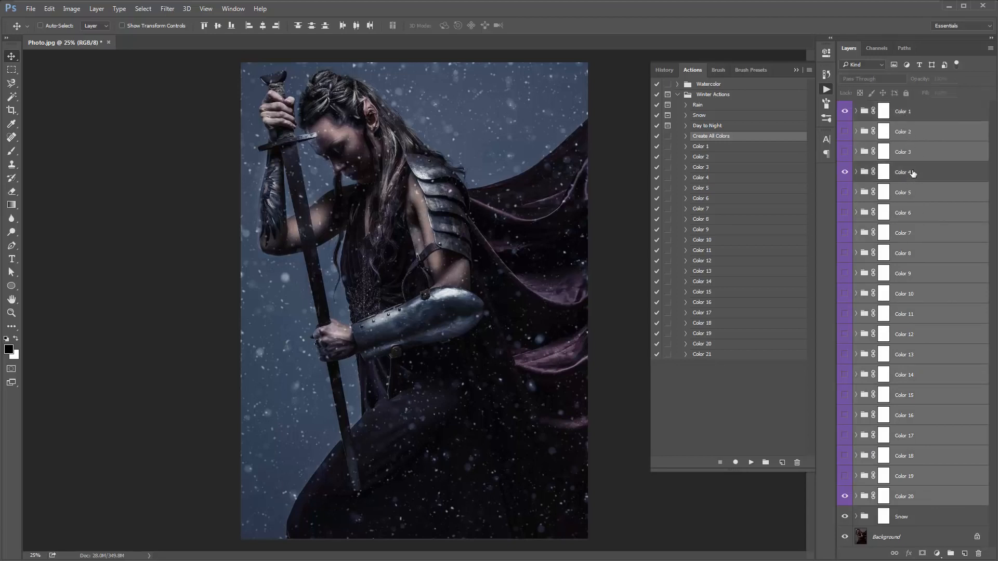
pyautogui.keyDown('ctrl'); pyautogui.click(922, 498); pyautogui.keyUp('ctrl')
pyautogui.press('ctrl')
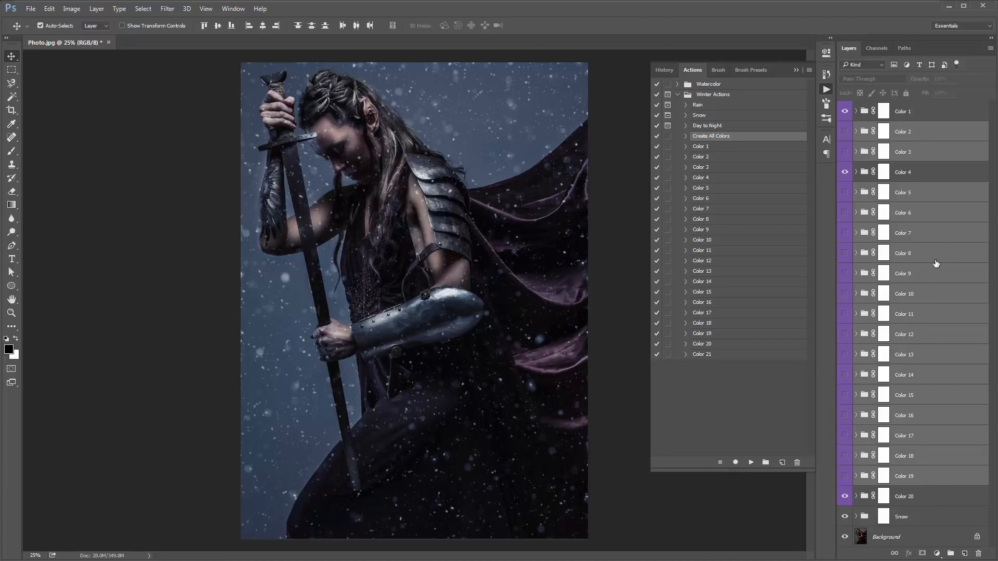
pyautogui.press('Delete')
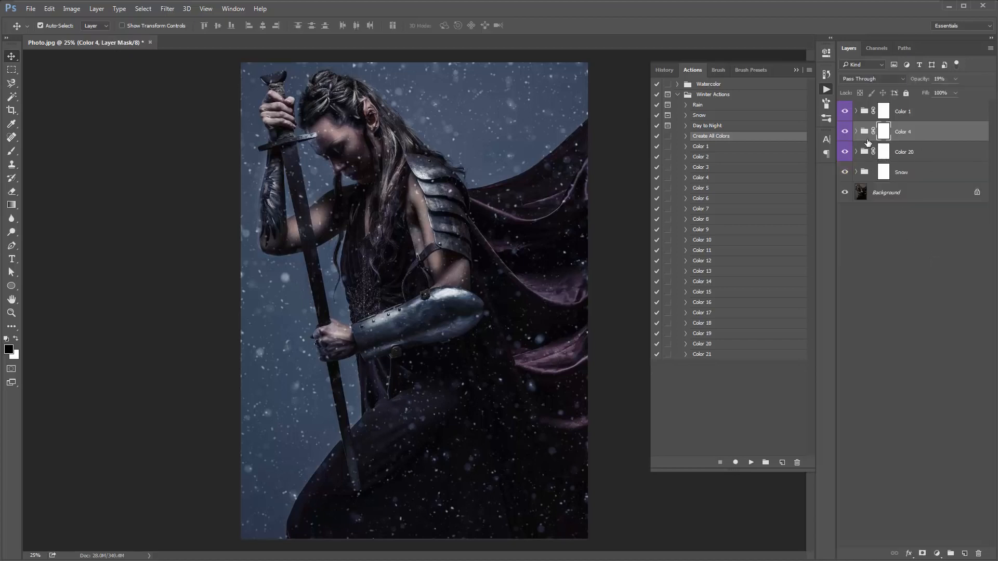
# Step: Collapse the actions list, compare the portrait with and without the three Color groups, and check each group's opacity
pyautogui.click(796, 71)
pyautogui.click(845, 113)
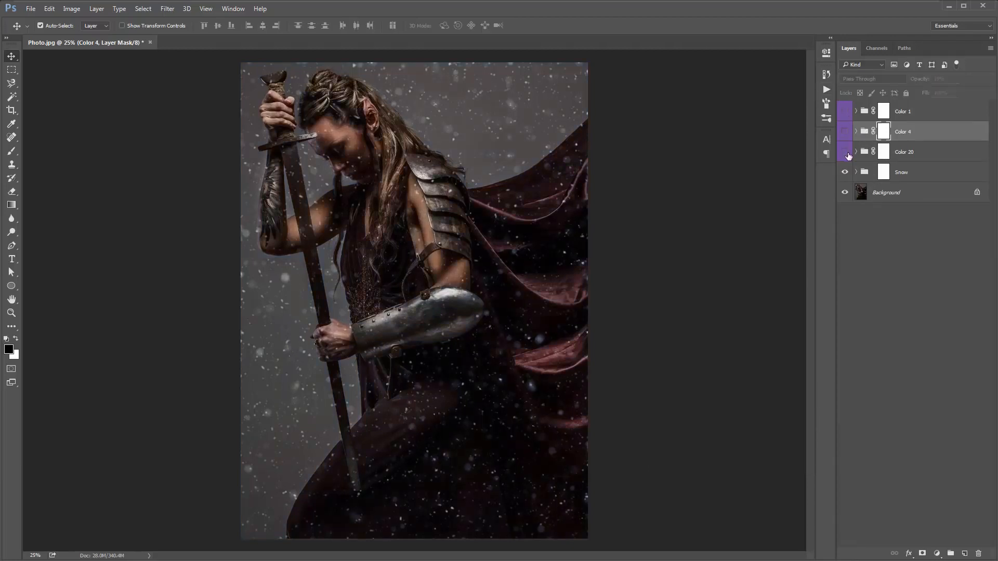
pyautogui.click(845, 112)
pyautogui.click(922, 117)
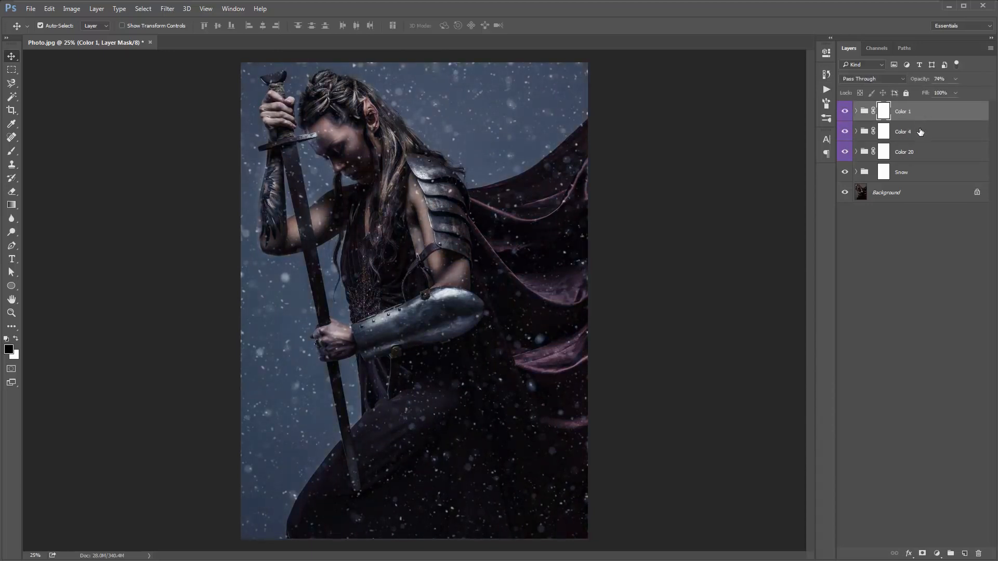
pyautogui.click(921, 132)
pyautogui.click(924, 151)
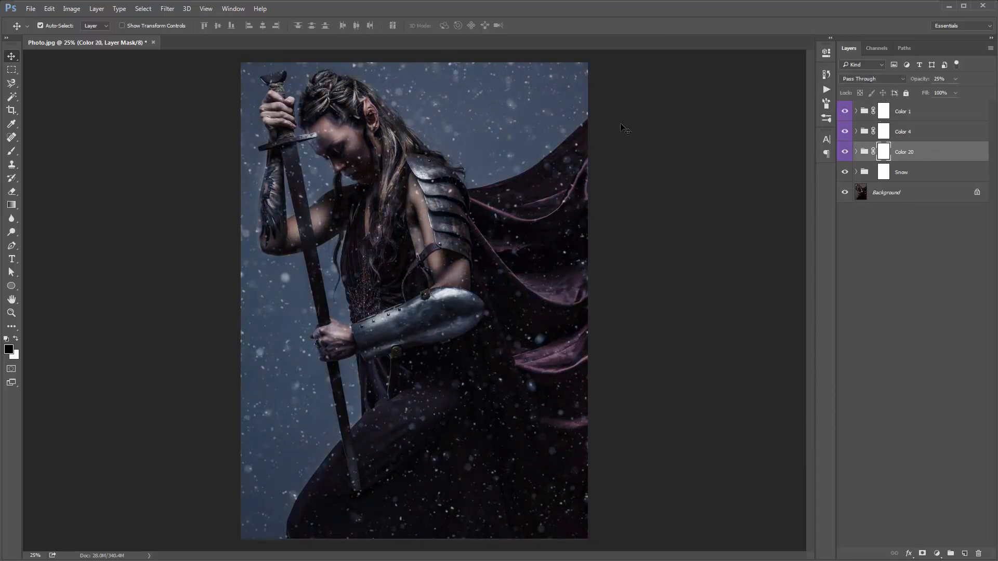
# Step: Switch to the finished reference image to examine its smoke effect, and return to Photoshop
pyautogui.hotkey('alt', 'Tab')
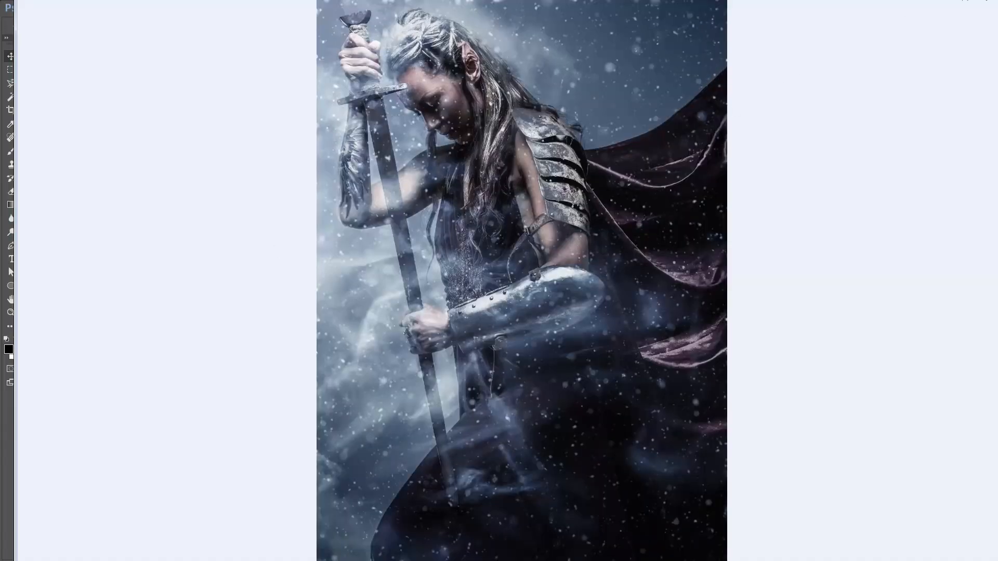
pyautogui.hotkey('alt', 'Tab')
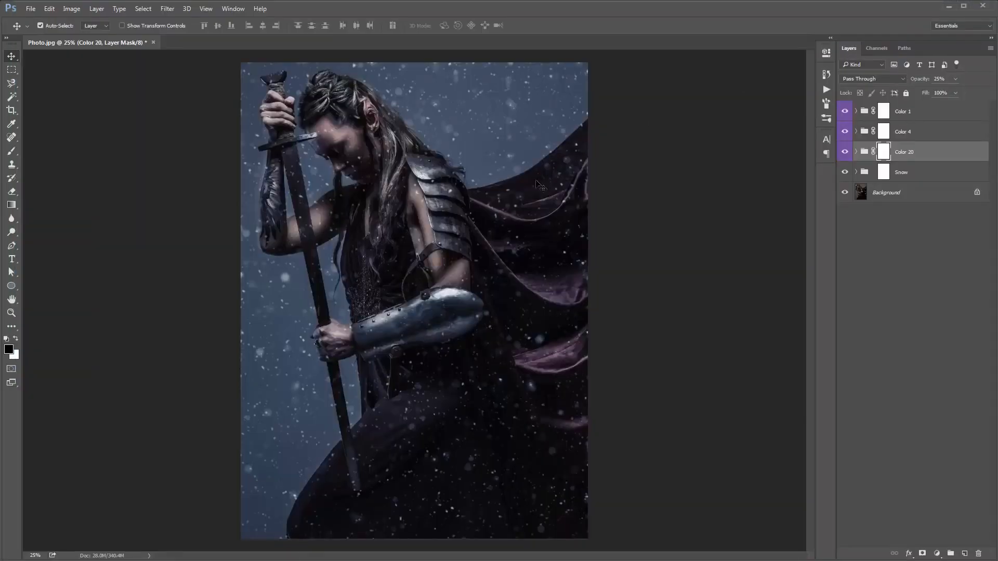
# Step: With the Brush tool active, replace the loaded brush presets with the cloud and smoke brush set, enlarging the preset picker to browse it
pyautogui.press('b')
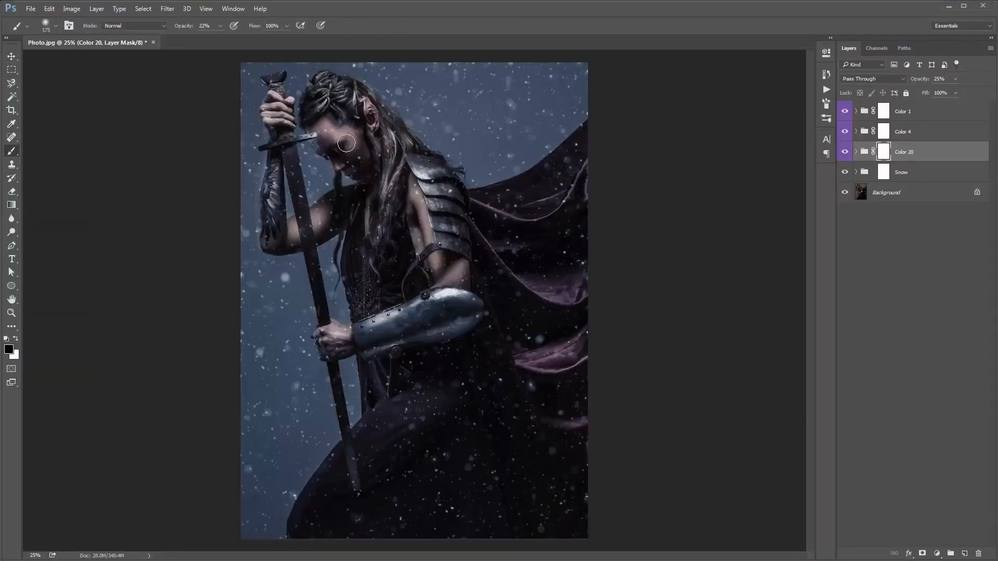
pyautogui.rightClick(315, 125)
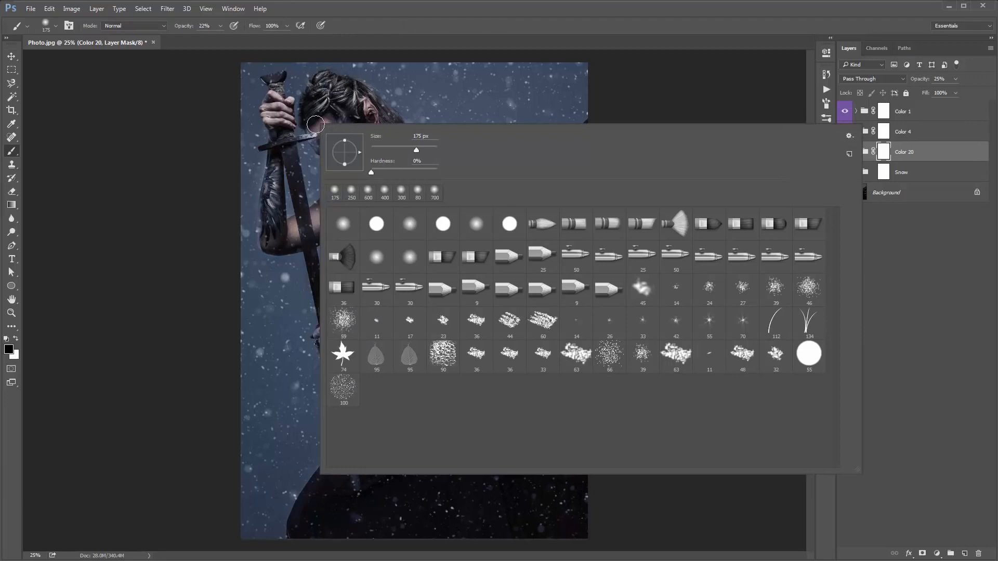
pyautogui.rightClick(273, 100)
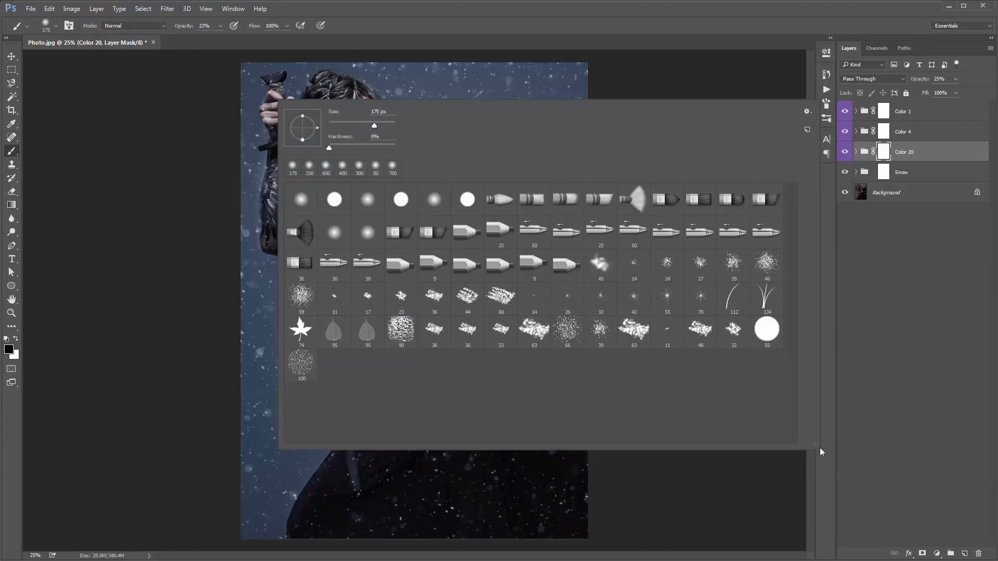
pyautogui.moveTo(818, 447); pyautogui.dragTo(743, 420)
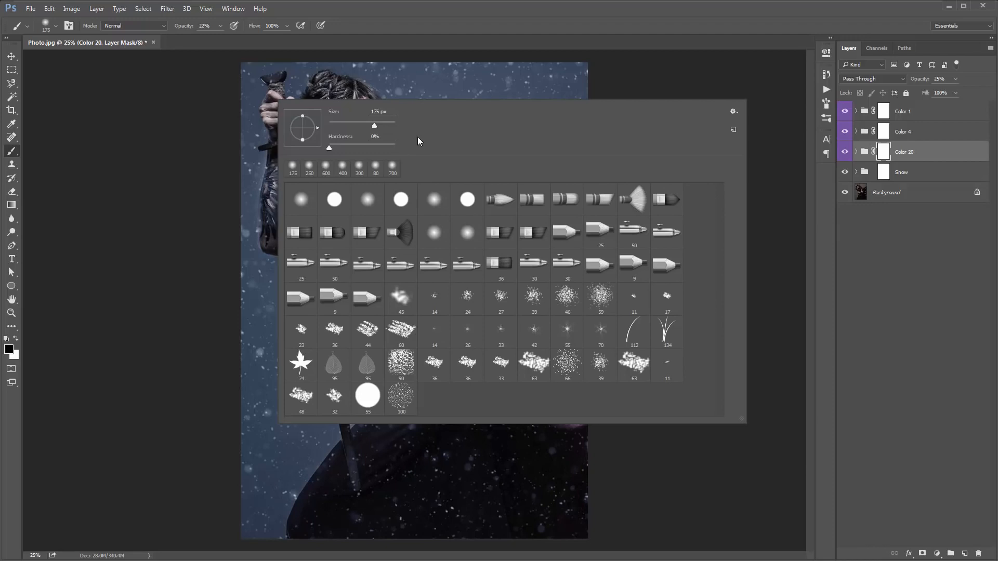
pyautogui.click(733, 112)
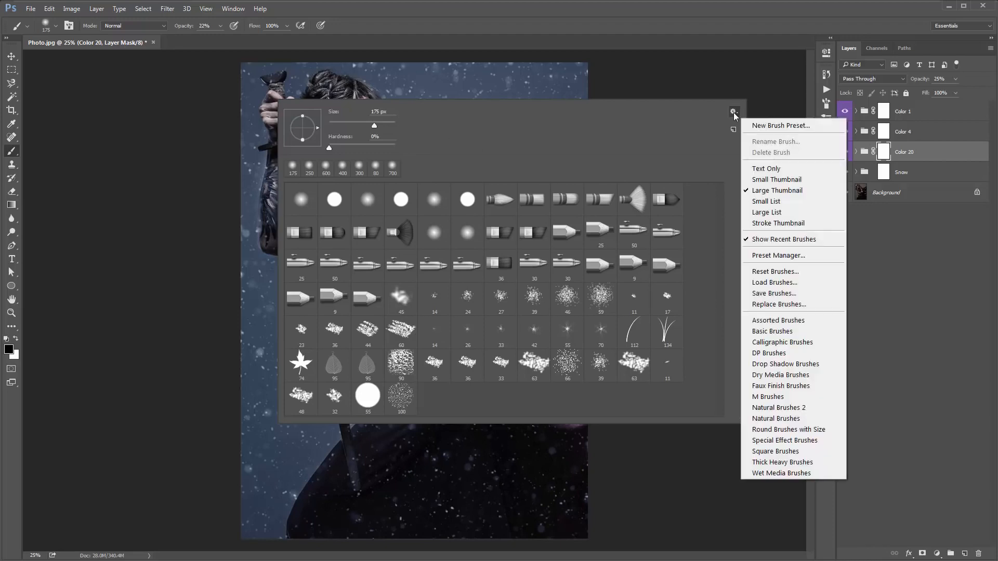
pyautogui.click(802, 306)
pyautogui.moveTo(417, 95); pyautogui.dragTo(328, 88)
pyautogui.doubleClick(236, 172)
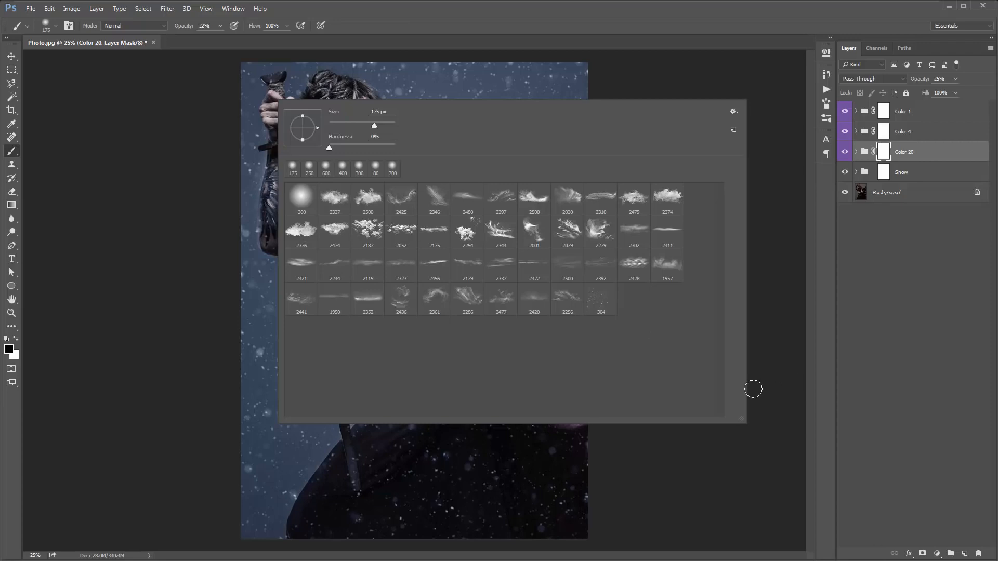
pyautogui.moveTo(742, 418); pyautogui.dragTo(851, 428)
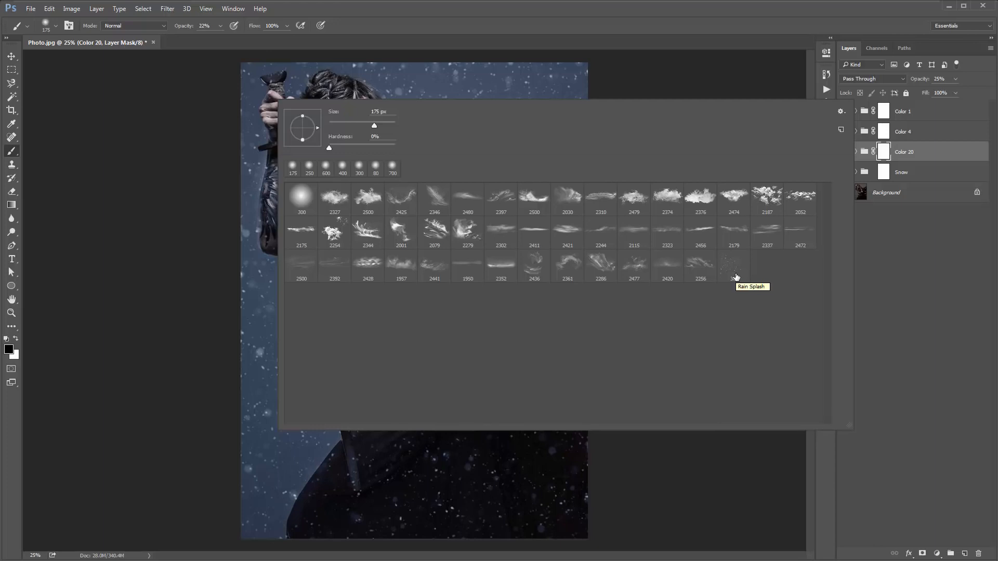
# Step: Add a new blank layer with default settings directly above the Background layer, below the Snow group
pyautogui.click(913, 206)
pyautogui.click(906, 198)
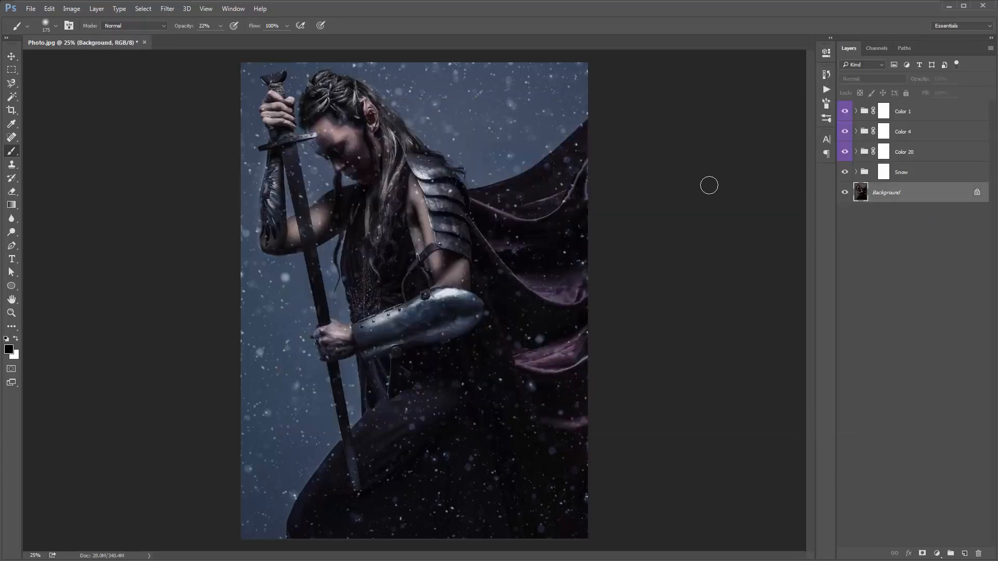
pyautogui.hotkey('ctrl', 'shift', 'n')
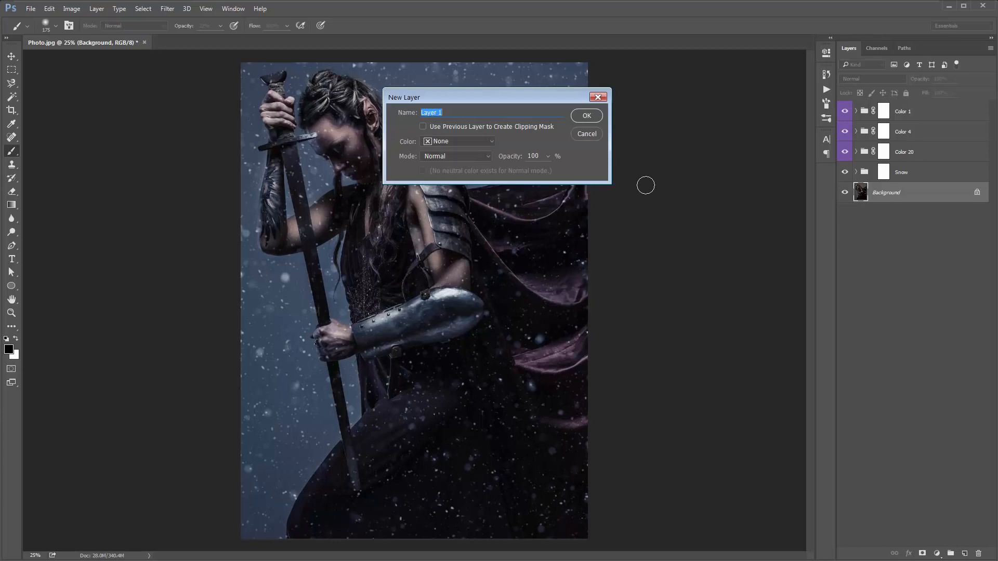
pyautogui.press('Return')
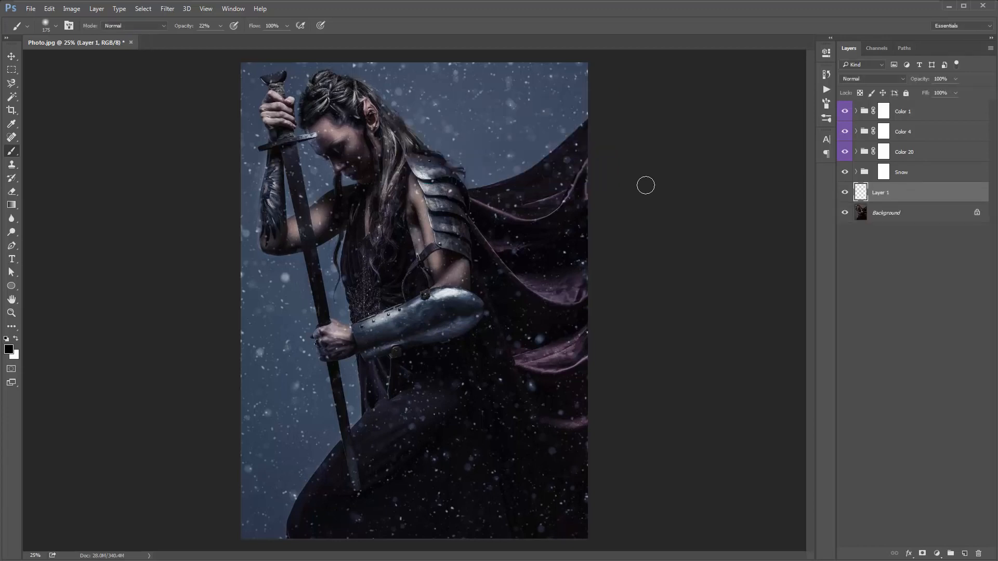
# Step: Choose the 2436 px cloud brush and make white the foreground color
pyautogui.rightClick(327, 165)
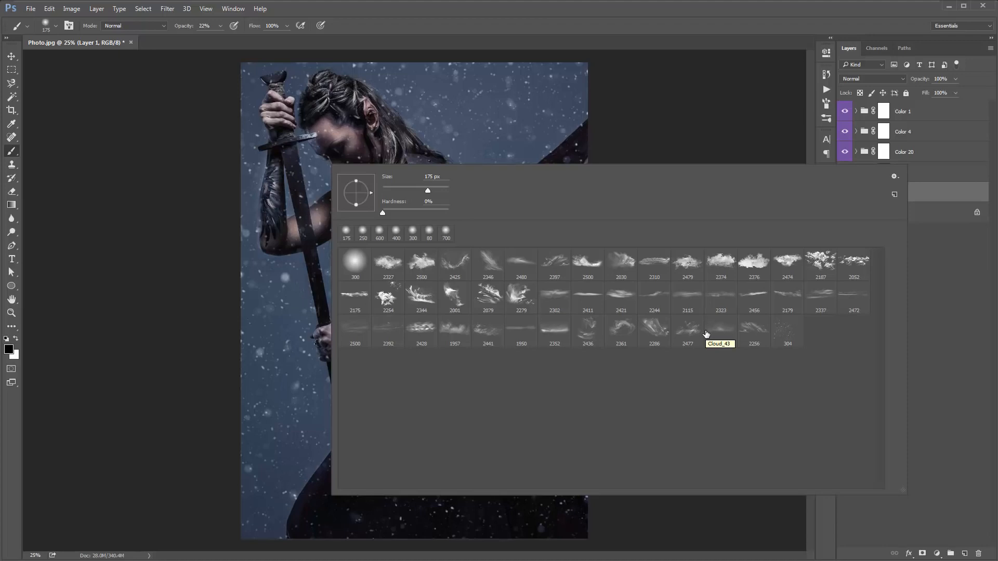
pyautogui.doubleClick(593, 339)
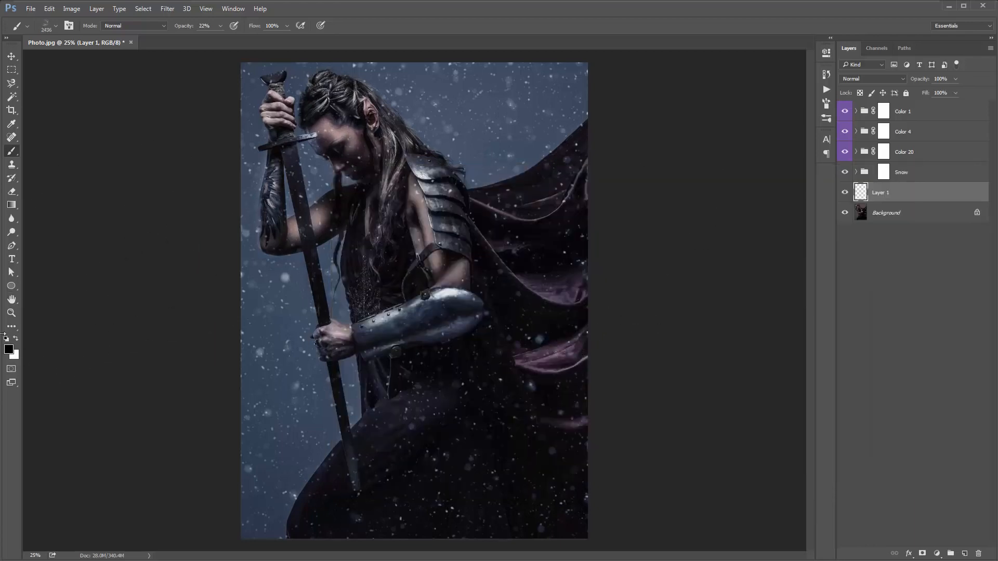
pyautogui.click(16, 339)
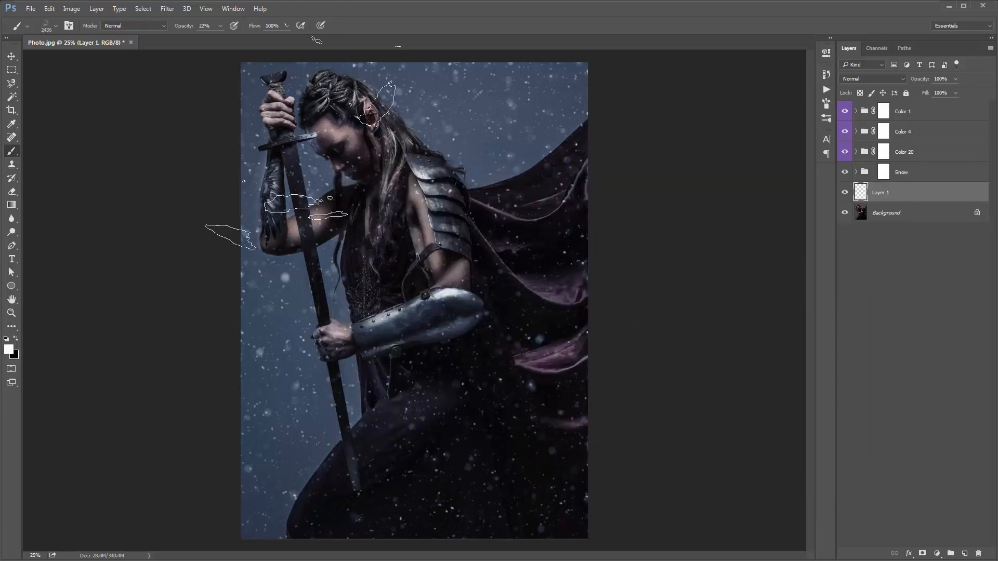
# Step: Set the brush opacity to 100%, enlarge the brush to 2600 px, and stamp smoke across the warrior's waist and cape on Layer 1
pyautogui.click(220, 26)
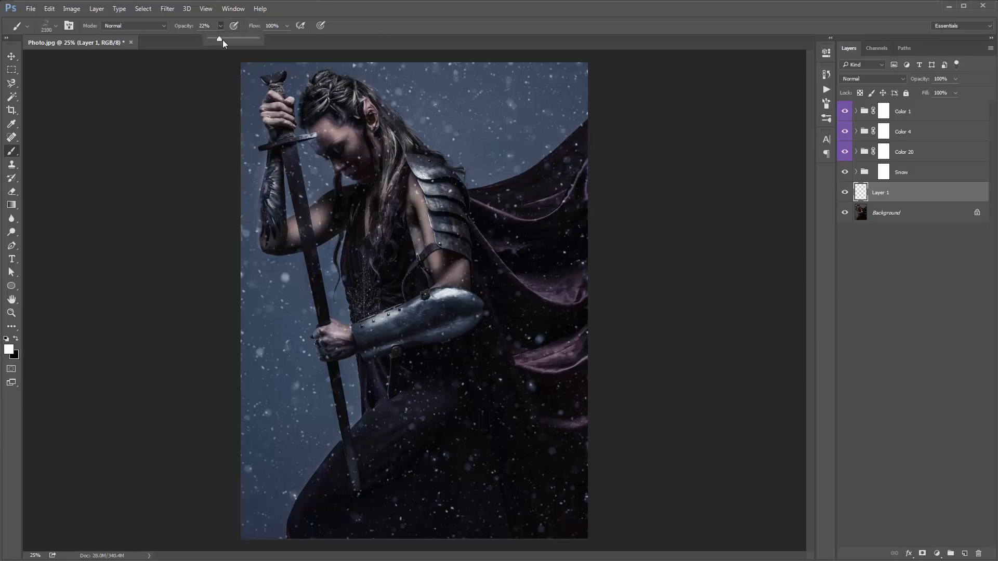
pyautogui.moveTo(222, 40); pyautogui.dragTo(260, 40)
pyautogui.press('Return')
pyautogui.press(']')
pyautogui.press(']')
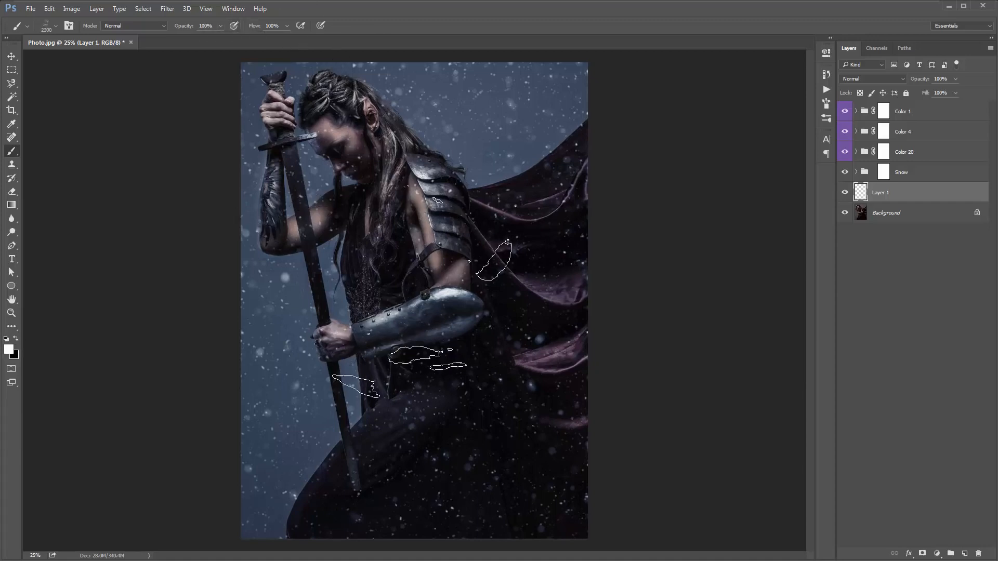
pyautogui.click(422, 291)
# Step: Switch to the Move tool, collapse the Snow group, and reselect the smoke layer, Layer 1
pyautogui.press('v')
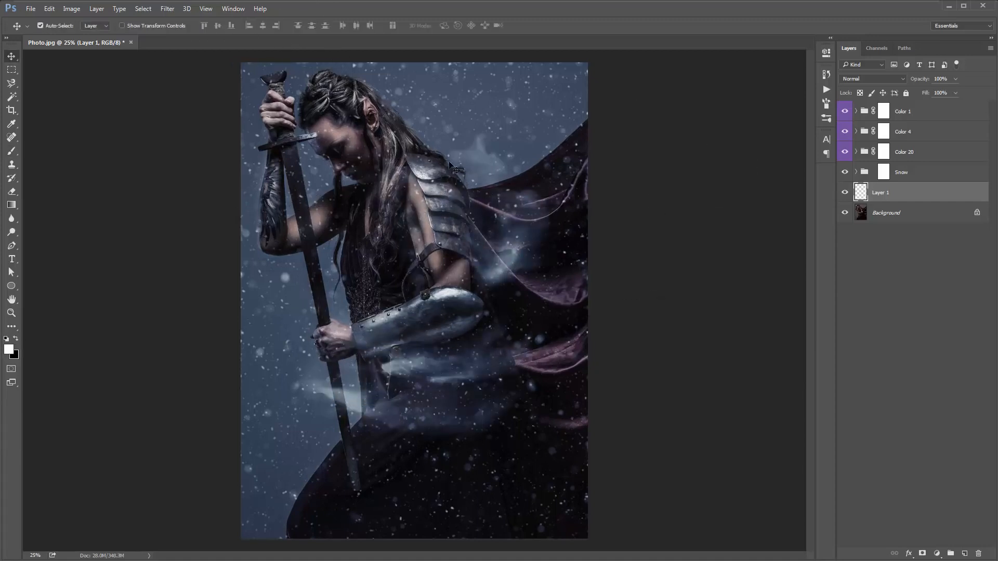
pyautogui.click(479, 224)
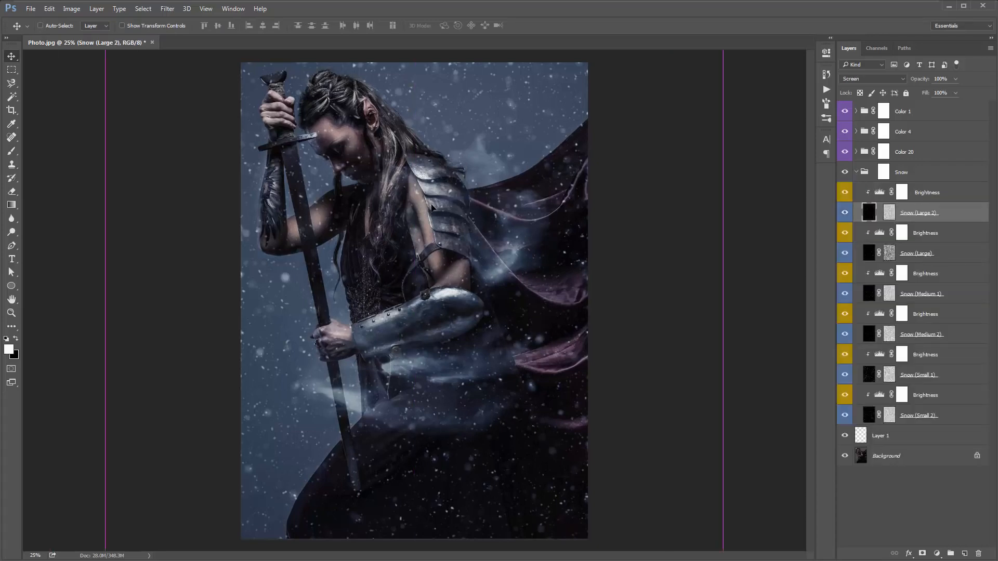
pyautogui.click(856, 172)
pyautogui.click(921, 192)
pyautogui.moveTo(494, 218); pyautogui.dragTo(523, 227)
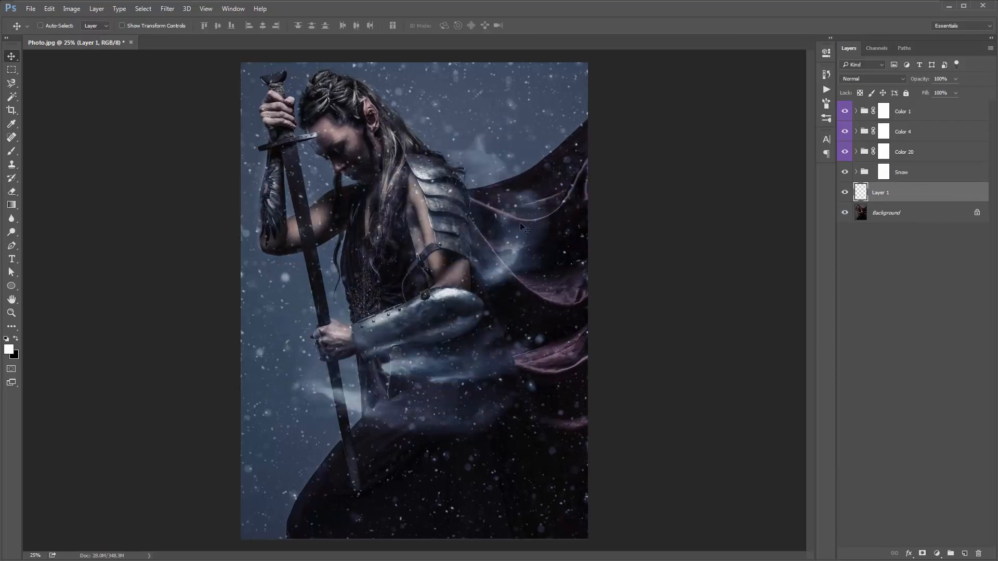
# Step: Free-transform the Layer 1 smoke, rotating it clockwise and moving it over the sword and forearm
pyautogui.hotkey('ctrl', 't')
pyautogui.moveTo(632, 192); pyautogui.dragTo(643, 390)
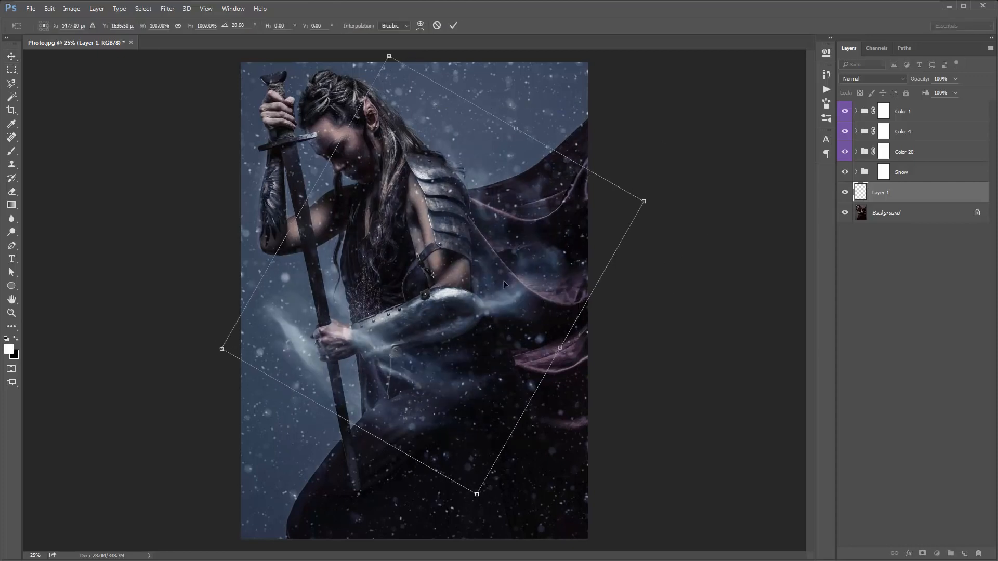
pyautogui.moveTo(522, 272); pyautogui.dragTo(446, 281)
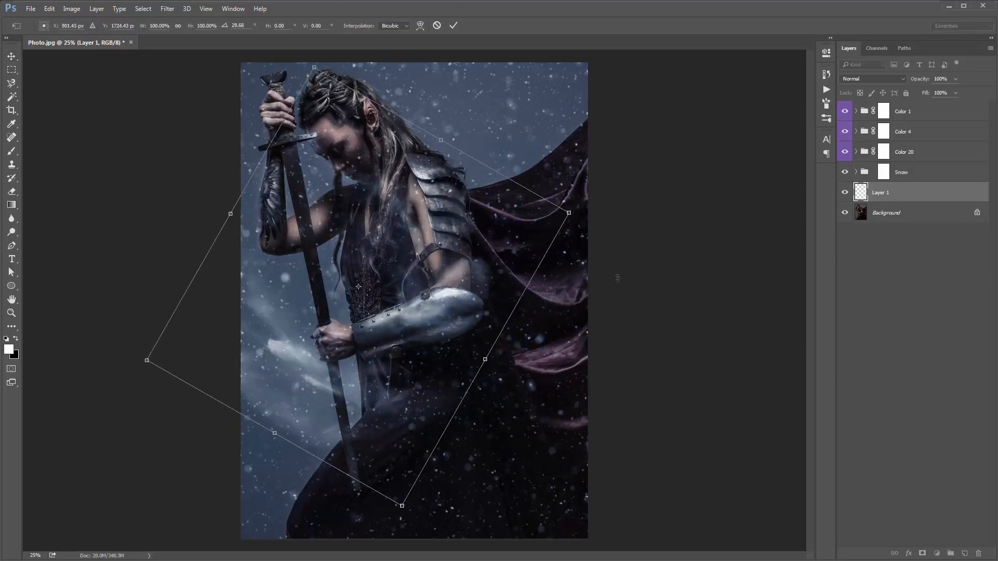
pyautogui.moveTo(617, 276); pyautogui.dragTo(610, 343)
pyautogui.moveTo(445, 310); pyautogui.dragTo(419, 303)
pyautogui.press('Return')
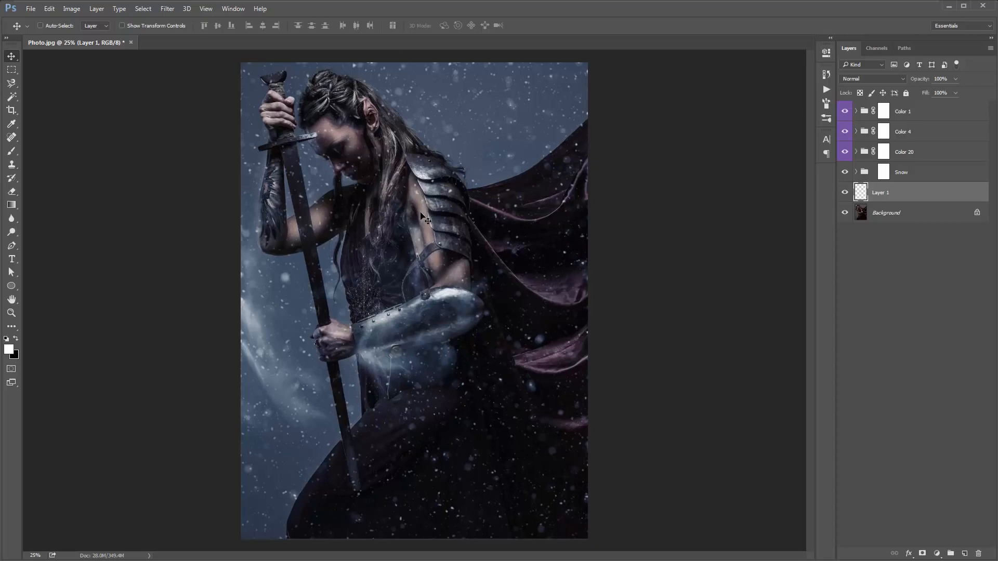
# Step: Add another blank layer above Layer 1 and choose the 2477 px cloud brush for it
pyautogui.hotkey('ctrl', 'shift', 'n')
pyautogui.press('Return')
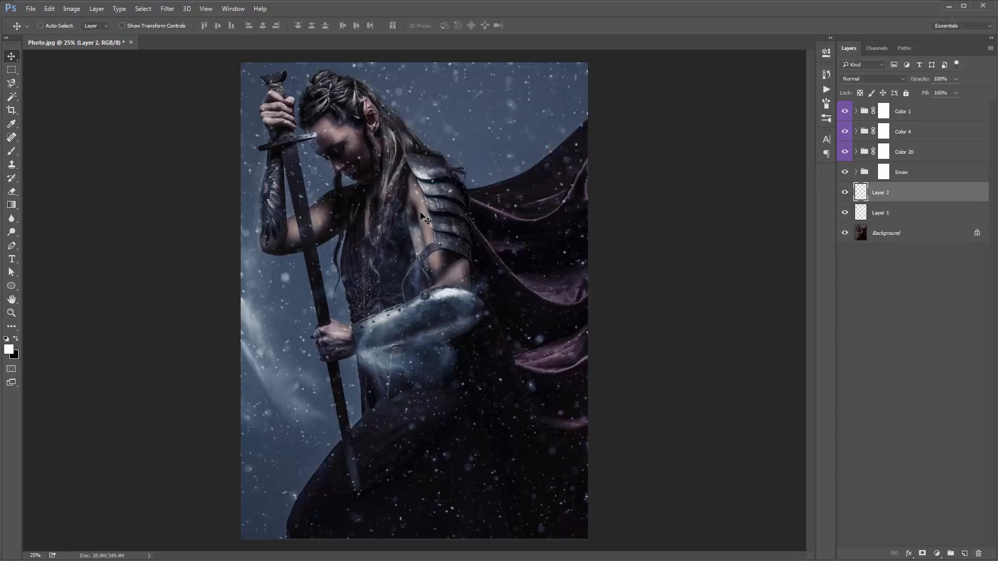
pyautogui.press('b')
pyautogui.rightClick(368, 151)
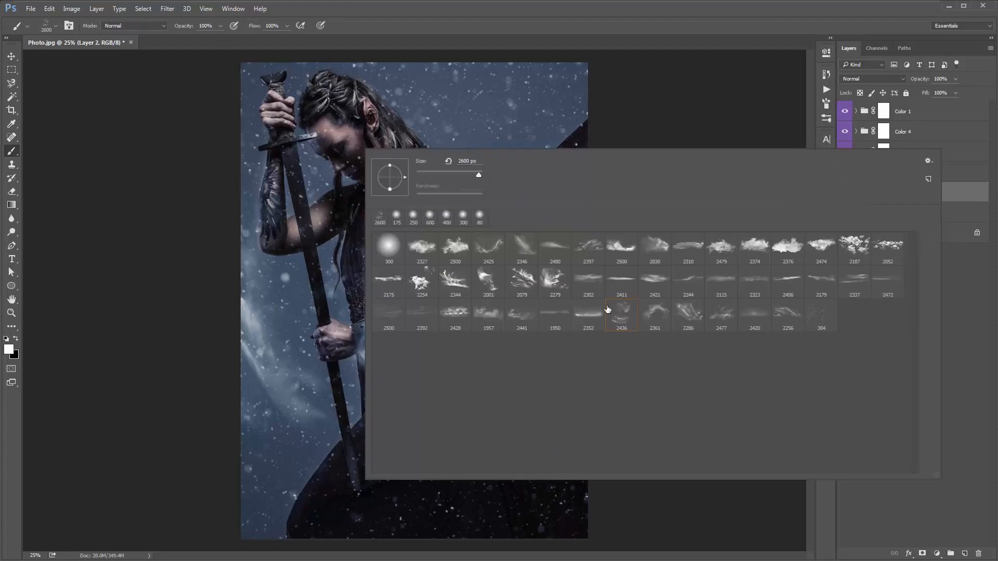
pyautogui.doubleClick(722, 321)
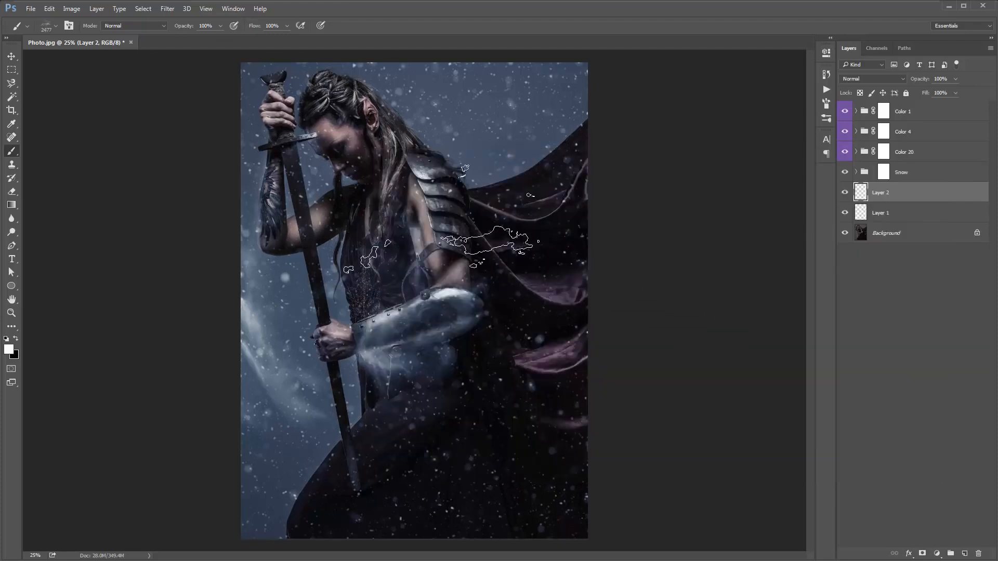
# Step: Try stamping smoke over the cape with the brush enlarged to 3500 px and shifting it toward the warrior, and undo both
pyautogui.press(']')
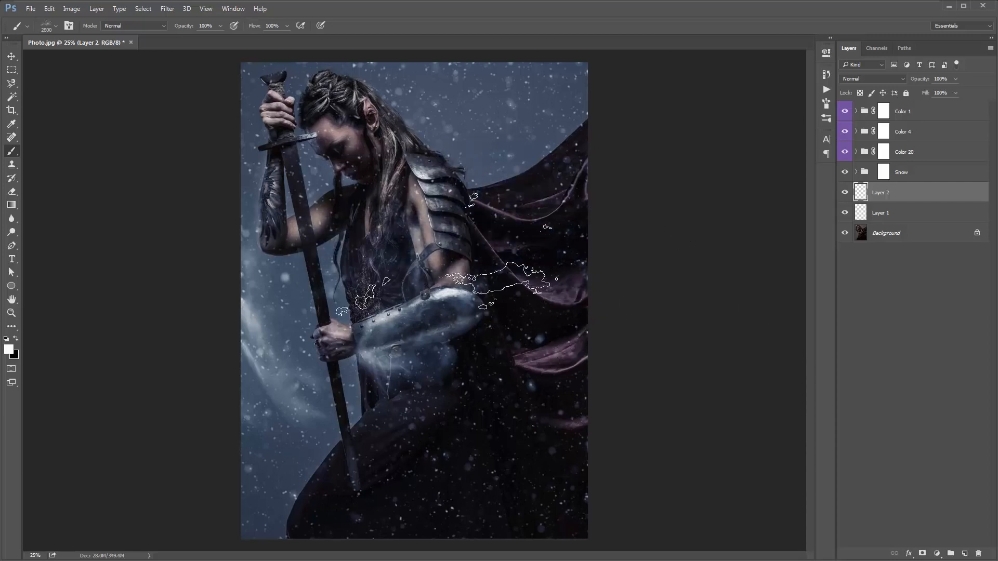
pyautogui.press(']')
pyautogui.press(']')
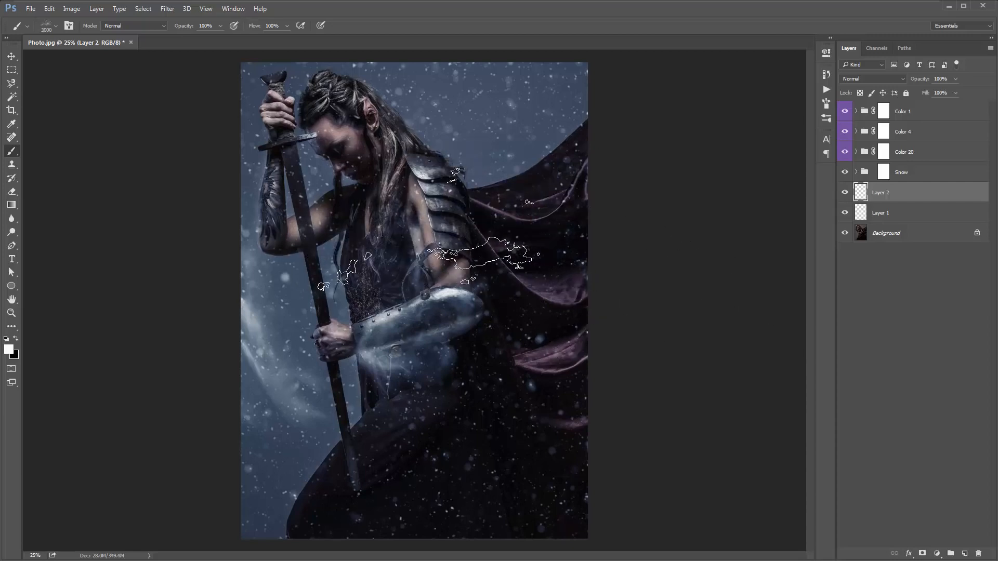
pyautogui.press(']')
pyautogui.press(']')
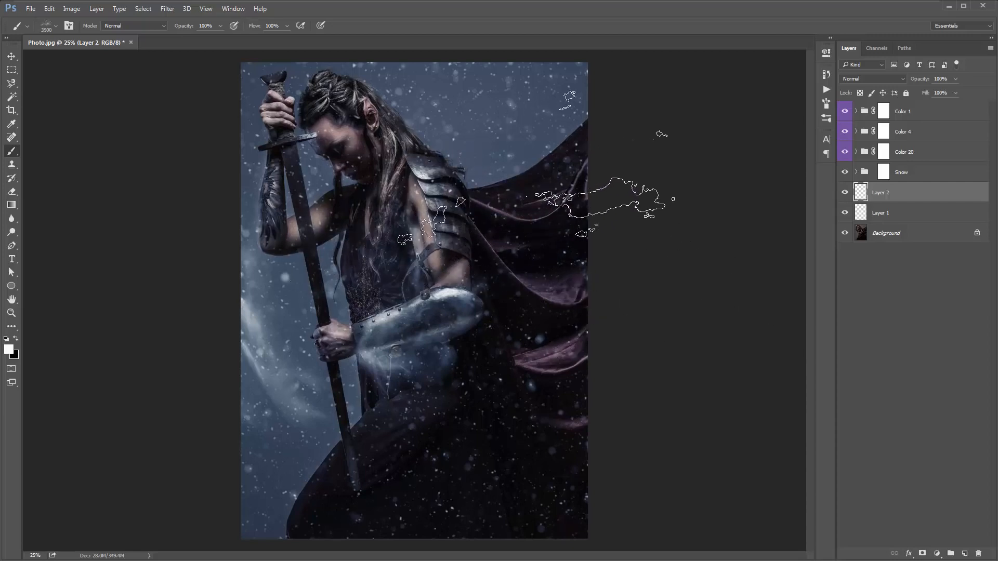
pyautogui.click(535, 167)
pyautogui.press('v')
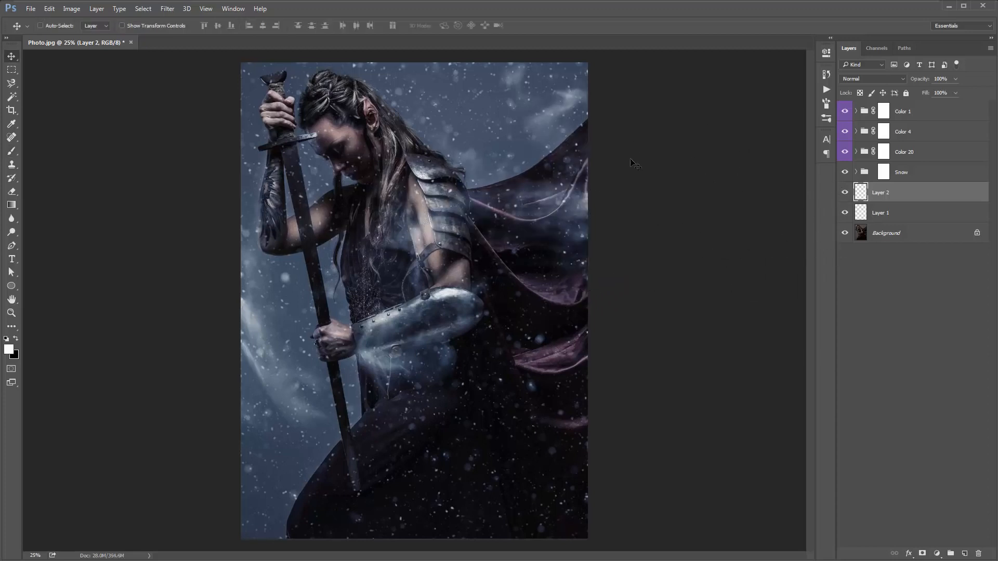
pyautogui.moveTo(561, 200); pyautogui.dragTo(525, 200)
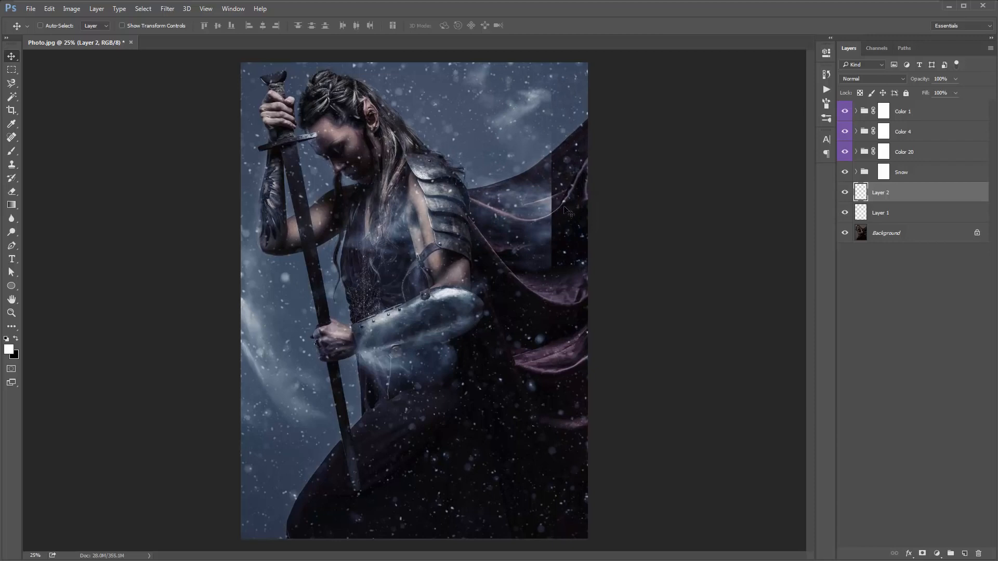
pyautogui.hotkey('ctrl', 'z')
pyautogui.hotkey('ctrl', 'alt', 'z')
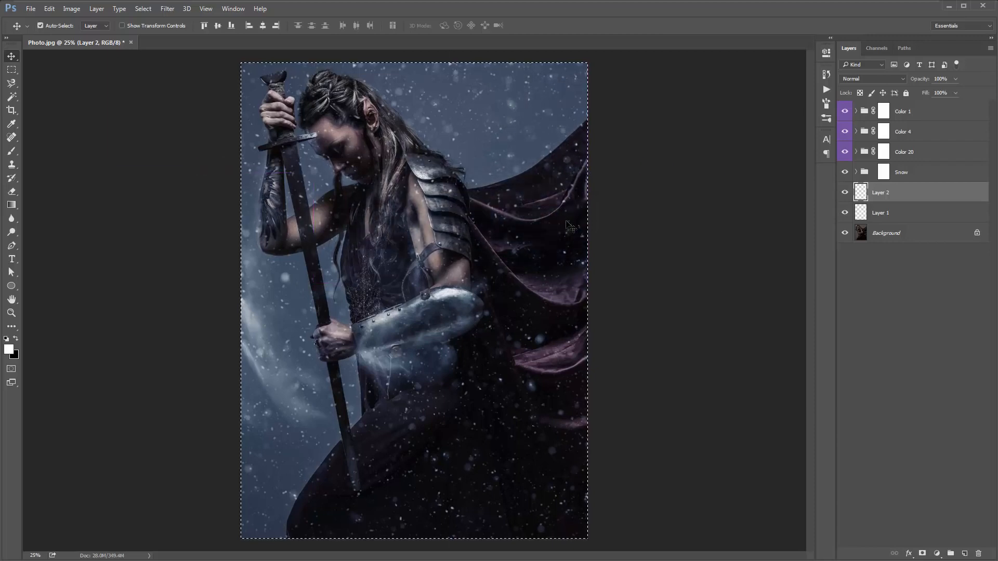
# Step: Reduce the smoke brush to 2900 px and stamp it once around the warrior's elbow and waist on Layer 2
pyautogui.press('b')
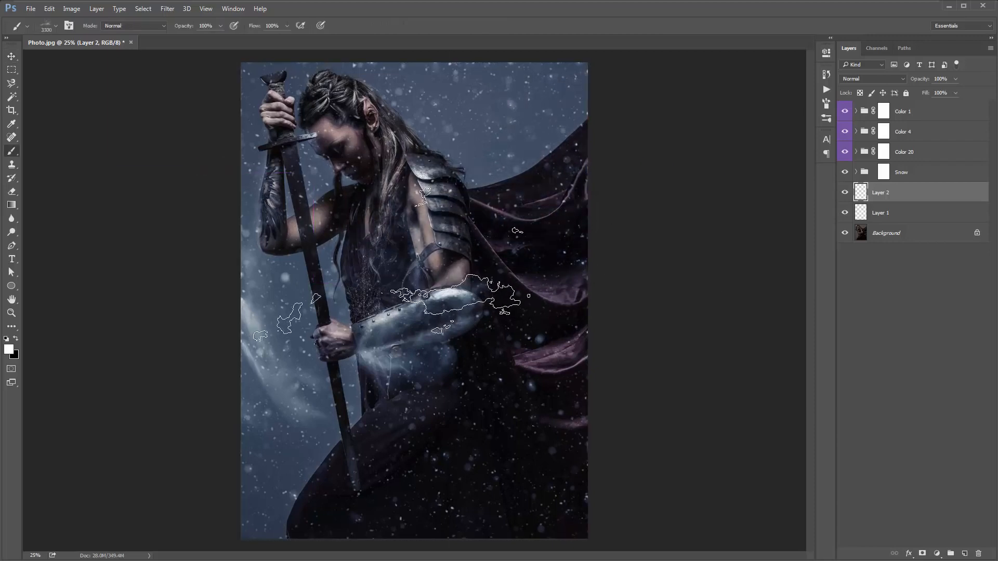
pyautogui.press('[')
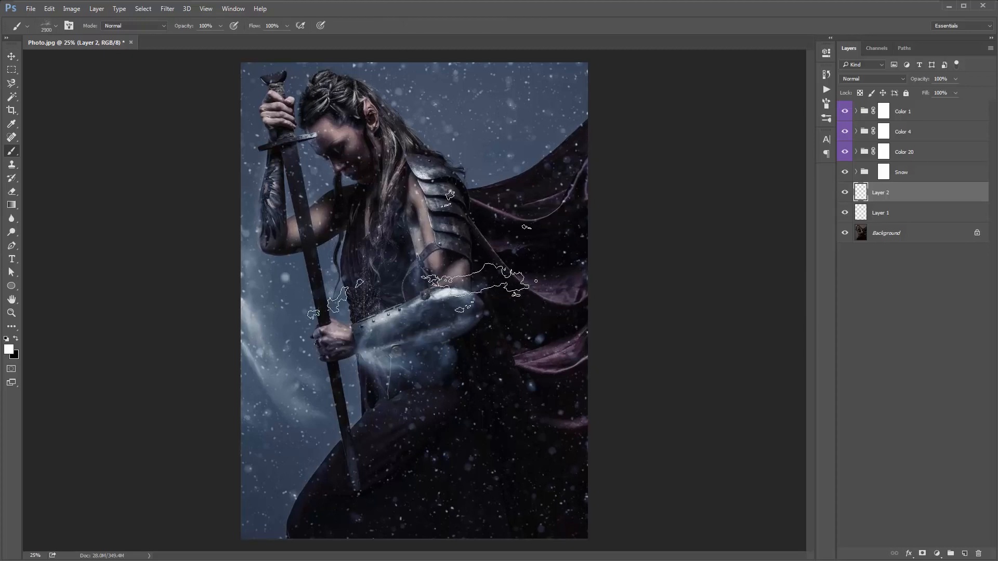
pyautogui.click(416, 263)
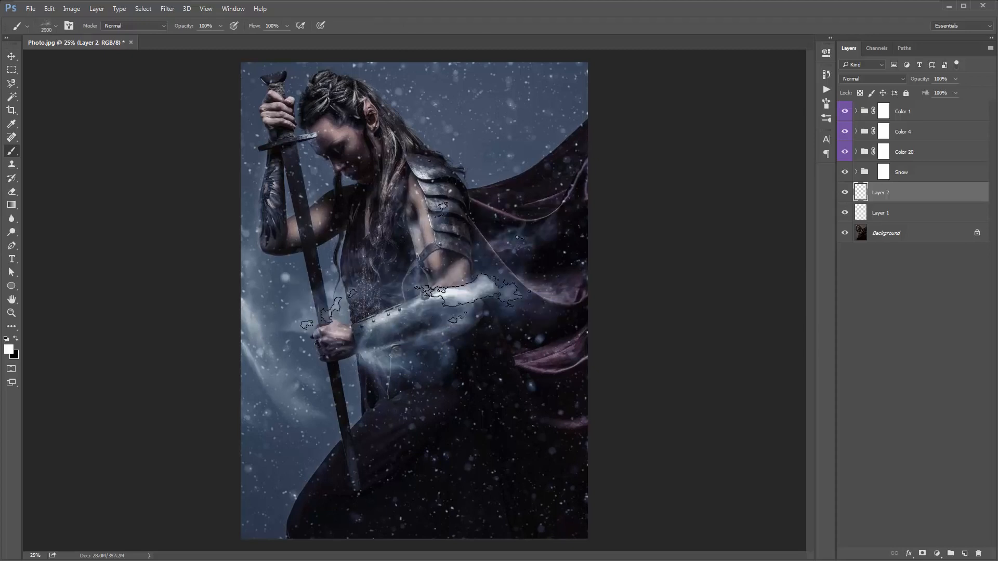
# Step: Move the Layer 2 smoke over the sword and chest and rotate it counterclockwise by about 14.5 degrees
pyautogui.press('v')
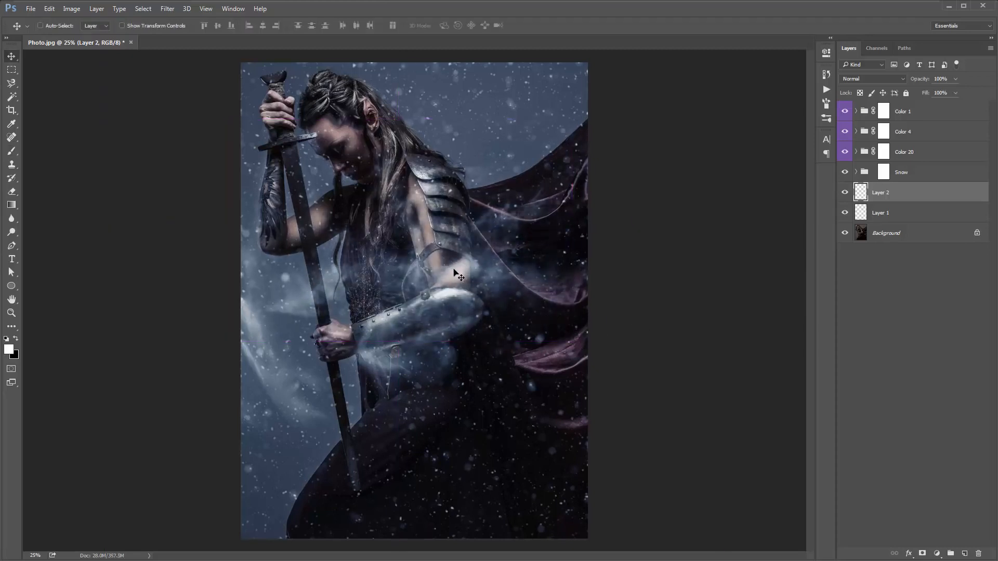
pyautogui.moveTo(454, 273); pyautogui.dragTo(377, 273)
pyautogui.hotkey('ctrl', 't')
pyautogui.moveTo(522, 240); pyautogui.dragTo(380, 270)
pyautogui.press('Return')
pyautogui.hotkey('ctrl', 't')
pyautogui.moveTo(540, 249); pyautogui.dragTo(540, 193)
pyautogui.press('Return')
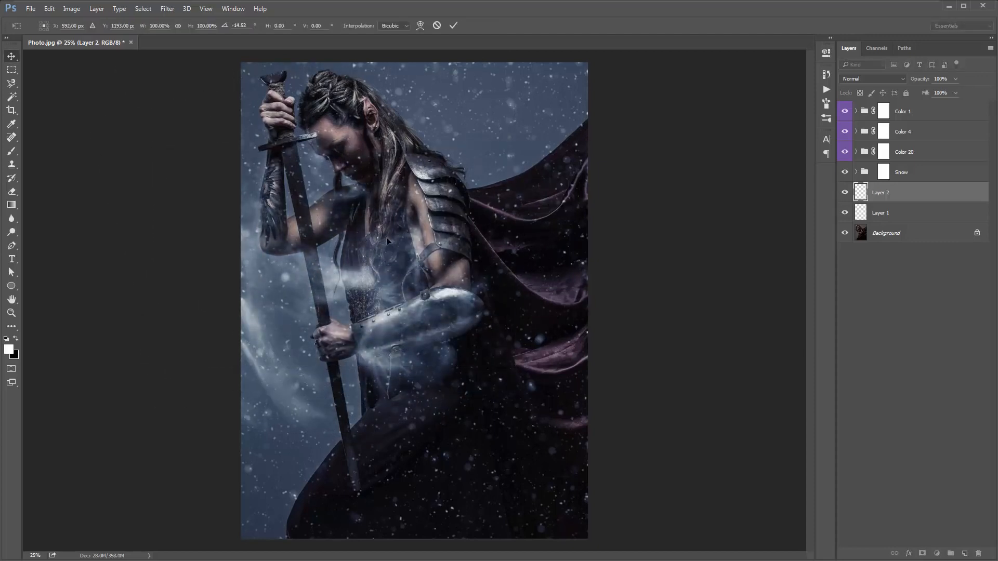
# Step: Erase the Layer 2 smoke over the warrior's face with a 200 px eraser
pyautogui.press('e')
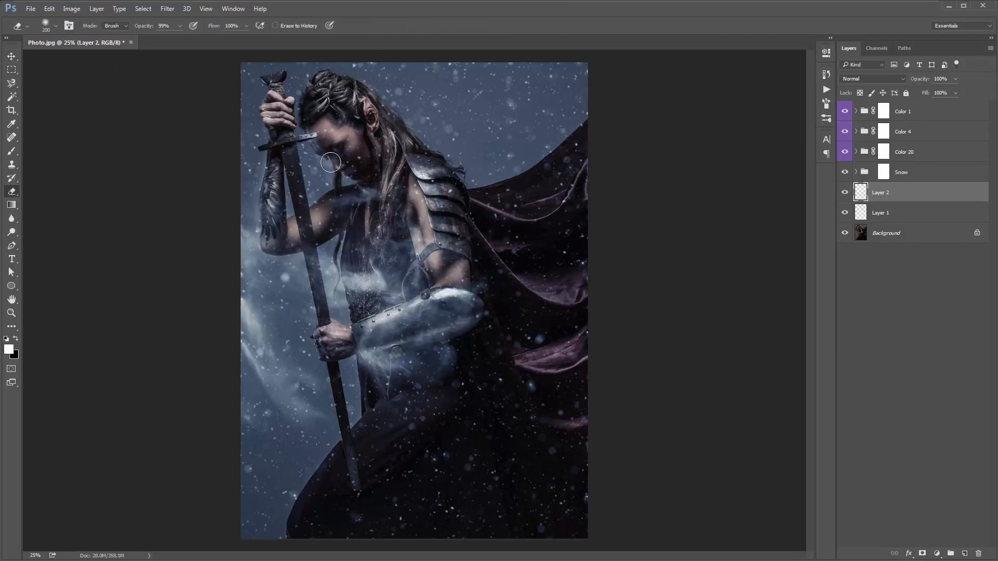
pyautogui.moveTo(330, 163); pyautogui.dragTo(373, 164)
pyautogui.press('v')
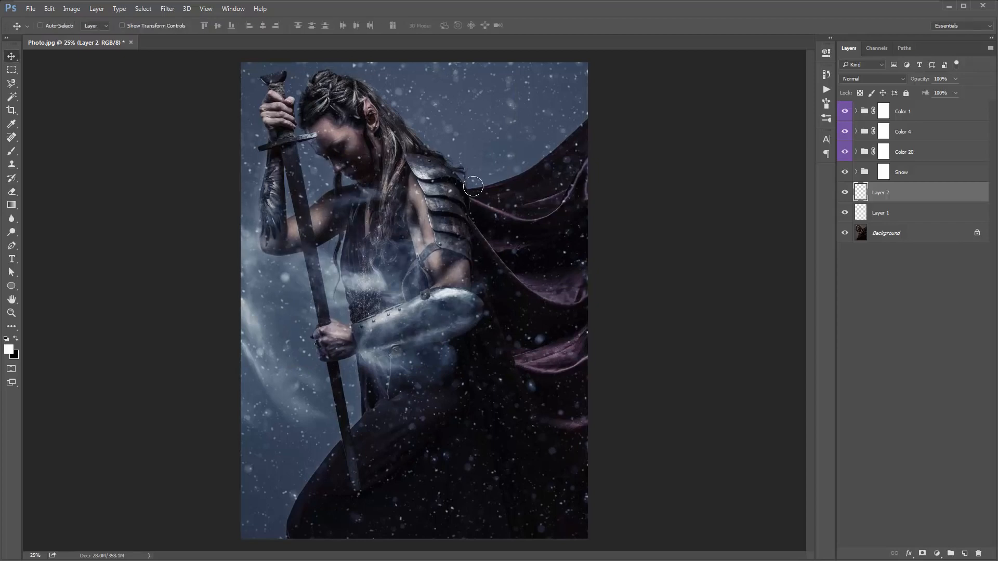
# Step: Add a blank layer above Layer 2 and choose the 2361 px cloud brush for it
pyautogui.hotkey('ctrl', 'shift', 'n')
pyautogui.press('Return')
pyautogui.press('b')
pyautogui.rightClick(396, 148)
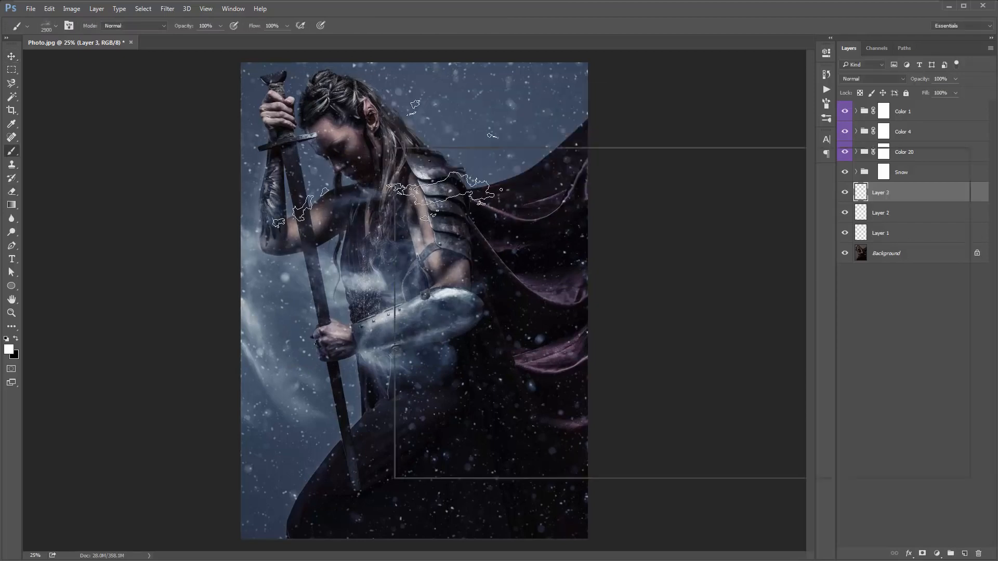
pyautogui.doubleClick(682, 318)
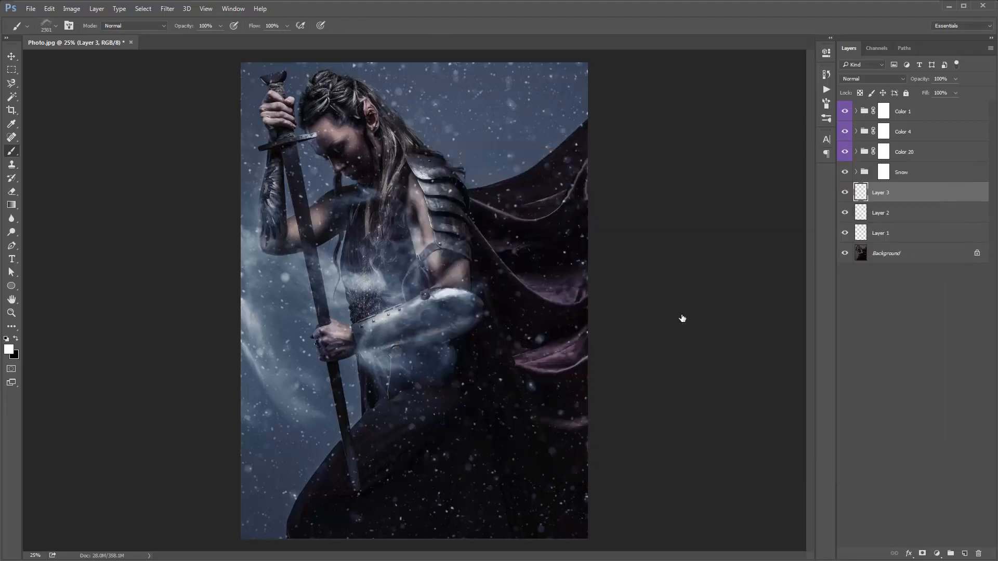
# Step: Stamp smoke once on Layer 3 with the brush at 3000 px and move it up around the sword hilt and head
pyautogui.click(415, 263)
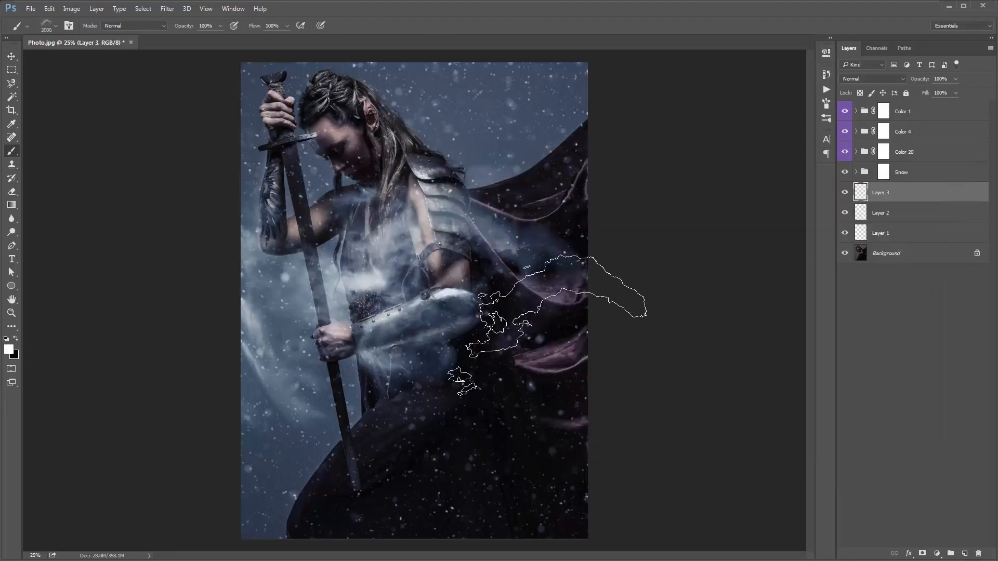
pyautogui.press('v')
pyautogui.moveTo(483, 336)
pyautogui.mouseDown()
pyautogui.moveTo(391, 219)
pyautogui.moveTo(409, 235)
pyautogui.moveTo(448, 237)
pyautogui.mouseUp()
# Step: Add a blank layer above Layer 3 and choose the 2420 px cloud brush for it
pyautogui.hotkey('ctrl', 'shift', 'n')
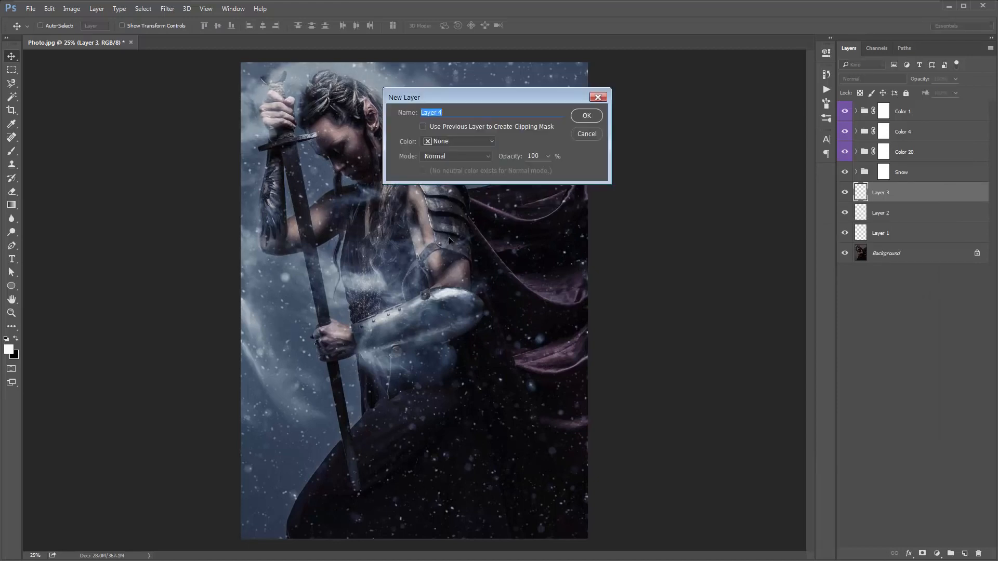
pyautogui.press('Return')
pyautogui.press('b')
pyautogui.rightClick(452, 237)
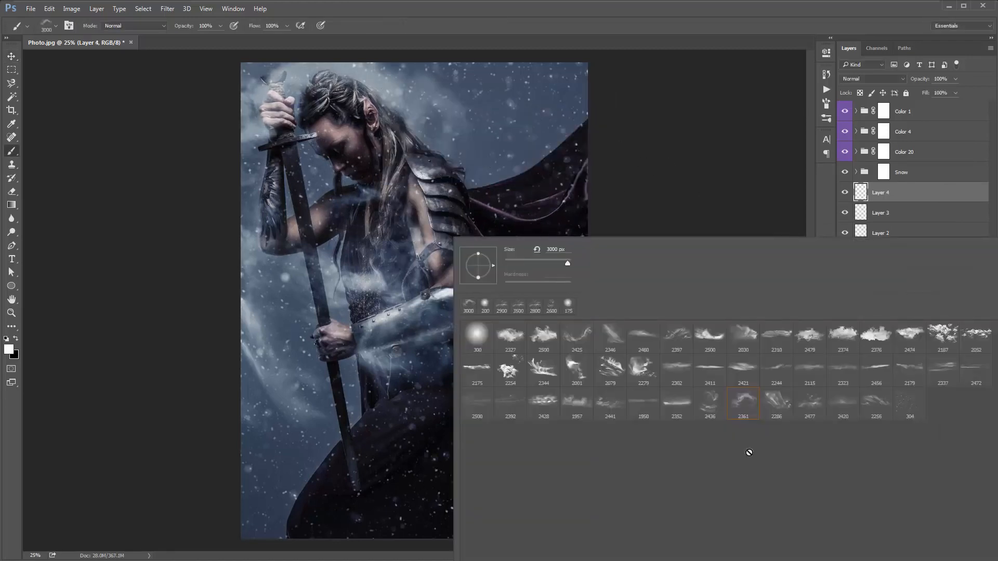
pyautogui.doubleClick(847, 410)
# Step: Enlarge the brush to 5000 px, stamp smoke once on Layer 4 and position it along the bottom of the robe
pyautogui.press(']')
pyautogui.press(']')
pyautogui.press(']')
pyautogui.press(']')
pyautogui.press(']')
pyautogui.press(']')
pyautogui.press(']')
pyautogui.press(']')
pyautogui.press(']')
pyautogui.press(']')
pyautogui.press(']')
pyautogui.press(']')
pyautogui.press(']')
pyautogui.press(']')
pyautogui.press(']')
pyautogui.press(']')
pyautogui.press(']')
pyautogui.press(']')
pyautogui.press(']')
pyautogui.press(']')
pyautogui.press(']')
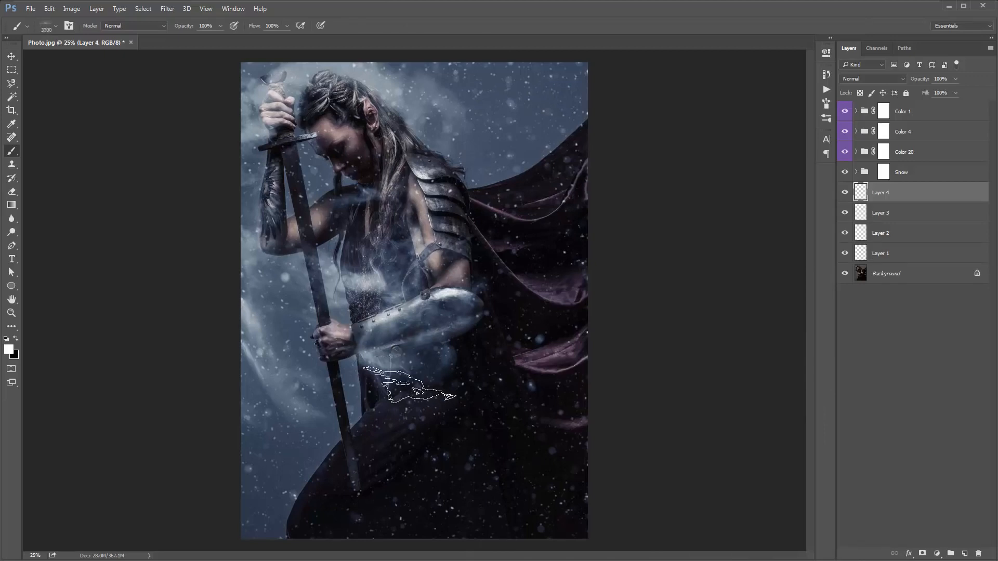
pyautogui.click(408, 447)
pyautogui.press('v')
pyautogui.moveTo(547, 193); pyautogui.dragTo(538, 243)
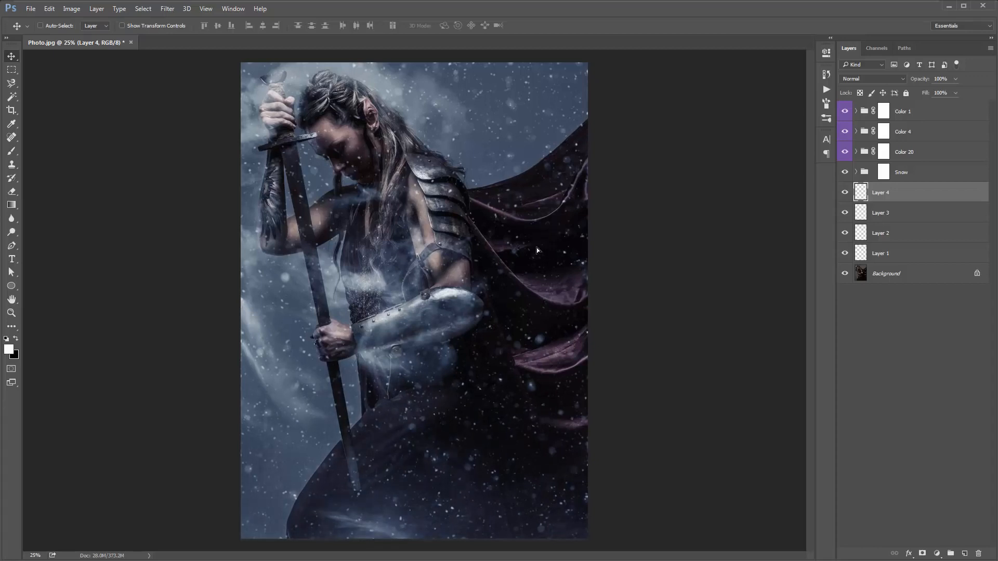
pyautogui.moveTo(537, 248); pyautogui.dragTo(540, 250)
# Step: Add a blank layer above Layer 4 and stamp faint streaky smoke across the lower robe with a 2900 px cloud brush
pyautogui.hotkey('ctrl', 'shift', 'alt', 'n')
pyautogui.press('b')
pyautogui.rightClick(487, 258)
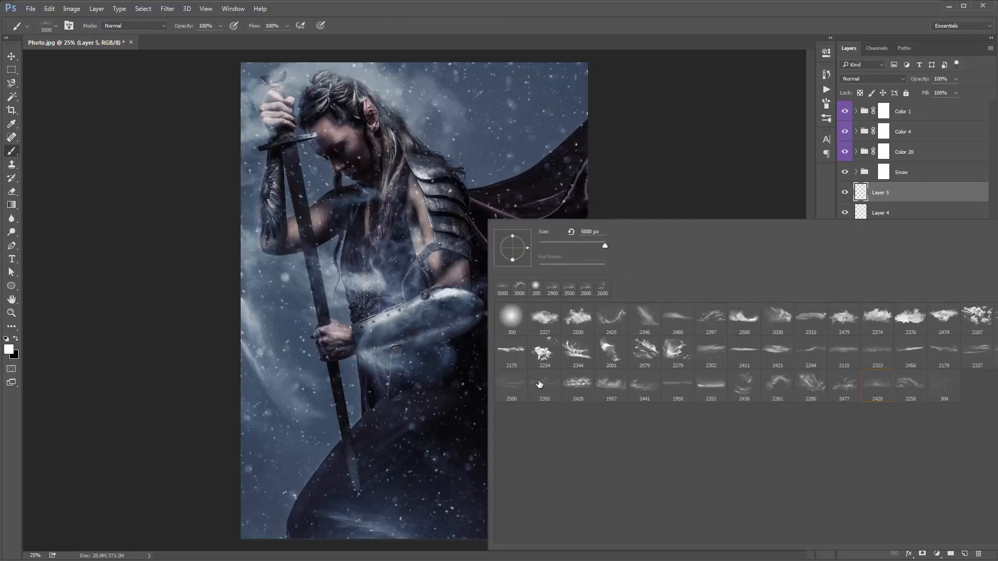
pyautogui.doubleClick(520, 385)
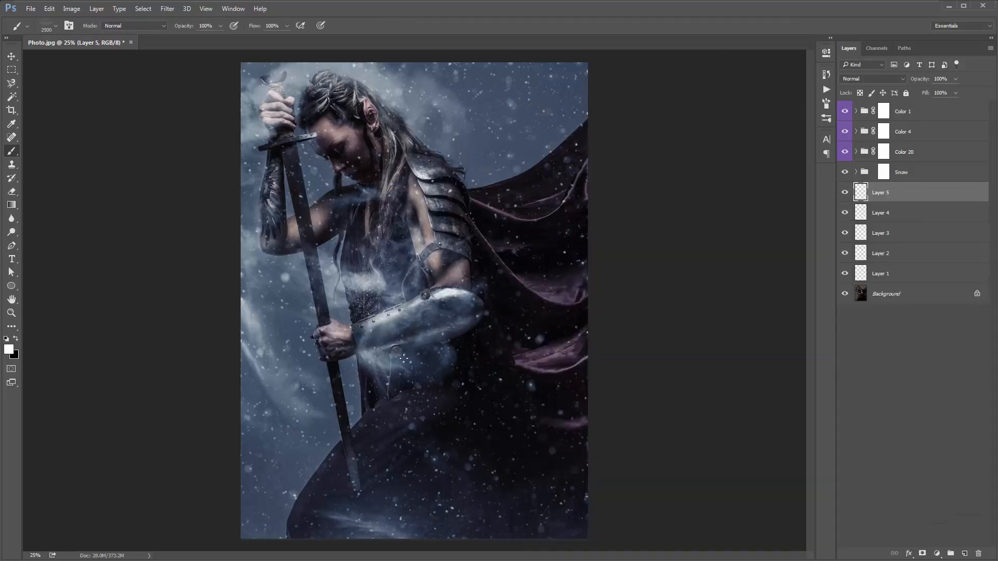
pyautogui.click(404, 358)
pyautogui.hotkey('ctrl', 'z')
pyautogui.click(406, 358)
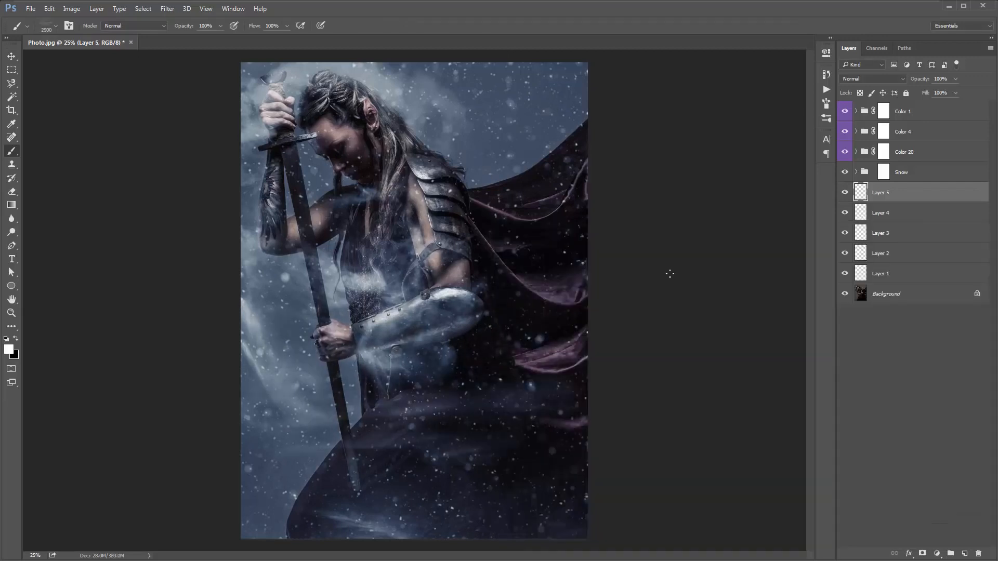
# Step: Rotate the Layer 5 smoke slightly clockwise and shift it up and left across the warrior's thigh
pyautogui.hotkey('ctrl', 't')
pyautogui.moveTo(697, 252); pyautogui.dragTo(704, 305)
pyautogui.press('Return')
pyautogui.press('v')
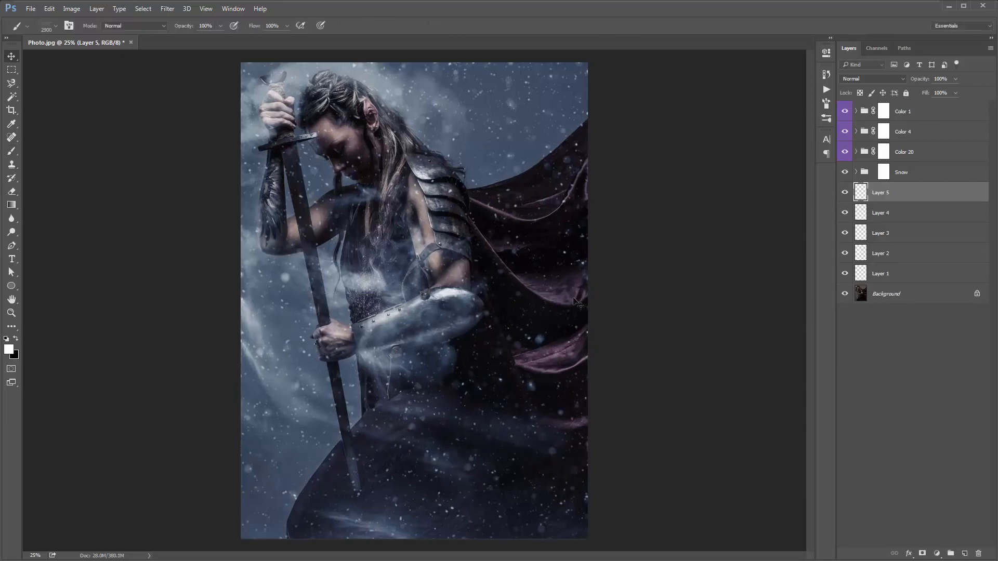
pyautogui.moveTo(520, 310); pyautogui.dragTo(481, 299)
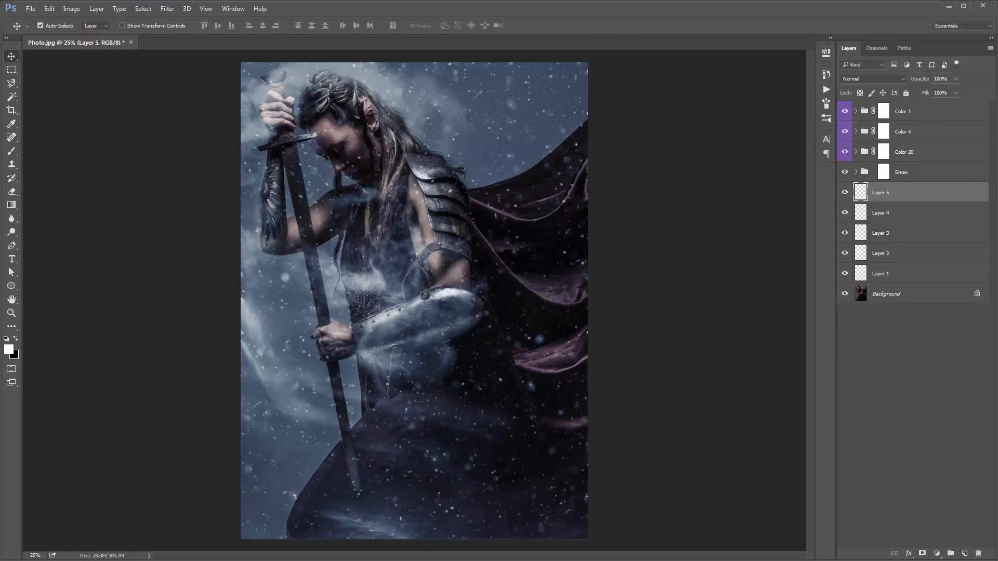
# Step: Add a blank layer above Layer 5 and stamp smoke over the armored forearm with the 2441 px cloud brush
pyautogui.hotkey('ctrl', 'shift', 'n')
pyautogui.press('Return')
pyautogui.press('b')
pyautogui.rightClick(479, 283)
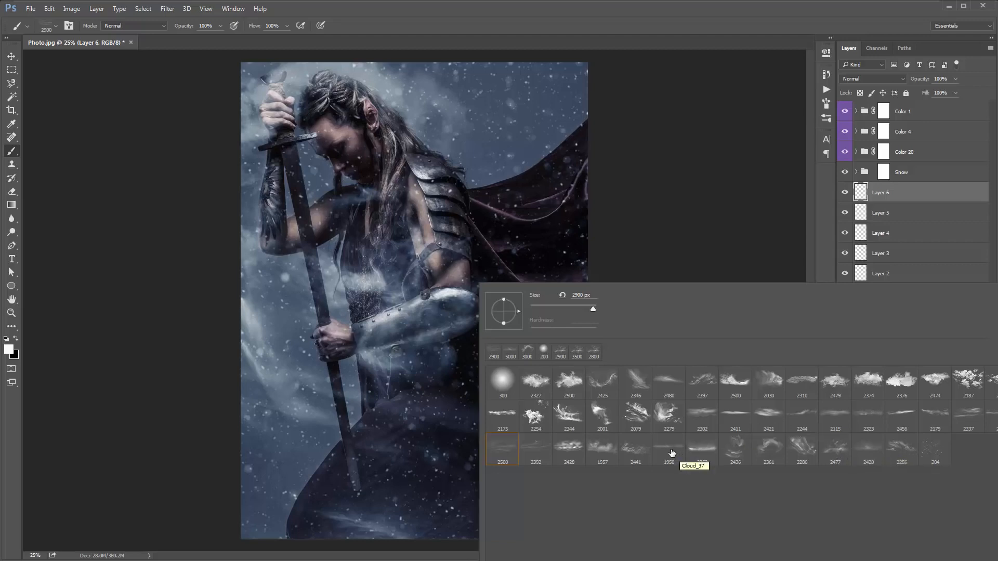
pyautogui.doubleClick(634, 450)
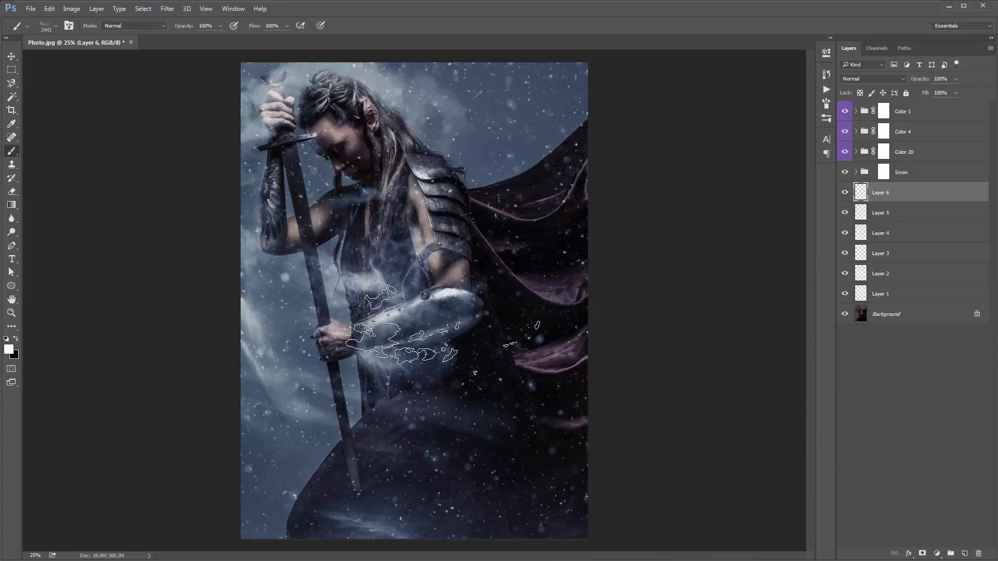
pyautogui.click(416, 332)
# Step: Rotate the Layer 6 smoke slightly clockwise and move it left over the sword and the background beside it
pyautogui.press('v')
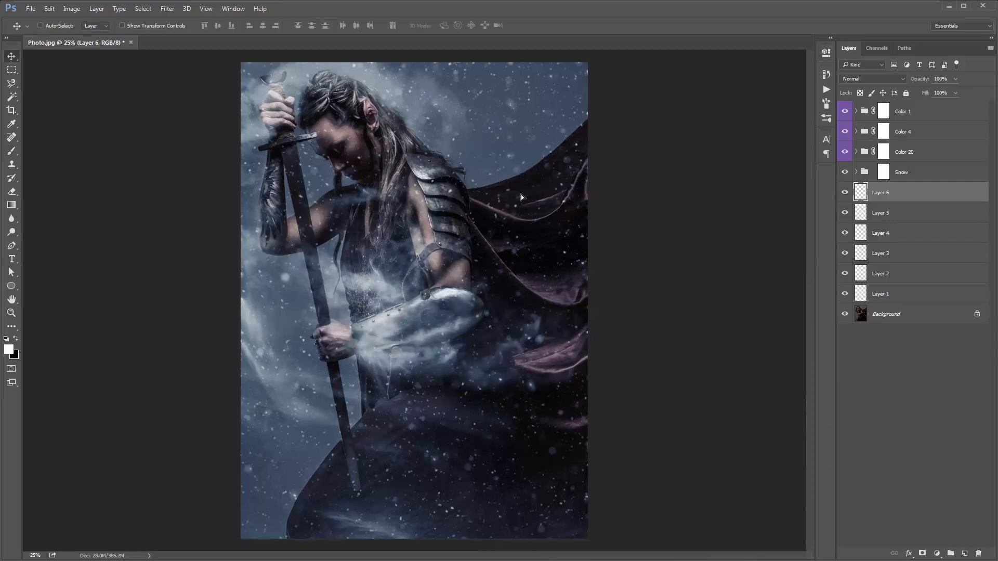
pyautogui.hotkey('ctrl', 'z')
pyautogui.moveTo(521, 195); pyautogui.dragTo(434, 190)
pyautogui.hotkey('ctrl', 't')
pyautogui.moveTo(667, 265); pyautogui.dragTo(667, 270)
pyautogui.press('Return')
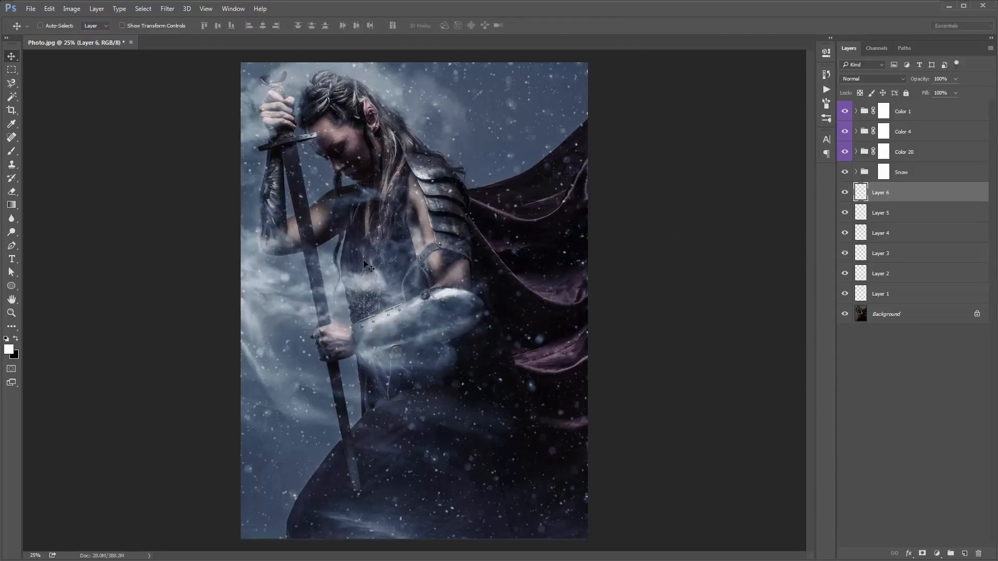
pyautogui.moveTo(380, 269); pyautogui.dragTo(345, 269)
# Step: Add a blank layer above Layer 6 and choose the 2337 px cloud brush for it
pyautogui.hotkey('ctrl', 'shift', 'n')
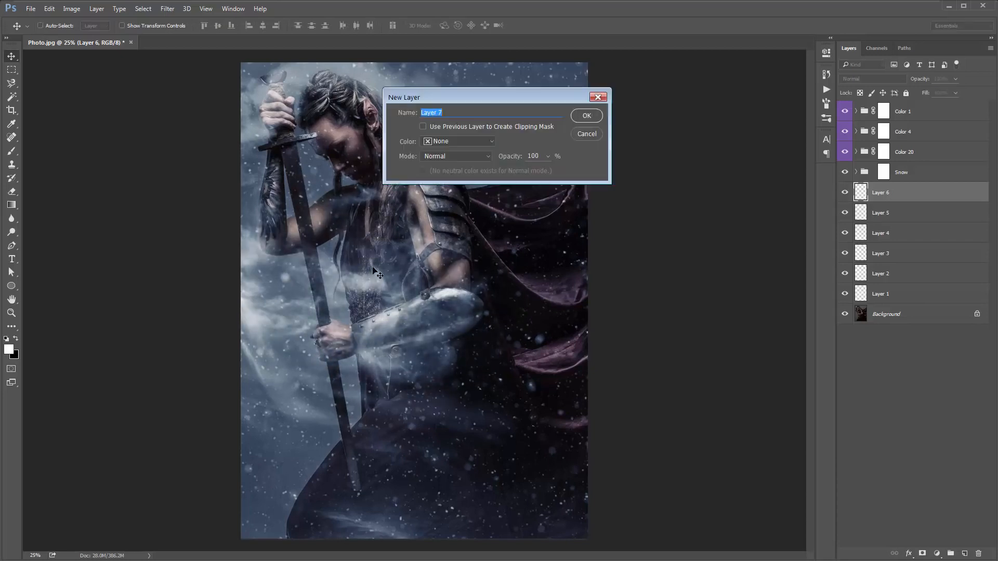
pyautogui.press('Return')
pyautogui.press('b')
pyautogui.rightClick(479, 234)
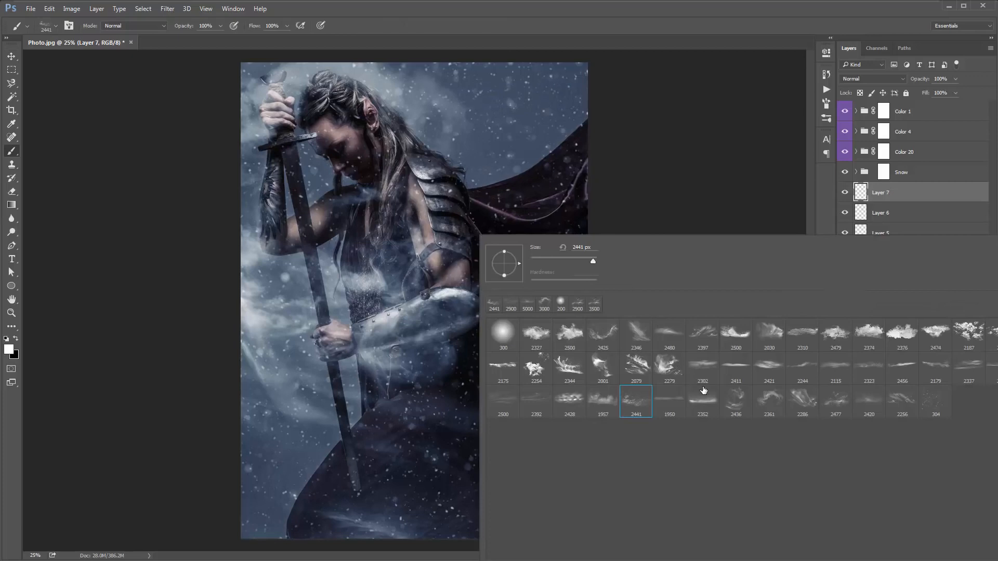
pyautogui.doubleClick(970, 370)
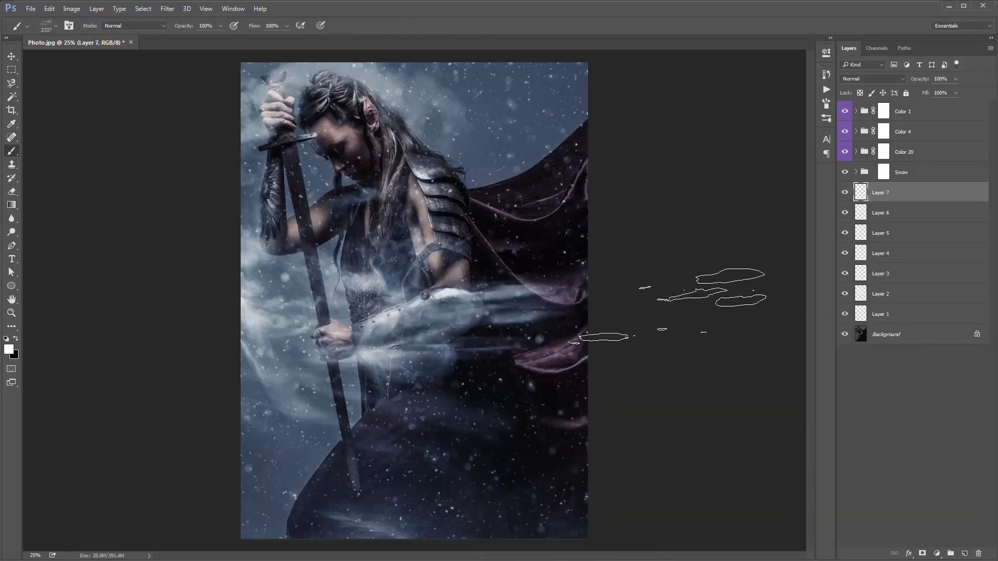
# Step: Undo the first Layer 7 smoke stamp, enlarge the brush to 2800 px and stamp again over the forearm
pyautogui.hotkey('ctrl', 'z')
pyautogui.press(']')
pyautogui.press(']')
pyautogui.press(']')
pyautogui.press(']')
pyautogui.press(']')
pyautogui.click(397, 307)
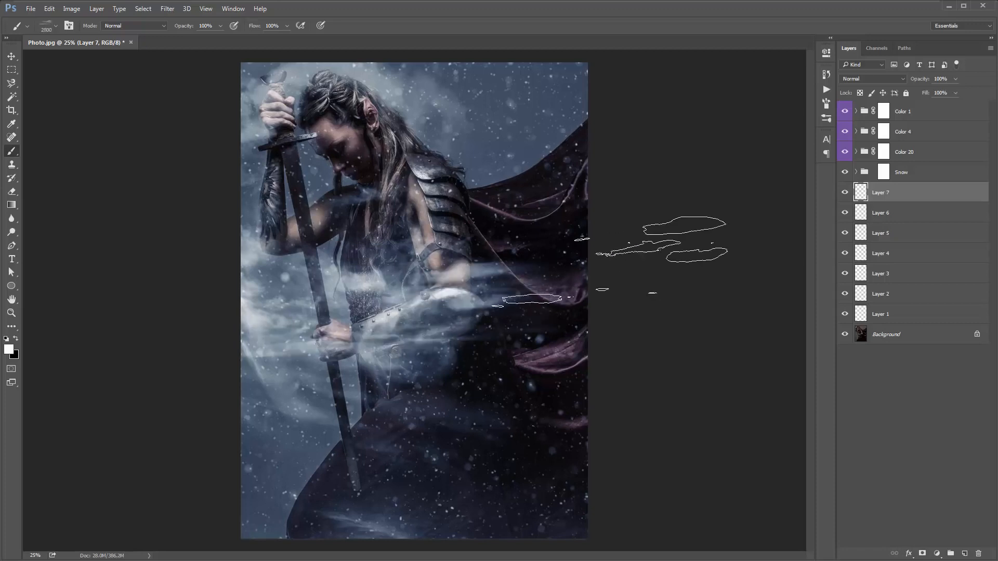
# Step: Try rotating the Layer 7 smoke clockwise and shifting it toward the lower cape, and clear the layer's contents
pyautogui.hotkey('ctrl', 't')
pyautogui.moveTo(659, 247); pyautogui.dragTo(678, 314)
pyautogui.press('Return')
pyautogui.press('v')
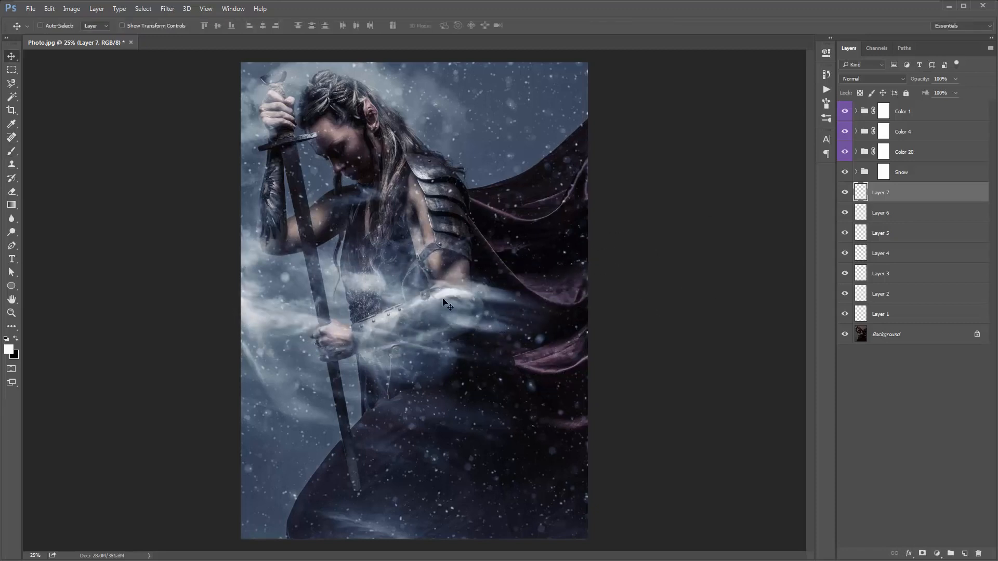
pyautogui.moveTo(446, 304); pyautogui.dragTo(474, 333)
pyautogui.hotkey('ctrl', 'a')
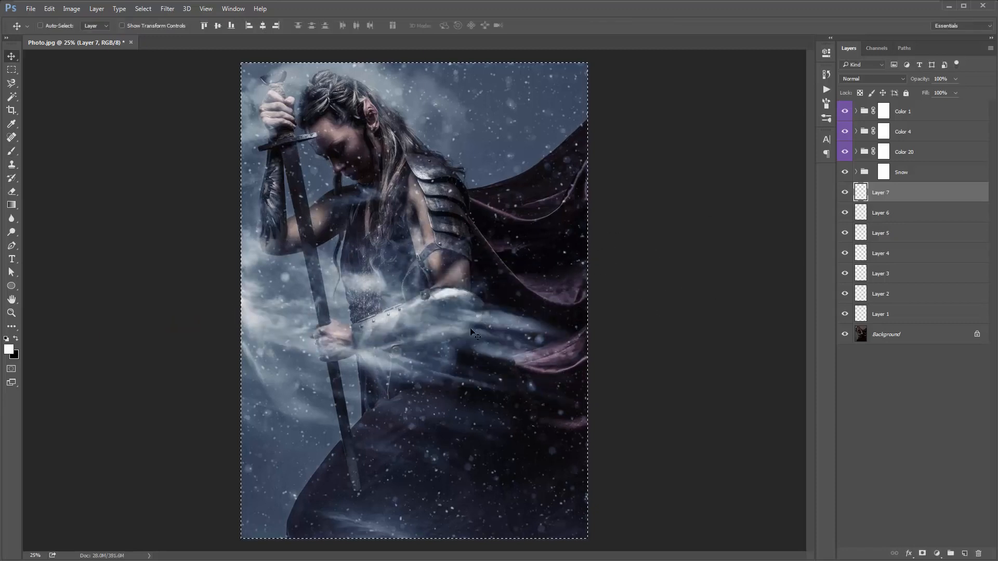
pyautogui.hotkey('ctrl', 'd')
# Step: Add a blank layer above Layer 7 and stamp dense smoke over the forearm with the 2428 px cloud brush enlarged to 2700 px
pyautogui.hotkey('ctrl', 'shift', 'n')
pyautogui.press('Return')
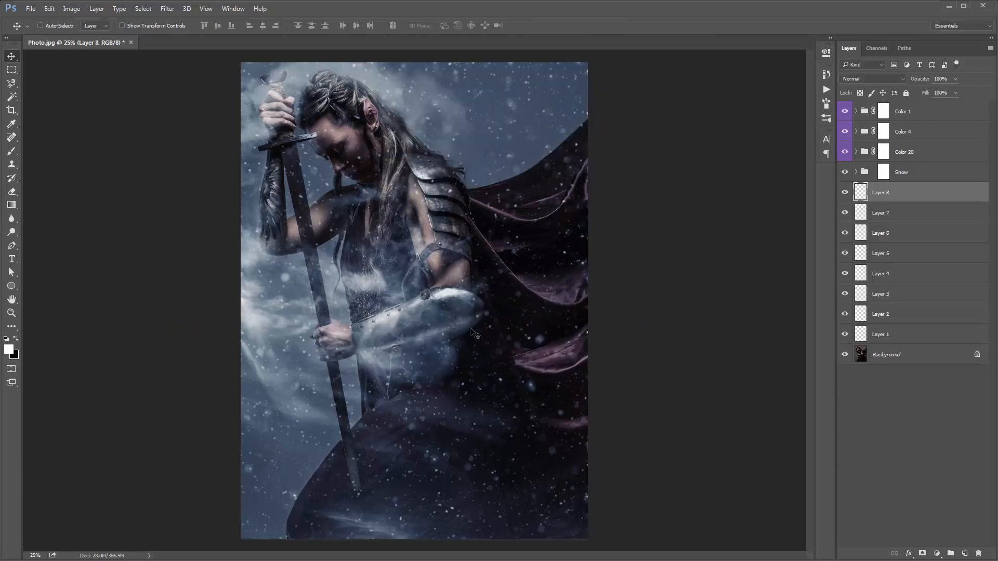
pyautogui.press('b')
pyautogui.rightClick(474, 353)
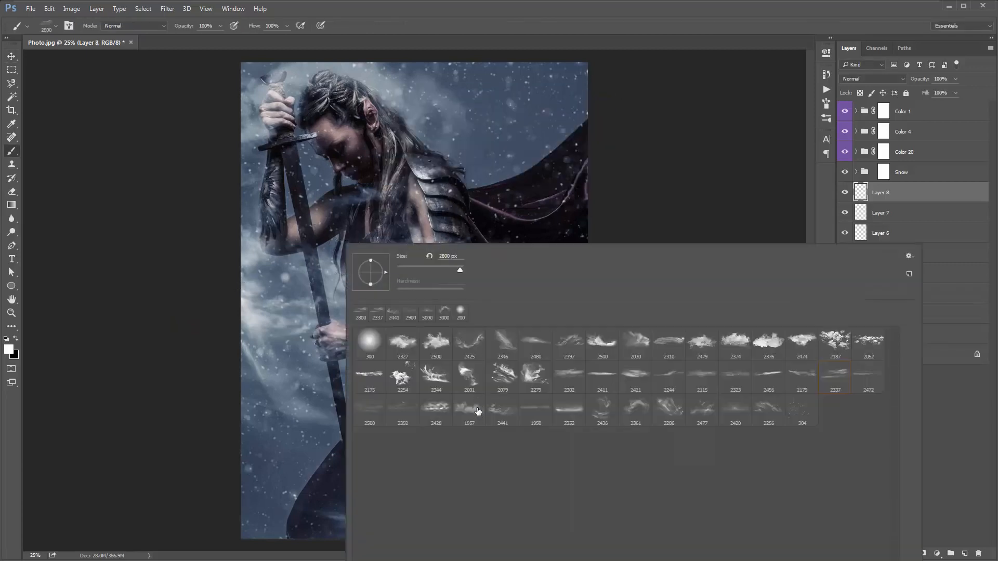
pyautogui.doubleClick(431, 414)
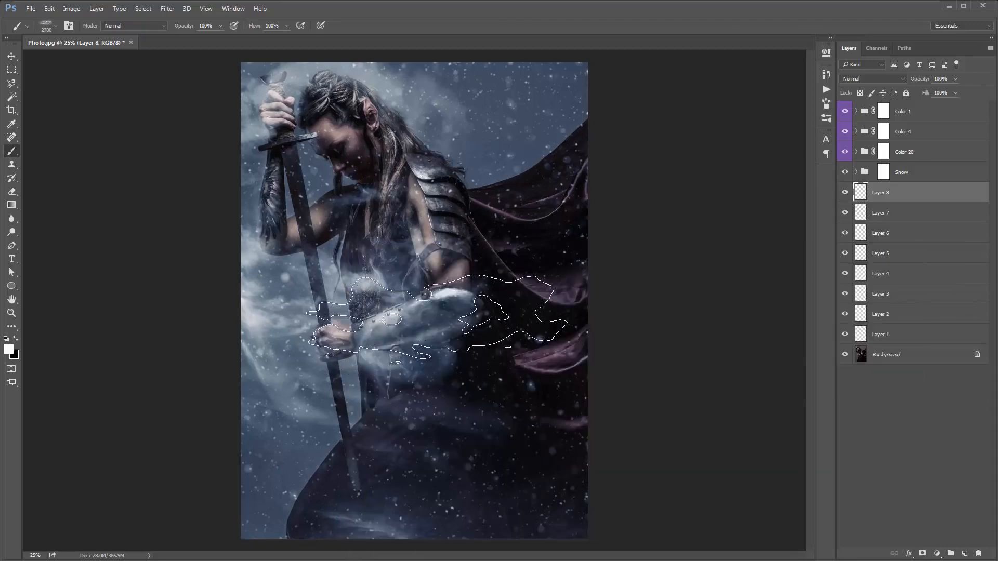
pyautogui.click(458, 322)
# Step: Rotate the Layer 8 smoke clockwise and shift it slightly down and left across the forearm
pyautogui.press('v')
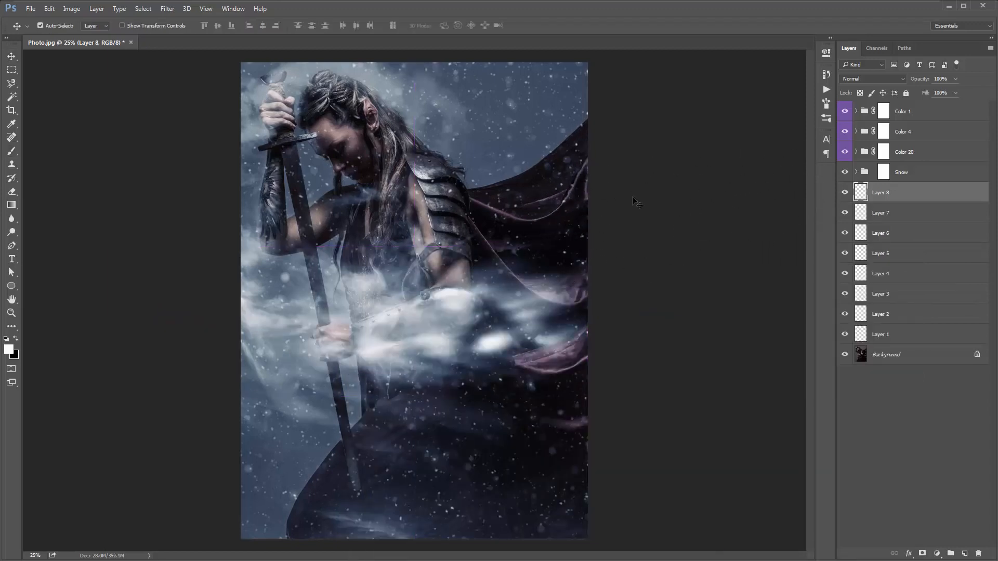
pyautogui.hotkey('ctrl', 't')
pyautogui.moveTo(632, 196); pyautogui.dragTo(644, 239)
pyautogui.press('Return')
pyautogui.press('e')
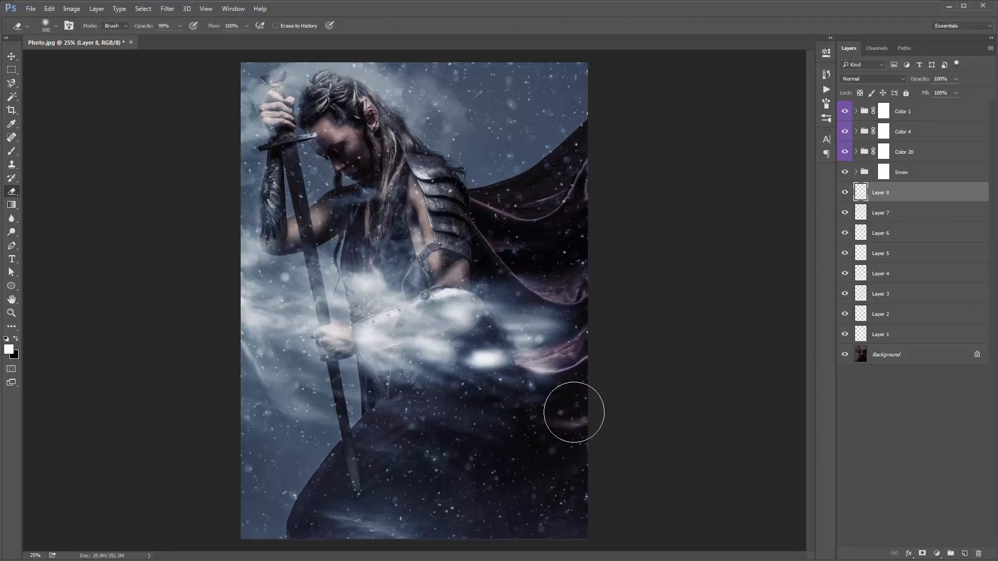
pyautogui.press('v')
pyautogui.moveTo(487, 347); pyautogui.dragTo(473, 351)
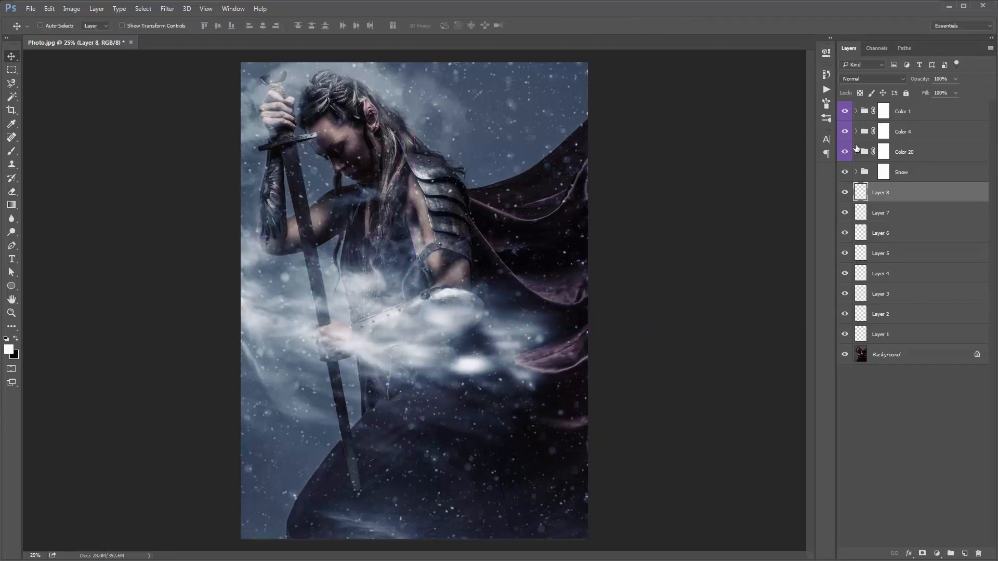
# Step: Move the Layer 8 smoke down over the warrior's thigh and set the layer's opacity to 10%
pyautogui.click(892, 213)
pyautogui.click(905, 274)
pyautogui.click(903, 294)
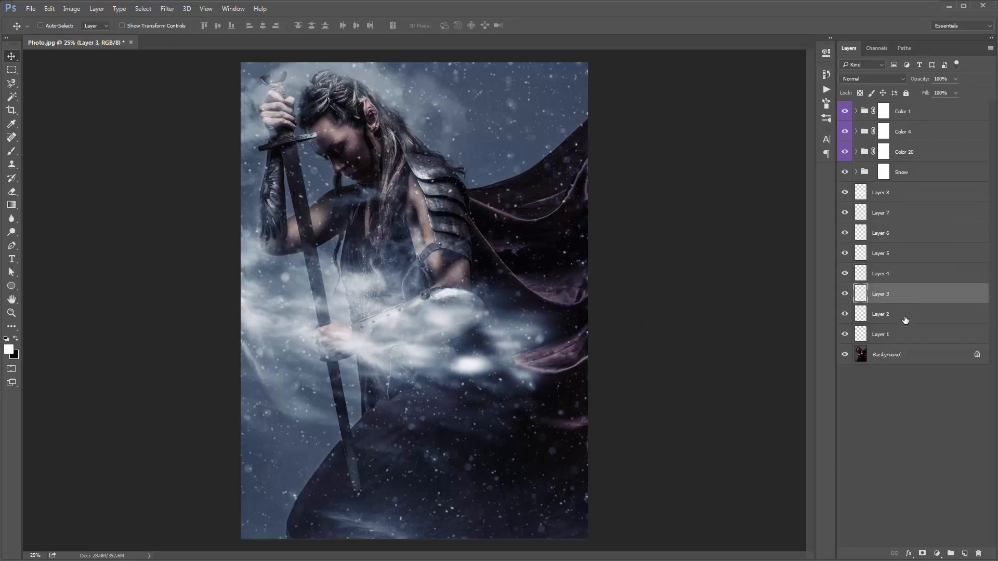
pyautogui.click(904, 315)
pyautogui.moveTo(603, 232); pyautogui.dragTo(575, 273)
pyautogui.click(900, 193)
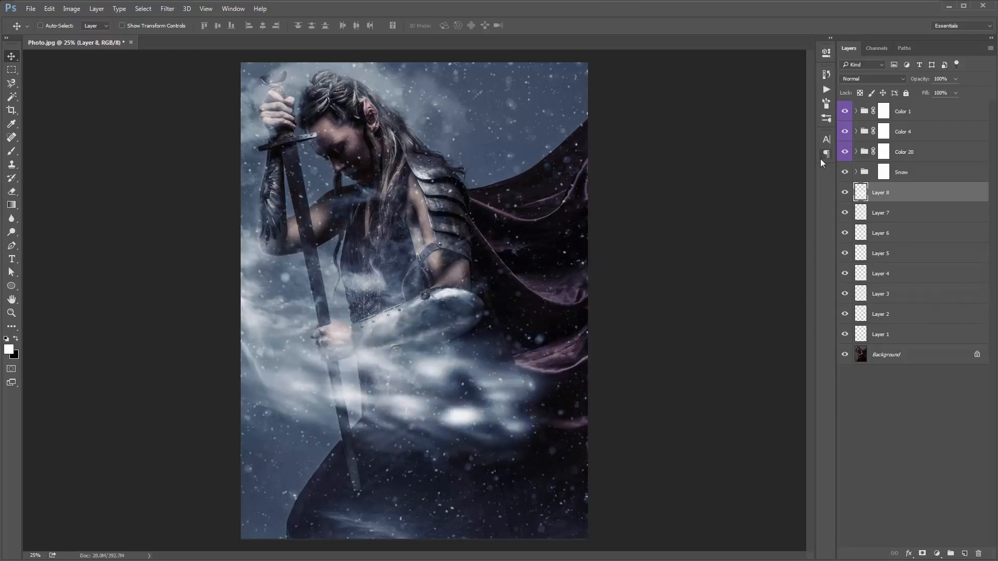
pyautogui.press('1')
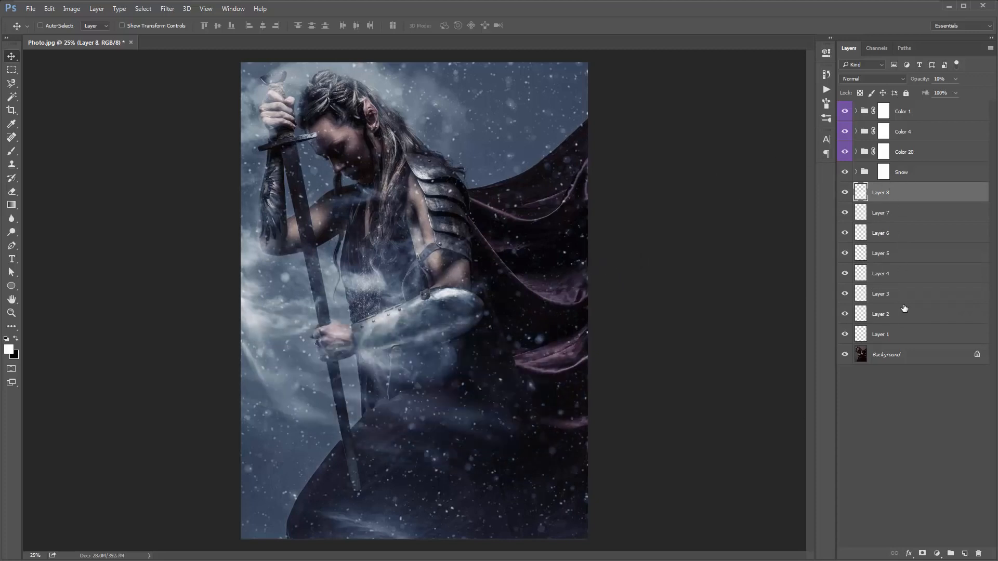
# Step: Set the opacity of Layers 1 through 8 together to 40%
pyautogui.keyDown('shift'); pyautogui.click(907, 333); pyautogui.keyUp('shift')
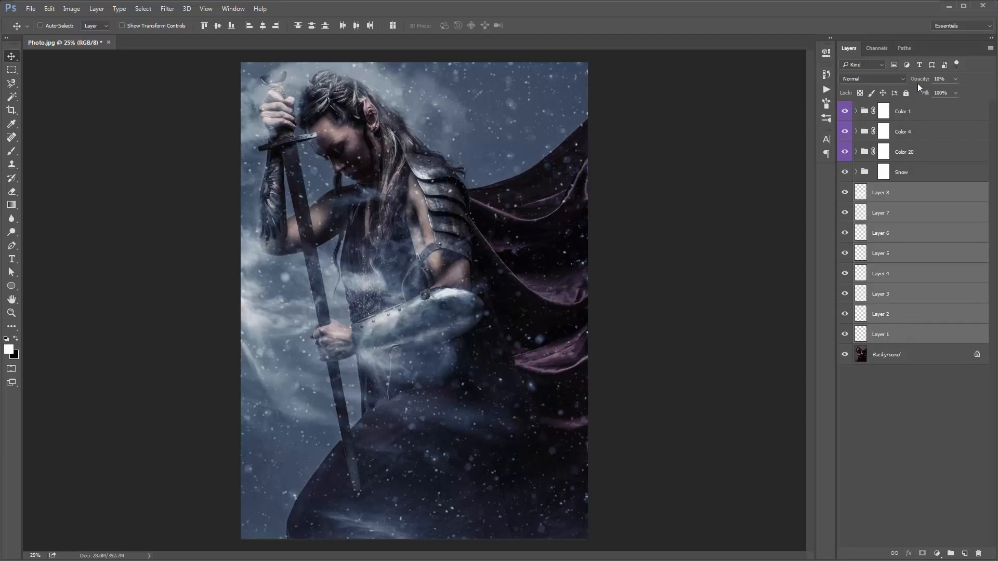
pyautogui.press('2')
pyautogui.press('4')
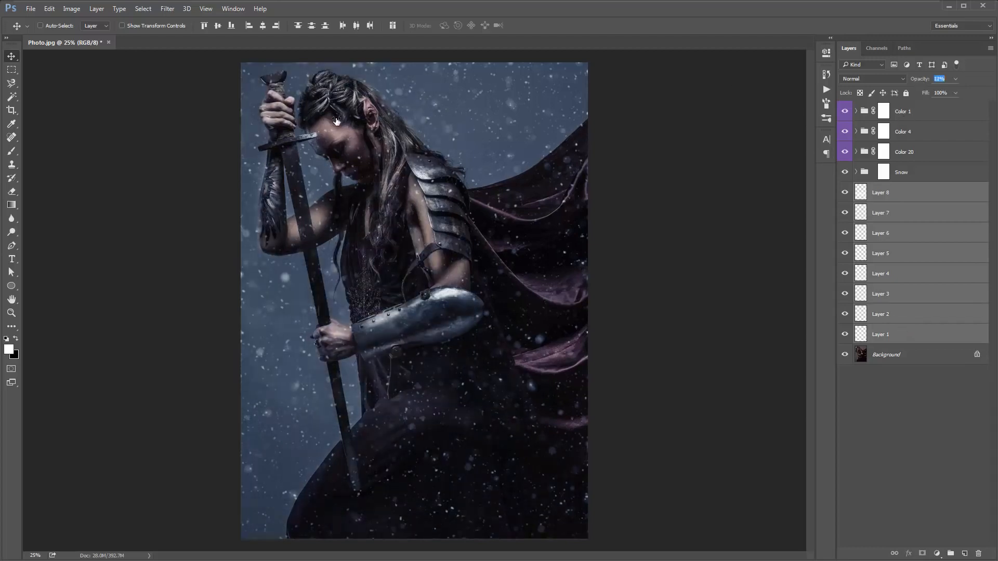
pyautogui.press('3')
pyautogui.press('1')
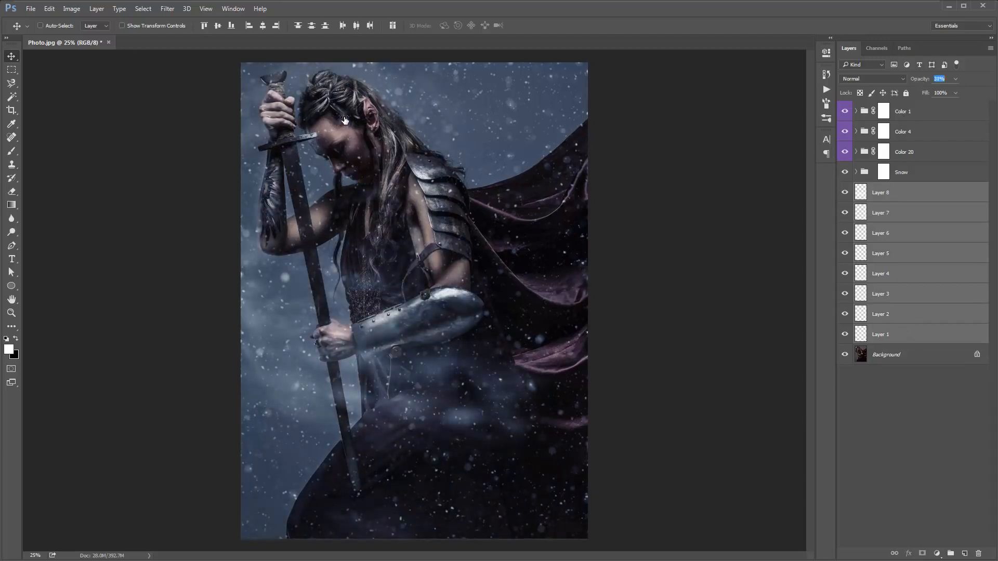
pyautogui.press('4')
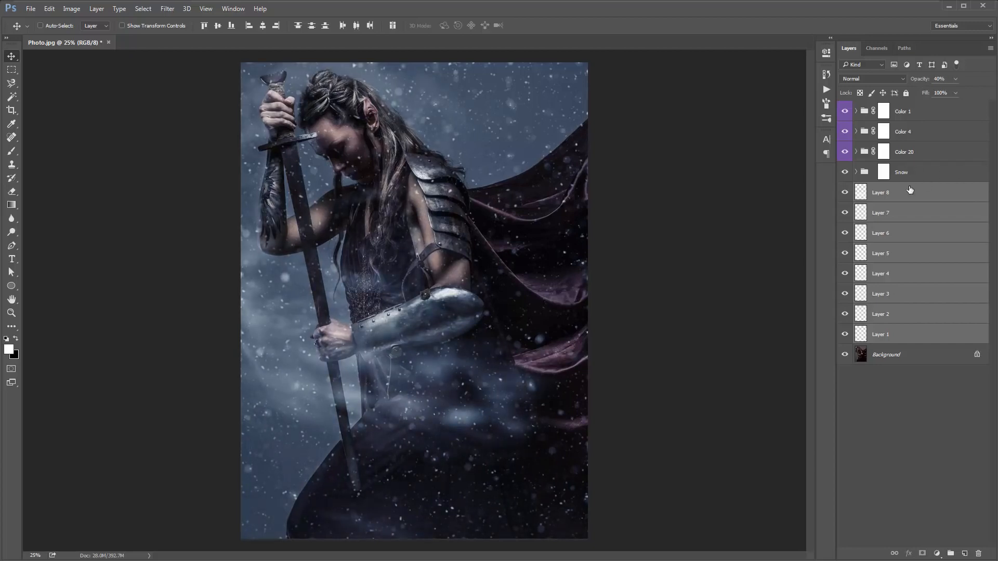
# Step: Move the Layer 8 smoke off the thigh toward the raised arm, and reposition the smoke on Layers 7 and 4
pyautogui.click(910, 189)
pyautogui.moveTo(462, 205); pyautogui.dragTo(411, 283)
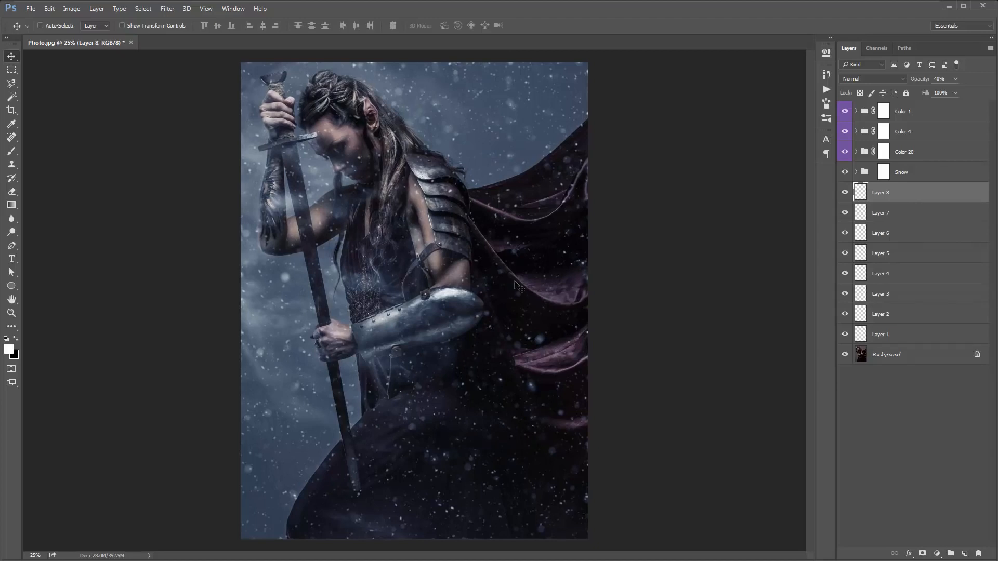
pyautogui.click(926, 212)
pyautogui.moveTo(551, 244); pyautogui.dragTo(571, 250)
pyautogui.click(930, 236)
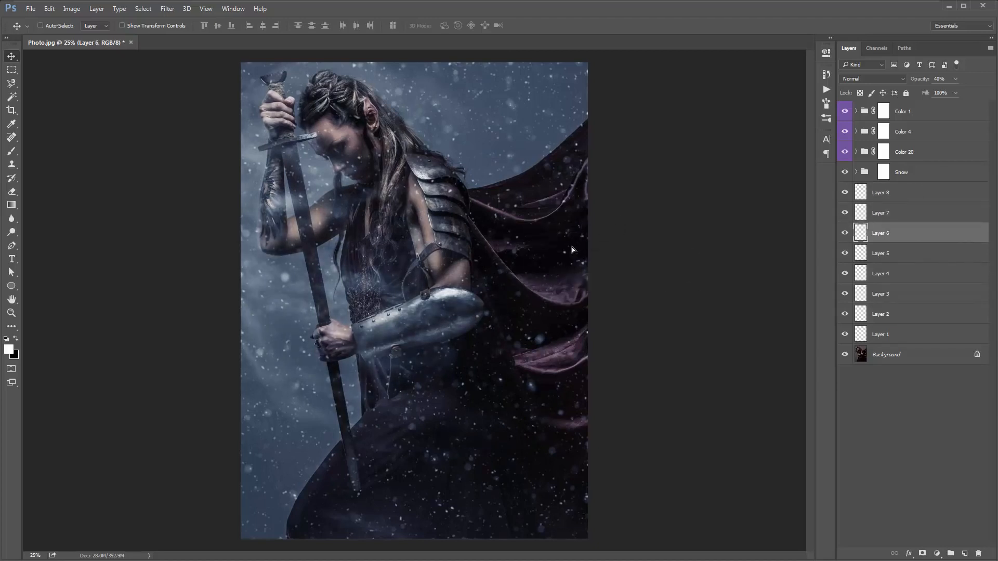
pyautogui.click(900, 261)
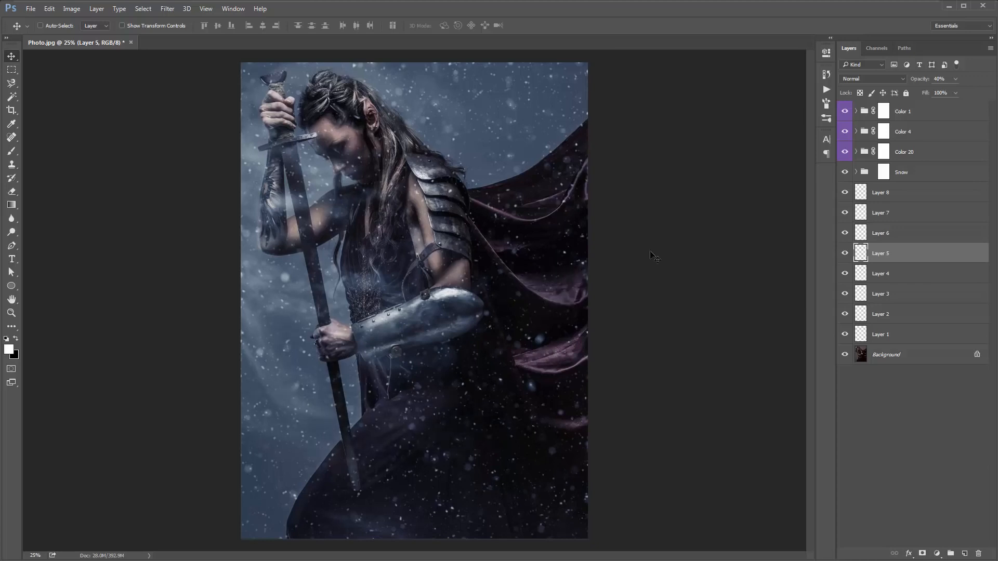
pyautogui.click(913, 274)
pyautogui.moveTo(576, 282); pyautogui.dragTo(558, 262)
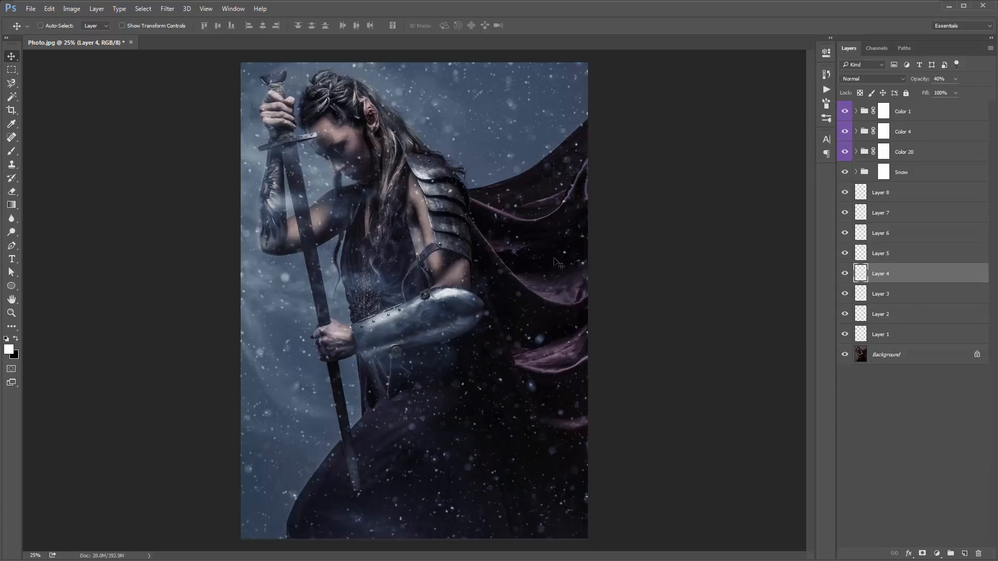
# Step: Group Layers 1 through 8 and name the group clouds
pyautogui.click(910, 193)
pyautogui.keyDown('shift'); pyautogui.click(903, 334); pyautogui.keyUp('shift')
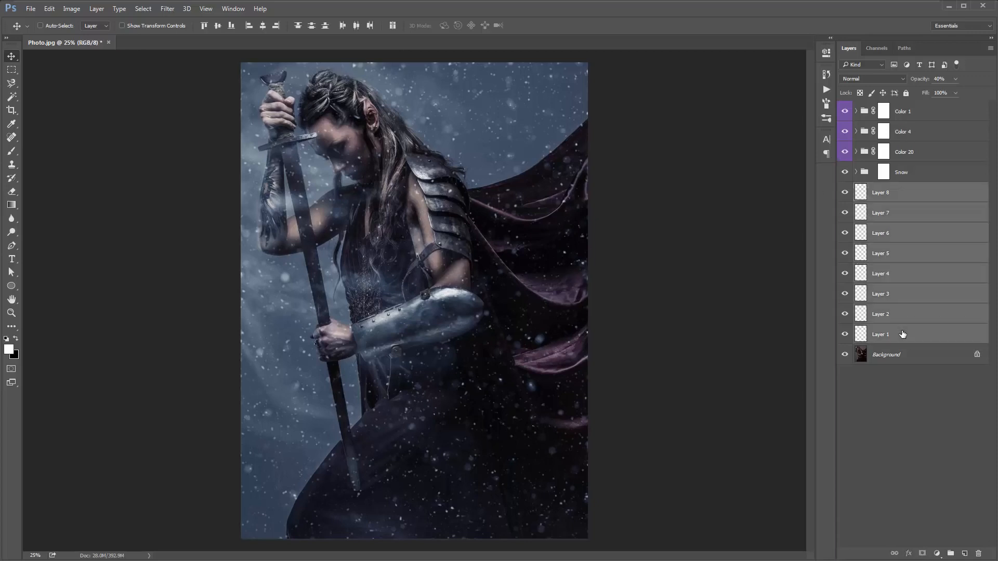
pyautogui.hotkey('ctrl', 'g')
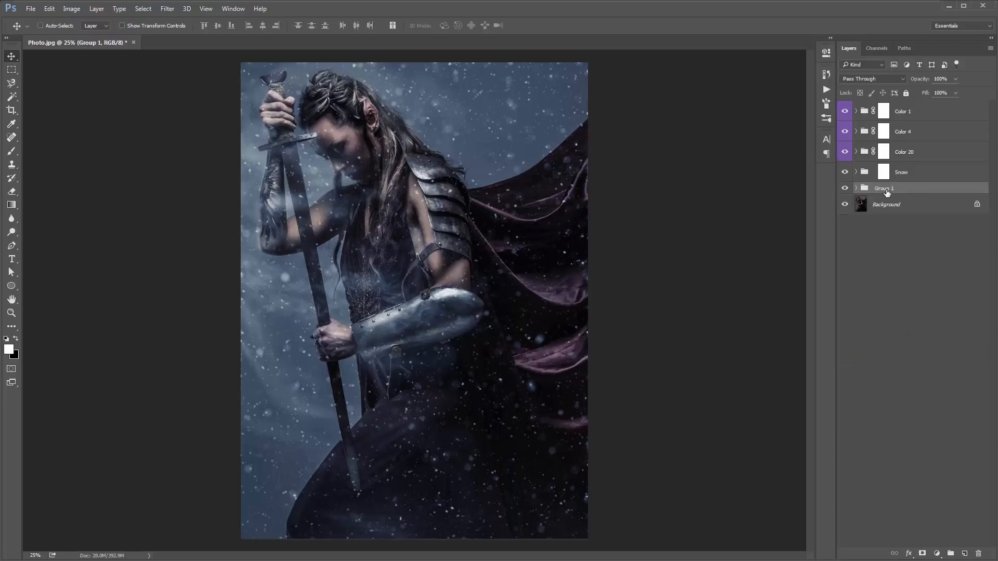
pyautogui.doubleClick(885, 188)
pyautogui.write('clouds')
pyautogui.press('Return')
# Step: Add a blank layer directly above the Background and choose the 300 px soft round brush
pyautogui.click(887, 209)
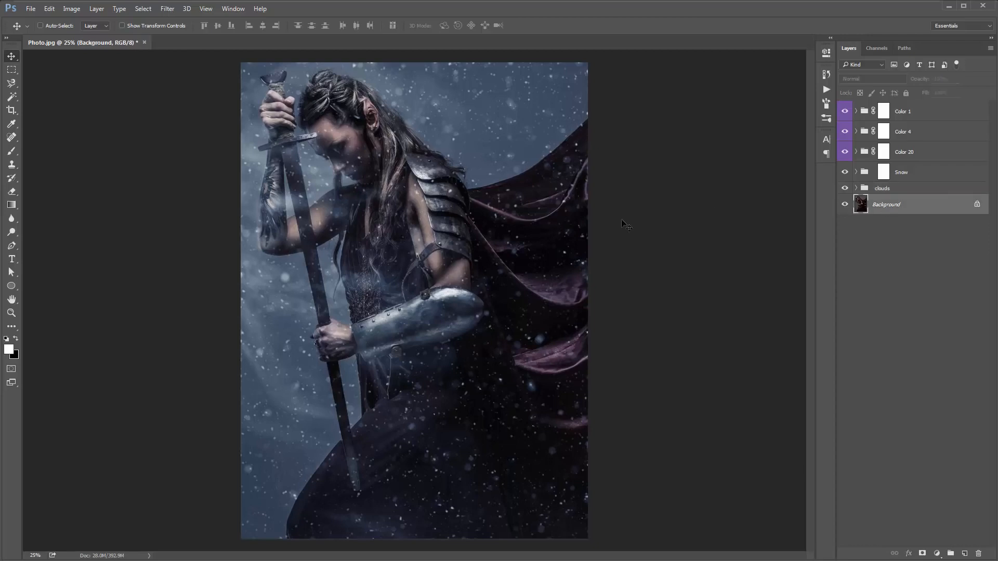
pyautogui.hotkey('ctrl', 'shift', 'n')
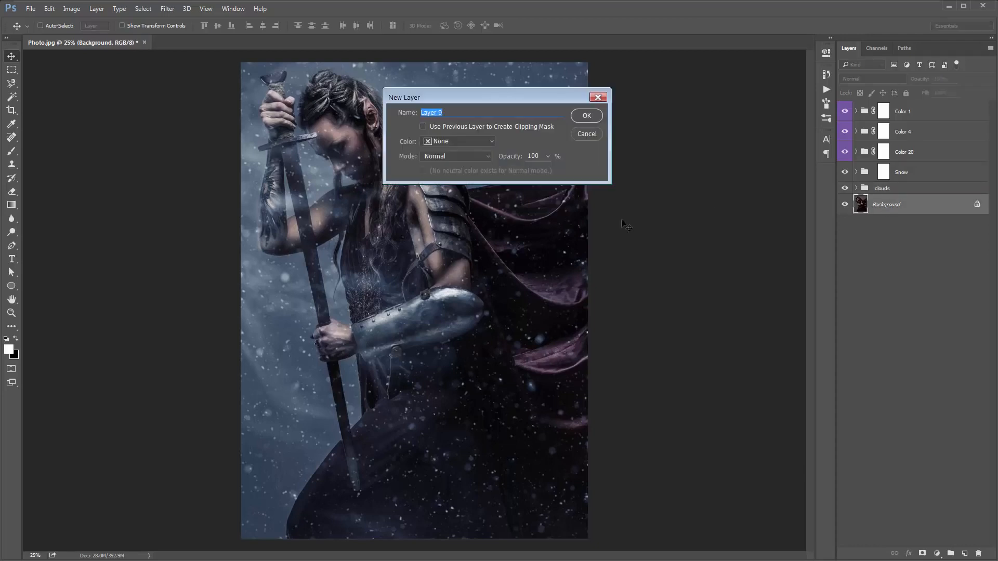
pyautogui.press('Return')
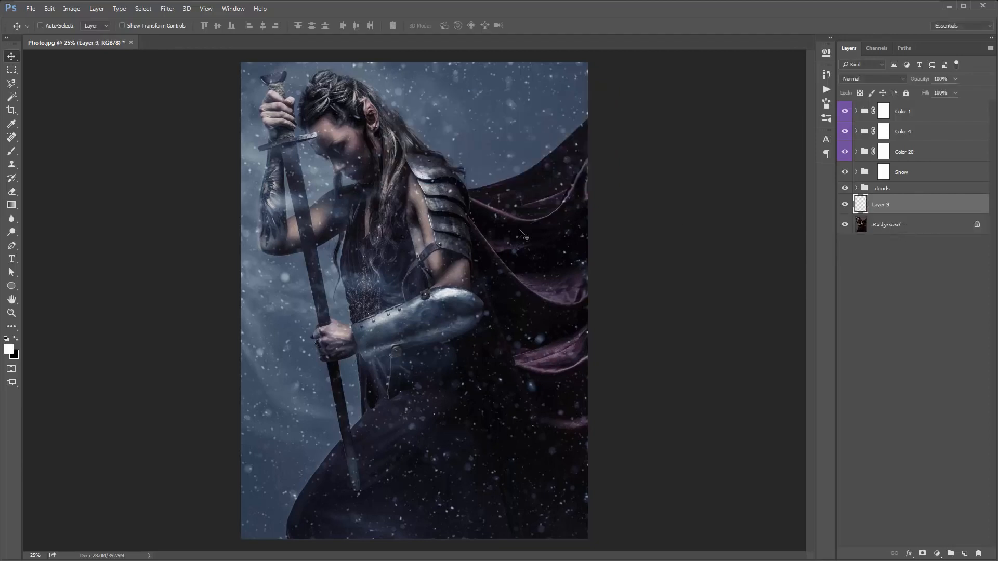
pyautogui.press('b')
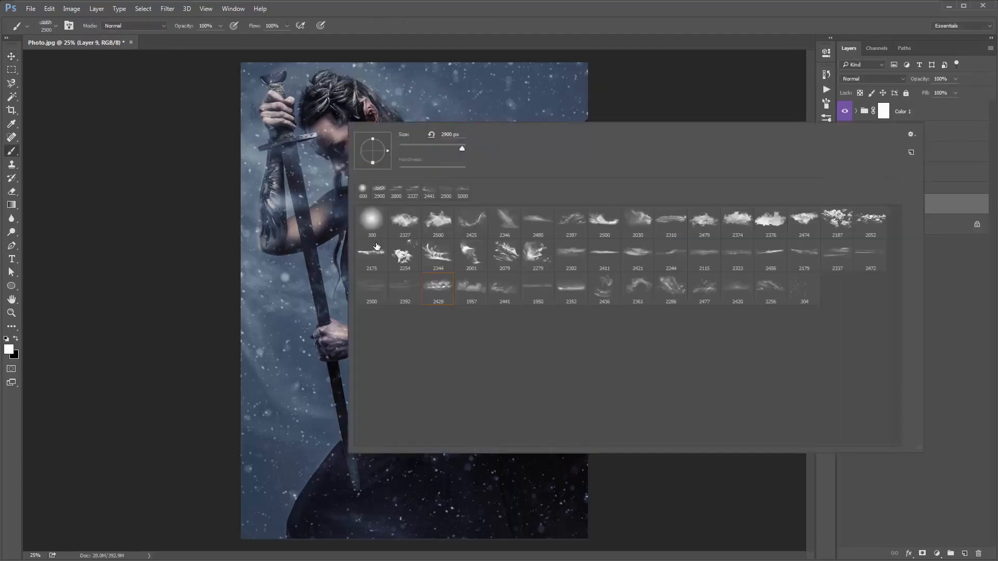
pyautogui.doubleClick(373, 227)
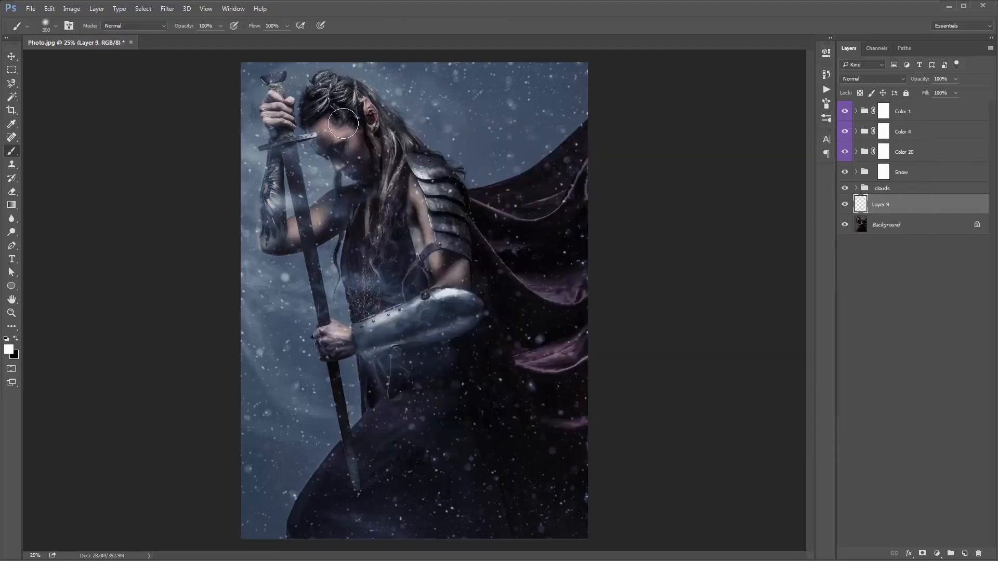
# Step: Paint solid white over the warrior's hair, from the crown down the long strands, with a smaller soft brush
pyautogui.press('[')
pyautogui.press('[')
pyautogui.press('[')
pyautogui.press('[')
pyautogui.press(']')
pyautogui.press(']')
pyautogui.moveTo(309, 117)
pyautogui.mouseDown()
pyautogui.moveTo(322, 78)
pyautogui.moveTo(308, 112)
pyautogui.moveTo(324, 105)
pyautogui.moveTo(338, 78)
pyautogui.moveTo(354, 83)
pyautogui.moveTo(362, 114)
pyautogui.moveTo(357, 88)
pyautogui.moveTo(377, 104)
pyautogui.moveTo(390, 159)
pyautogui.moveTo(382, 214)
pyautogui.moveTo(404, 136)
pyautogui.moveTo(373, 101)
pyautogui.moveTo(327, 78)
pyautogui.moveTo(308, 84)
pyautogui.moveTo(304, 107)
pyautogui.moveTo(313, 94)
pyautogui.moveTo(362, 101)
pyautogui.moveTo(344, 100)
pyautogui.mouseUp()
pyautogui.press('[')
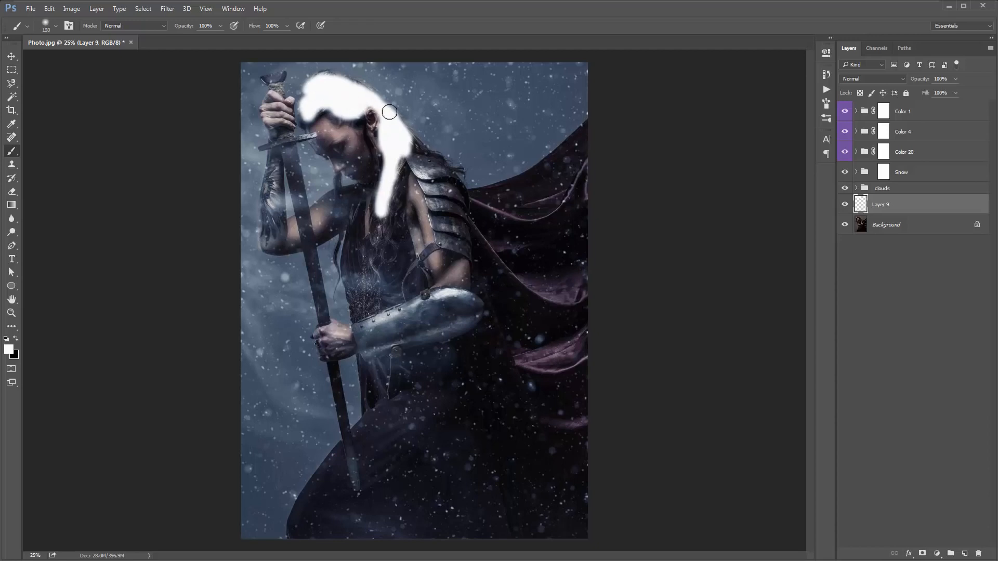
pyautogui.press('v')
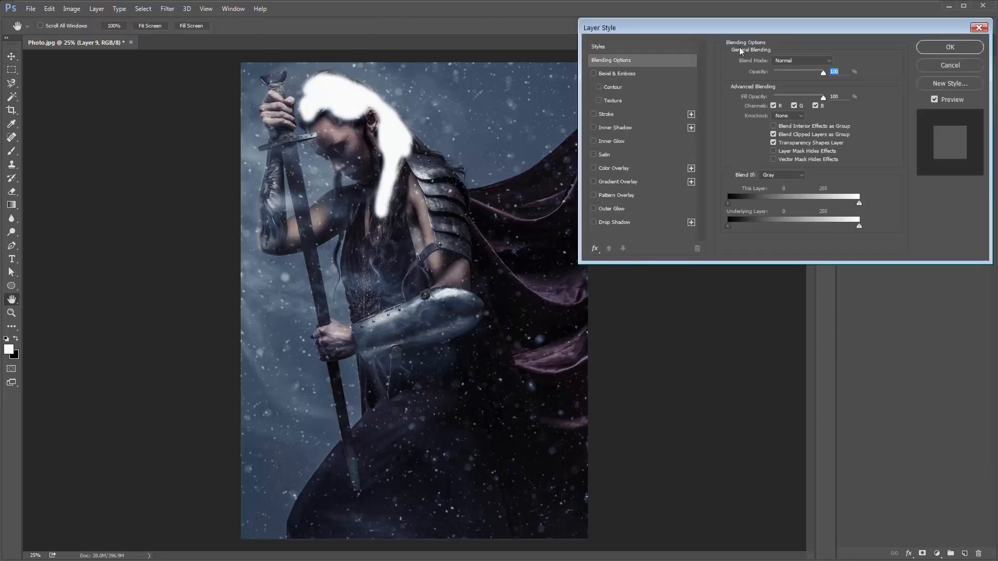
# Step: Try Layer 9's Blend If settings for the underlying layer, with the white point at 31 and the black point at 117
pyautogui.moveTo(739, 46); pyautogui.dragTo(637, 53)
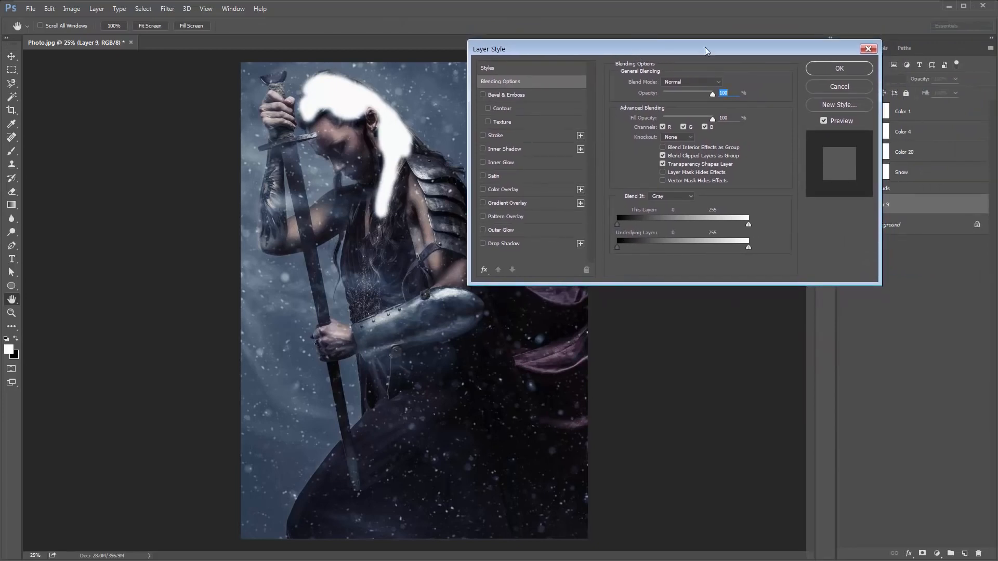
pyautogui.moveTo(705, 47); pyautogui.dragTo(649, 83)
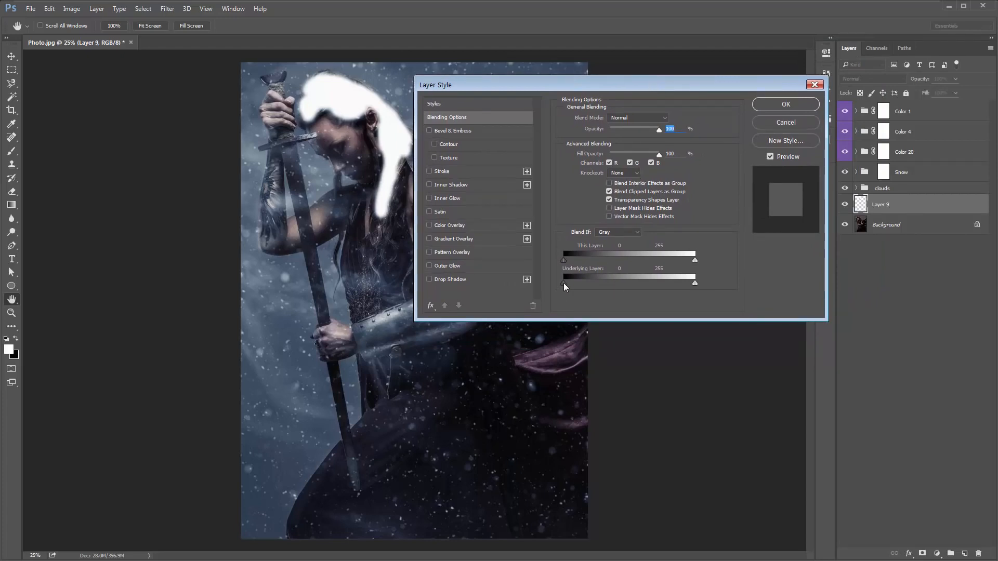
pyautogui.moveTo(565, 284); pyautogui.dragTo(592, 285)
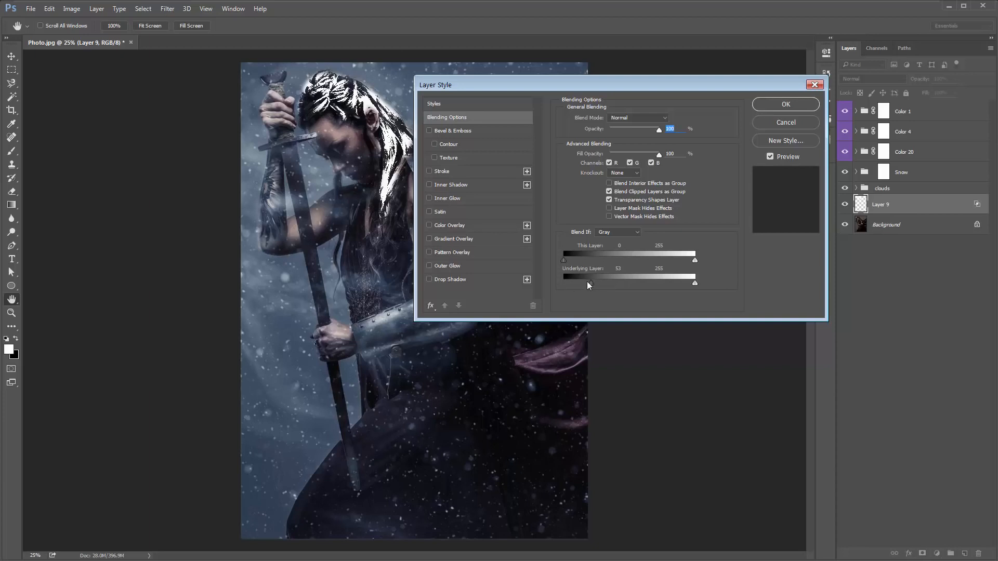
pyautogui.moveTo(587, 282); pyautogui.dragTo(559, 282)
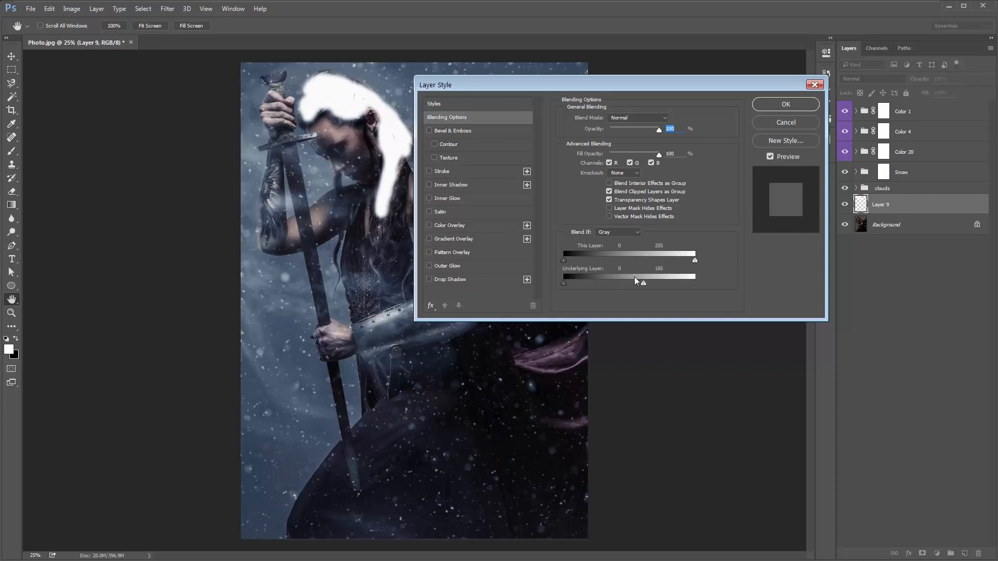
pyautogui.moveTo(634, 277); pyautogui.dragTo(579, 273)
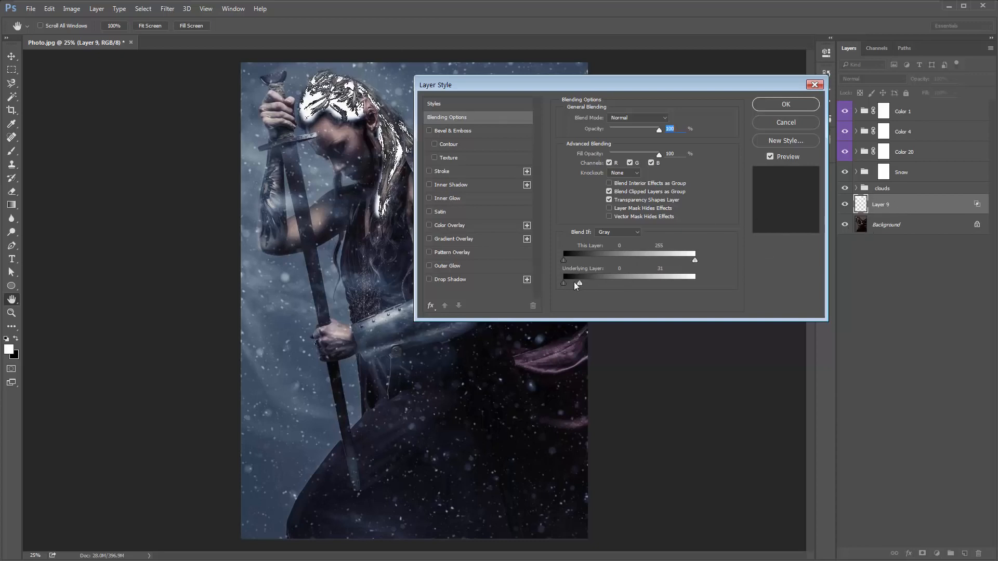
pyautogui.moveTo(578, 281); pyautogui.dragTo(624, 283)
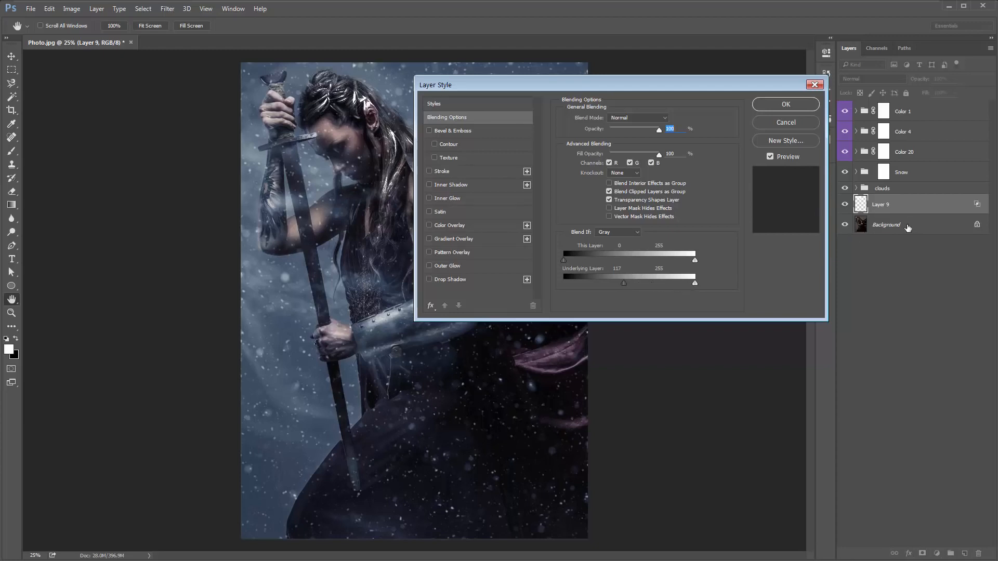
# Step: Set Layer 9's Blend If underlying black point to 53, apply it, and inspect the hair highlights at 100%
pyautogui.moveTo(603, 282)
pyautogui.mouseDown()
pyautogui.moveTo(561, 285)
pyautogui.moveTo(590, 285)
pyautogui.mouseUp()
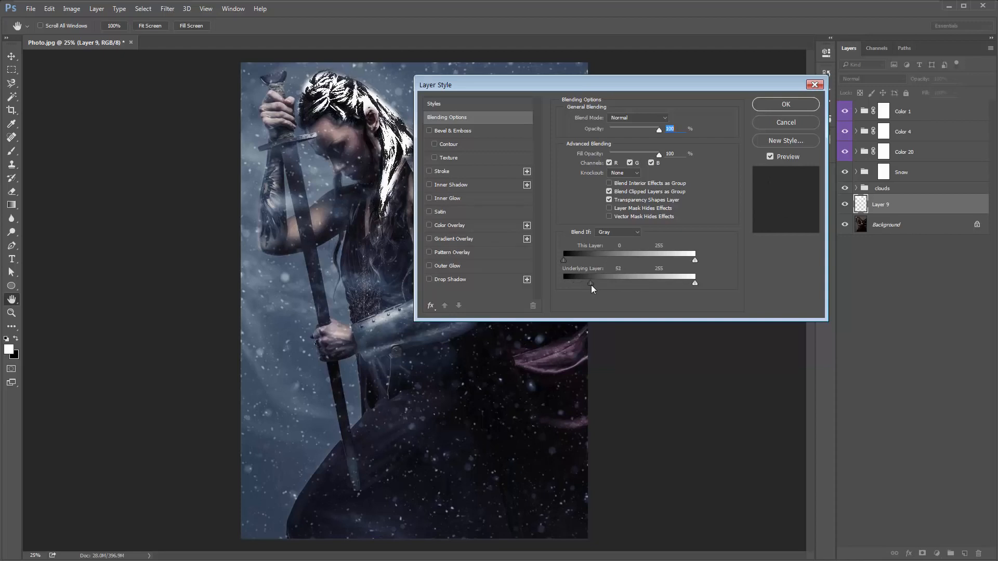
pyautogui.click(788, 109)
pyautogui.hotkey('ctrl', '1')
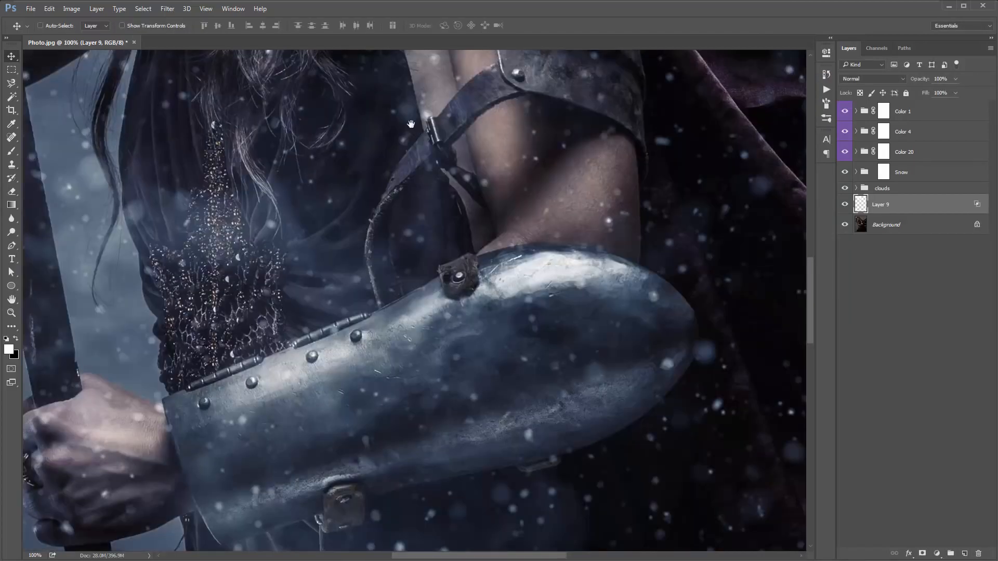
pyautogui.moveTo(413, 127); pyautogui.dragTo(526, 321)
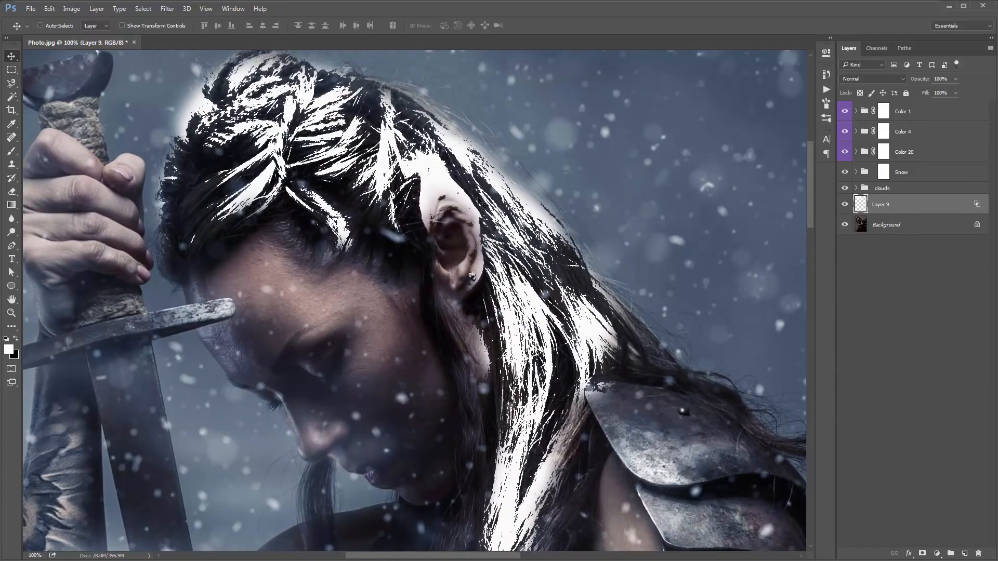
pyautogui.hotkey('ctrl', '0')
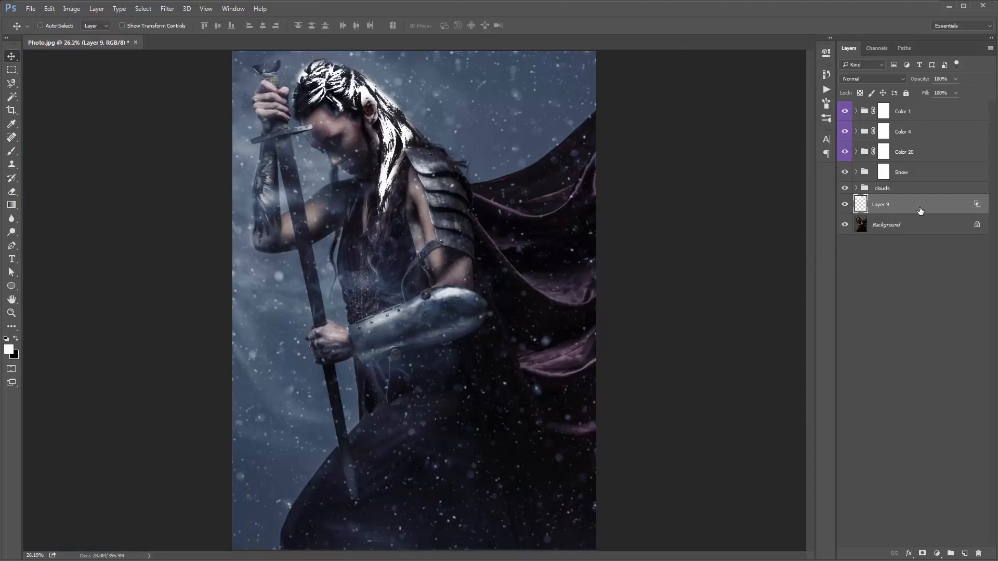
# Step: Split the underlying-layer black point in Layer 9's Blend If to about 32 / 173 to soften the hair highlights
pyautogui.doubleClick(925, 210)
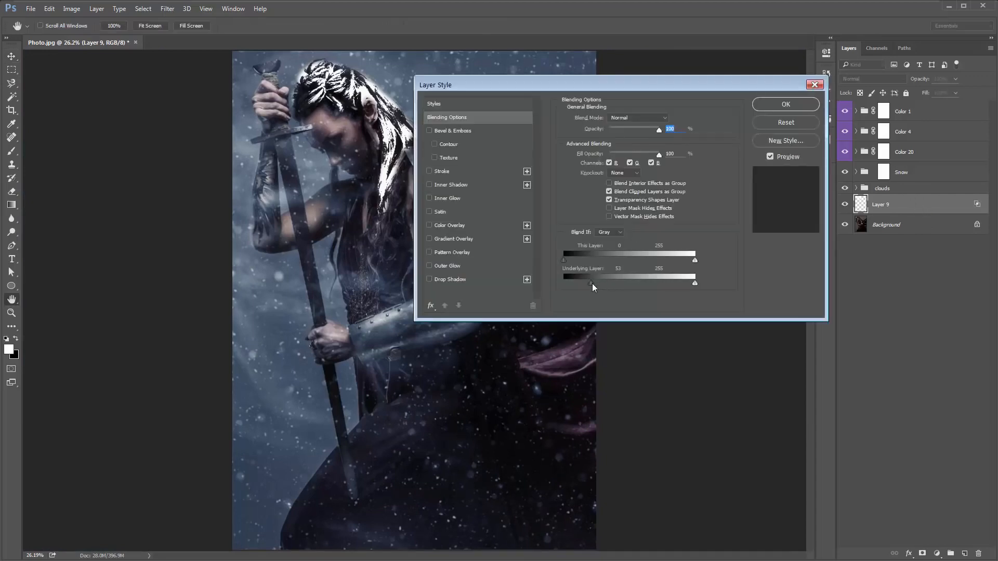
pyautogui.moveTo(594, 282); pyautogui.dragTo(653, 286)
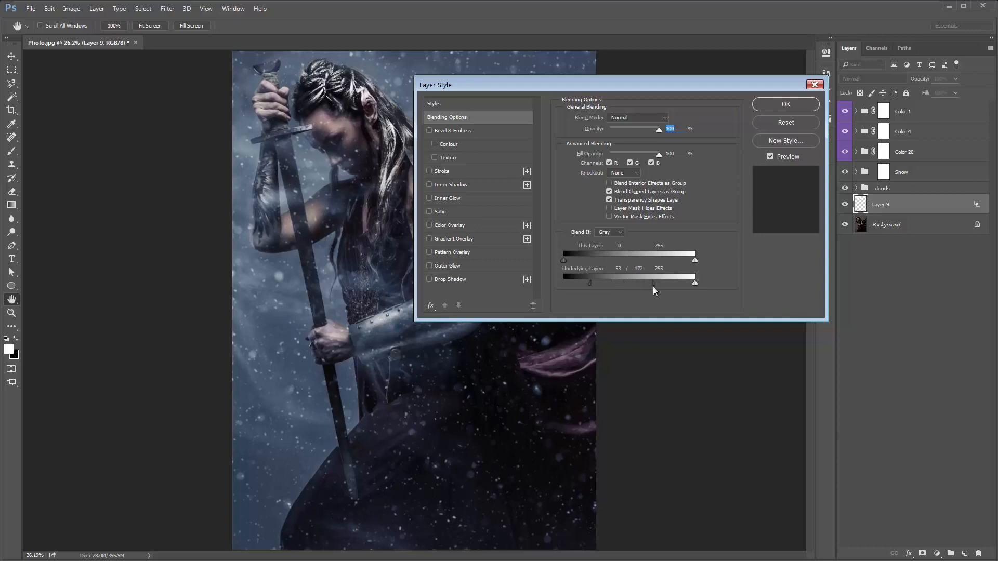
pyautogui.moveTo(586, 283)
pyautogui.mouseDown()
pyautogui.moveTo(575, 283)
pyautogui.moveTo(597, 286)
pyautogui.mouseUp()
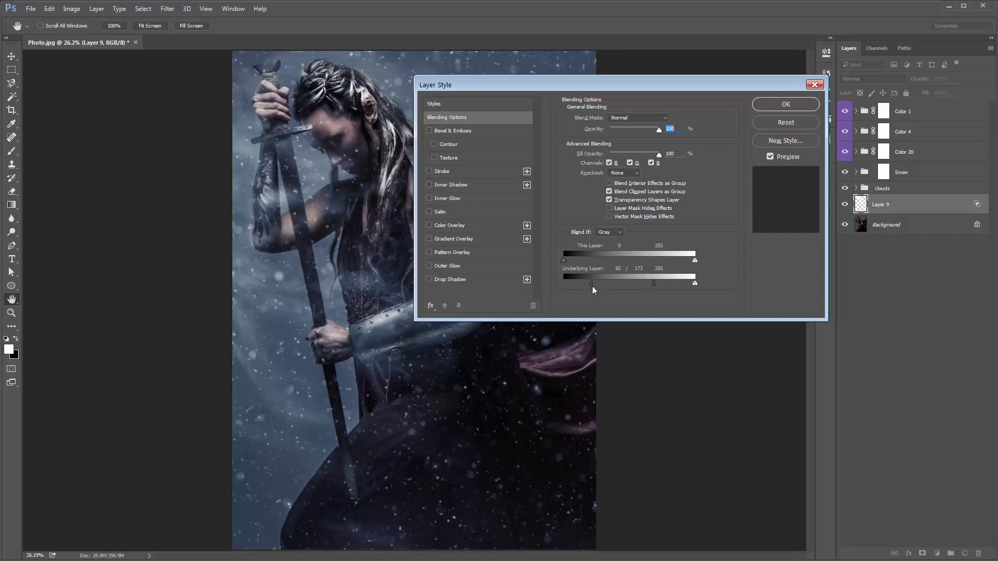
pyautogui.moveTo(588, 286); pyautogui.dragTo(581, 283)
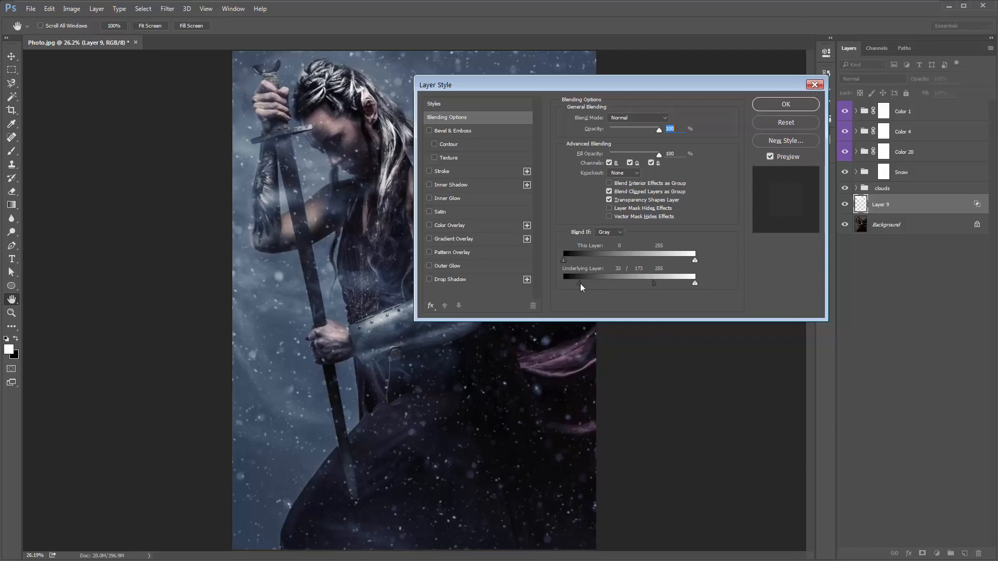
pyautogui.click(780, 106)
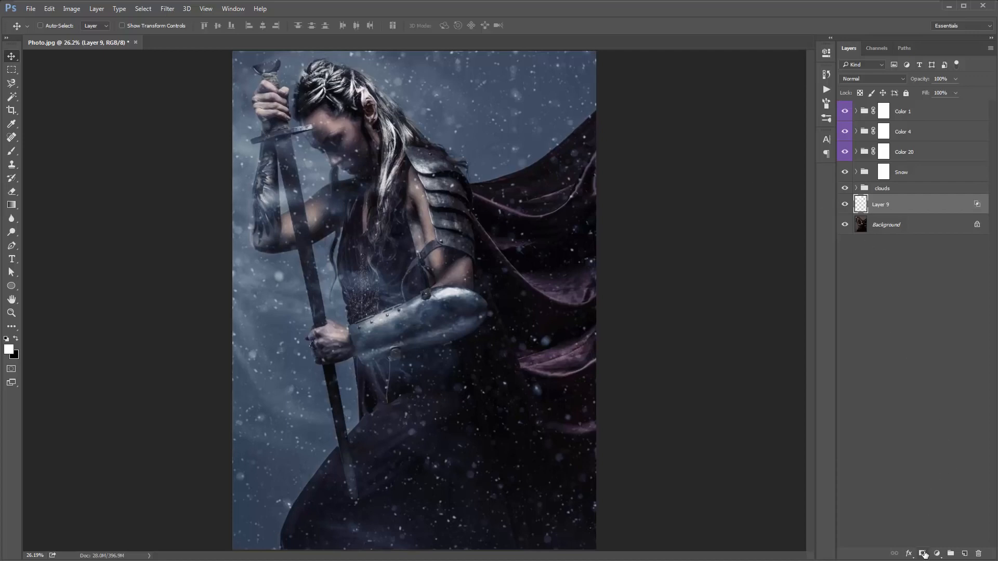
# Step: Add a layer mask to Layer 9 and mask away stray white around the hair with a soft black brush
pyautogui.click(922, 554)
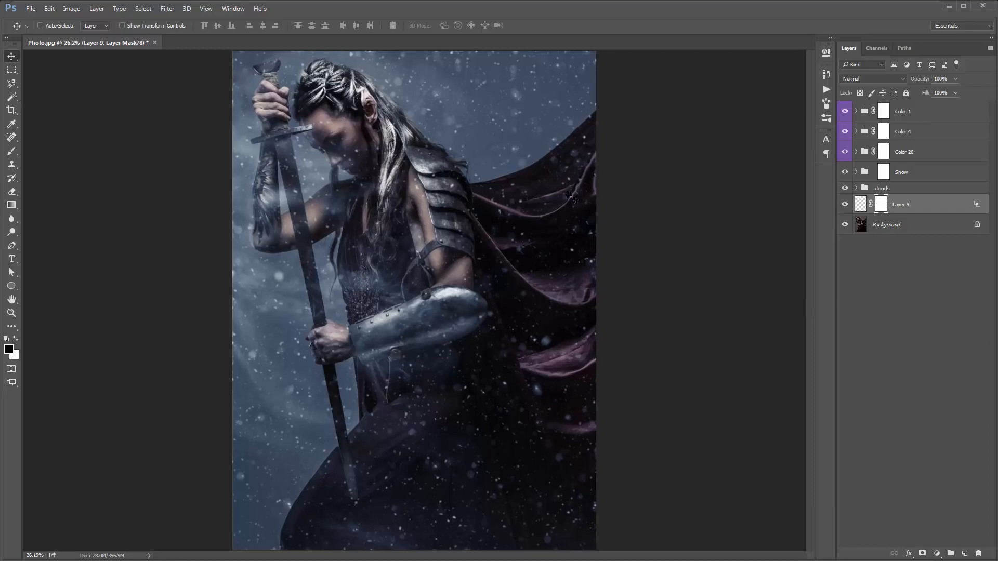
pyautogui.press('b')
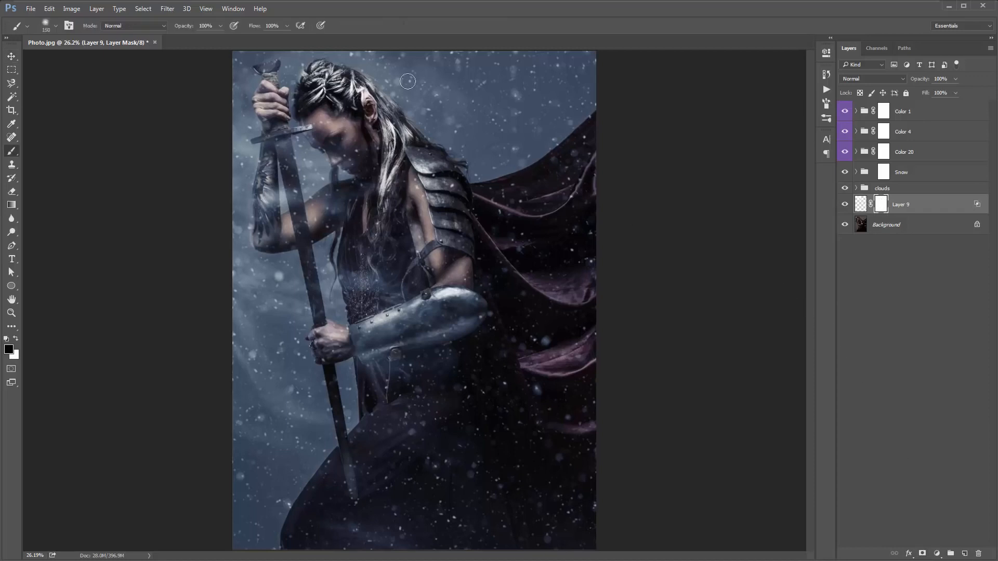
pyautogui.press(']')
pyautogui.press(']')
pyautogui.press(']')
pyautogui.press('[')
pyautogui.press('[')
pyautogui.press('[')
# Step: Set the split black point of Layer 9's underlying-layer Blend If range to about 32 / 141
pyautogui.doubleClick(923, 207)
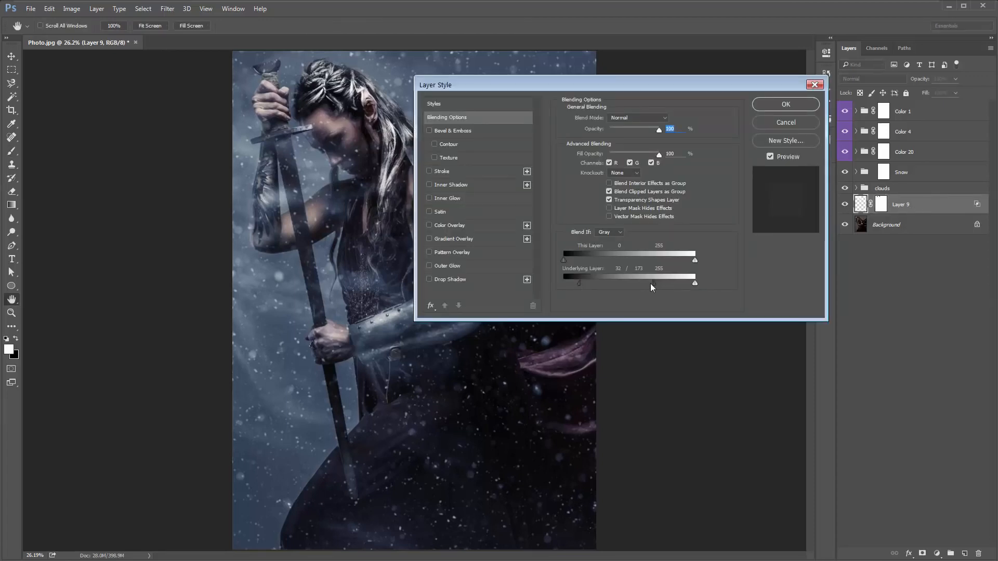
pyautogui.moveTo(650, 283)
pyautogui.mouseDown()
pyautogui.moveTo(612, 281)
pyautogui.moveTo(635, 285)
pyautogui.mouseUp()
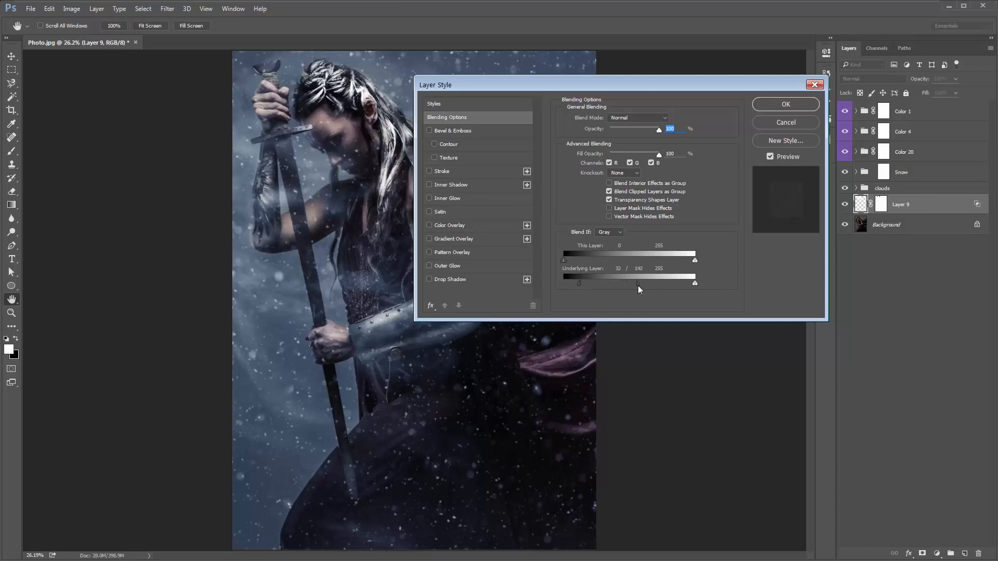
pyautogui.click(792, 105)
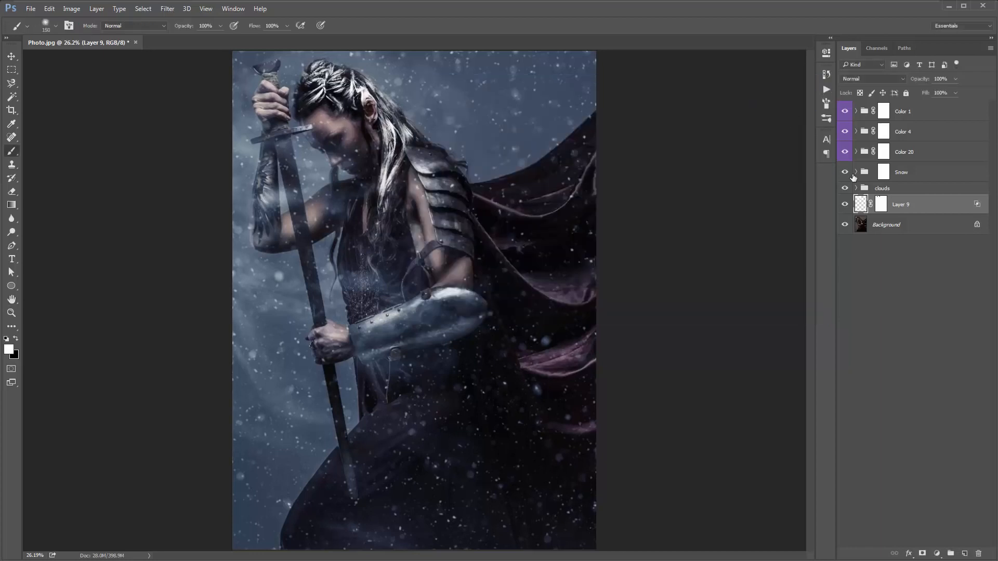
# Step: Add a very light gray Color Overlay at 100% opacity to Layer 9 and collapse its effects list
pyautogui.doubleClick(930, 208)
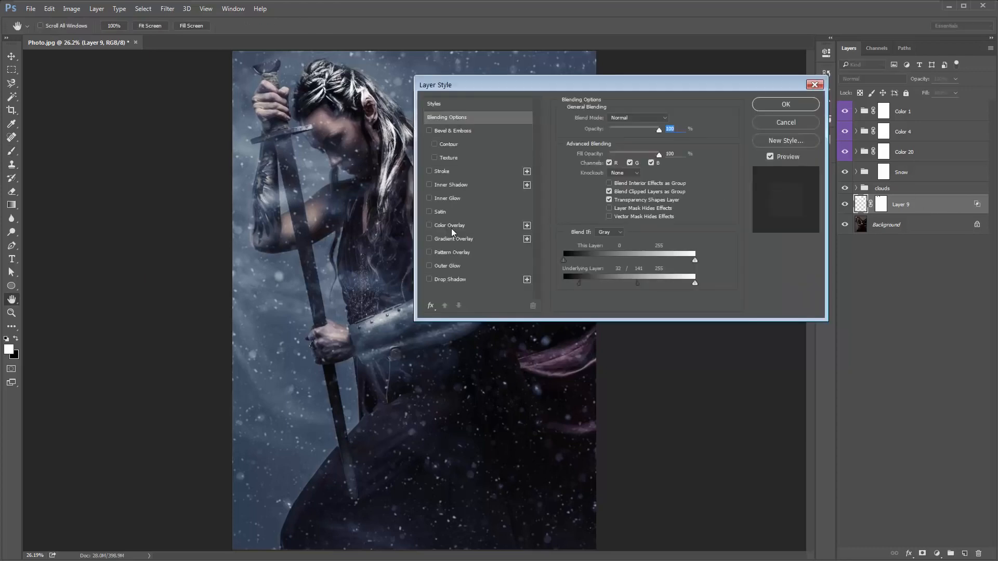
pyautogui.click(450, 226)
pyautogui.moveTo(590, 79); pyautogui.dragTo(648, 74)
pyautogui.click(726, 114)
pyautogui.click(548, 154)
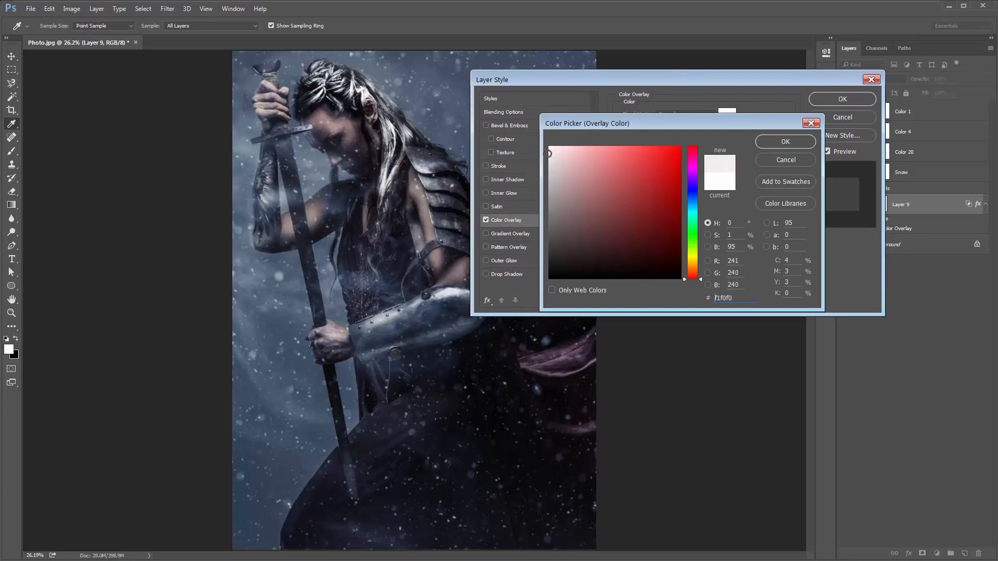
pyautogui.moveTo(548, 154); pyautogui.dragTo(548, 155)
pyautogui.click(550, 155)
pyautogui.click(785, 141)
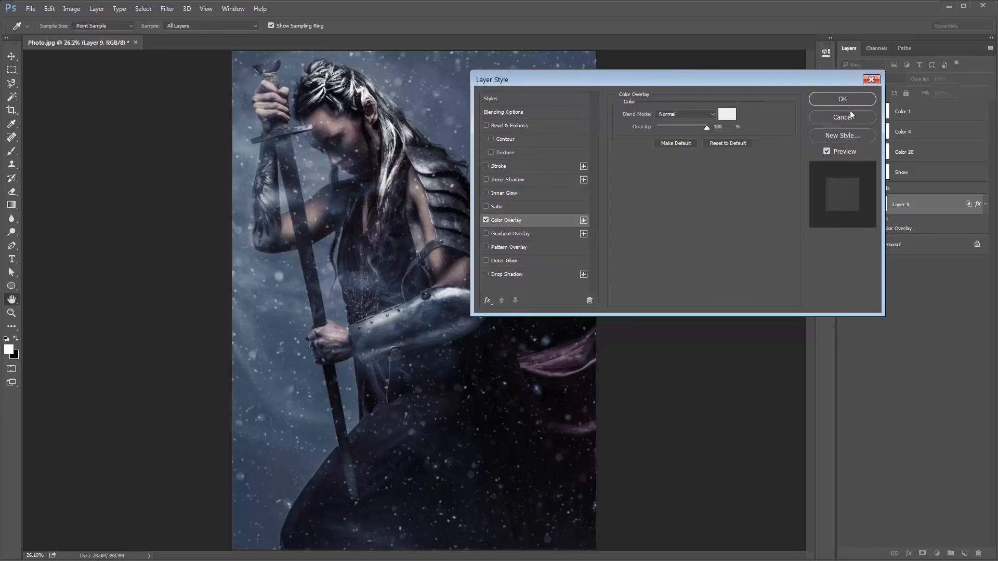
pyautogui.click(860, 97)
pyautogui.press('v')
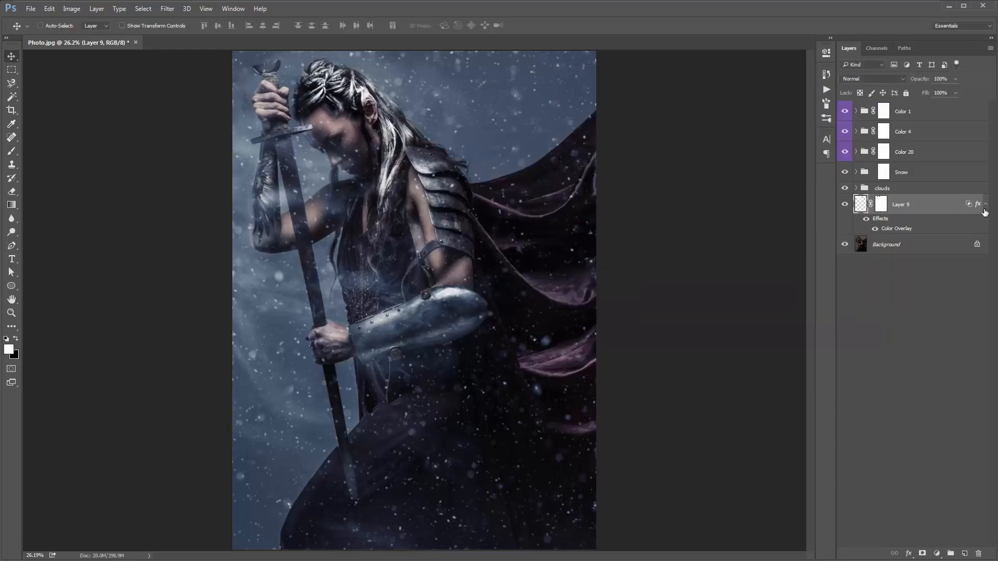
pyautogui.click(985, 204)
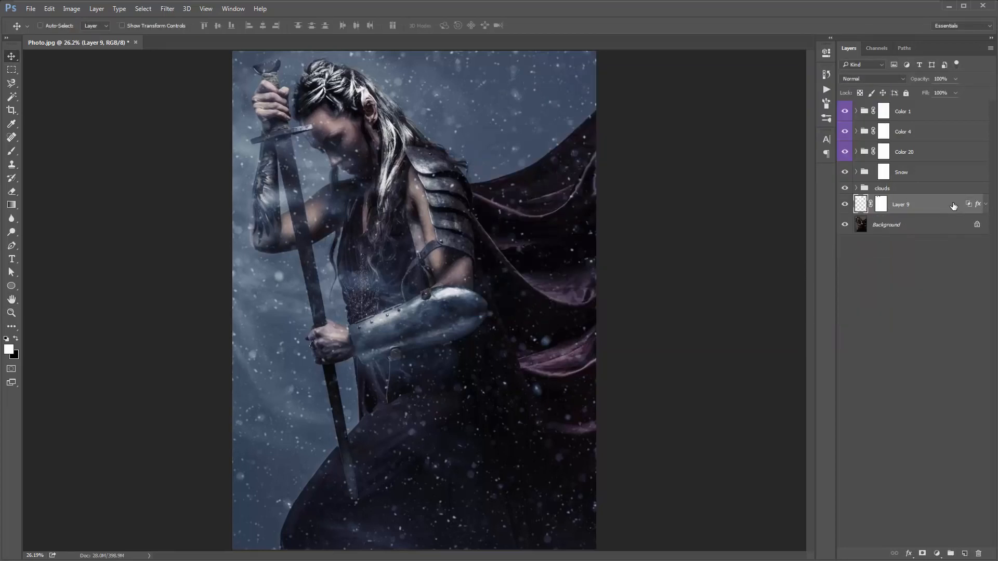
# Step: Create a new layer above Layer 9 and paint the warrior's shoulder armor solid white with a soft brush
pyautogui.hotkey('ctrl', 'shift', 'n')
pyautogui.press('Return')
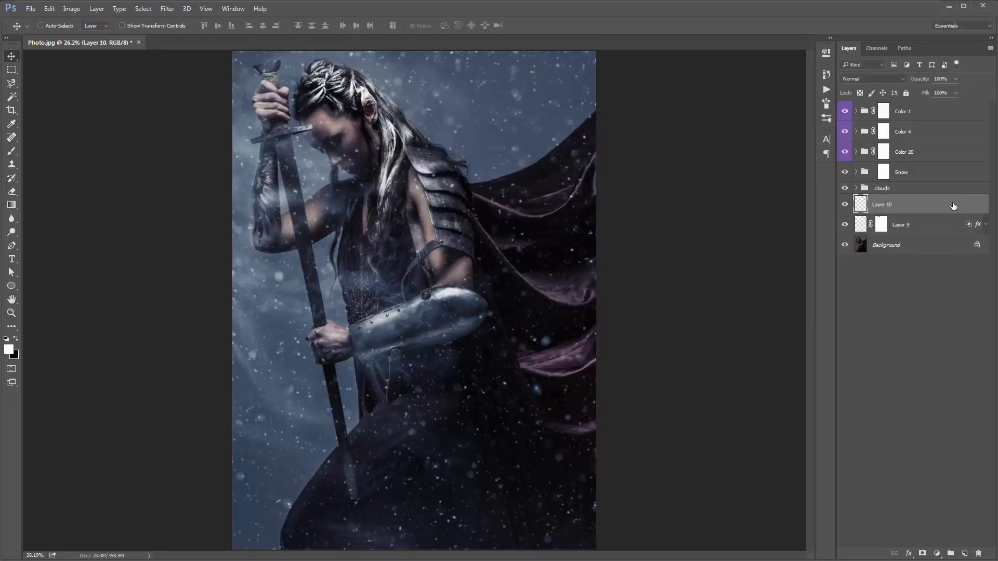
pyautogui.press('b')
pyautogui.press('[')
pyautogui.press('[')
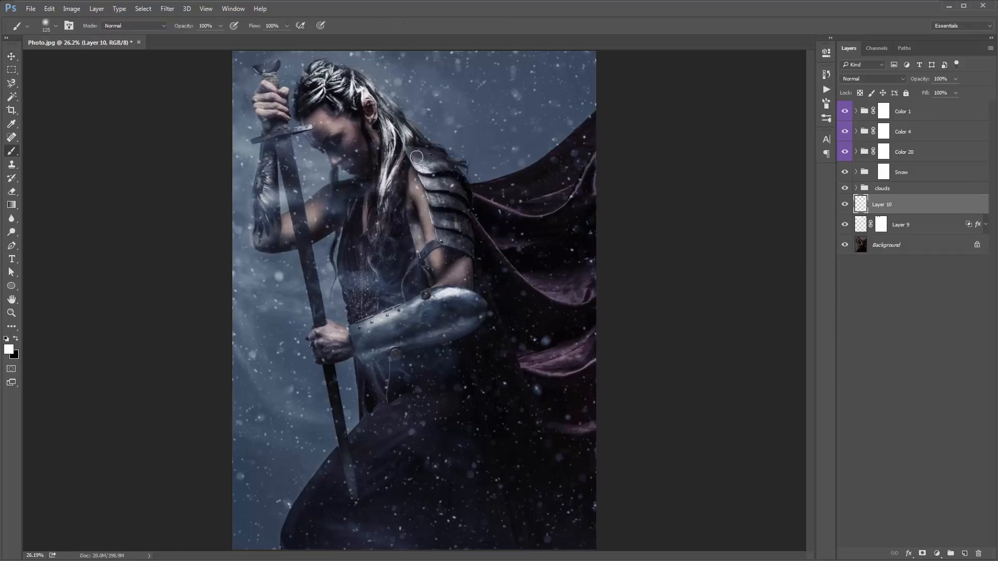
pyautogui.moveTo(414, 151)
pyautogui.mouseDown()
pyautogui.moveTo(443, 191)
pyautogui.moveTo(430, 159)
pyautogui.moveTo(451, 180)
pyautogui.moveTo(466, 236)
pyautogui.moveTo(435, 186)
pyautogui.moveTo(443, 217)
pyautogui.moveTo(434, 175)
pyautogui.moveTo(439, 224)
pyautogui.moveTo(451, 220)
pyautogui.moveTo(456, 244)
pyautogui.moveTo(473, 248)
pyautogui.moveTo(448, 223)
pyautogui.mouseUp()
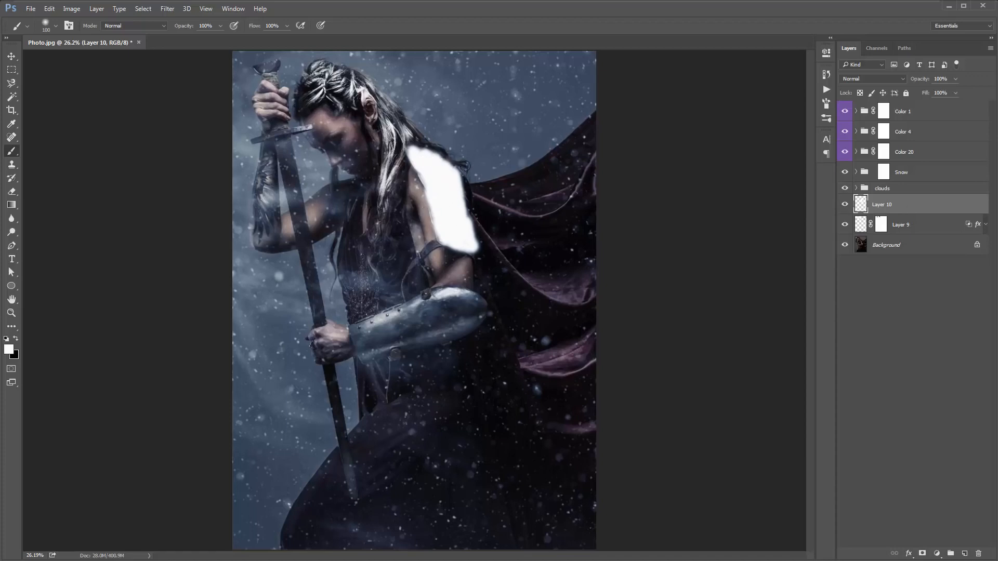
# Step: Blend the white shoulder paint on Layer 10 by splitting the Blend If underlying-layer black point to 36 / 106
pyautogui.doubleClick(923, 211)
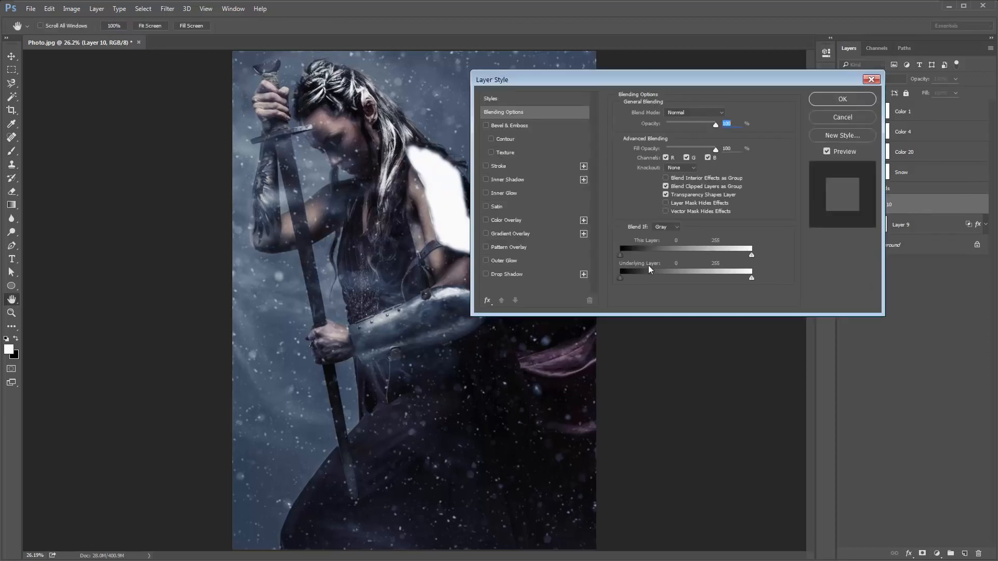
pyautogui.moveTo(590, 76); pyautogui.dragTo(625, 62)
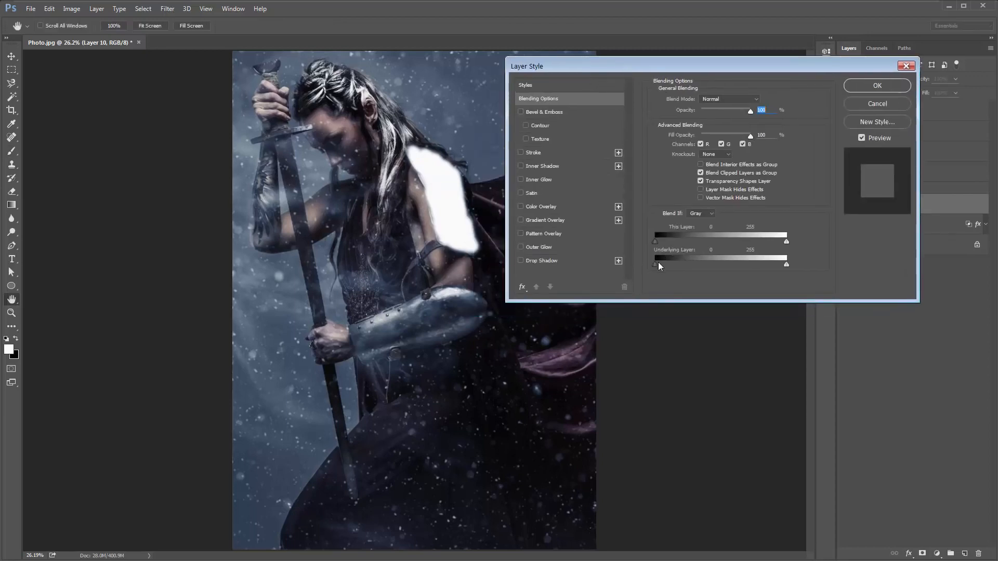
pyautogui.moveTo(656, 263); pyautogui.dragTo(677, 267)
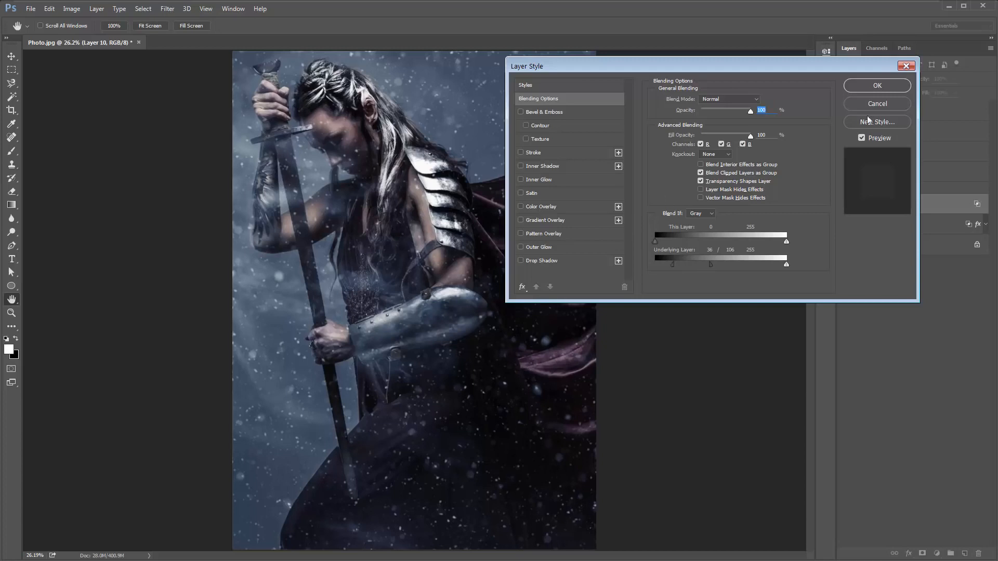
pyautogui.click(876, 85)
pyautogui.press('v')
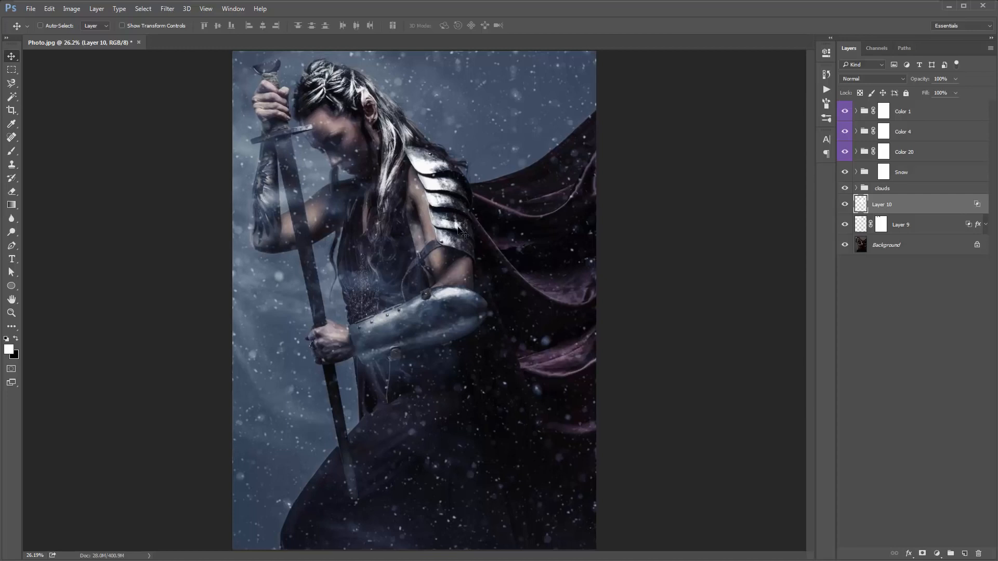
# Step: Create another new layer and paint white along the outer edges of the shoulder armor plates with a smaller soft brush
pyautogui.hotkey('ctrl', 'shift', 'n')
pyautogui.press('Return')
pyautogui.press('b')
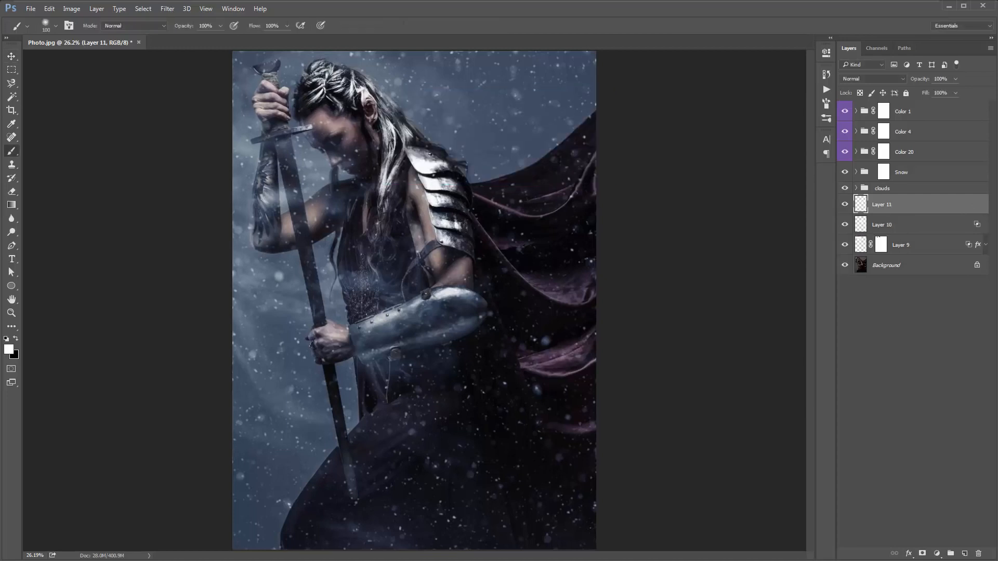
pyautogui.press('[')
pyautogui.moveTo(455, 185)
pyautogui.mouseDown()
pyautogui.moveTo(469, 245)
pyautogui.moveTo(455, 176)
pyautogui.moveTo(445, 177)
pyautogui.mouseUp()
# Step: Split Layer 11's Blend If underlying-layer black point to 12 / 93, and add a layer mask with black as the paint color
pyautogui.doubleClick(920, 208)
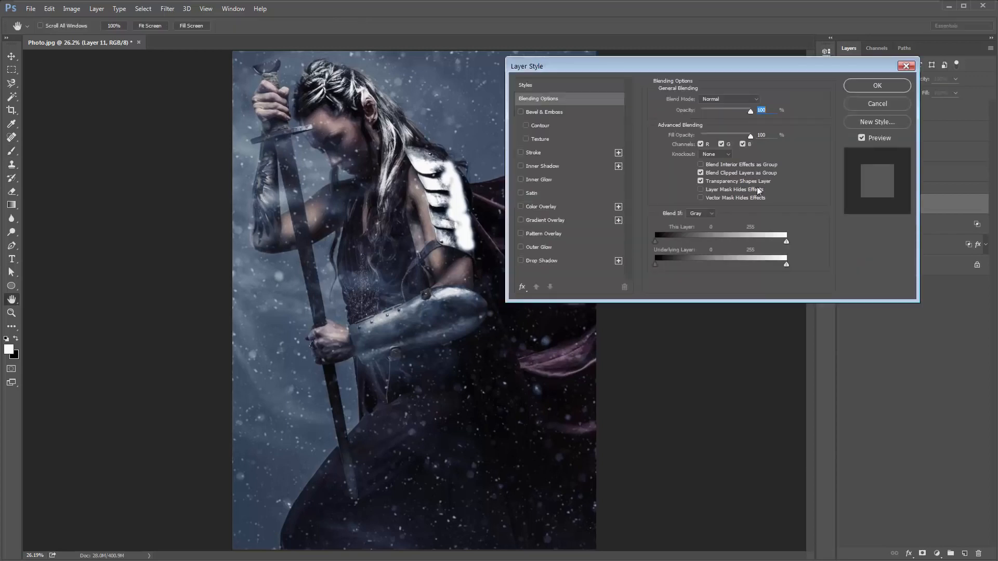
pyautogui.moveTo(659, 261)
pyautogui.mouseDown()
pyautogui.moveTo(706, 266)
pyautogui.moveTo(665, 265)
pyautogui.mouseUp()
pyautogui.press('alt')
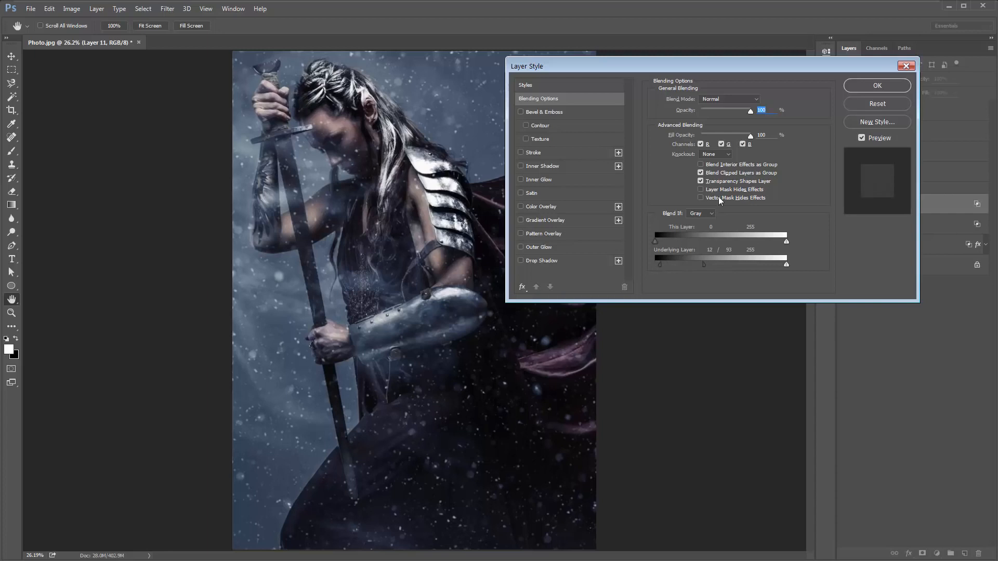
pyautogui.click(877, 85)
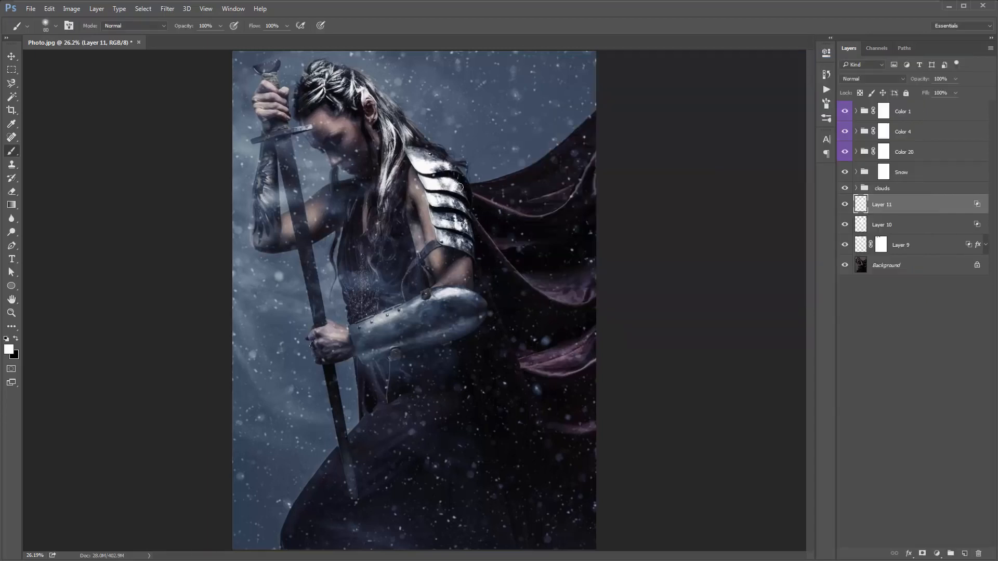
pyautogui.click(923, 553)
pyautogui.press('x')
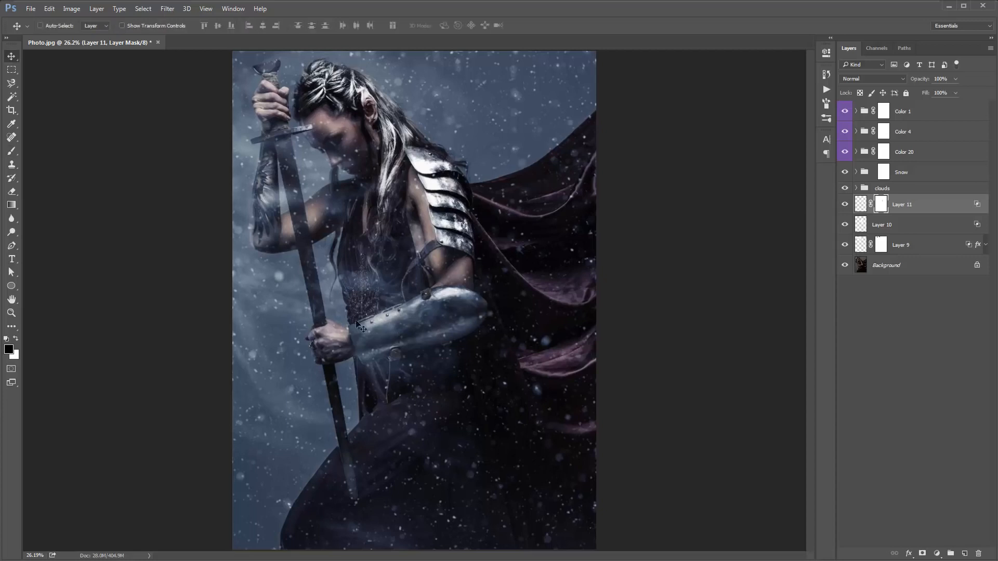
# Step: Create a new layer above Layer 11 and paint the metal forearm guard solid white with a larger soft brush
pyautogui.hotkey('ctrl', 'shift', 'n')
pyautogui.press('Return')
pyautogui.press('b')
pyautogui.press('x')
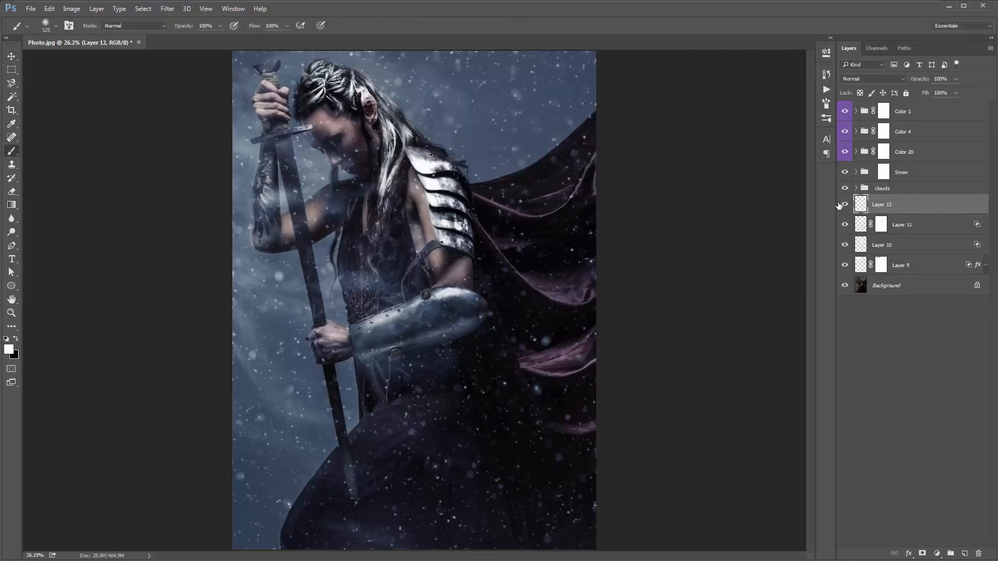
pyautogui.press(']')
pyautogui.press(']')
pyautogui.moveTo(414, 323)
pyautogui.mouseDown()
pyautogui.moveTo(357, 335)
pyautogui.moveTo(373, 350)
pyautogui.moveTo(441, 331)
pyautogui.moveTo(451, 324)
pyautogui.moveTo(400, 311)
pyautogui.moveTo(463, 303)
pyautogui.moveTo(437, 301)
pyautogui.mouseUp()
pyautogui.press('[')
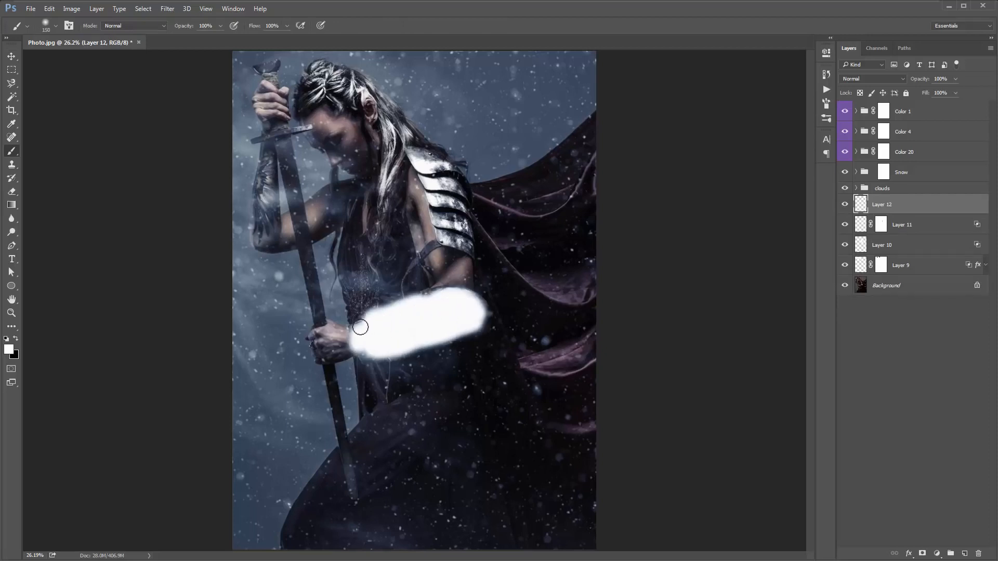
# Step: Blend the white forearm paint on Layer 12 by splitting the Blend If underlying-layer black point to 19 / 119
pyautogui.doubleClick(918, 204)
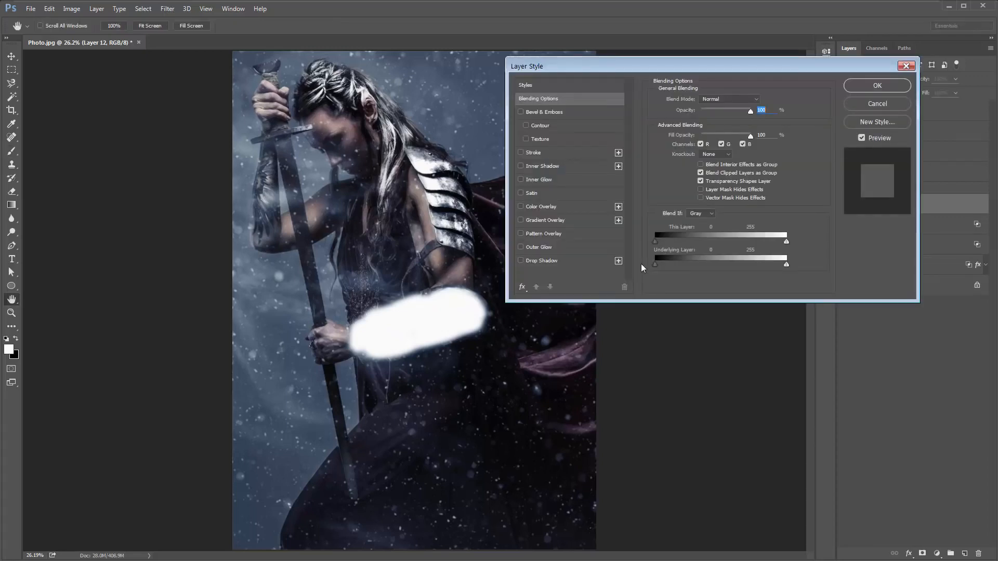
pyautogui.moveTo(660, 267)
pyautogui.mouseDown()
pyautogui.moveTo(717, 265)
pyautogui.moveTo(665, 263)
pyautogui.mouseUp()
pyautogui.press('alt')
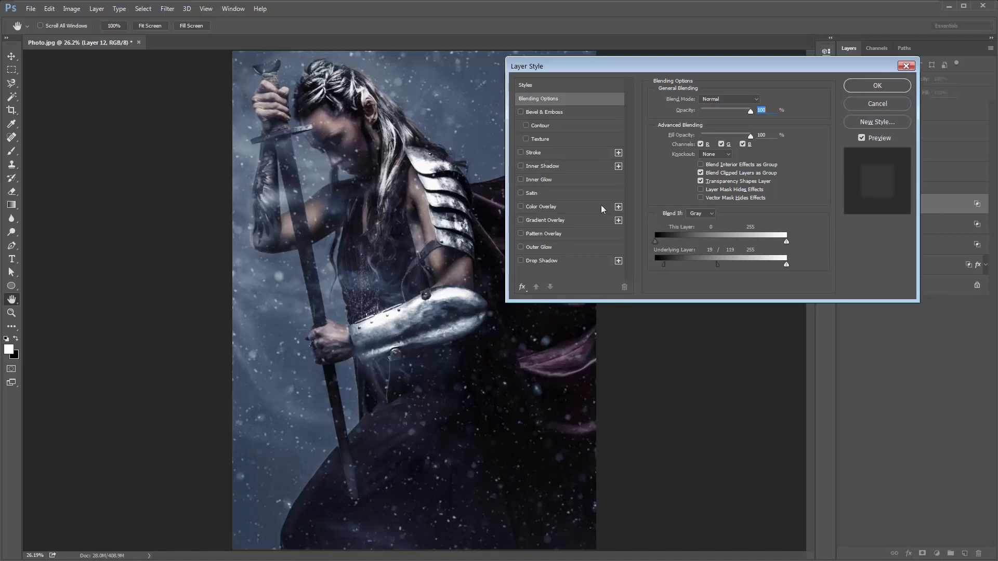
pyautogui.click(876, 86)
# Step: Create a new layer above Layer 12 and paint white along the lit folds of the cape, varying the soft brush size
pyautogui.hotkey('ctrl', 'shift', 'n')
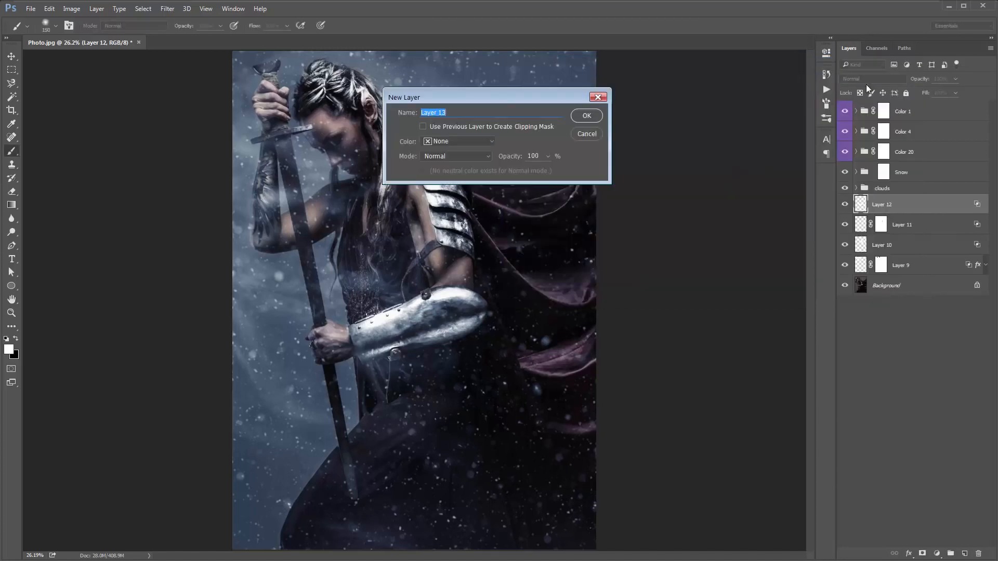
pyautogui.press('Return')
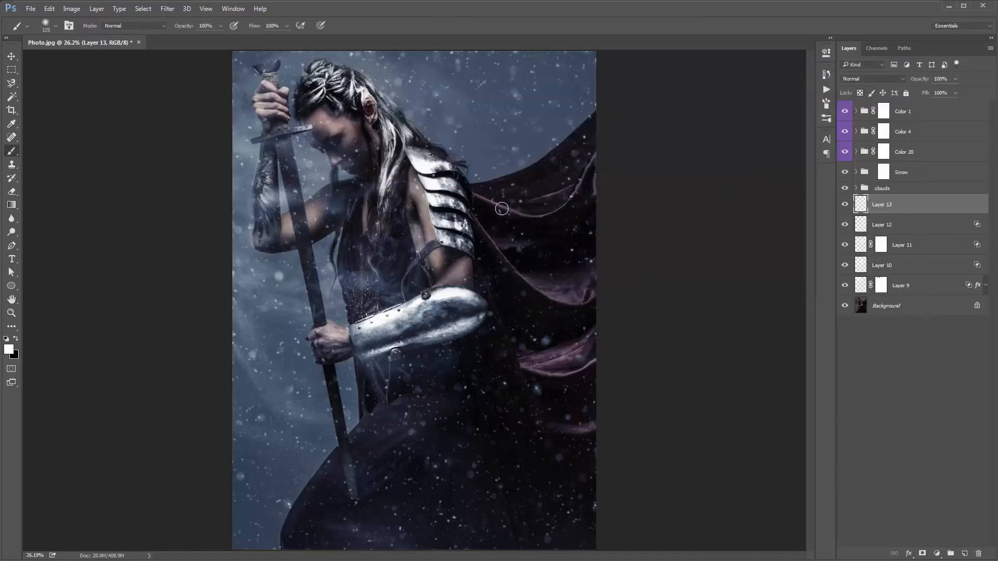
pyautogui.press('[')
pyautogui.press('[')
pyautogui.press('[')
pyautogui.press('[')
pyautogui.press('[')
pyautogui.moveTo(474, 195)
pyautogui.mouseDown()
pyautogui.moveTo(525, 213)
pyautogui.moveTo(555, 208)
pyautogui.moveTo(584, 181)
pyautogui.moveTo(534, 204)
pyautogui.moveTo(581, 183)
pyautogui.moveTo(582, 170)
pyautogui.moveTo(591, 193)
pyautogui.mouseUp()
pyautogui.press(']')
pyautogui.moveTo(474, 221)
pyautogui.mouseDown()
pyautogui.moveTo(527, 283)
pyautogui.moveTo(498, 255)
pyautogui.moveTo(531, 281)
pyautogui.moveTo(583, 266)
pyautogui.moveTo(613, 282)
pyautogui.moveTo(543, 304)
pyautogui.moveTo(548, 359)
pyautogui.moveTo(584, 353)
pyautogui.moveTo(548, 364)
pyautogui.moveTo(582, 363)
pyautogui.moveTo(527, 368)
pyautogui.mouseUp()
pyautogui.press(']')
pyautogui.press(']')
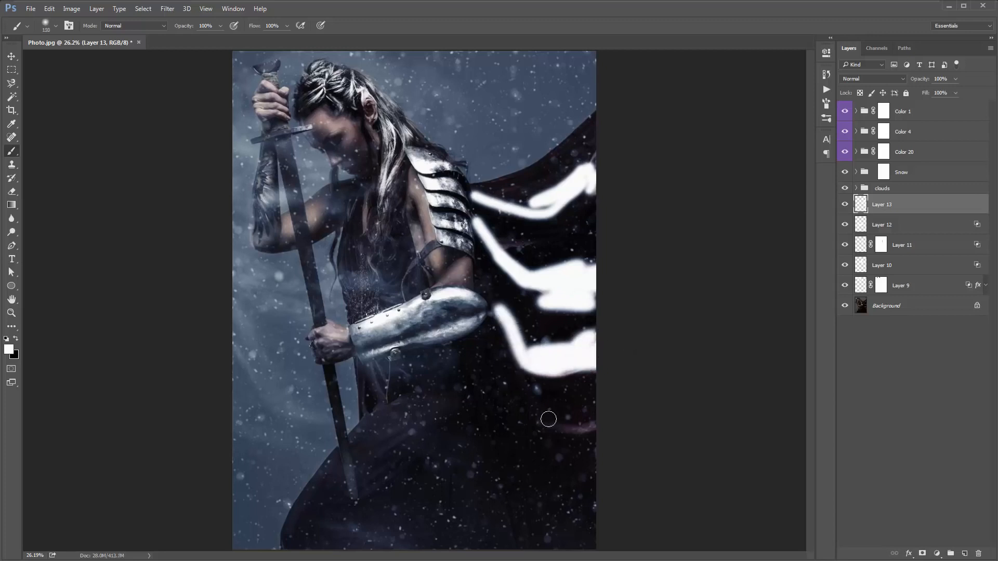
pyautogui.press(']')
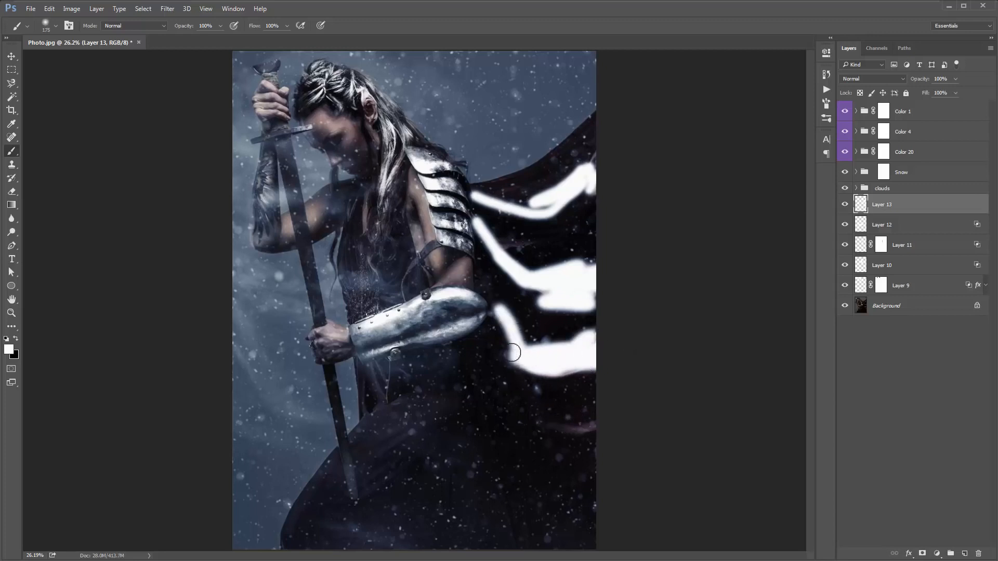
# Step: Blend the white cape strokes on Layer 13 by splitting the Blend If underlying-layer black point to 17 / 149
pyautogui.doubleClick(916, 204)
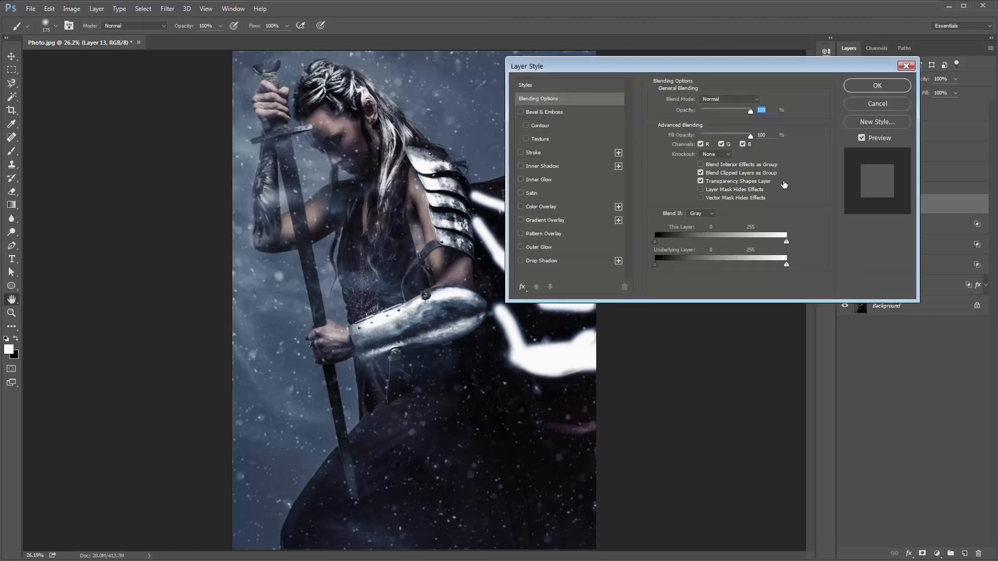
pyautogui.moveTo(684, 63); pyautogui.dragTo(210, 40)
pyautogui.moveTo(182, 241)
pyautogui.mouseDown()
pyautogui.moveTo(257, 244)
pyautogui.moveTo(191, 244)
pyautogui.mouseUp()
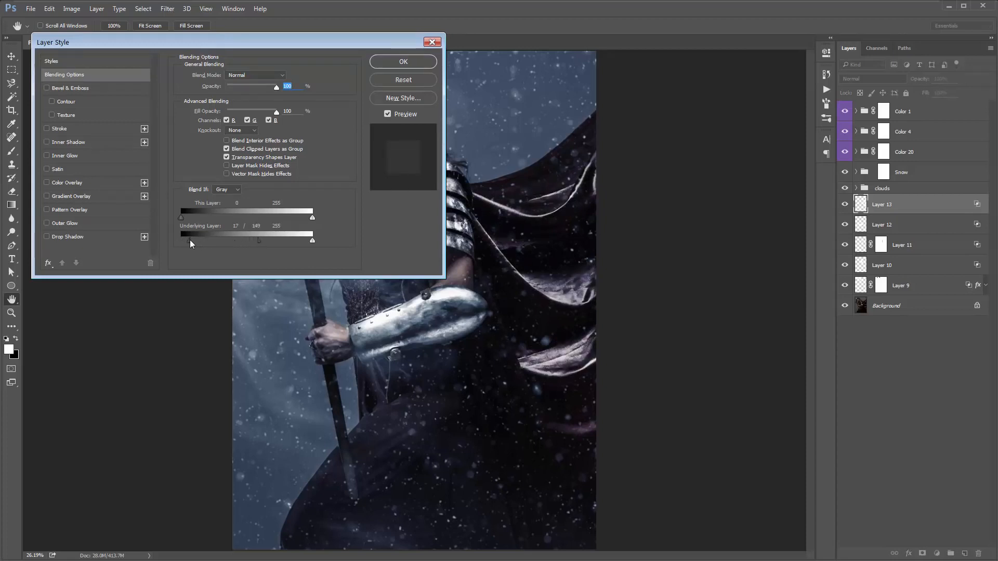
pyautogui.click(410, 64)
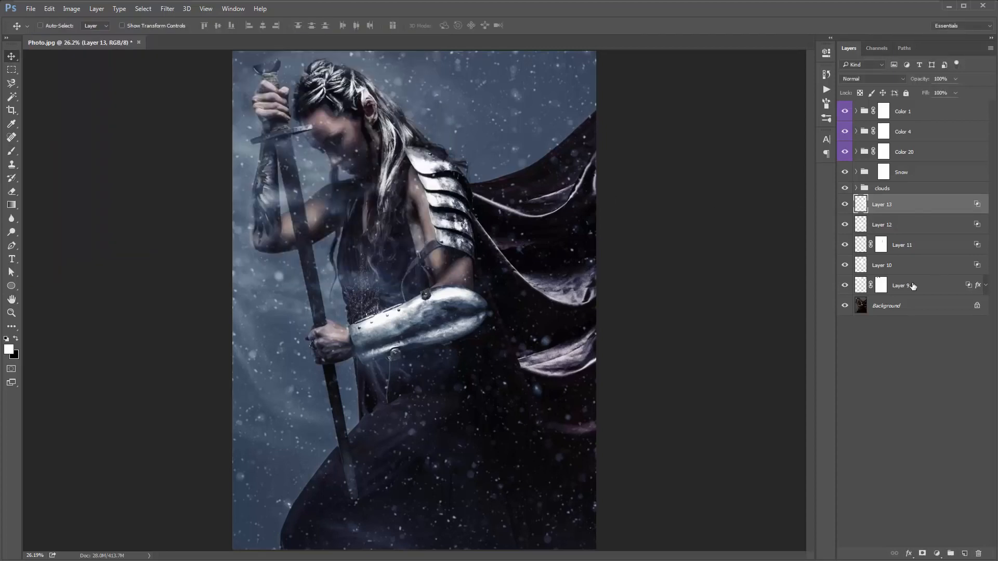
# Step: Group Layers 9 through 13 and name the group "painted snow"
pyautogui.keyDown('shift'); pyautogui.click(925, 289); pyautogui.keyUp('shift')
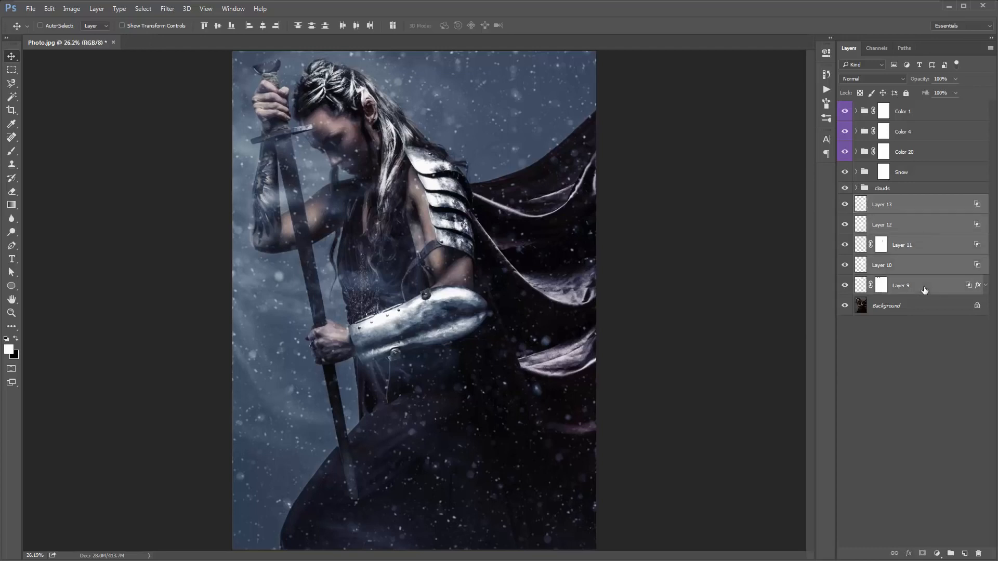
pyautogui.hotkey('ctrl', 'g')
pyautogui.doubleClick(884, 200)
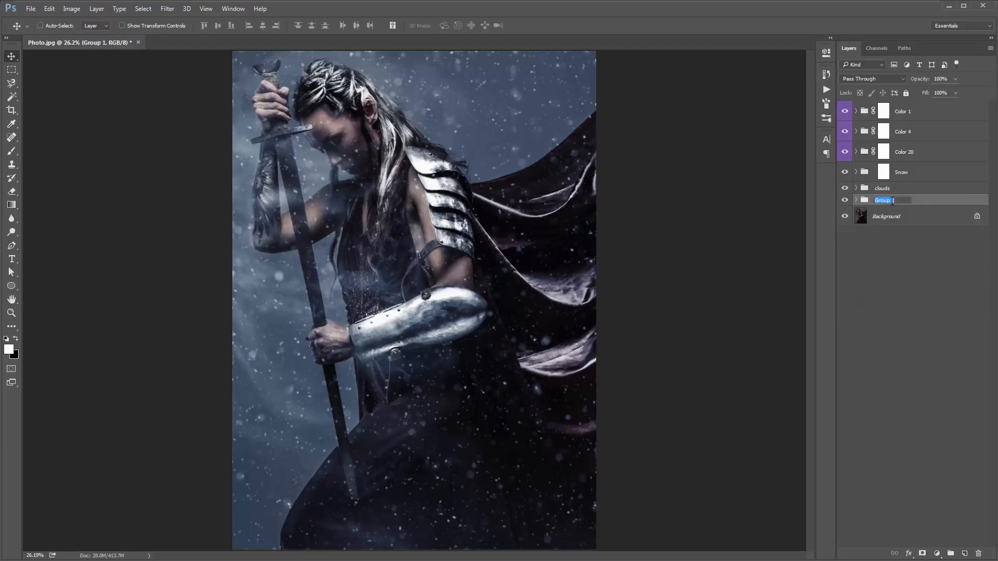
pyautogui.write('painted snow')
pyautogui.press('Return')
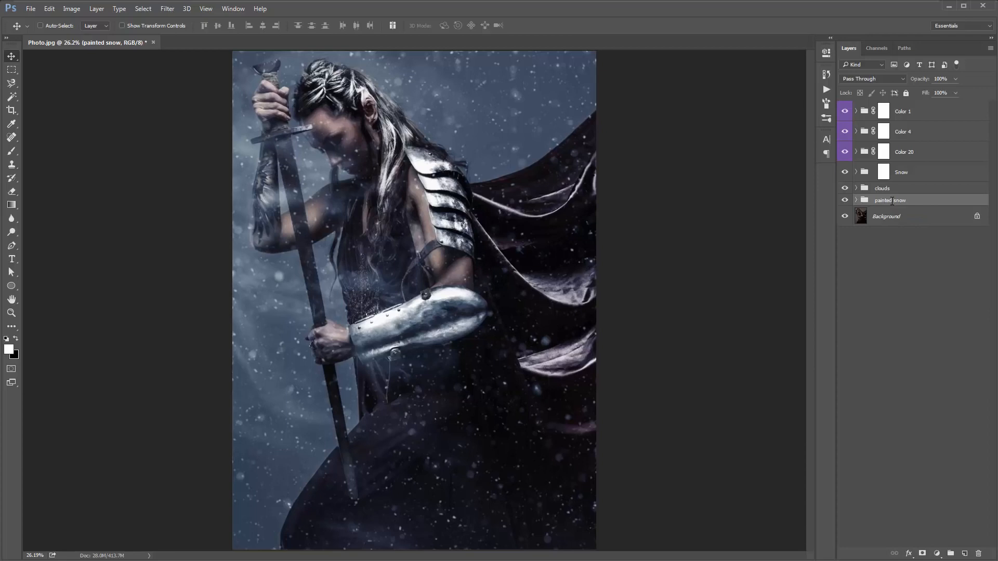
pyautogui.click(168, 9)
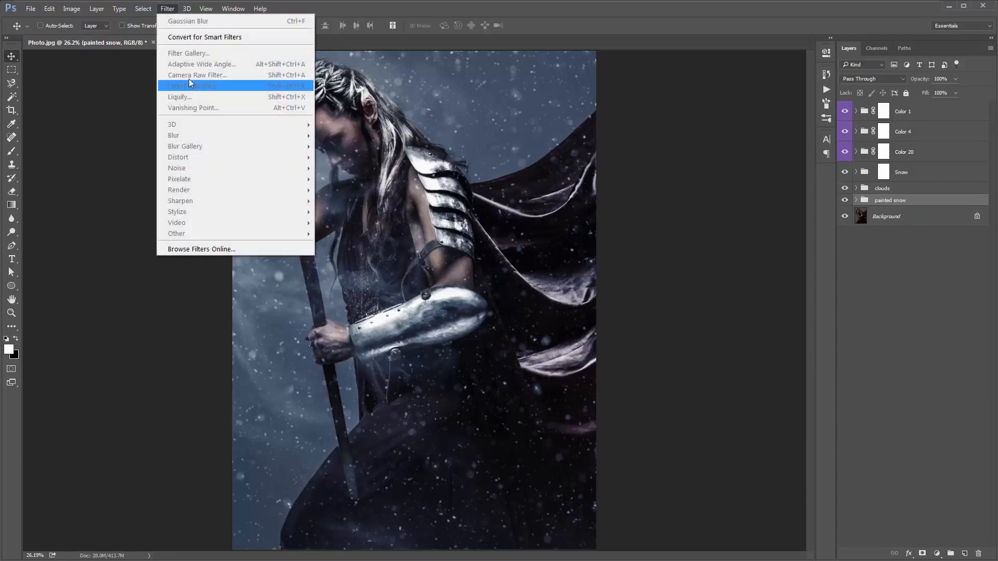
pyautogui.press('Escape')
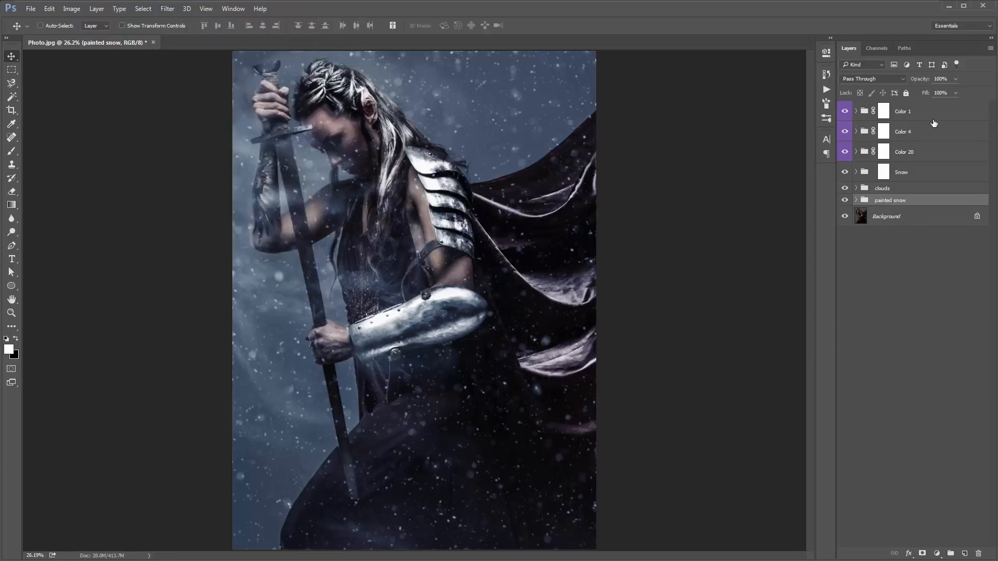
pyautogui.click(920, 121)
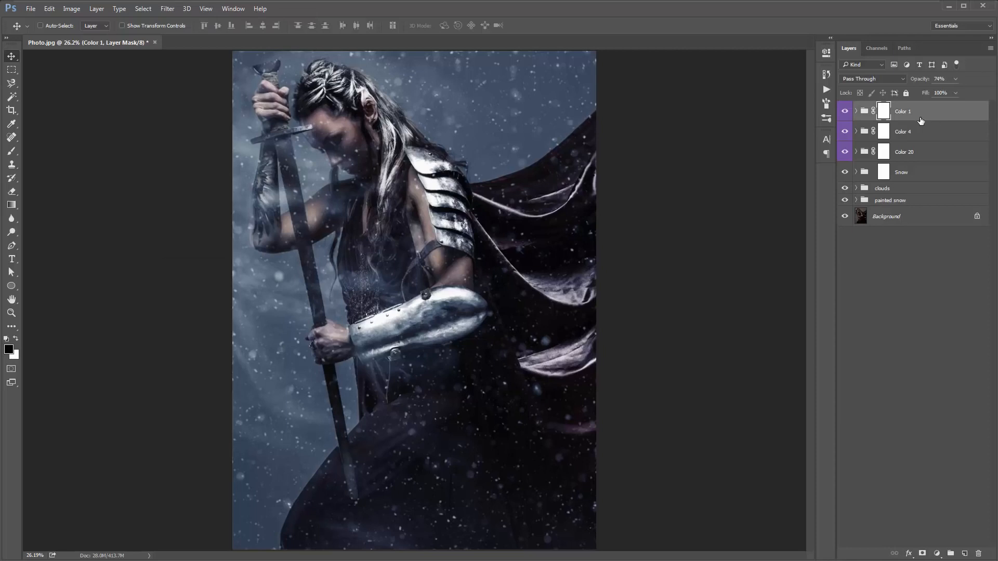
pyautogui.click(142, 8)
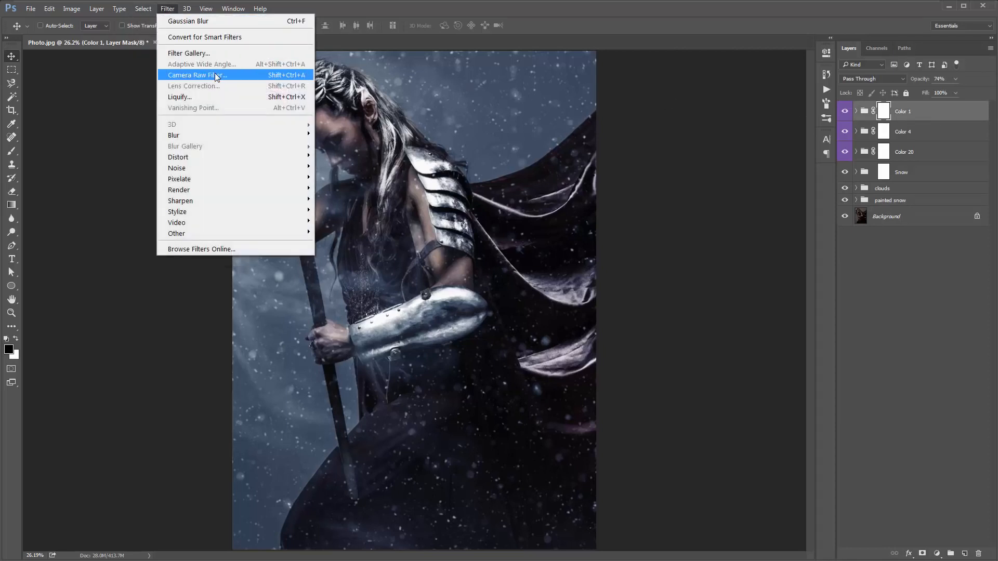
pyautogui.click(229, 76)
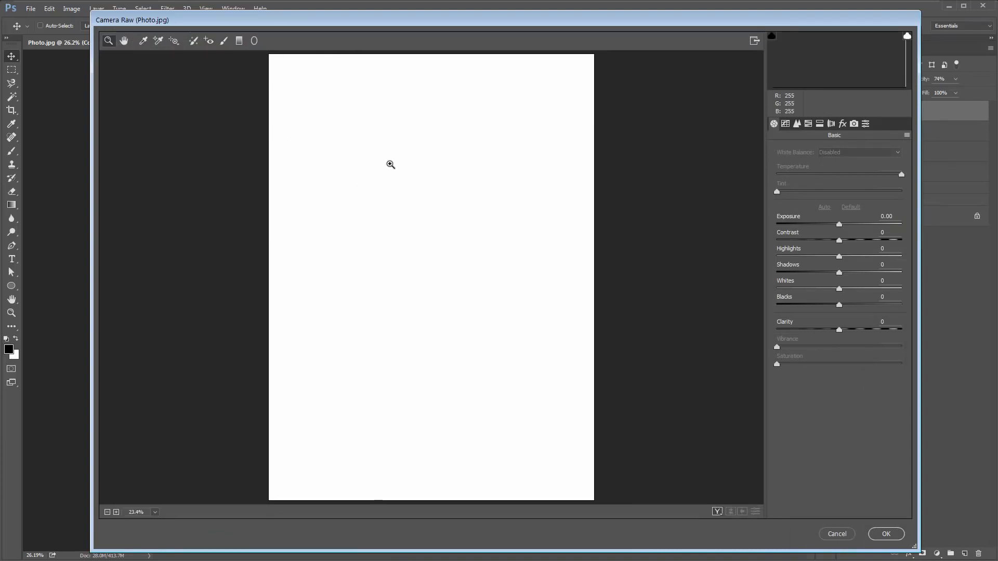
pyautogui.click(843, 533)
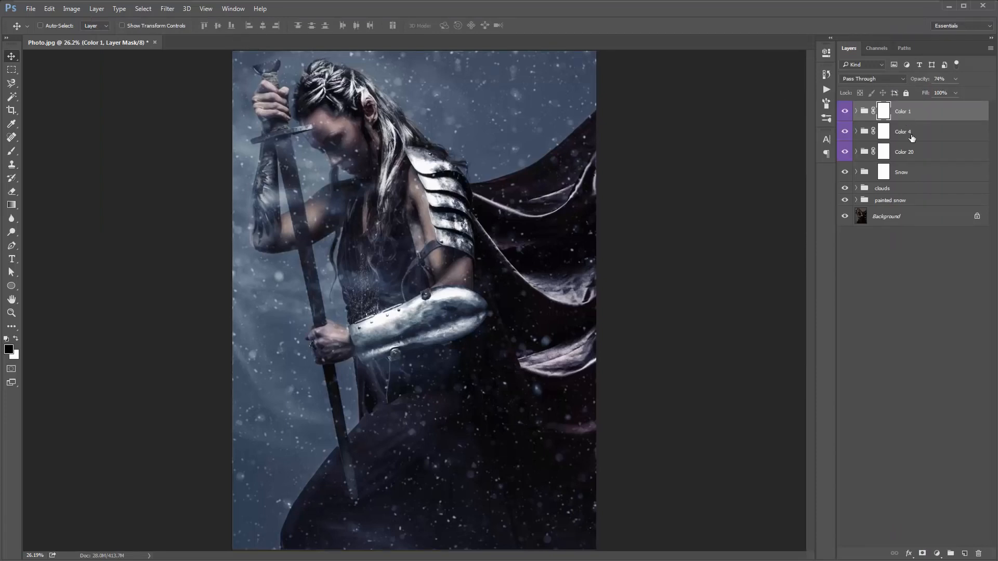
pyautogui.click(857, 188)
pyautogui.click(919, 210)
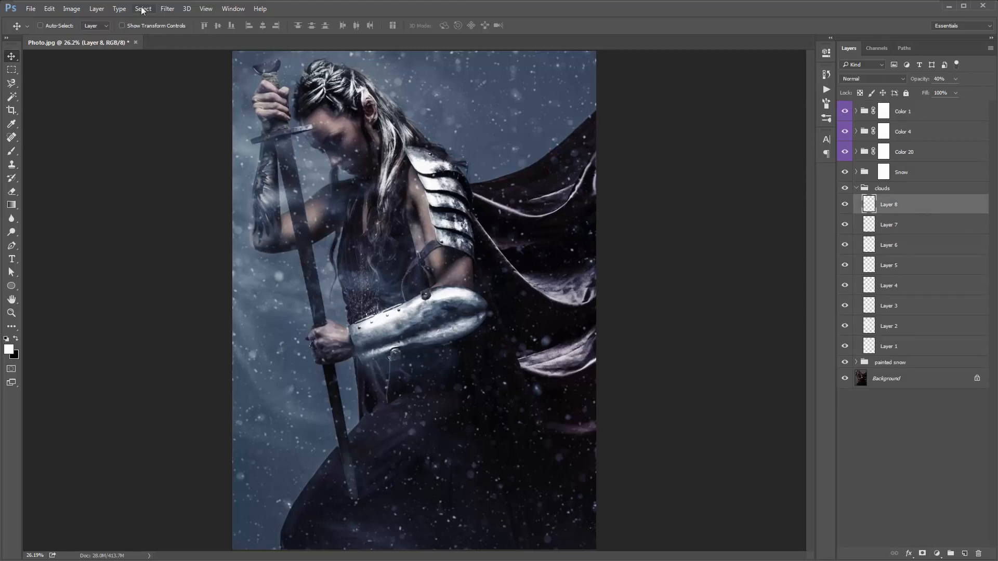
pyautogui.click(167, 9)
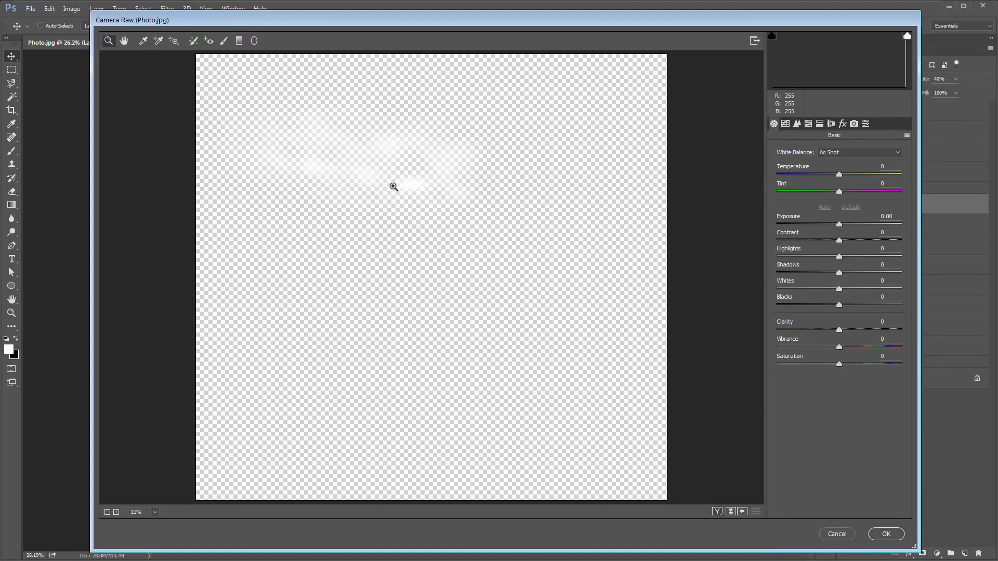
pyautogui.click(840, 536)
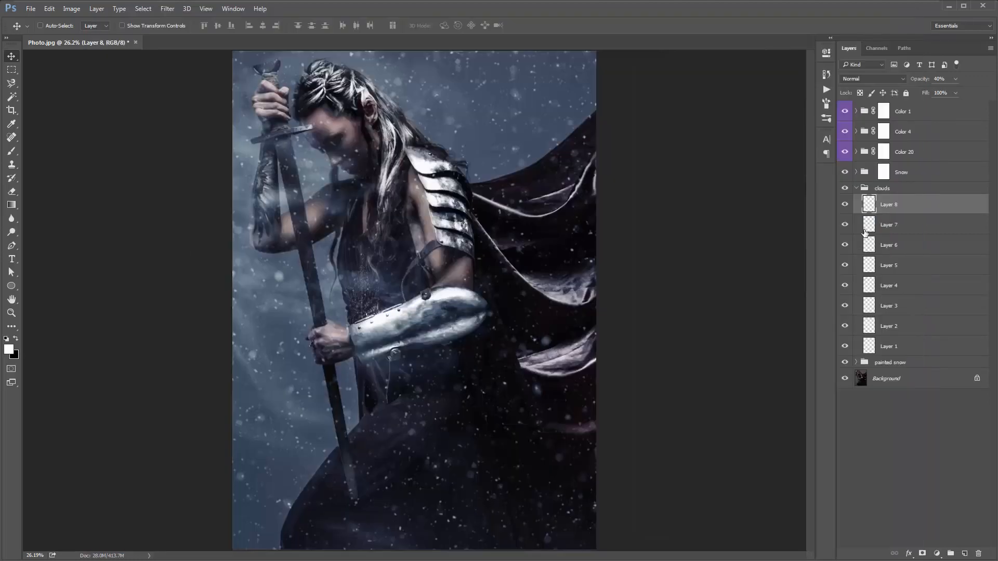
pyautogui.click(856, 188)
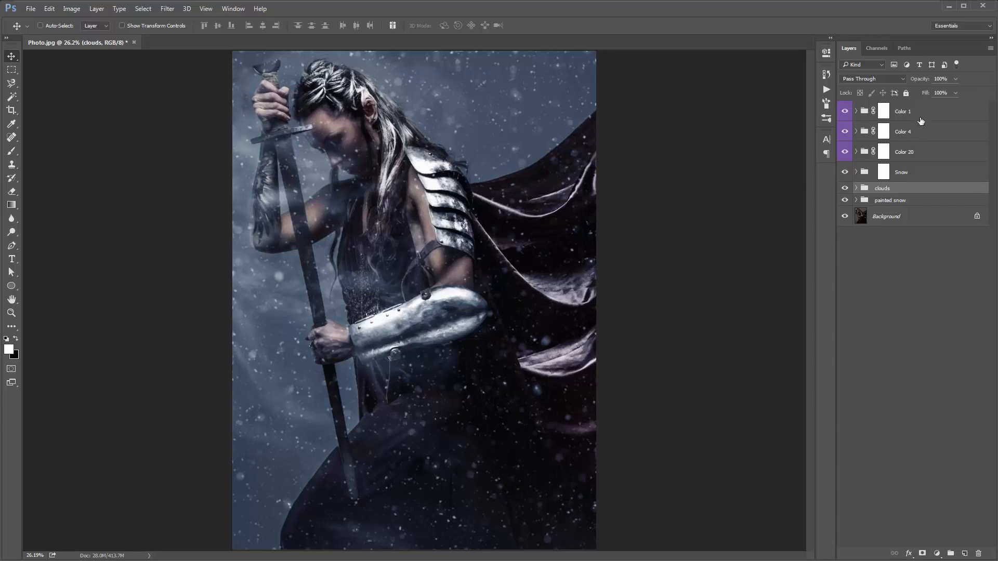
# Step: Stamp all visible layers into a new merged layer above the Color 1 group, keeping it aligned with the original image
pyautogui.click(921, 120)
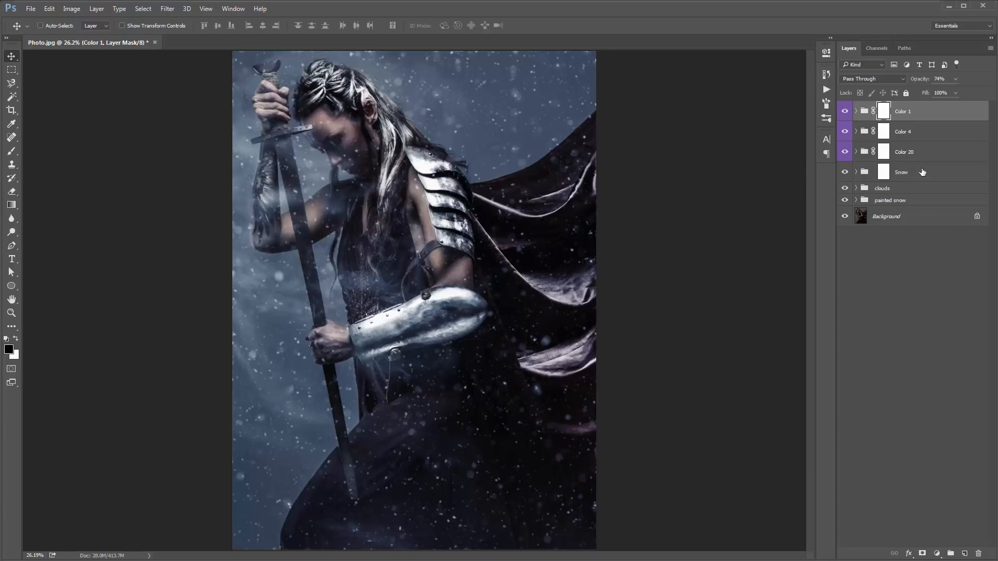
pyautogui.press('ctrl')
pyautogui.hotkey('ctrl', 'shift', 'alt', 'e')
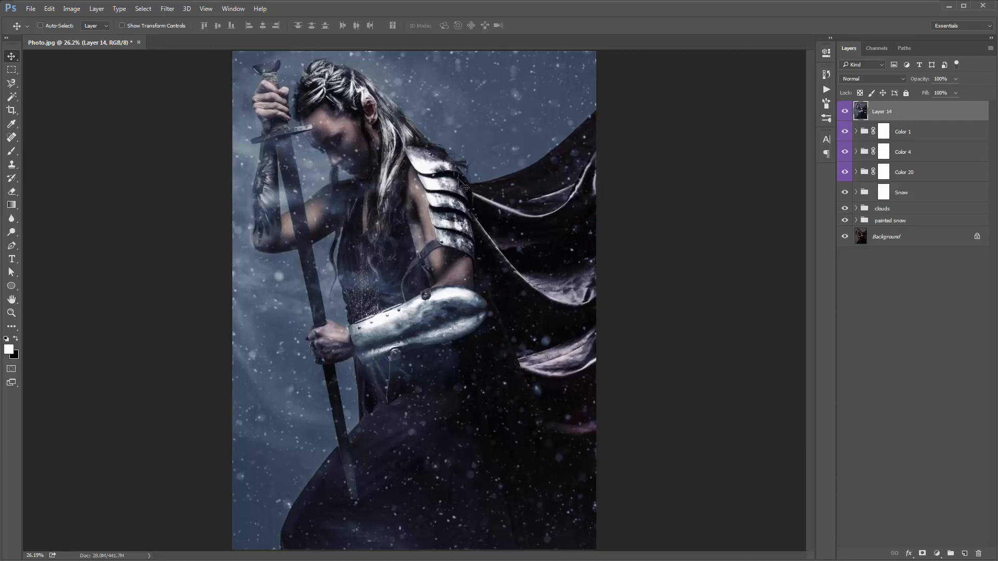
pyautogui.moveTo(460, 183); pyautogui.dragTo(424, 183)
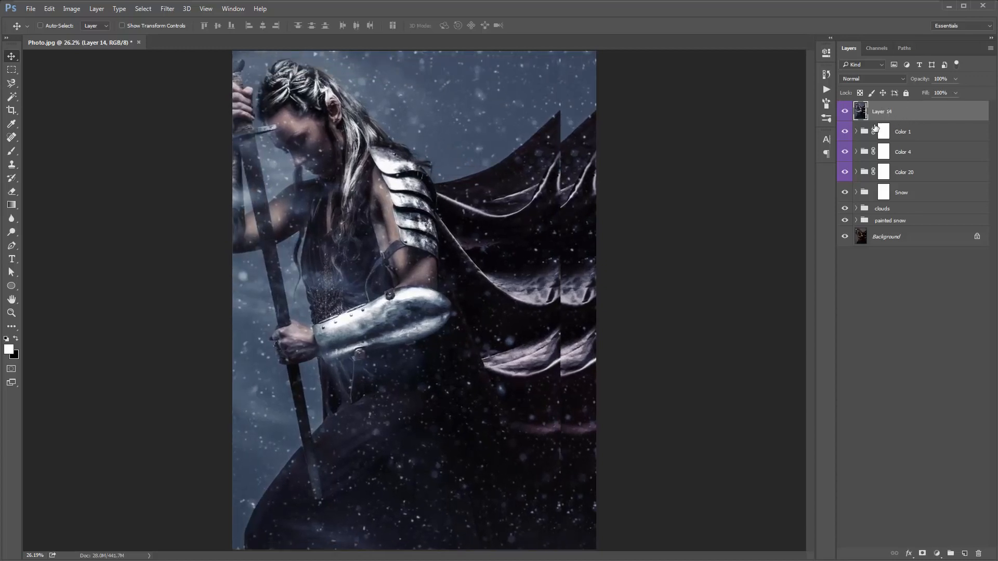
pyautogui.hotkey('ctrl', 'z')
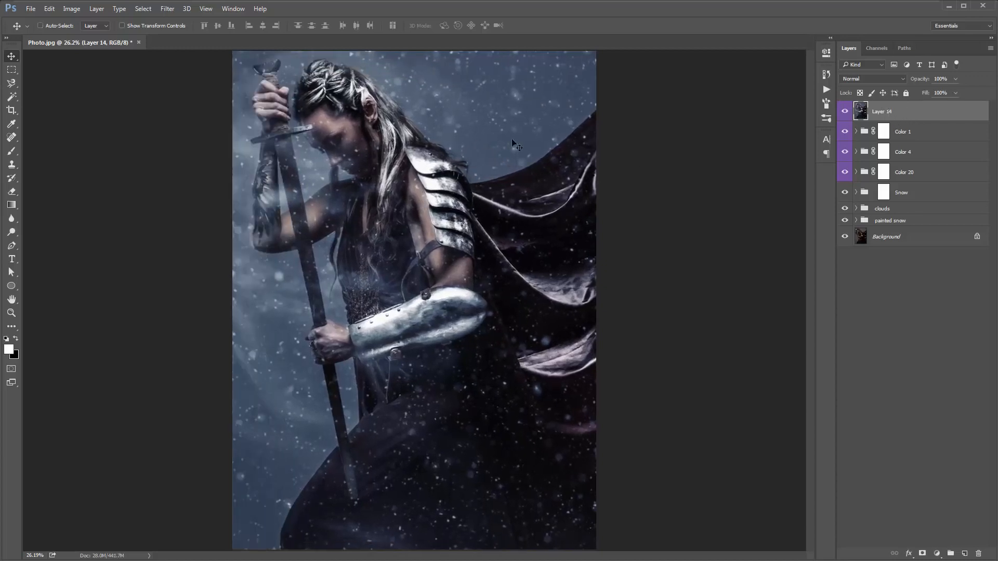
# Step: Open the merged layer in the Camera Raw Filter and set Temperature to -6 and Exposure to +0.30
pyautogui.click(163, 9)
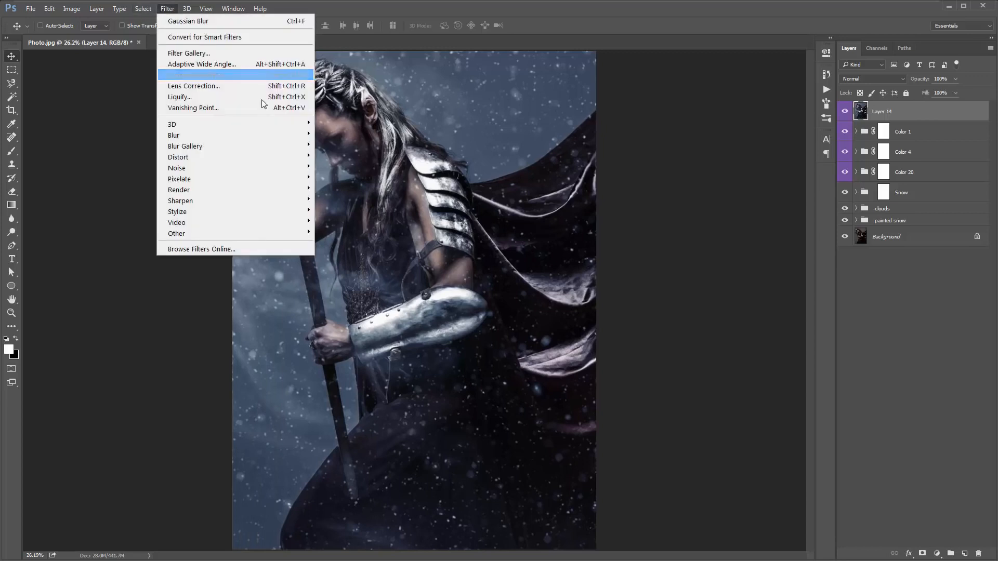
pyautogui.hotkey('ctrl', 'shift', 'a')
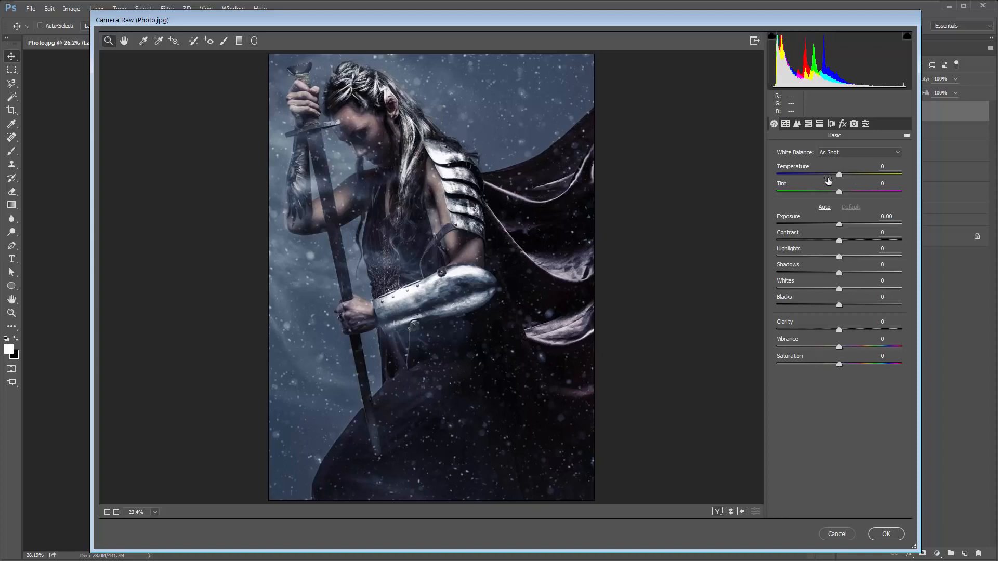
pyautogui.moveTo(838, 175)
pyautogui.mouseDown()
pyautogui.moveTo(873, 180)
pyautogui.moveTo(836, 179)
pyautogui.mouseUp()
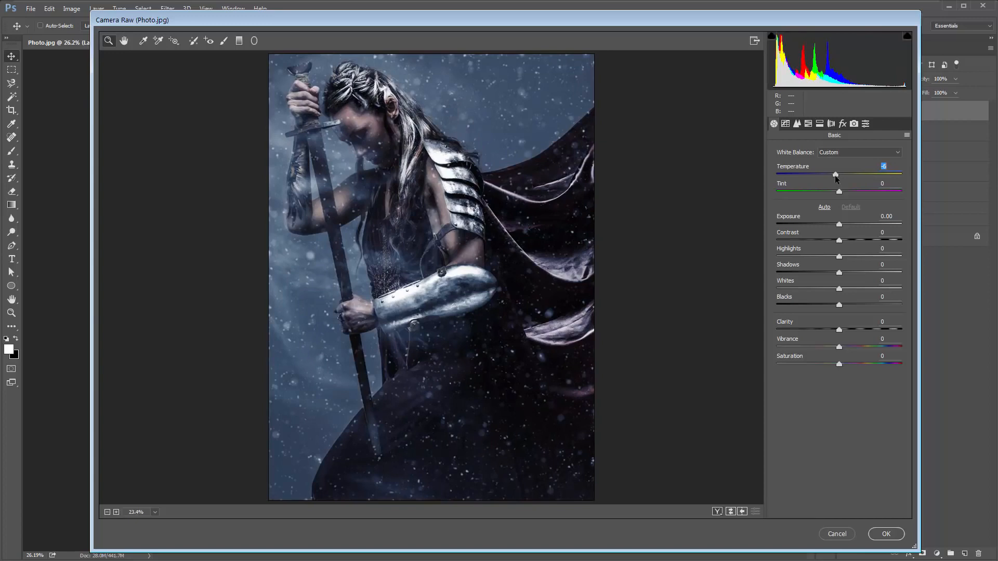
pyautogui.moveTo(839, 224)
pyautogui.mouseDown()
pyautogui.moveTo(828, 221)
pyautogui.moveTo(845, 226)
pyautogui.mouseUp()
pyautogui.doubleClick(841, 224)
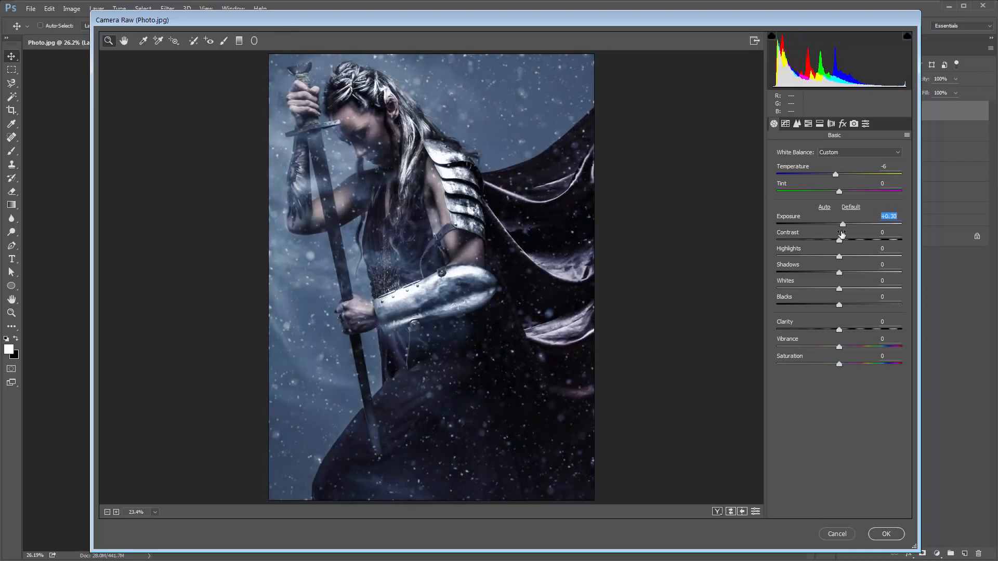
# Step: Set Contrast to -1 and Blacks to +22 in the basic adjustments, leaving Highlights, Shadows and Whites at 0
pyautogui.moveTo(842, 240); pyautogui.dragTo(852, 275)
pyautogui.doubleClick(814, 256)
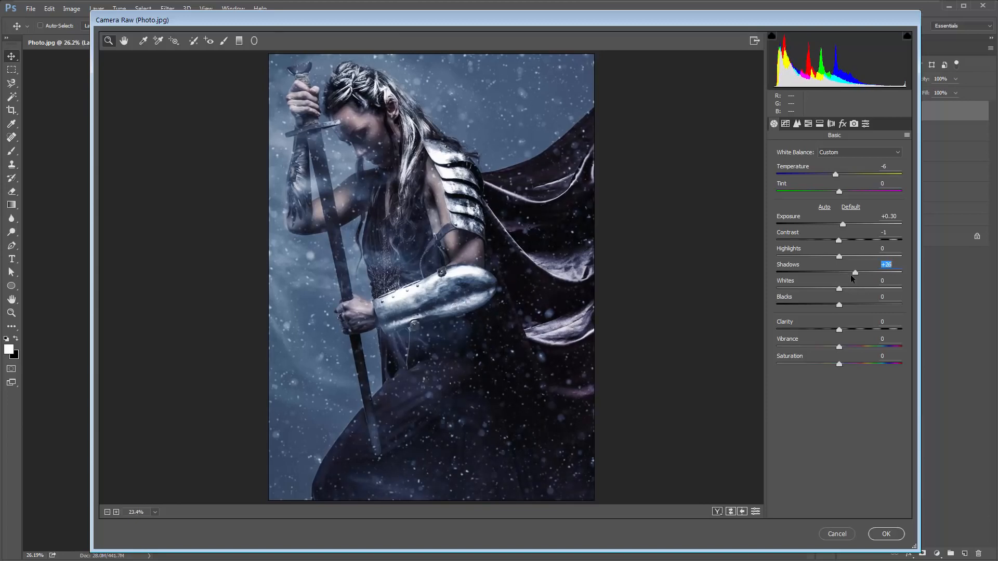
pyautogui.doubleClick(851, 274)
pyautogui.moveTo(838, 289); pyautogui.dragTo(848, 308)
pyautogui.hotkey('ctrl', 'z')
pyautogui.hotkey('ctrl', 'z')
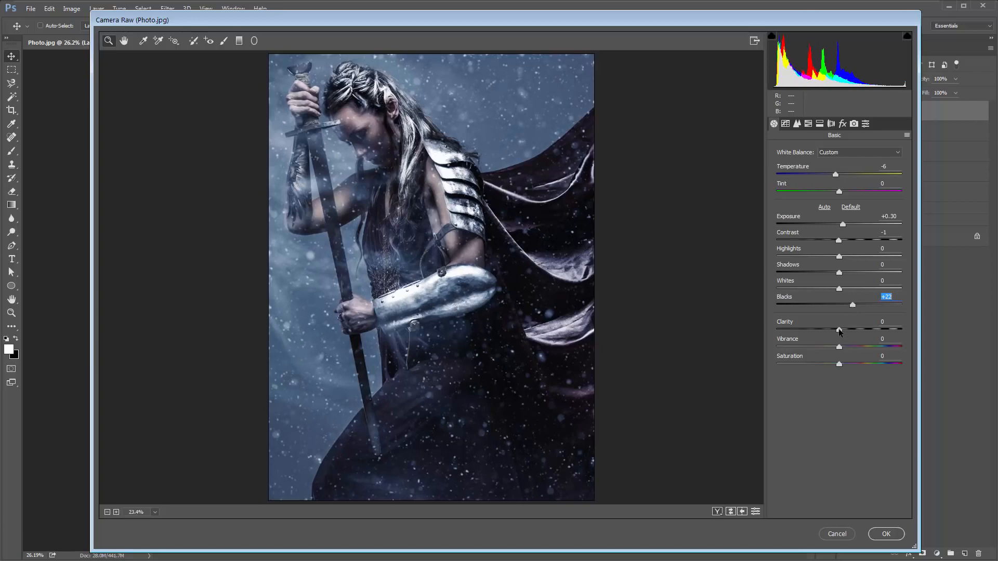
# Step: Test extreme positive and negative Clarity, settle on +17, and reduce Saturation to -8
pyautogui.moveTo(839, 331); pyautogui.dragTo(916, 338)
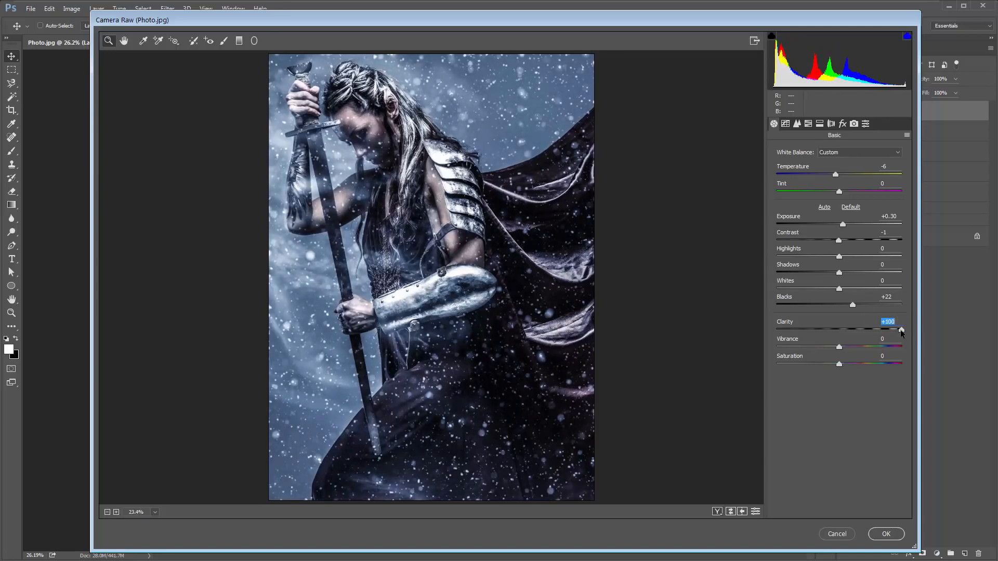
pyautogui.moveTo(901, 330); pyautogui.dragTo(779, 329)
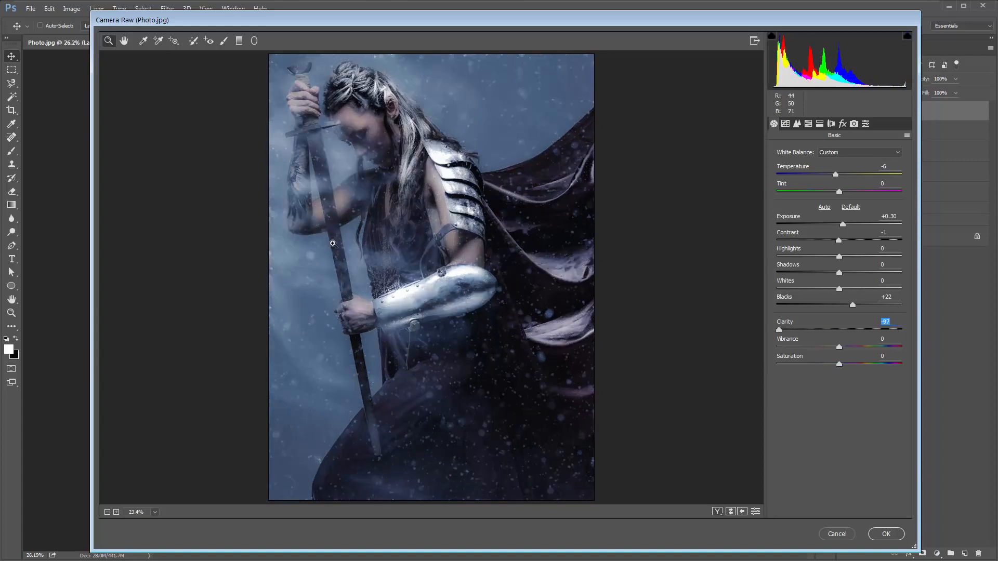
pyautogui.doubleClick(839, 330)
pyautogui.moveTo(840, 331); pyautogui.dragTo(834, 364)
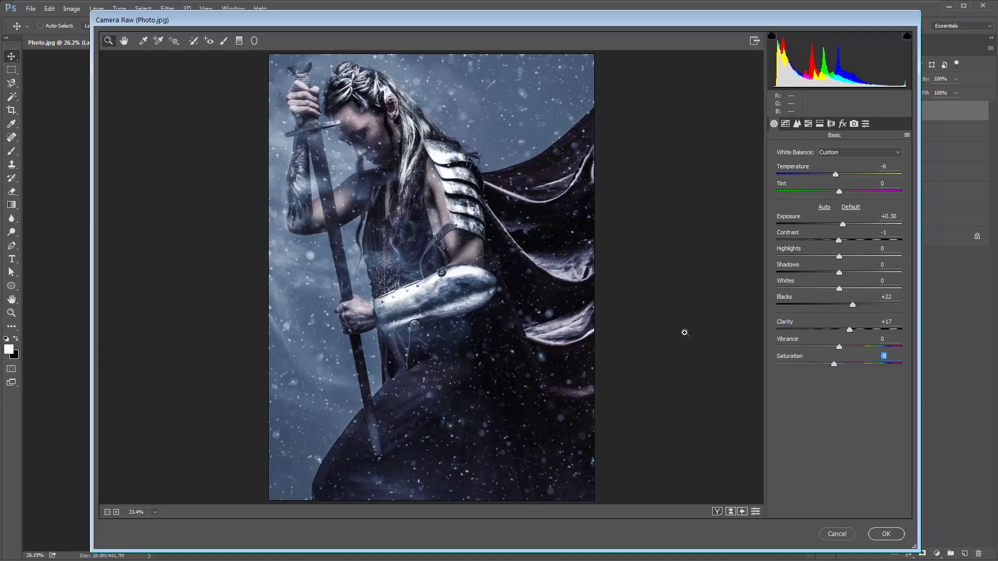
# Step: Compare the image before and after the Camera Raw adjustments in the side-by-side, split and stacked views
pyautogui.press('q')
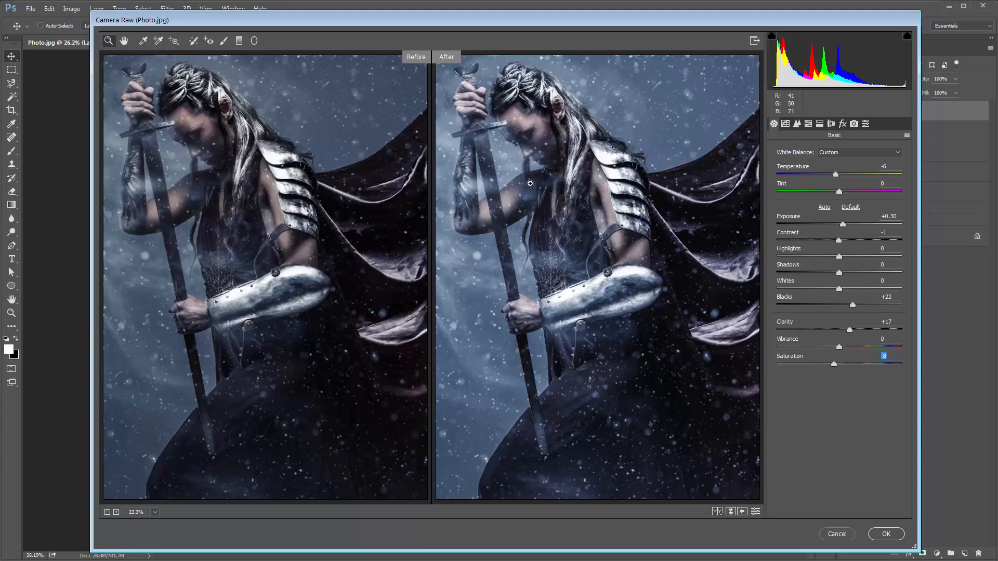
pyautogui.press('q')
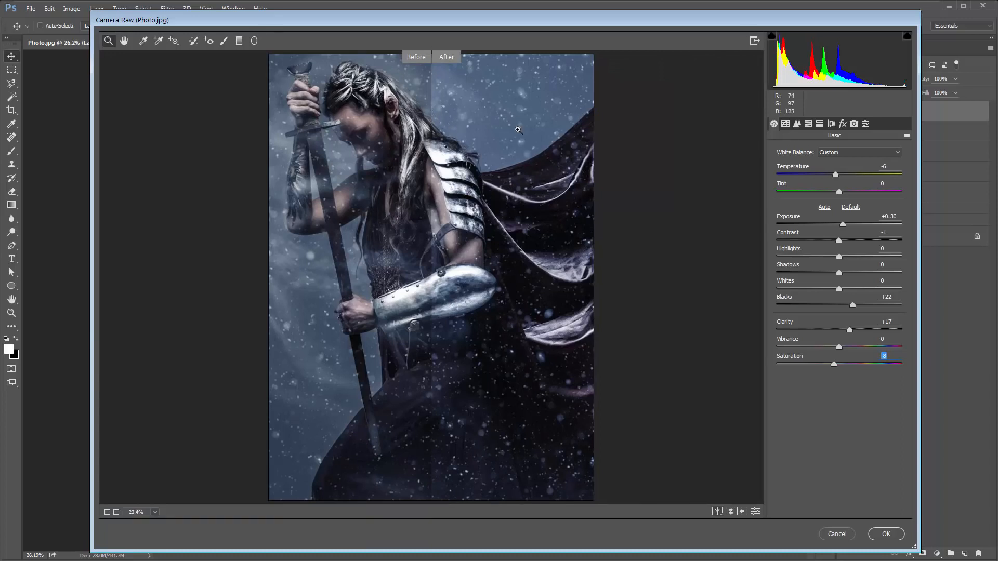
pyautogui.press('q')
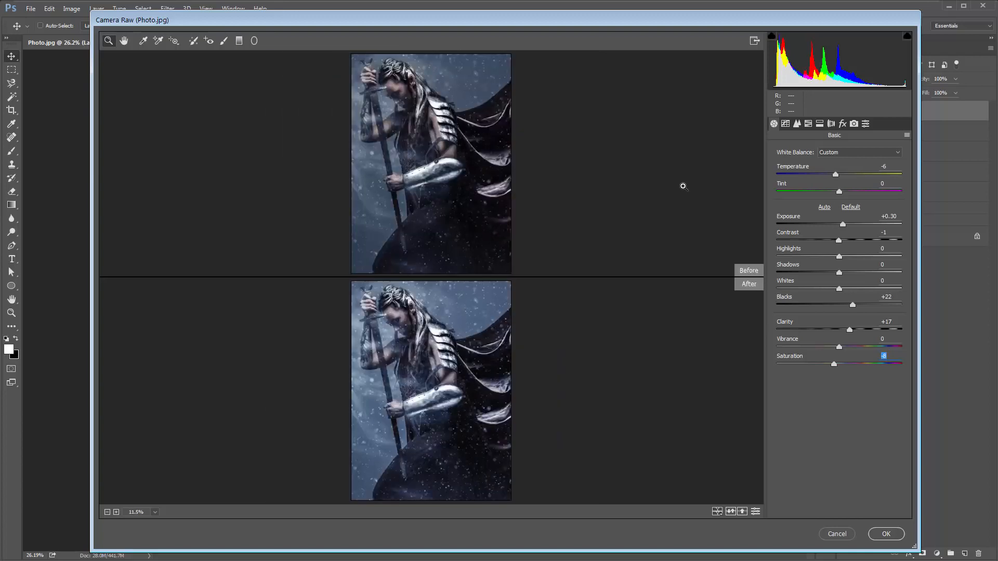
pyautogui.press('q')
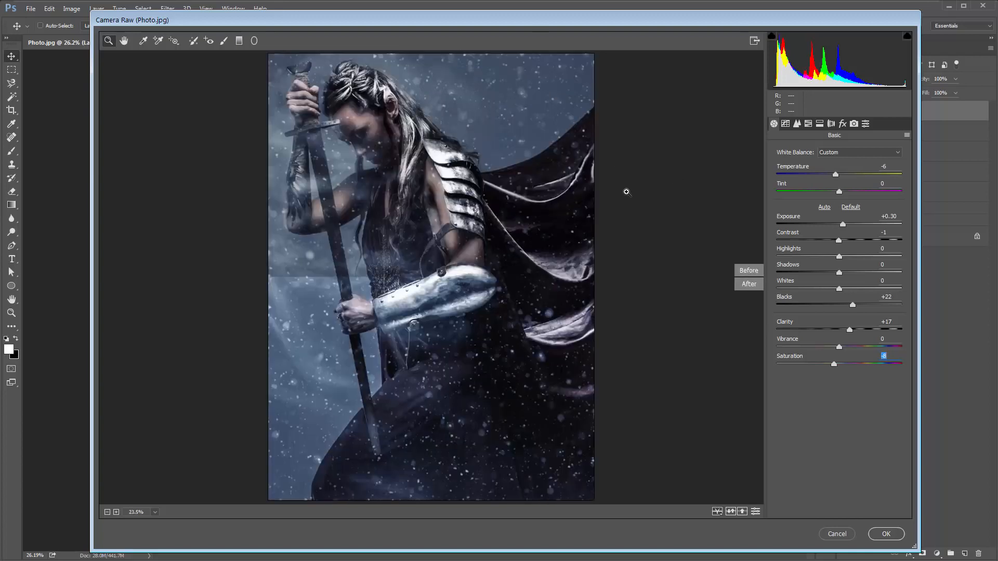
pyautogui.press('q')
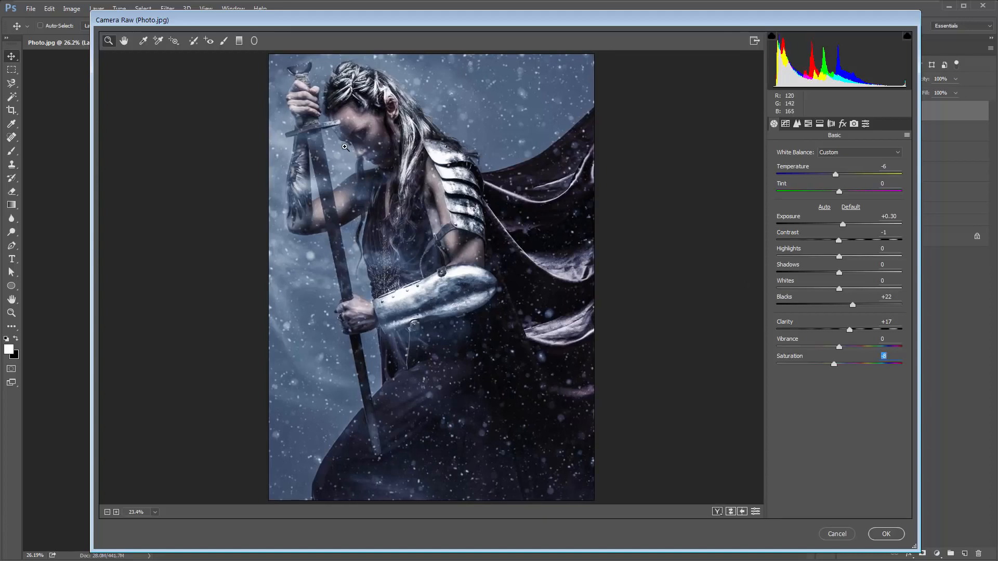
# Step: Adjust the parametric tone curve with Highlights at -1, Lights at +18 and Darks at +18, keeping Shadows near 0
pyautogui.click(785, 125)
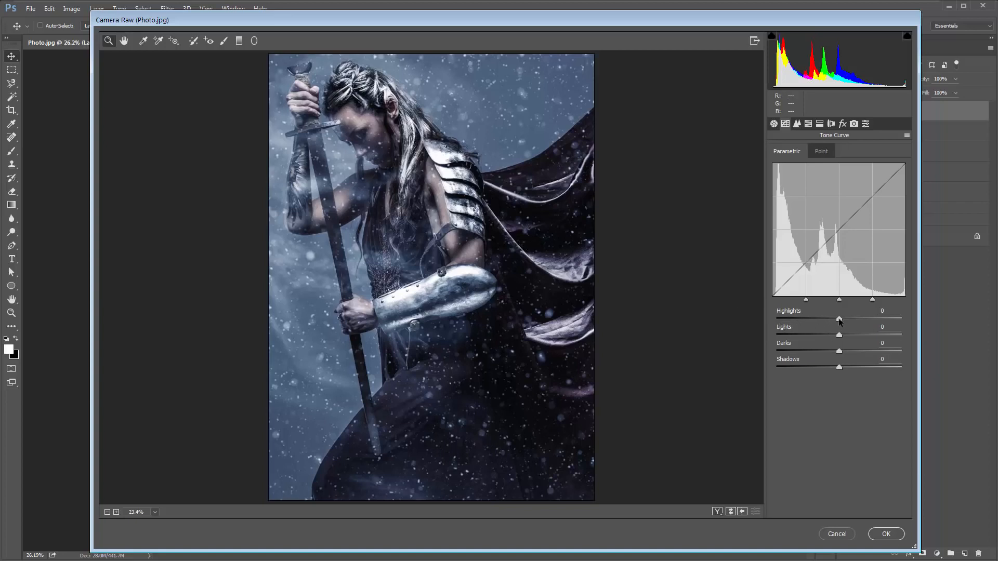
pyautogui.moveTo(838, 319)
pyautogui.mouseDown()
pyautogui.moveTo(889, 320)
pyautogui.moveTo(829, 315)
pyautogui.moveTo(871, 310)
pyautogui.moveTo(837, 318)
pyautogui.moveTo(841, 351)
pyautogui.moveTo(853, 351)
pyautogui.moveTo(842, 351)
pyautogui.moveTo(850, 333)
pyautogui.mouseUp()
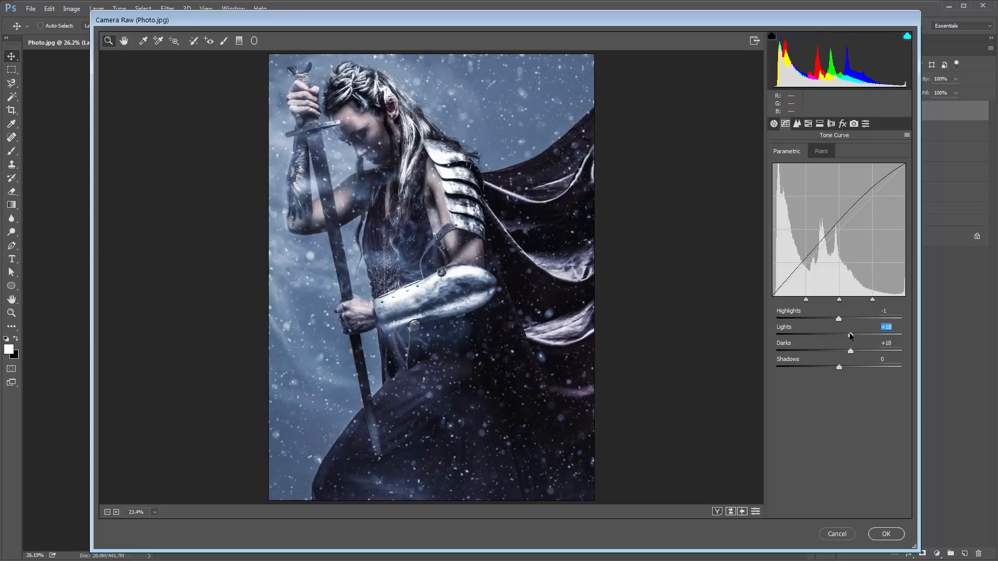
pyautogui.moveTo(839, 367)
pyautogui.mouseDown()
pyautogui.moveTo(849, 367)
pyautogui.moveTo(839, 368)
pyautogui.mouseUp()
# Step: Try a stronger negative Dehaze, settle on an amount of -3, and return to the basic adjustments
pyautogui.click(797, 125)
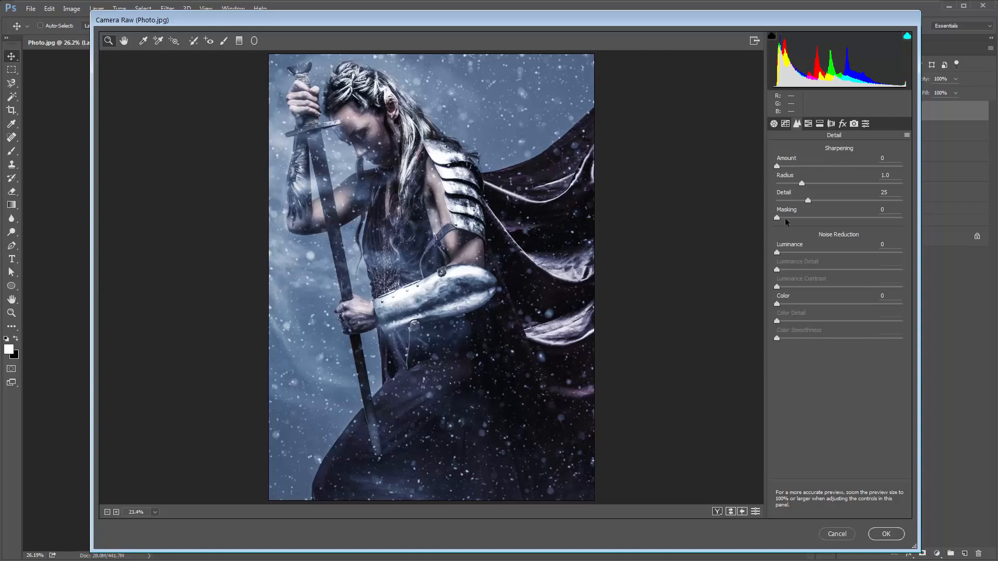
pyautogui.click(843, 125)
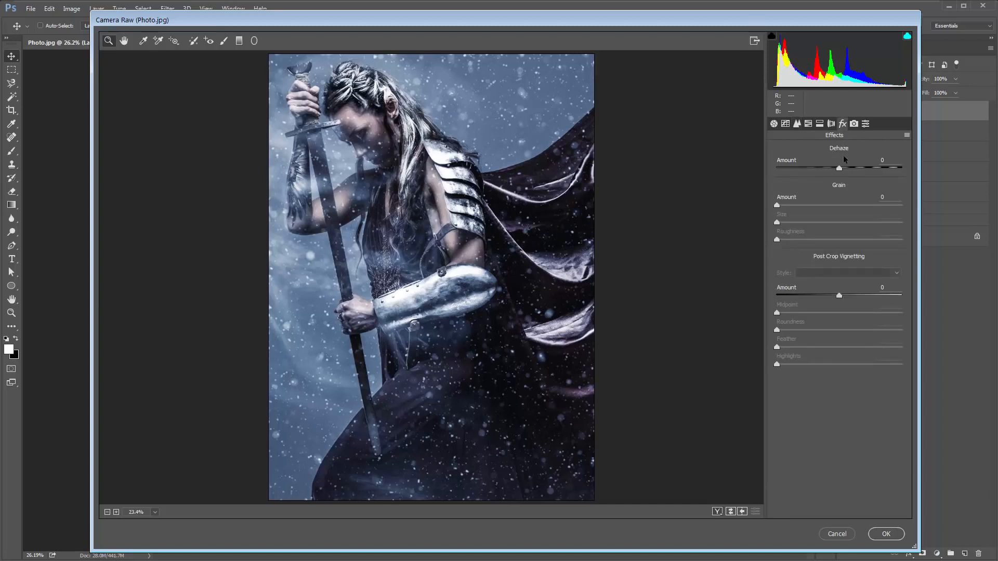
pyautogui.moveTo(839, 168); pyautogui.dragTo(828, 168)
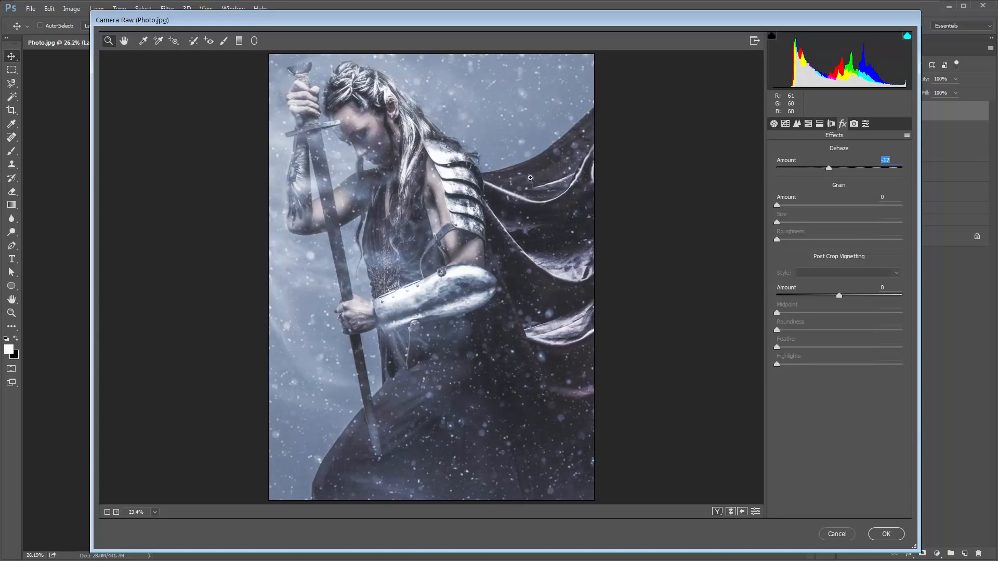
pyautogui.moveTo(830, 169)
pyautogui.mouseDown()
pyautogui.moveTo(874, 182)
pyautogui.moveTo(841, 181)
pyautogui.mouseUp()
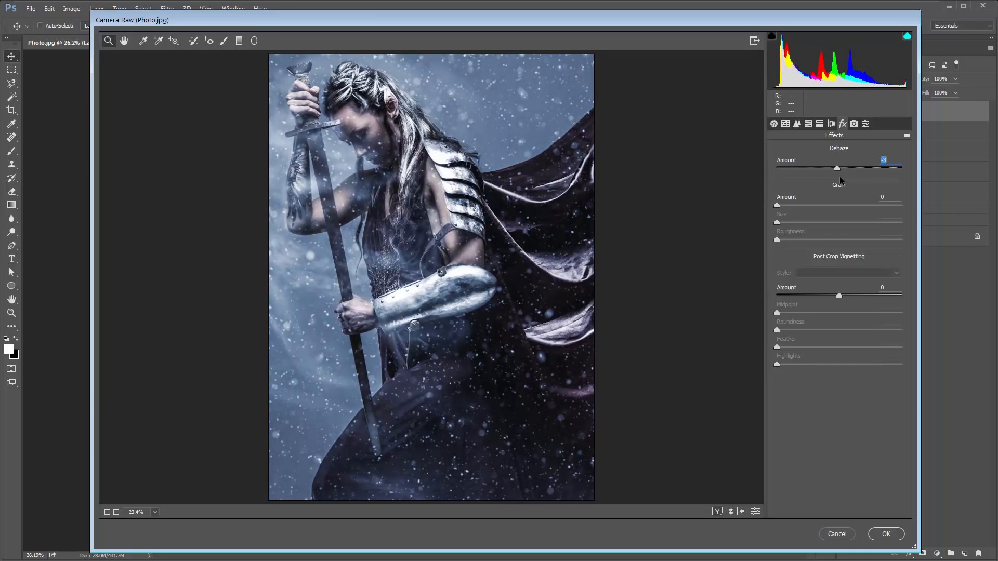
pyautogui.click(774, 125)
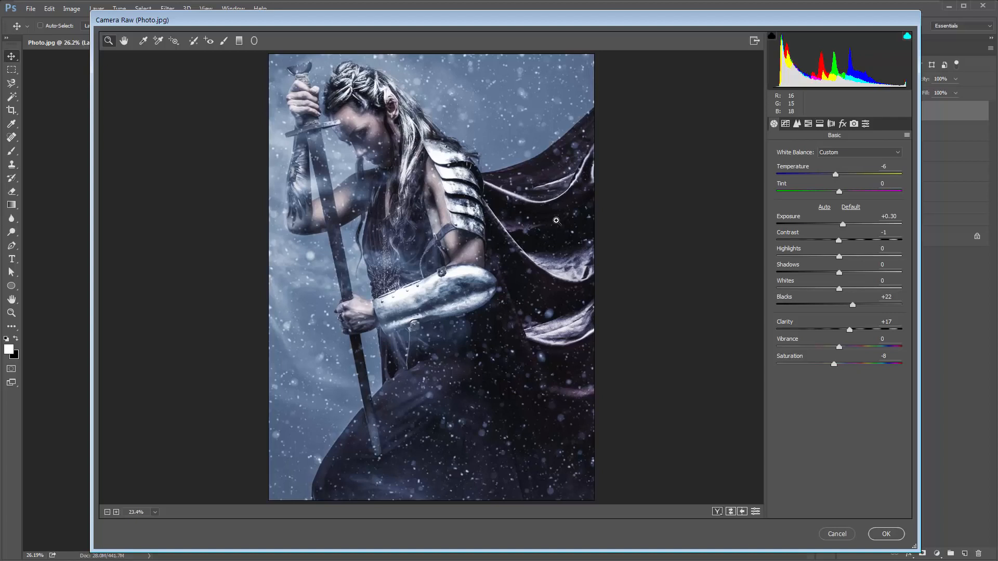
# Step: Add a graduated filter from the image's lower-right corner up to the forearm guard, with Exposure -0.05 and Contrast 0
pyautogui.hotkey('ctrl', '-')
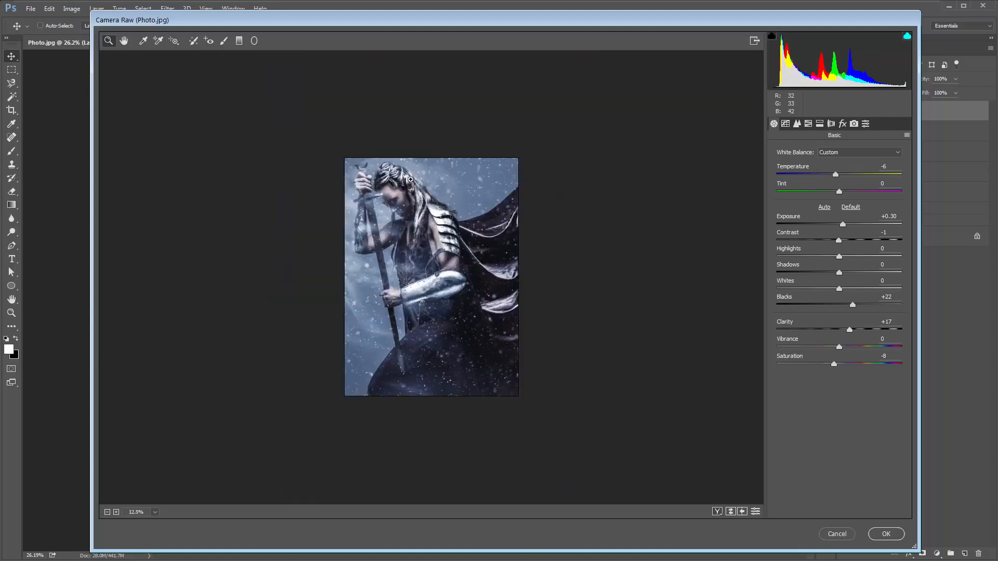
pyautogui.click(239, 42)
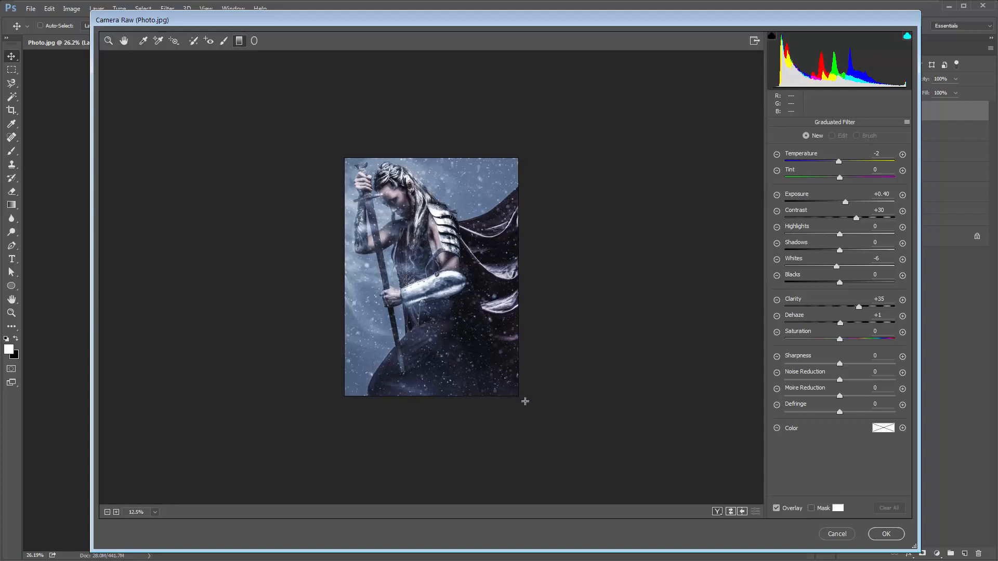
pyautogui.moveTo(524, 402); pyautogui.dragTo(440, 287)
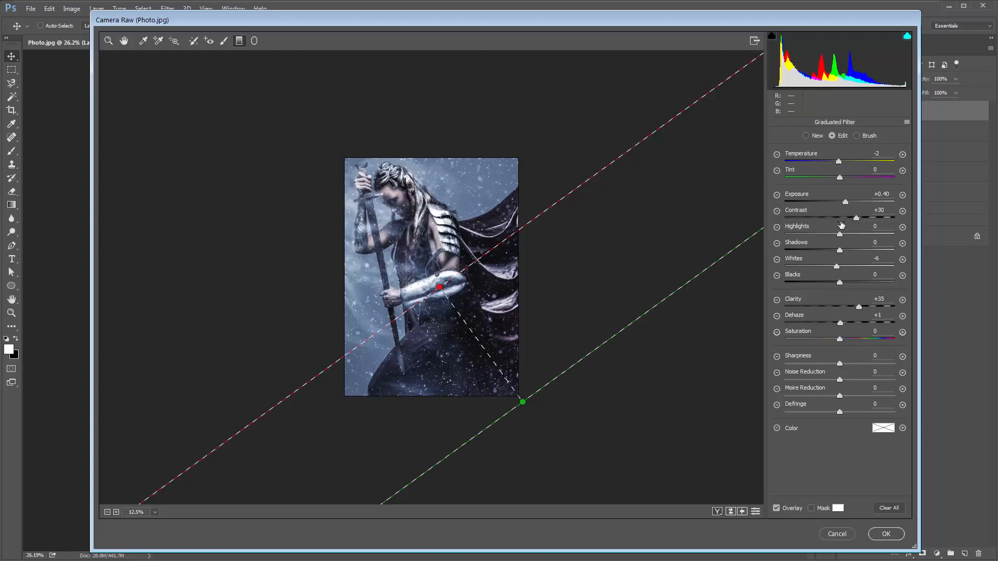
pyautogui.click(840, 218)
pyautogui.click(839, 202)
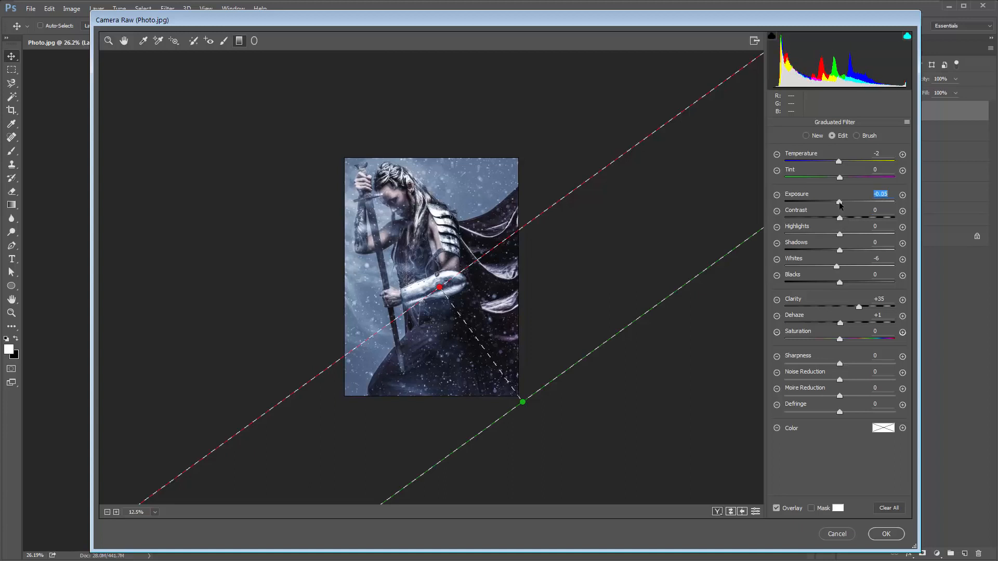
# Step: Test the filter's Temperature at +100, then settle on Temperature +5 and Tint +1
pyautogui.moveTo(839, 161); pyautogui.dragTo(907, 167)
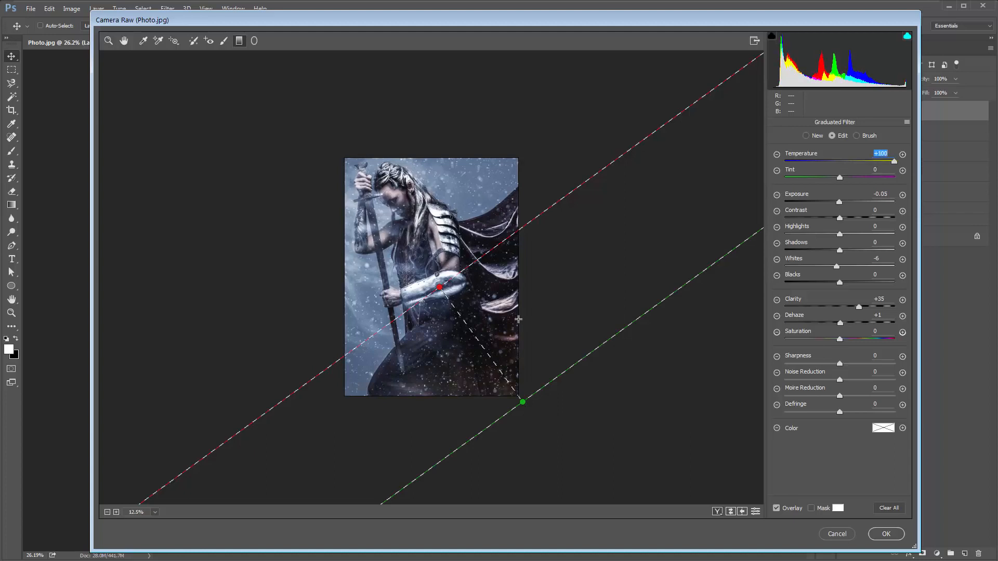
pyautogui.scroll(3, 519, 319)
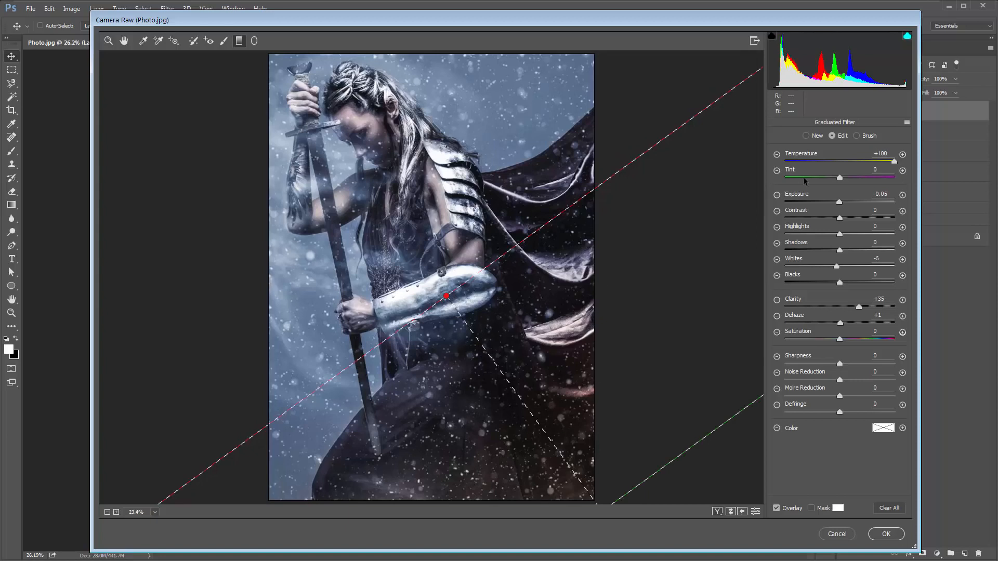
pyautogui.moveTo(839, 176); pyautogui.dragTo(839, 176)
pyautogui.moveTo(894, 163); pyautogui.dragTo(829, 163)
pyautogui.moveTo(843, 162); pyautogui.dragTo(841, 163)
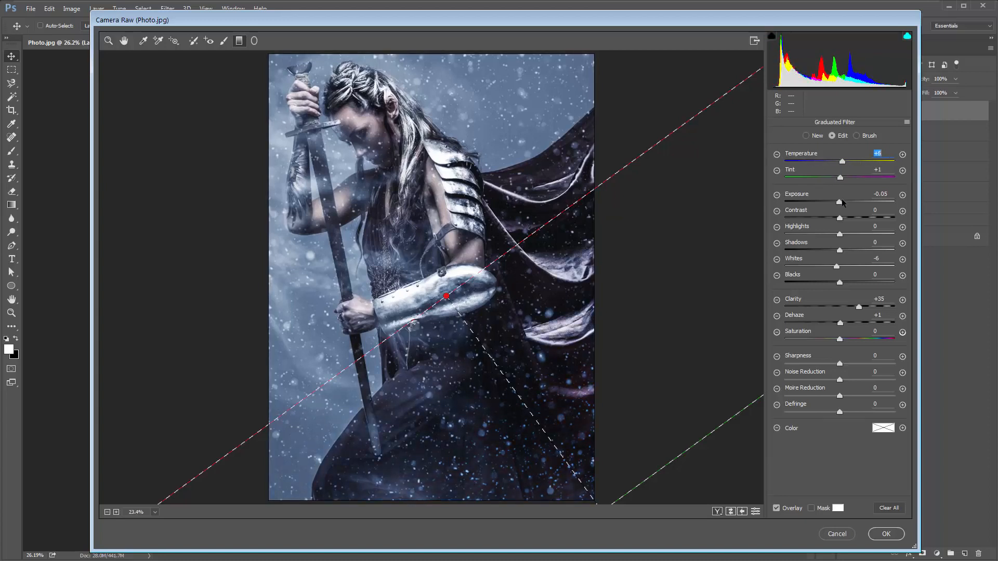
# Step: Test the filter's Exposure at +2.70 and extend its end point up to the warrior's torso
pyautogui.moveTo(839, 202); pyautogui.dragTo(877, 200)
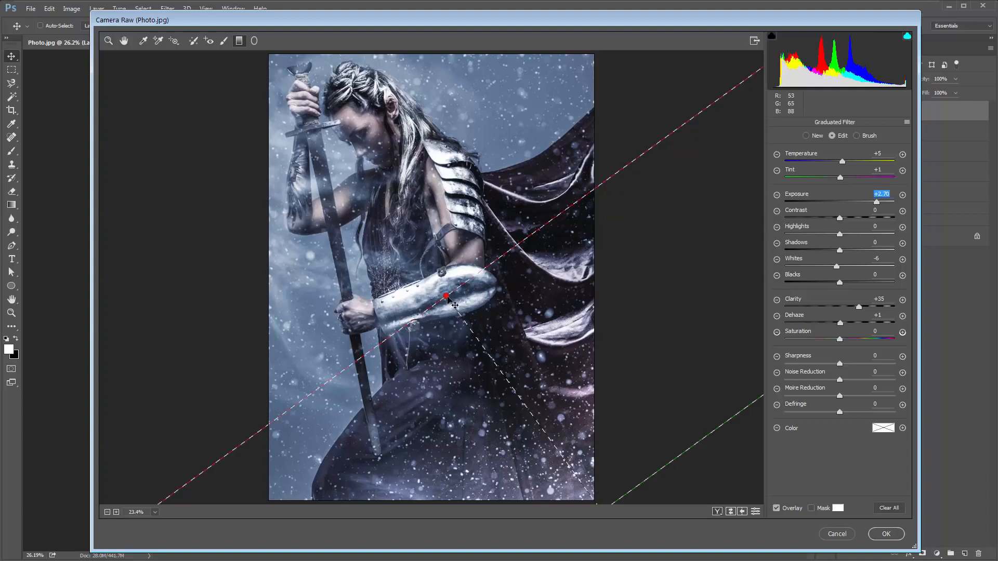
pyautogui.moveTo(445, 297); pyautogui.dragTo(418, 276)
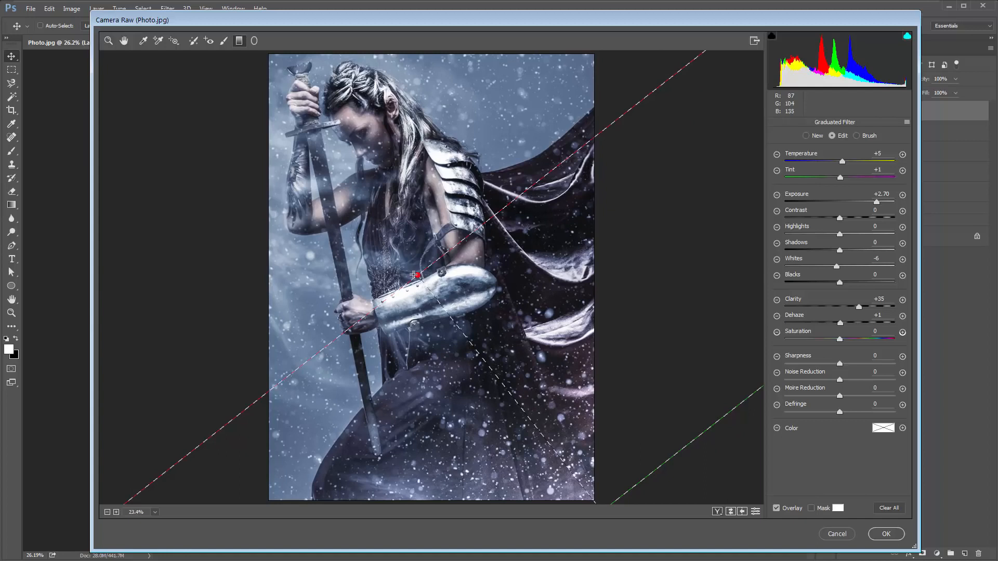
pyautogui.moveTo(425, 283)
pyautogui.mouseDown()
pyautogui.moveTo(412, 265)
pyautogui.moveTo(419, 269)
pyautogui.mouseUp()
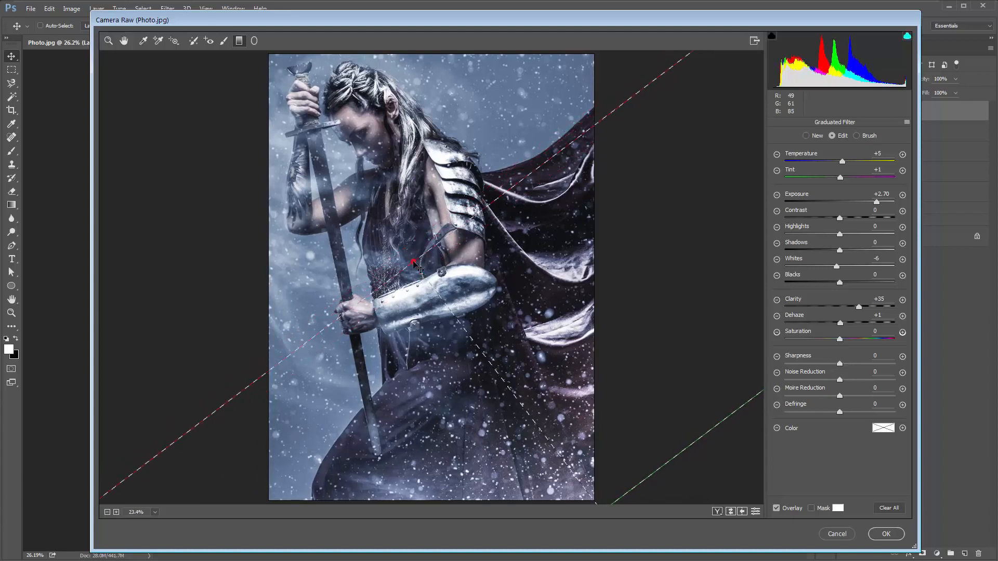
# Step: Darken the filter with Exposure -2.15, Contrast -50 and Whites -72, and add a matching one from the lower-left corner to the waist
pyautogui.moveTo(876, 202); pyautogui.dragTo(812, 218)
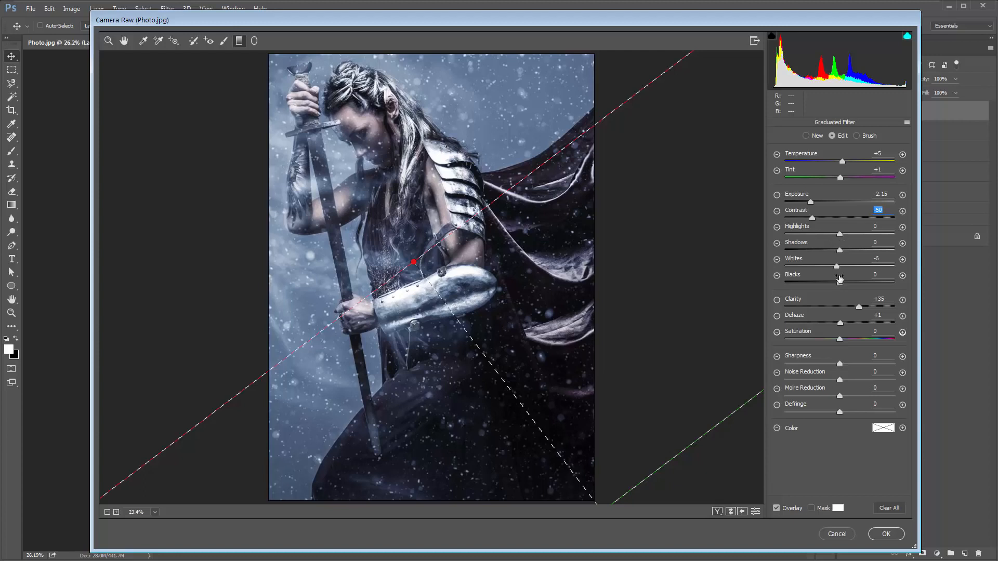
pyautogui.moveTo(837, 266); pyautogui.dragTo(801, 267)
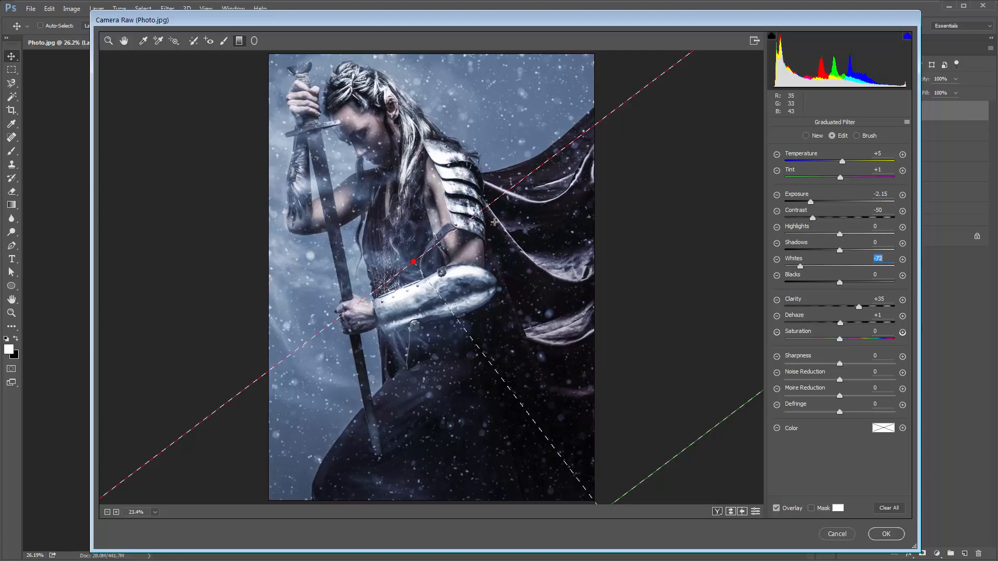
pyautogui.hotkey('ctrl', '-')
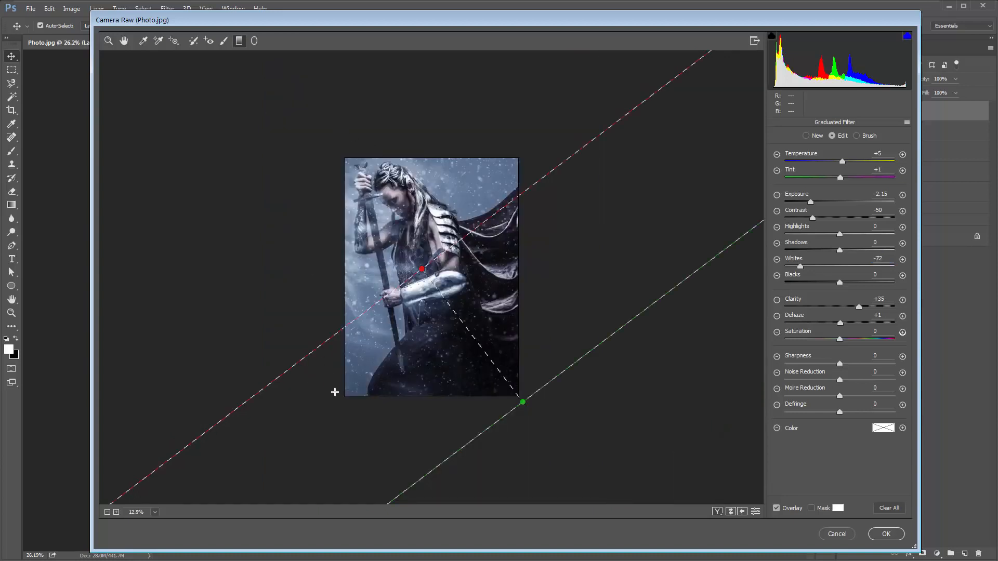
pyautogui.moveTo(329, 406); pyautogui.dragTo(422, 307)
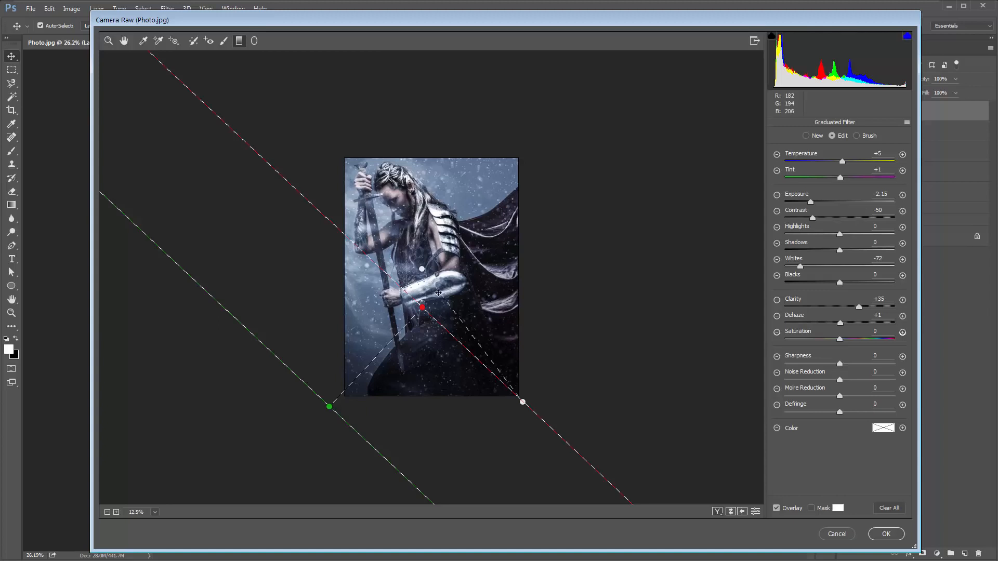
# Step: Reselect the lower-right graduated filter and set its Clarity to +1 and Dehaze to -7
pyautogui.moveTo(421, 270)
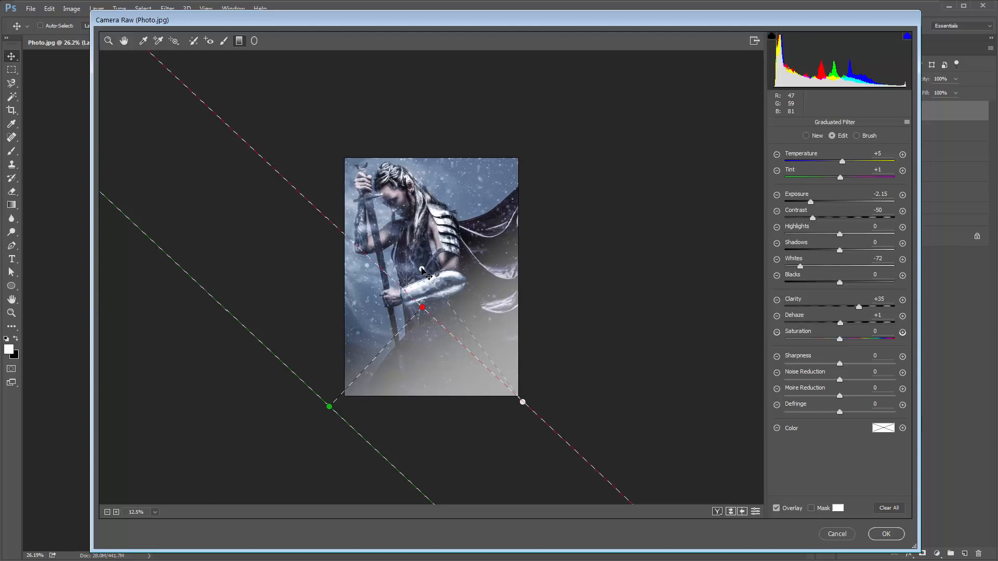
pyautogui.click(422, 270)
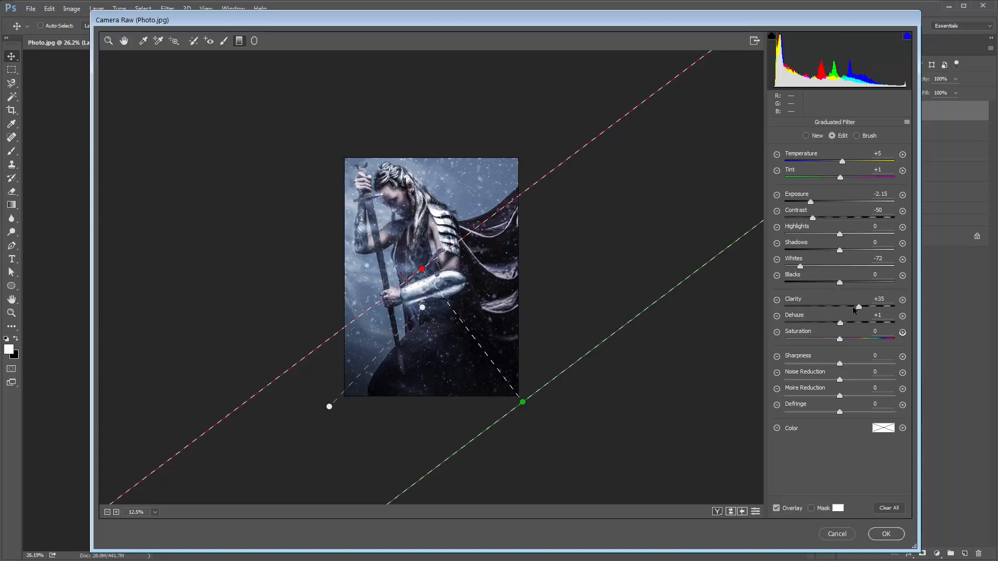
pyautogui.moveTo(840, 321)
pyautogui.mouseDown()
pyautogui.moveTo(846, 306)
pyautogui.moveTo(821, 321)
pyautogui.moveTo(848, 324)
pyautogui.moveTo(835, 323)
pyautogui.mouseUp()
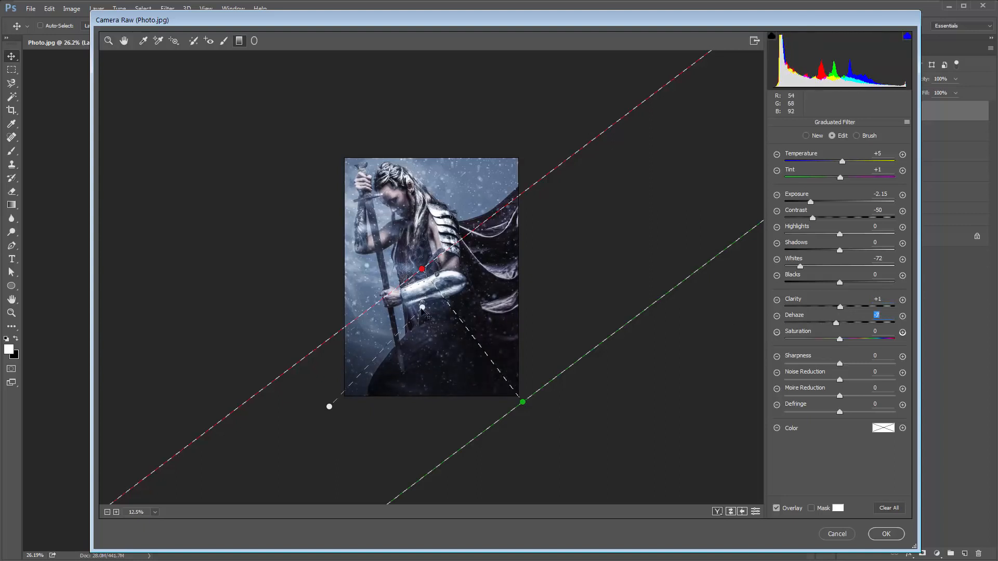
# Step: Soften the lower-left graduated filter with Whites at 0 and Exposure at -1.35
pyautogui.click(422, 308)
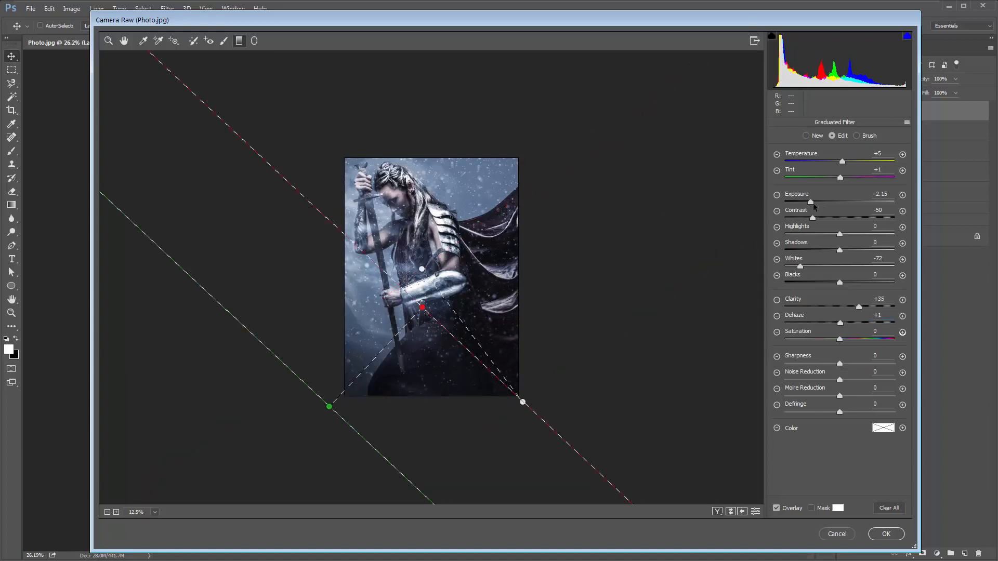
pyautogui.click(840, 266)
pyautogui.moveTo(811, 202)
pyautogui.mouseDown()
pyautogui.moveTo(840, 203)
pyautogui.moveTo(823, 202)
pyautogui.mouseUp()
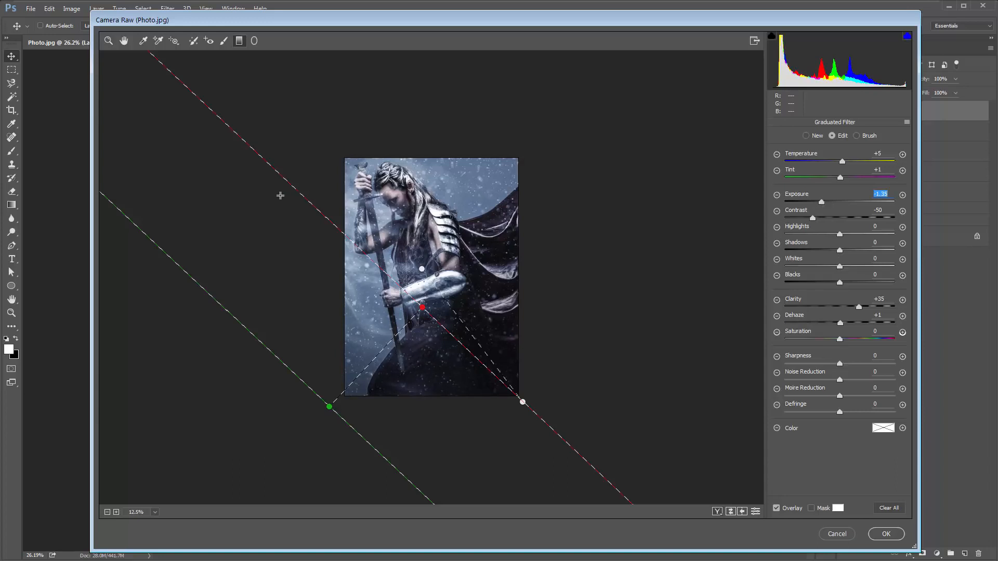
# Step: Add a third graduated filter from beyond the left edge to the shoulder armor, with Exposure +0.70, Contrast +3 and Highlights -18
pyautogui.moveTo(266, 205); pyautogui.dragTo(448, 220)
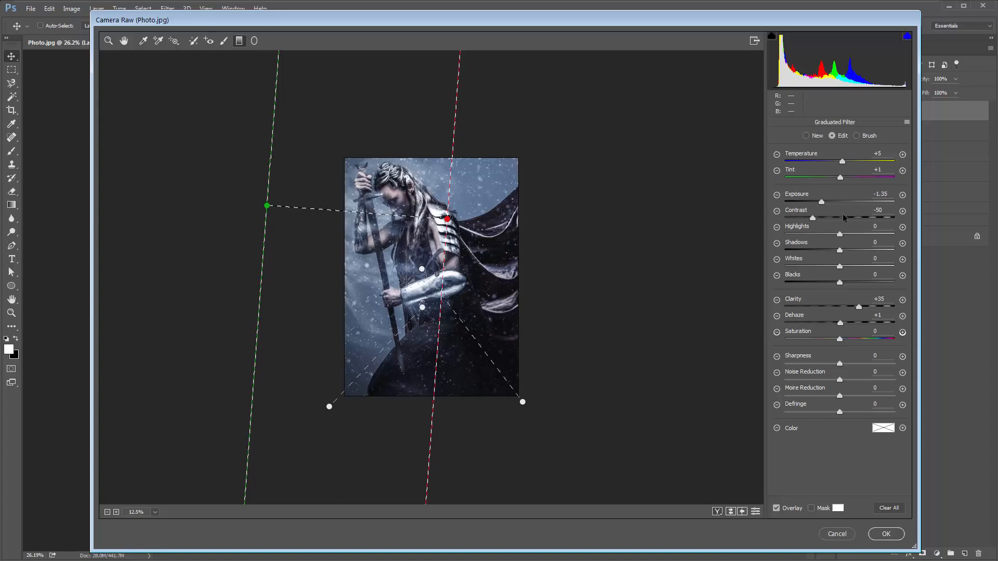
pyautogui.moveTo(822, 203); pyautogui.dragTo(823, 234)
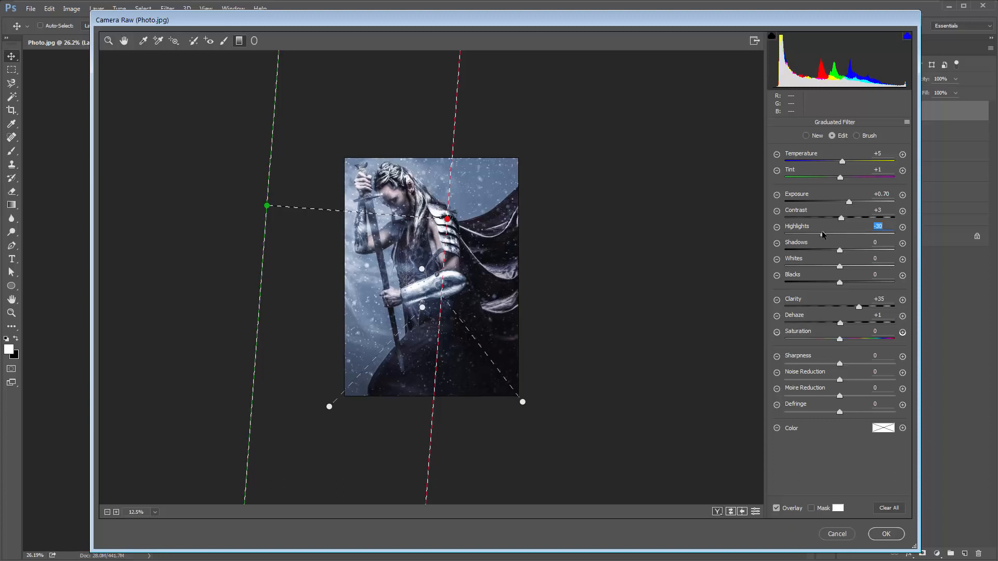
pyautogui.hotkey('ctrl', '0')
pyautogui.click(825, 235)
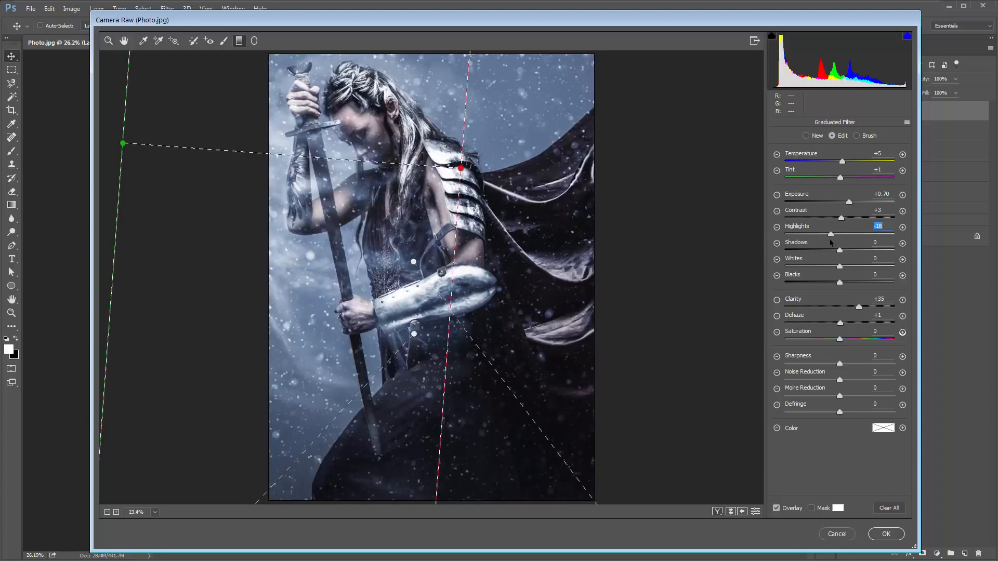
pyautogui.moveTo(828, 239); pyautogui.dragTo(831, 239)
# Step: Set the overall Exposure to +0.15 in the basic adjustments and check the areas covered by the graduated filters
pyautogui.press('h')
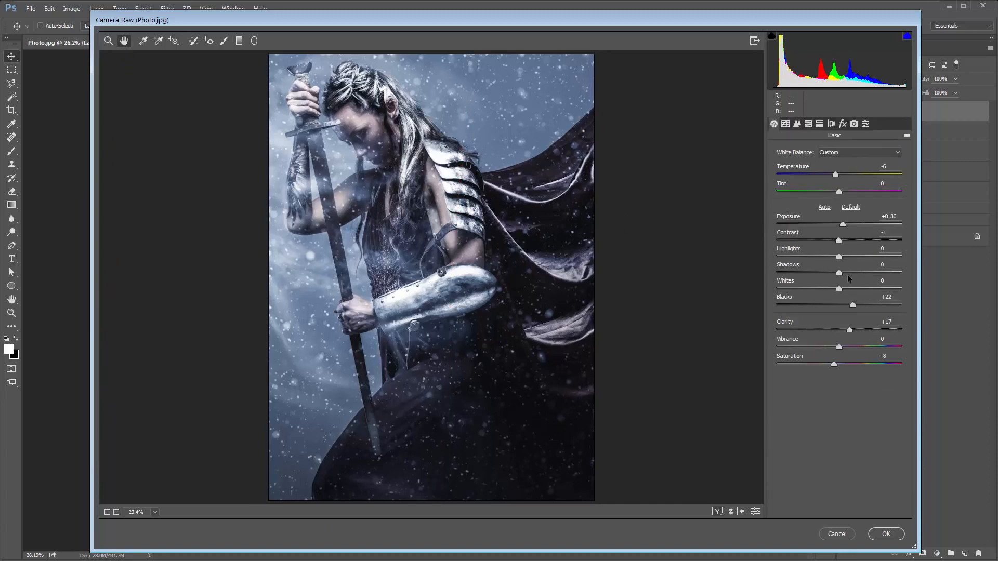
pyautogui.moveTo(841, 226); pyautogui.dragTo(840, 227)
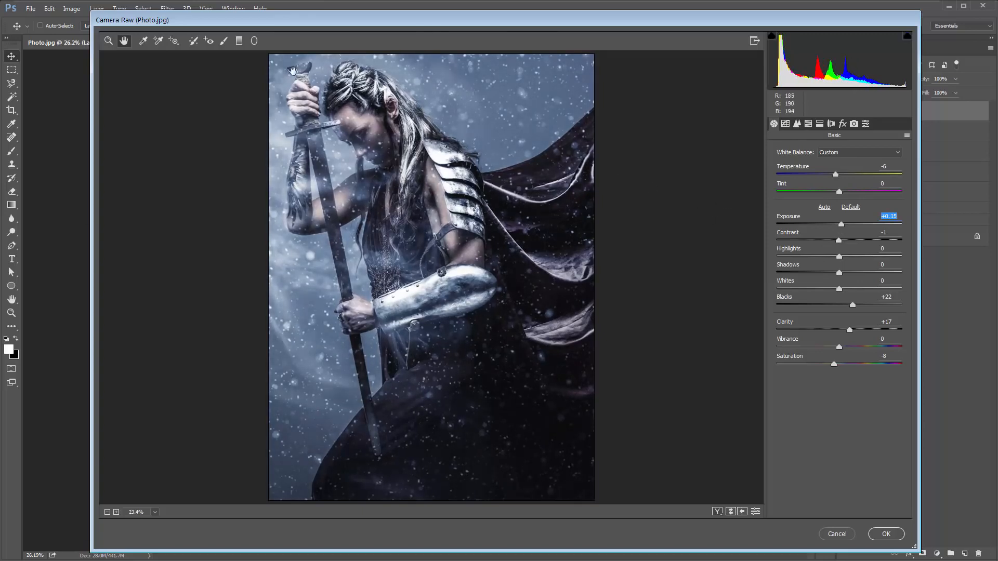
pyautogui.click(237, 44)
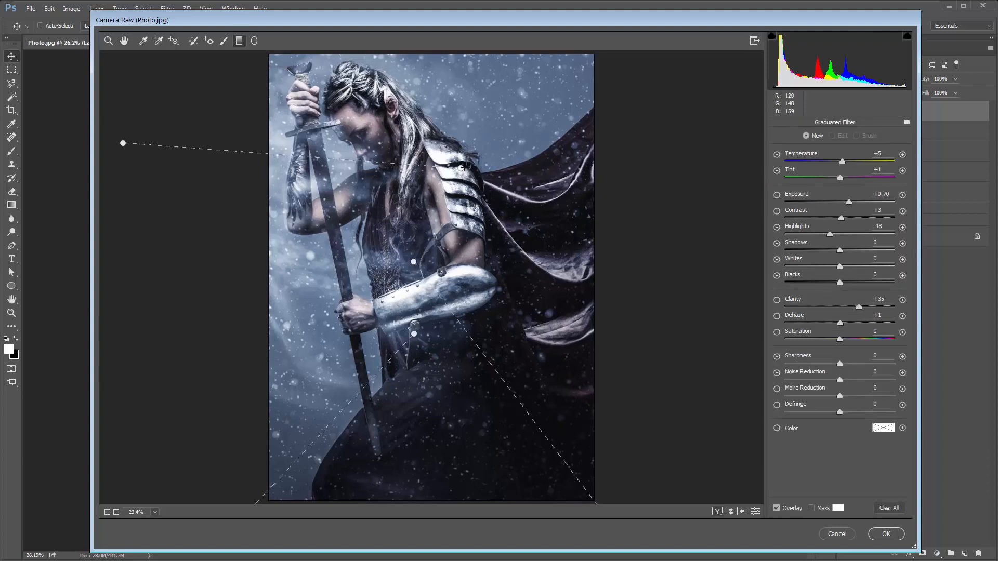
pyautogui.moveTo(461, 167)
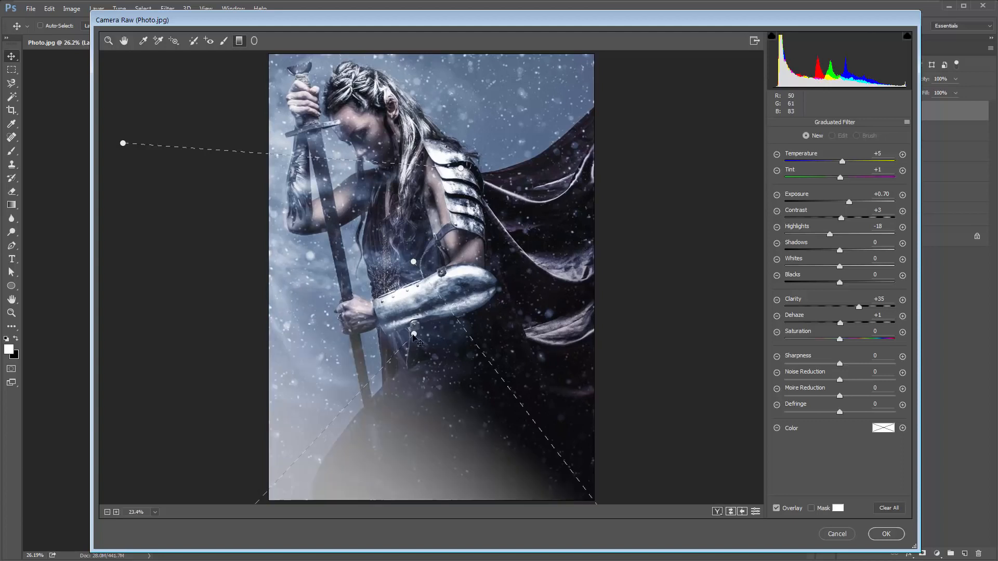
pyautogui.press('h')
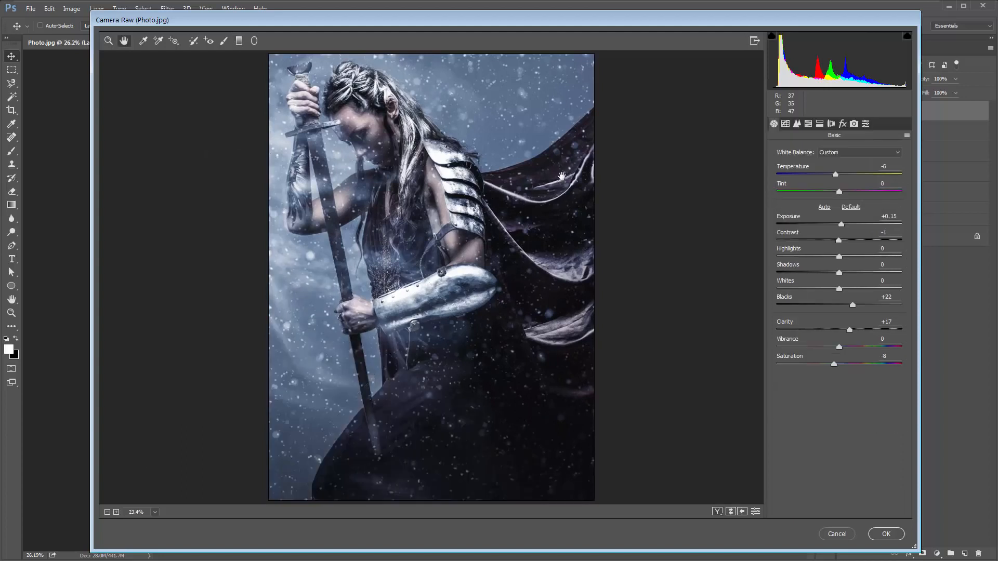
# Step: Raise the sharpening Amount slightly and apply the Camera Raw adjustments to the merged layer
pyautogui.click(787, 124)
pyautogui.click(796, 126)
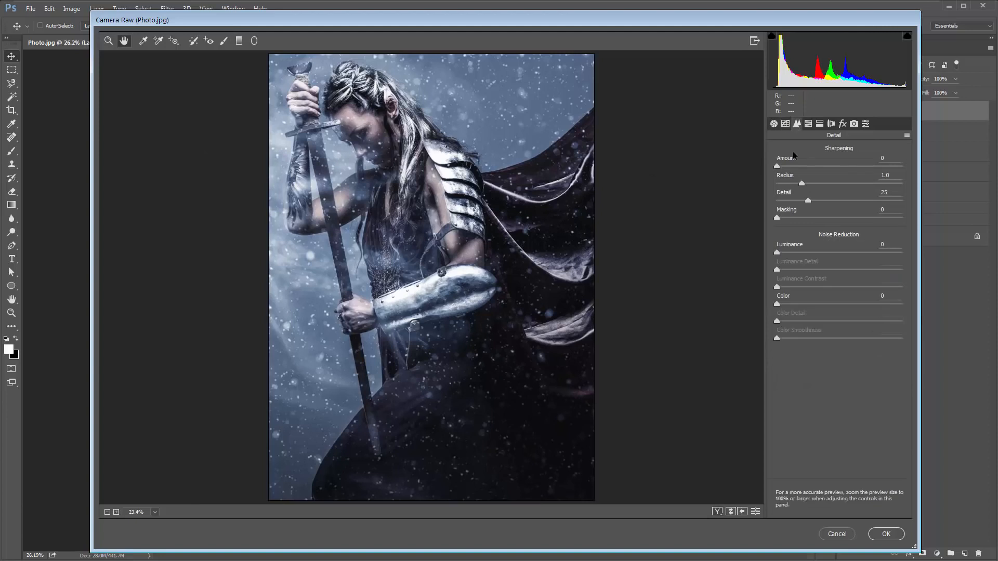
pyautogui.moveTo(777, 166); pyautogui.dragTo(789, 167)
pyautogui.click(886, 534)
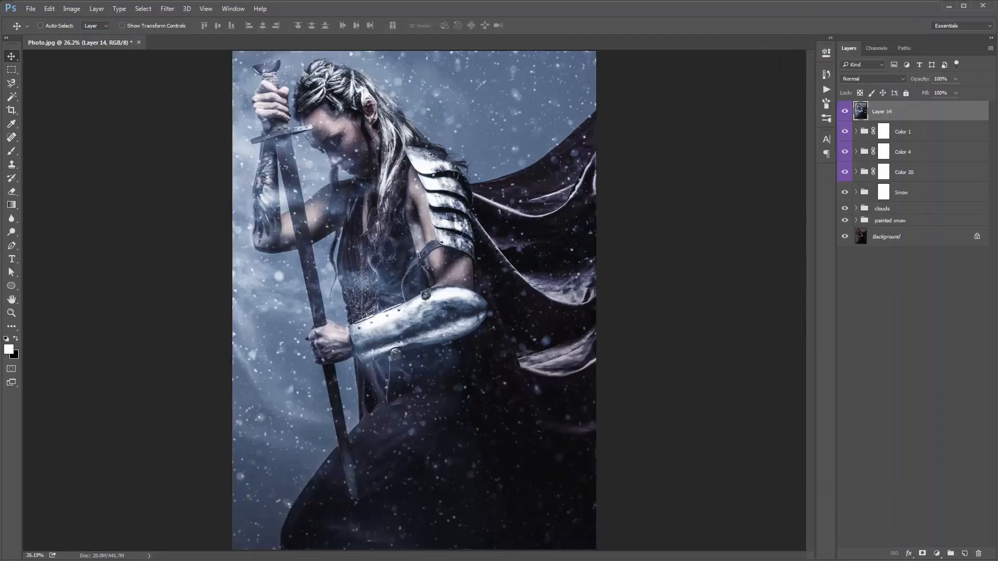
# Step: Compare the image with and without the Camera Raw adjustments by toggling the merged layer's visibility
pyautogui.hotkey('ctrl', '-')
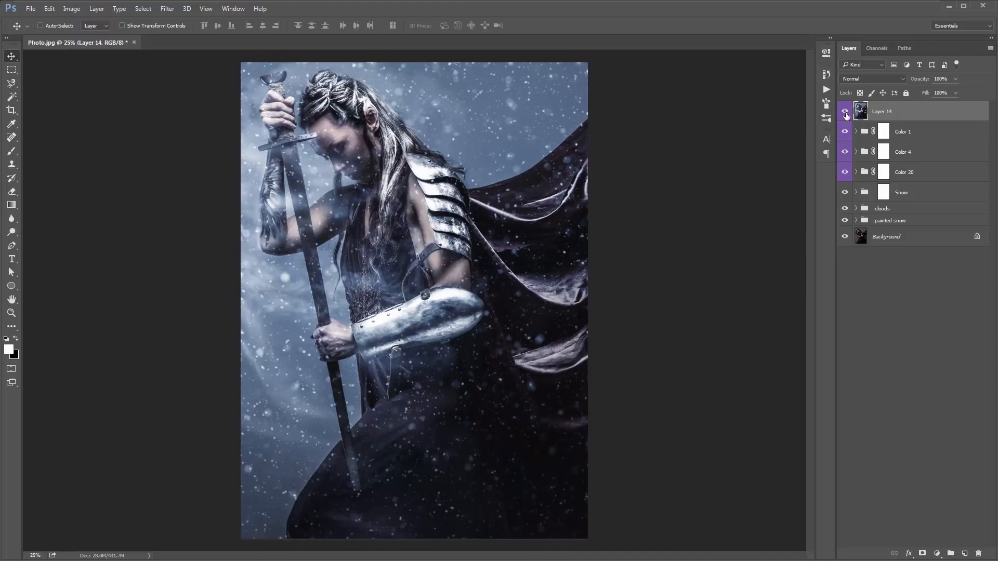
pyautogui.click(846, 113)
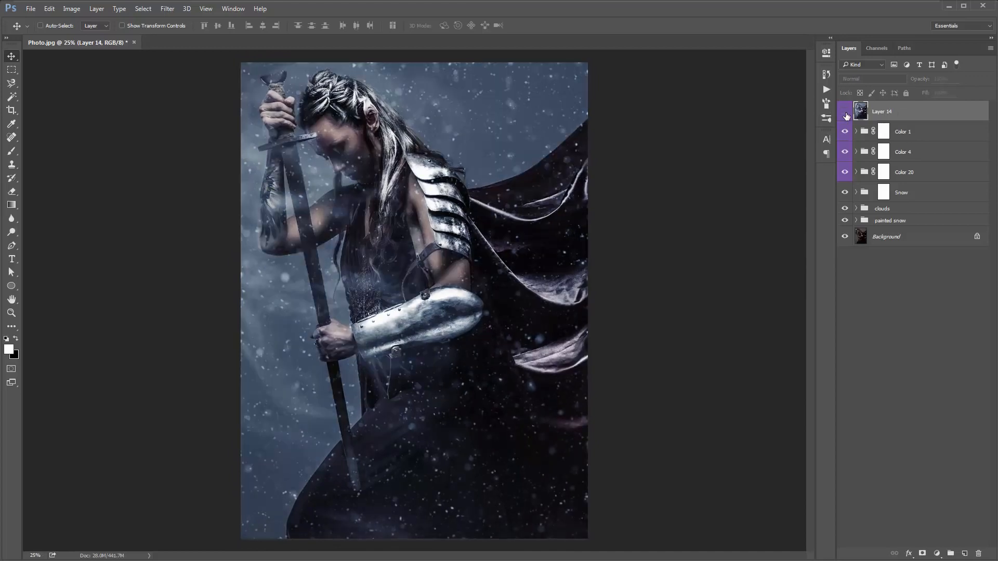
pyautogui.click(846, 113)
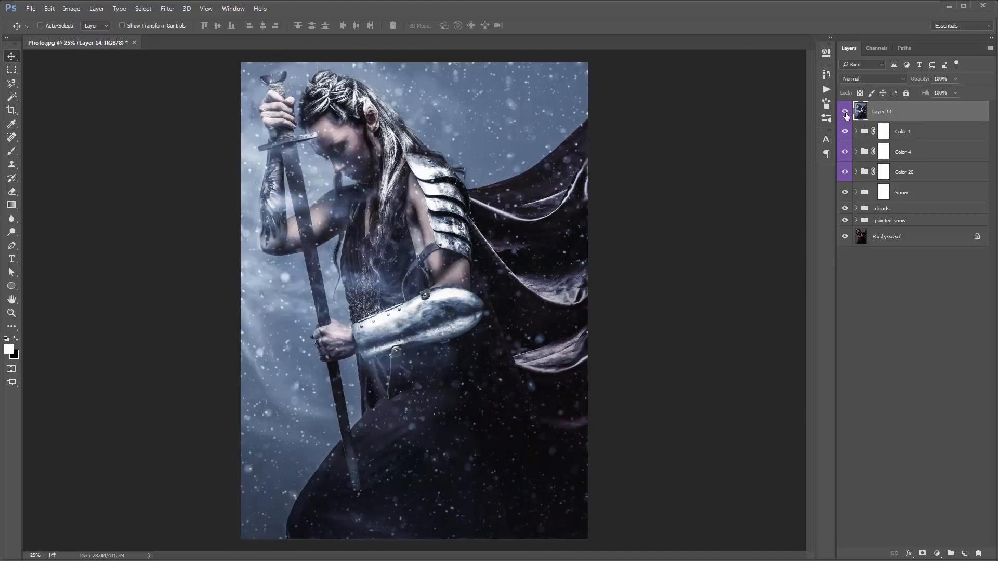
pyautogui.click(846, 114)
pyautogui.click(846, 113)
# Step: Group all layers above the Background and toggle the group's visibility to compare the effect with the original photo
pyautogui.keyDown('shift'); pyautogui.click(925, 224); pyautogui.keyUp('shift')
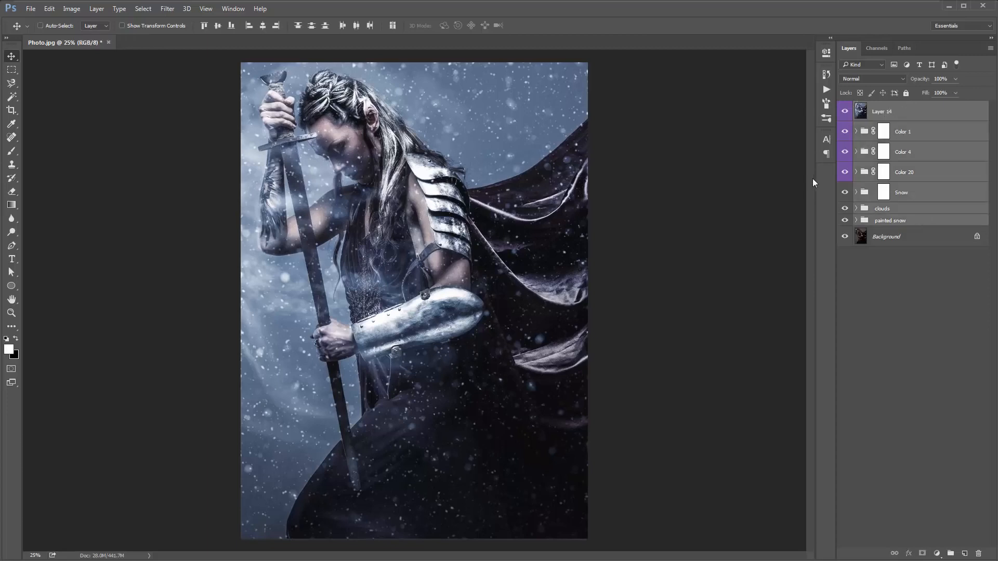
pyautogui.hotkey('ctrl', 'g')
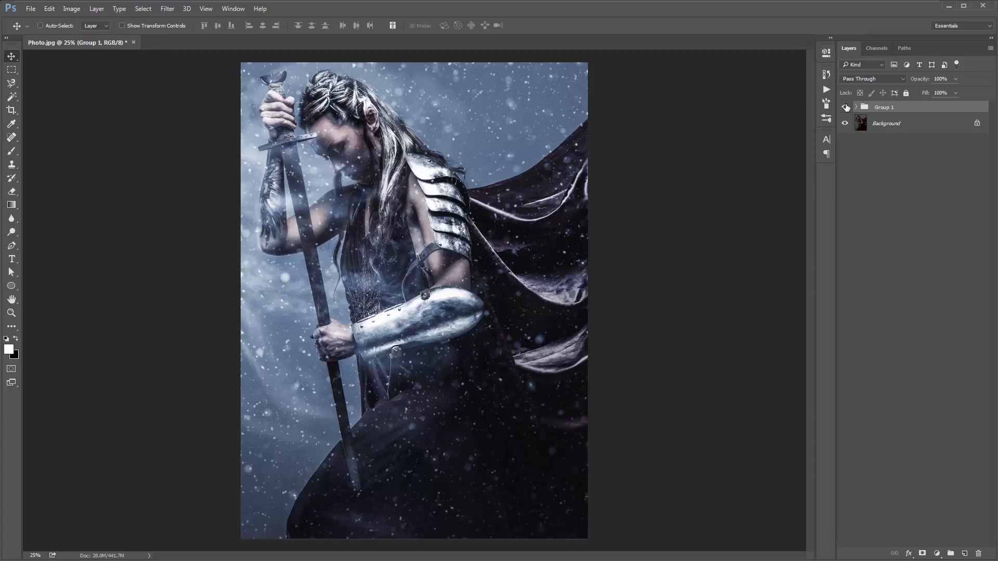
pyautogui.click(845, 107)
pyautogui.click(845, 107)
pyautogui.click(846, 107)
pyautogui.click(845, 107)
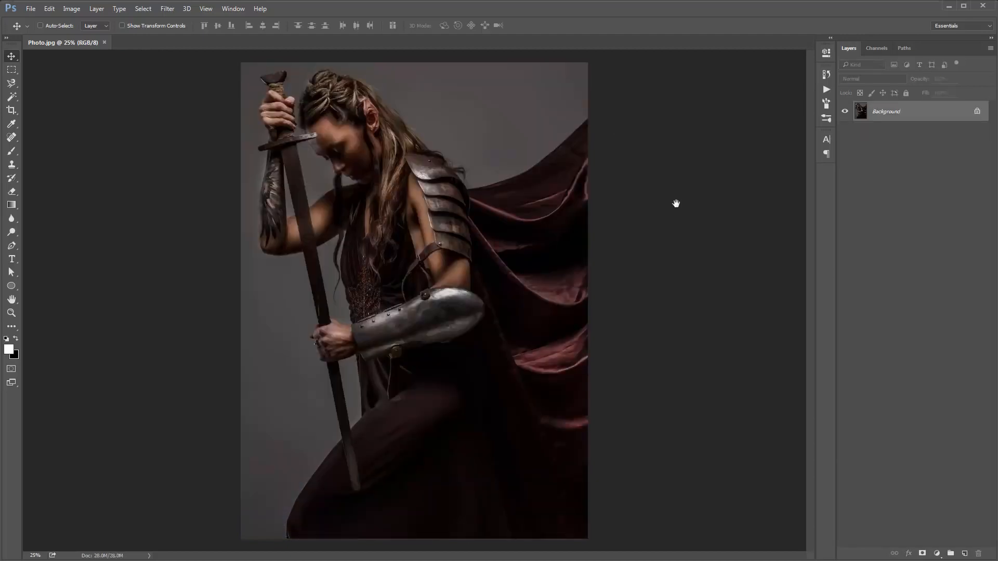
# Step: Play the Rain action from the Winter Actions set and continue past its message to the Motion Blur settings
pyautogui.click(826, 89)
pyautogui.click(740, 109)
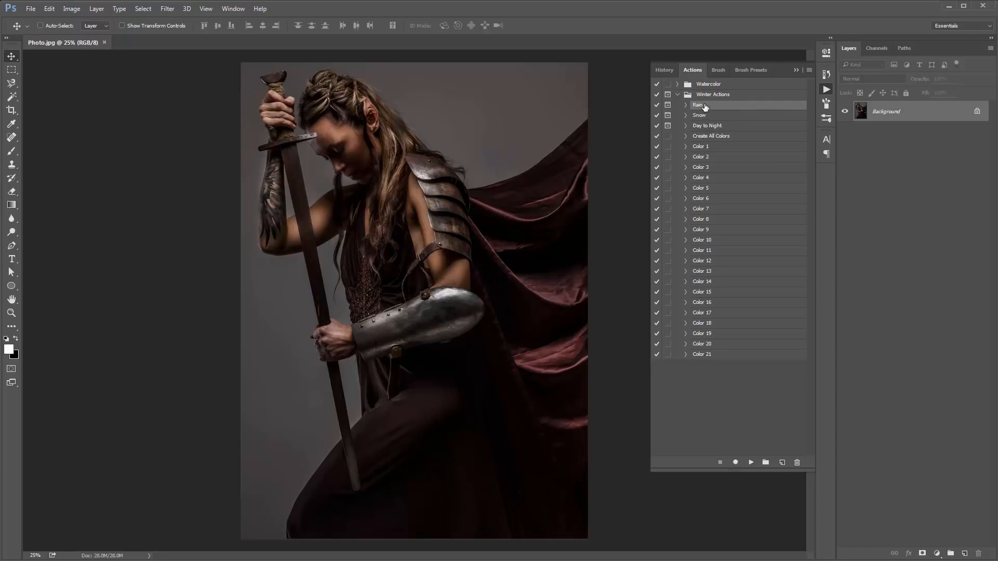
pyautogui.click(751, 462)
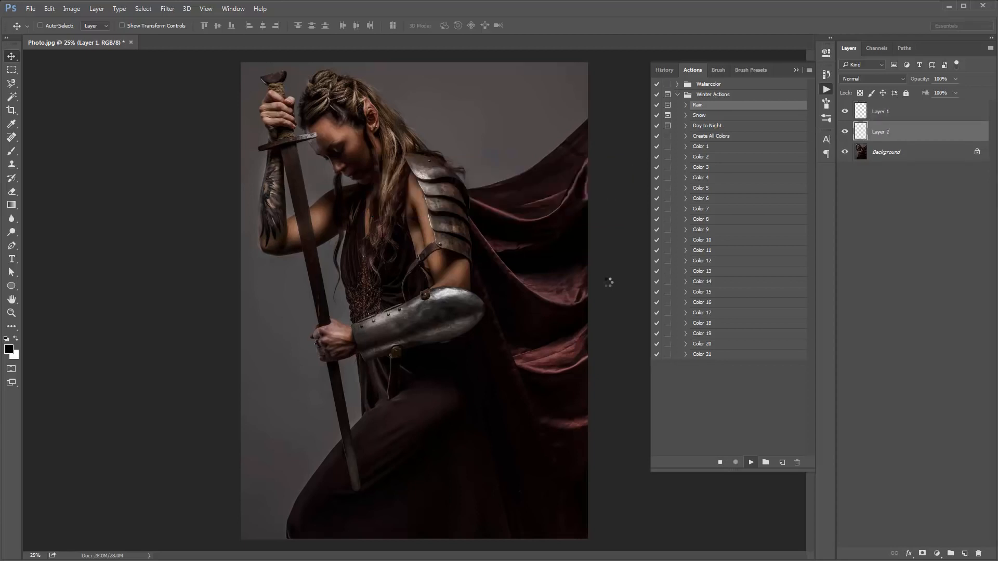
pyautogui.moveTo(239, 118); pyautogui.dragTo(397, 139)
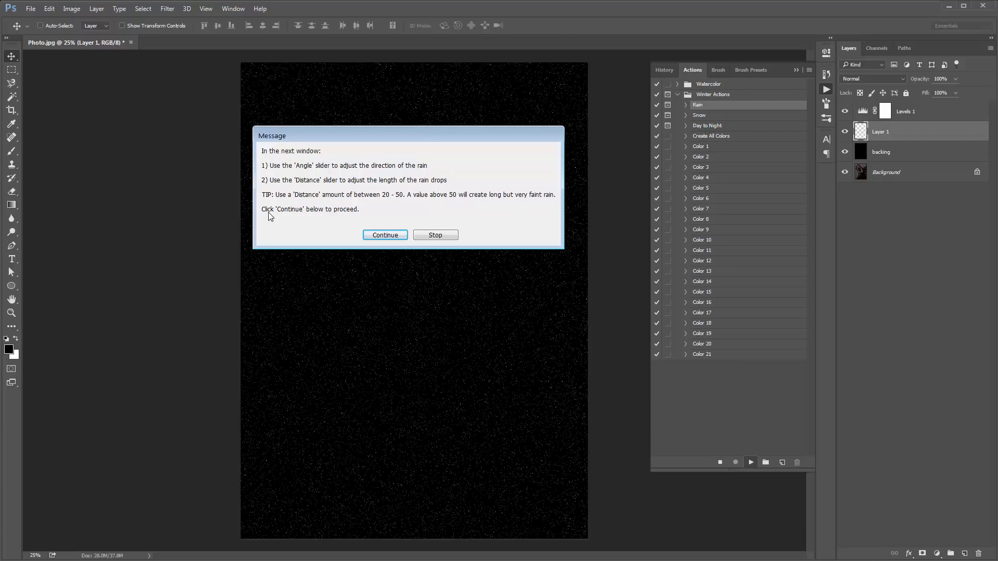
pyautogui.click(395, 236)
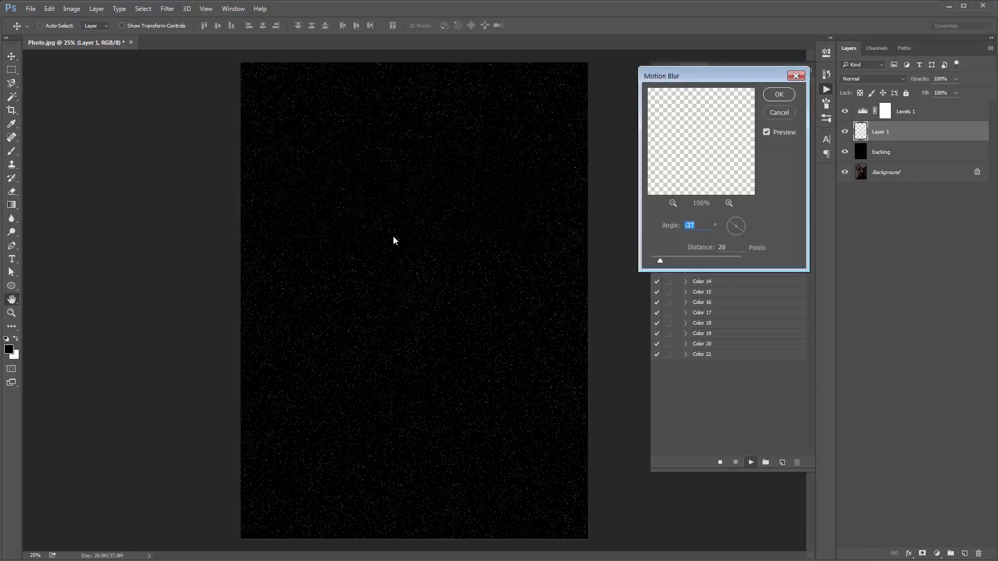
# Step: Adjust the rain's Motion Blur angle, raise the Distance slightly above 20 pixels and apply the blur
pyautogui.moveTo(686, 76); pyautogui.dragTo(502, 92)
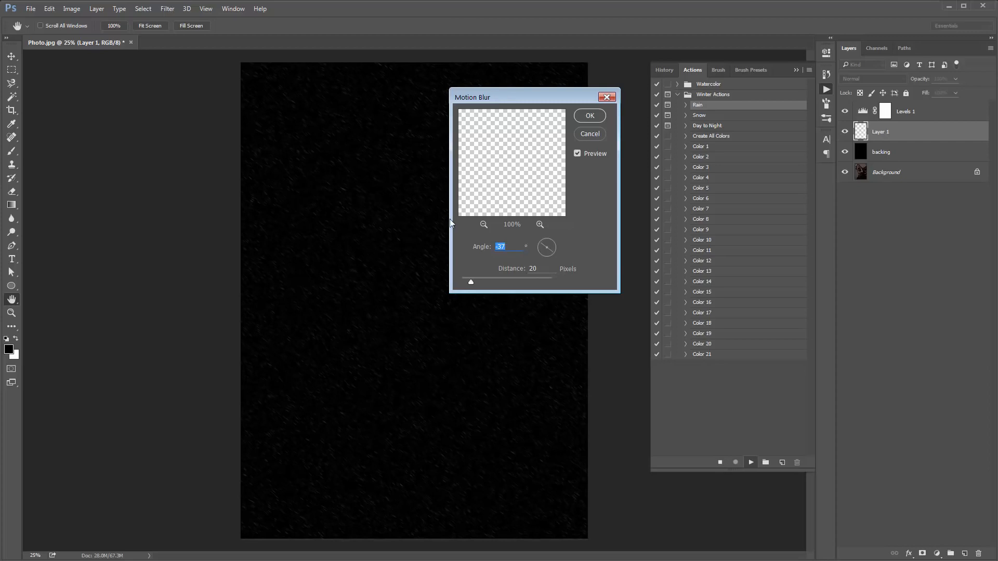
pyautogui.moveTo(544, 254); pyautogui.dragTo(552, 252)
pyautogui.moveTo(471, 284); pyautogui.dragTo(498, 280)
pyautogui.moveTo(496, 281); pyautogui.dragTo(479, 283)
pyautogui.click(594, 118)
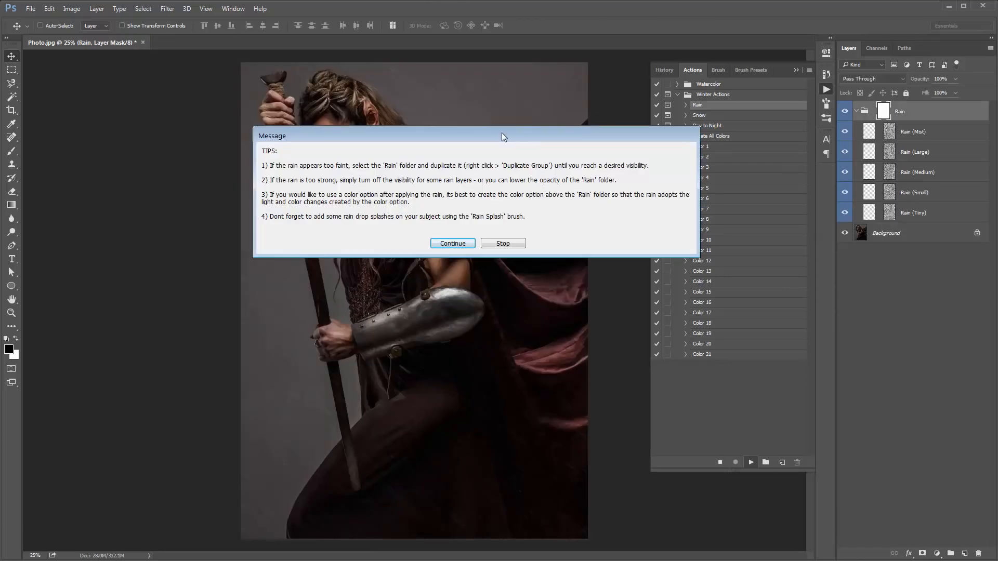
# Step: Read the tips about rain strength and colour options, and continue to finish the Rain action
pyautogui.moveTo(501, 133); pyautogui.dragTo(447, 136)
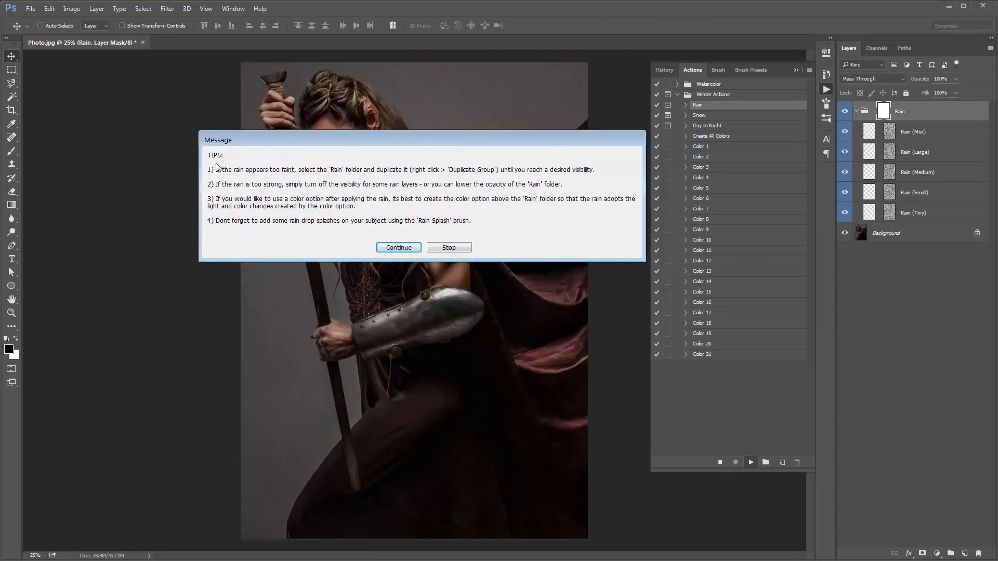
pyautogui.moveTo(325, 140); pyautogui.dragTo(288, 119)
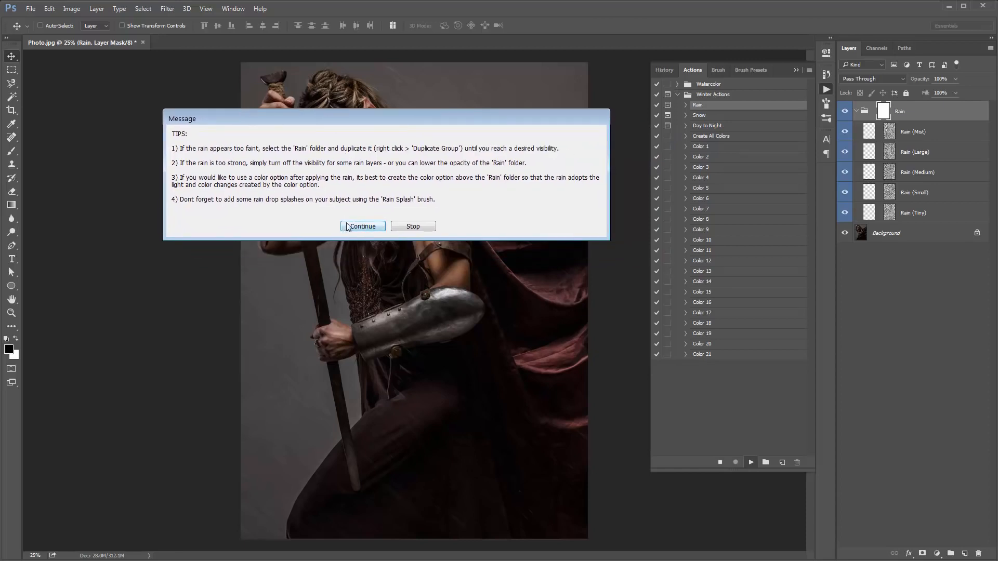
pyautogui.click(367, 227)
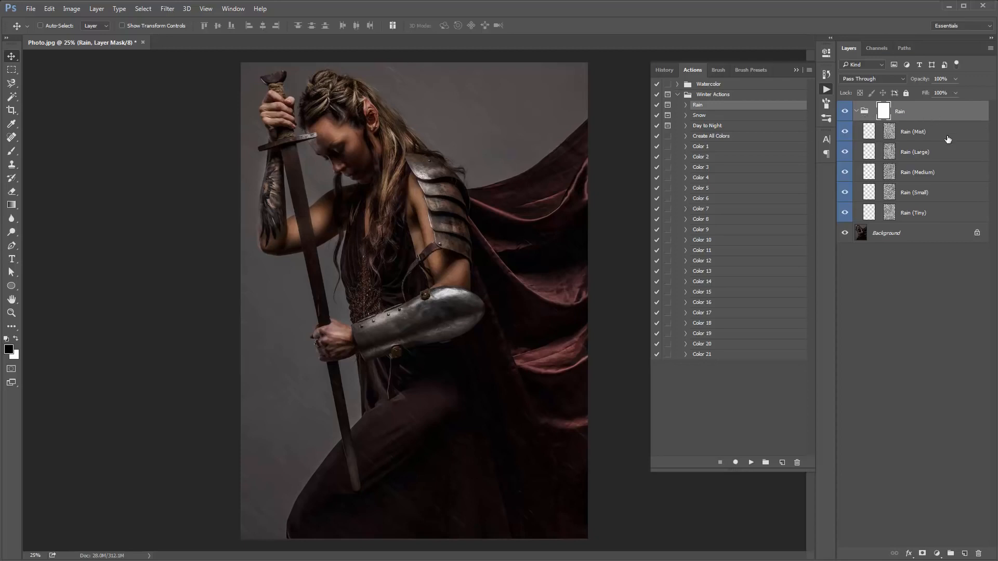
# Step: Hide the five rain layers and add a new black-filled layer directly above the Background
pyautogui.click(930, 151)
pyautogui.moveTo(845, 131); pyautogui.dragTo(846, 213)
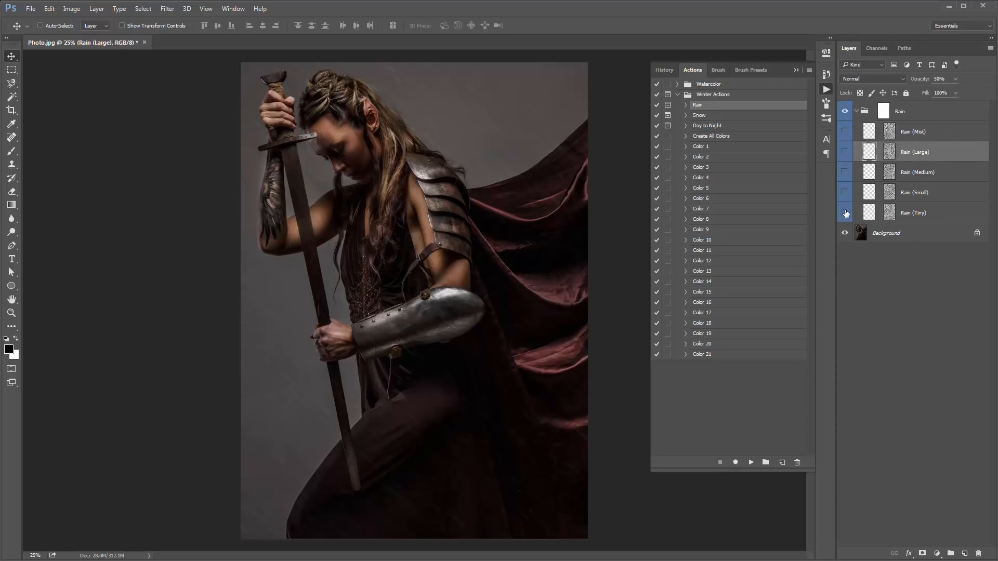
pyautogui.click(901, 234)
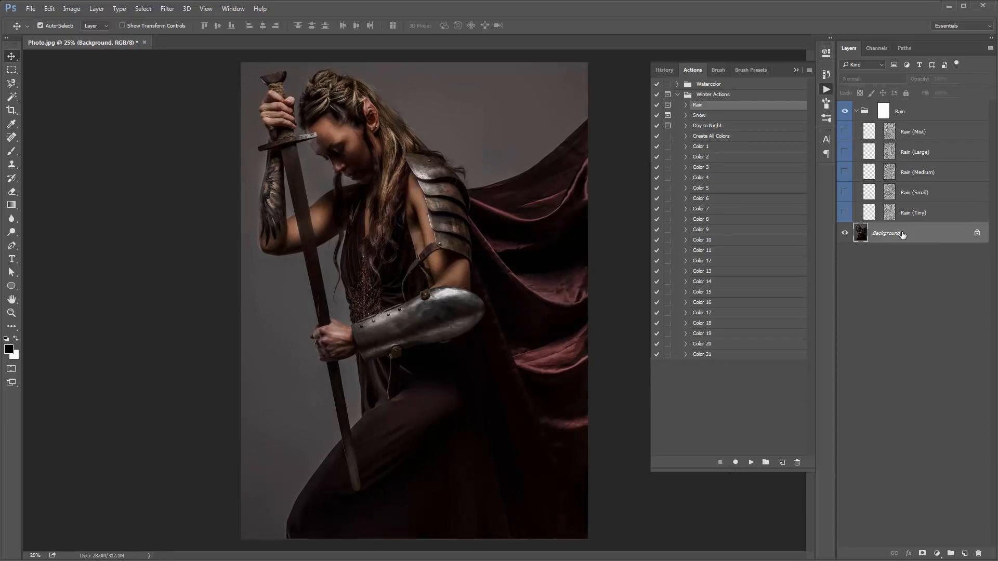
pyautogui.hotkey('ctrl', 'shift', 'n')
pyautogui.press('Return')
pyautogui.hotkey('alt', 'BackSpace')
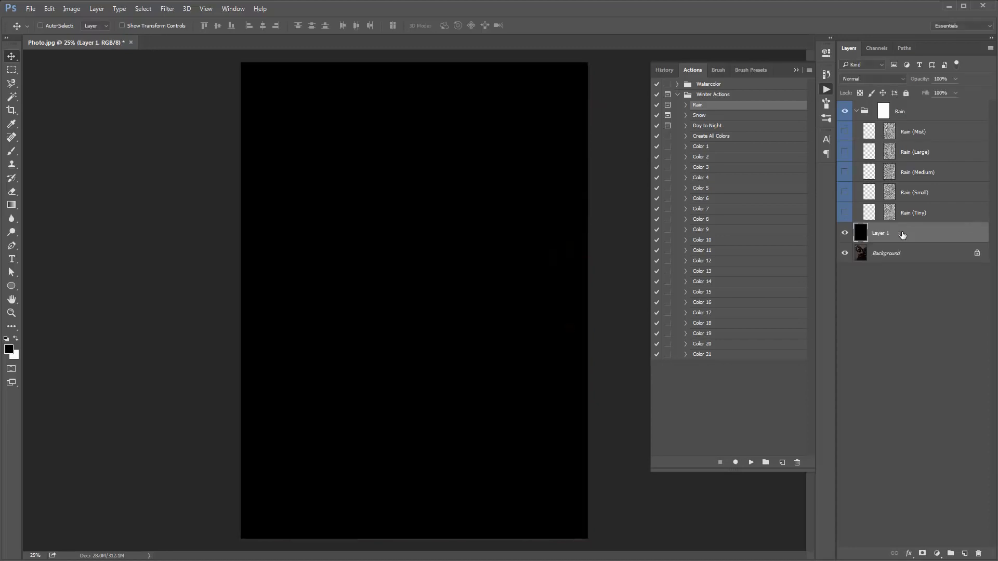
# Step: Show the rain layers one by one from Tiny to Mist over black, toggling Rain (Mist) to examine its effect
pyautogui.moveTo(845, 213)
pyautogui.mouseDown()
pyautogui.moveTo(845, 132)
pyautogui.moveTo(844, 210)
pyautogui.mouseUp()
pyautogui.click(844, 210)
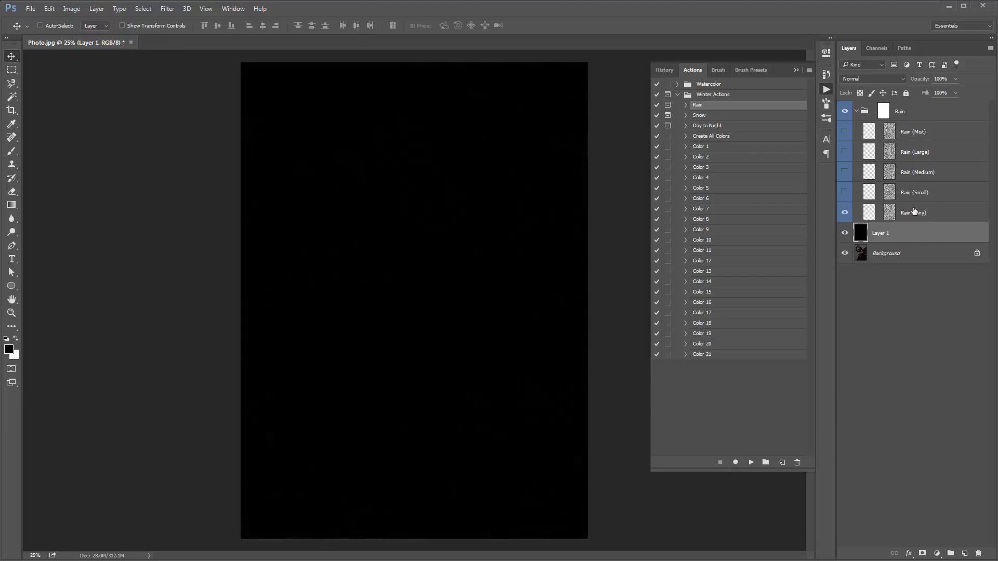
pyautogui.click(845, 192)
pyautogui.click(845, 172)
pyautogui.click(845, 151)
pyautogui.click(845, 131)
pyautogui.click(845, 132)
pyautogui.click(845, 132)
pyautogui.click(845, 132)
pyautogui.click(845, 131)
pyautogui.click(844, 131)
pyautogui.click(844, 132)
# Step: Duplicate the Rain (Medium) layer three times to try a stronger rain effect
pyautogui.click(915, 193)
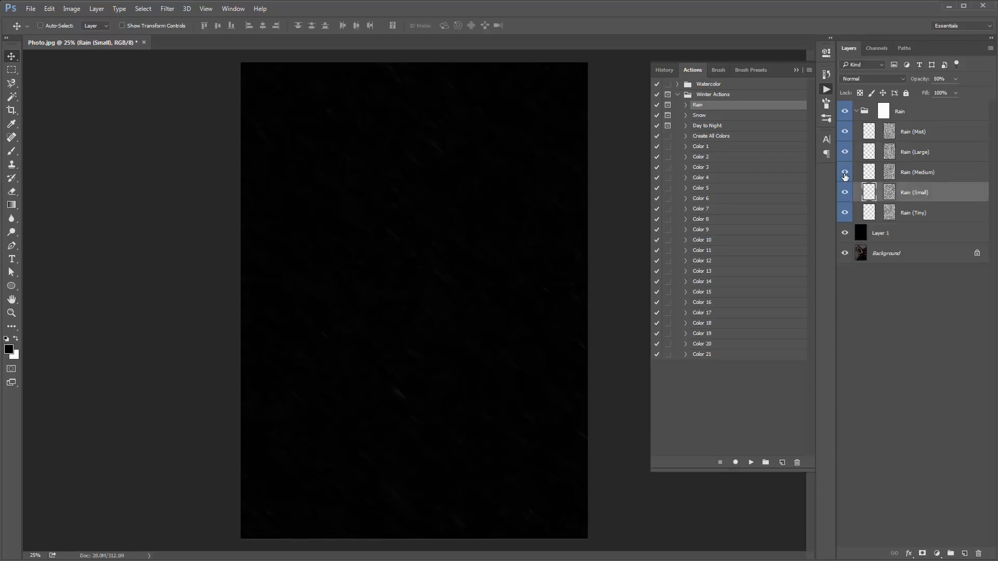
pyautogui.click(965, 176)
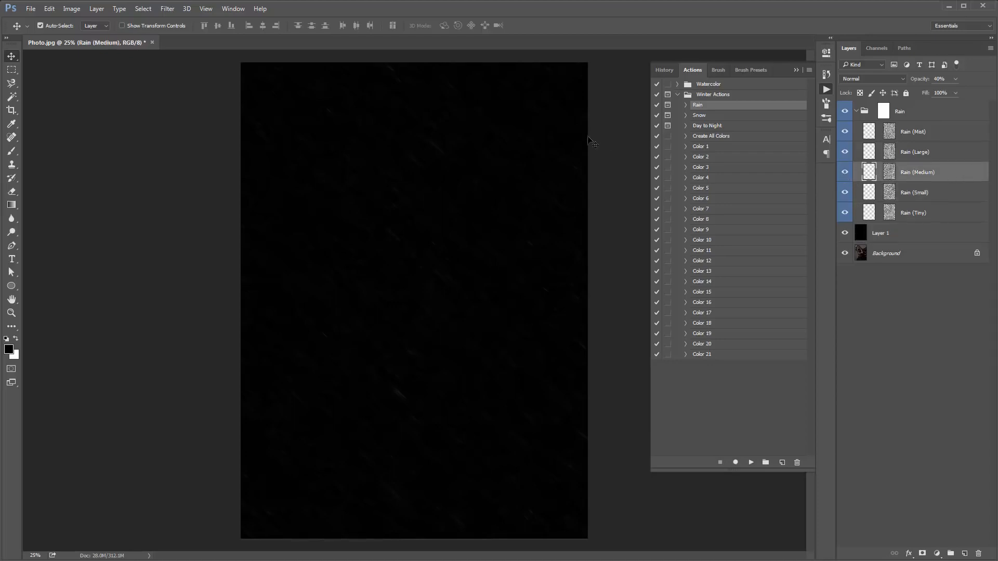
pyautogui.hotkey('ctrl', 'j')
pyautogui.hotkey('ctrl', 'j')
pyautogui.hotkey('ctrl', 'j')
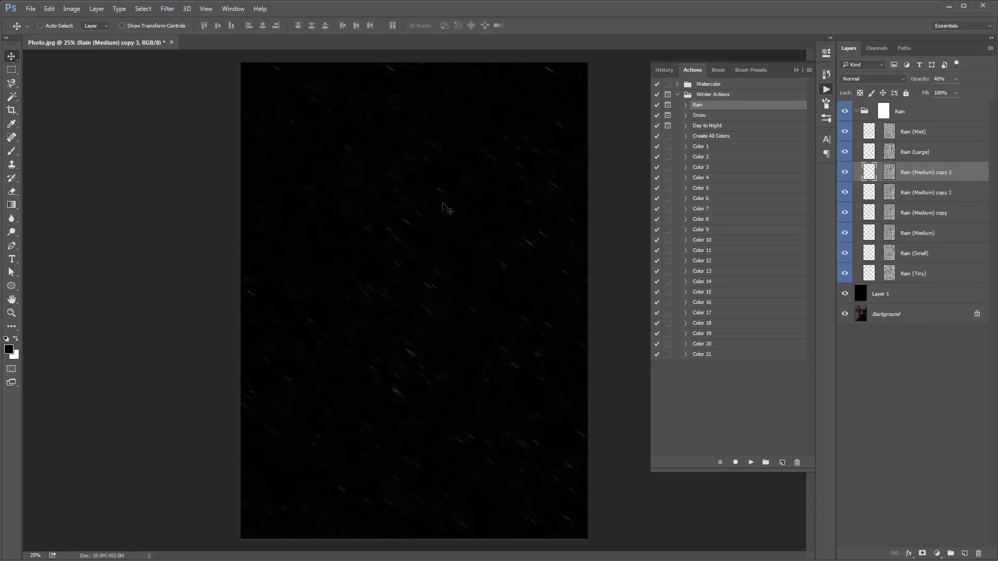
# Step: Undo the Rain (Medium) duplicates and the black-filled layer
pyautogui.hotkey('ctrl', 'alt', 'z')
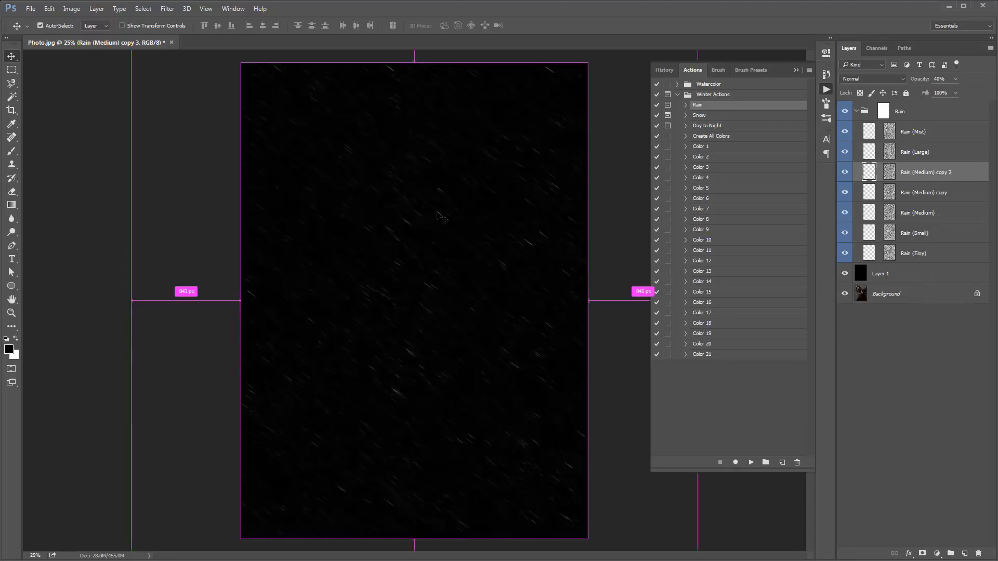
pyautogui.hotkey('ctrl', 'alt', 'z')
pyautogui.hotkey('ctrl', 'alt', 'z')
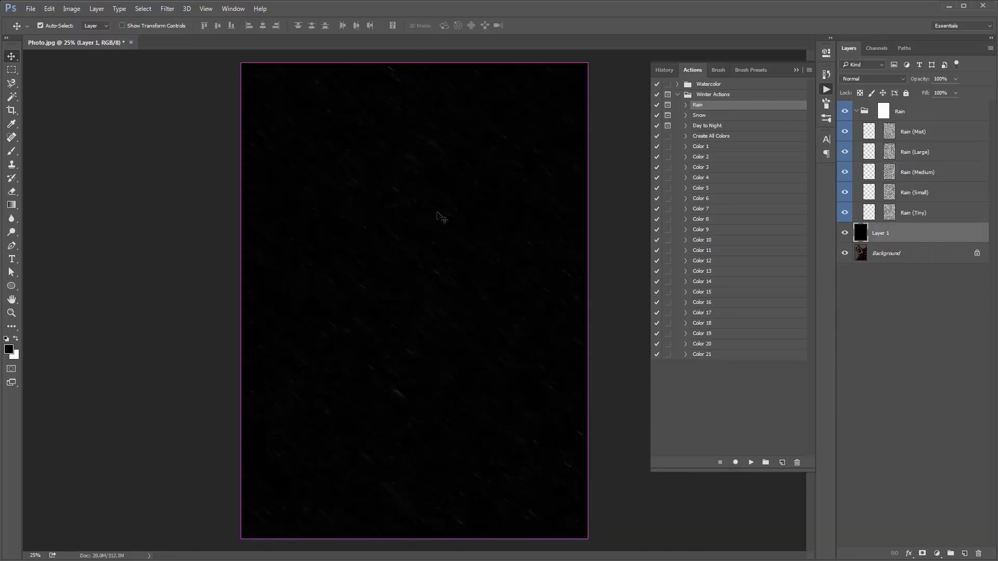
pyautogui.hotkey('ctrl', 'alt', 'z')
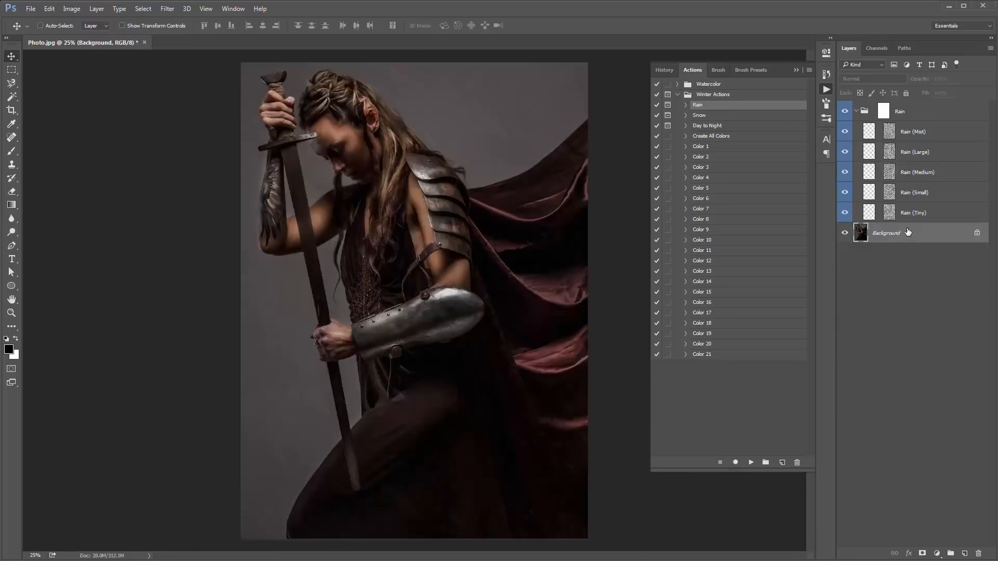
# Step: Duplicate the collapsed Rain group and lower the copy's opacity to 43%
pyautogui.click(856, 111)
pyautogui.click(908, 113)
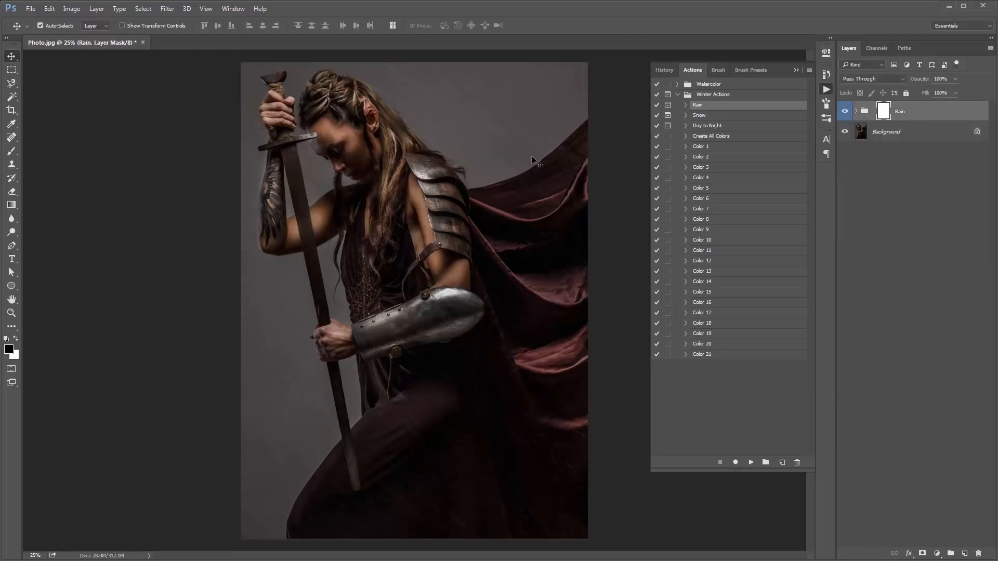
pyautogui.hotkey('ctrl', 'j')
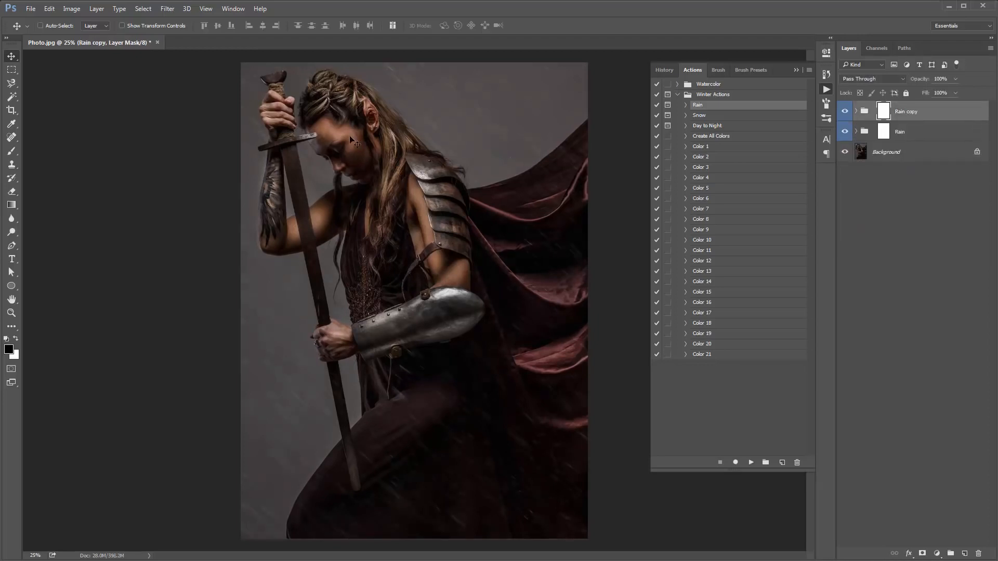
pyautogui.moveTo(922, 82); pyautogui.dragTo(96, 125)
pyautogui.click(796, 70)
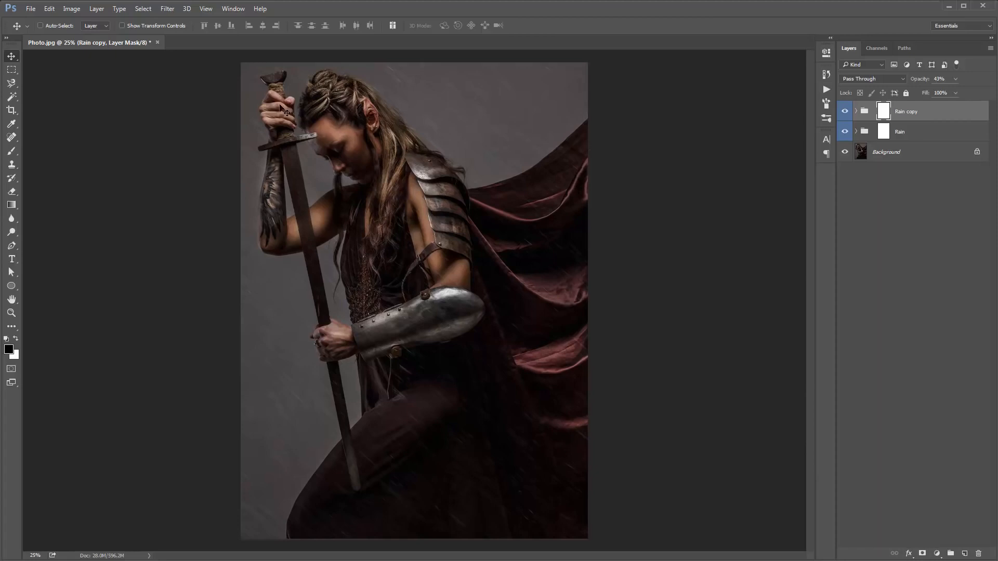
# Step: Choose the 304 px rain splash brush and create a new layer named "Rain splash" above the rain groups
pyautogui.press('b')
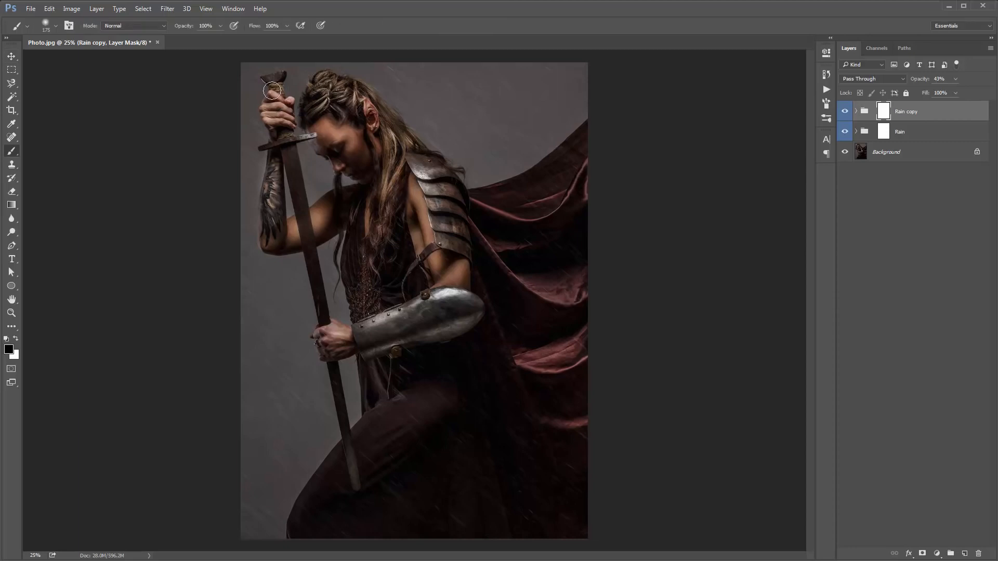
pyautogui.rightClick(271, 90)
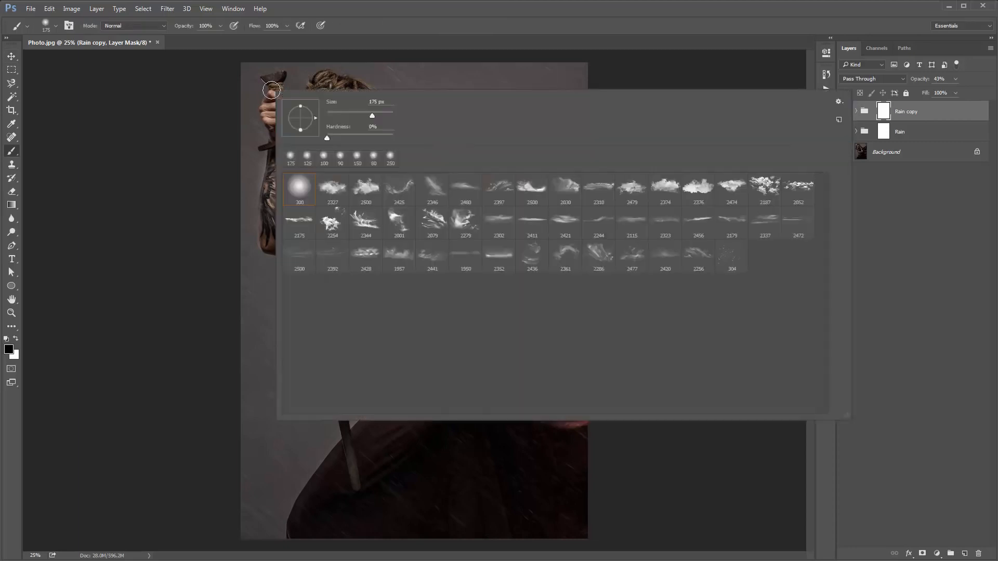
pyautogui.doubleClick(737, 264)
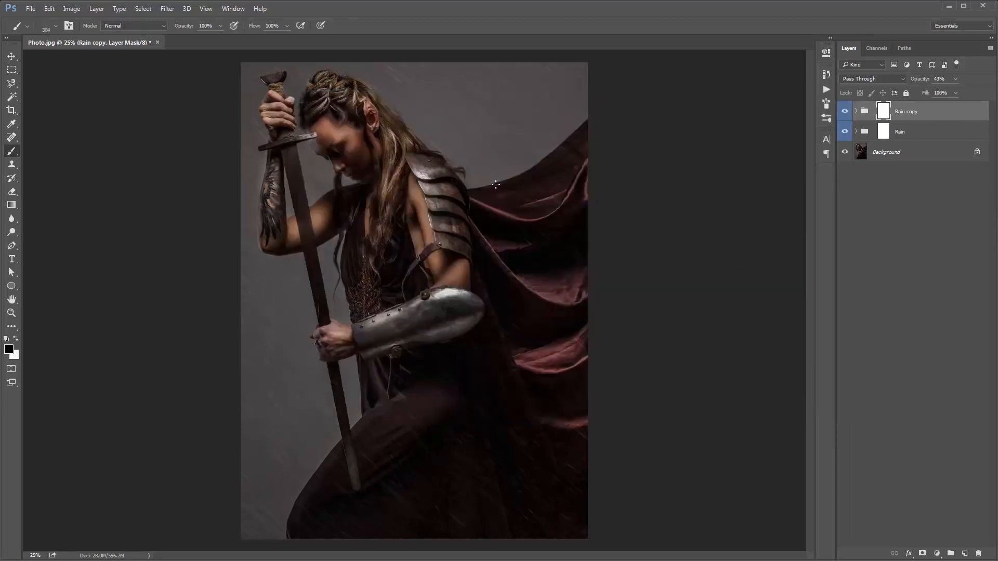
pyautogui.hotkey('ctrl', 'shift', 'n')
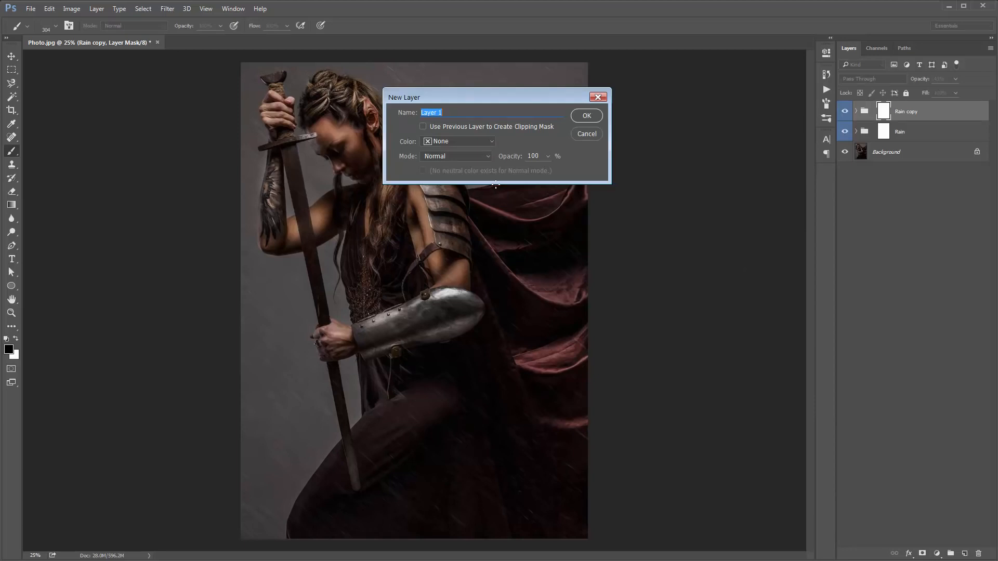
pyautogui.write('Rain splash')
pyautogui.press('Return')
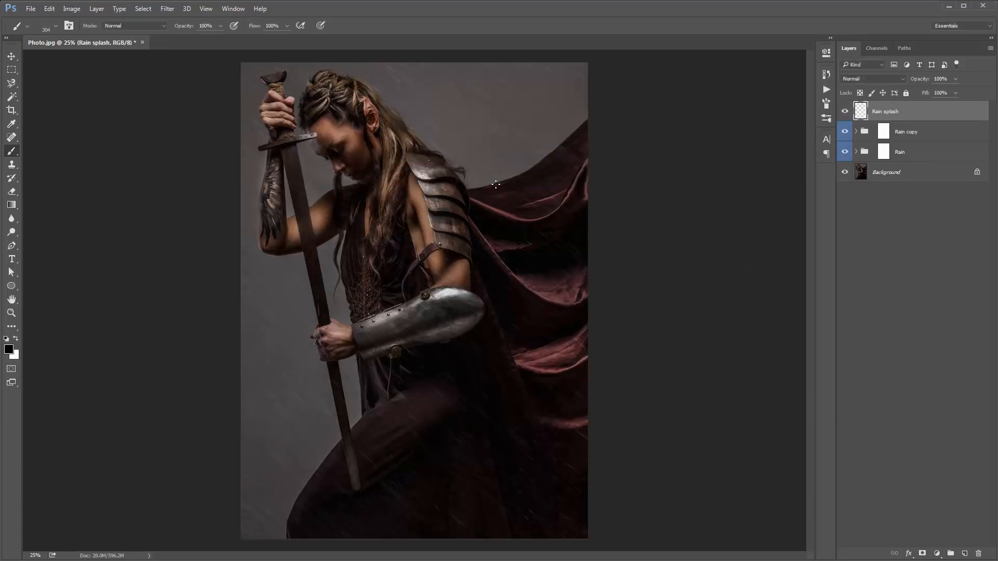
# Step: Paint white rain splashes on the warrior's shoulder armour and cape, varying the brush between stamps
pyautogui.press('x')
pyautogui.click(454, 225)
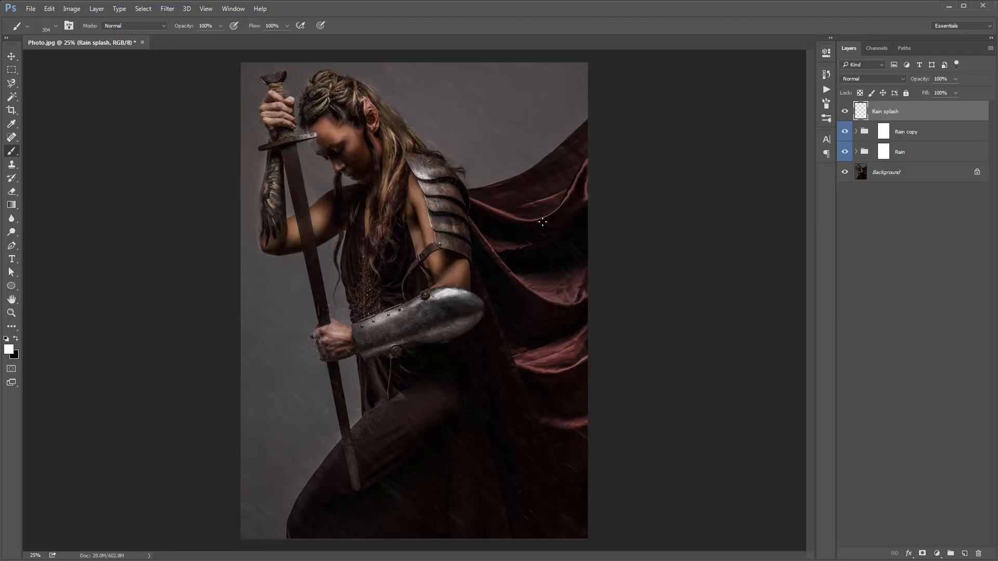
pyautogui.click(526, 225)
pyautogui.click(557, 409)
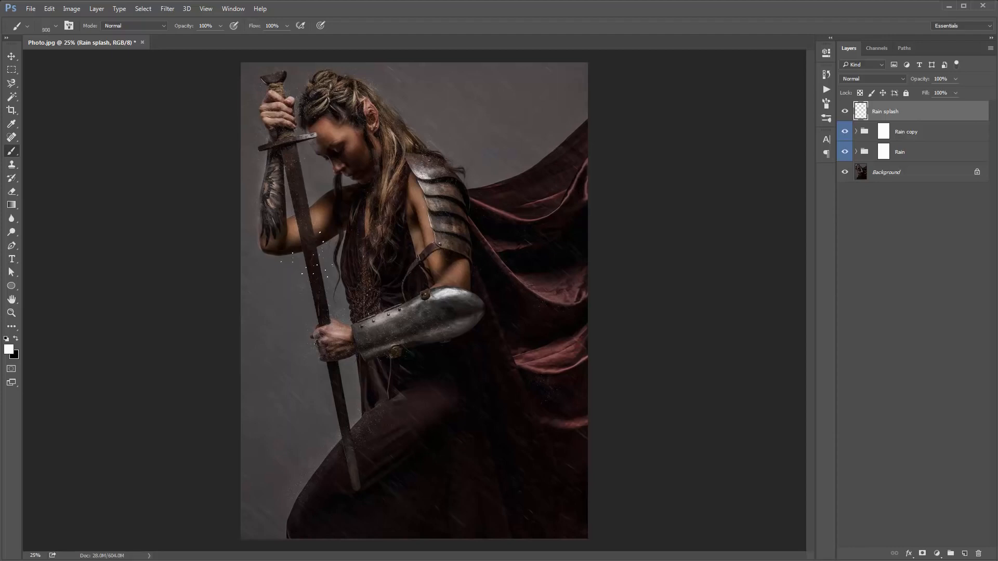
pyautogui.press('.')
pyautogui.press('.')
pyautogui.press('v')
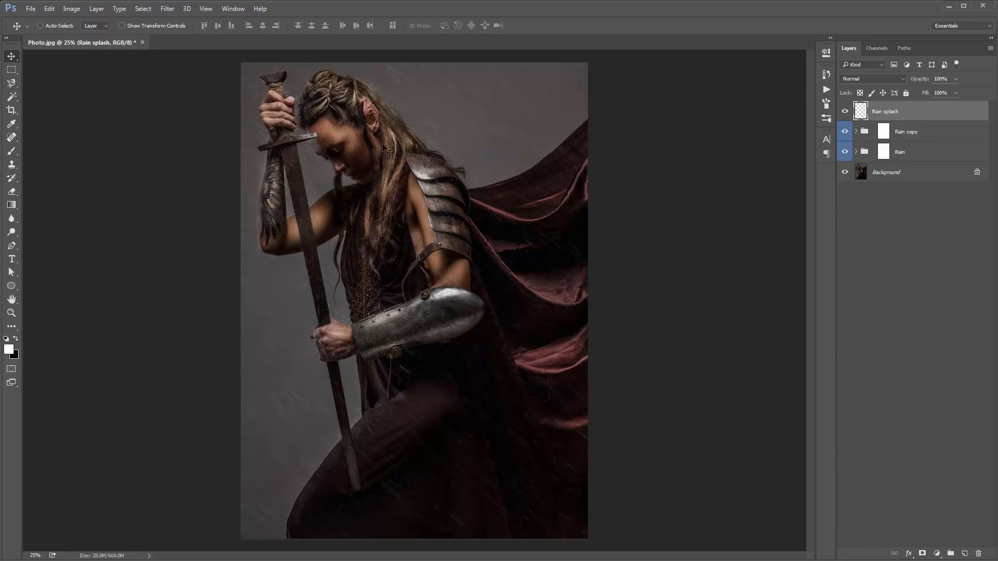
# Step: Play the Create All Colors action from the Winter Actions set above the Rain splash layer
pyautogui.click(826, 89)
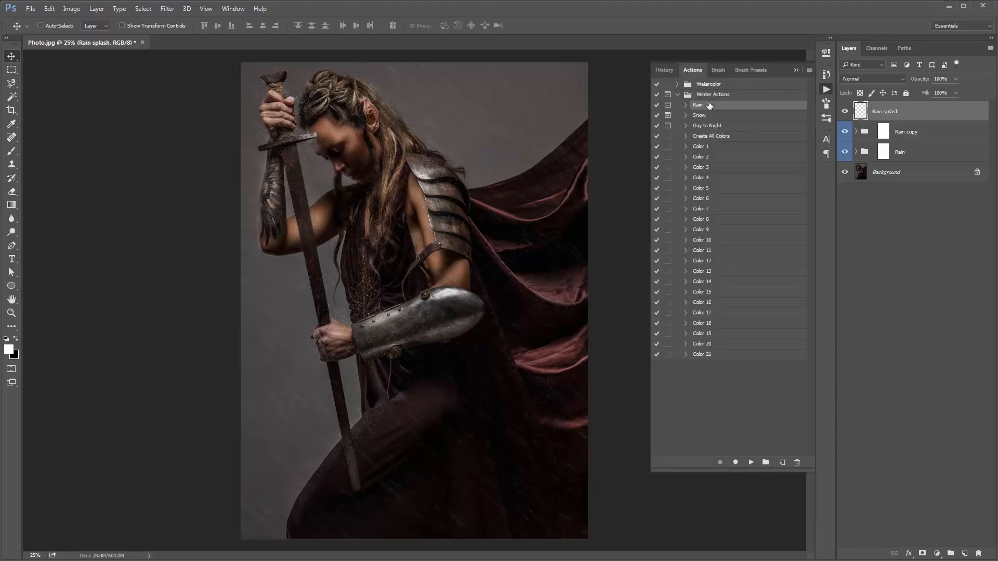
pyautogui.click(720, 136)
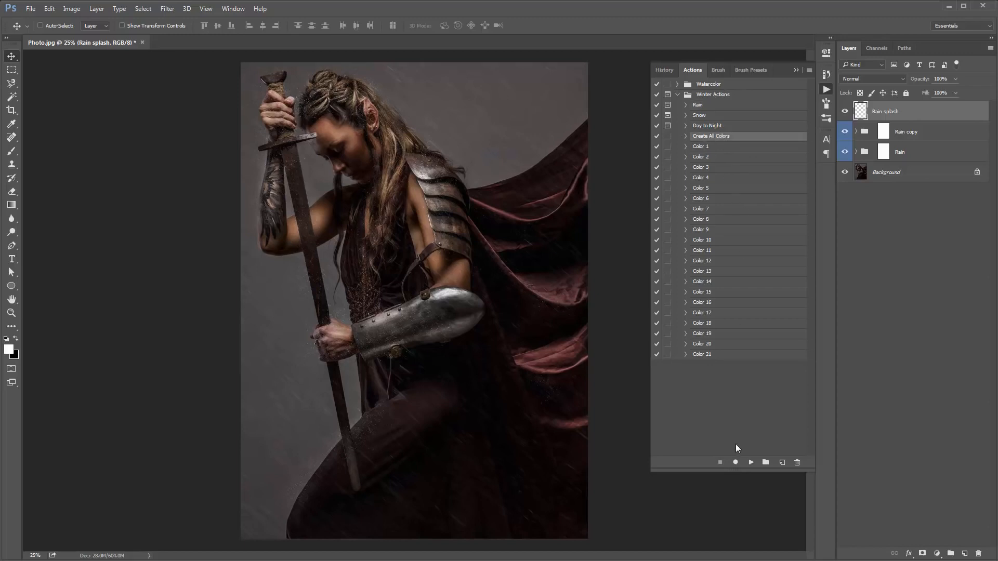
pyautogui.click(752, 463)
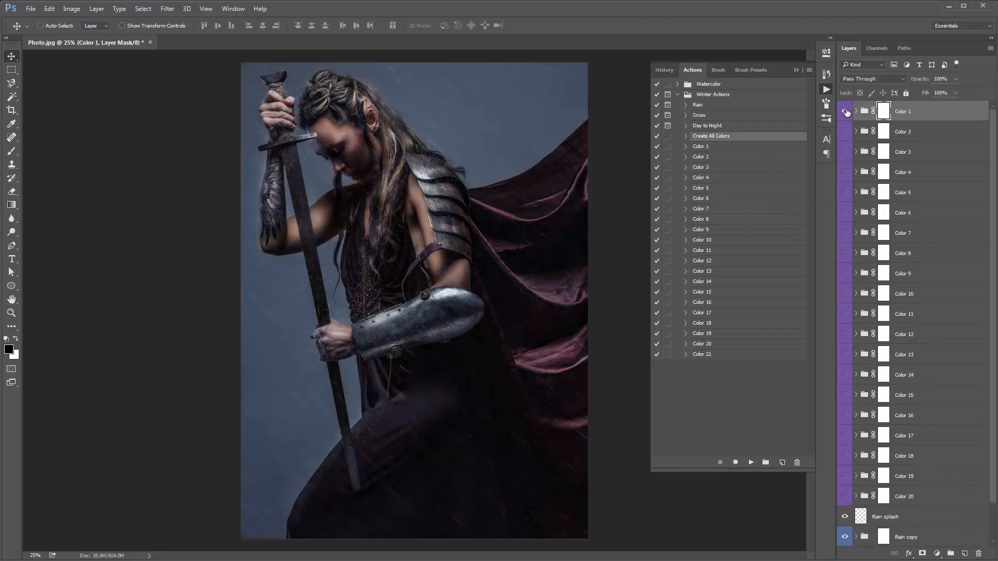
# Step: Show the Color 3 group instead of Color 1 and 2 and set its opacity to 34%
pyautogui.click(845, 131)
pyautogui.click(844, 152)
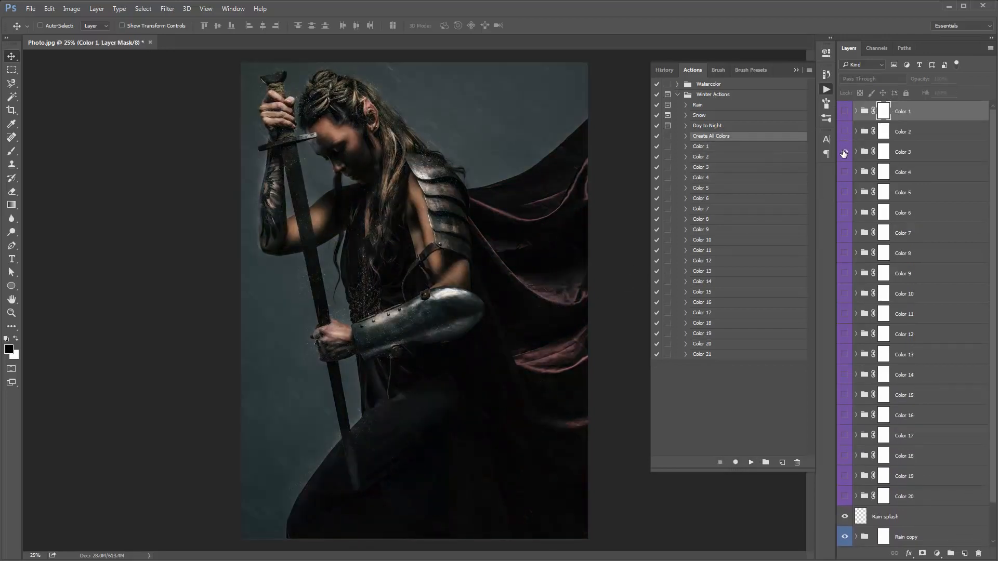
pyautogui.click(907, 153)
pyautogui.press('1')
pyautogui.press('6')
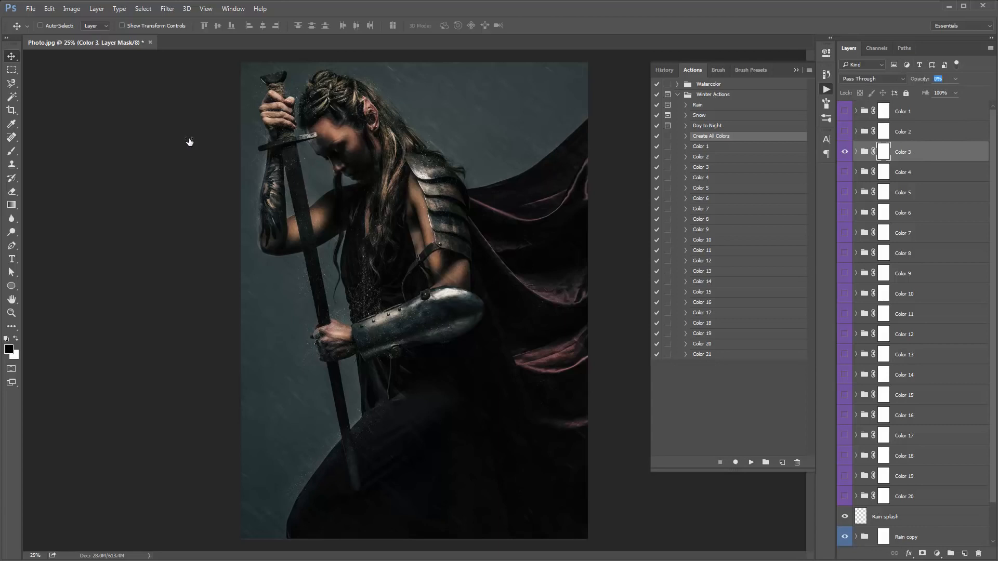
pyautogui.press('3')
pyautogui.press('4')
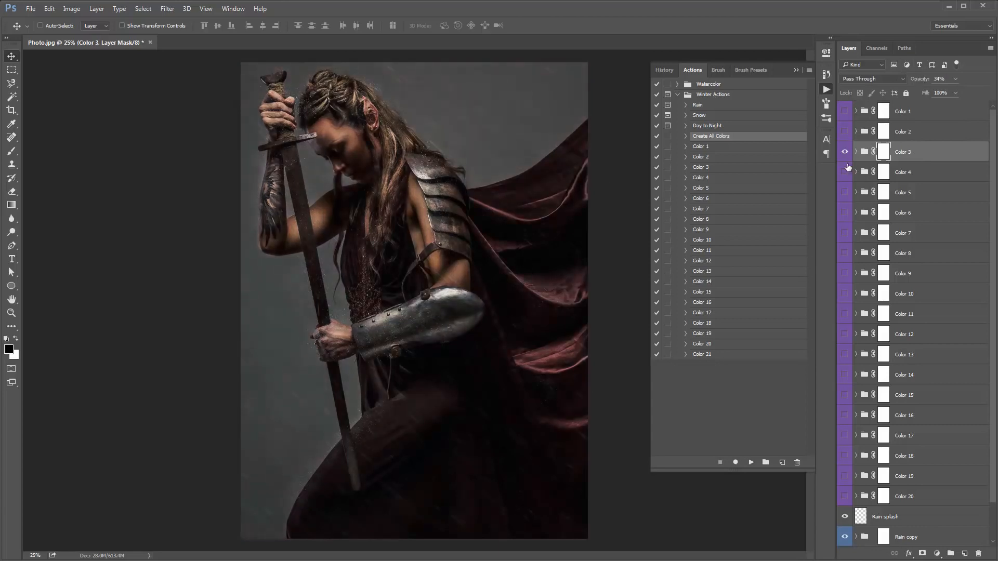
# Step: Preview the Color 4 to Color 8 groups one at a time over the Color 3 look
pyautogui.click(844, 172)
pyautogui.click(846, 188)
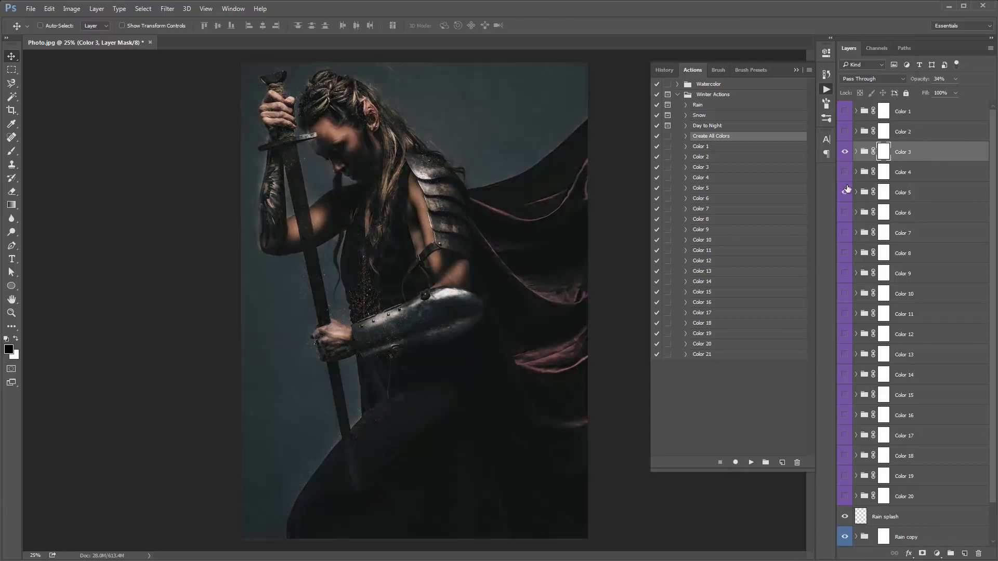
pyautogui.click(845, 192)
pyautogui.click(845, 212)
pyautogui.click(844, 212)
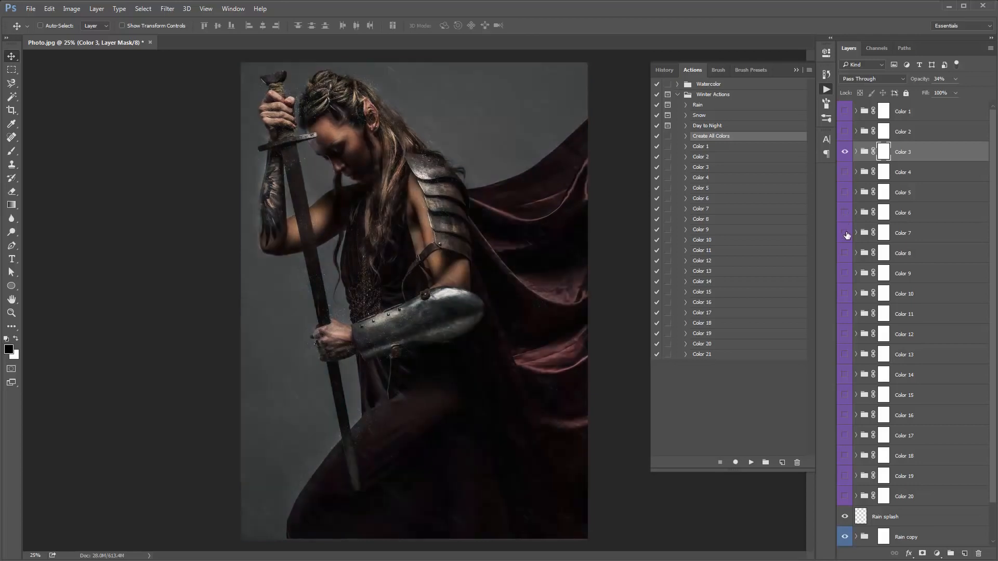
pyautogui.click(845, 233)
pyautogui.click(845, 233)
pyautogui.click(847, 253)
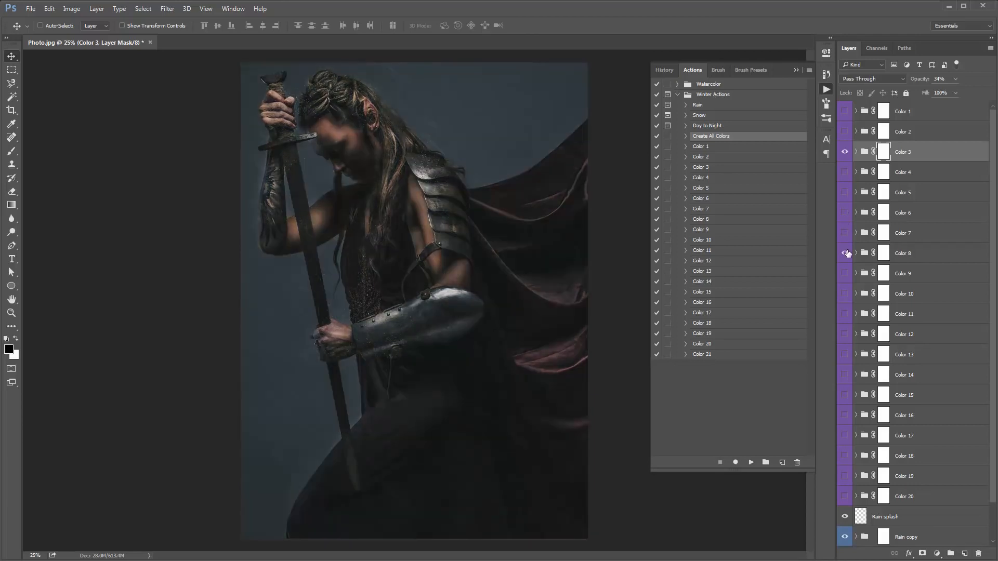
pyautogui.click(845, 253)
# Step: Show the Color 9 group and lower its opacity to 57%
pyautogui.click(845, 274)
pyautogui.click(904, 274)
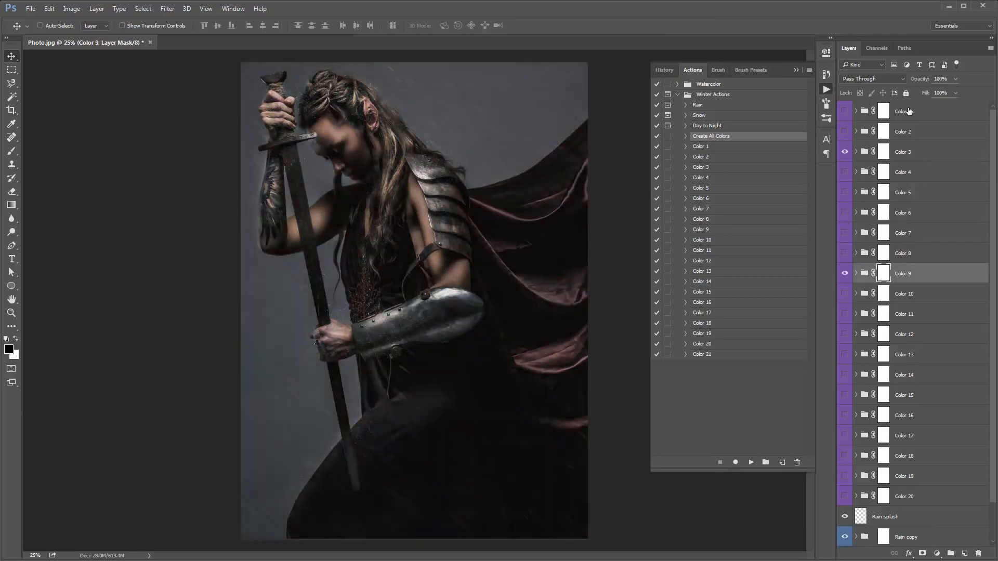
pyautogui.moveTo(917, 79); pyautogui.dragTo(182, 128)
# Step: Preview the Color 10 to Color 20 groups one at a time, hiding each again after comparing it
pyautogui.scroll(-2, 907, 235)
pyautogui.click(844, 274)
pyautogui.click(845, 274)
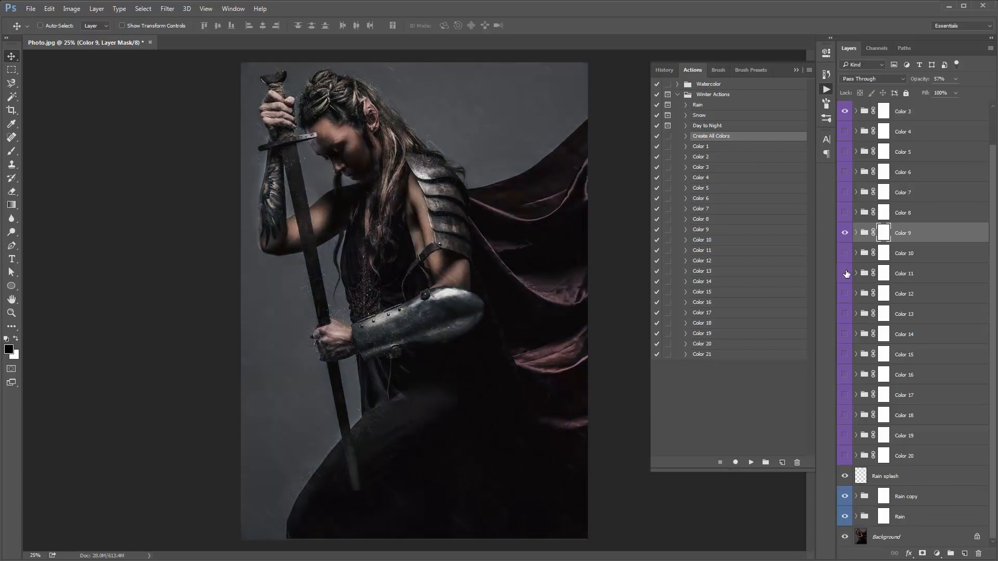
pyautogui.click(845, 273)
pyautogui.click(845, 273)
pyautogui.click(845, 293)
pyautogui.click(845, 294)
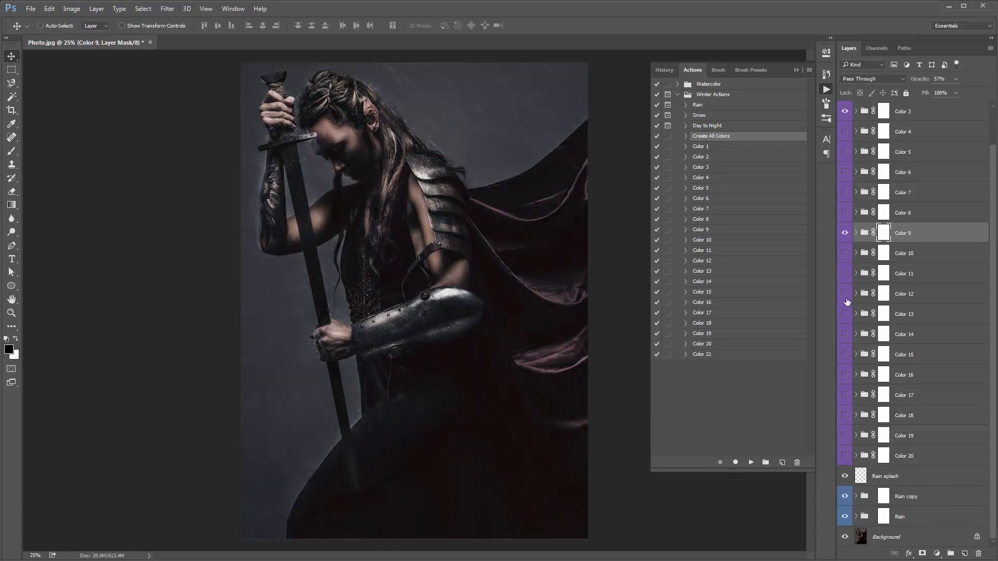
pyautogui.click(844, 313)
pyautogui.click(844, 314)
pyautogui.click(844, 334)
pyautogui.click(845, 334)
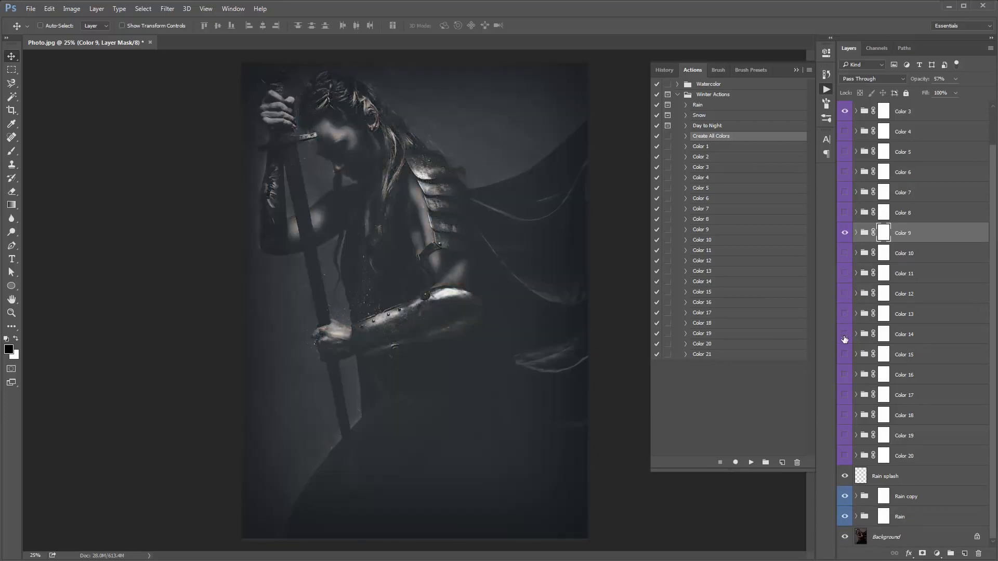
pyautogui.click(845, 354)
pyautogui.click(845, 355)
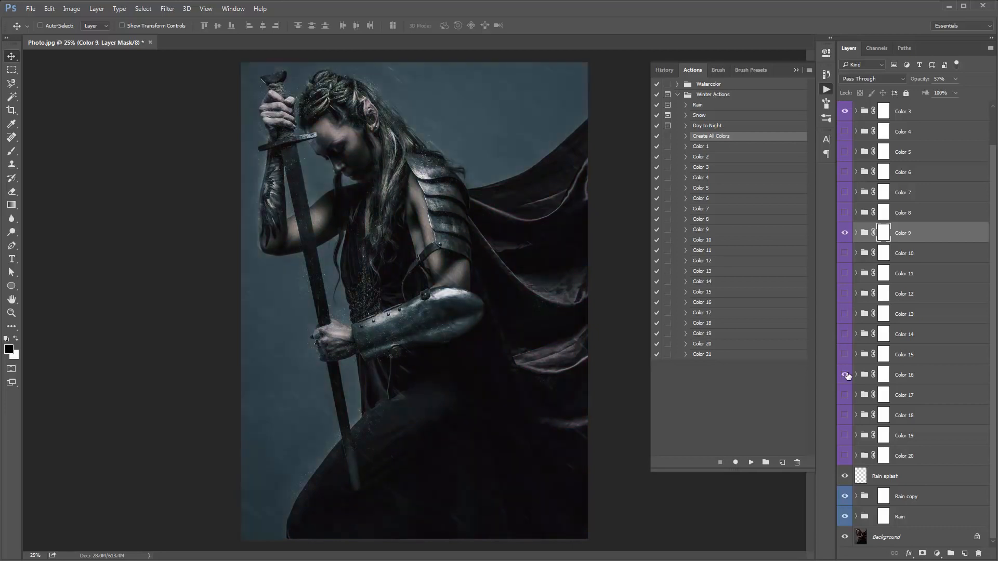
pyautogui.click(845, 375)
pyautogui.click(844, 395)
pyautogui.click(845, 395)
pyautogui.click(844, 416)
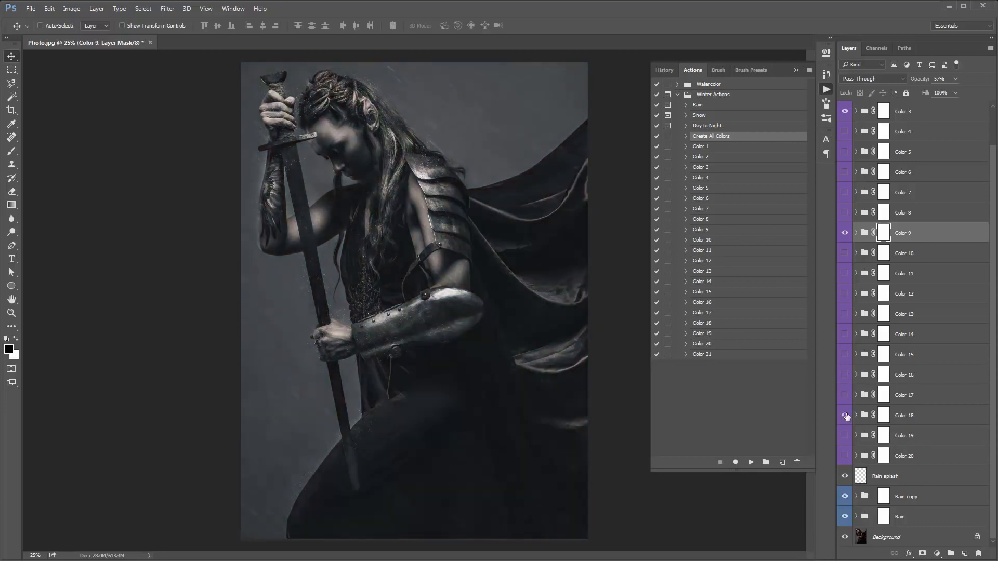
pyautogui.click(845, 415)
pyautogui.click(845, 435)
pyautogui.click(845, 436)
pyautogui.click(845, 456)
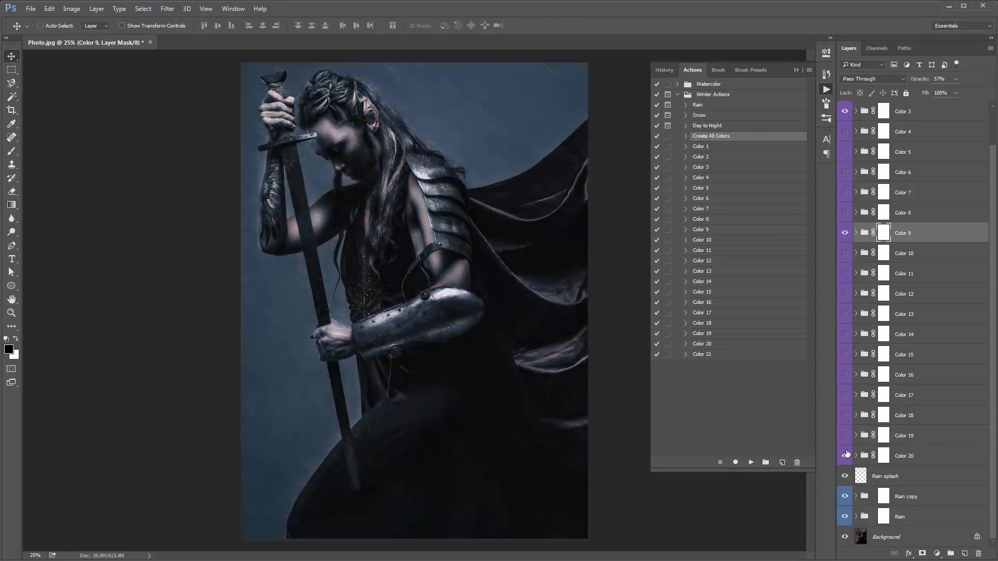
pyautogui.click(844, 456)
# Step: Raise the Color 3 group's opacity to 44%
pyautogui.scroll(1, 900, 282)
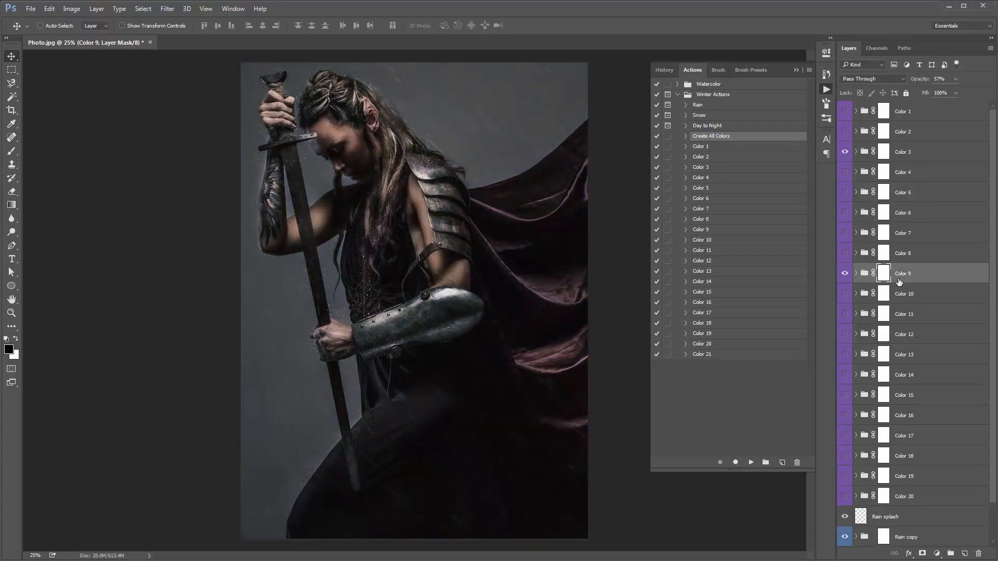
pyautogui.click(916, 160)
pyautogui.click(920, 80)
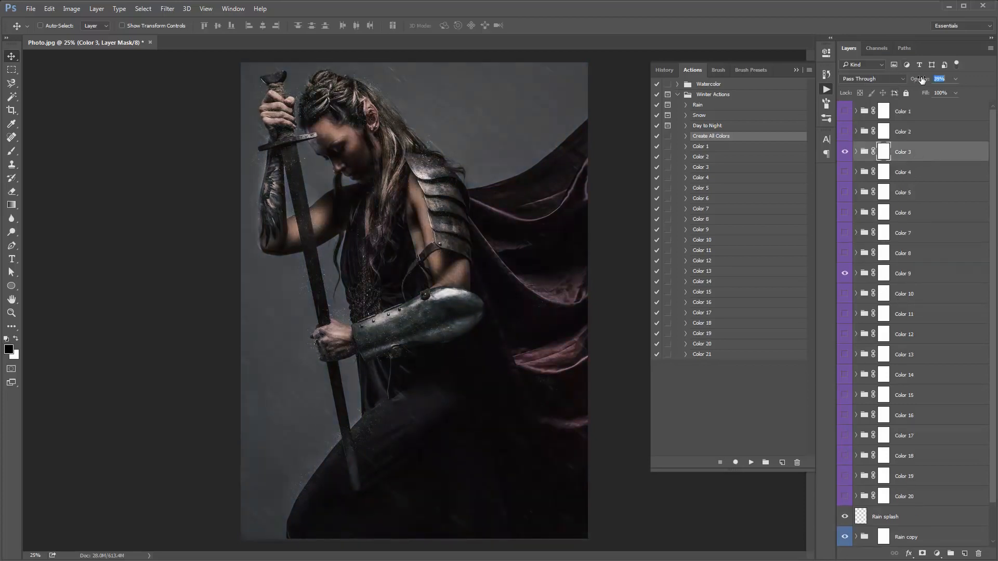
# Step: Delete all the colour groups from Color 1 to Color 20 except Color 3 and Color 9
pyautogui.click(923, 119)
pyautogui.keyDown('shift'); pyautogui.click(913, 494); pyautogui.keyUp('shift')
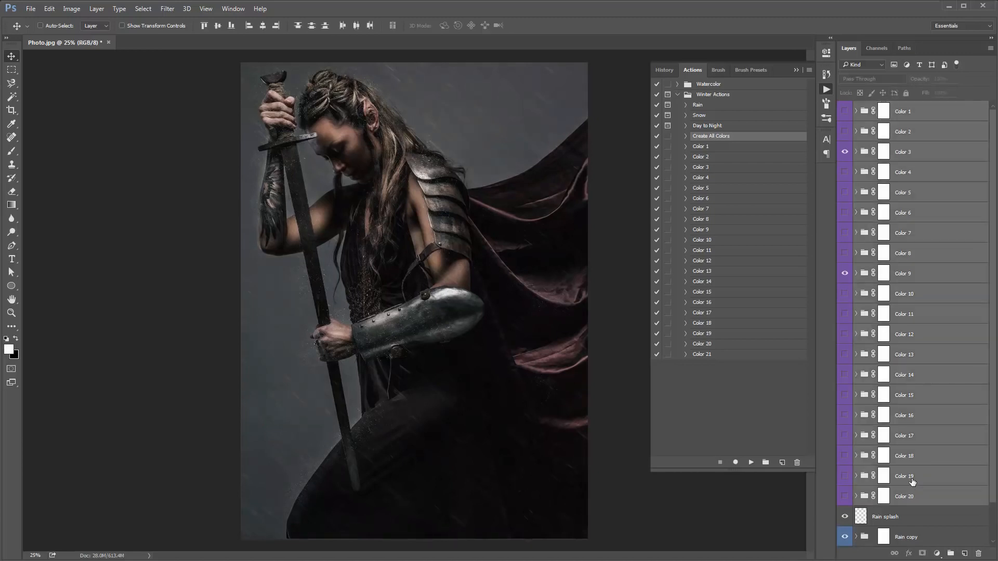
pyautogui.keyDown('ctrl'); pyautogui.click(915, 278); pyautogui.keyUp('ctrl')
pyautogui.keyDown('ctrl'); pyautogui.click(920, 159); pyautogui.keyUp('ctrl')
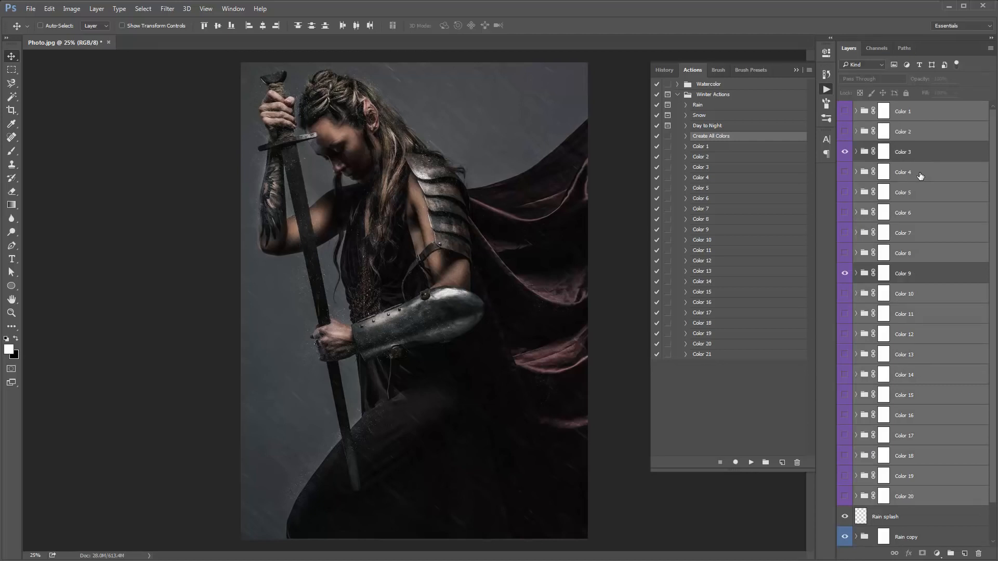
pyautogui.press('Delete')
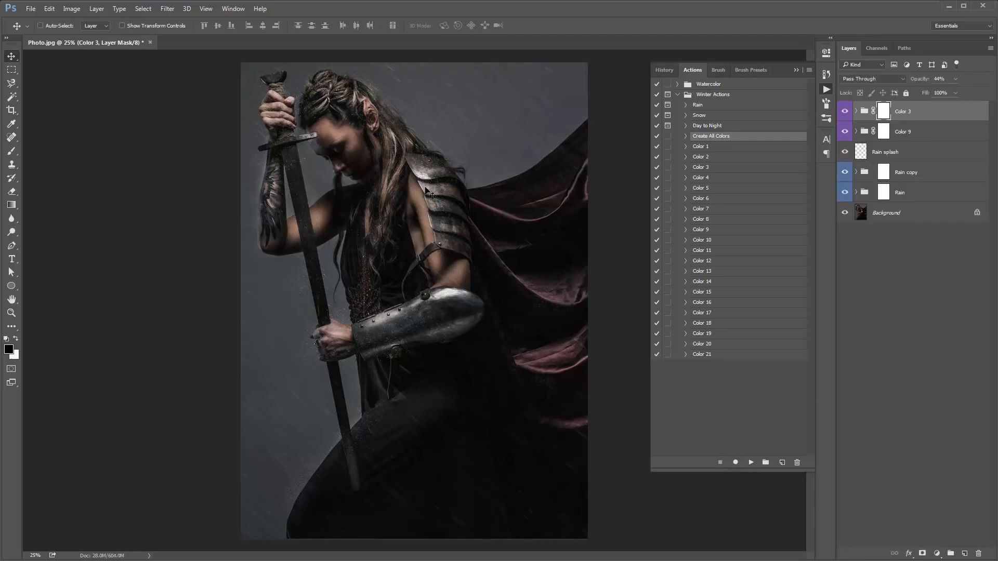
# Step: Stamp the visible layers into a new top layer and set exposure +0.40, contrast +15 and clarity +24 in Camera Raw
pyautogui.press('ctrl')
pyautogui.hotkey('ctrl', 'alt', 'shift', 'e')
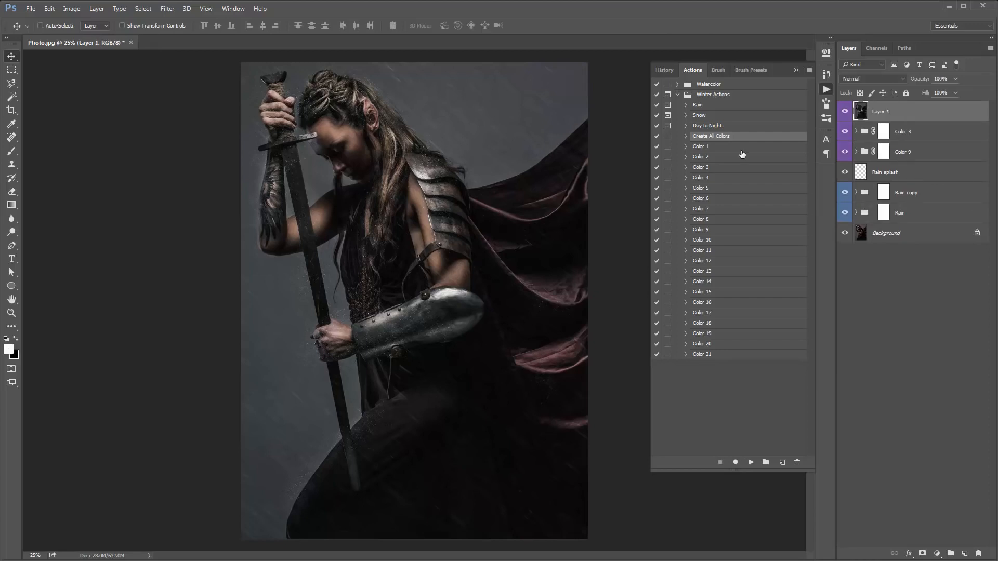
pyautogui.click(174, 12)
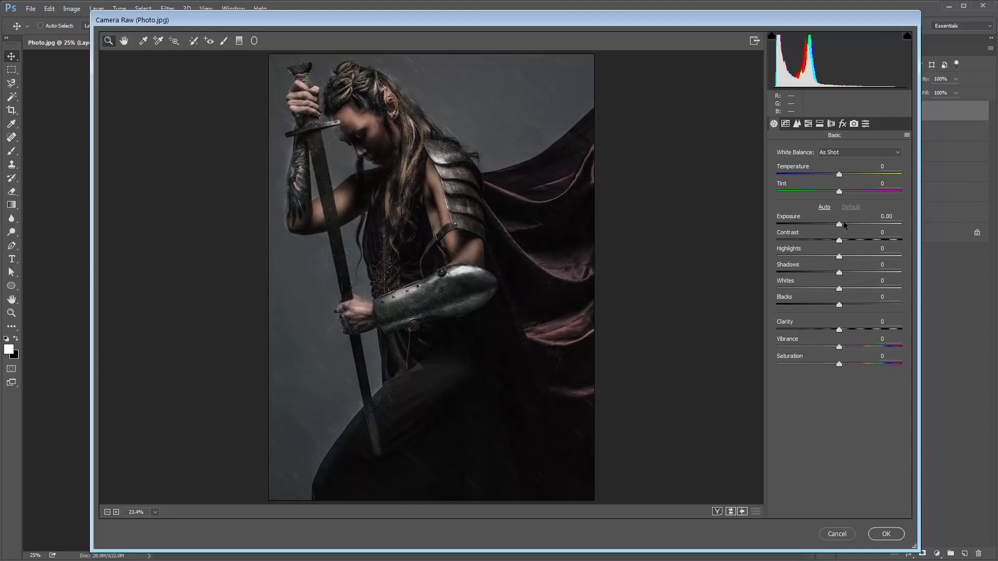
pyautogui.moveTo(839, 224); pyautogui.dragTo(852, 241)
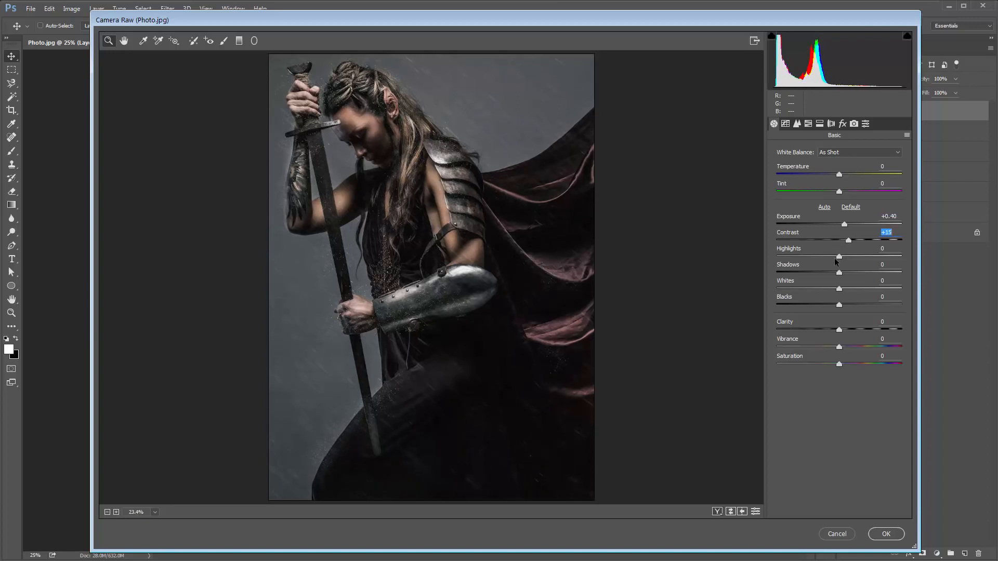
pyautogui.moveTo(840, 330); pyautogui.dragTo(857, 335)
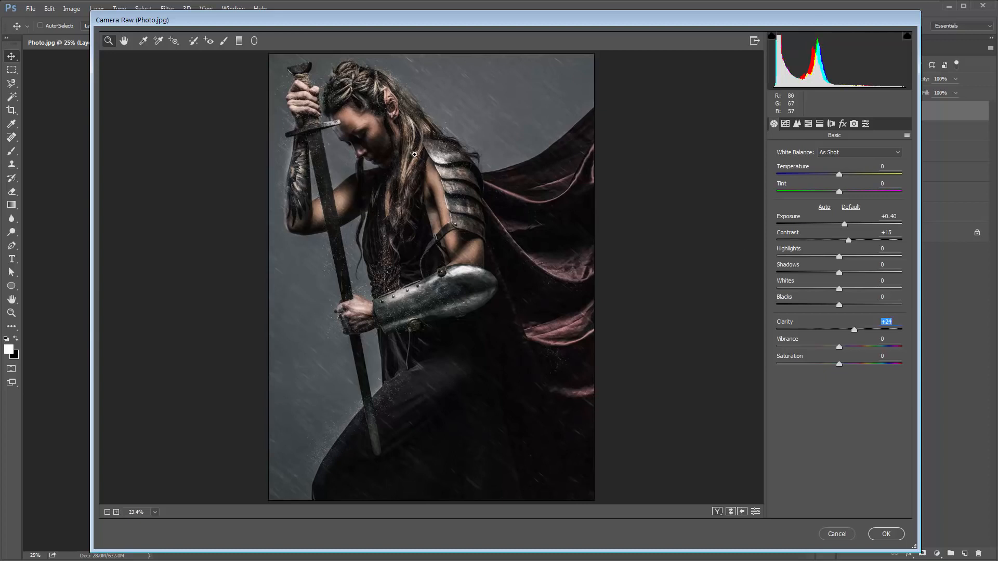
# Step: Draw a tall, narrow radial filter over the warrior and rotate it diagonally from the sword hilt towards the cape
pyautogui.keyDown('alt'); pyautogui.click(414, 154); pyautogui.keyUp('alt')
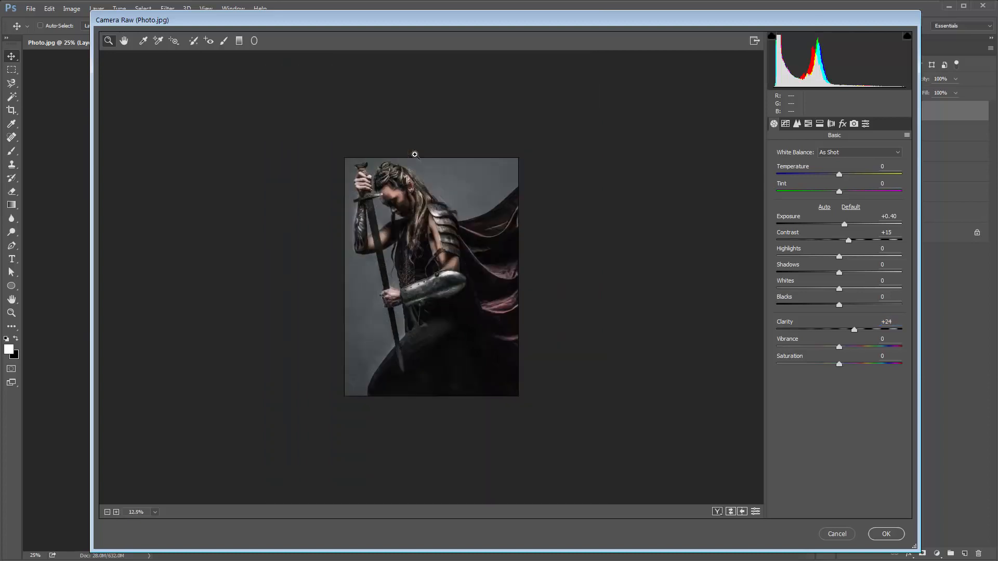
pyautogui.click(255, 42)
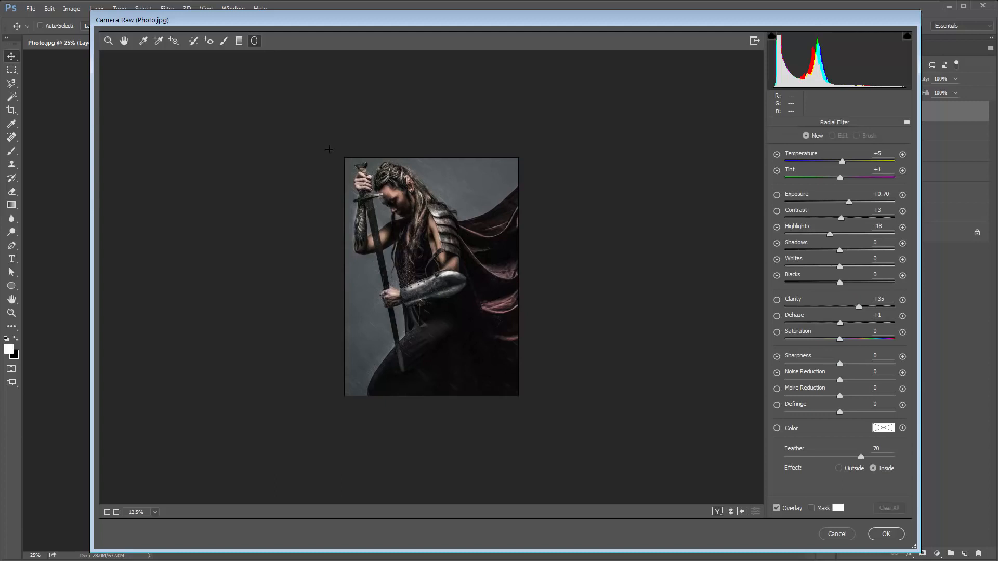
pyautogui.moveTo(330, 151)
pyautogui.mouseDown()
pyautogui.moveTo(384, 204)
pyautogui.moveTo(415, 178)
pyautogui.moveTo(411, 216)
pyautogui.moveTo(413, 147)
pyautogui.moveTo(413, 187)
pyautogui.moveTo(327, 179)
pyautogui.moveTo(370, 194)
pyautogui.moveTo(404, 184)
pyautogui.mouseUp()
pyautogui.press('Delete')
pyautogui.moveTo(428, 245); pyautogui.dragTo(452, 325)
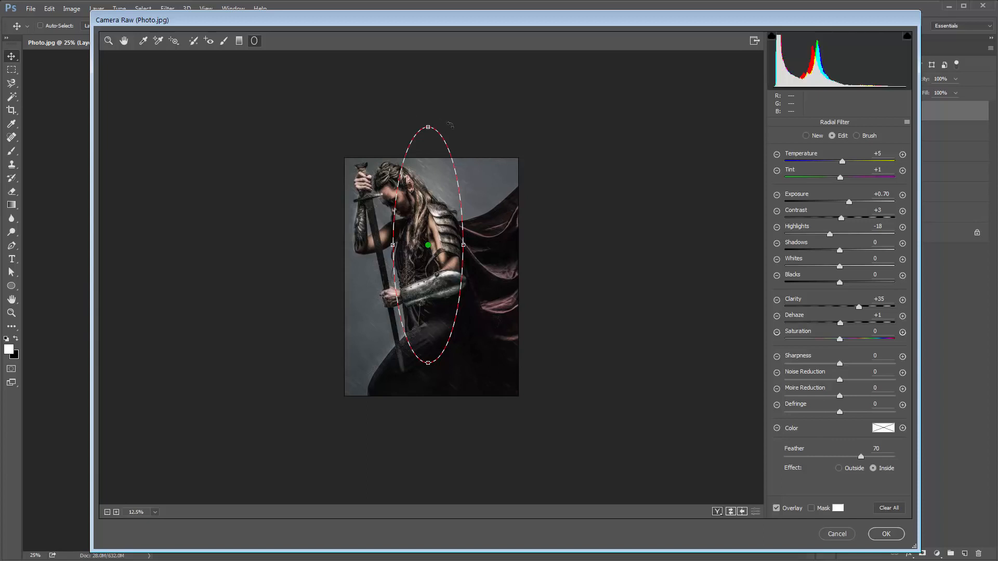
pyautogui.moveTo(450, 125); pyautogui.dragTo(494, 307)
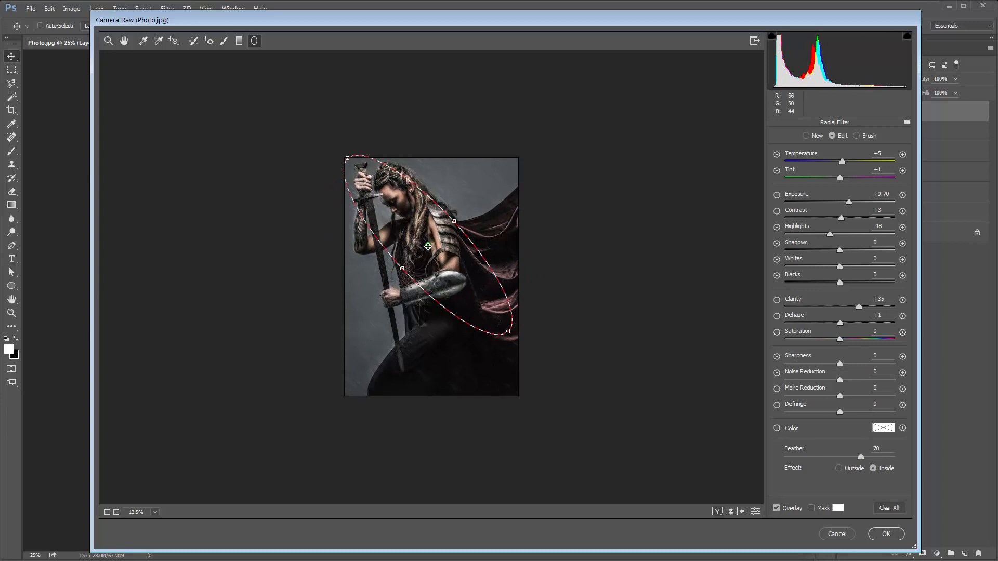
# Step: Lengthen and widen the diagonal radial filter and re-centre it on the warrior's torso
pyautogui.moveTo(426, 244); pyautogui.dragTo(416, 239)
pyautogui.moveTo(498, 328); pyautogui.dragTo(513, 343)
pyautogui.moveTo(444, 216); pyautogui.dragTo(452, 209)
pyautogui.moveTo(422, 241); pyautogui.dragTo(430, 244)
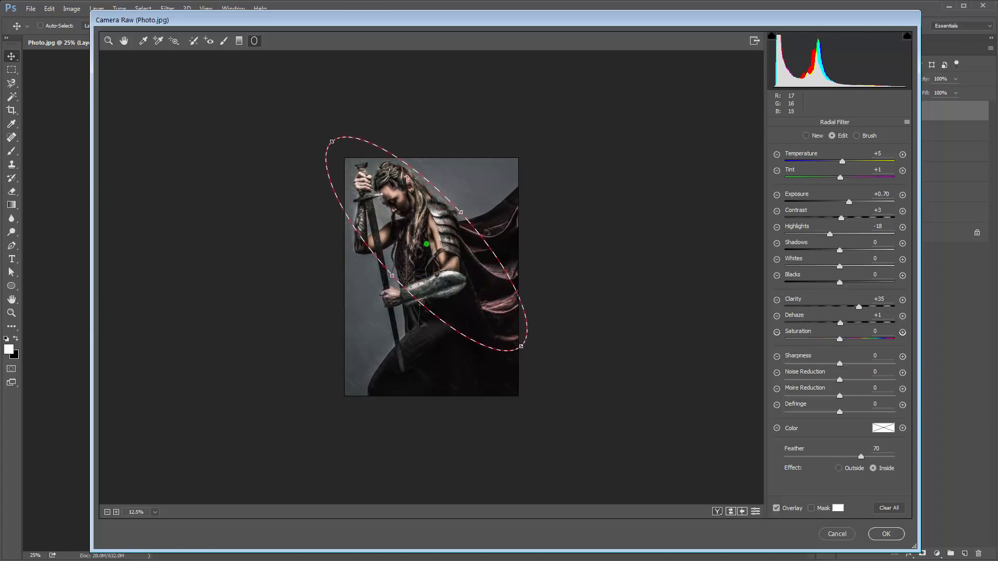
# Step: Set the radial filter's temperature to +21, tint to 0, exposure to +0.60 and highlights to -1
pyautogui.hotkey('ctrl', '0')
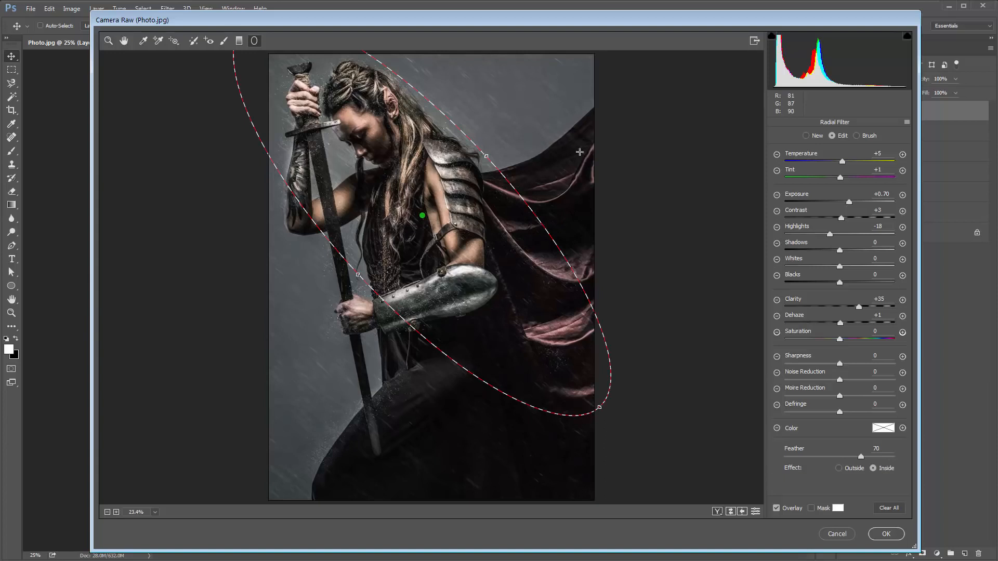
pyautogui.click(839, 234)
pyautogui.click(841, 202)
pyautogui.click(842, 162)
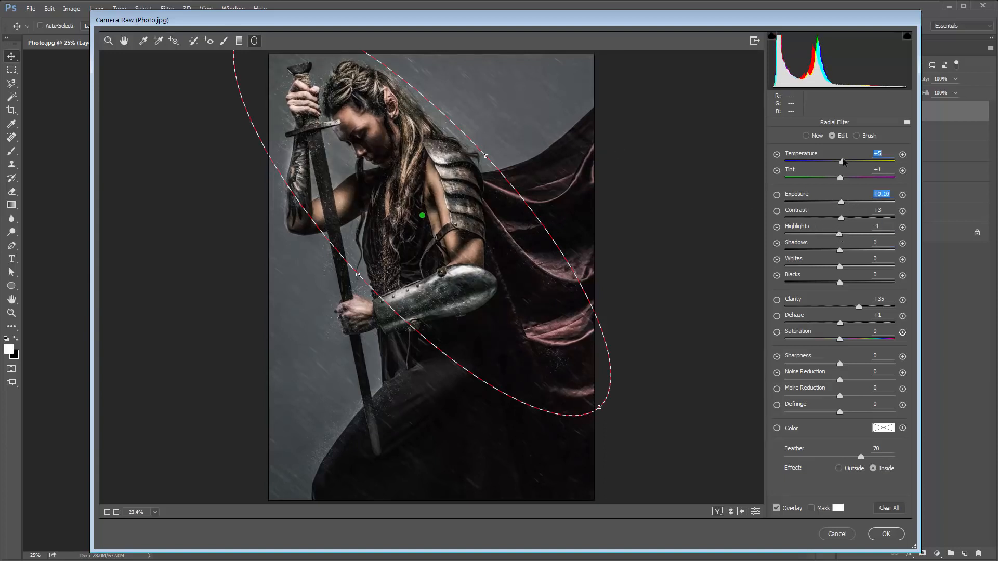
pyautogui.click(842, 162)
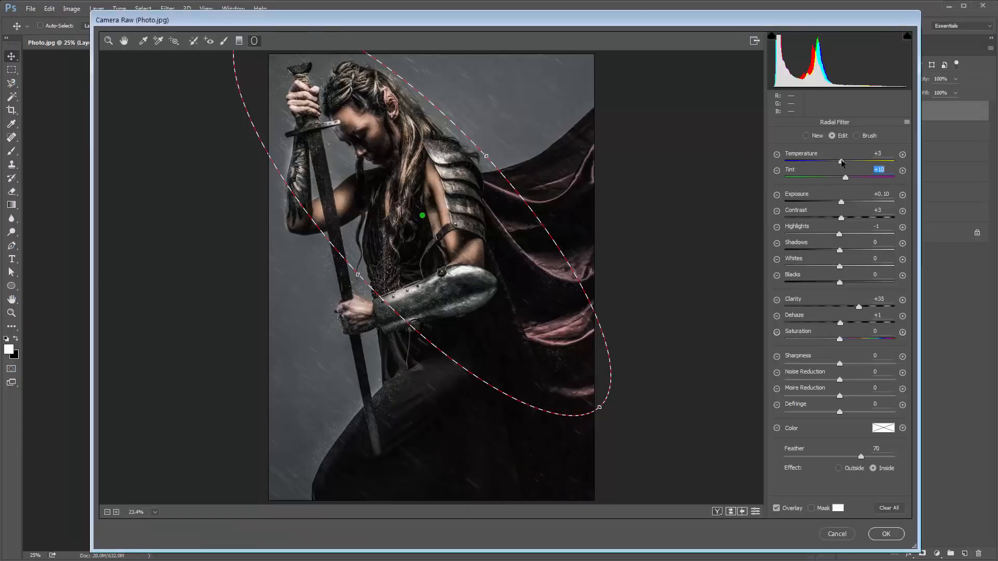
pyautogui.click(845, 177)
pyautogui.moveTo(842, 177)
pyautogui.mouseDown()
pyautogui.moveTo(844, 162)
pyautogui.moveTo(854, 164)
pyautogui.mouseUp()
pyautogui.hotkey('ctrl', 'z')
pyautogui.moveTo(841, 202); pyautogui.dragTo(851, 203)
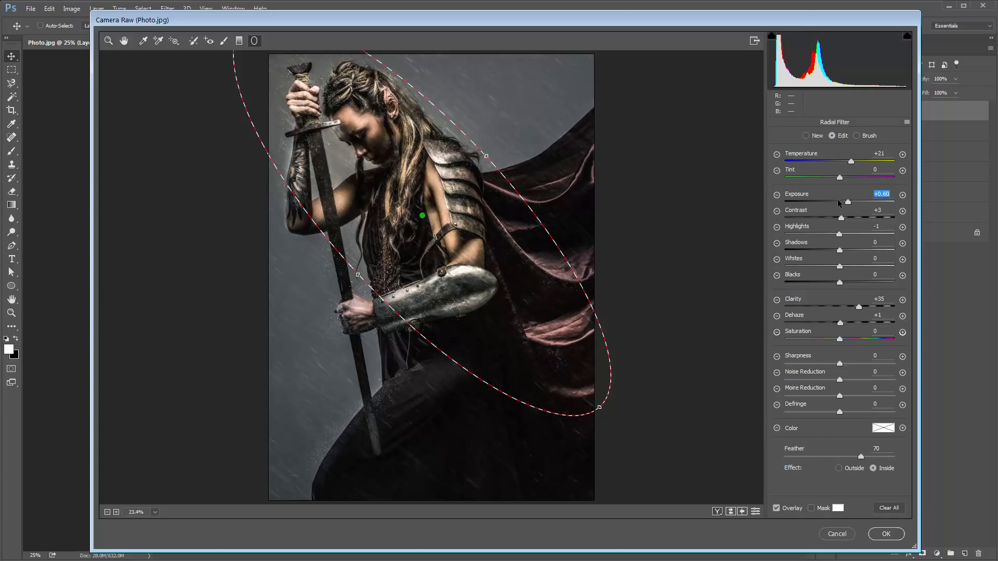
# Step: Widen the radial filter and set its contrast to -48 and clarity to +45
pyautogui.moveTo(486, 156); pyautogui.dragTo(503, 142)
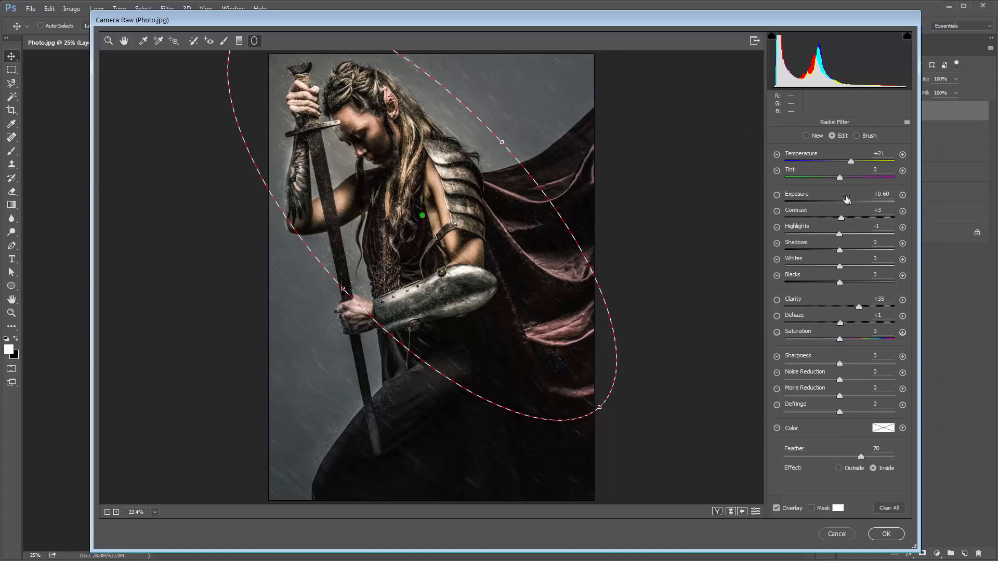
pyautogui.moveTo(841, 218); pyautogui.dragTo(816, 224)
pyautogui.moveTo(861, 307)
pyautogui.mouseDown()
pyautogui.moveTo(846, 307)
pyautogui.moveTo(864, 308)
pyautogui.mouseUp()
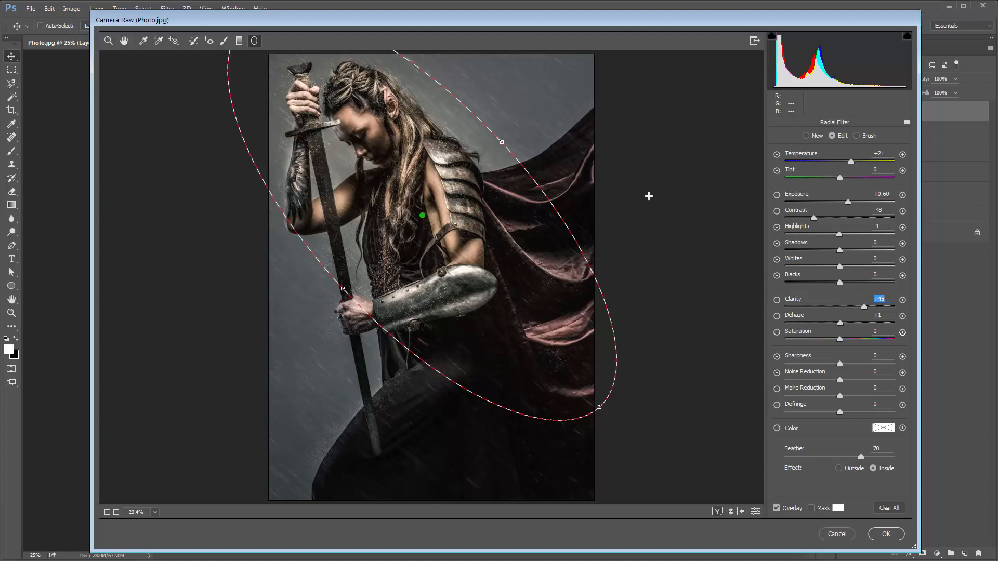
pyautogui.hotkey('ctrl', '-')
pyautogui.hotkey('ctrl', '-')
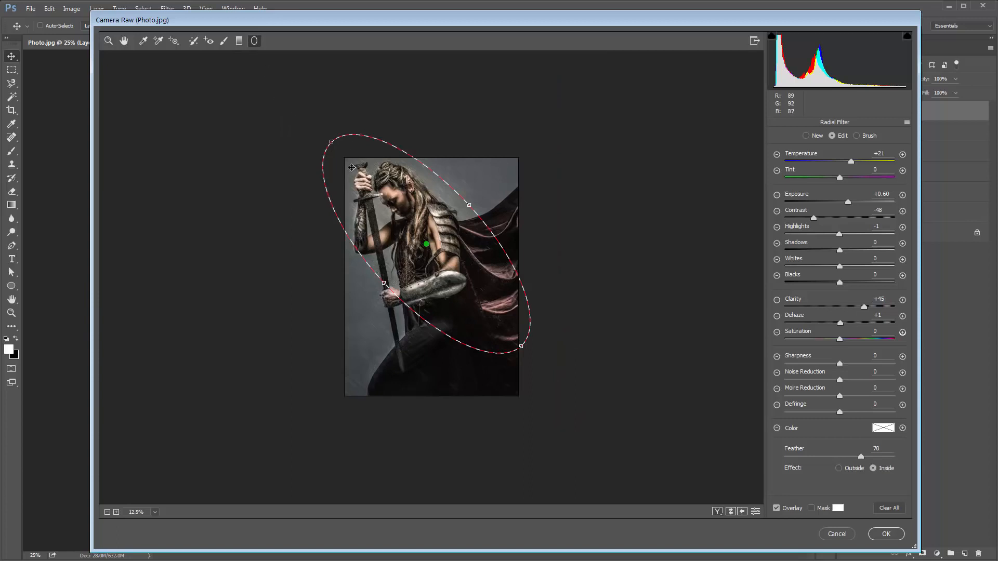
# Step: Add a second radial filter centred on the sword hilt, tilted diagonally and stretched toward the woman's shoulder armour
pyautogui.press('h')
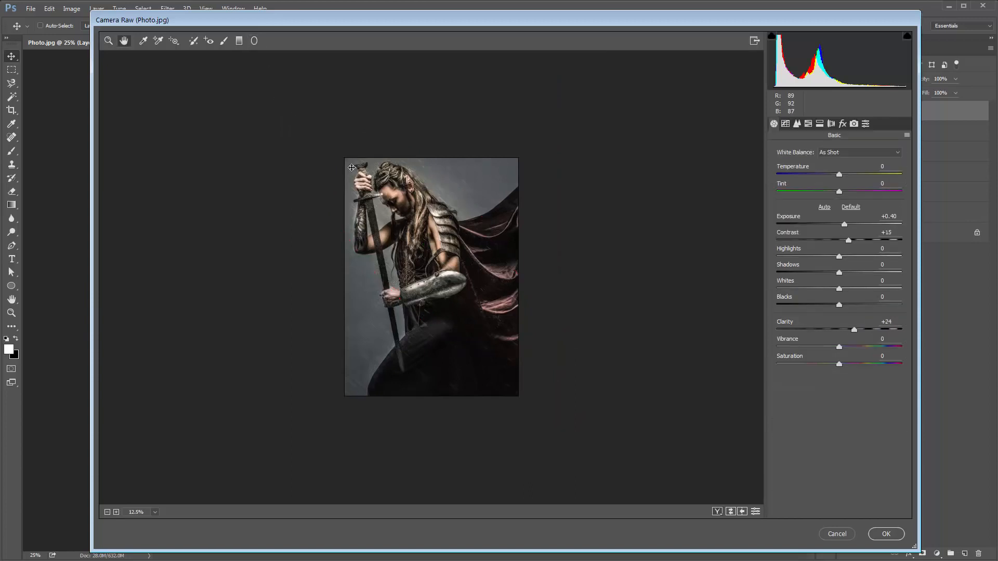
pyautogui.click(255, 42)
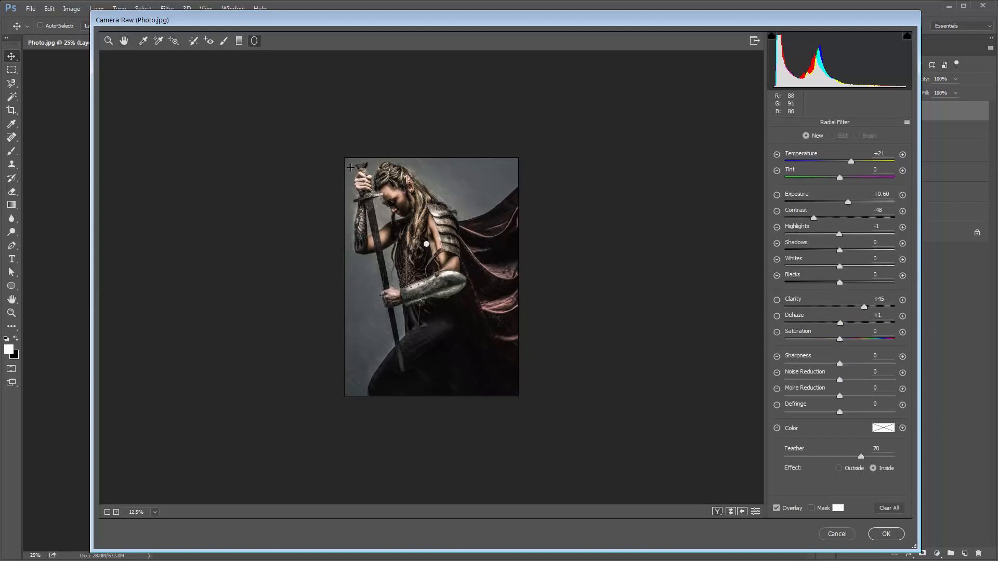
pyautogui.moveTo(354, 174); pyautogui.dragTo(407, 216)
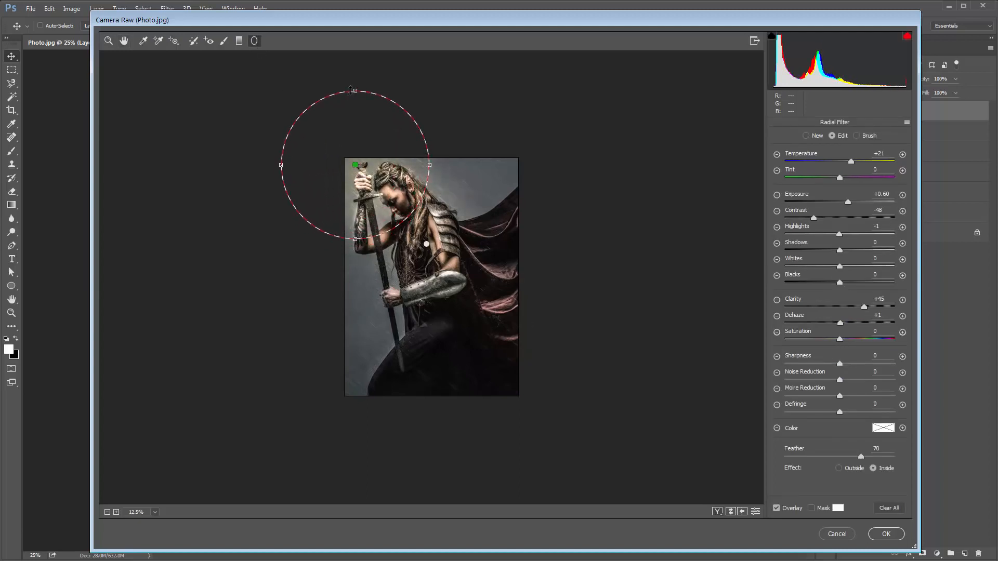
pyautogui.moveTo(355, 91); pyautogui.dragTo(355, 109)
pyautogui.moveTo(444, 128); pyautogui.dragTo(453, 190)
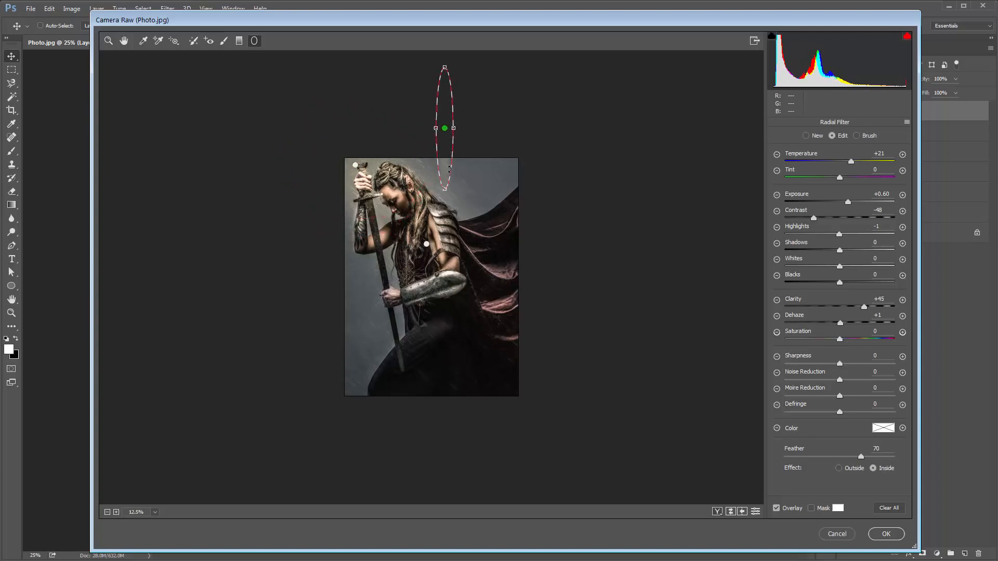
pyautogui.hotkey('ctrl', 'z')
pyautogui.moveTo(419, 127); pyautogui.dragTo(428, 168)
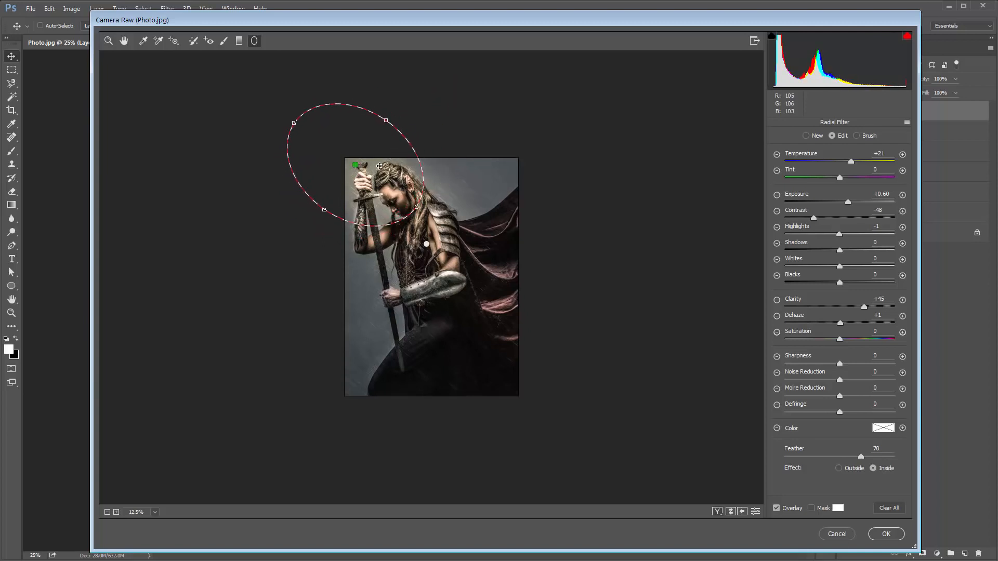
pyautogui.moveTo(357, 165); pyautogui.dragTo(366, 169)
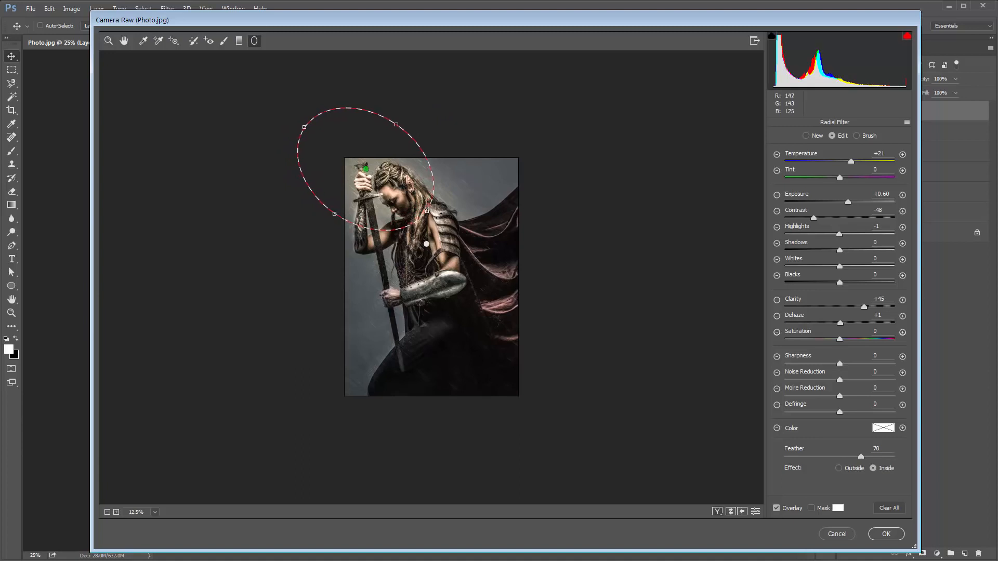
pyautogui.moveTo(426, 211); pyautogui.dragTo(451, 227)
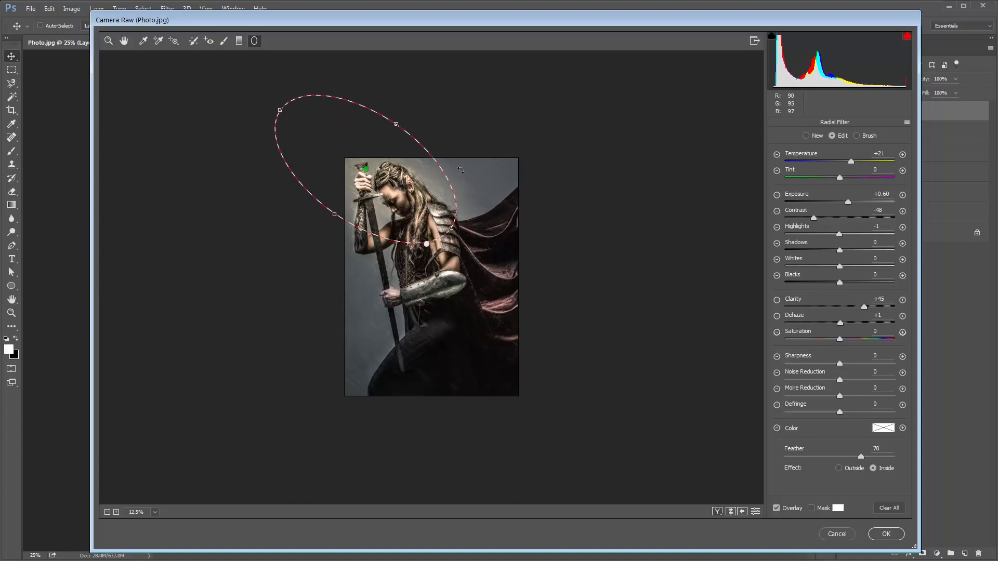
pyautogui.moveTo(460, 170); pyautogui.dragTo(458, 187)
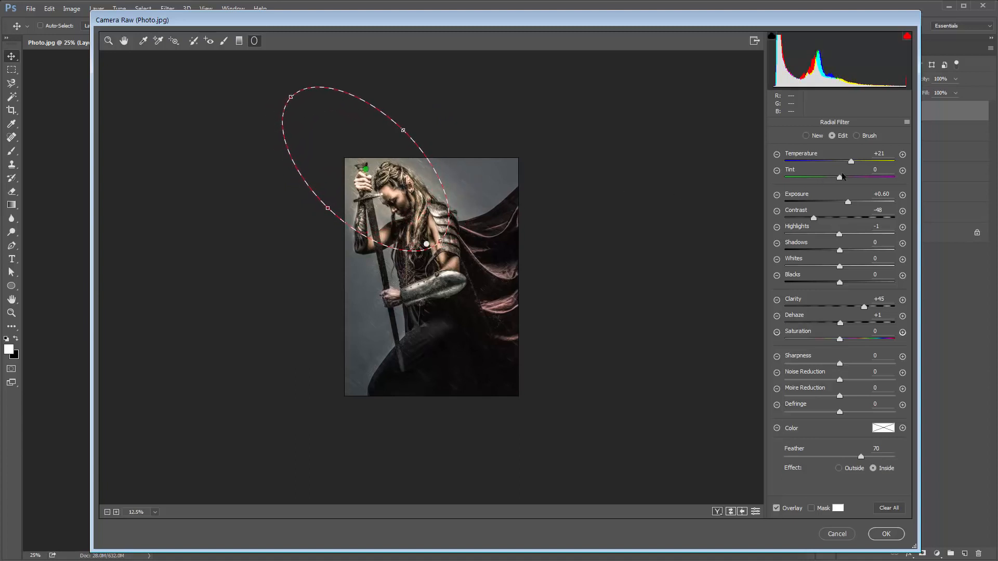
# Step: Set the sword-hilt radial filter's exposure to +1.05, contrast to -6 and feather to 90, lengthening its ellipse slightly
pyautogui.moveTo(826, 218); pyautogui.dragTo(861, 207)
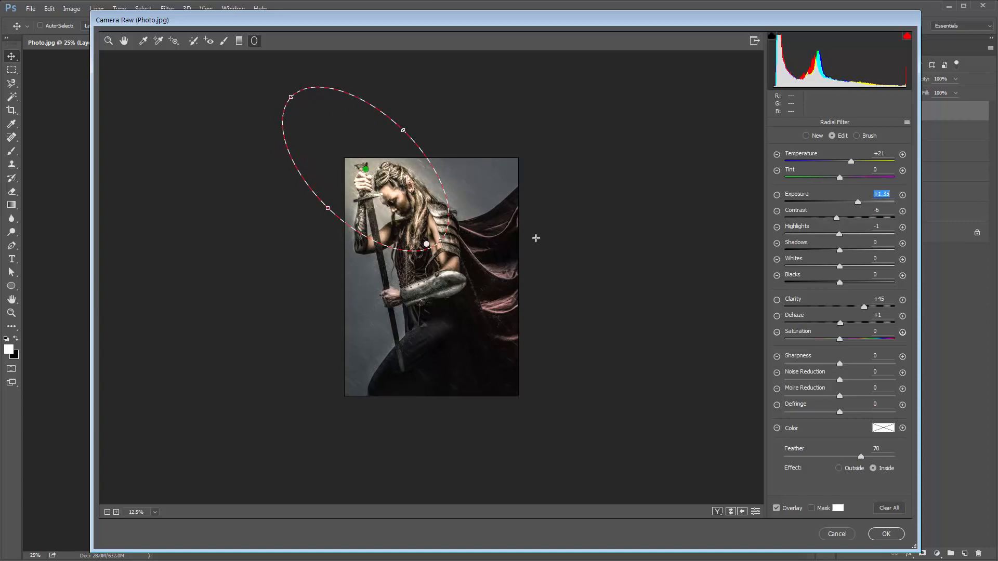
pyautogui.moveTo(441, 242); pyautogui.dragTo(451, 253)
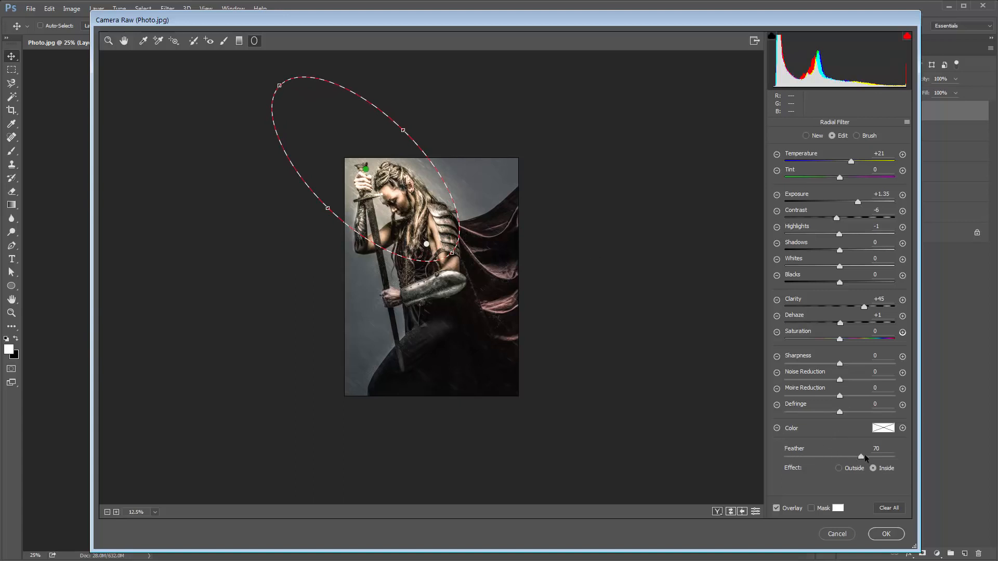
pyautogui.moveTo(855, 457); pyautogui.dragTo(778, 458)
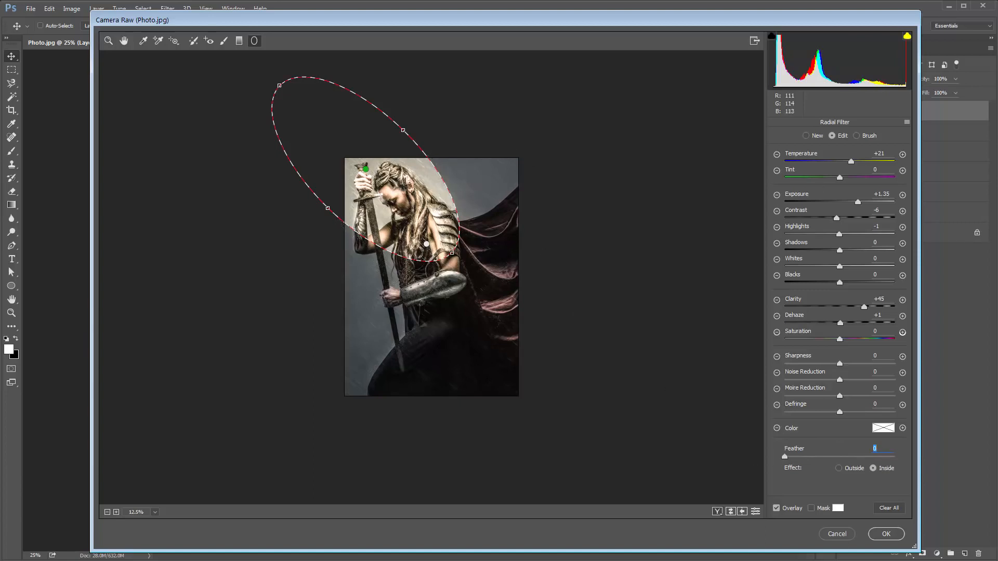
pyautogui.moveTo(806, 456); pyautogui.dragTo(883, 462)
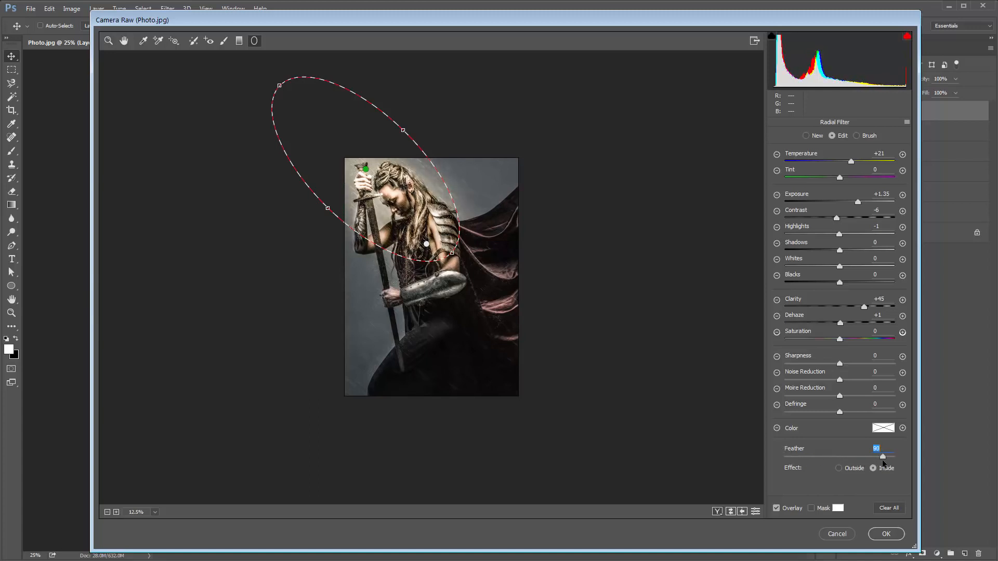
pyautogui.hotkey('ctrl', '0')
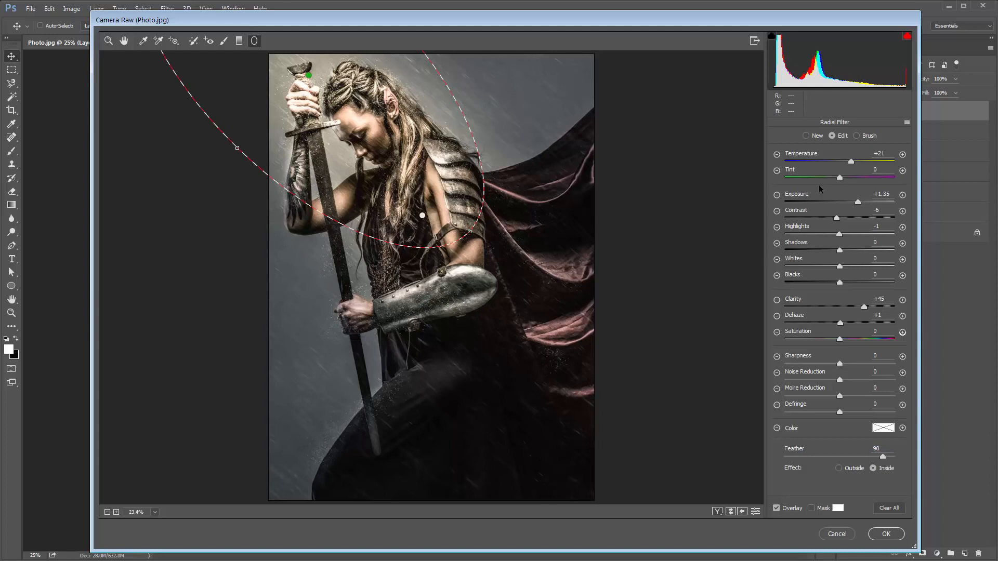
pyautogui.moveTo(857, 202); pyautogui.dragTo(853, 202)
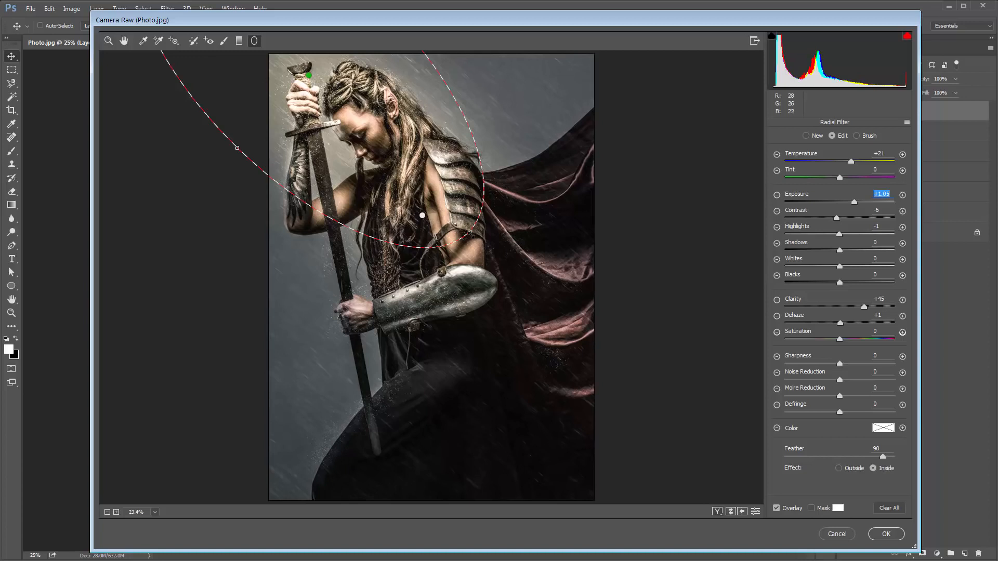
# Step: Lengthen the sword-hilt radial filter down to the forearm guard, rotate it slightly steeper and widen it a little
pyautogui.moveTo(469, 231); pyautogui.dragTo(515, 279)
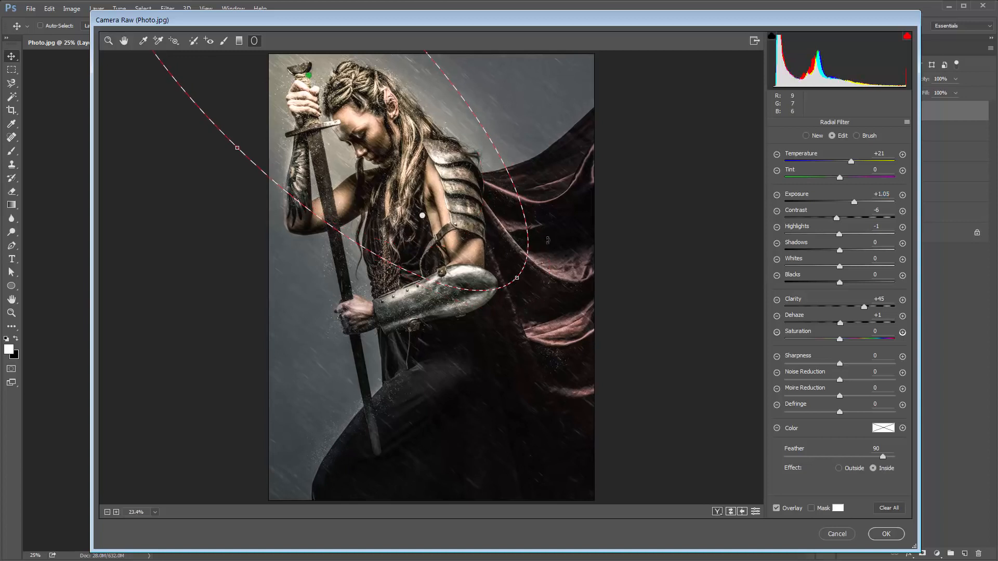
pyautogui.moveTo(545, 238); pyautogui.dragTo(535, 251)
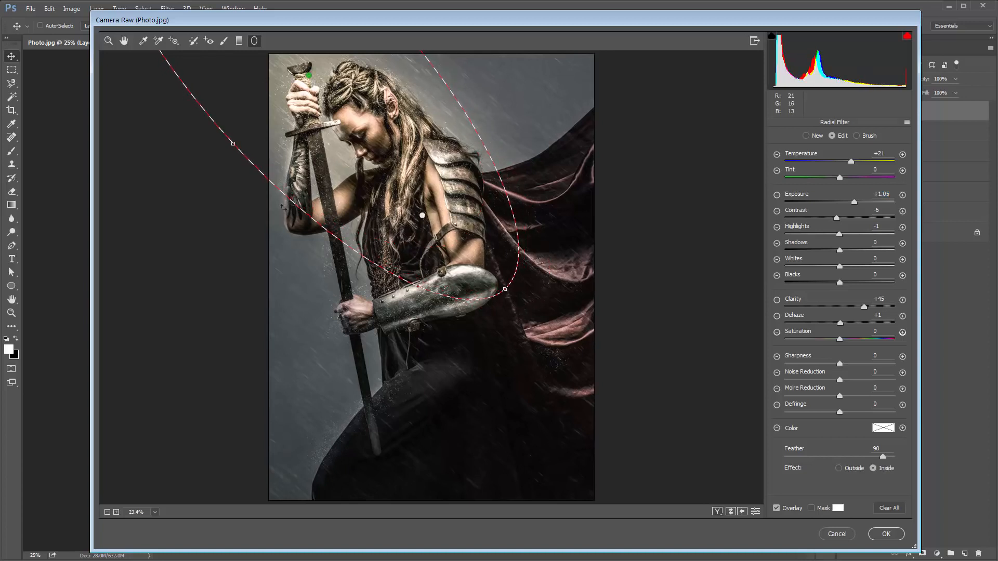
pyautogui.moveTo(232, 143)
pyautogui.mouseDown()
pyautogui.moveTo(218, 160)
pyautogui.moveTo(229, 147)
pyautogui.mouseUp()
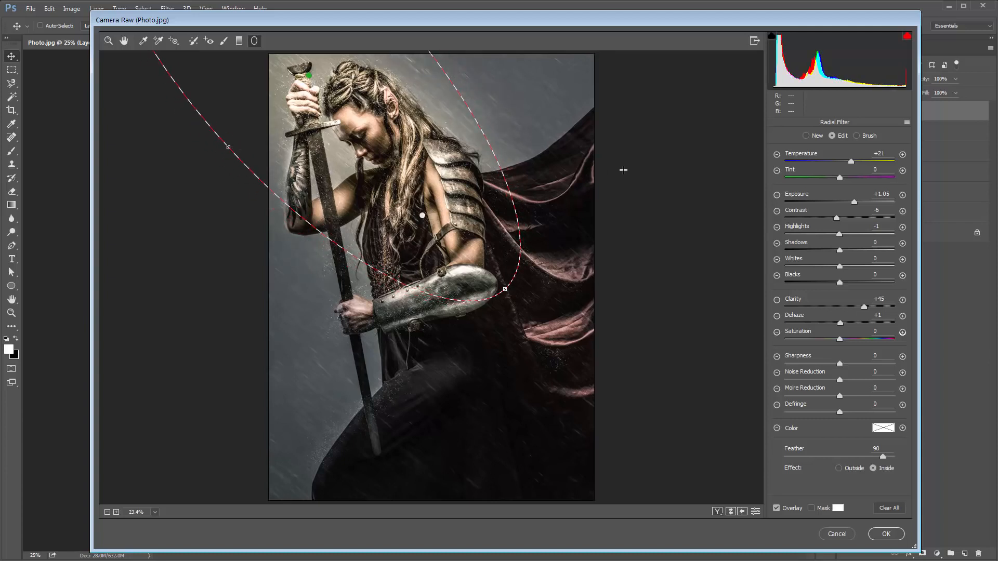
pyautogui.press('h')
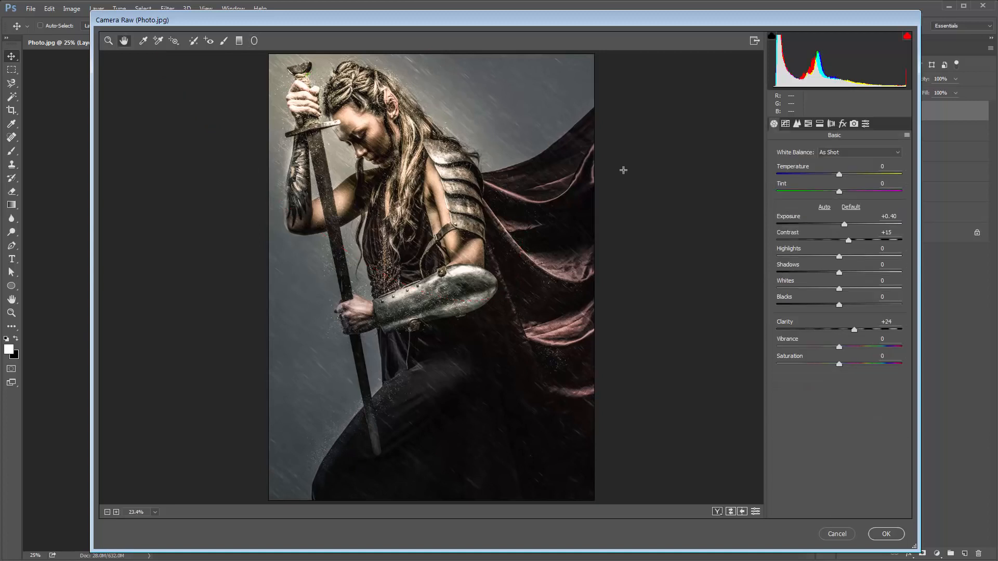
# Step: Draw a graduated filter from just outside the photo's lower-right corner diagonally up to the woman's chest
pyautogui.hotkey('ctrl', '-')
pyautogui.hotkey('ctrl', '-')
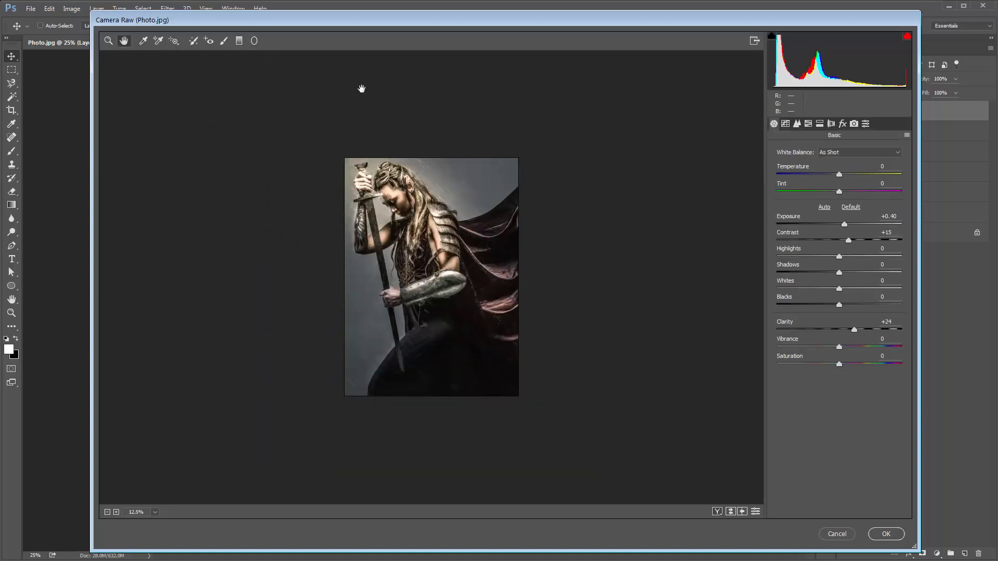
pyautogui.click(239, 40)
pyautogui.moveTo(534, 386); pyautogui.dragTo(396, 254)
# Step: Set the graduated filter's temperature to -12, exposure to -0.95 and contrast to +17
pyautogui.click(837, 202)
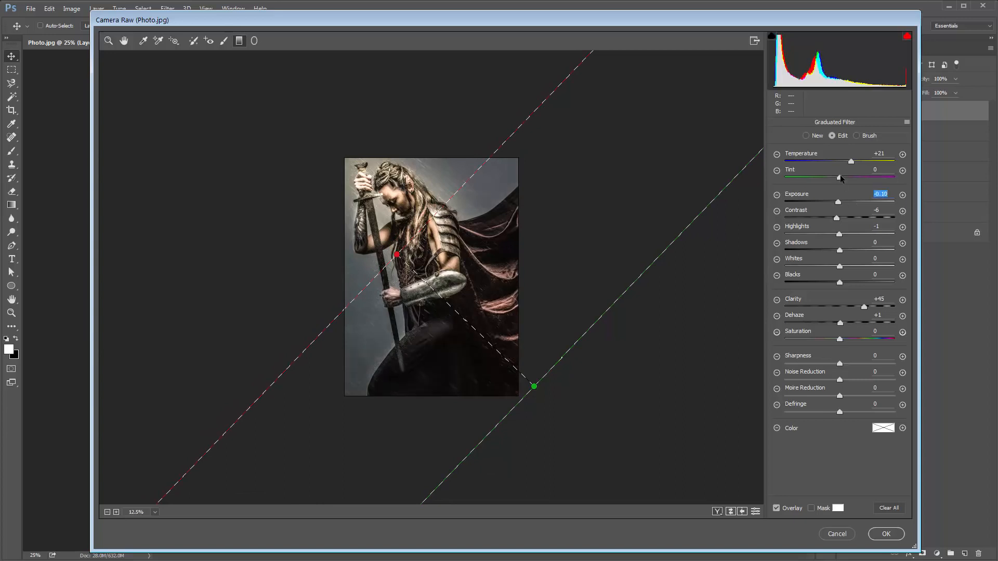
pyautogui.click(837, 161)
pyautogui.moveTo(839, 160); pyautogui.dragTo(833, 163)
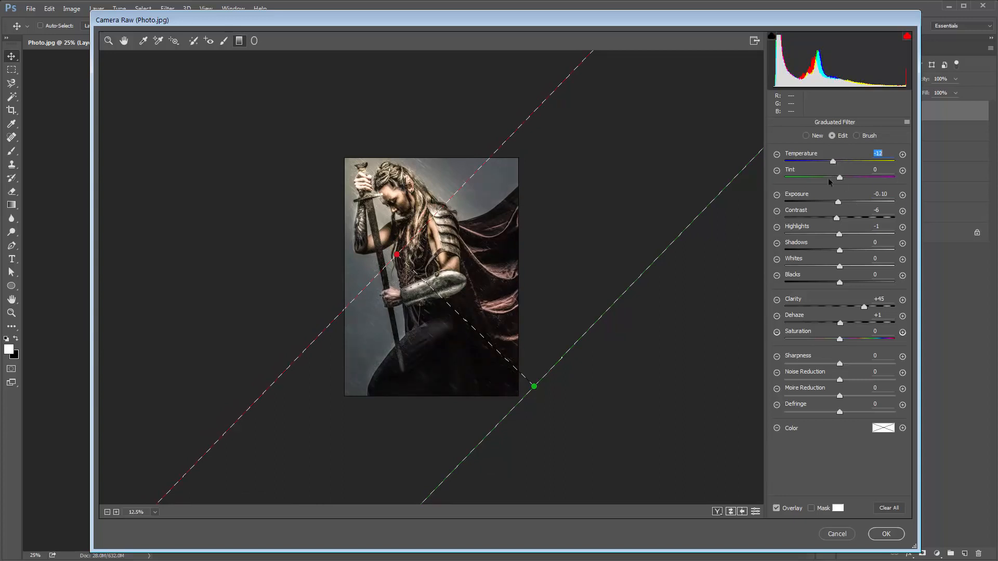
pyautogui.click(839, 218)
pyautogui.hotkey('ctrl', '0')
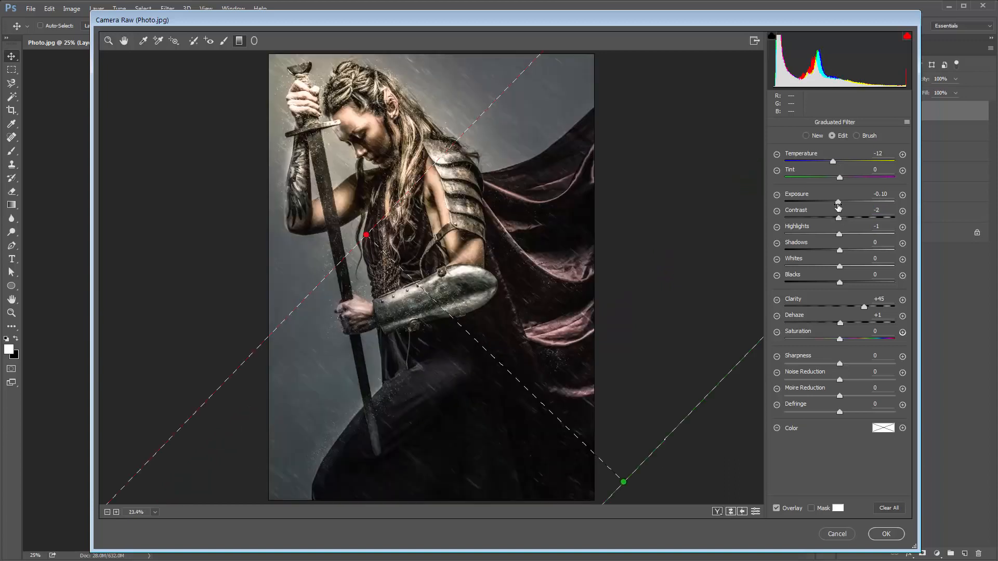
pyautogui.moveTo(837, 206)
pyautogui.mouseDown()
pyautogui.moveTo(826, 205)
pyautogui.moveTo(858, 224)
pyautogui.moveTo(849, 221)
pyautogui.mouseUp()
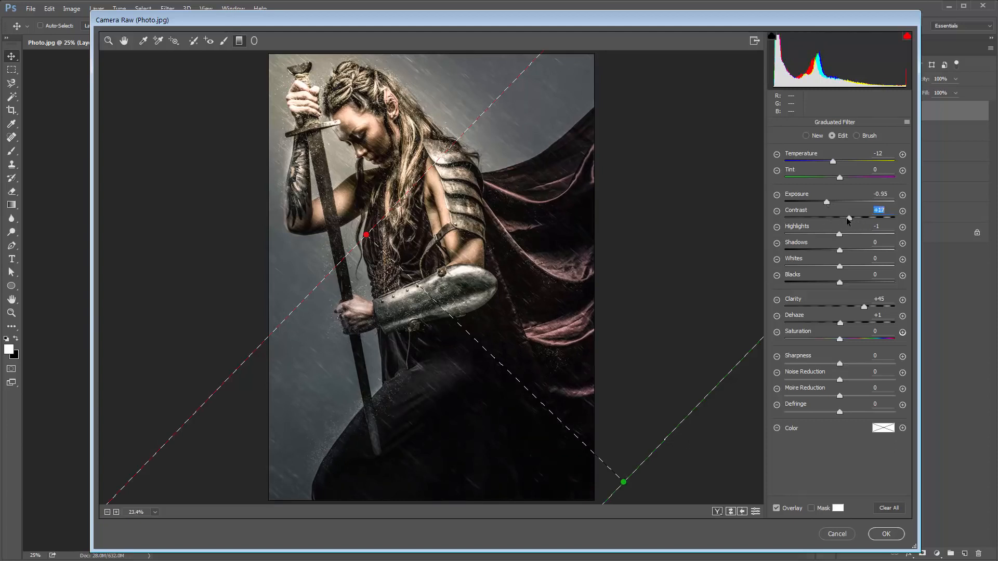
# Step: Add graduated filters from outside the photo's lower-left and upper-right corners toward the figure, both with exposure -0.55
pyautogui.hotkey('ctrl', '-')
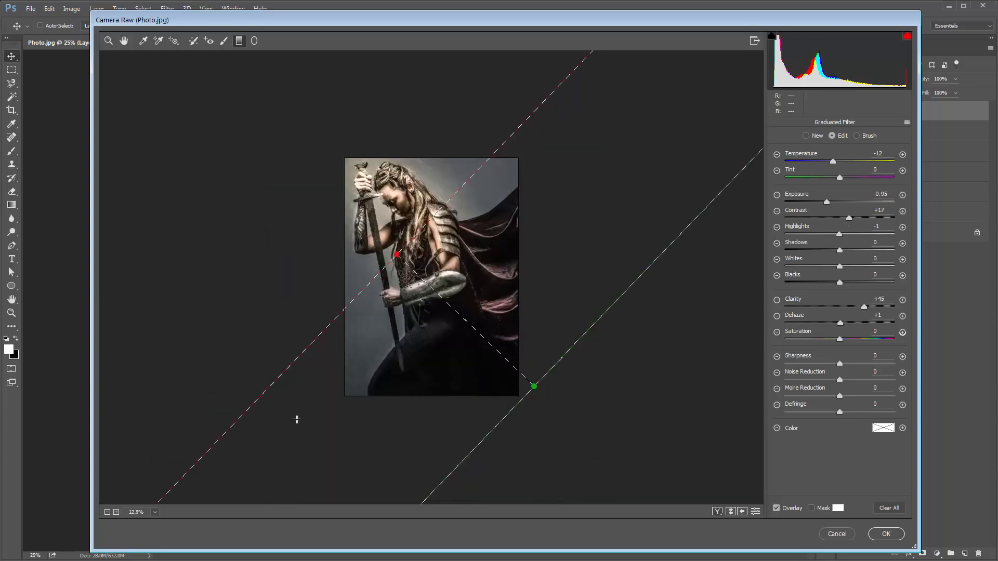
pyautogui.moveTo(324, 390); pyautogui.dragTo(370, 352)
pyautogui.moveTo(438, 278); pyautogui.dragTo(450, 268)
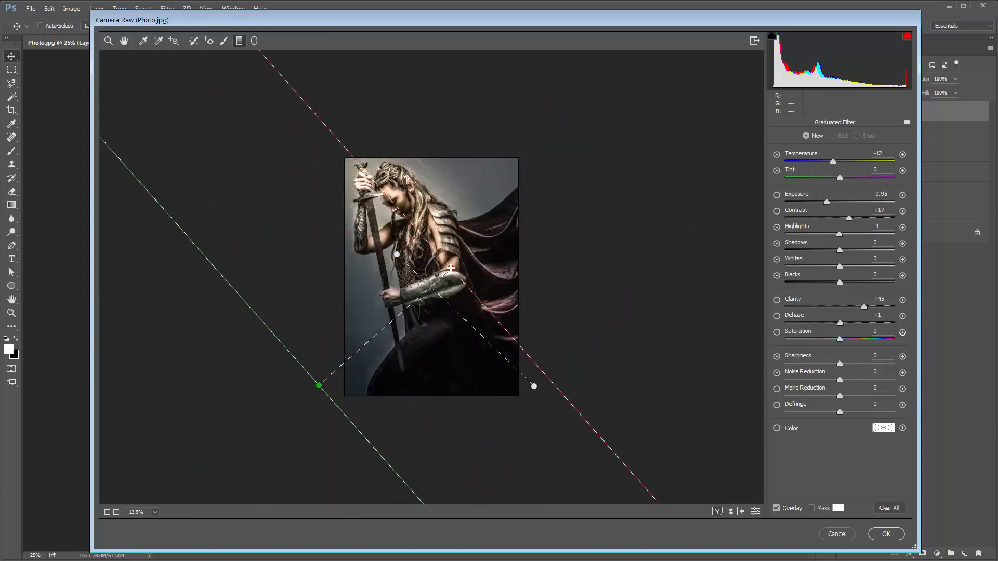
pyautogui.click(832, 203)
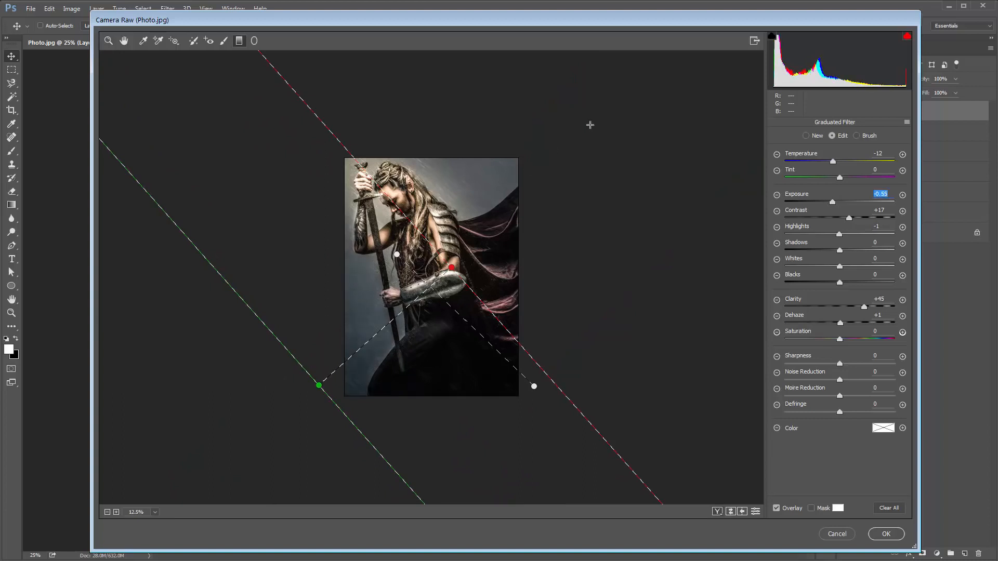
pyautogui.moveTo(590, 125); pyautogui.dragTo(459, 230)
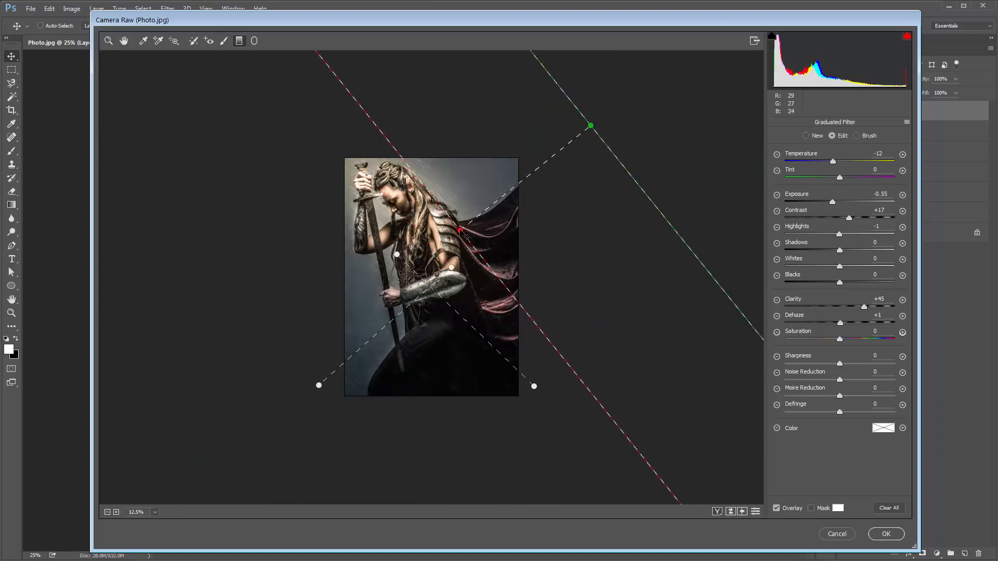
pyautogui.press('h')
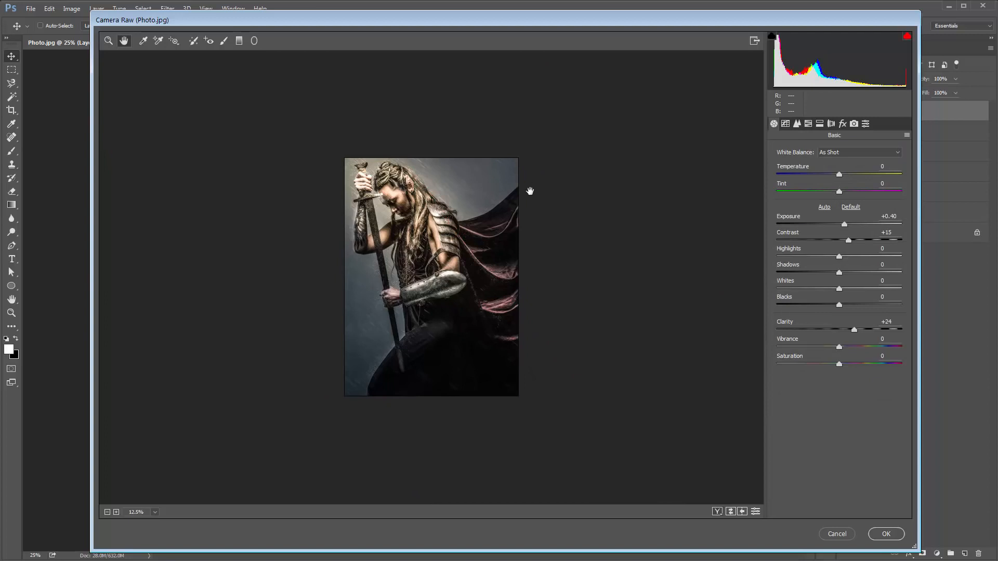
# Step: Set the temperature to +10 on the radial filter over the body and +11 on the one at the sword hilt
pyautogui.hotkey('ctrl', '0')
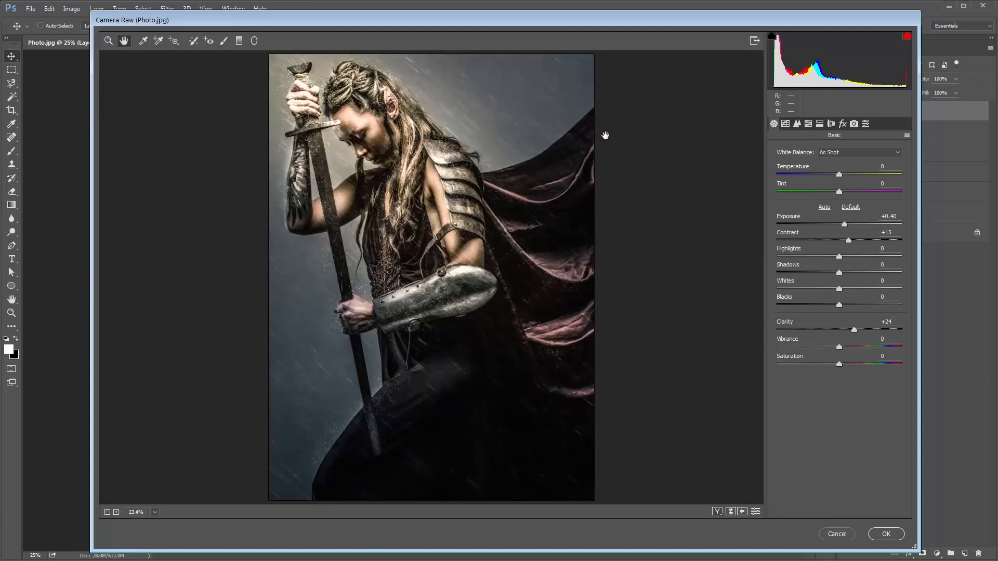
pyautogui.click(254, 41)
pyautogui.click(422, 215)
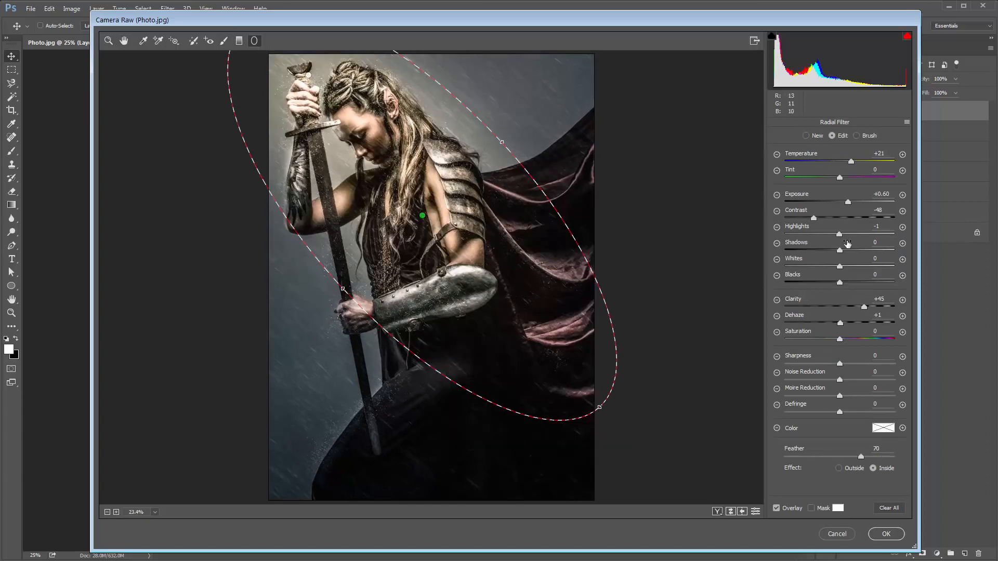
pyautogui.moveTo(852, 162); pyautogui.dragTo(845, 163)
pyautogui.click(307, 75)
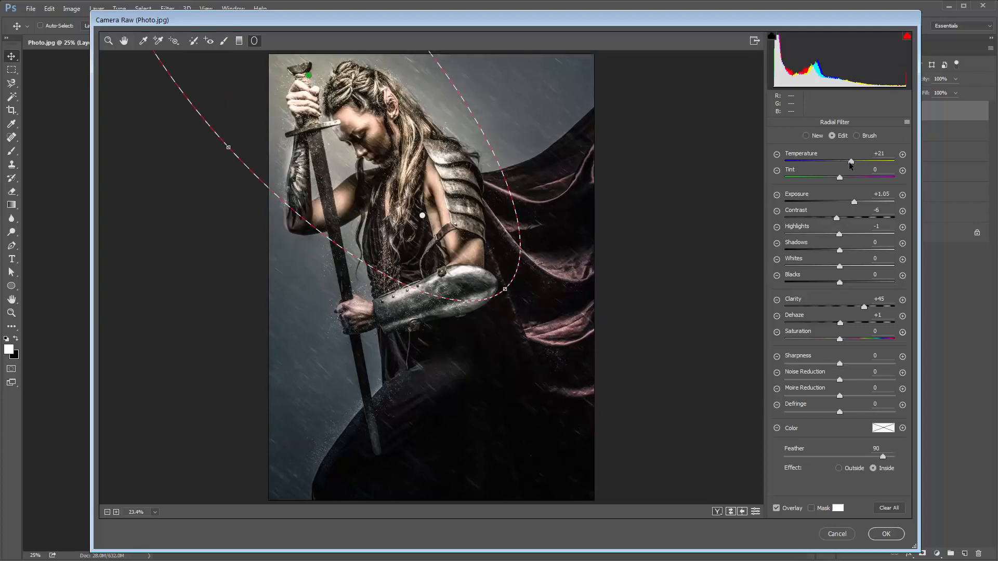
pyautogui.moveTo(849, 162); pyautogui.dragTo(846, 161)
# Step: Widen the body's radial filter so its ellipse covers most of the figure and cape
pyautogui.click(422, 215)
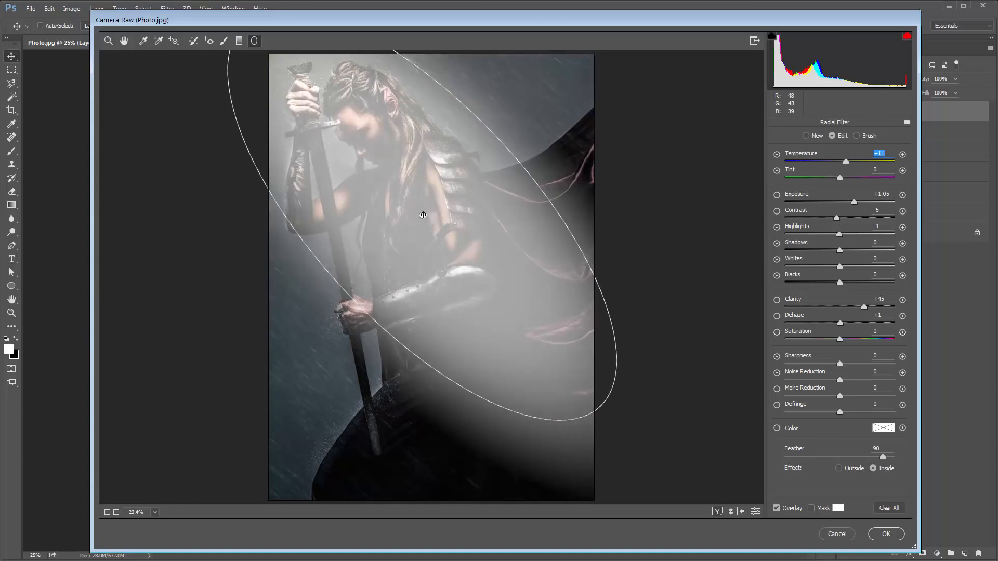
pyautogui.moveTo(502, 142); pyautogui.dragTo(576, 96)
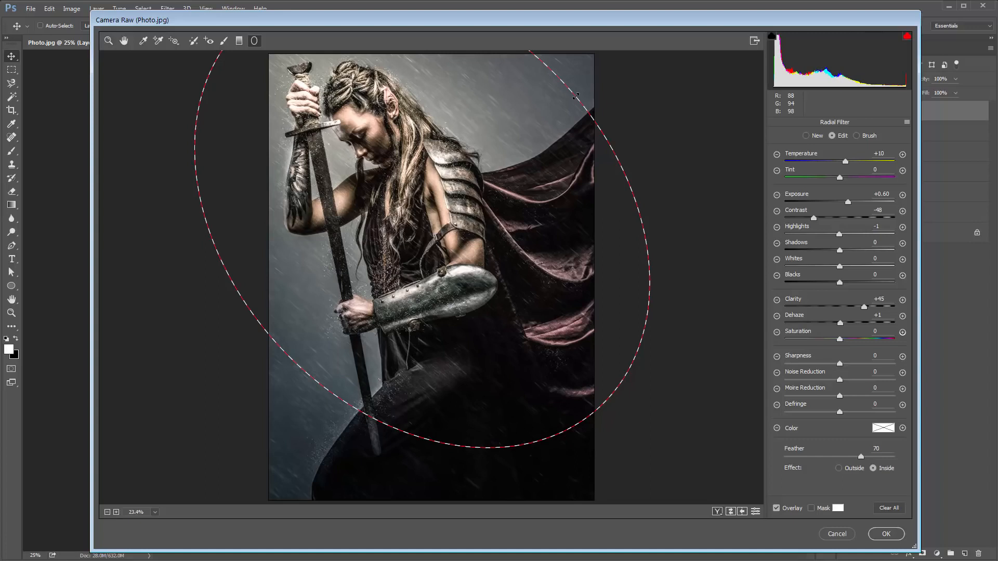
pyautogui.click(665, 130)
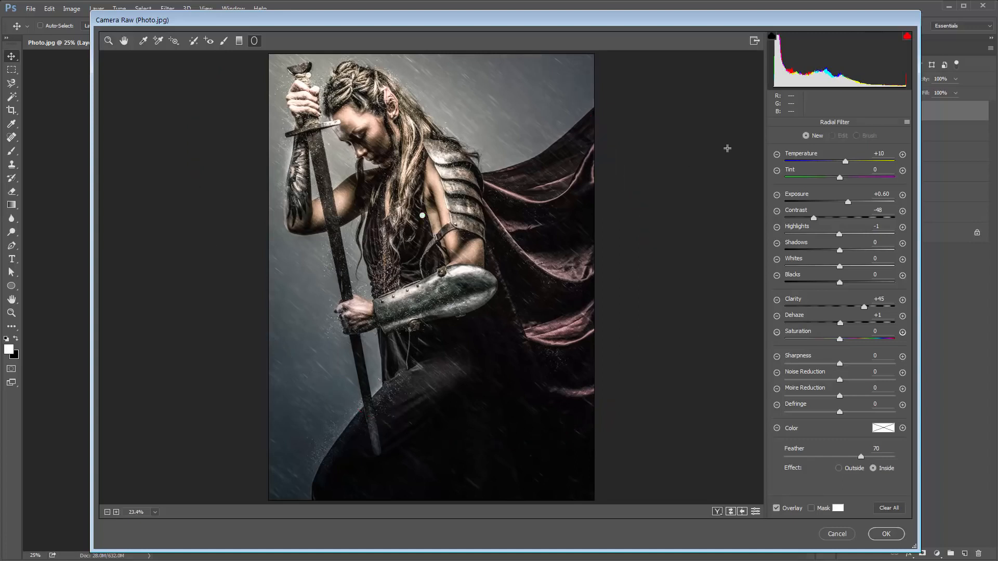
pyautogui.press('h')
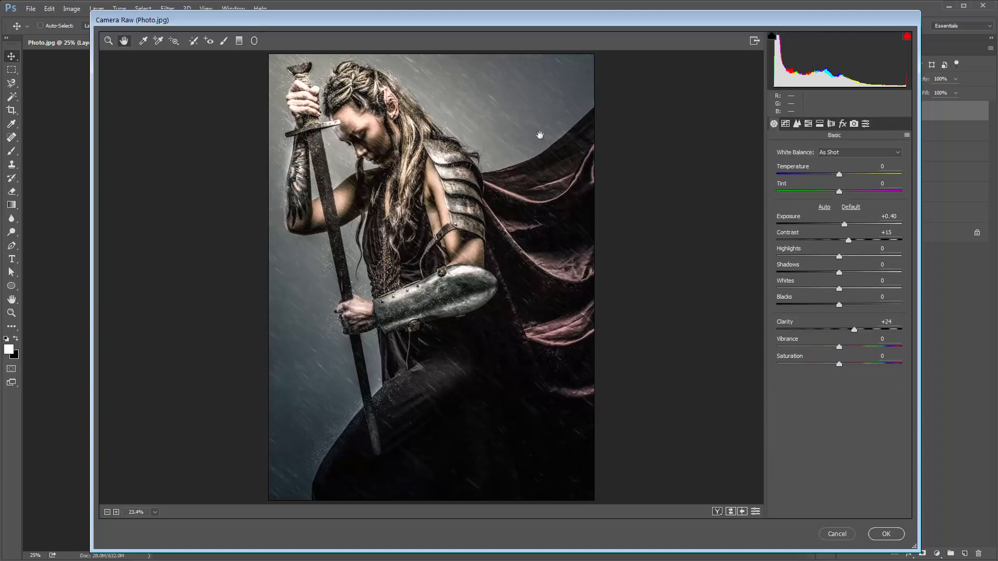
# Step: Set the photo's Dehaze amount to +11 in the Camera Raw effects
pyautogui.click(843, 126)
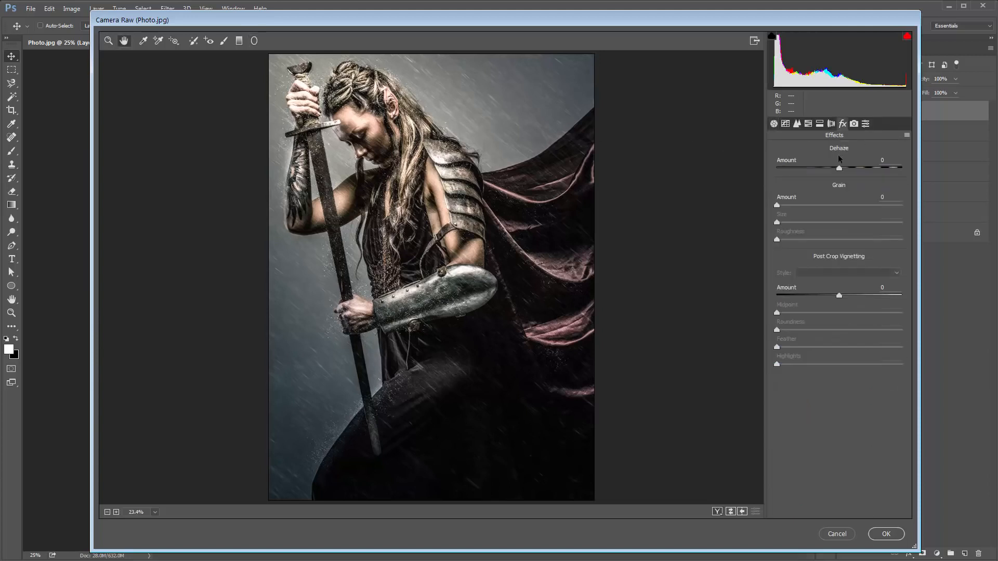
pyautogui.moveTo(839, 169); pyautogui.dragTo(848, 173)
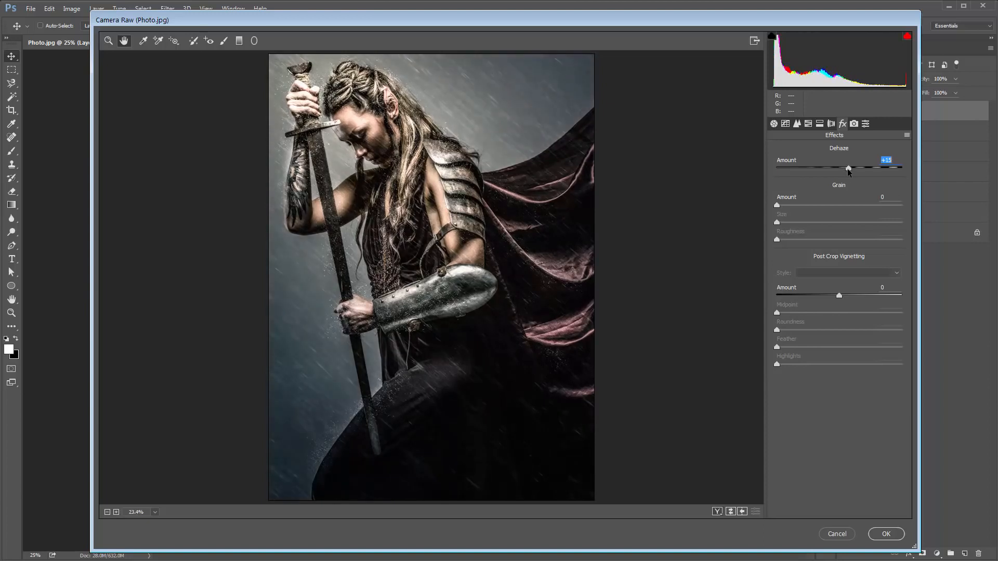
pyautogui.moveTo(849, 173); pyautogui.dragTo(845, 174)
# Step: Try post-crop vignette amounts of -11 and -19, and bring the amount back to about zero
pyautogui.moveTo(842, 294); pyautogui.dragTo(833, 295)
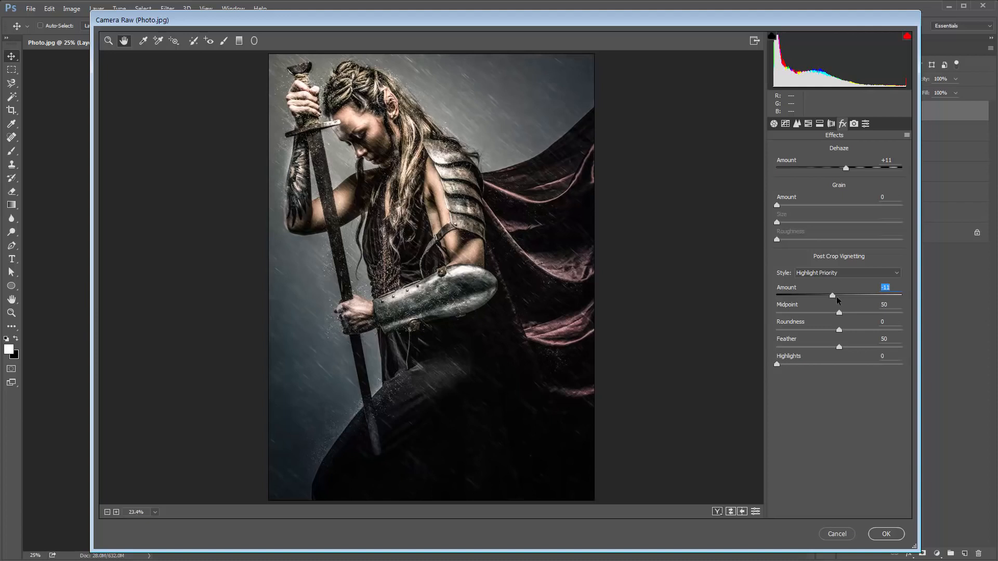
pyautogui.doubleClick(835, 295)
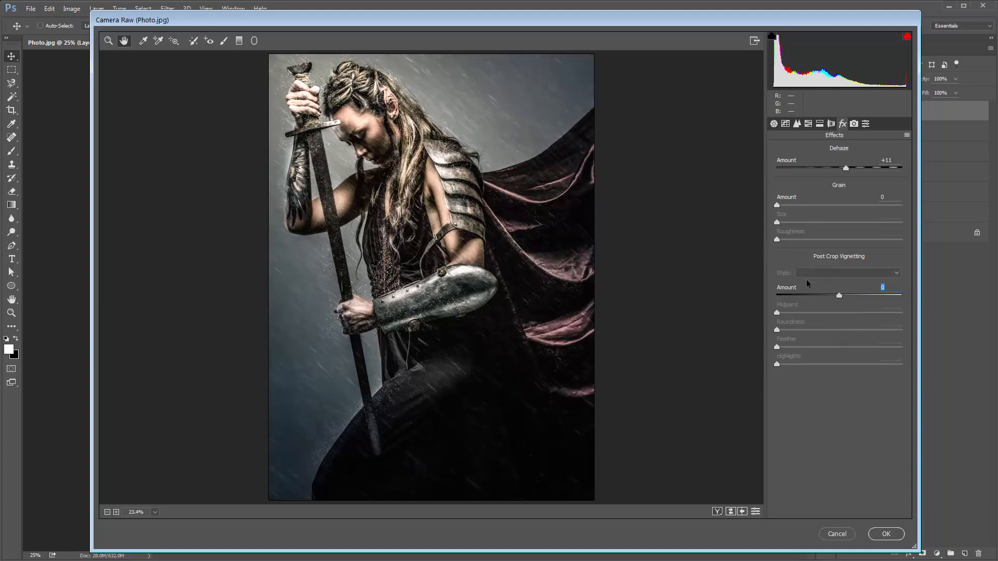
pyautogui.moveTo(839, 296); pyautogui.dragTo(826, 296)
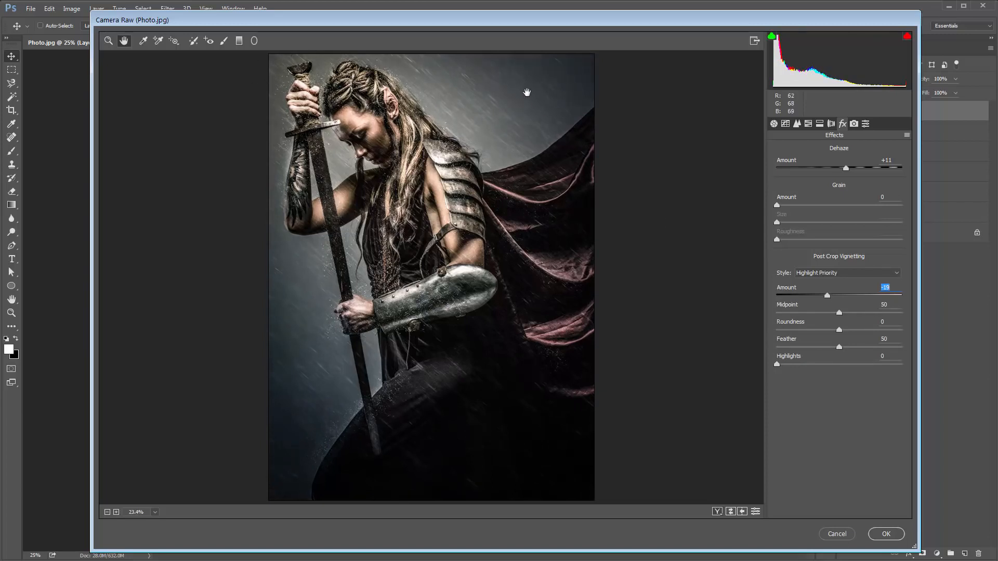
pyautogui.click(833, 297)
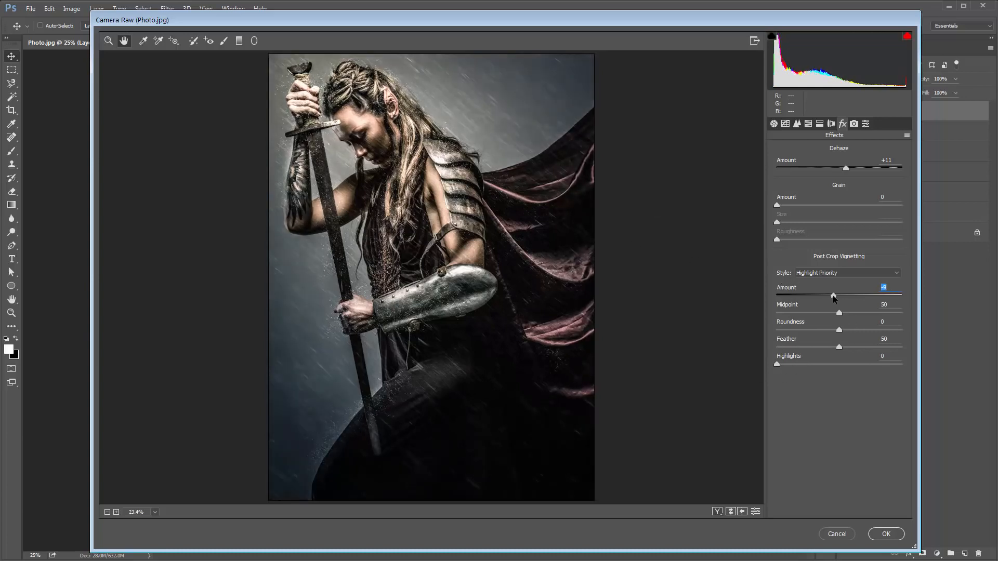
pyautogui.moveTo(833, 299); pyautogui.dragTo(839, 300)
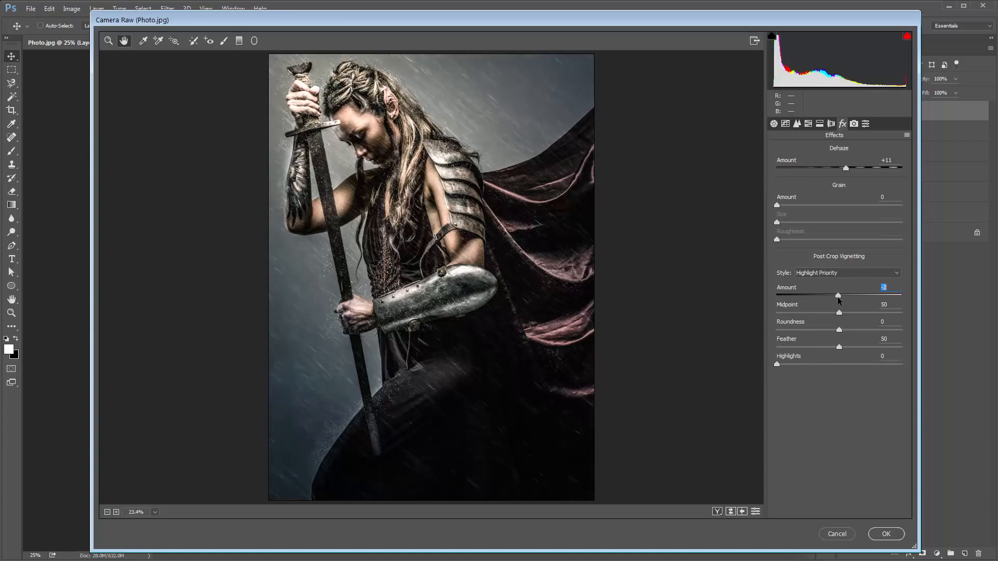
# Step: Compare the before and after versions of the photo in side-by-side, vertical split and horizontal split views, and return to the single view
pyautogui.click(774, 124)
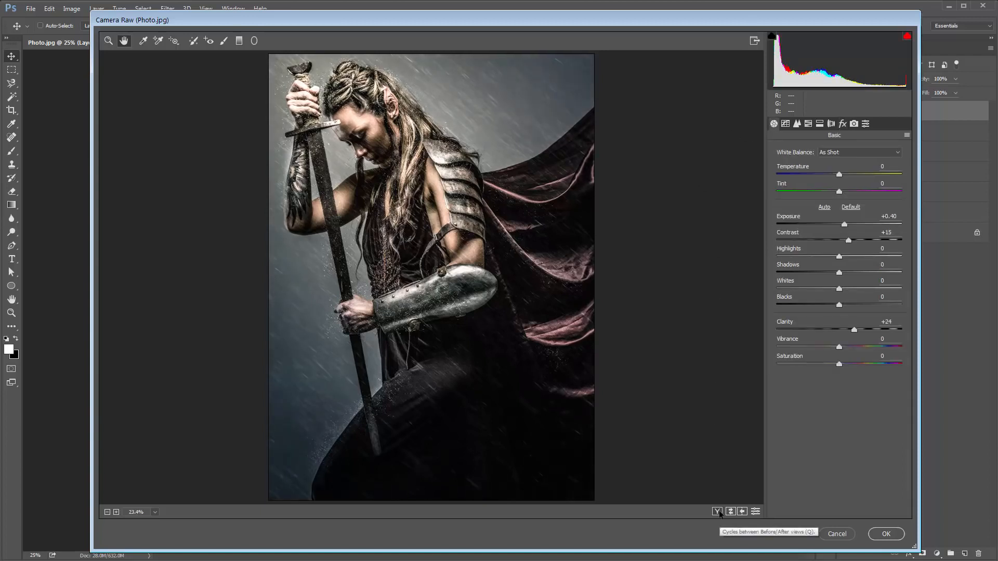
pyautogui.press('q')
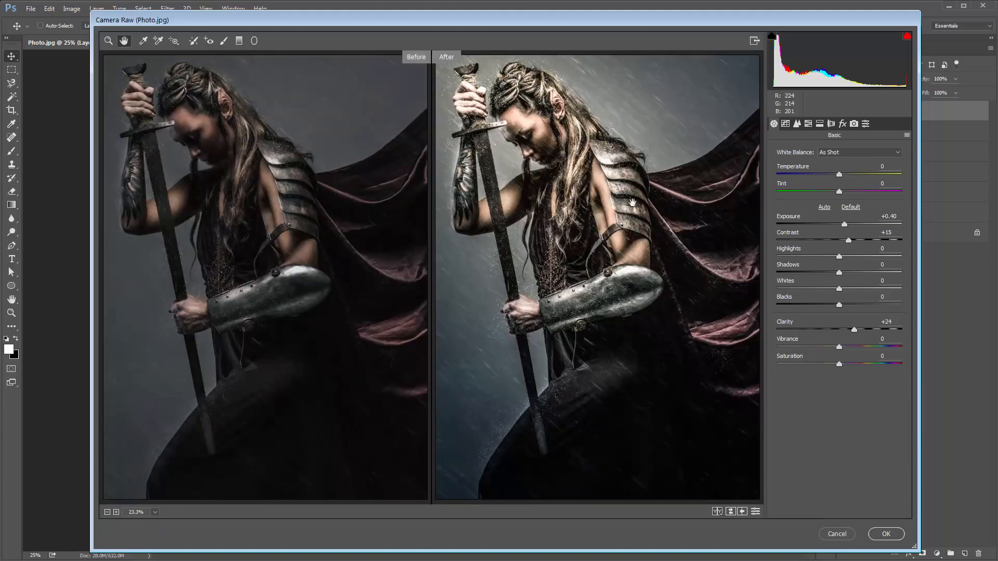
pyautogui.press('q')
pyautogui.press('q')
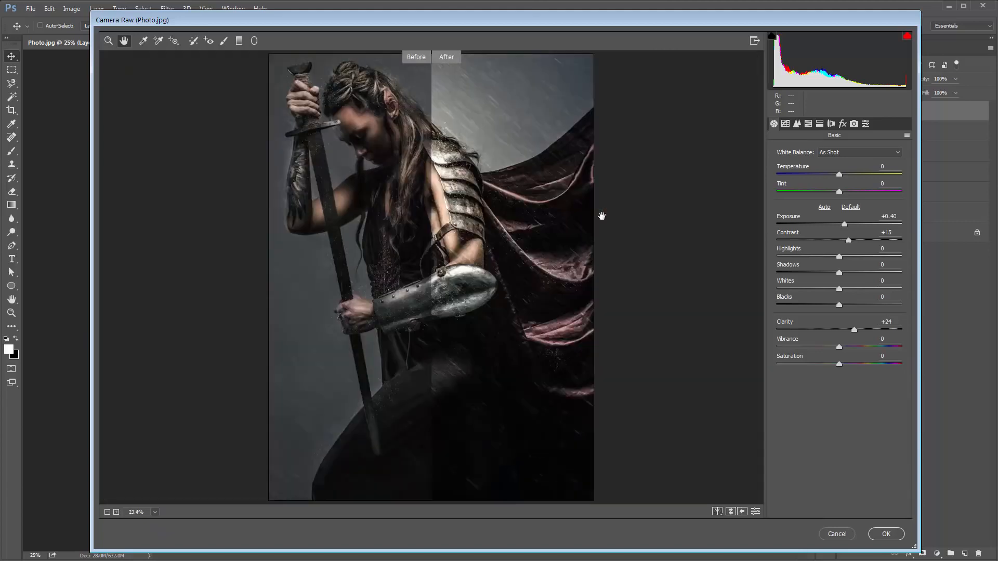
pyautogui.press('q')
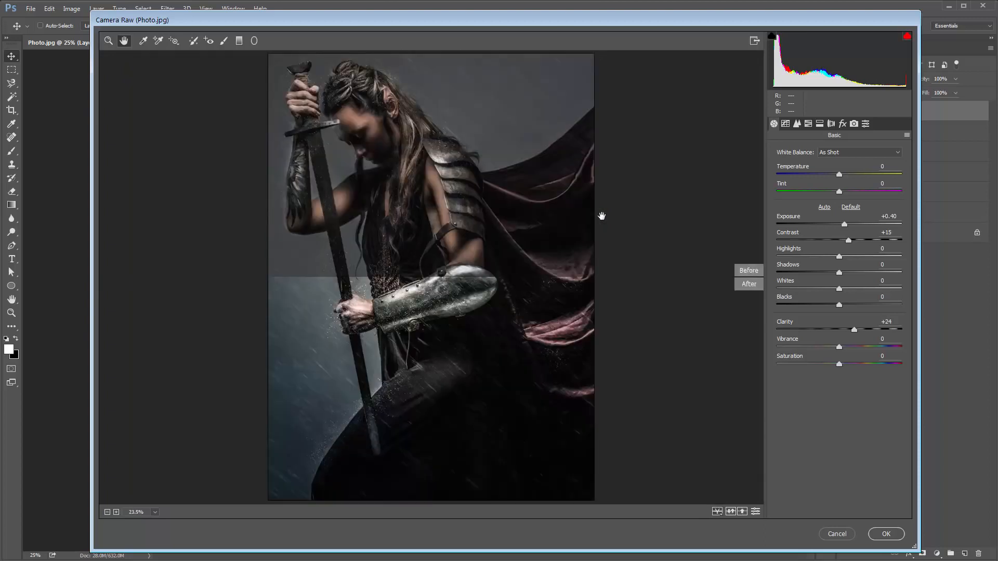
pyautogui.press('q')
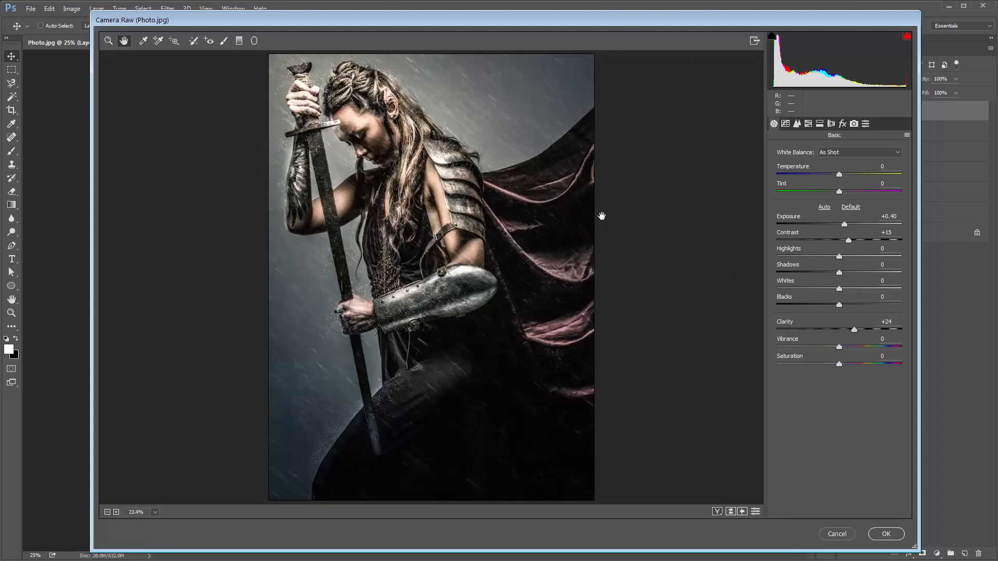
# Step: Apply the Camera Raw adjustments to Layer 1 and duplicate that layer
pyautogui.press('j')
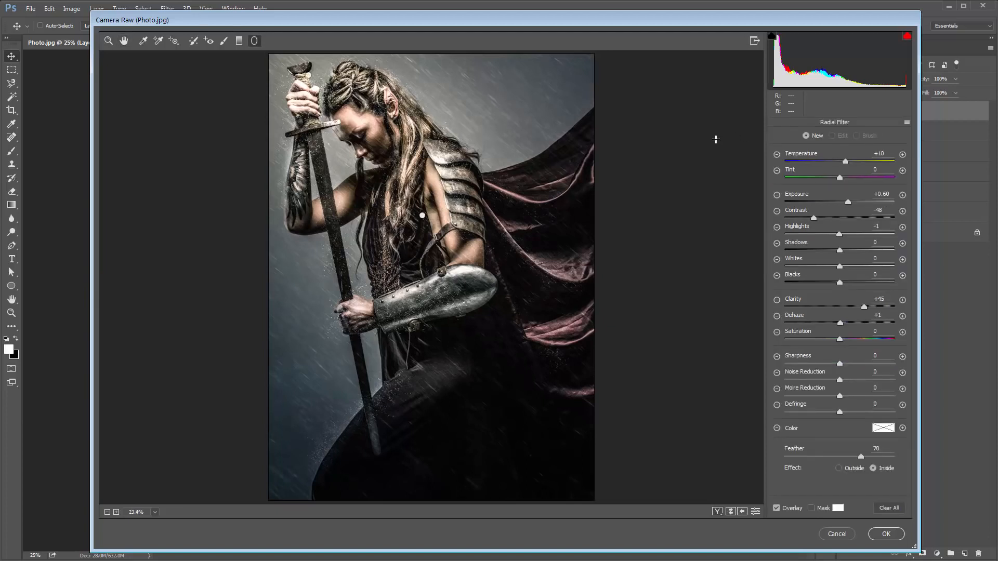
pyautogui.click(892, 534)
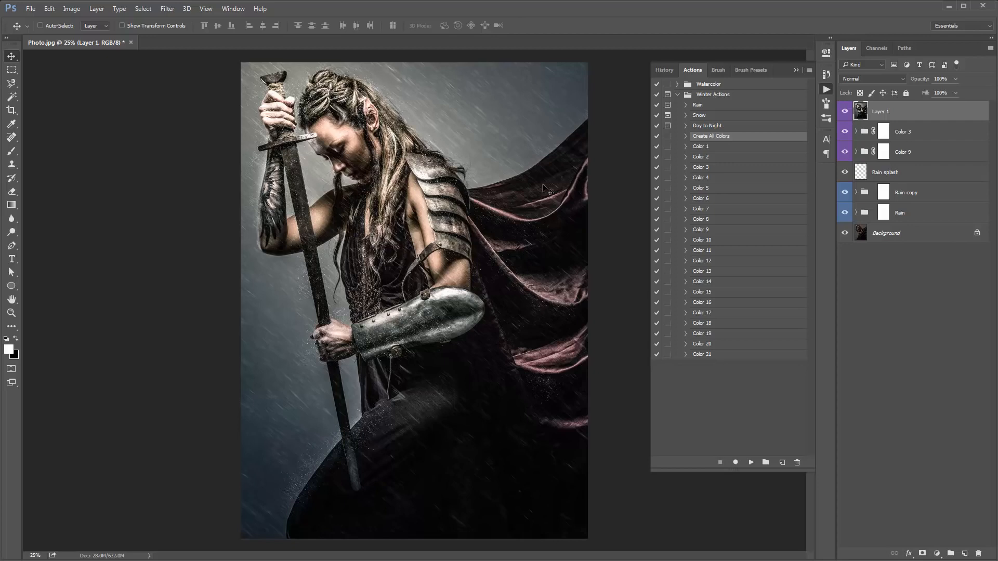
pyautogui.hotkey('ctrl', 'j')
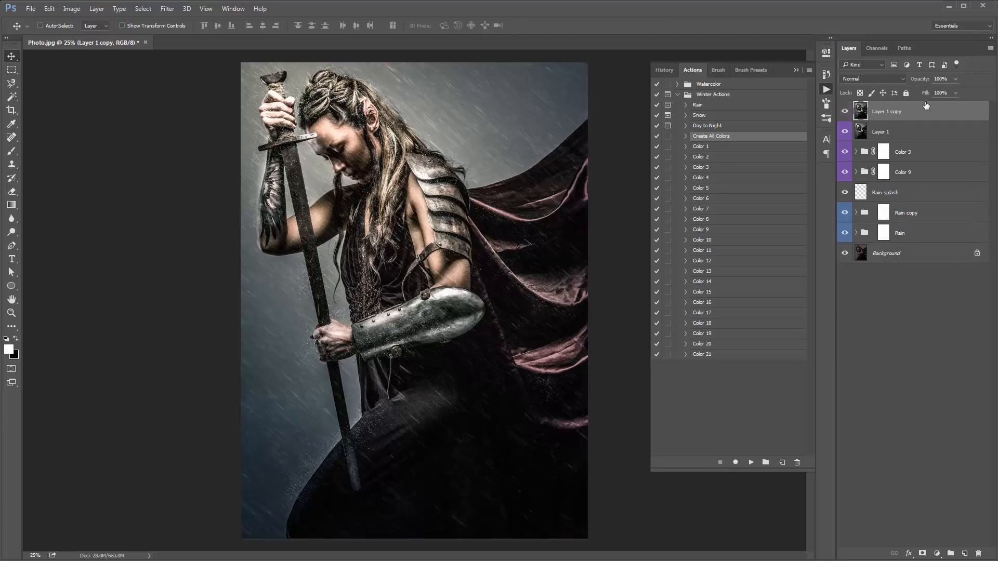
# Step: Apply the Camera Raw Filter to Layer 1 copy with a Highlight Priority post-crop vignette amount of -23
pyautogui.click(172, 11)
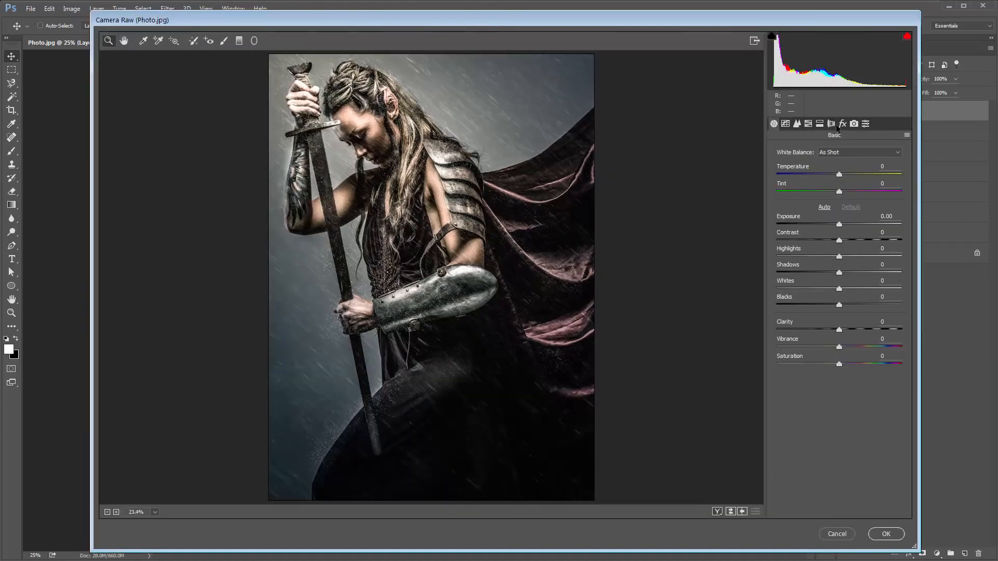
pyautogui.click(842, 125)
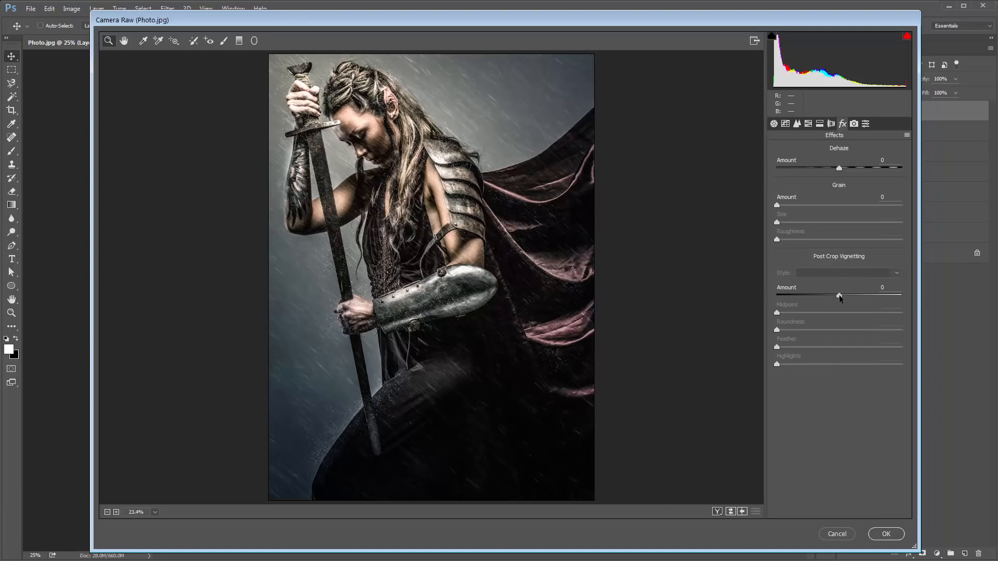
pyautogui.moveTo(839, 296); pyautogui.dragTo(826, 297)
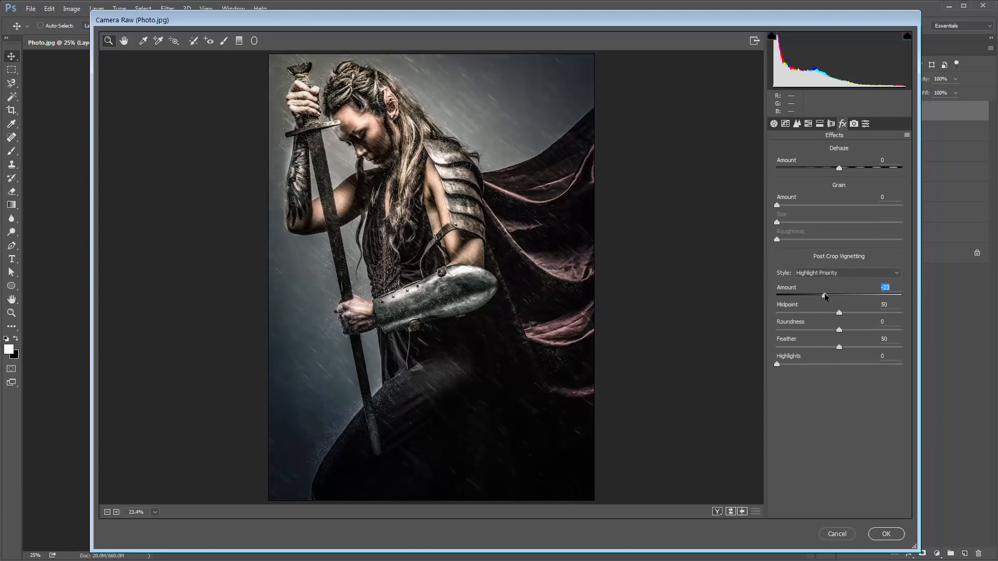
pyautogui.click(886, 534)
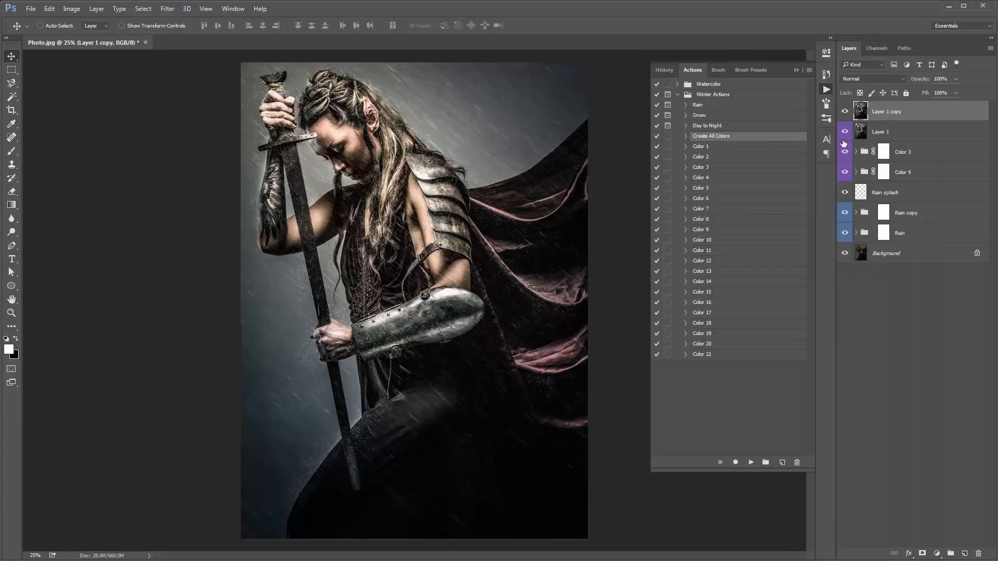
# Step: Add a layer mask to Layer 1 copy and choose the soft round 300 px brush with 0% hardness
pyautogui.click(922, 554)
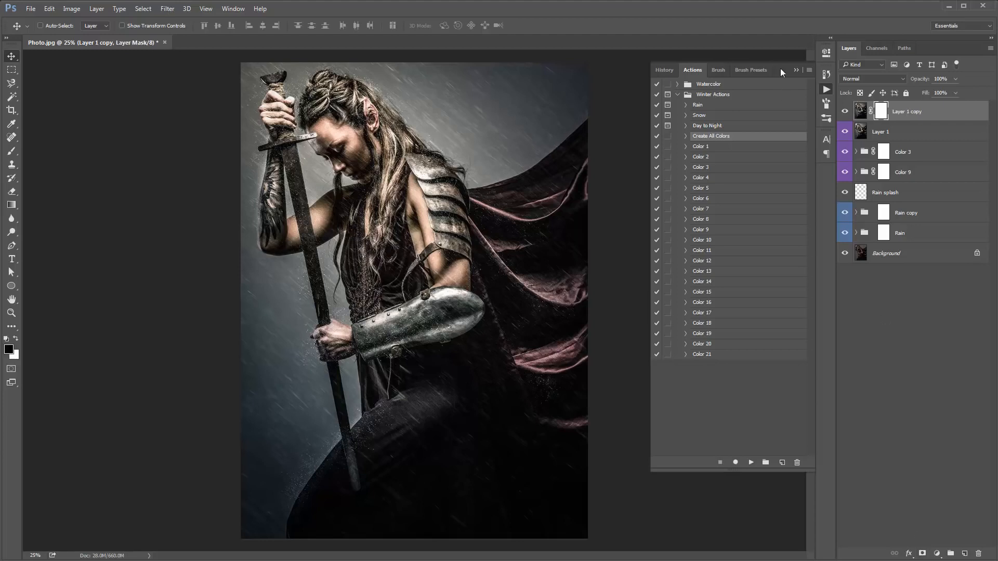
pyautogui.click(796, 70)
pyautogui.press('b')
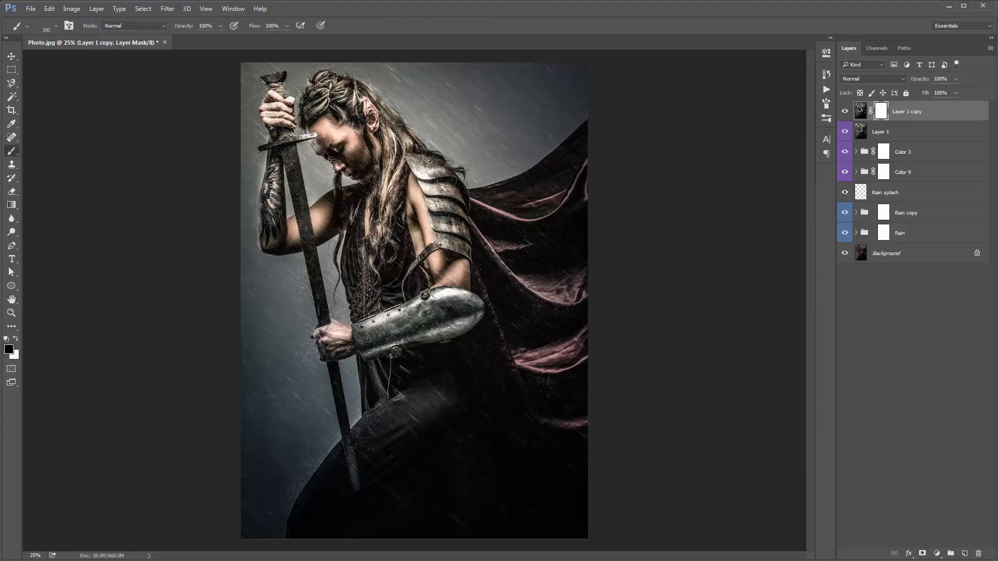
pyautogui.rightClick(275, 135)
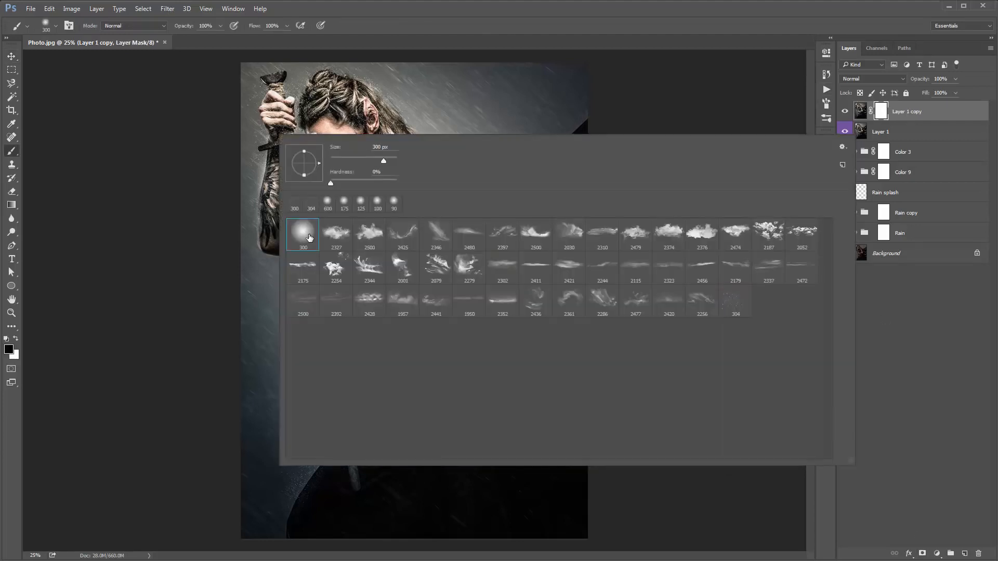
pyautogui.doubleClick(300, 228)
pyautogui.rightClick(335, 180)
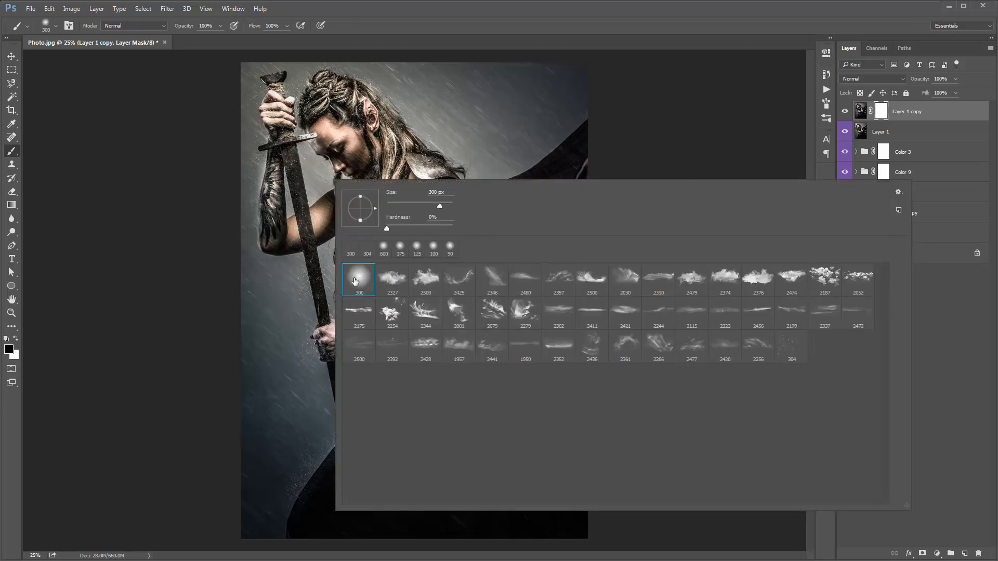
pyautogui.doubleClick(355, 282)
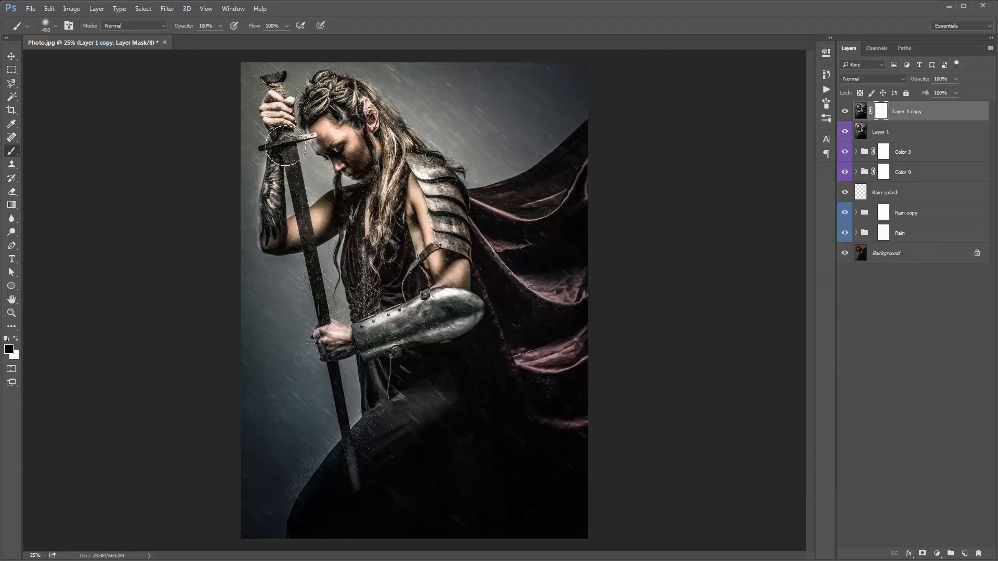
# Step: Enlarge the soft brush and paint black on the mask over the photo's upper-left corner around the sword hilt and head
pyautogui.press(']')
pyautogui.press(']')
pyautogui.press(']')
pyautogui.press(']')
pyautogui.press(']')
pyautogui.press(']')
pyautogui.press(']')
pyautogui.press(']')
pyautogui.press(']')
pyautogui.press(']')
pyautogui.press(']')
pyautogui.press(']')
pyautogui.click(269, 94)
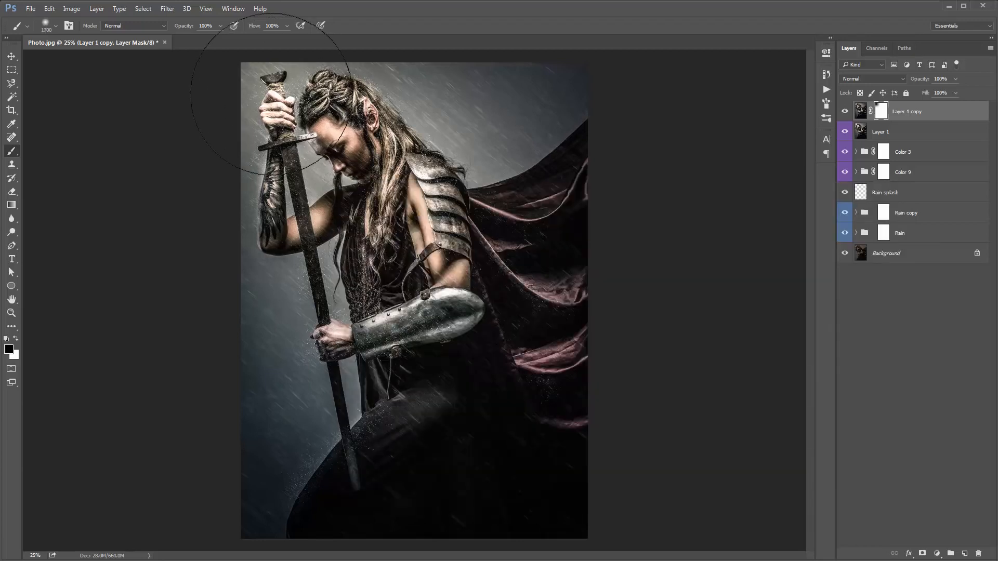
pyautogui.press(']')
pyautogui.press(']')
pyautogui.press(']')
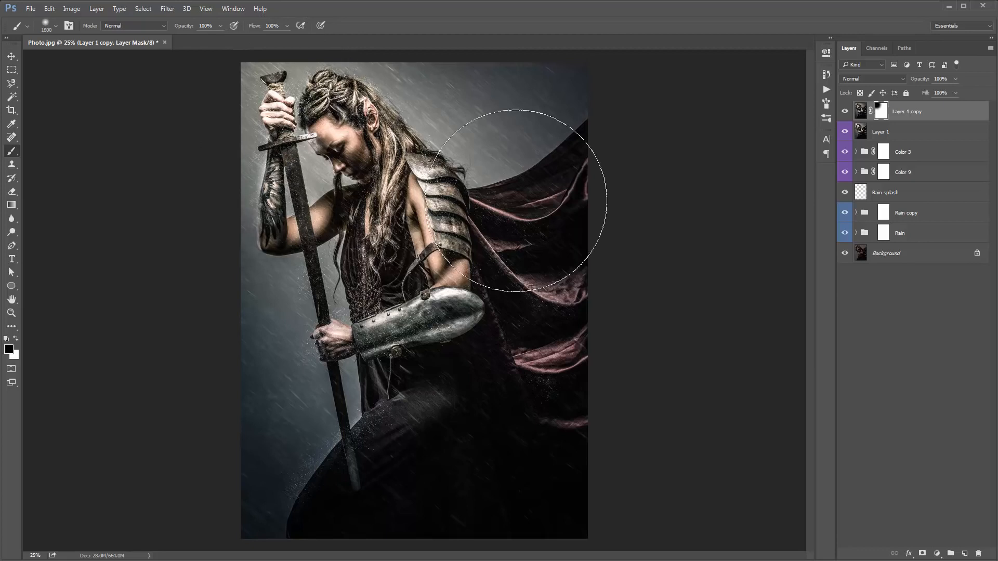
pyautogui.press('alt')
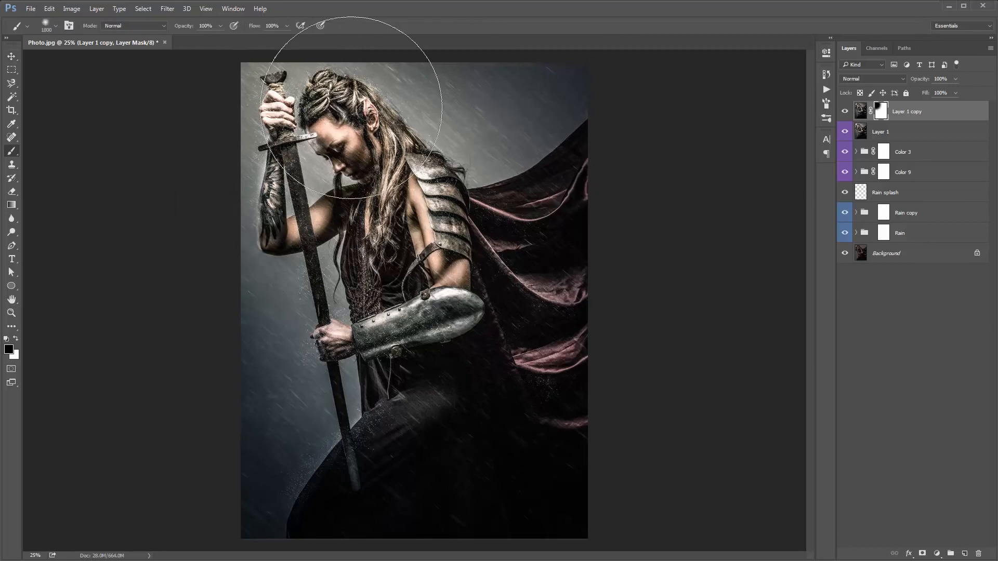
# Step: Set the opacity of Layer 1 copy to 40% and group all layers above the Background
pyautogui.press('v')
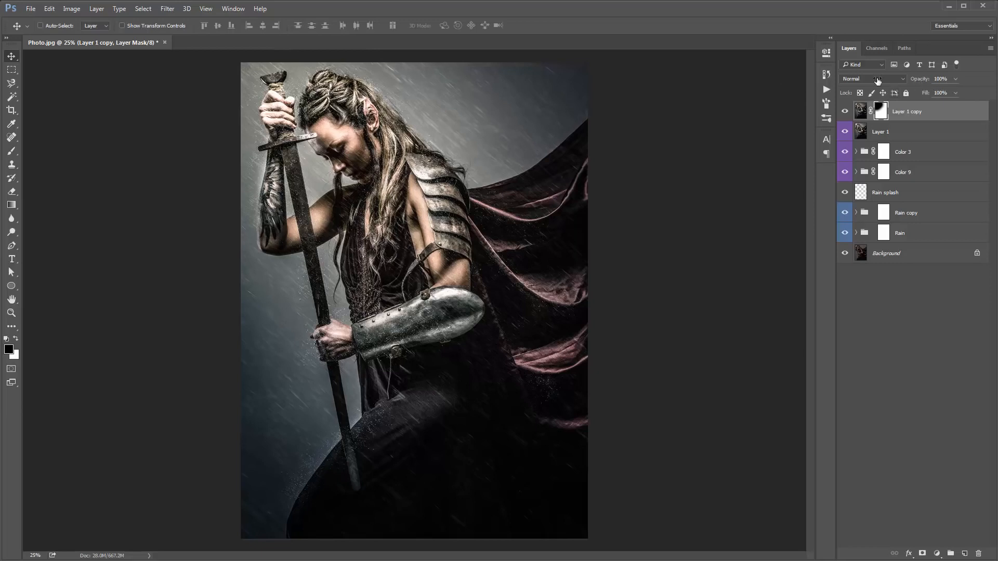
pyautogui.moveTo(919, 79); pyautogui.dragTo(207, 135)
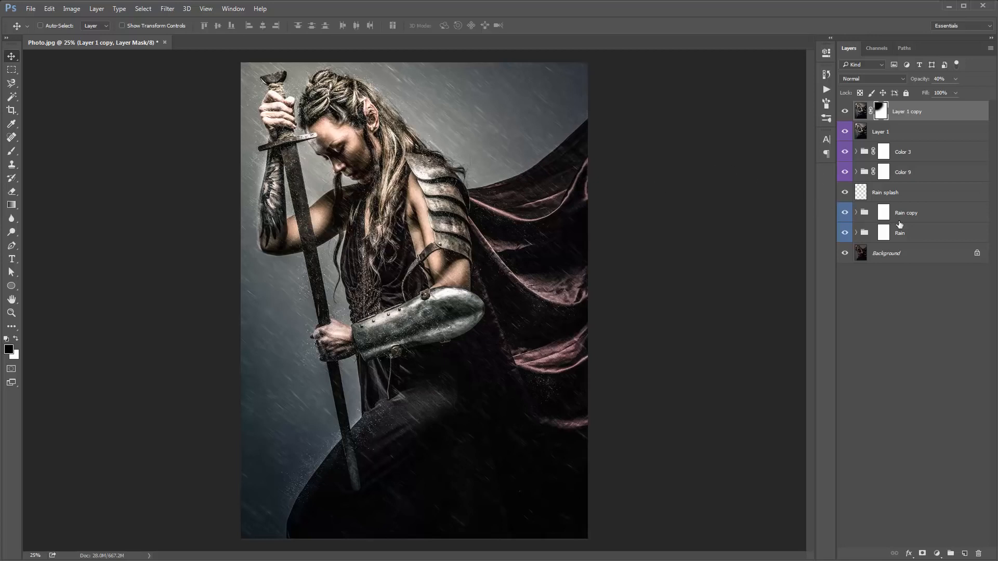
pyautogui.hotkey('ctrl', 'alt', 'a')
pyautogui.press('x')
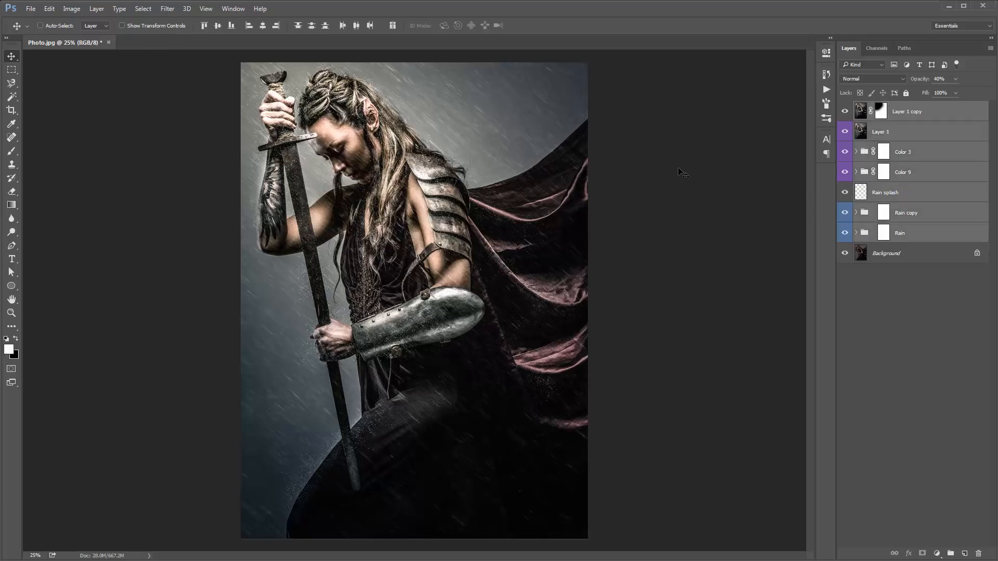
pyautogui.hotkey('ctrl', 'g')
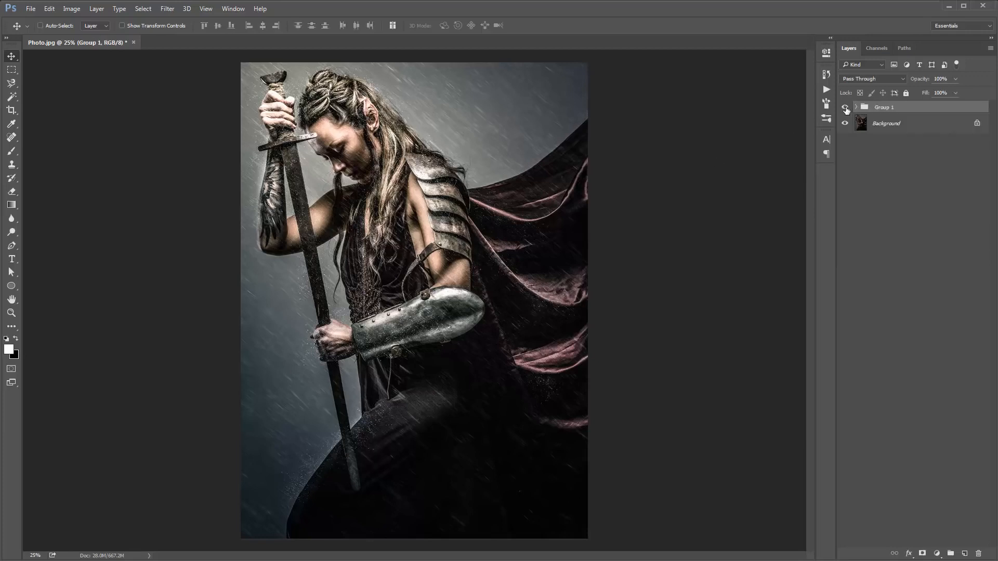
# Step: Toggle the visibility of Group 1 to compare the edited photo with the original
pyautogui.click(844, 107)
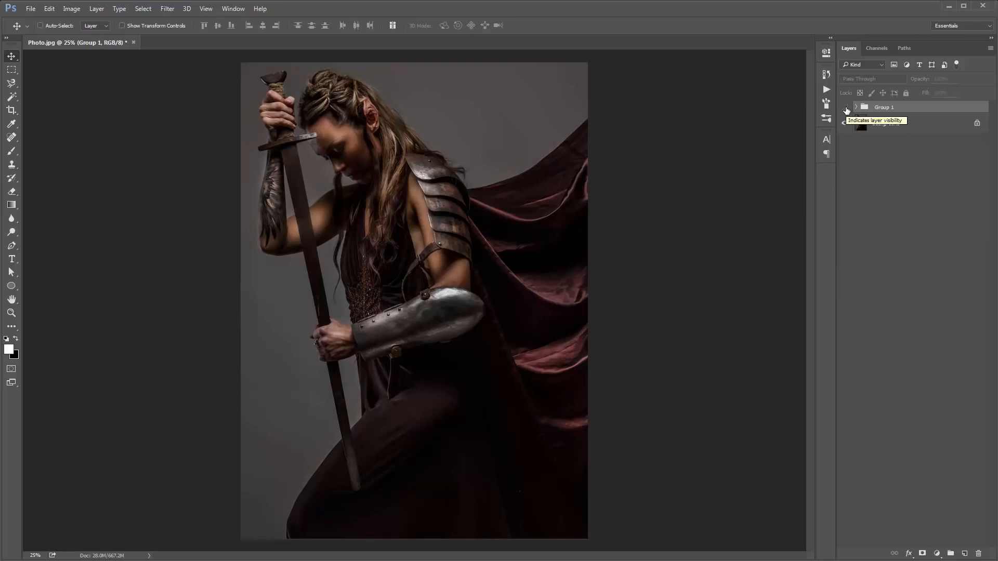
pyautogui.click(845, 108)
pyautogui.click(845, 107)
pyautogui.click(845, 107)
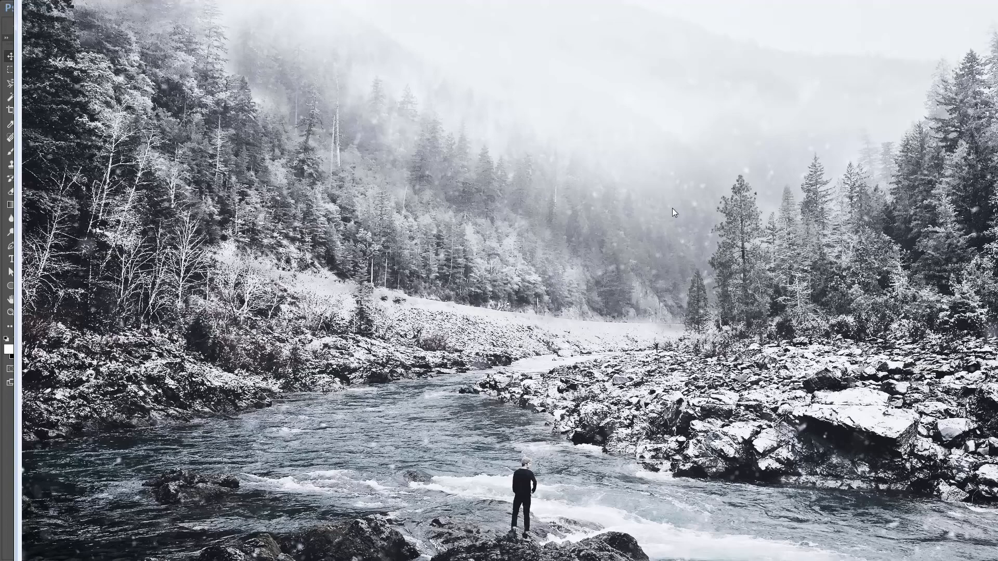
# Step: Close the full-size snowy river preview and show the Example2_Result.jpg document
pyautogui.hotkey('alt', 'F4')
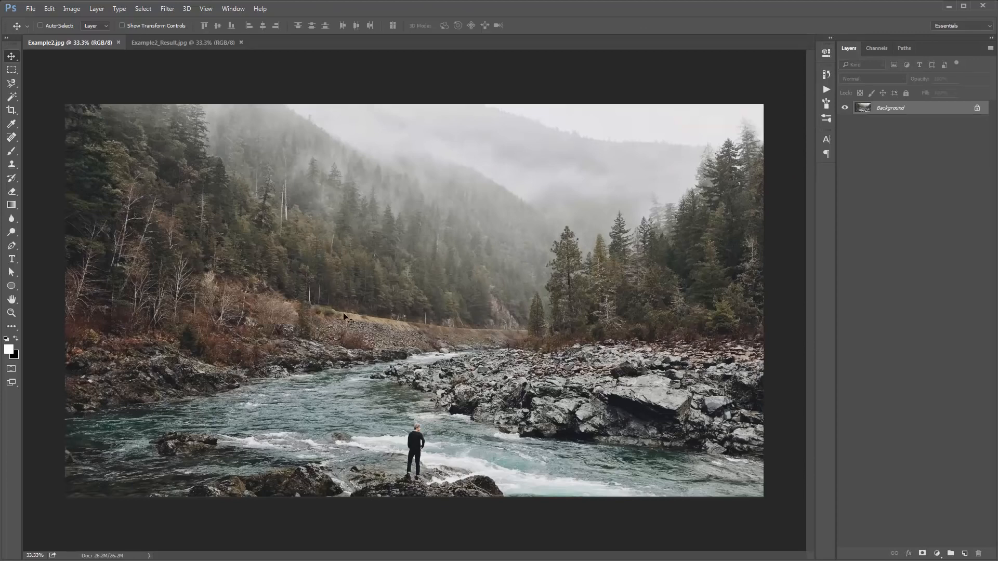
pyautogui.click(179, 44)
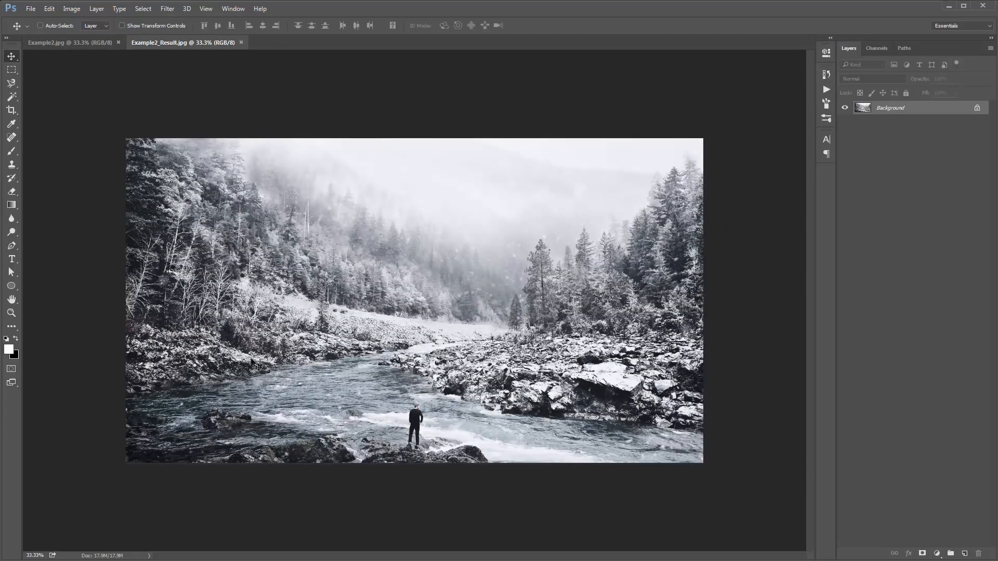
# Step: Switch to the Example2.jpg document, add a new layer above the Background, and pick the soft round brush
pyautogui.click(52, 43)
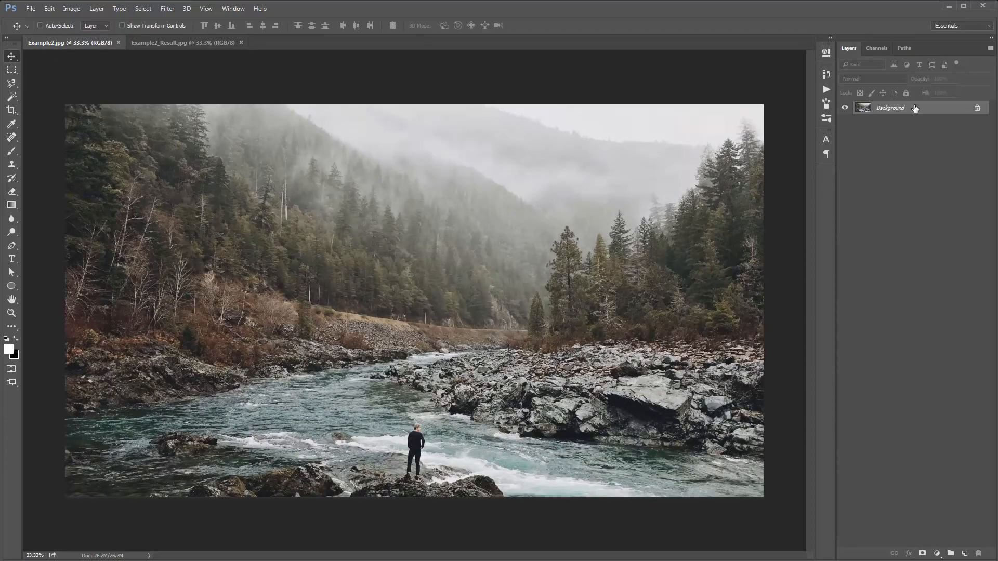
pyautogui.hotkey('ctrl', 'shift', 'n')
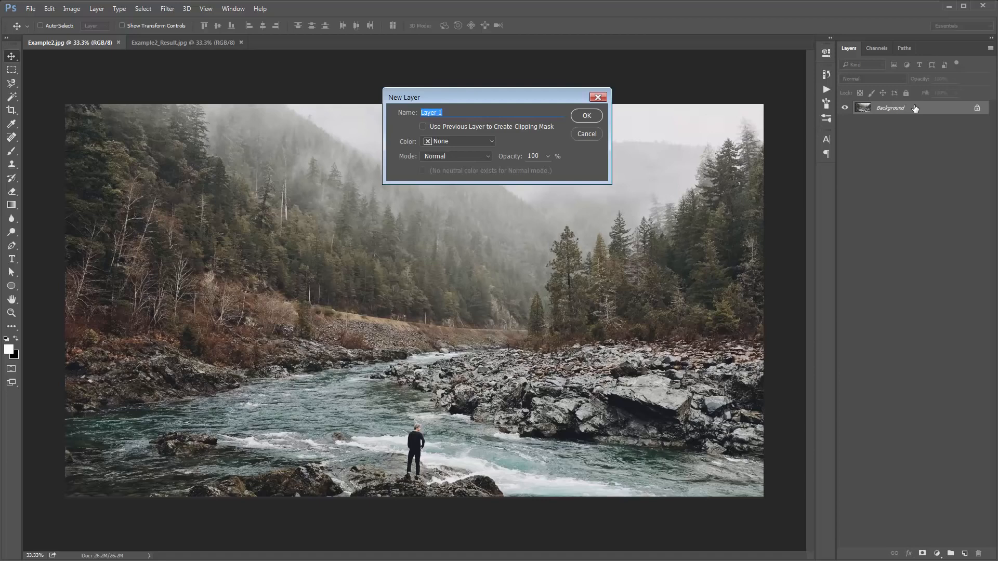
pyautogui.press('Return')
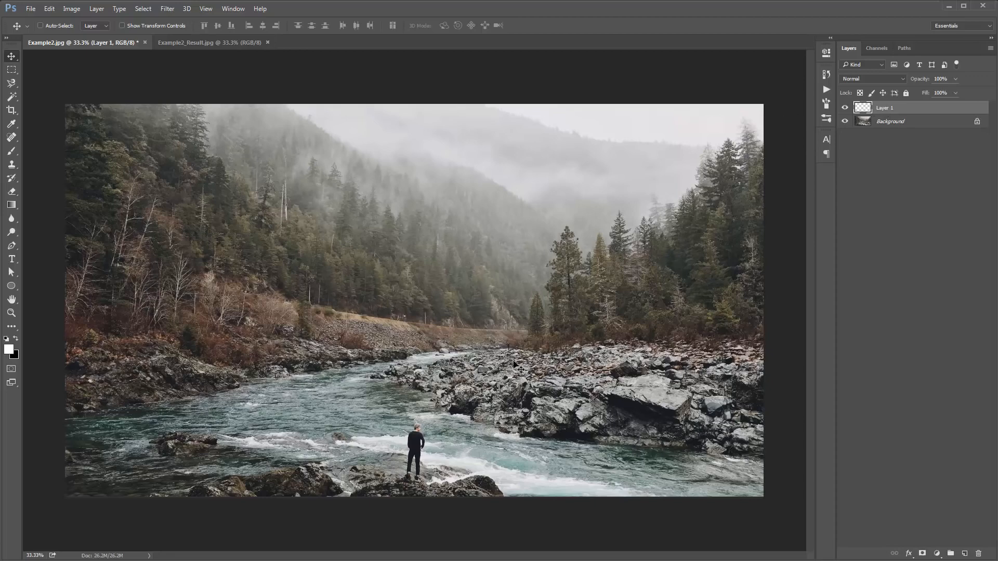
pyautogui.press('b')
pyautogui.rightClick(347, 210)
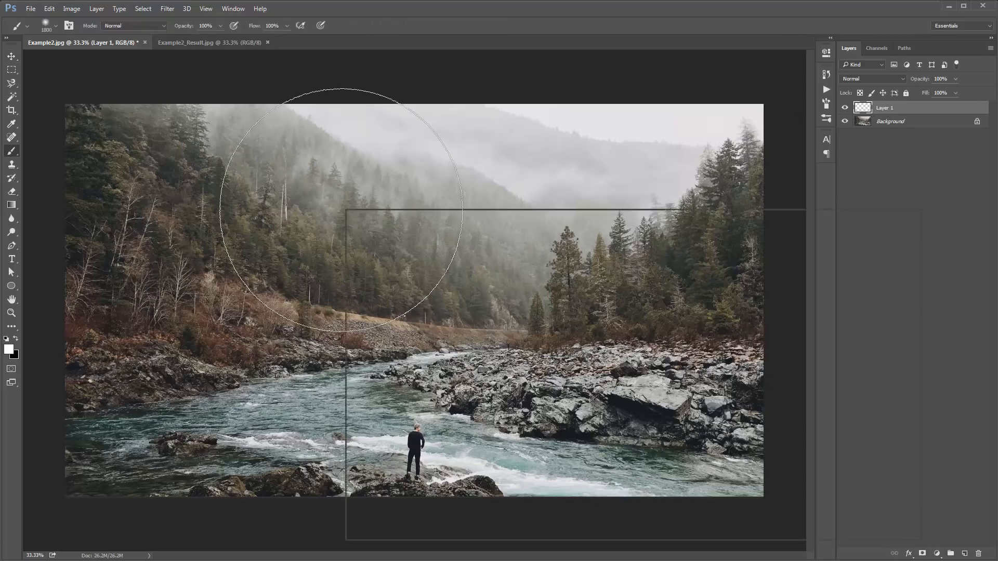
pyautogui.doubleClick(374, 313)
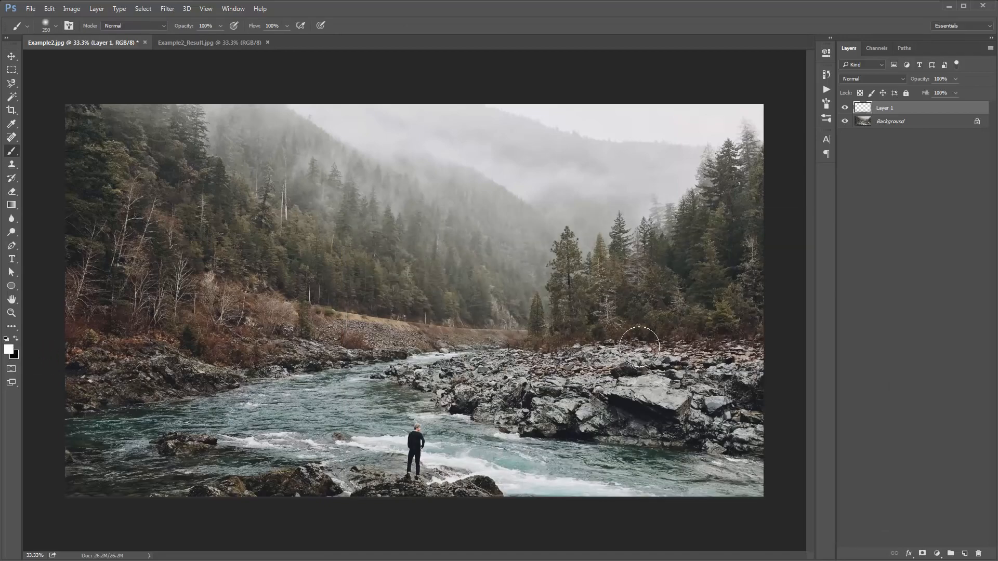
# Step: Paint solid white over the rocks on the right river bank on Layer 1, resizing the soft brush along the edges
pyautogui.press('[')
pyautogui.press('[')
pyautogui.press('[')
pyautogui.press('[')
pyautogui.moveTo(660, 363)
pyautogui.mouseDown()
pyautogui.moveTo(623, 366)
pyautogui.moveTo(662, 365)
pyautogui.moveTo(656, 384)
pyautogui.moveTo(598, 388)
pyautogui.moveTo(606, 400)
pyautogui.moveTo(667, 406)
pyautogui.moveTo(601, 408)
pyautogui.moveTo(684, 435)
pyautogui.moveTo(748, 439)
pyautogui.moveTo(577, 425)
pyautogui.moveTo(595, 421)
pyautogui.moveTo(586, 429)
pyautogui.moveTo(546, 415)
pyautogui.moveTo(581, 402)
pyautogui.moveTo(559, 382)
pyautogui.moveTo(478, 367)
pyautogui.moveTo(519, 355)
pyautogui.moveTo(391, 370)
pyautogui.moveTo(422, 370)
pyautogui.moveTo(413, 379)
pyautogui.moveTo(451, 383)
pyautogui.moveTo(493, 401)
pyautogui.moveTo(446, 394)
pyautogui.moveTo(547, 431)
pyautogui.moveTo(499, 408)
pyautogui.moveTo(512, 394)
pyautogui.moveTo(466, 374)
pyautogui.moveTo(623, 356)
pyautogui.moveTo(590, 350)
pyautogui.moveTo(568, 355)
pyautogui.moveTo(775, 362)
pyautogui.moveTo(700, 371)
pyautogui.moveTo(672, 388)
pyautogui.moveTo(744, 399)
pyautogui.moveTo(690, 408)
pyautogui.moveTo(774, 427)
pyautogui.moveTo(753, 431)
pyautogui.moveTo(751, 443)
pyautogui.moveTo(709, 436)
pyautogui.mouseUp()
pyautogui.press(']')
pyautogui.press('[')
pyautogui.press('[')
pyautogui.press(']')
pyautogui.press(']')
pyautogui.press(']')
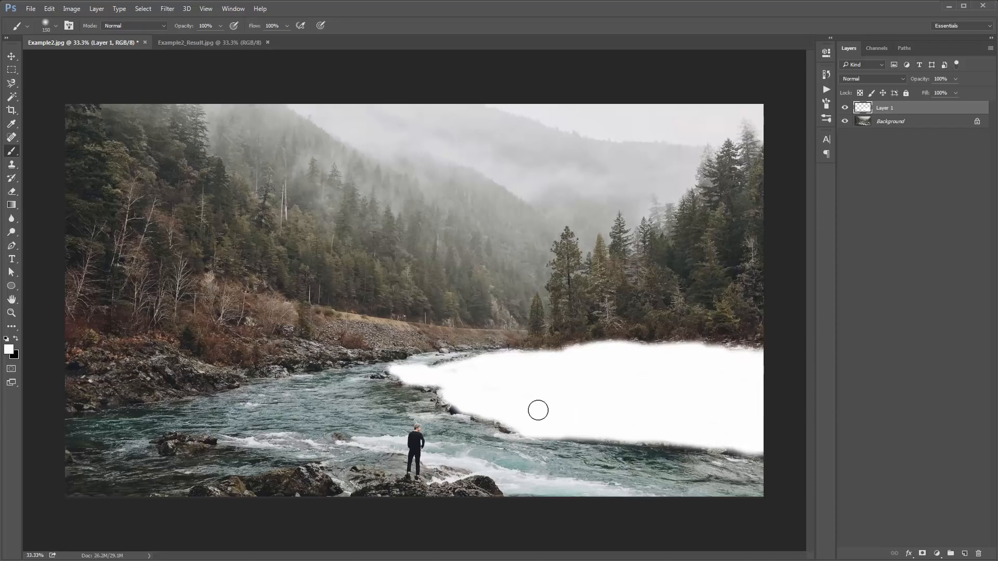
pyautogui.press('[')
pyautogui.press('[')
pyautogui.press('[')
# Step: Blend Layer 1's white into the rocks with Blend If, splitting the Underlying Layer dark slider at 108 / 173
pyautogui.doubleClick(920, 110)
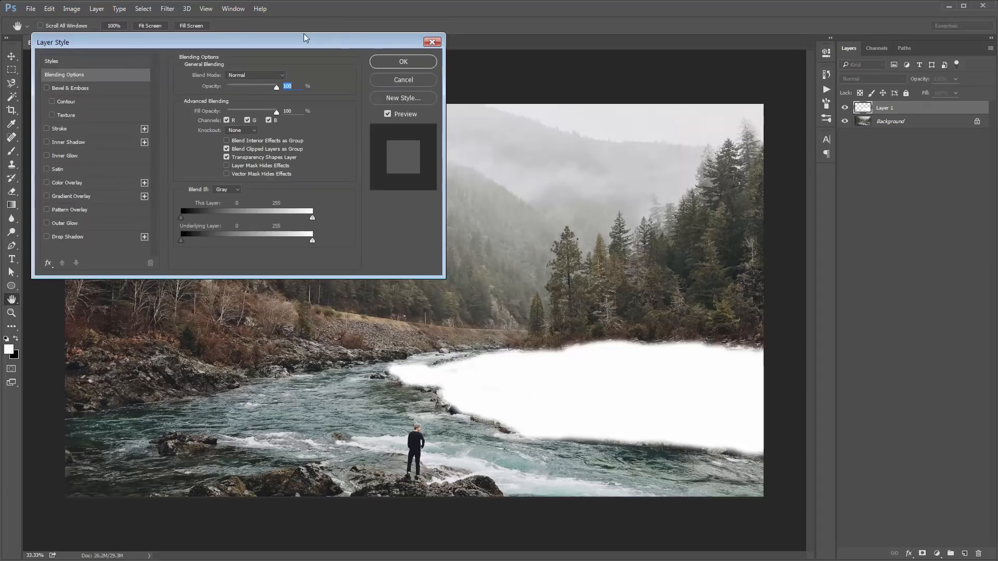
pyautogui.moveTo(304, 33)
pyautogui.mouseDown()
pyautogui.moveTo(258, 46)
pyautogui.moveTo(304, 49)
pyautogui.mouseUp()
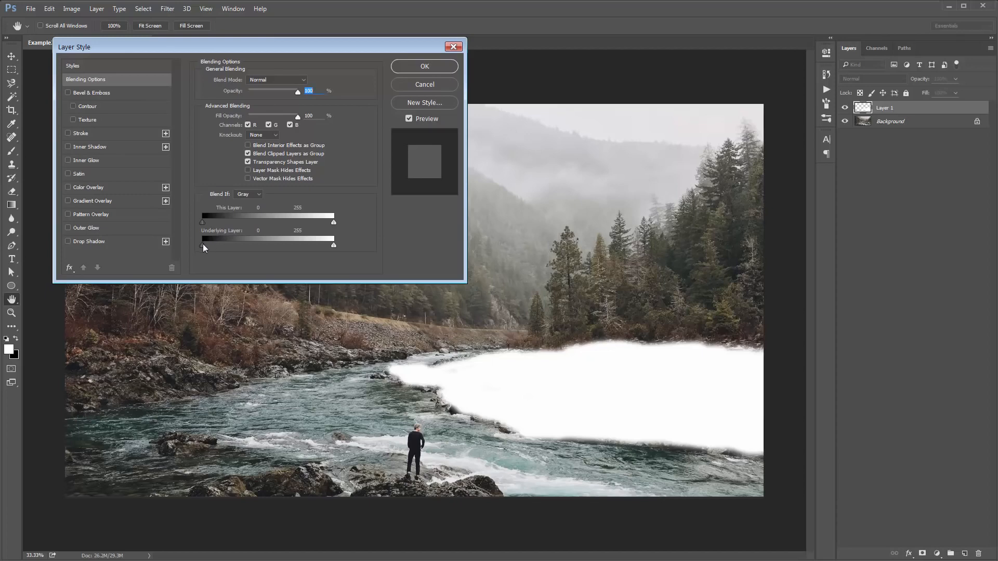
pyautogui.moveTo(211, 244); pyautogui.dragTo(223, 245)
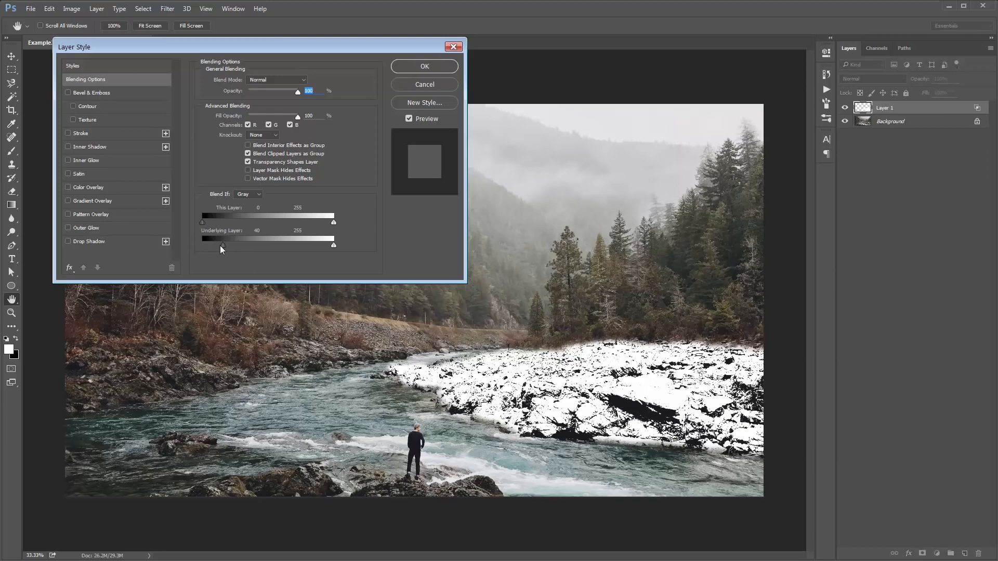
pyautogui.moveTo(221, 245); pyautogui.dragTo(260, 252)
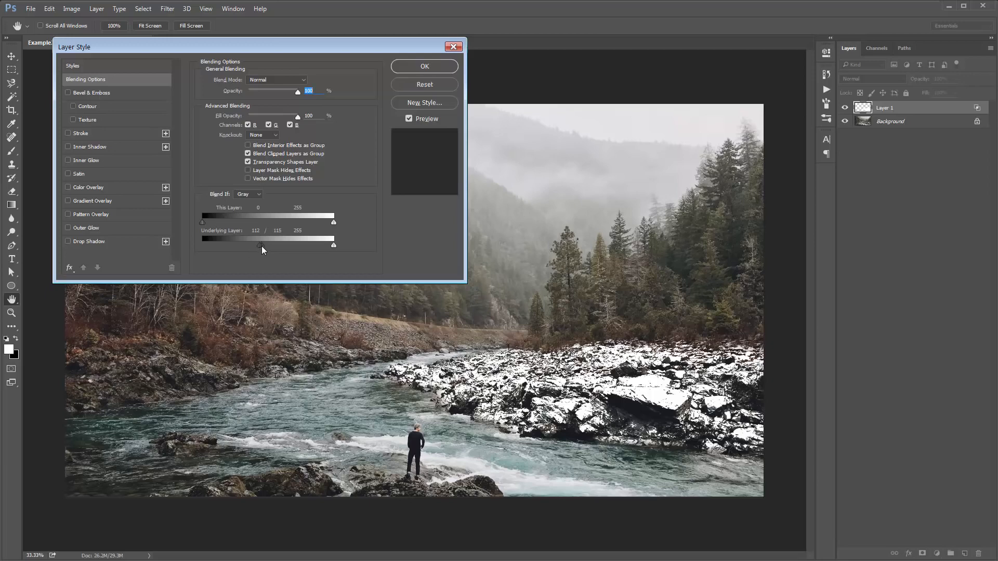
pyautogui.moveTo(263, 246)
pyautogui.mouseDown()
pyautogui.moveTo(289, 252)
pyautogui.moveTo(231, 244)
pyautogui.moveTo(255, 248)
pyautogui.mouseUp()
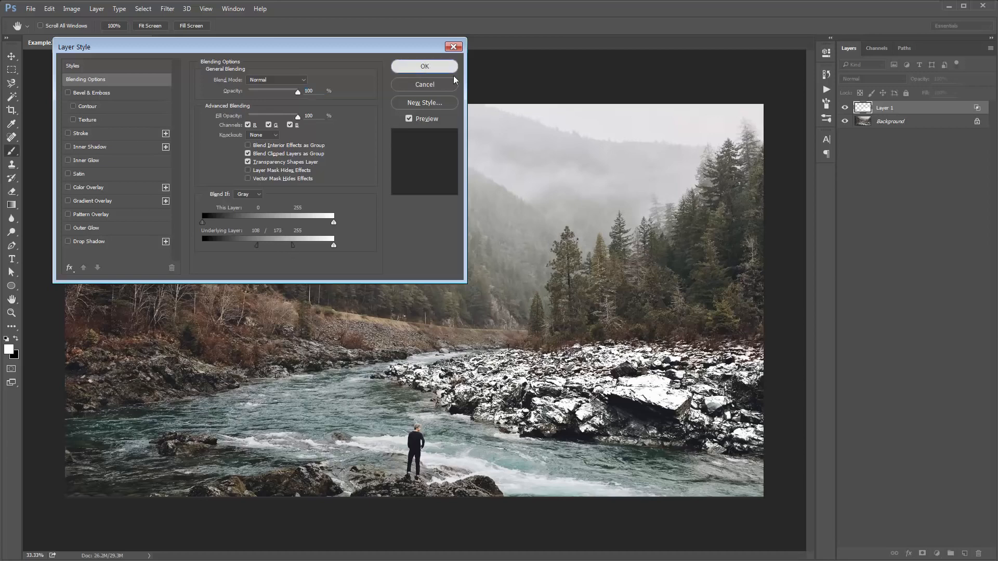
pyautogui.click(423, 68)
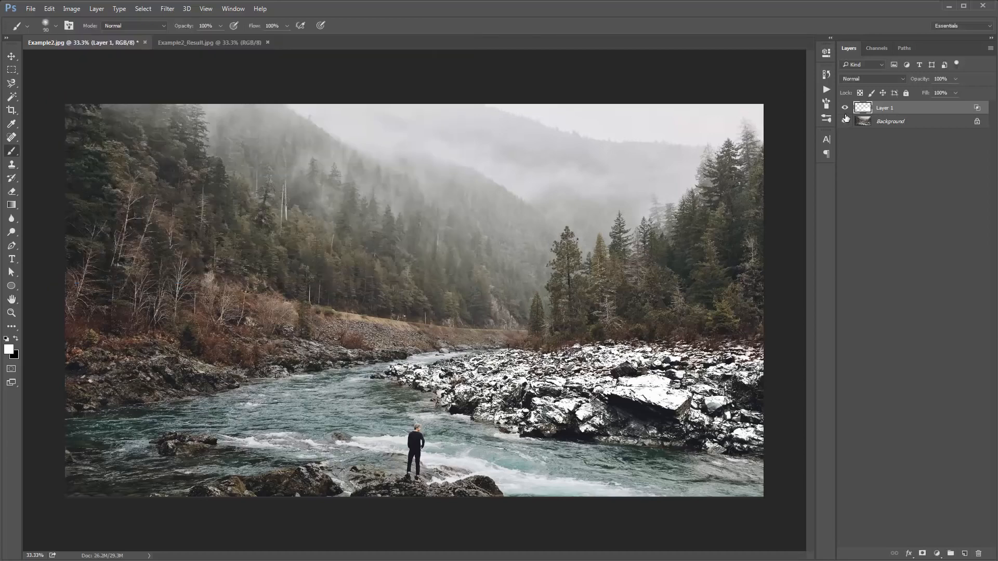
# Step: Rename Layer 1 as Rocks Right
pyautogui.doubleClick(888, 108)
pyautogui.press('Return')
pyautogui.press('v')
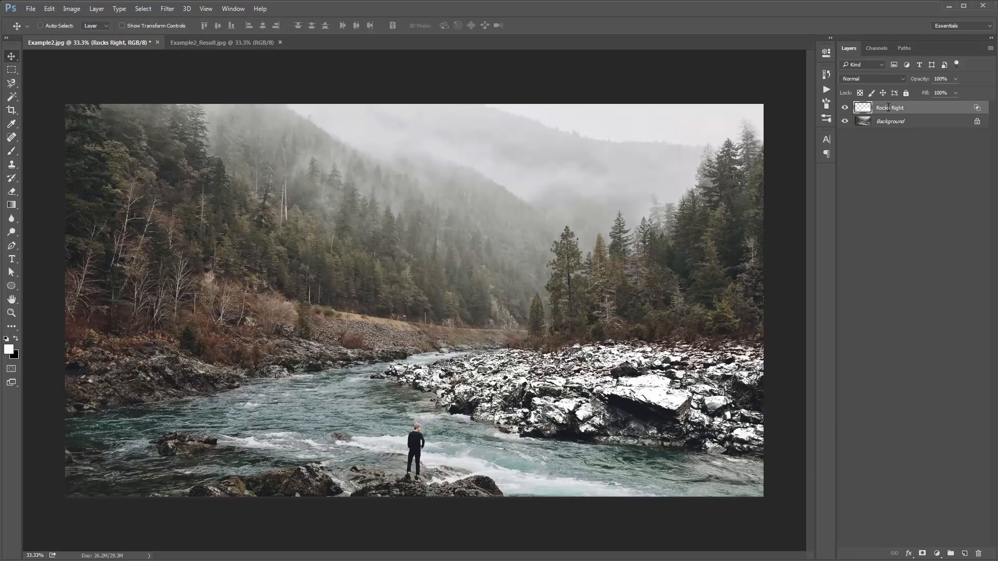
# Step: Add a new layer above Rocks Right and paint broad white strokes over the lower trees on the right bank
pyautogui.hotkey('ctrl', 'shift', 'n')
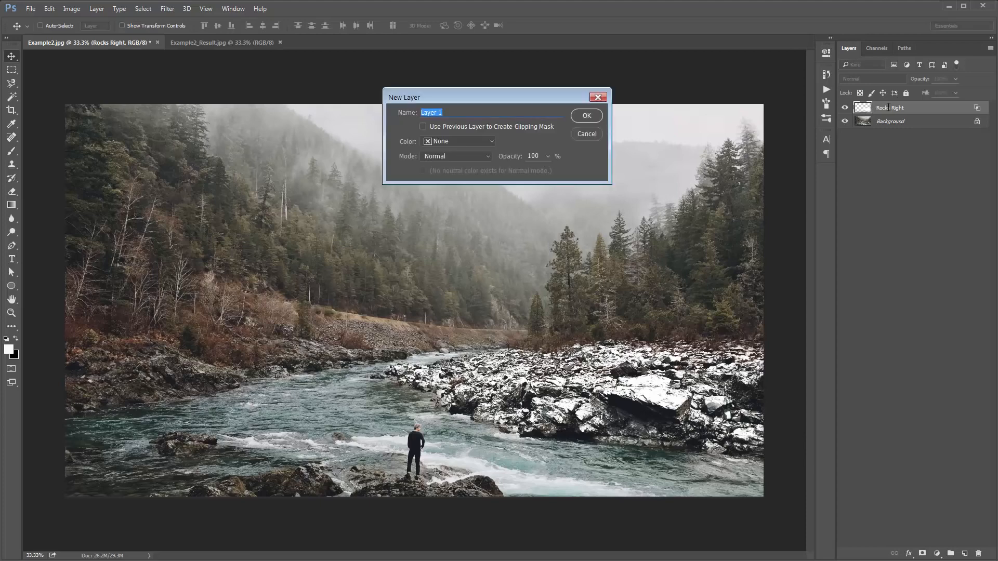
pyautogui.press('Return')
pyautogui.press('b')
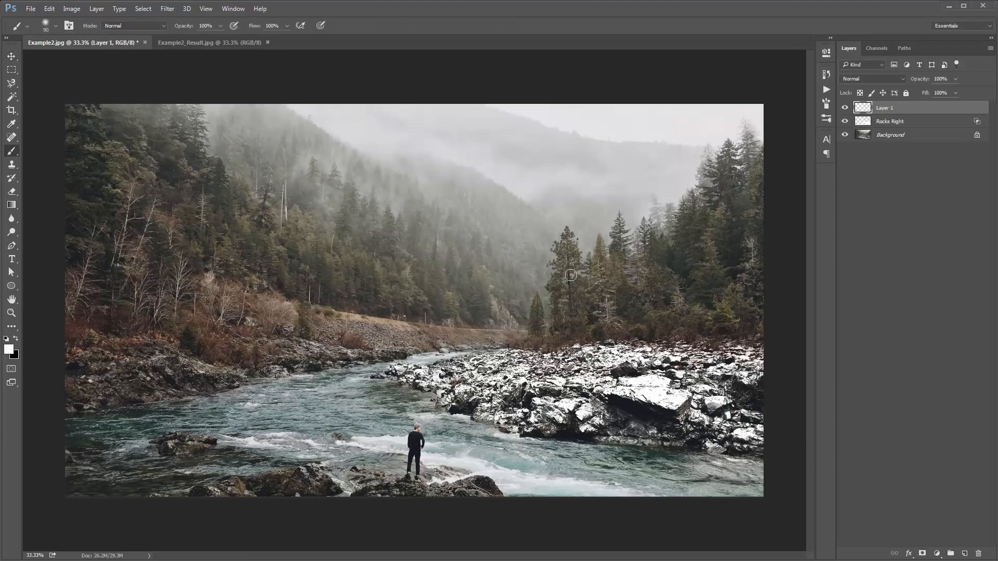
pyautogui.press('p')
pyautogui.press('b')
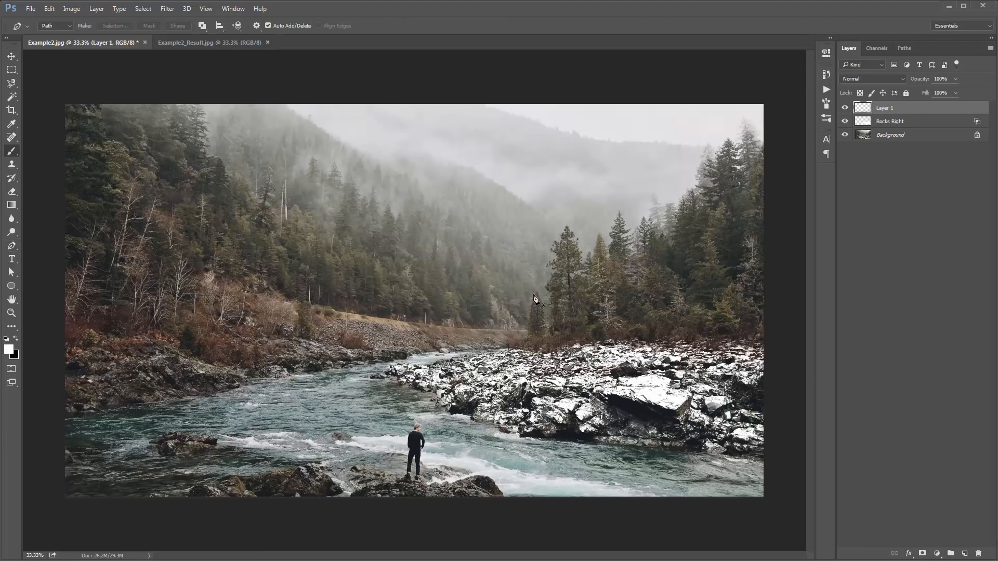
pyautogui.moveTo(537, 298)
pyautogui.mouseDown()
pyautogui.moveTo(541, 346)
pyautogui.moveTo(566, 331)
pyautogui.moveTo(558, 338)
pyautogui.moveTo(569, 313)
pyautogui.moveTo(627, 297)
pyautogui.moveTo(615, 306)
pyautogui.moveTo(754, 316)
pyautogui.moveTo(699, 304)
pyautogui.moveTo(717, 295)
pyautogui.mouseUp()
pyautogui.press(']')
pyautogui.press(']')
pyautogui.press(']')
pyautogui.press(']')
pyautogui.press(']')
pyautogui.press(']')
pyautogui.press(']')
pyautogui.press(']')
pyautogui.press(']')
pyautogui.press(']')
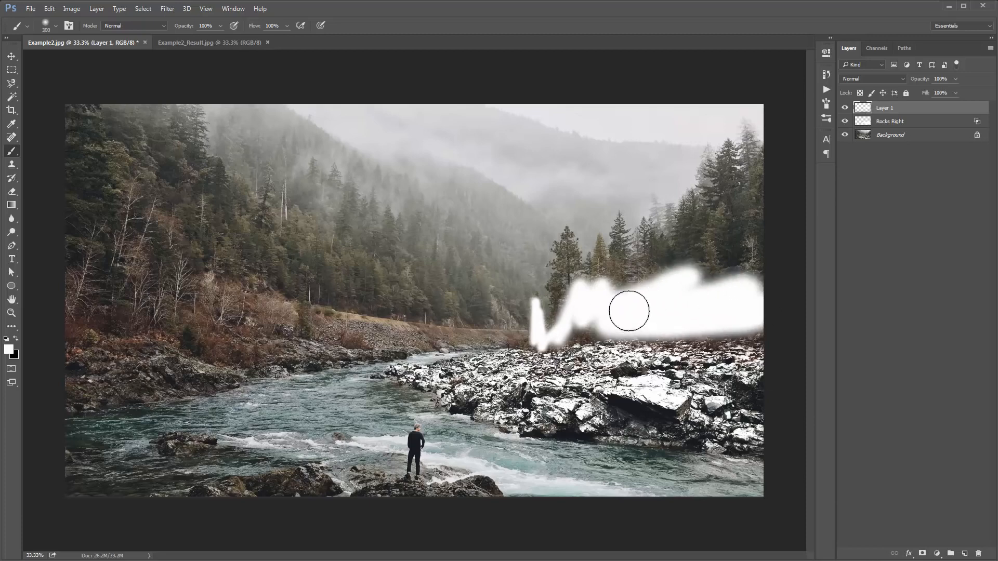
pyautogui.press(']')
pyautogui.moveTo(630, 313)
pyautogui.mouseDown()
pyautogui.moveTo(686, 288)
pyautogui.moveTo(765, 216)
pyautogui.moveTo(761, 252)
pyautogui.moveTo(747, 215)
pyautogui.moveTo(754, 189)
pyautogui.mouseUp()
# Step: Extend the white paint up into the treetops on the right slope, varying the soft brush size to follow their outlines
pyautogui.press('[')
pyautogui.press('[')
pyautogui.press('[')
pyautogui.press('[')
pyautogui.press('[')
pyautogui.press('[')
pyautogui.press('[')
pyautogui.press('[')
pyautogui.press('[')
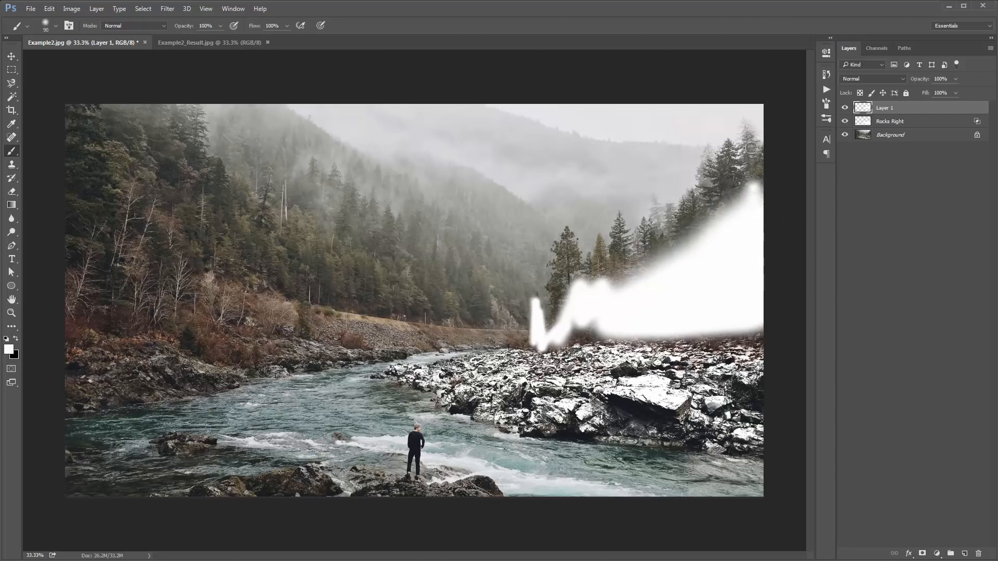
pyautogui.moveTo(749, 140)
pyautogui.mouseDown()
pyautogui.moveTo(751, 182)
pyautogui.moveTo(743, 193)
pyautogui.moveTo(729, 146)
pyautogui.moveTo(721, 182)
pyautogui.moveTo(728, 154)
pyautogui.moveTo(733, 193)
pyautogui.moveTo(713, 221)
pyautogui.moveTo(708, 166)
pyautogui.moveTo(705, 231)
pyautogui.mouseUp()
pyautogui.press(']')
pyautogui.press(']')
pyautogui.press(']')
pyautogui.press(']')
pyautogui.moveTo(748, 203)
pyautogui.mouseDown()
pyautogui.moveTo(743, 156)
pyautogui.moveTo(717, 205)
pyautogui.moveTo(686, 214)
pyautogui.moveTo(621, 290)
pyautogui.moveTo(622, 224)
pyautogui.moveTo(630, 254)
pyautogui.mouseUp()
pyautogui.press('[')
pyautogui.press('[')
pyautogui.press('[')
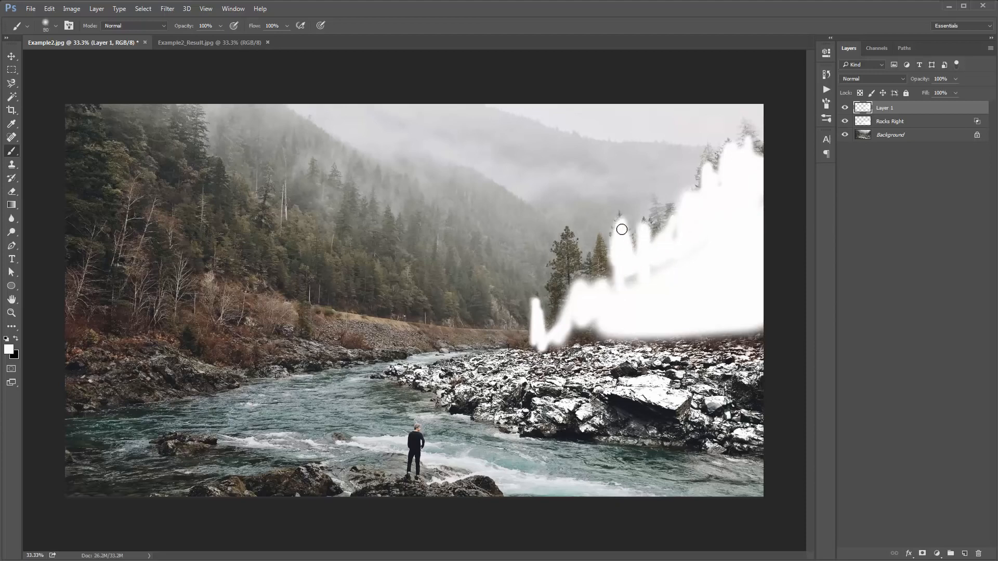
pyautogui.press(']')
pyautogui.moveTo(600, 237)
pyautogui.mouseDown()
pyautogui.moveTo(595, 287)
pyautogui.moveTo(601, 258)
pyautogui.moveTo(608, 287)
pyautogui.mouseUp()
pyautogui.press(']')
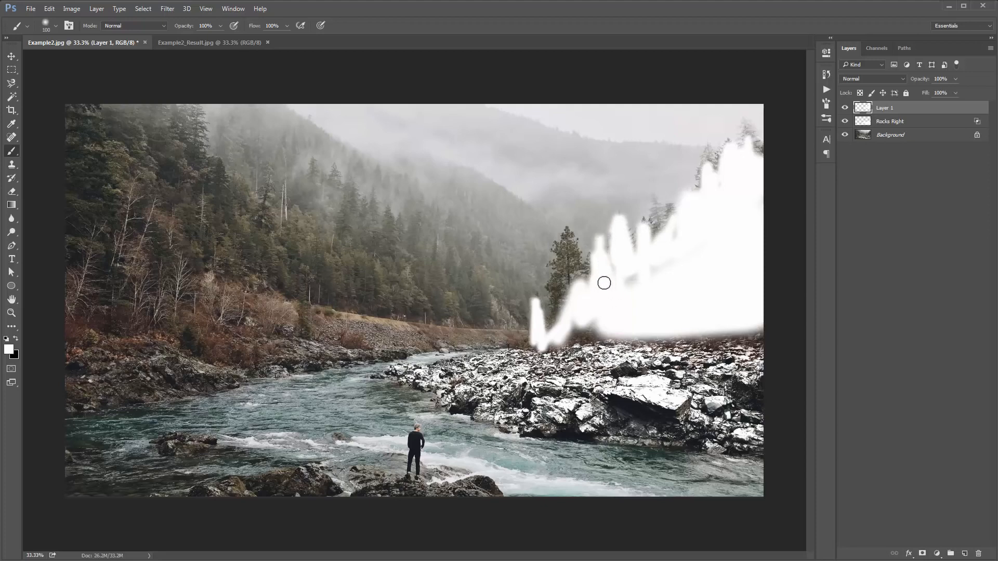
pyautogui.press(']')
pyautogui.press(']')
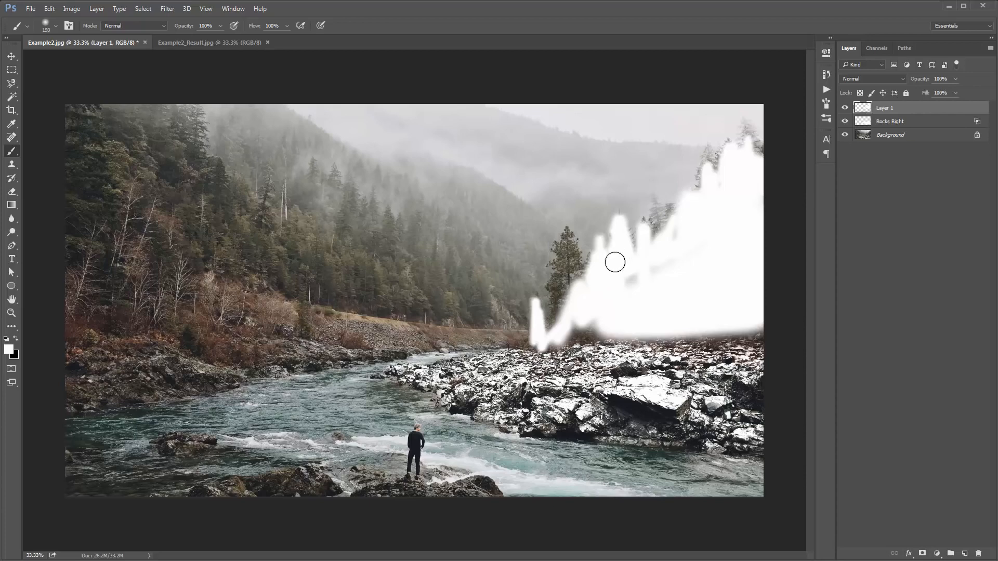
pyautogui.moveTo(615, 263)
pyautogui.mouseDown()
pyautogui.moveTo(648, 269)
pyautogui.moveTo(655, 225)
pyautogui.mouseUp()
pyautogui.press('[')
pyautogui.press('[')
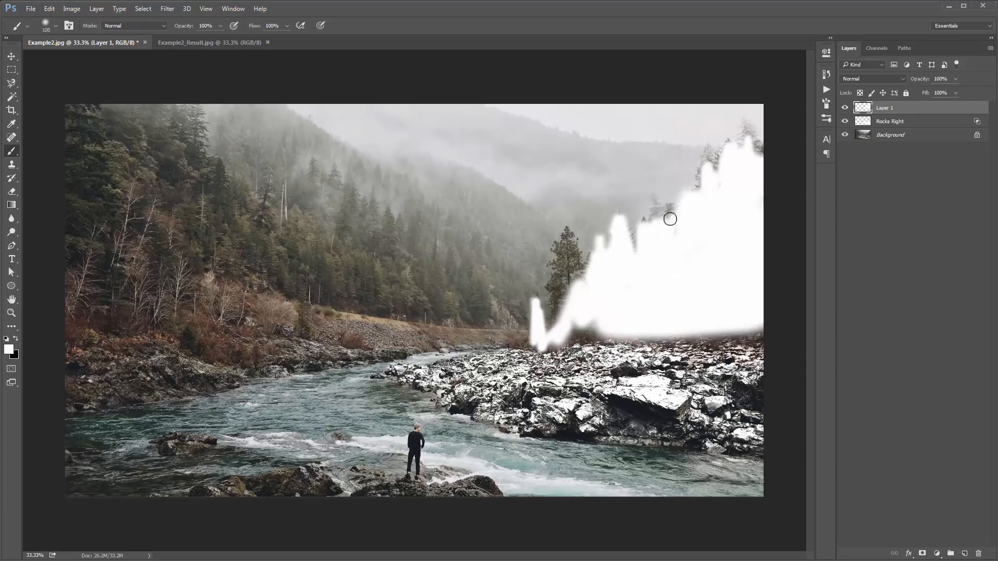
pyautogui.press('[')
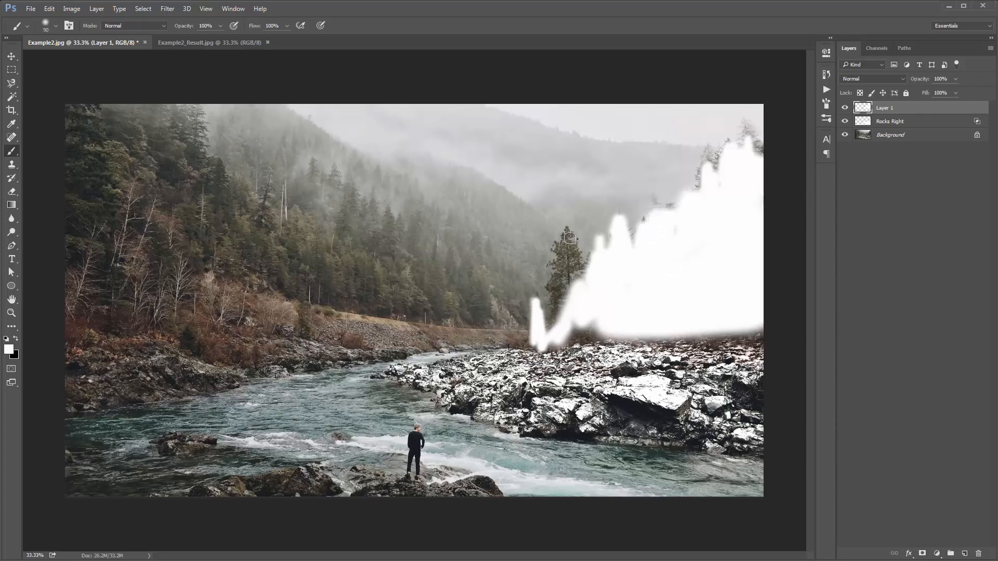
# Step: Paint white over the separate pine beside the river bend and fill in the tallest treetops at the photo's right edge
pyautogui.moveTo(570, 238)
pyautogui.mouseDown()
pyautogui.moveTo(573, 268)
pyautogui.moveTo(555, 291)
pyautogui.moveTo(558, 276)
pyautogui.moveTo(552, 336)
pyautogui.moveTo(558, 298)
pyautogui.moveTo(540, 300)
pyautogui.moveTo(541, 315)
pyautogui.moveTo(555, 336)
pyautogui.moveTo(587, 323)
pyautogui.moveTo(557, 339)
pyautogui.moveTo(538, 330)
pyautogui.mouseUp()
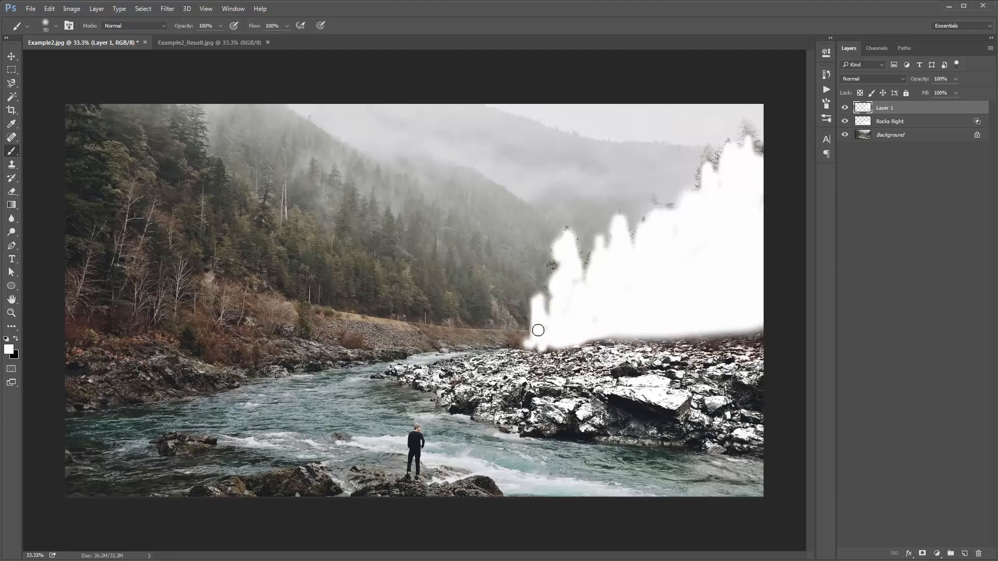
pyautogui.press('[')
pyautogui.press('[')
pyautogui.press('[')
pyautogui.moveTo(710, 173)
pyautogui.mouseDown()
pyautogui.moveTo(757, 151)
pyautogui.moveTo(738, 162)
pyautogui.mouseUp()
pyautogui.press(']')
pyautogui.press(']')
pyautogui.press(']')
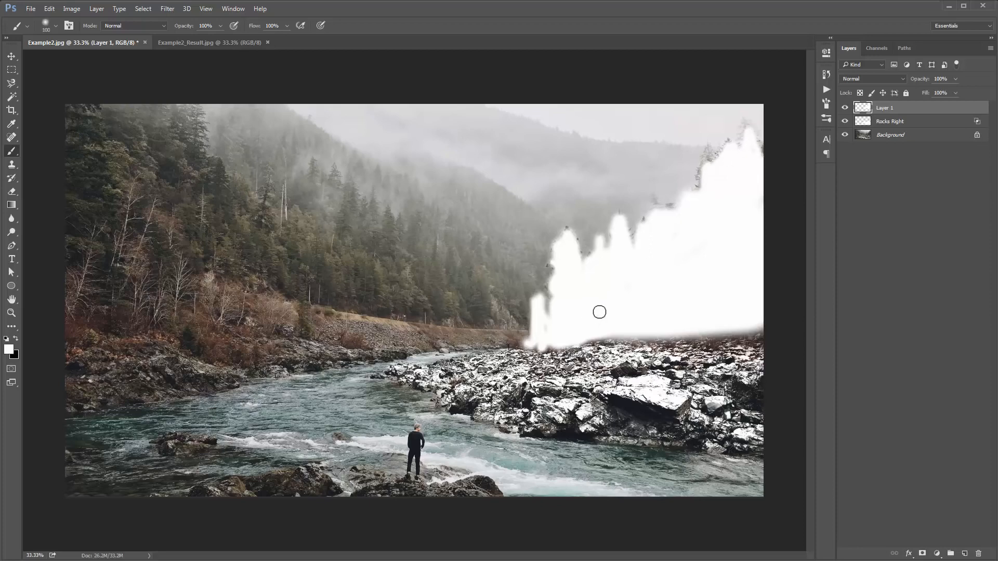
# Step: Blend the white tree paint on Layer 1 with Blend If, splitting the Underlying Layer dark slider at 50 / 124
pyautogui.press('v')
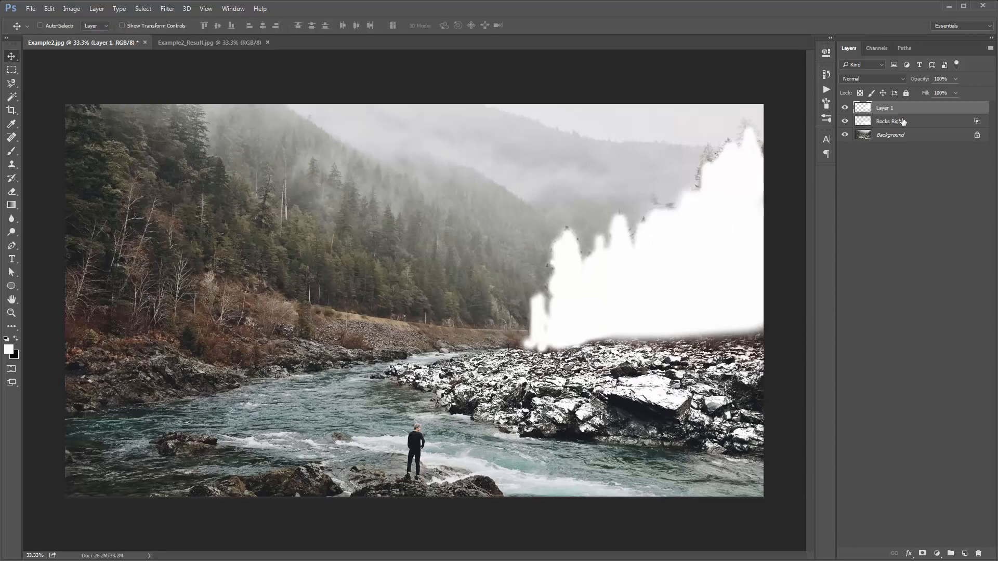
pyautogui.doubleClick(907, 111)
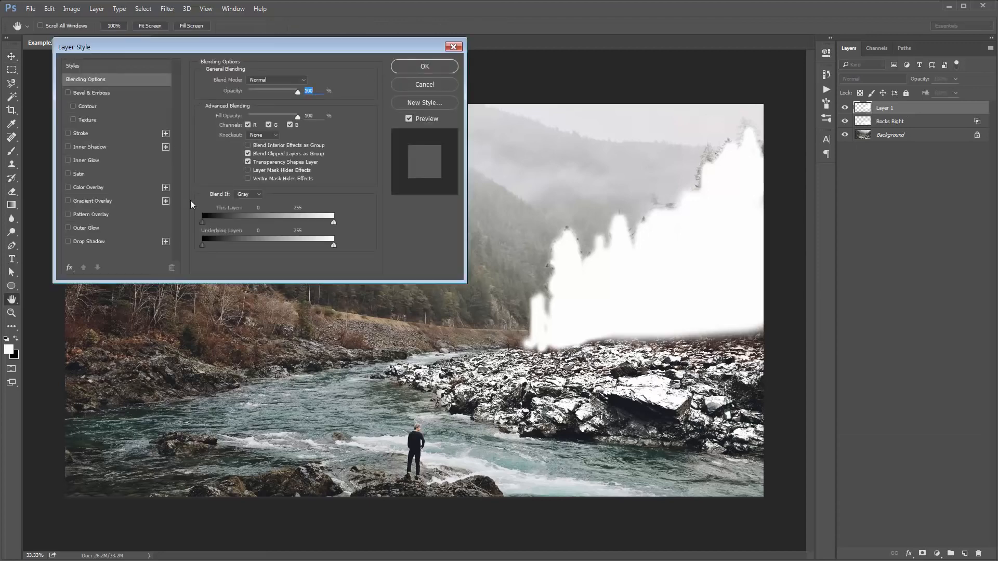
pyautogui.moveTo(210, 244)
pyautogui.mouseDown()
pyautogui.moveTo(267, 246)
pyautogui.moveTo(226, 248)
pyautogui.mouseUp()
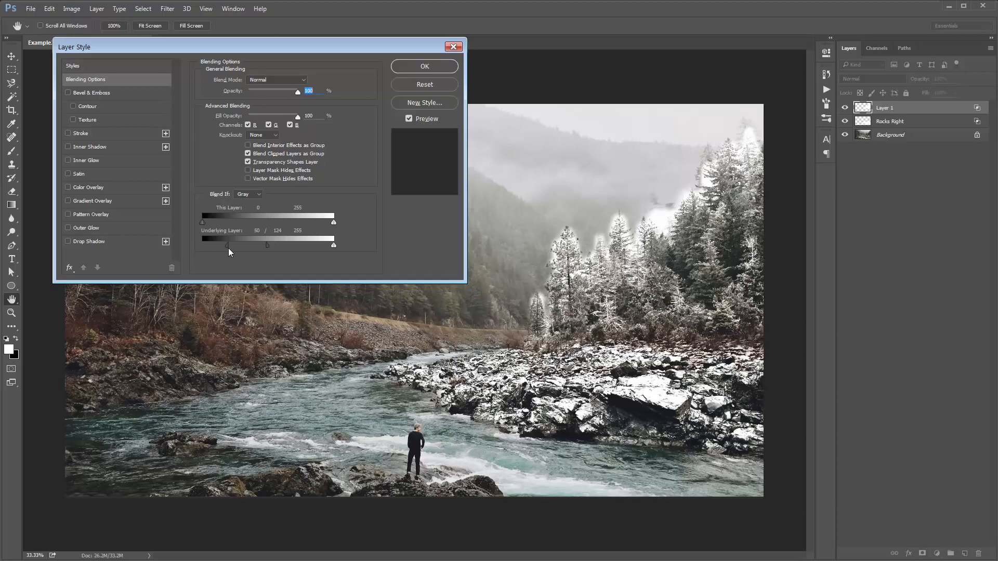
pyautogui.click(404, 67)
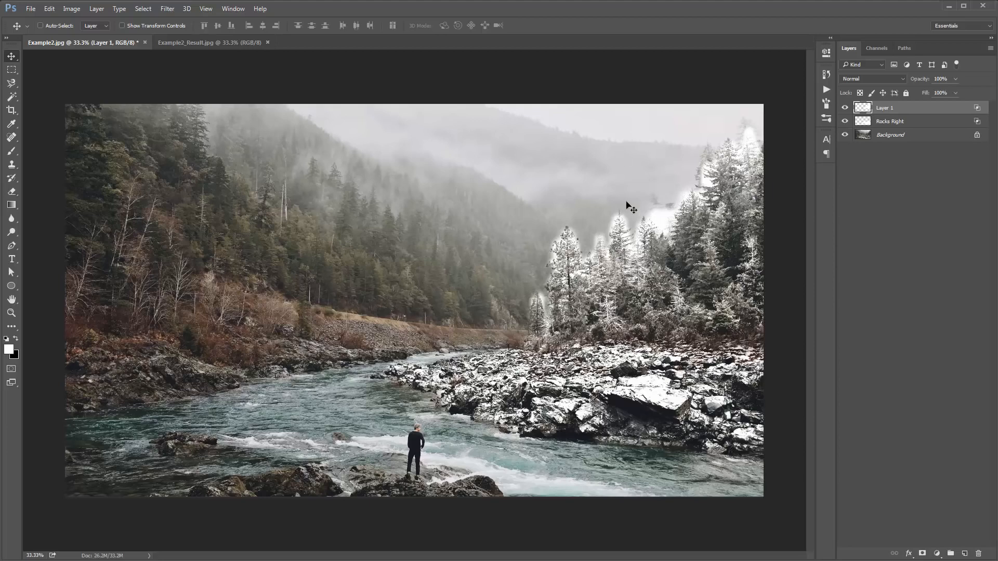
# Step: Add a layer mask to Layer 1 and choose the textured brush preset 2477
pyautogui.click(923, 554)
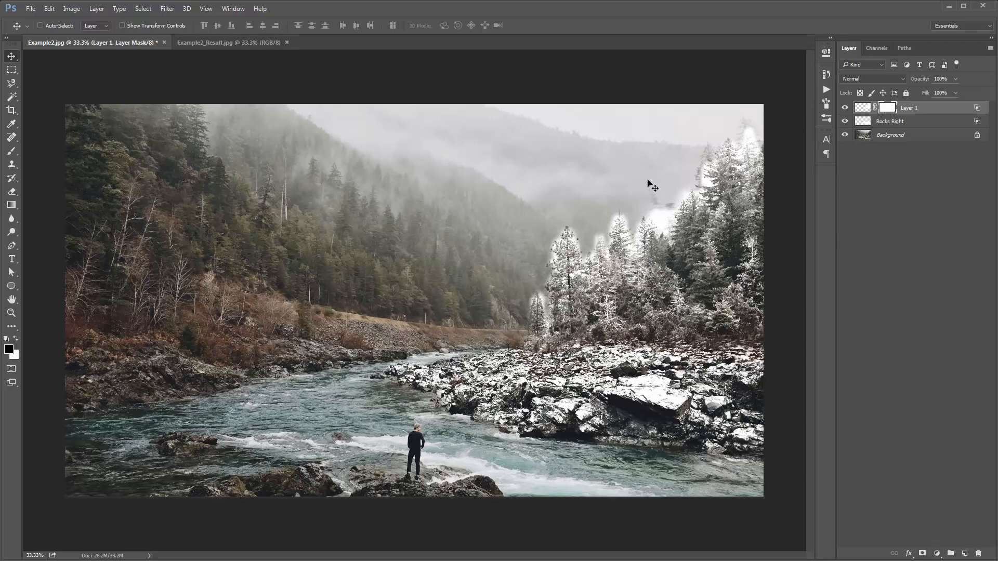
pyautogui.press('b')
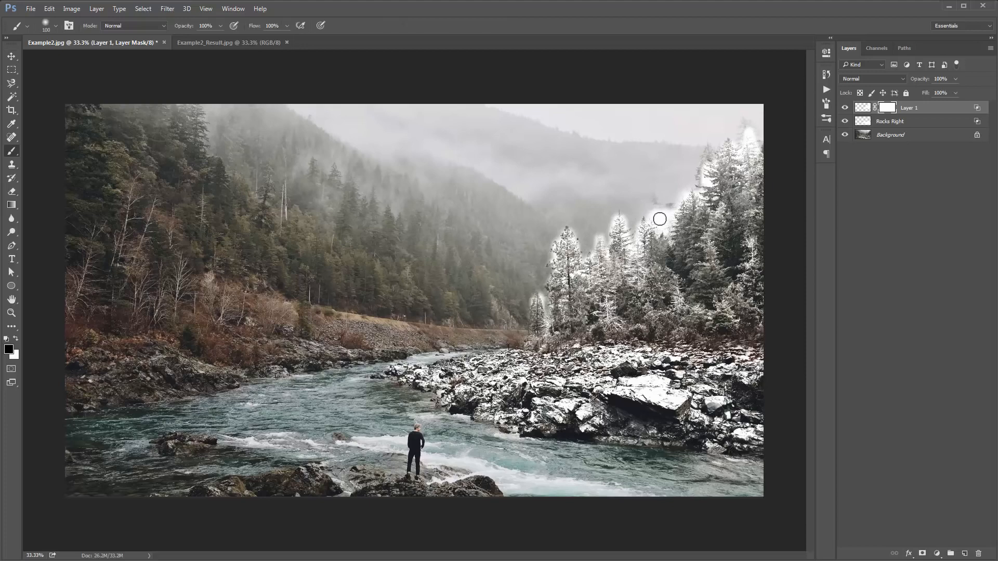
pyautogui.press(']')
pyautogui.press(']')
pyautogui.press(']')
pyautogui.press(']')
pyautogui.press(']')
pyautogui.press(']')
pyautogui.rightClick(182, 144)
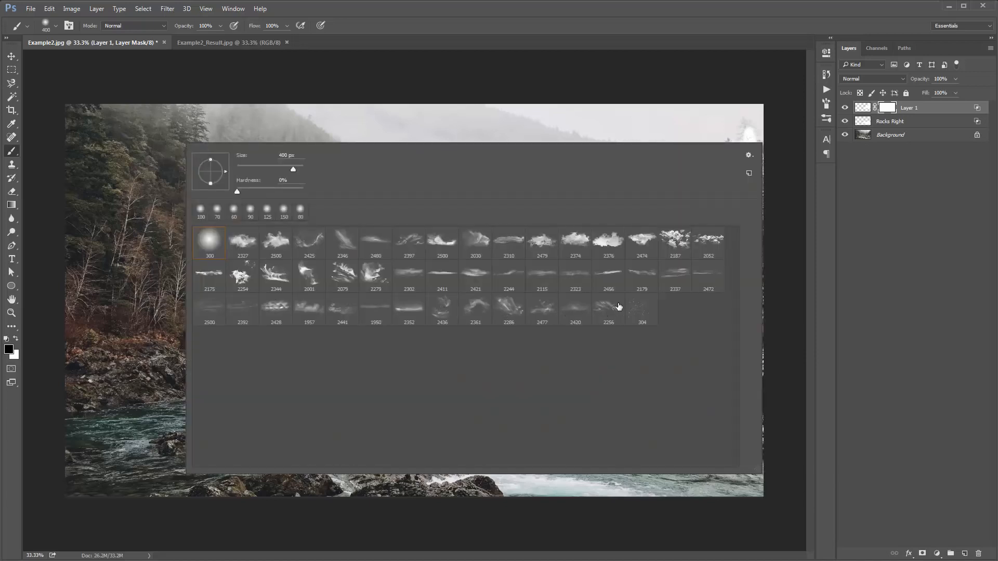
pyautogui.doubleClick(551, 314)
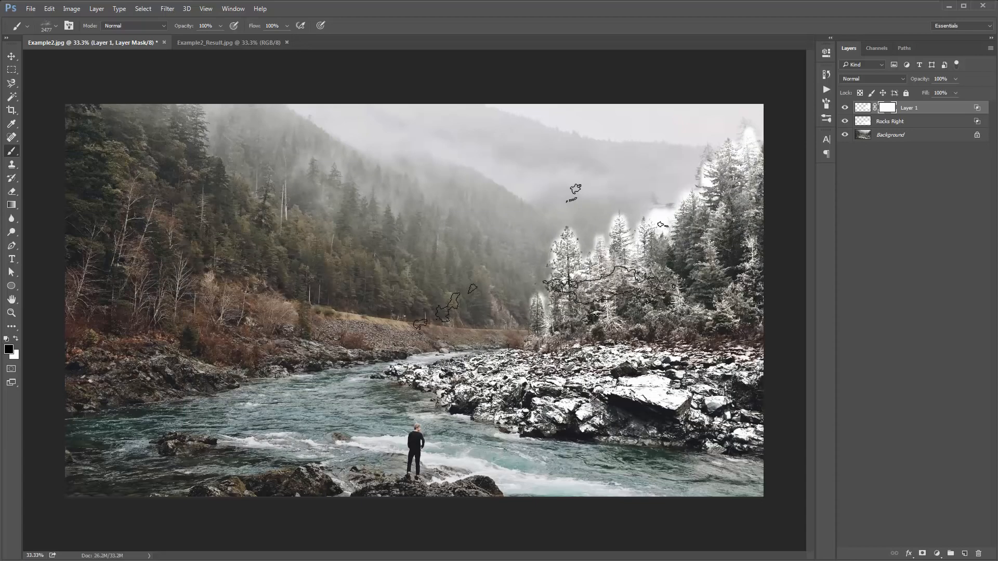
# Step: Reduce the textured brush to 1200 px and paint black on Layer 1's mask around the right treetops to remove the white halo
pyautogui.press('[')
pyautogui.press('[')
pyautogui.press('[')
pyautogui.press('[')
pyautogui.press('[')
pyautogui.press('[')
pyautogui.press('[')
pyautogui.press('[')
pyautogui.press('[')
pyautogui.press('[')
pyautogui.press('[')
pyautogui.press('[')
pyautogui.press('[')
pyautogui.click(605, 199)
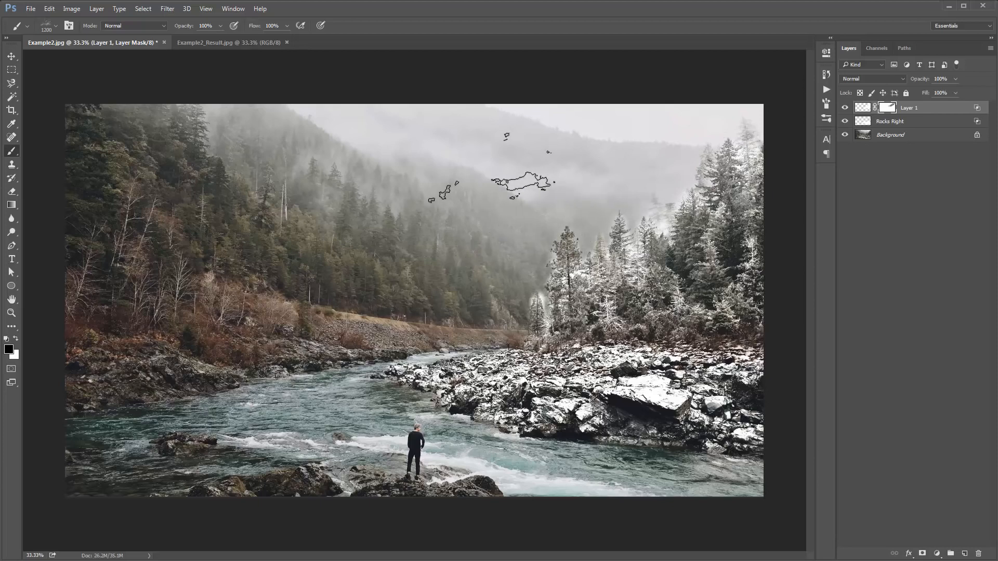
# Step: Choose the soft round 300 px brush at 50% opacity and paint black on Layer 1's mask over the remaining halo between the right treetops
pyautogui.rightClick(496, 161)
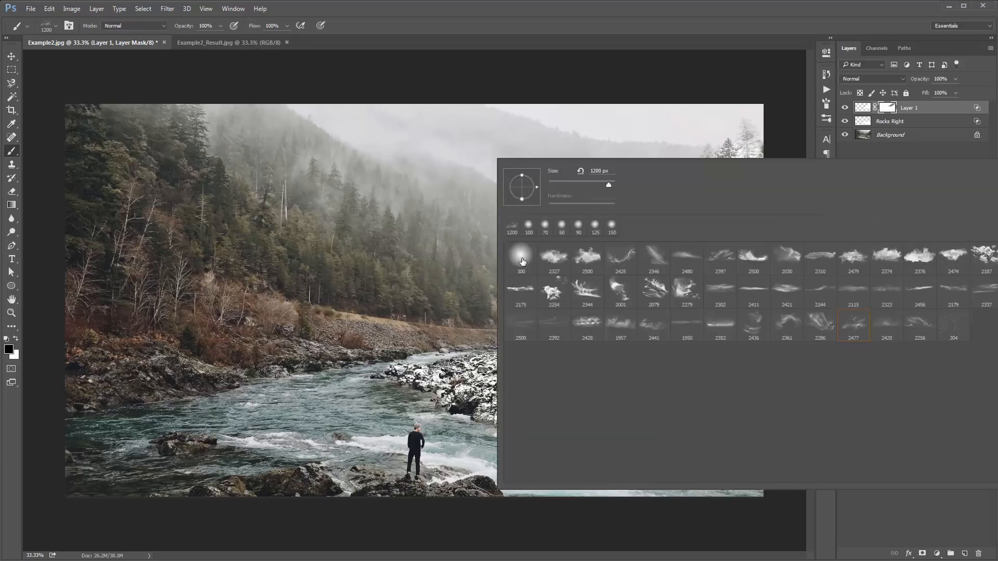
pyautogui.doubleClick(522, 256)
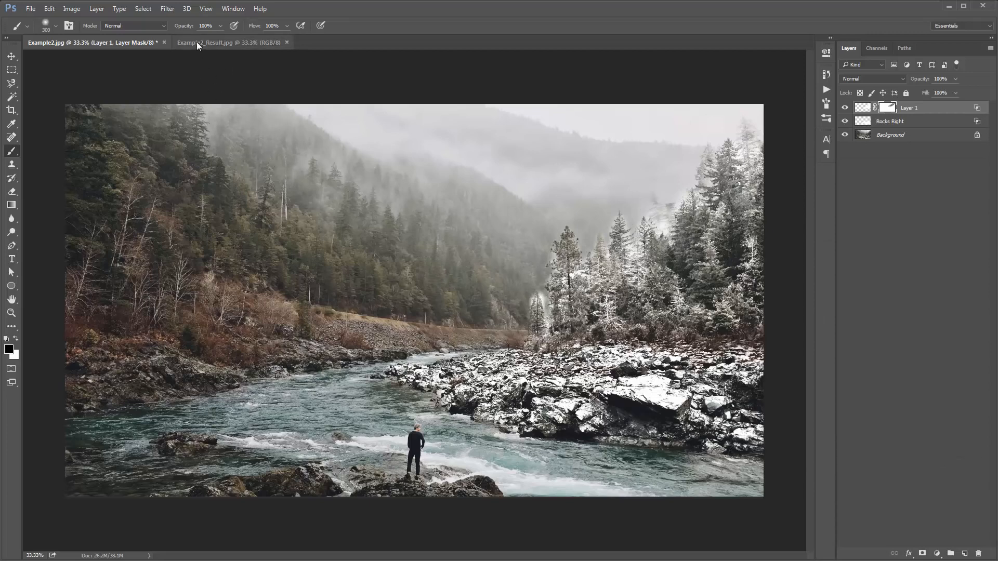
pyautogui.press('5')
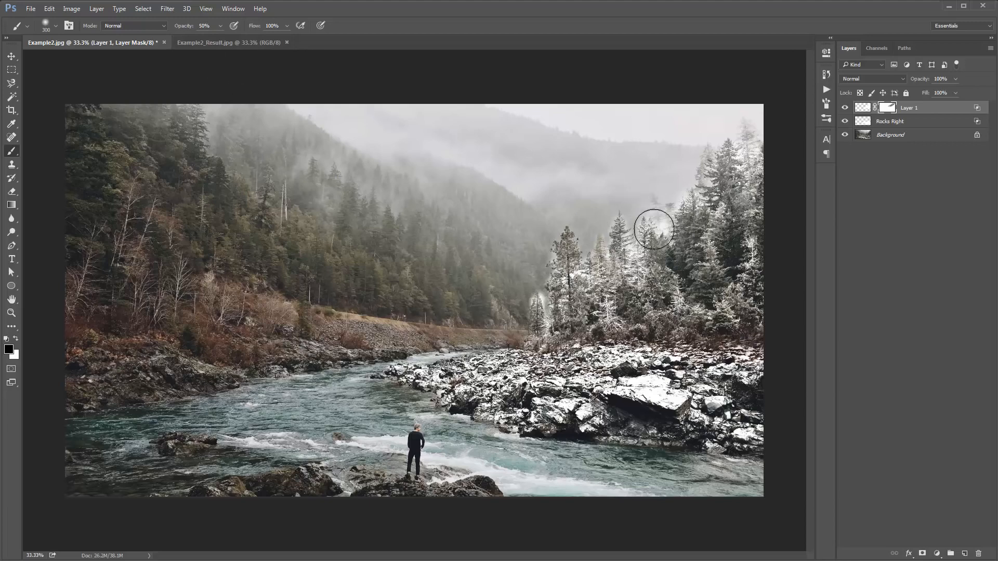
pyautogui.click(660, 218)
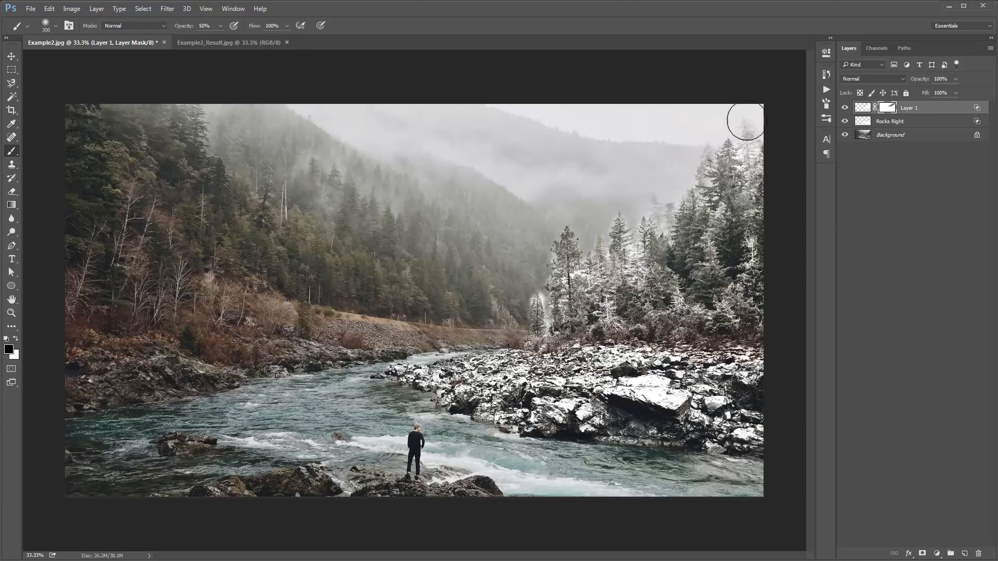
# Step: Reduce the brush to 150 px and mask the white halo around the pine beside the river bend on Layer 1
pyautogui.press('[')
pyautogui.press('[')
pyautogui.press('[')
pyautogui.press('[')
pyautogui.moveTo(540, 297); pyautogui.dragTo(544, 303)
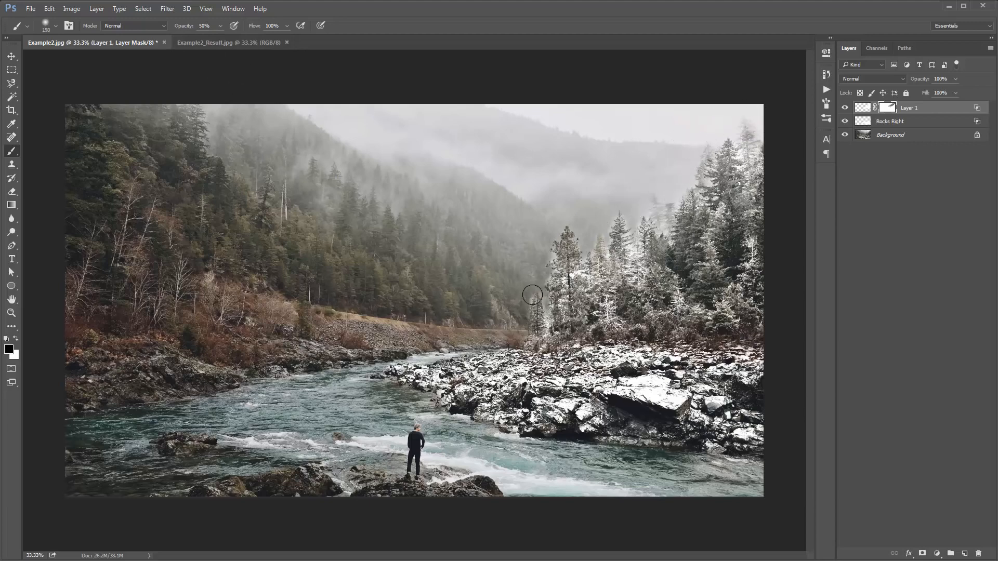
pyautogui.moveTo(588, 255); pyautogui.dragTo(577, 270)
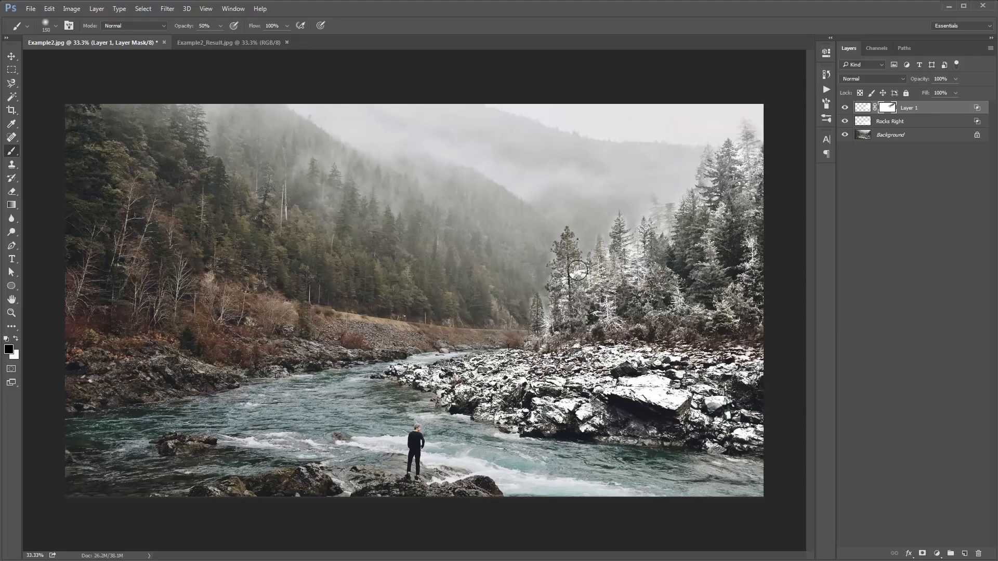
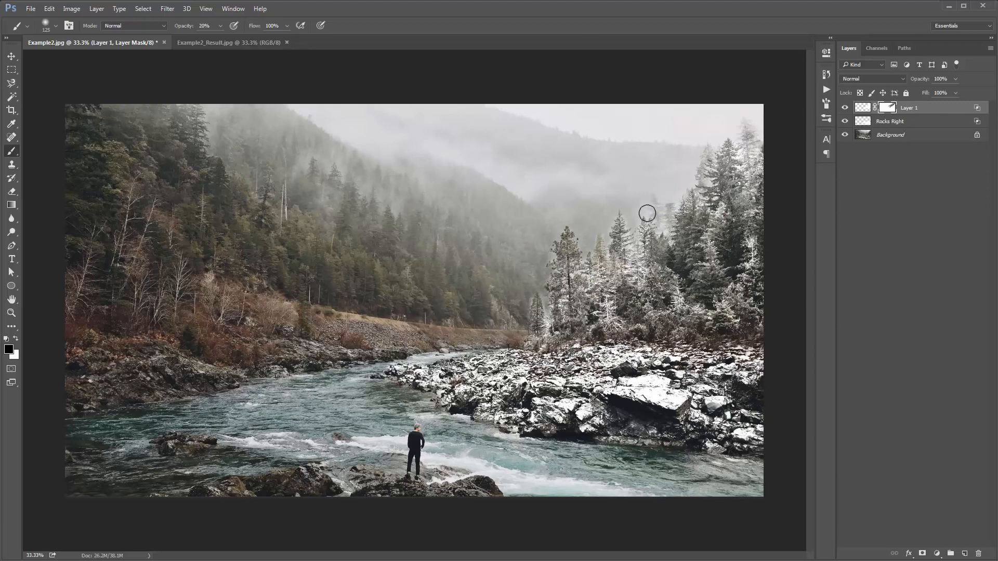
# Step: Toggle the visibility of Layer 1 and Rocks Right to compare the photo with and without the snow
pyautogui.press('v')
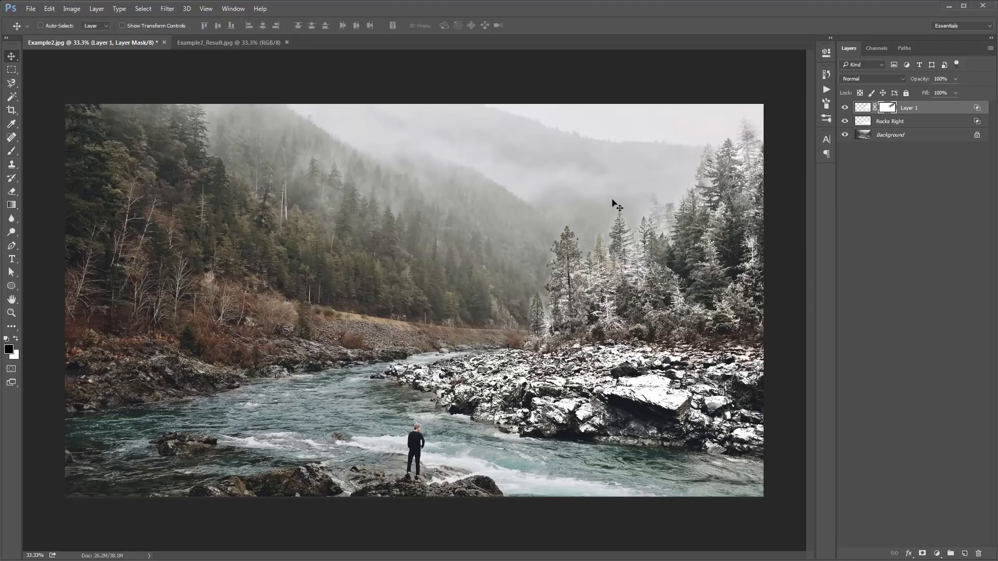
pyautogui.click(844, 107)
pyautogui.click(845, 108)
pyautogui.click(845, 121)
pyautogui.click(845, 121)
pyautogui.click(845, 123)
pyautogui.click(845, 122)
pyautogui.click(844, 123)
pyautogui.click(845, 122)
pyautogui.doubleClick(921, 125)
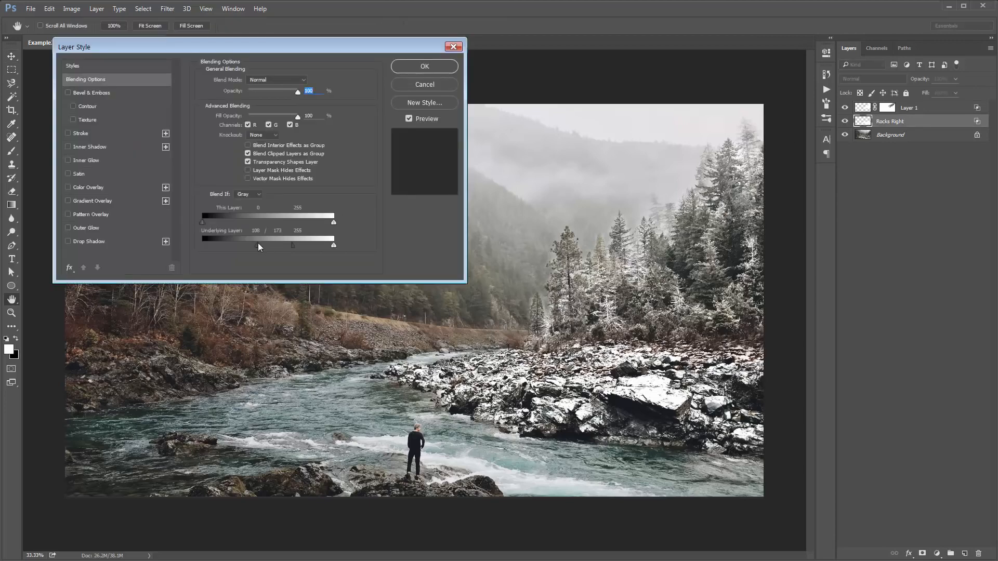
pyautogui.moveTo(257, 242); pyautogui.dragTo(211, 241)
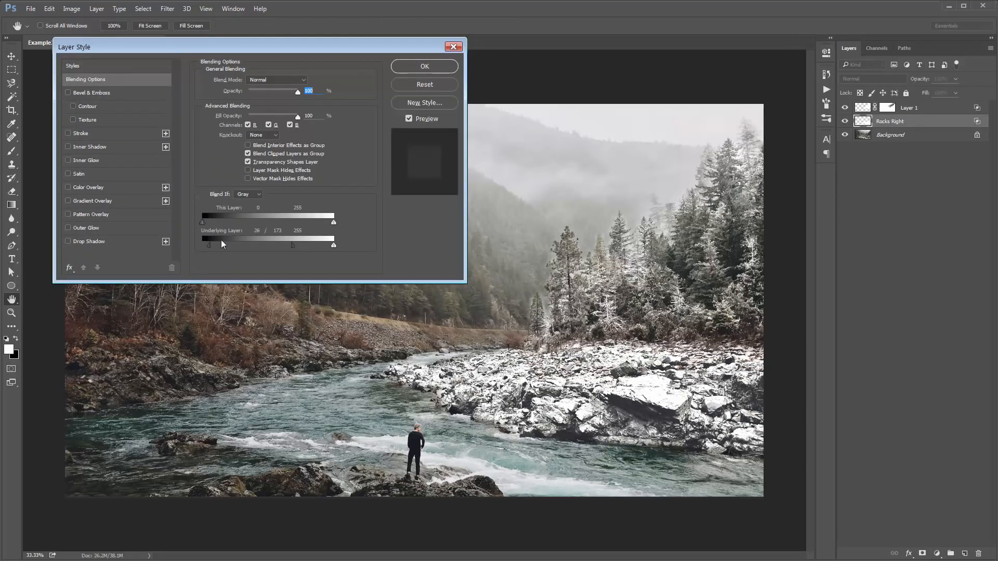
pyautogui.moveTo(222, 244); pyautogui.dragTo(237, 242)
pyautogui.click(426, 85)
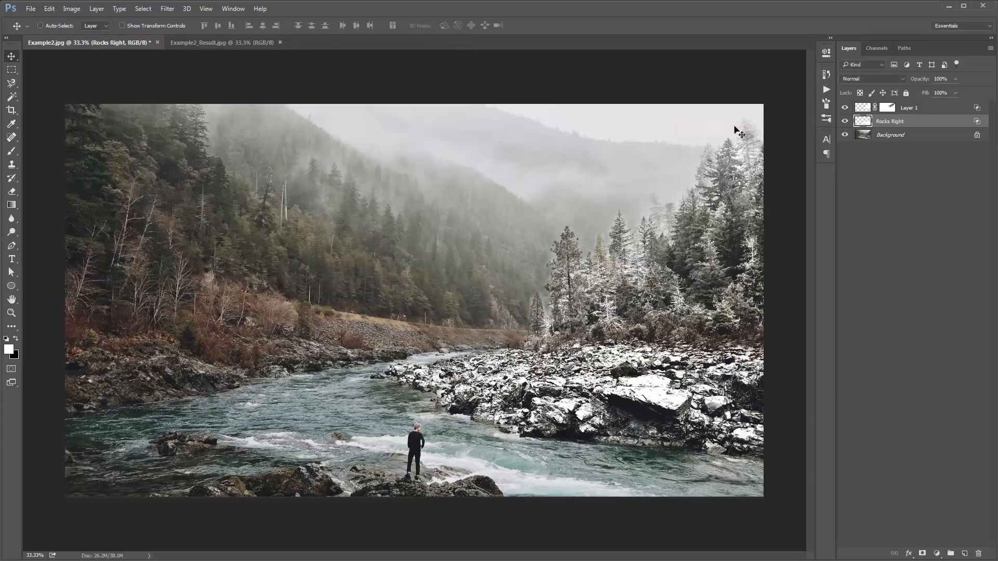
# Step: Add a new layer above Layer 1 and paint white over the rocks along the left riverbank
pyautogui.click(953, 110)
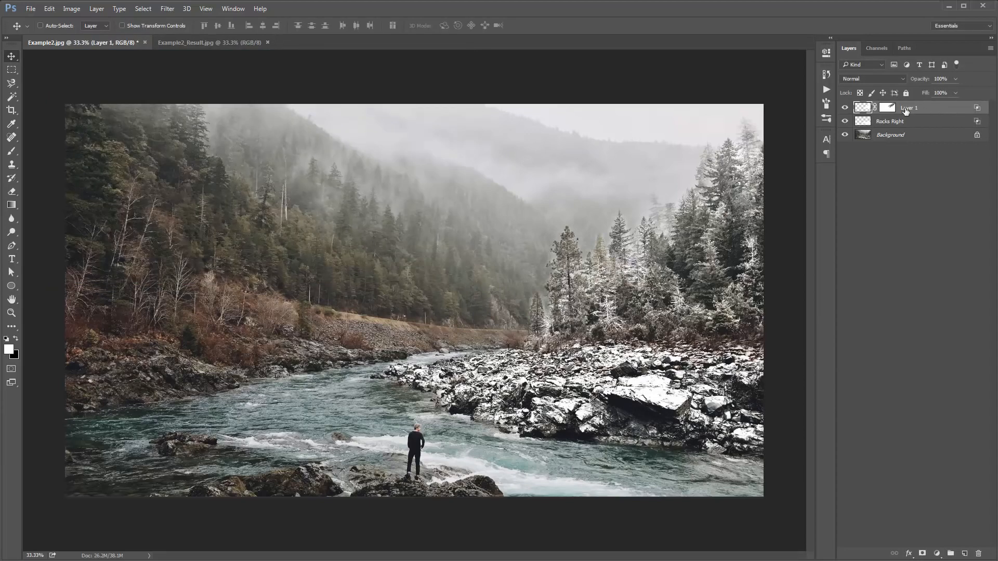
pyautogui.hotkey('ctrl', 'shift', 'n')
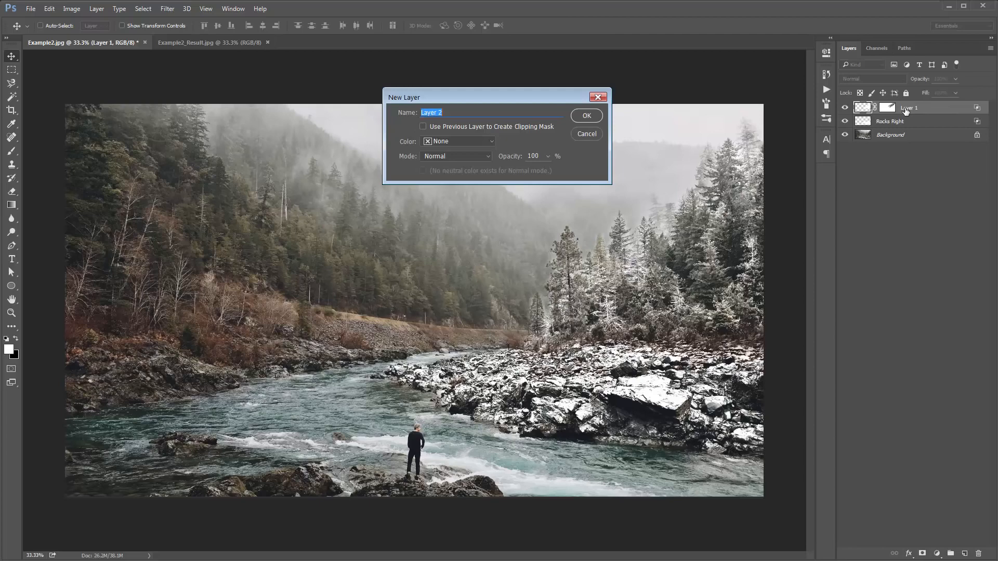
pyautogui.press('Return')
pyautogui.press('b')
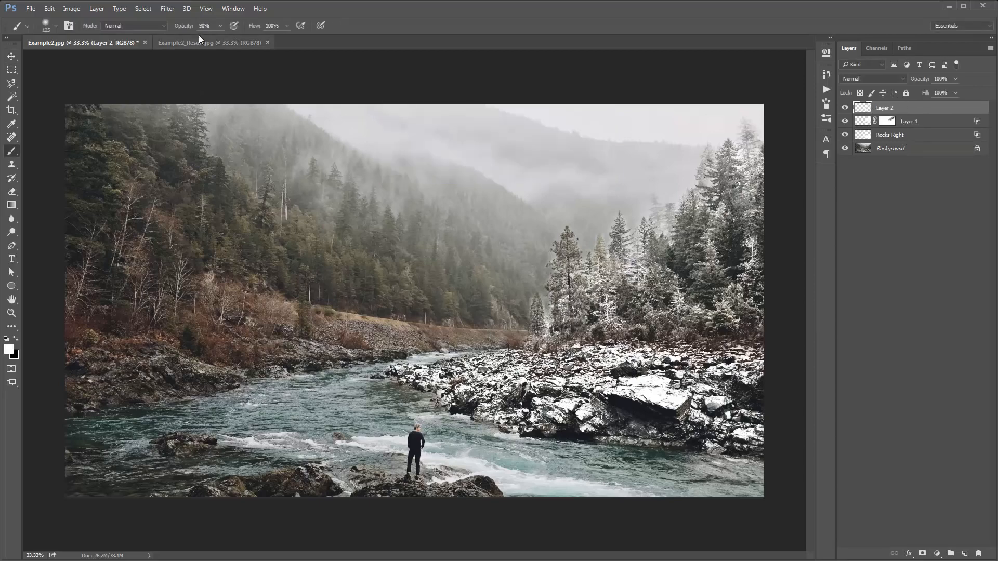
pyautogui.press('9')
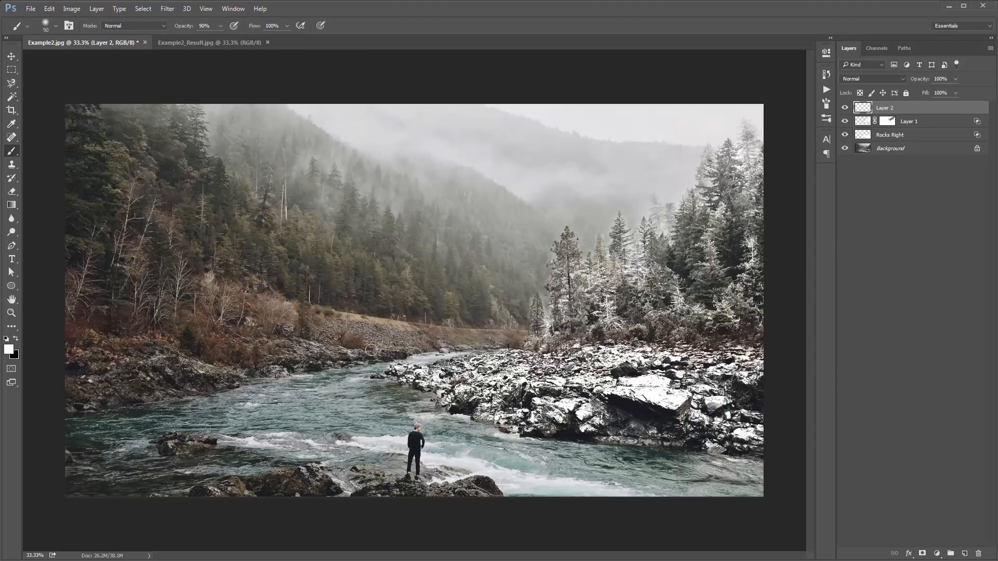
pyautogui.moveTo(395, 354)
pyautogui.mouseDown()
pyautogui.moveTo(262, 350)
pyautogui.moveTo(398, 352)
pyautogui.moveTo(298, 356)
pyautogui.moveTo(345, 357)
pyautogui.moveTo(305, 365)
pyautogui.moveTo(366, 357)
pyautogui.moveTo(71, 398)
pyautogui.moveTo(117, 373)
pyautogui.moveTo(57, 358)
pyautogui.moveTo(148, 350)
pyautogui.moveTo(113, 360)
pyautogui.moveTo(274, 358)
pyautogui.moveTo(186, 363)
pyautogui.moveTo(268, 357)
pyautogui.moveTo(187, 359)
pyautogui.moveTo(245, 350)
pyautogui.moveTo(169, 360)
pyautogui.mouseUp()
pyautogui.press(']')
pyautogui.press(']')
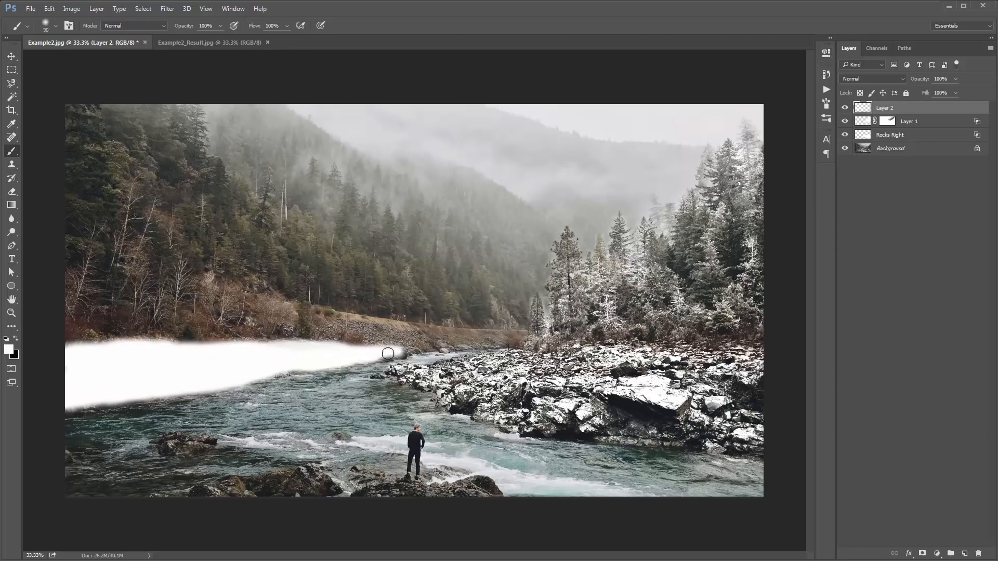
pyautogui.moveTo(388, 354); pyautogui.dragTo(203, 375)
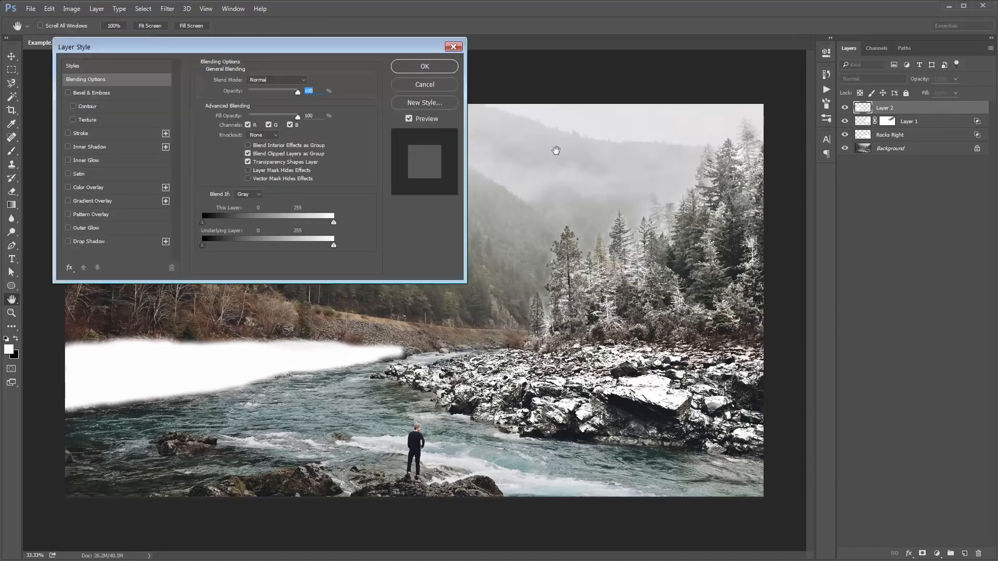
# Step: Blend Layer 2's white paint into the left bank with Blend If, splitting the Underlying Layer dark slider at 42 / 168
pyautogui.moveTo(259, 46); pyautogui.dragTo(590, 45)
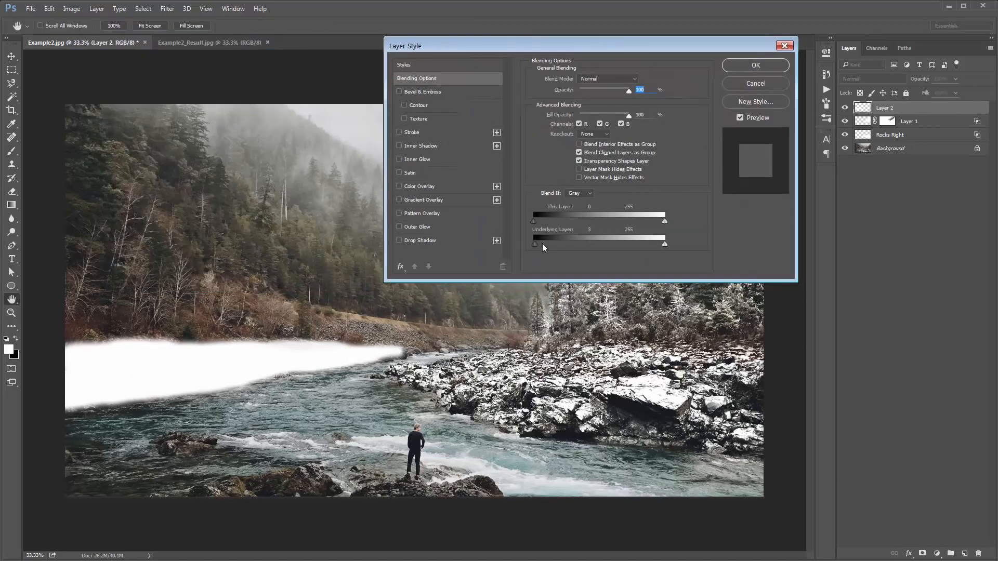
pyautogui.moveTo(542, 244)
pyautogui.mouseDown()
pyautogui.moveTo(621, 245)
pyautogui.moveTo(555, 244)
pyautogui.mouseUp()
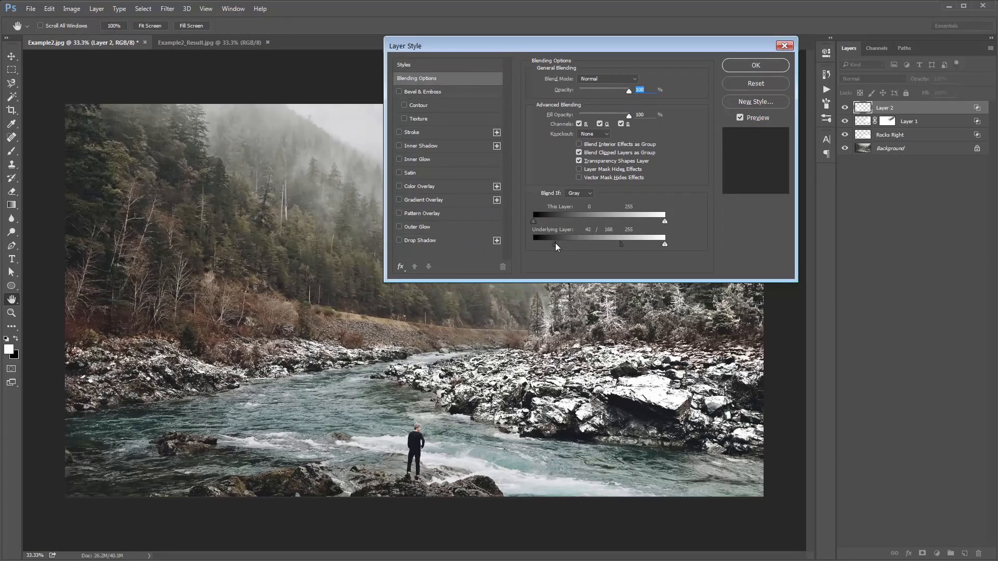
pyautogui.click(752, 63)
# Step: Paint white over the embankment behind the left bank on a new layer and blend it with the Underlying Layer dark slider split at 76 / 188
pyautogui.hotkey('ctrl', 'shift', 'n')
pyautogui.press('Return')
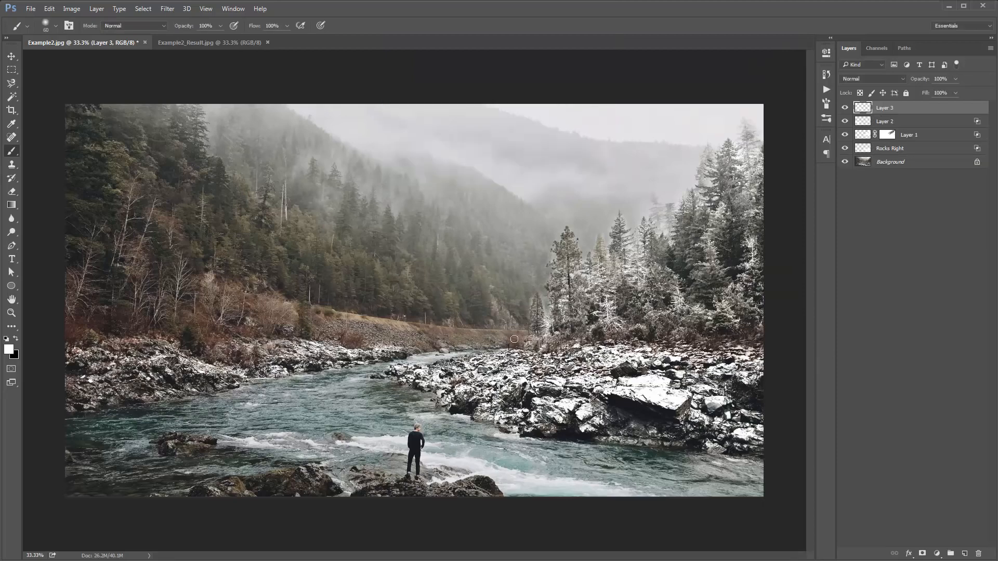
pyautogui.moveTo(464, 338)
pyautogui.mouseDown()
pyautogui.moveTo(517, 339)
pyautogui.moveTo(448, 335)
pyautogui.moveTo(526, 335)
pyautogui.moveTo(420, 341)
pyautogui.moveTo(345, 330)
pyautogui.moveTo(431, 339)
pyautogui.moveTo(303, 319)
pyautogui.moveTo(362, 321)
pyautogui.moveTo(345, 330)
pyautogui.moveTo(363, 336)
pyautogui.moveTo(354, 342)
pyautogui.moveTo(514, 328)
pyautogui.mouseUp()
pyautogui.press(']')
pyautogui.press(']')
pyautogui.press(']')
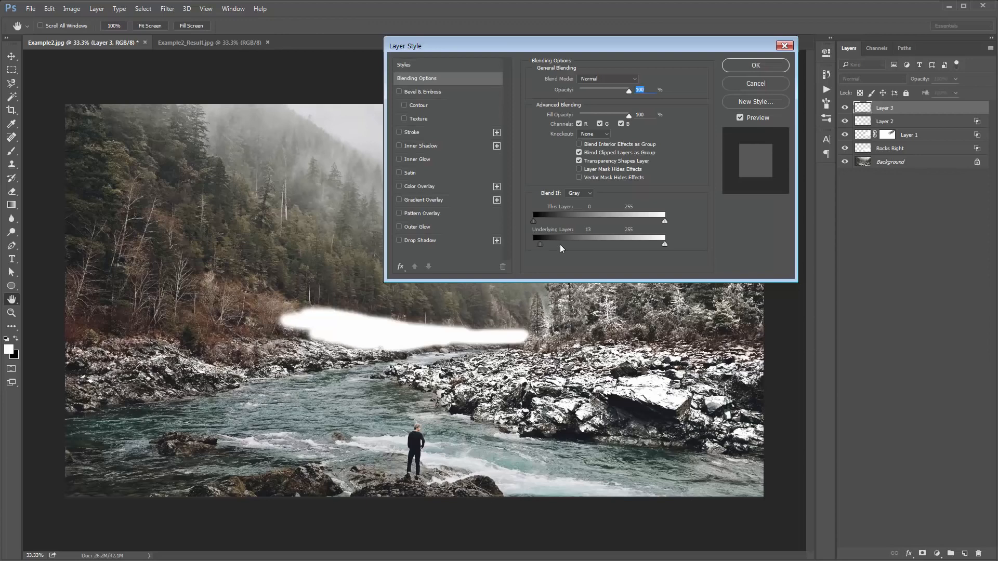
pyautogui.moveTo(540, 244)
pyautogui.mouseDown()
pyautogui.moveTo(633, 244)
pyautogui.moveTo(577, 242)
pyautogui.mouseUp()
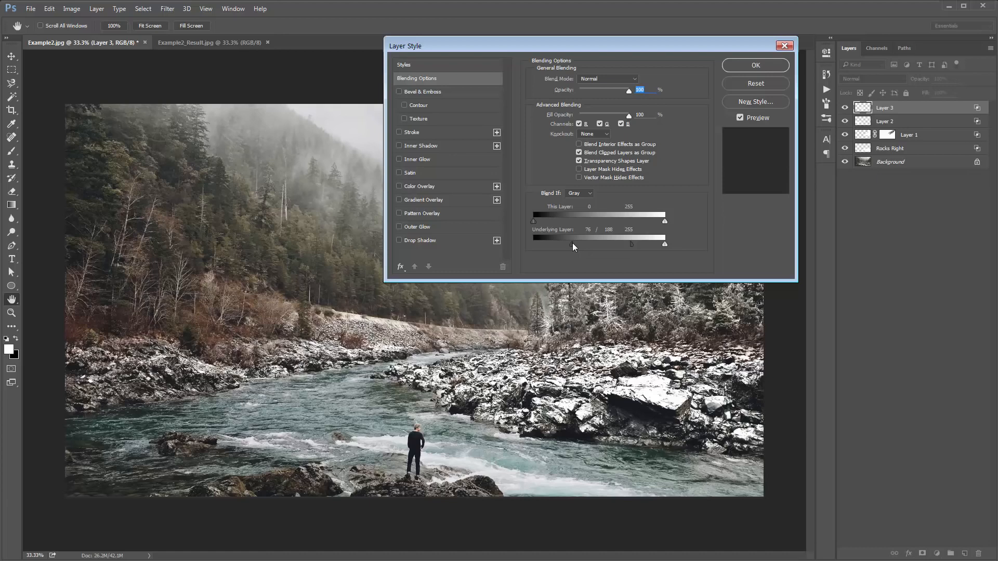
pyautogui.click(754, 66)
# Step: Add another layer and paint white over the bushes and bare trees above the left riverbank rocks
pyautogui.hotkey('ctrl', 'shift', 'n')
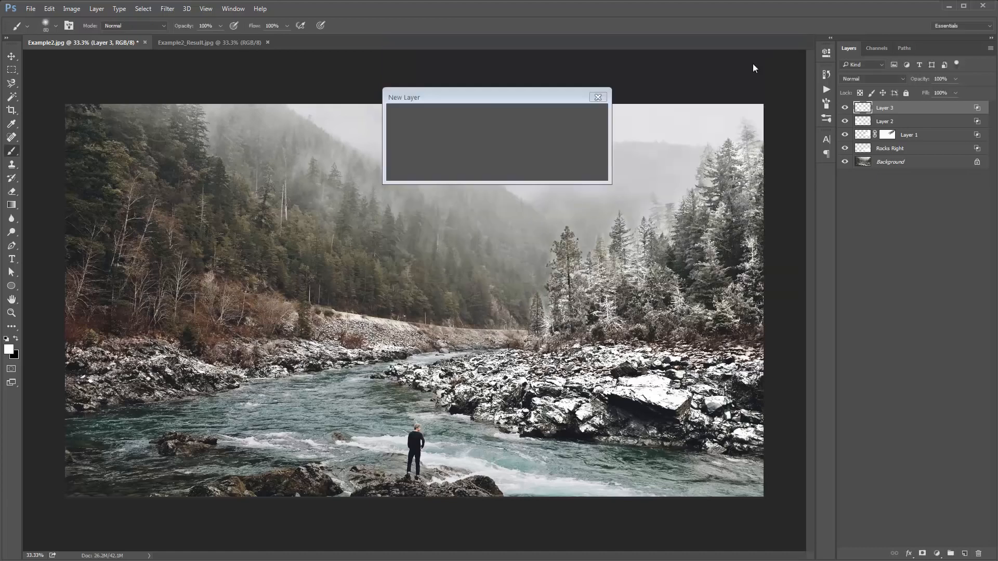
pyautogui.press('Return')
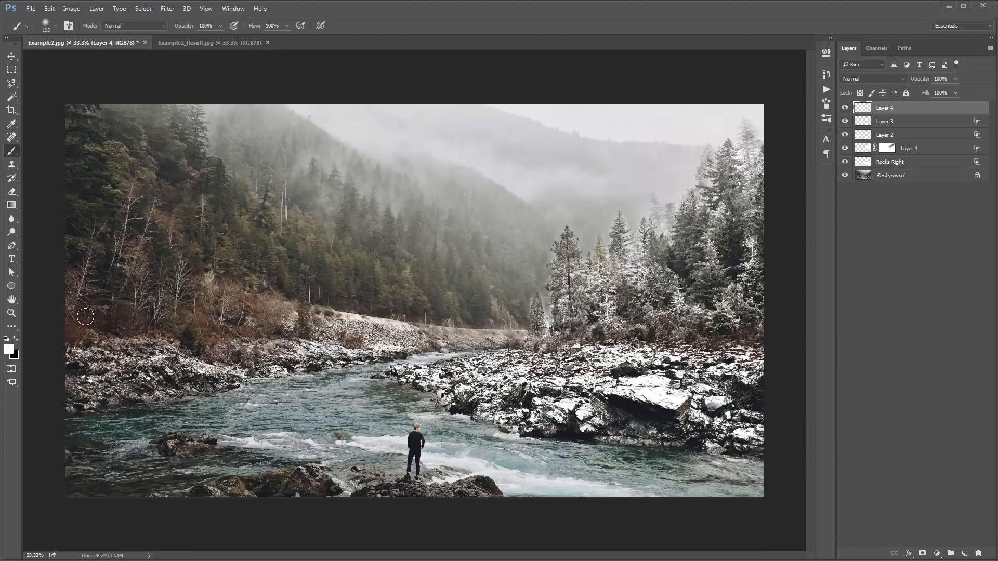
pyautogui.moveTo(63, 316)
pyautogui.mouseDown()
pyautogui.moveTo(151, 315)
pyautogui.moveTo(183, 319)
pyautogui.moveTo(132, 329)
pyautogui.moveTo(209, 333)
pyautogui.moveTo(168, 314)
pyautogui.moveTo(231, 307)
pyautogui.moveTo(217, 290)
pyautogui.moveTo(250, 303)
pyautogui.moveTo(252, 322)
pyautogui.moveTo(274, 304)
pyautogui.moveTo(247, 327)
pyautogui.moveTo(228, 304)
pyautogui.moveTo(233, 292)
pyautogui.moveTo(217, 305)
pyautogui.moveTo(69, 311)
pyautogui.moveTo(62, 298)
pyautogui.moveTo(78, 282)
pyautogui.moveTo(94, 303)
pyautogui.moveTo(290, 315)
pyautogui.moveTo(194, 344)
pyautogui.moveTo(227, 349)
pyautogui.mouseUp()
pyautogui.press('[')
pyautogui.press('[')
pyautogui.moveTo(355, 347)
pyautogui.mouseDown()
pyautogui.moveTo(280, 328)
pyautogui.moveTo(320, 320)
pyautogui.moveTo(237, 299)
pyautogui.moveTo(227, 332)
pyautogui.moveTo(236, 350)
pyautogui.moveTo(206, 309)
pyautogui.mouseUp()
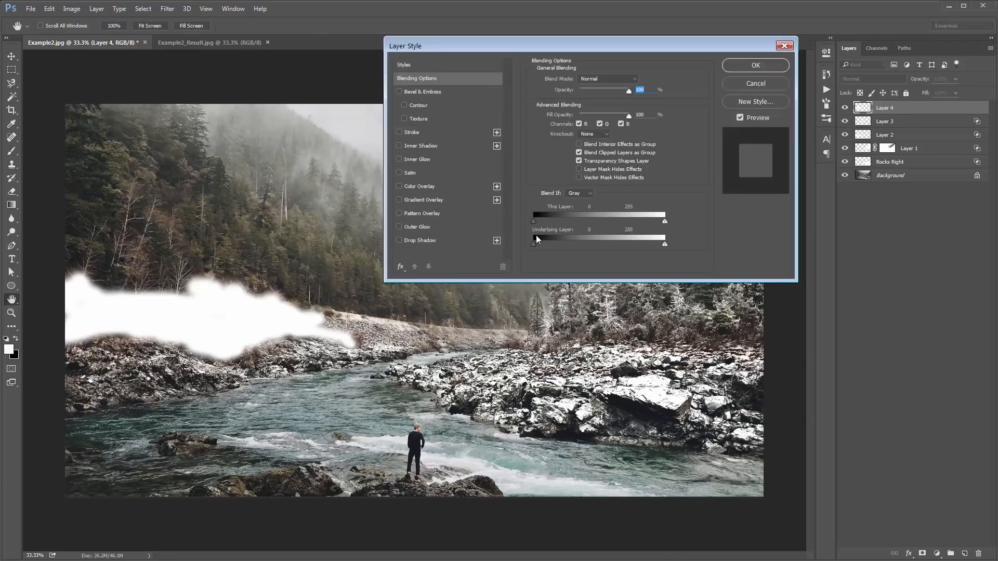
# Step: Blend Layer 4's white paint into the bushes with Blend If, splitting the Underlying Layer dark slider at 27 / 174
pyautogui.moveTo(536, 241); pyautogui.dragTo(623, 242)
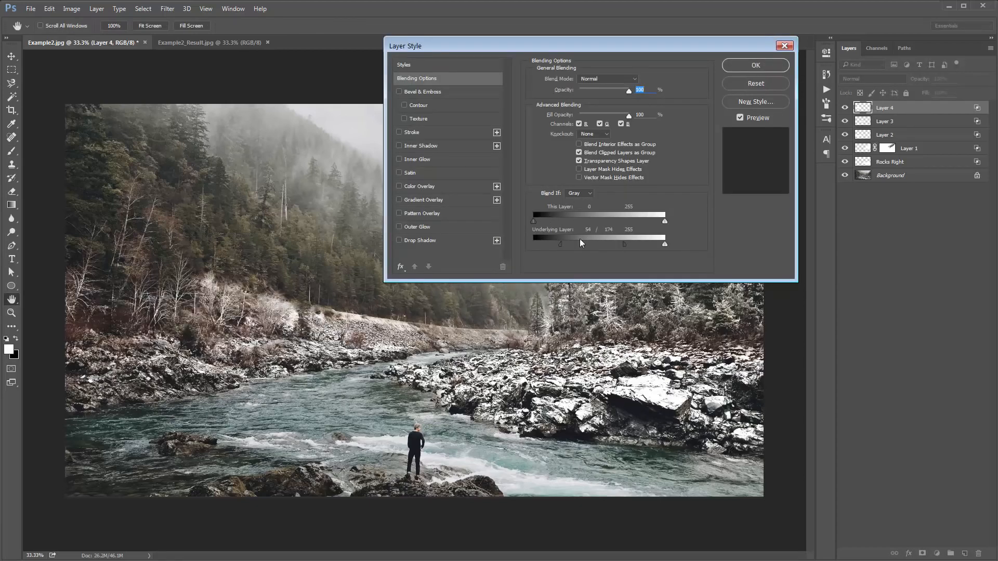
pyautogui.moveTo(560, 241); pyautogui.dragTo(551, 242)
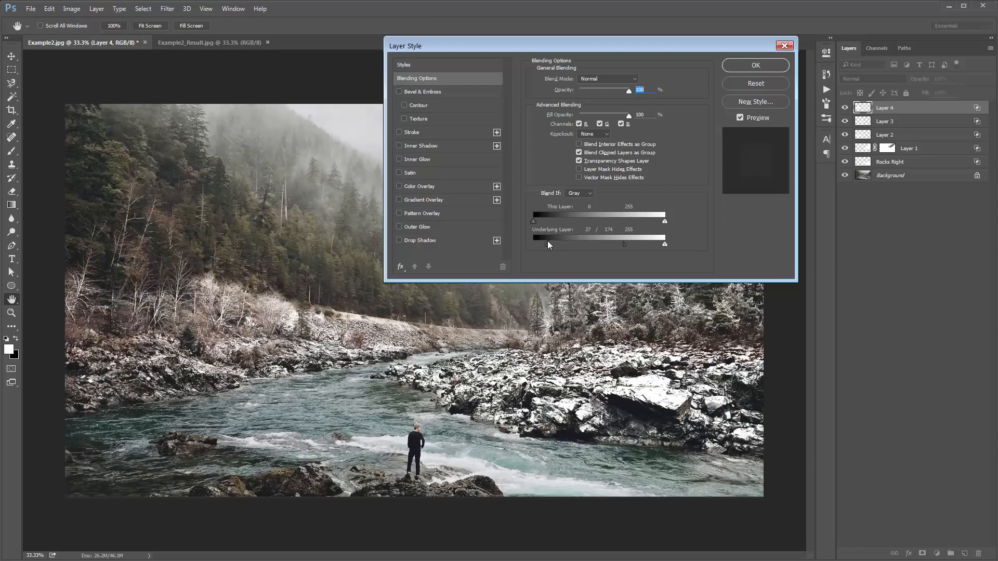
pyautogui.click(755, 65)
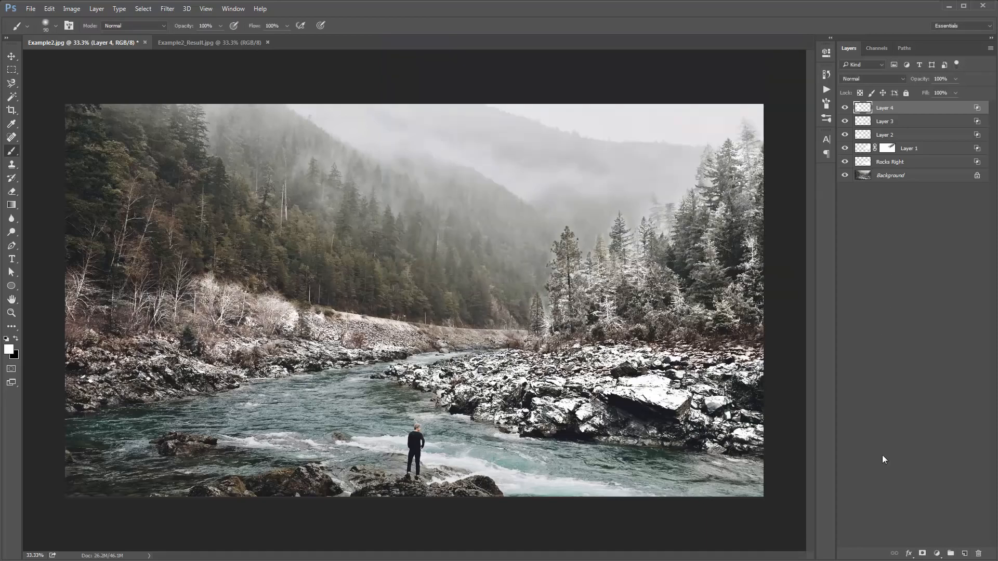
# Step: Add a layer mask to Layer 4 and paint black with a 400 px brush at reduced opacity to soften the snow on the bushes
pyautogui.click(920, 554)
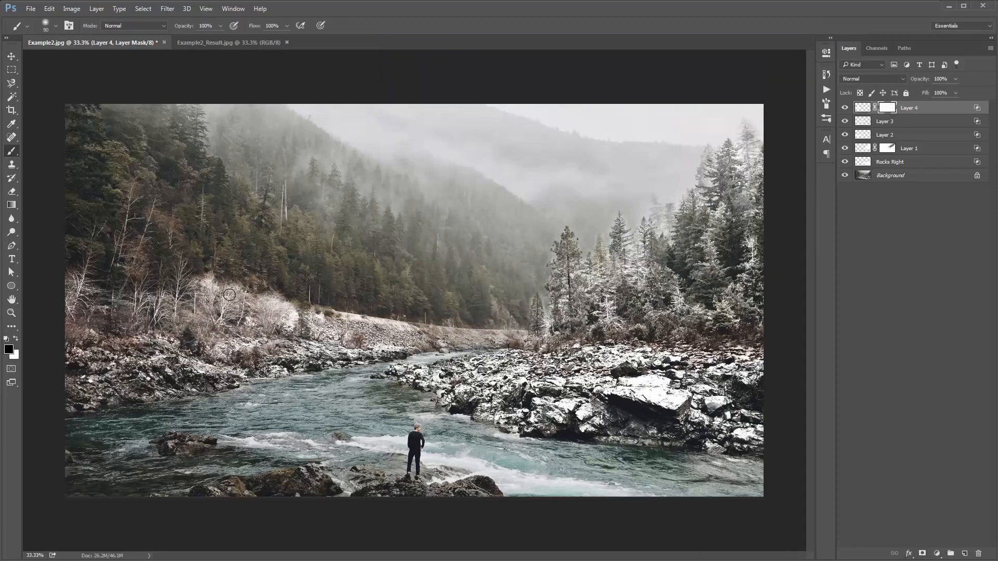
pyautogui.press(']')
pyautogui.press(']')
pyautogui.press(']')
pyautogui.press(']')
pyautogui.press(']')
pyautogui.press('5')
pyautogui.press('5')
pyautogui.moveTo(215, 285)
pyautogui.mouseDown()
pyautogui.moveTo(274, 301)
pyautogui.moveTo(297, 321)
pyautogui.moveTo(361, 276)
pyautogui.mouseUp()
pyautogui.press('v')
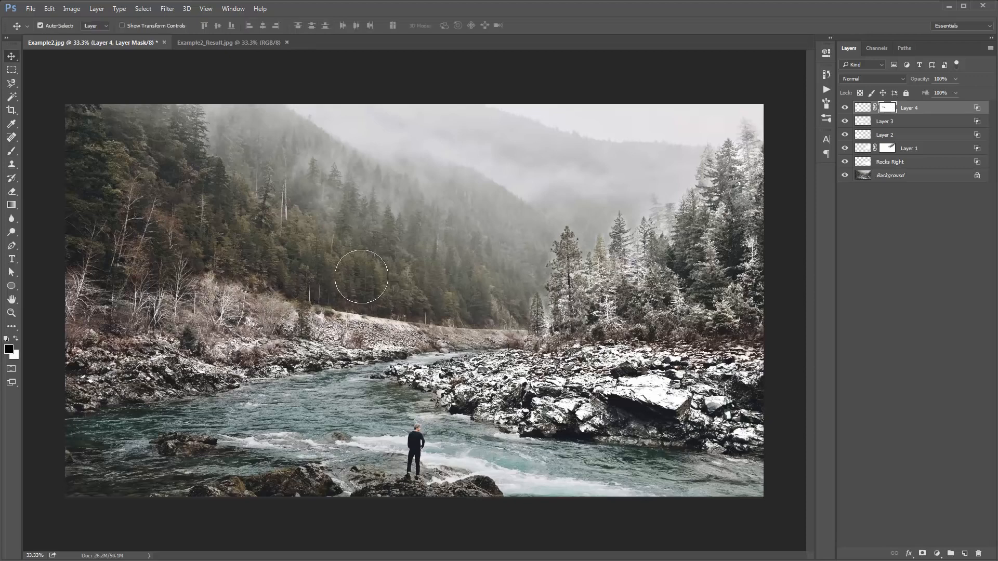
# Step: Add a new layer above Layer 4 and paint white across the forest slope just above the embankment
pyautogui.hotkey('ctrl', 'shift', 'alt', 'n')
pyautogui.press('b')
pyautogui.press('x')
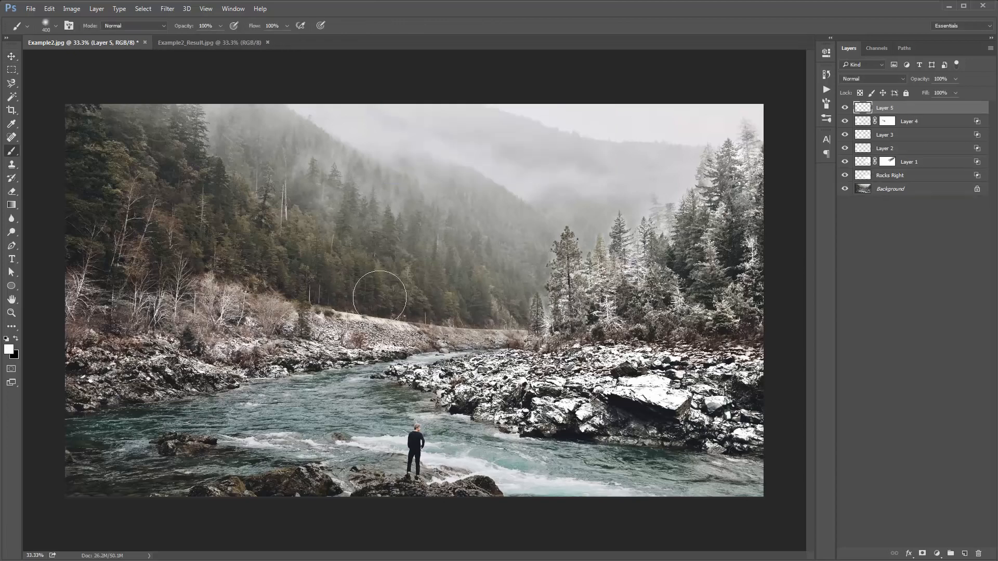
pyautogui.press('[')
pyautogui.press('[')
pyautogui.moveTo(465, 299)
pyautogui.mouseDown()
pyautogui.moveTo(312, 243)
pyautogui.moveTo(423, 301)
pyautogui.moveTo(415, 298)
pyautogui.moveTo(472, 307)
pyautogui.moveTo(463, 315)
pyautogui.mouseUp()
pyautogui.press('[')
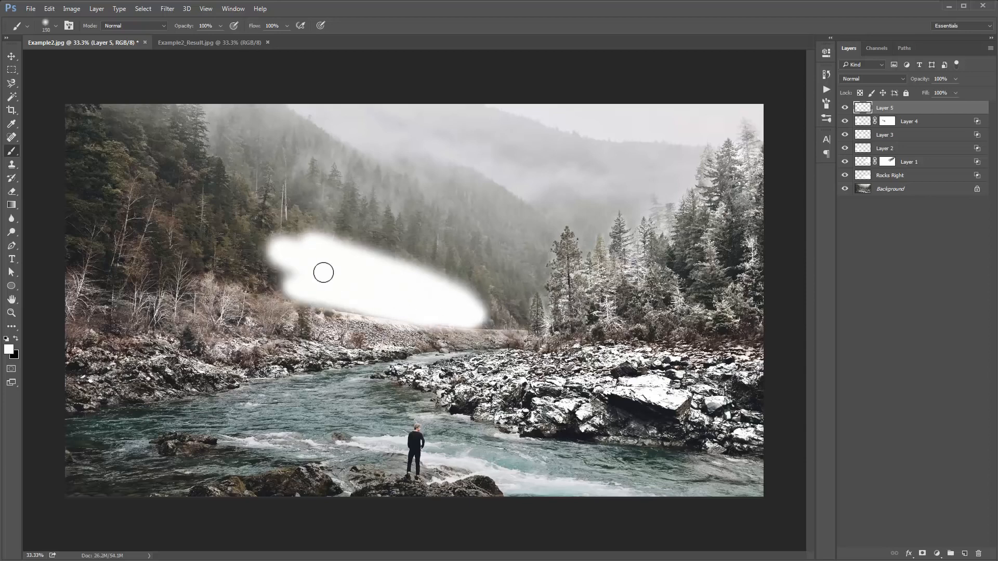
# Step: Extend the white paint on Layer 5 over the forest up to the photo's left and top edges
pyautogui.press(']')
pyautogui.moveTo(323, 269)
pyautogui.mouseDown()
pyautogui.moveTo(244, 254)
pyautogui.moveTo(234, 216)
pyautogui.moveTo(254, 222)
pyautogui.moveTo(174, 142)
pyautogui.moveTo(75, 97)
pyautogui.moveTo(84, 177)
pyautogui.moveTo(73, 234)
pyautogui.moveTo(84, 252)
pyautogui.moveTo(152, 274)
pyautogui.moveTo(159, 266)
pyautogui.moveTo(103, 151)
pyautogui.moveTo(112, 134)
pyautogui.moveTo(179, 239)
pyautogui.moveTo(193, 224)
pyautogui.moveTo(165, 220)
pyautogui.moveTo(163, 234)
pyautogui.moveTo(211, 240)
pyautogui.moveTo(199, 231)
pyautogui.moveTo(198, 259)
pyautogui.moveTo(280, 281)
pyautogui.mouseUp()
pyautogui.press(']')
pyautogui.press('[')
pyautogui.press('[')
pyautogui.press('[')
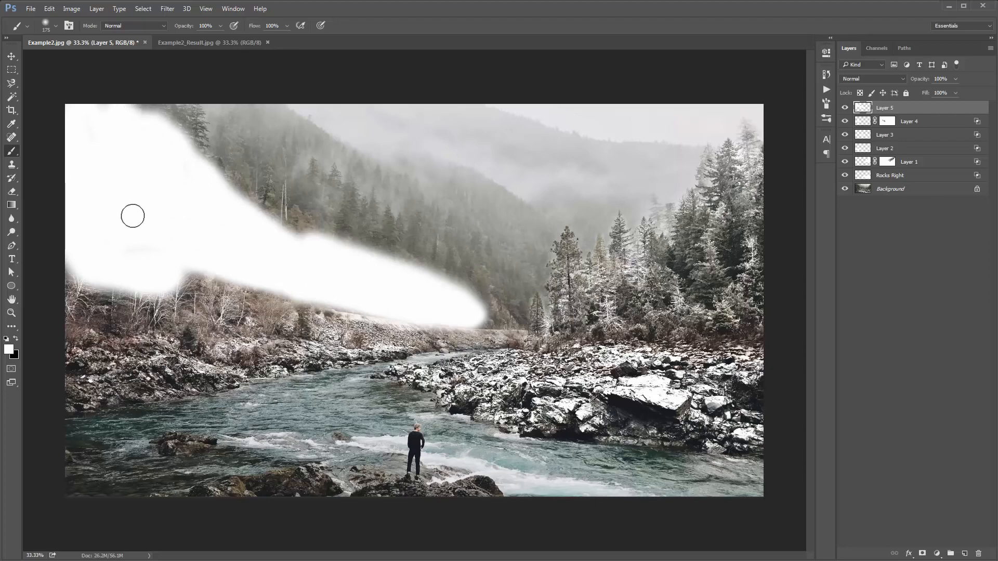
# Step: Refine the white area's outline on Layer 5 near the river bend and around the tall treetops at the upper left of the photo
pyautogui.press('[')
pyautogui.press('[')
pyautogui.moveTo(484, 318)
pyautogui.mouseDown()
pyautogui.moveTo(466, 292)
pyautogui.moveTo(474, 298)
pyautogui.moveTo(447, 279)
pyautogui.moveTo(320, 240)
pyautogui.moveTo(214, 183)
pyautogui.moveTo(155, 135)
pyautogui.moveTo(182, 147)
pyautogui.moveTo(188, 115)
pyautogui.moveTo(191, 149)
pyautogui.moveTo(153, 105)
pyautogui.moveTo(133, 106)
pyautogui.mouseUp()
pyautogui.press(']')
pyautogui.press(']')
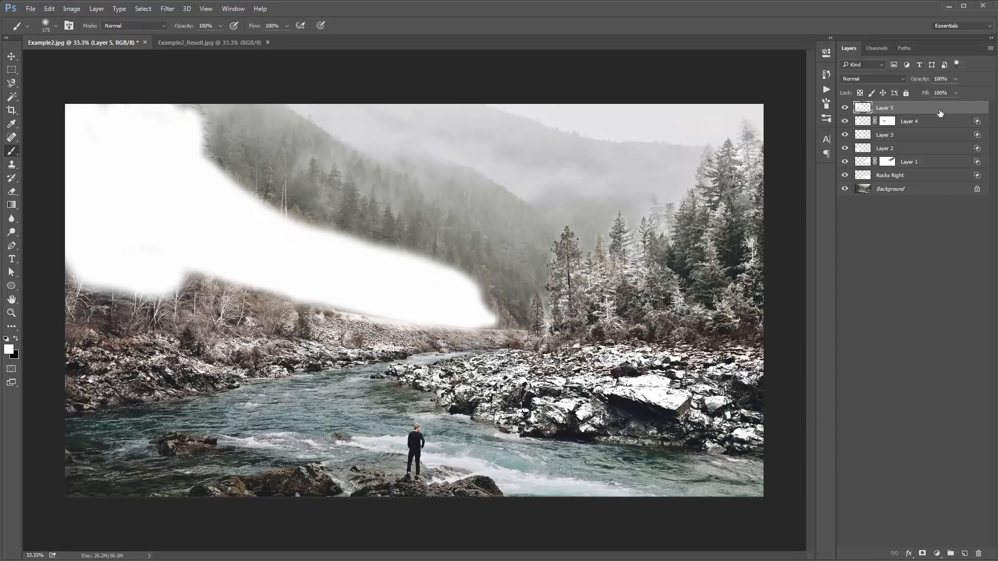
# Step: Split Layer 5's Blend If underlying black slider to 66 / 126 so dark trees show through the white
pyautogui.doubleClick(904, 110)
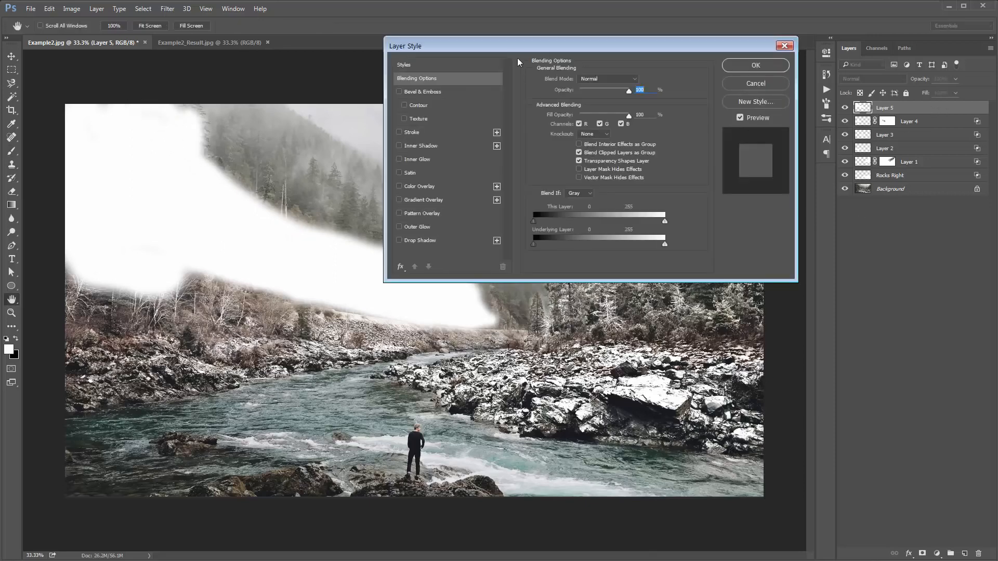
pyautogui.moveTo(514, 49); pyautogui.dragTo(545, 46)
pyautogui.moveTo(568, 240); pyautogui.dragTo(631, 239)
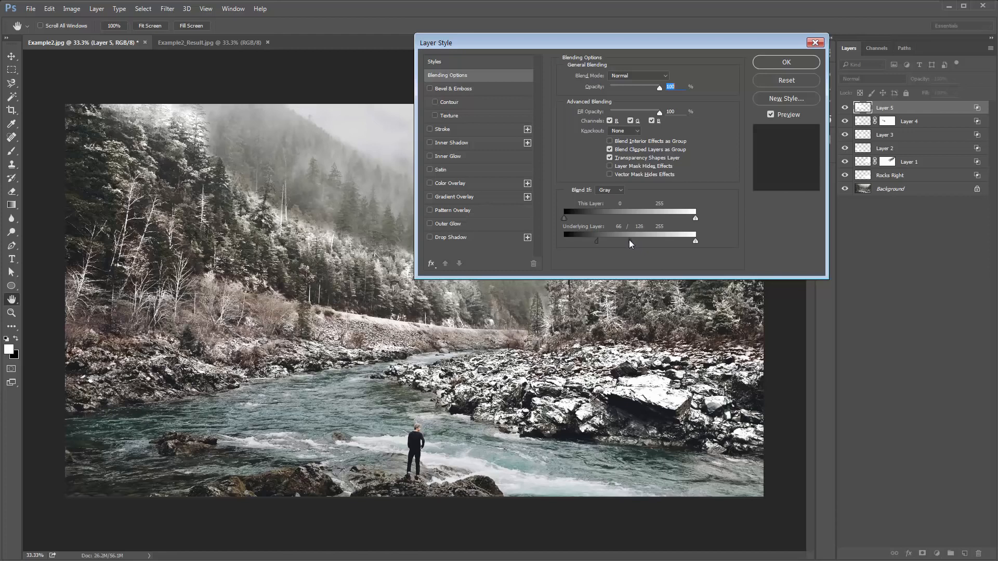
pyautogui.click(782, 62)
# Step: Add a layer mask to Layer 5 and paint black at 30% opacity along the snowy slope's upper edge to soften it
pyautogui.click(923, 554)
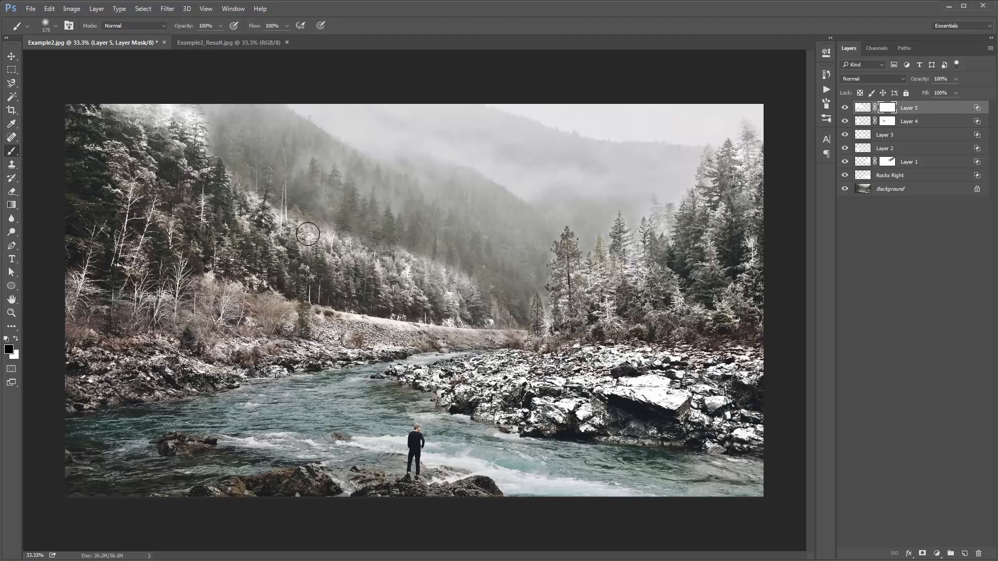
pyautogui.moveTo(308, 234); pyautogui.dragTo(268, 195)
pyautogui.press(']')
pyautogui.press(']')
pyautogui.press(']')
pyautogui.press(']')
pyautogui.press(']')
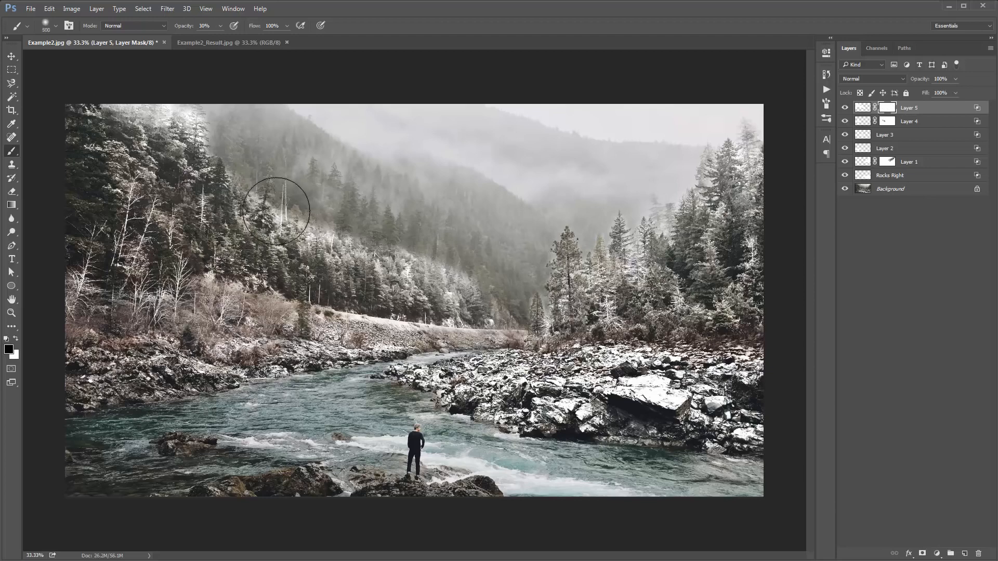
pyautogui.click(339, 224)
pyautogui.press('[')
pyautogui.press('[')
pyautogui.moveTo(337, 223)
pyautogui.mouseDown()
pyautogui.moveTo(453, 258)
pyautogui.moveTo(404, 254)
pyautogui.mouseUp()
# Step: Fade the snow on the tall treetops at the photo's upper left by painting black on Layer 5's mask
pyautogui.moveTo(203, 114)
pyautogui.mouseDown()
pyautogui.moveTo(159, 113)
pyautogui.moveTo(117, 94)
pyautogui.moveTo(226, 119)
pyautogui.moveTo(202, 99)
pyautogui.moveTo(172, 95)
pyautogui.moveTo(199, 144)
pyautogui.mouseUp()
pyautogui.press(']')
pyautogui.press(']')
pyautogui.press('[')
pyautogui.press('[')
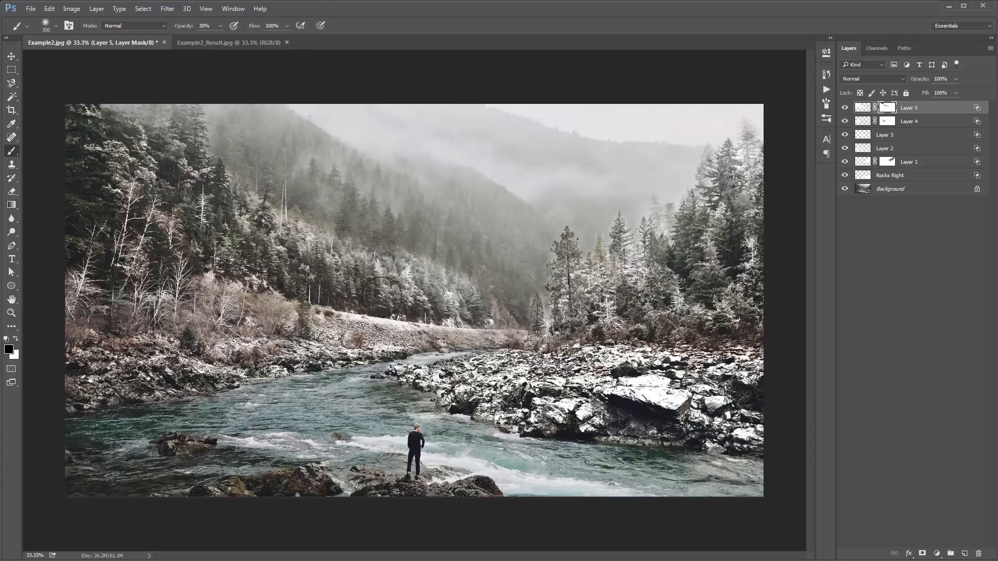
pyautogui.press('v')
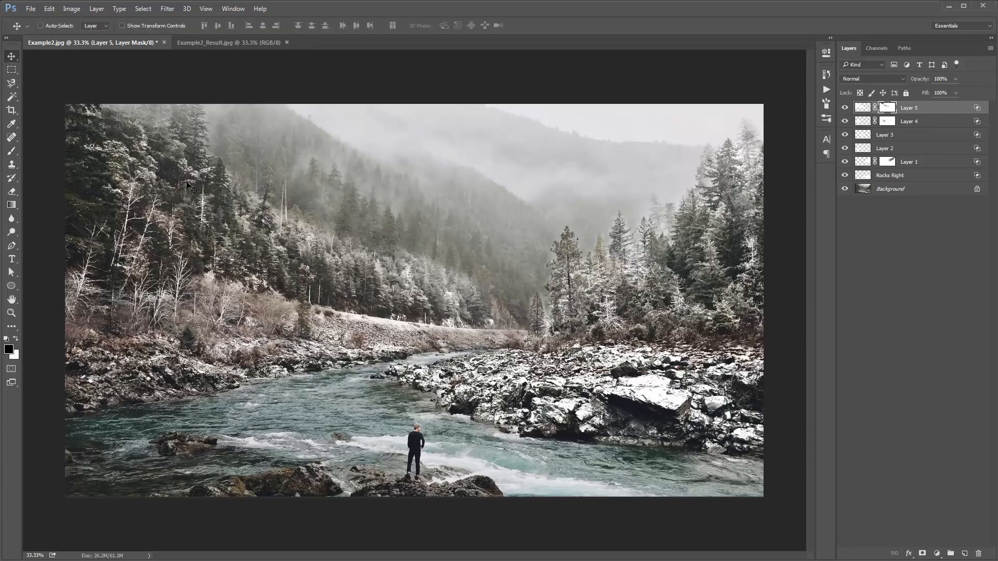
# Step: Add a new layer above Layer 5 and paint loose white strokes at 100% opacity over the trees on the left slope
pyautogui.hotkey('ctrl', 'shift', 'n')
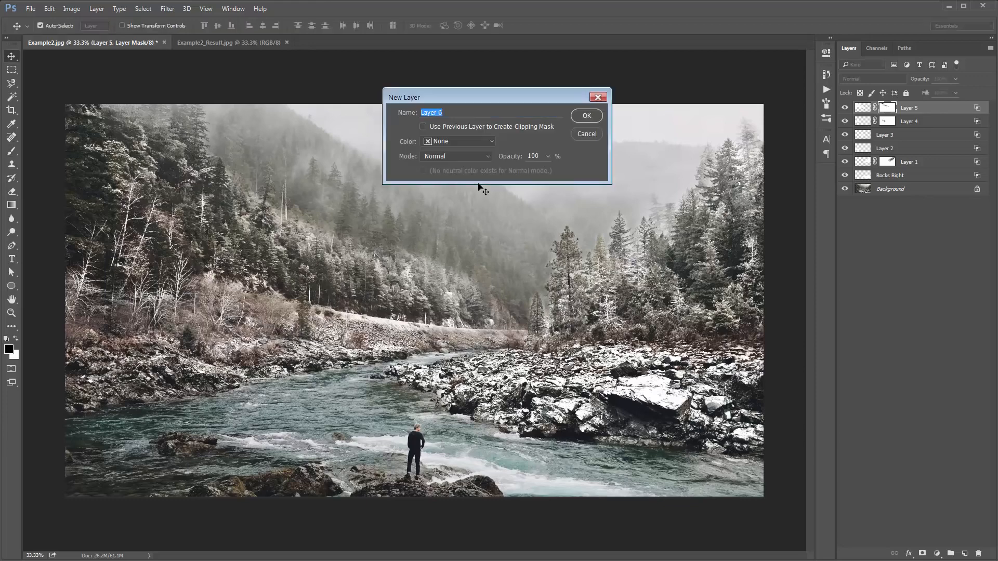
pyautogui.press('Return')
pyautogui.press('b')
pyautogui.press('x')
pyautogui.press('[')
pyautogui.press('[')
pyautogui.press('[')
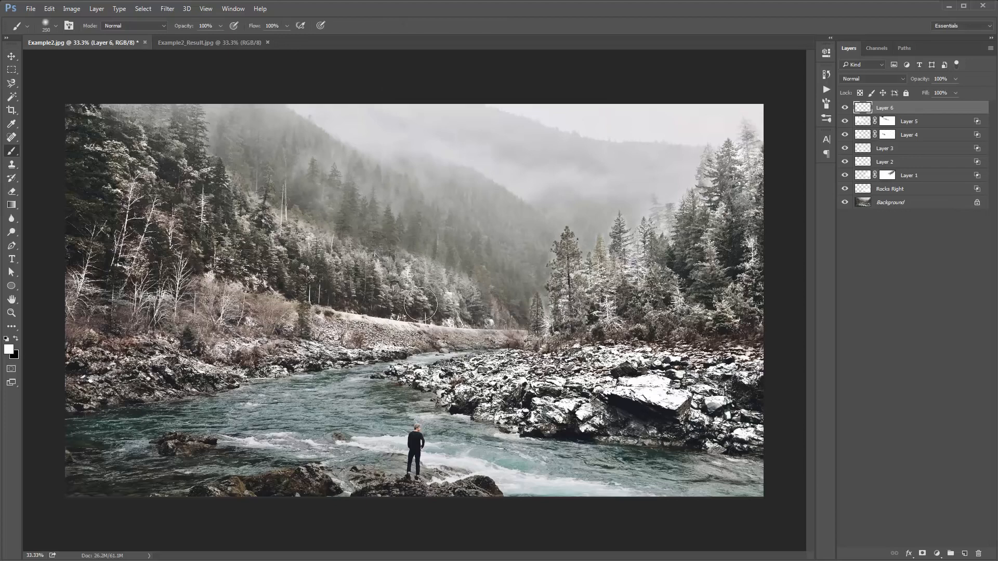
pyautogui.moveTo(422, 311)
pyautogui.mouseDown()
pyautogui.moveTo(306, 281)
pyautogui.moveTo(240, 236)
pyautogui.moveTo(207, 192)
pyautogui.moveTo(195, 262)
pyautogui.moveTo(173, 198)
pyautogui.moveTo(185, 263)
pyautogui.moveTo(75, 245)
pyautogui.moveTo(97, 214)
pyautogui.moveTo(92, 242)
pyautogui.moveTo(85, 163)
pyautogui.moveTo(100, 214)
pyautogui.moveTo(142, 174)
pyautogui.moveTo(112, 134)
pyautogui.moveTo(190, 176)
pyautogui.moveTo(184, 212)
pyautogui.moveTo(250, 235)
pyautogui.moveTo(273, 231)
pyautogui.moveTo(470, 318)
pyautogui.mouseUp()
pyautogui.press(']')
pyautogui.press(']')
pyautogui.press('[')
pyautogui.press('[')
pyautogui.moveTo(168, 234)
pyautogui.mouseDown()
pyautogui.moveTo(138, 226)
pyautogui.moveTo(141, 198)
pyautogui.moveTo(134, 241)
pyautogui.mouseUp()
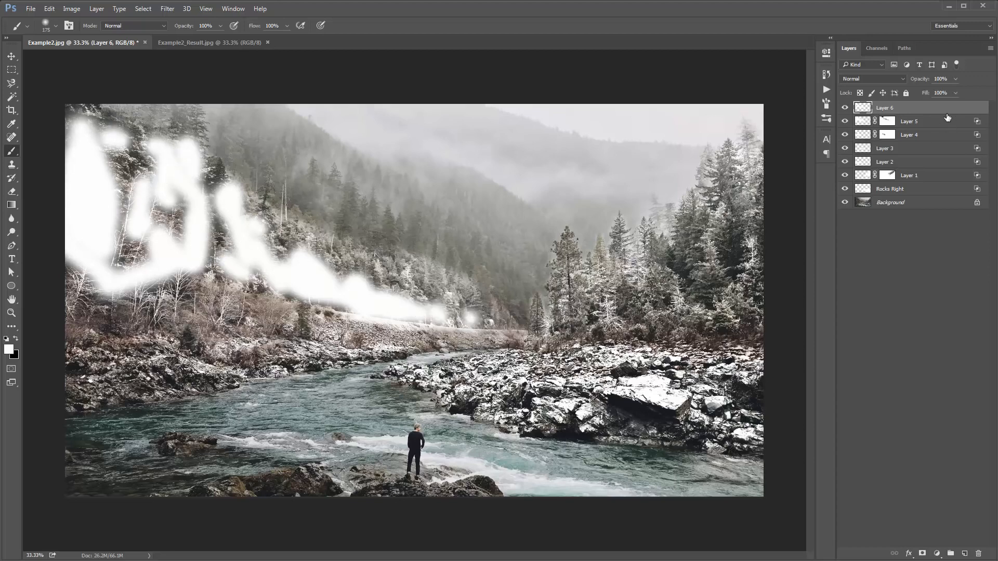
# Step: Split Layer 6's Blend If underlying black slider to 54 / 161 to blend the white strokes into the trees
pyautogui.doubleClick(933, 108)
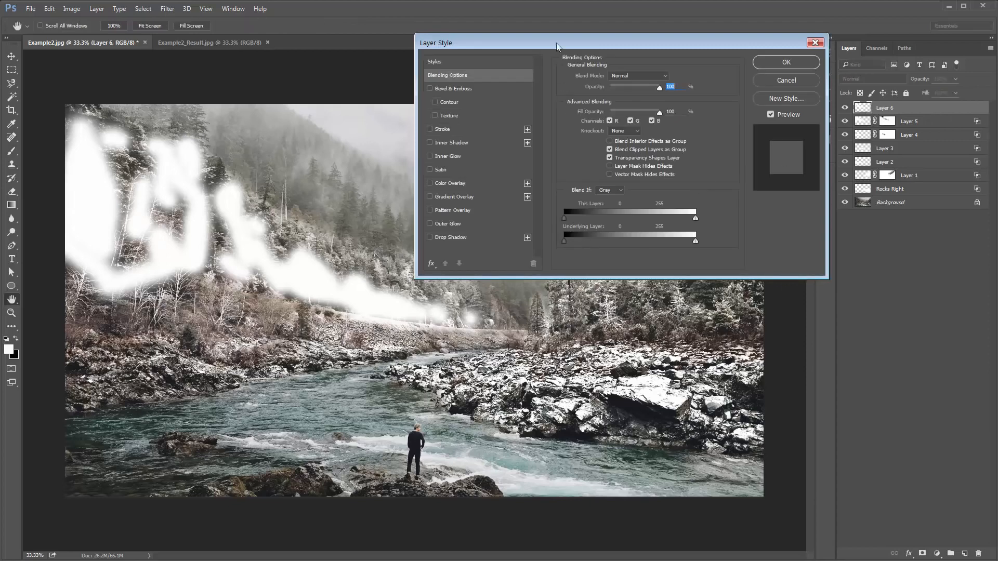
pyautogui.moveTo(557, 47); pyautogui.dragTo(626, 52)
pyautogui.moveTo(638, 247); pyautogui.dragTo(727, 248)
pyautogui.moveTo(633, 247); pyautogui.dragTo(662, 253)
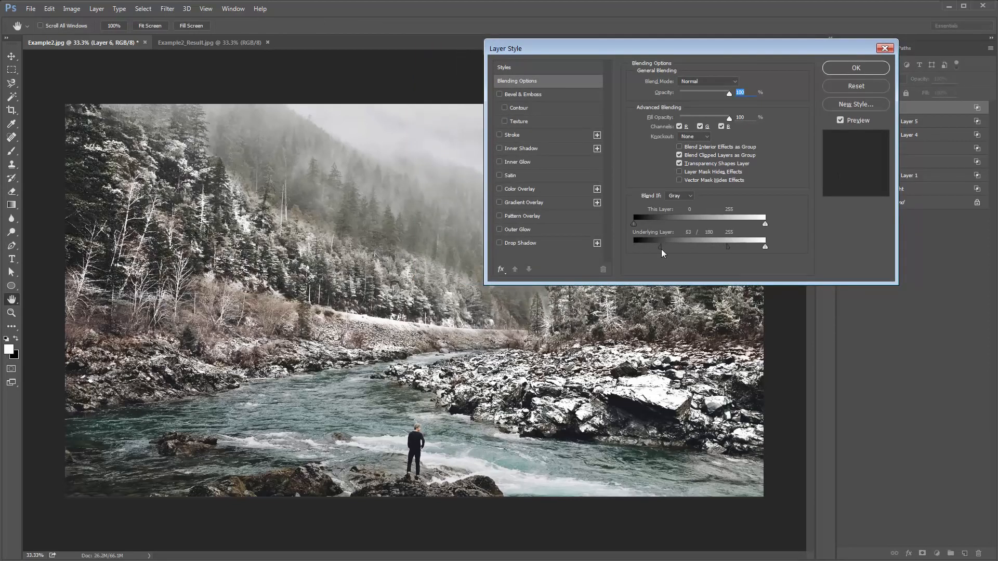
pyautogui.moveTo(724, 245)
pyautogui.mouseDown()
pyautogui.moveTo(703, 243)
pyautogui.moveTo(716, 246)
pyautogui.mouseUp()
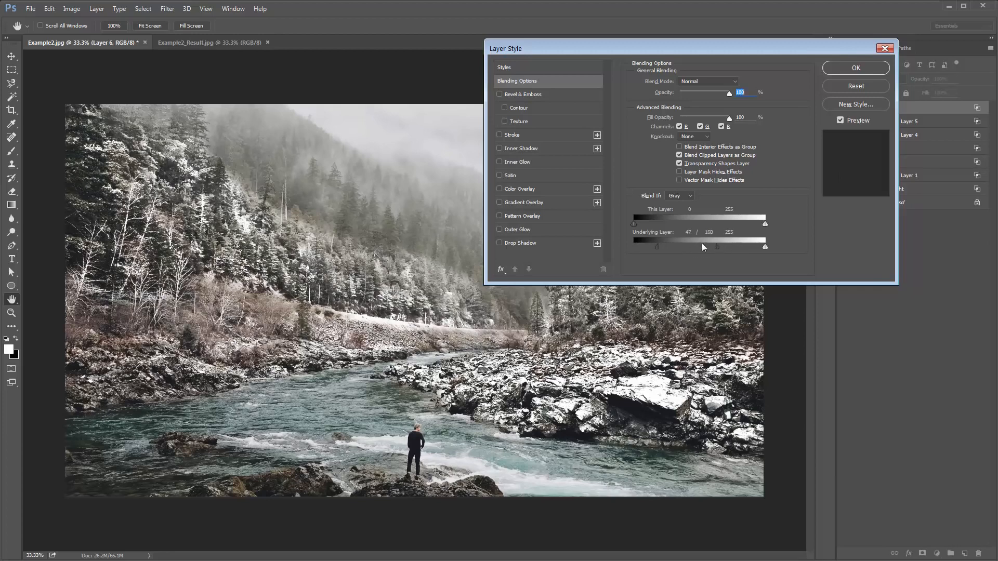
pyautogui.moveTo(656, 249); pyautogui.dragTo(662, 249)
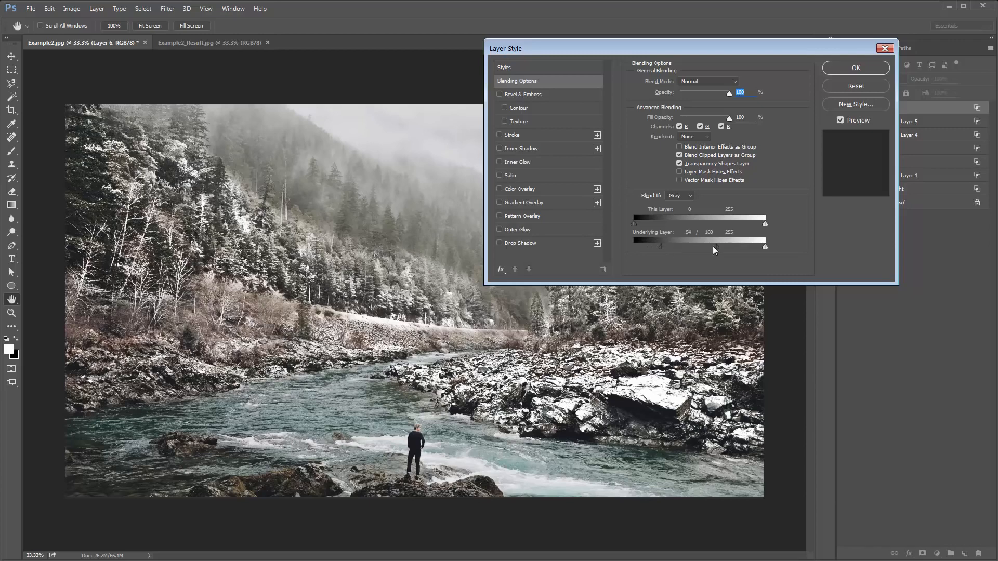
pyautogui.moveTo(729, 245); pyautogui.dragTo(713, 244)
pyautogui.press('Return')
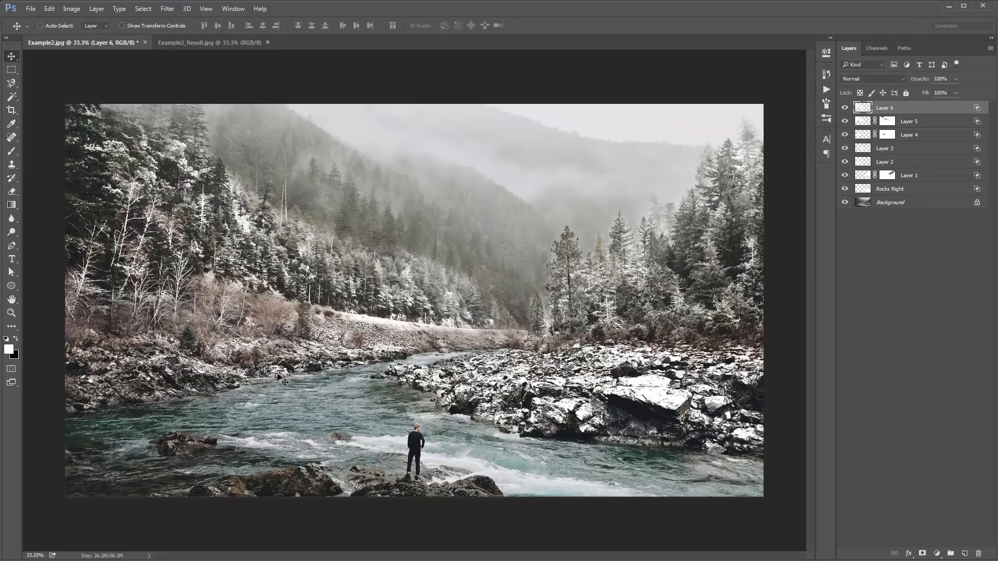
# Step: Add a new layer above Layer 6 and paint white with a 250 px brush over the foggy hillside behind the left forest
pyautogui.hotkey('ctrl', 'shift', 'alt', 'n')
pyautogui.press('b')
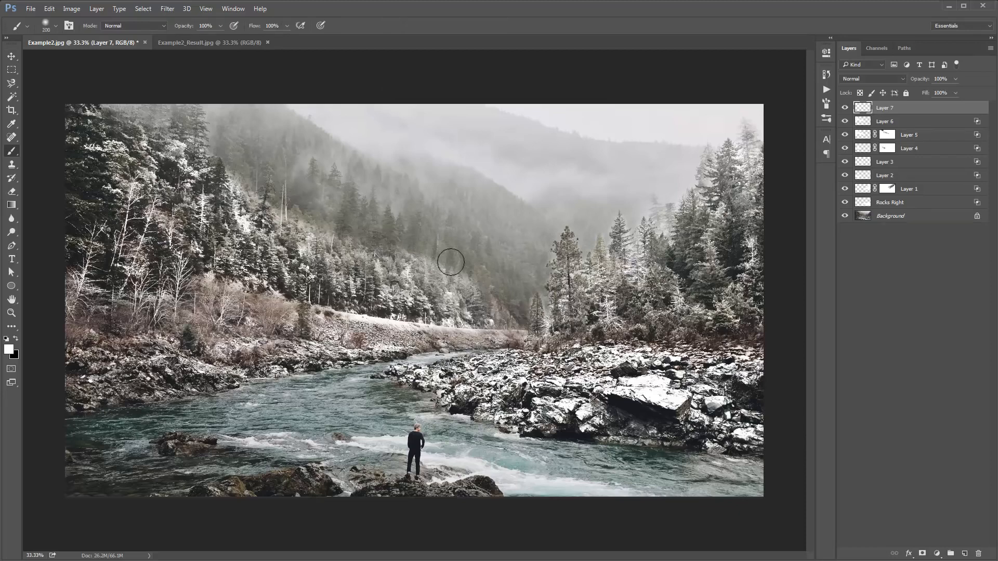
pyautogui.press(']')
pyautogui.press(']')
pyautogui.moveTo(520, 312)
pyautogui.mouseDown()
pyautogui.moveTo(488, 263)
pyautogui.moveTo(501, 289)
pyautogui.moveTo(437, 239)
pyautogui.moveTo(307, 201)
pyautogui.moveTo(305, 189)
pyautogui.moveTo(156, 115)
pyautogui.moveTo(272, 125)
pyautogui.moveTo(463, 194)
pyautogui.moveTo(544, 301)
pyautogui.moveTo(550, 225)
pyautogui.moveTo(439, 174)
pyautogui.moveTo(250, 115)
pyautogui.moveTo(276, 112)
pyautogui.mouseUp()
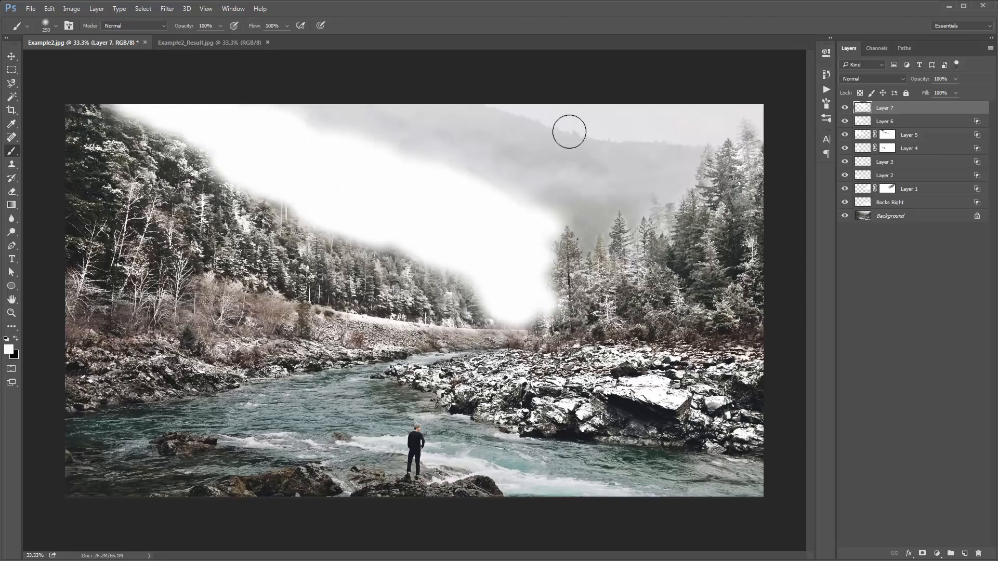
# Step: Split Layer 7's Blend If underlying black slider to about 40 / 217 to blend the white into the hillside
pyautogui.doubleClick(925, 112)
pyautogui.moveTo(695, 46); pyautogui.dragTo(748, 46)
pyautogui.moveTo(669, 55); pyautogui.dragTo(680, 45)
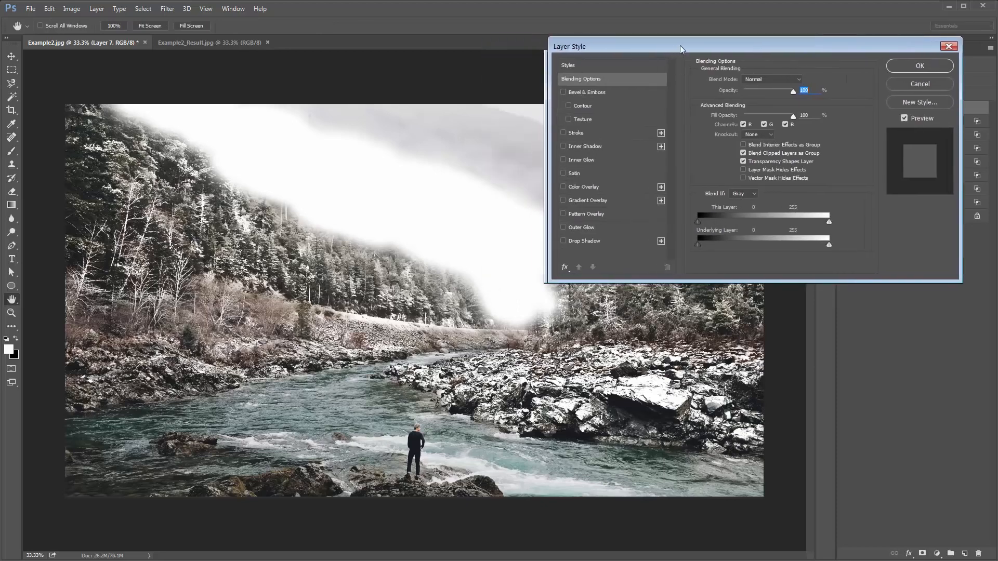
pyautogui.moveTo(700, 245); pyautogui.dragTo(811, 244)
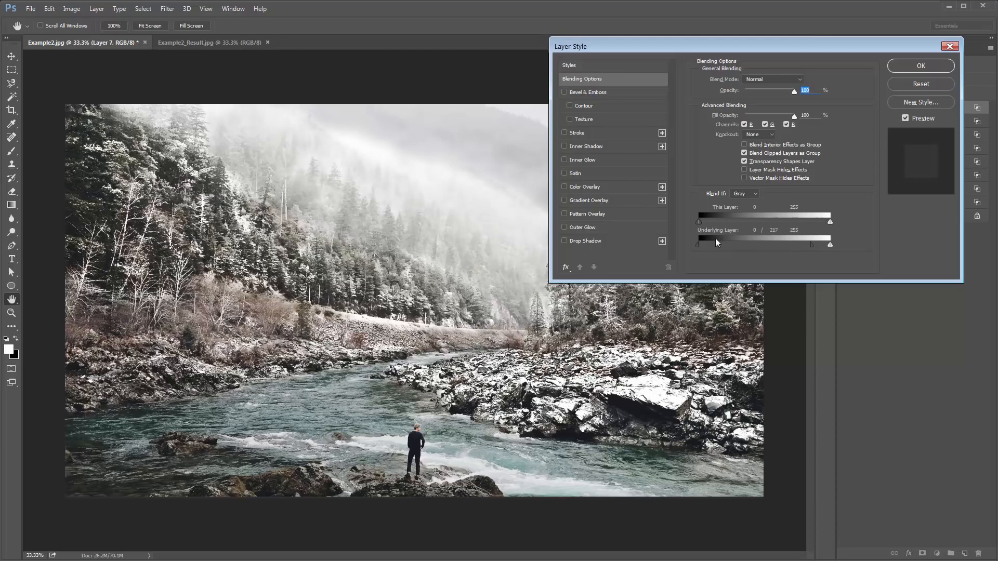
pyautogui.moveTo(696, 245); pyautogui.dragTo(728, 245)
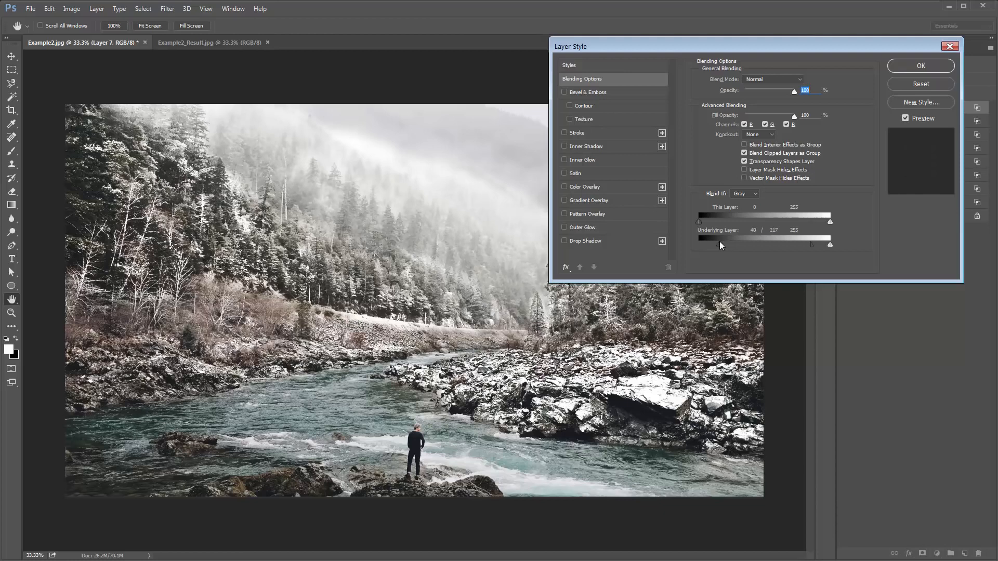
pyautogui.click(921, 65)
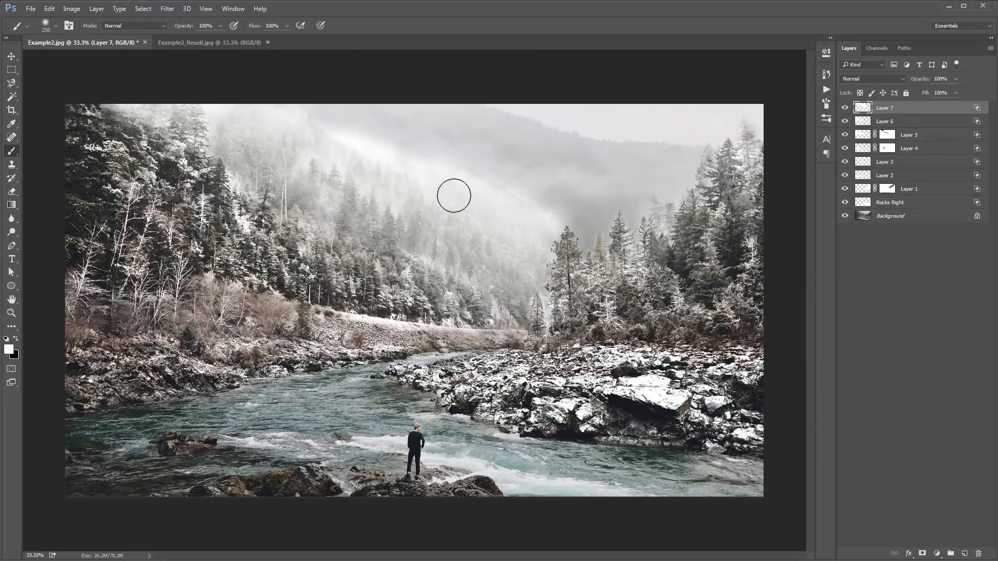
# Step: Add a layer mask to Layer 7 and paint black at 50% opacity with a 400 px brush along the bright fog edge
pyautogui.press('v')
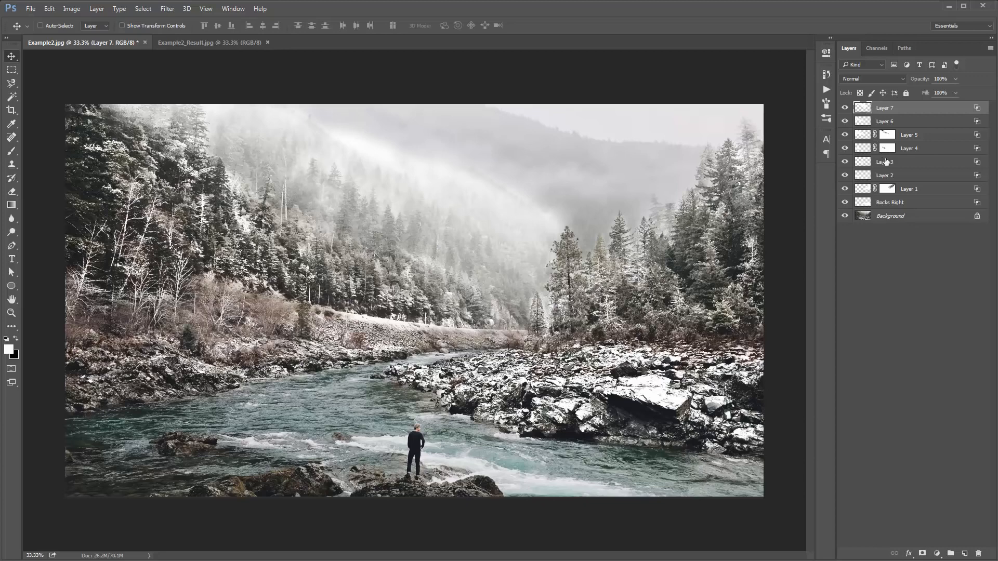
pyautogui.click(922, 553)
pyautogui.press('b')
pyautogui.press('x')
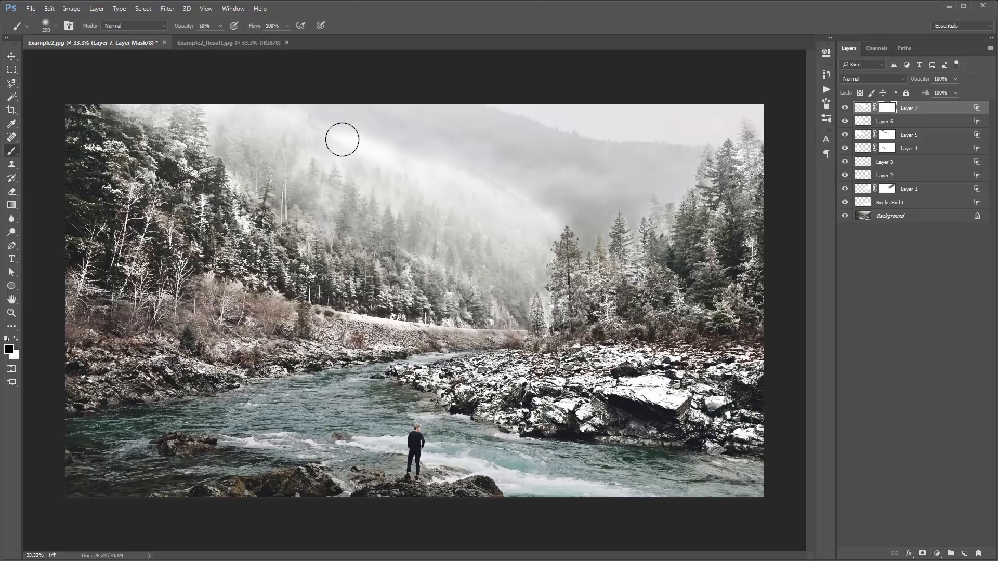
pyautogui.press('5')
pyautogui.press(']')
pyautogui.press(']')
pyautogui.moveTo(363, 142); pyautogui.dragTo(474, 168)
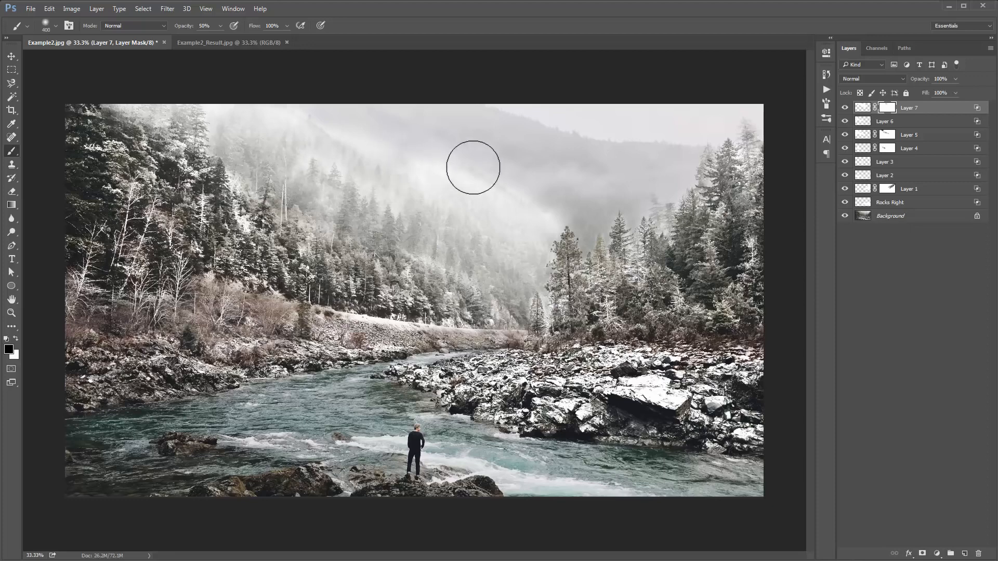
# Step: Check the snow on Layers 6 and 5 by toggling their visibility, and select Layer 5's mask
pyautogui.click(845, 121)
pyautogui.click(844, 135)
pyautogui.click(886, 135)
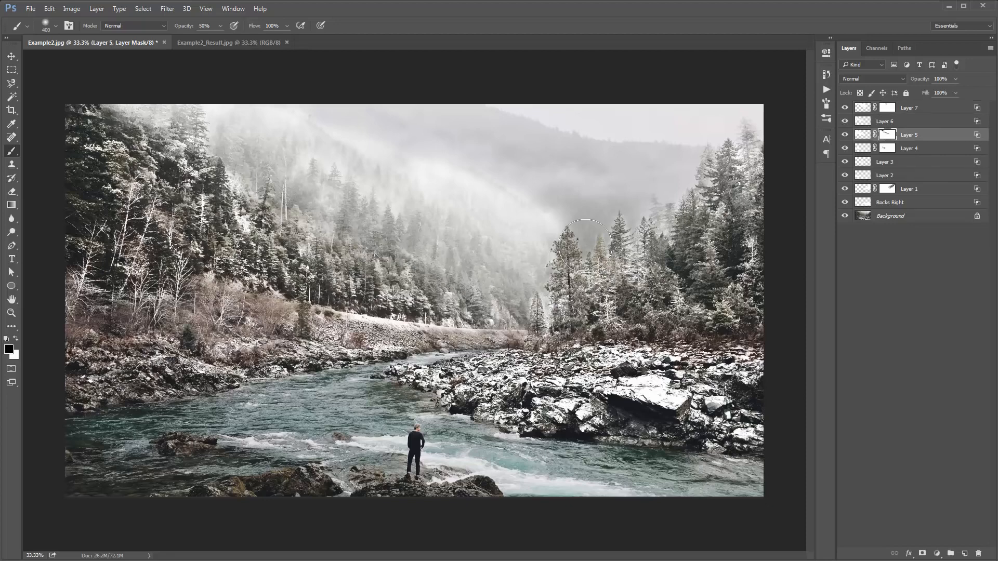
pyautogui.press('v')
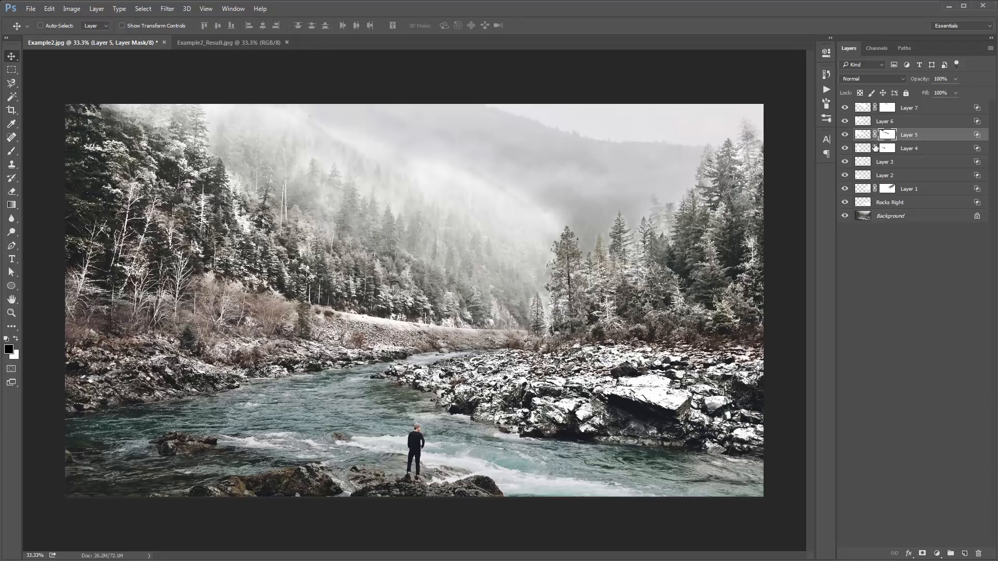
# Step: Group all layers from Layer 7 down to Rocks Right and name the group "painted snow"
pyautogui.click(935, 112)
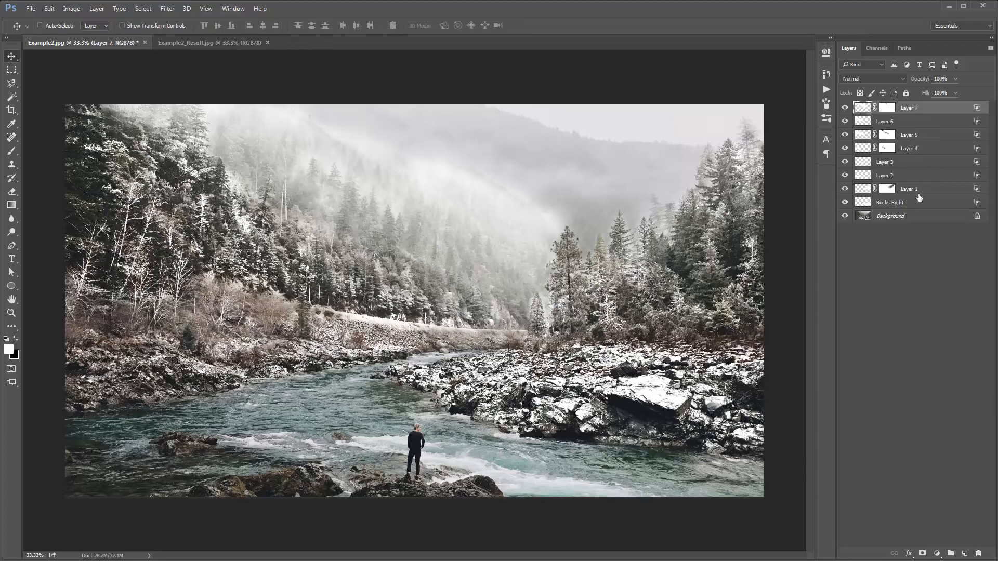
pyautogui.keyDown('shift'); pyautogui.click(914, 206); pyautogui.keyUp('shift')
pyautogui.hotkey('ctrl', 'g')
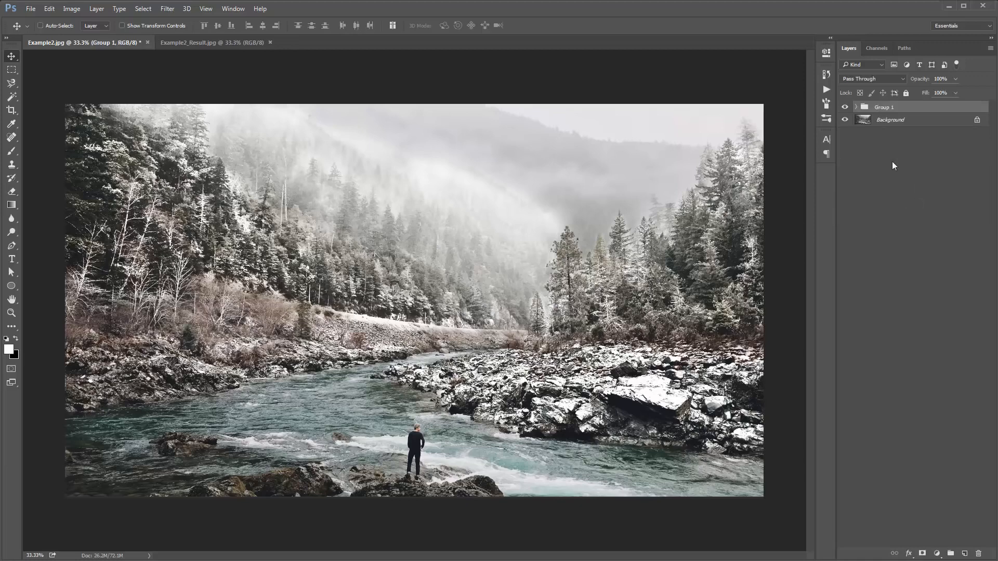
pyautogui.doubleClick(890, 108)
pyautogui.write('P')
pyautogui.press('Return')
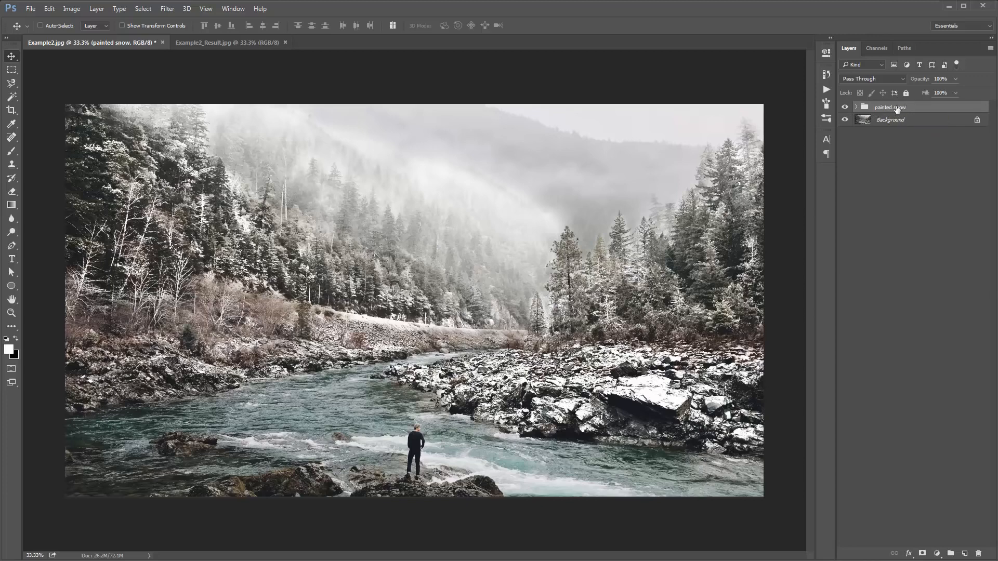
# Step: Expand the painted snow group, examine Layer 6's Blend If settings without changing them, and collapse the group
pyautogui.click(856, 107)
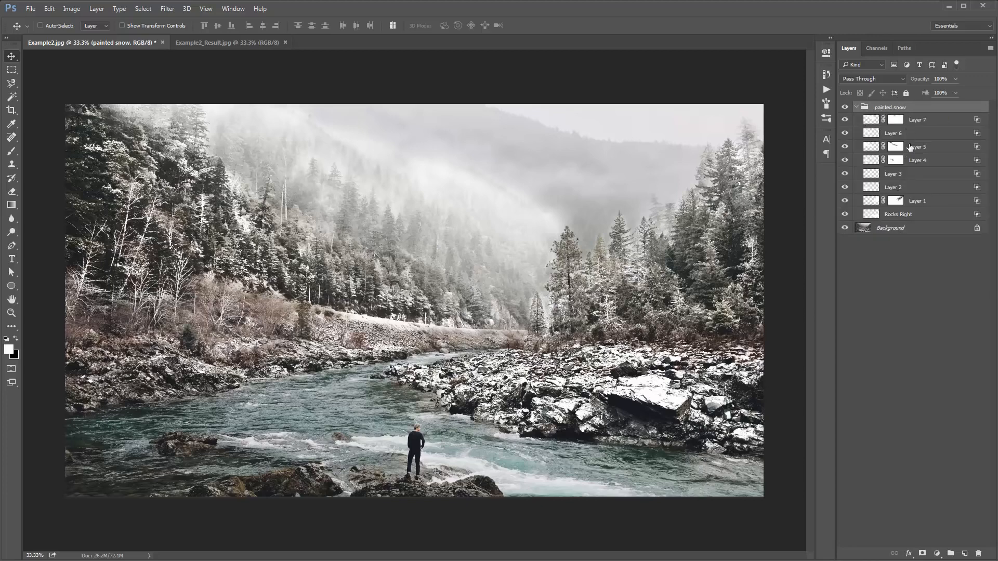
pyautogui.doubleClick(913, 135)
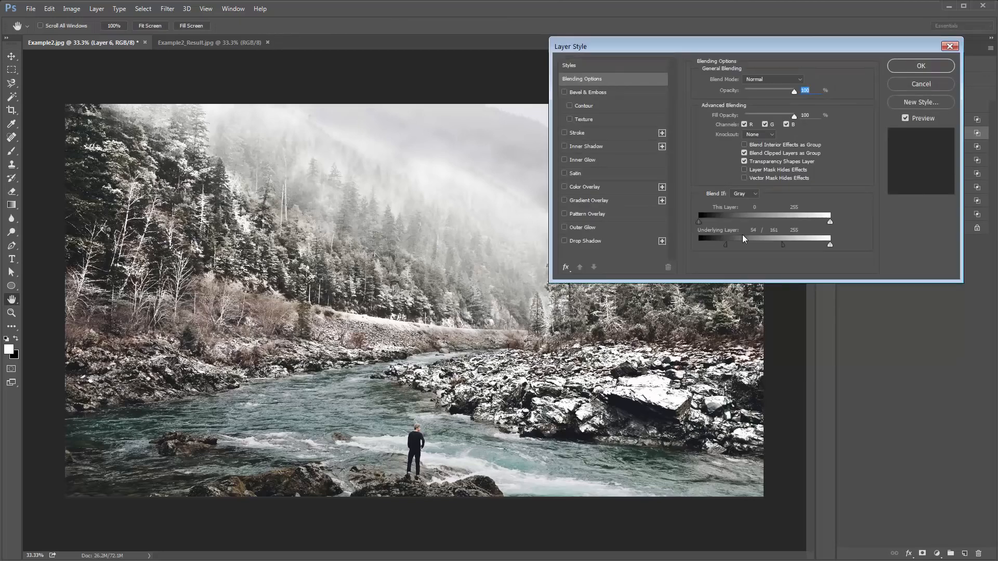
pyautogui.click(900, 84)
pyautogui.click(855, 109)
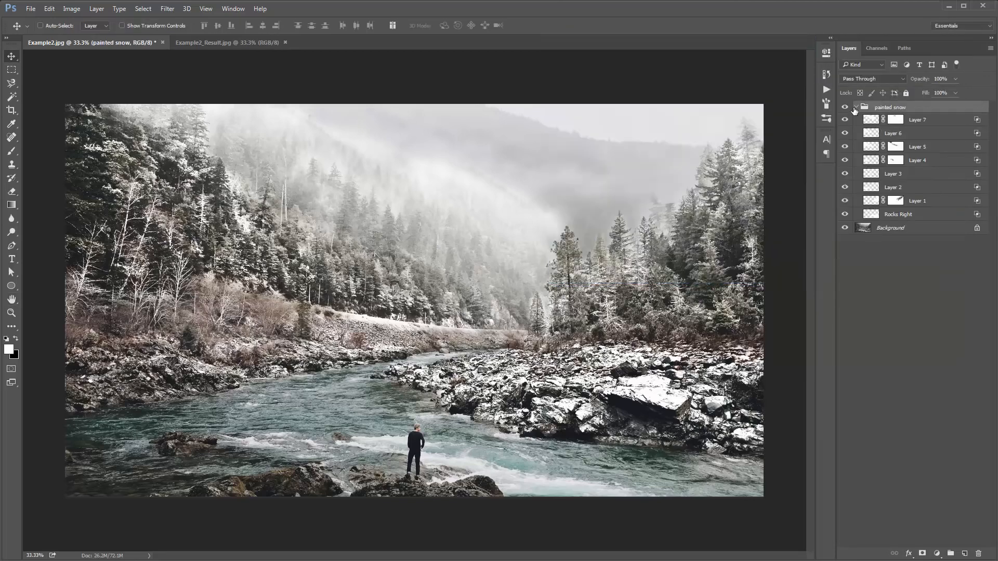
pyautogui.click(856, 107)
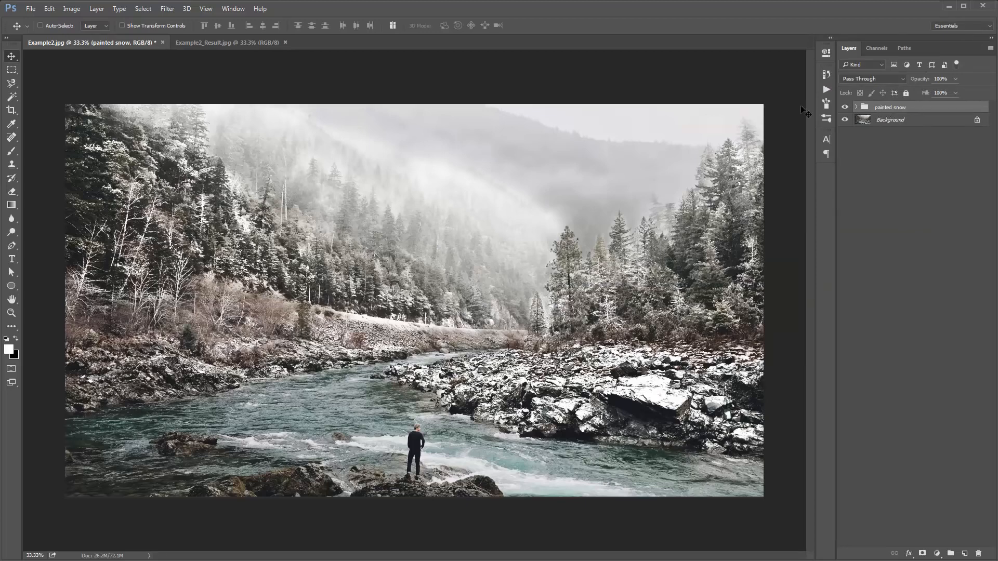
# Step: Add a new layer above the painted snow group and choose the 2477 brush preset for painting on it
pyautogui.hotkey('ctrl', 'shift', 'n')
pyautogui.press('Return')
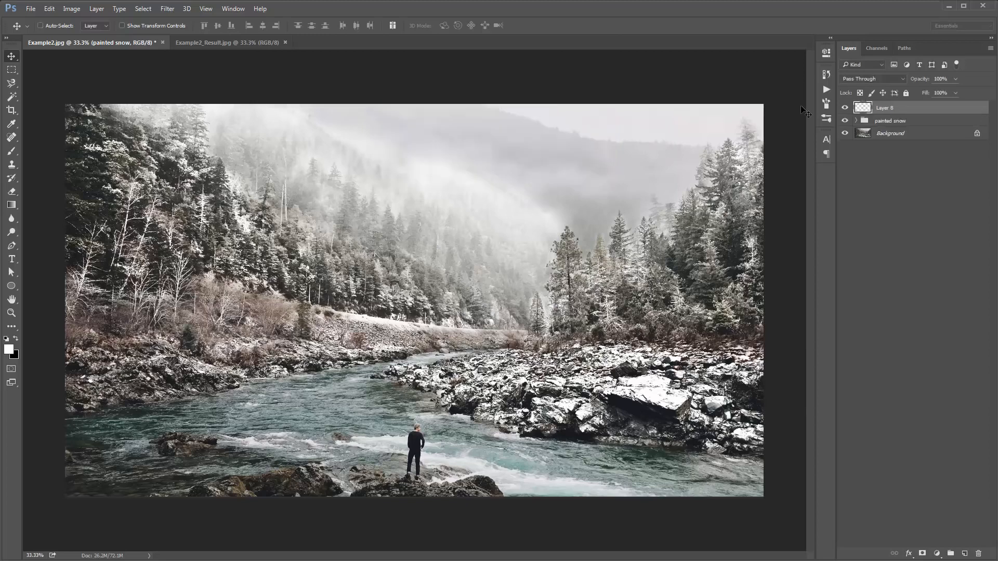
pyautogui.press('b')
pyautogui.rightClick(215, 149)
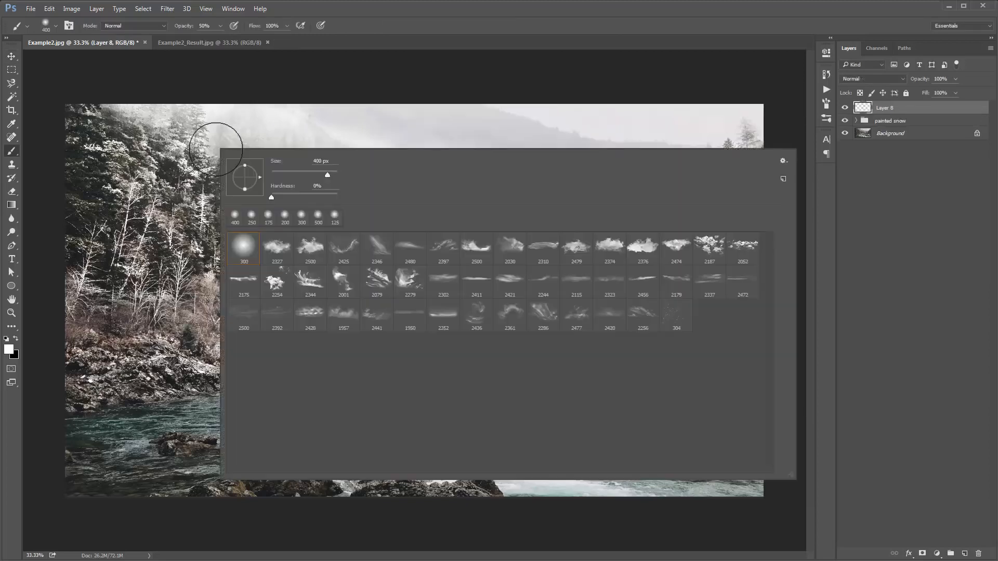
pyautogui.doubleClick(580, 321)
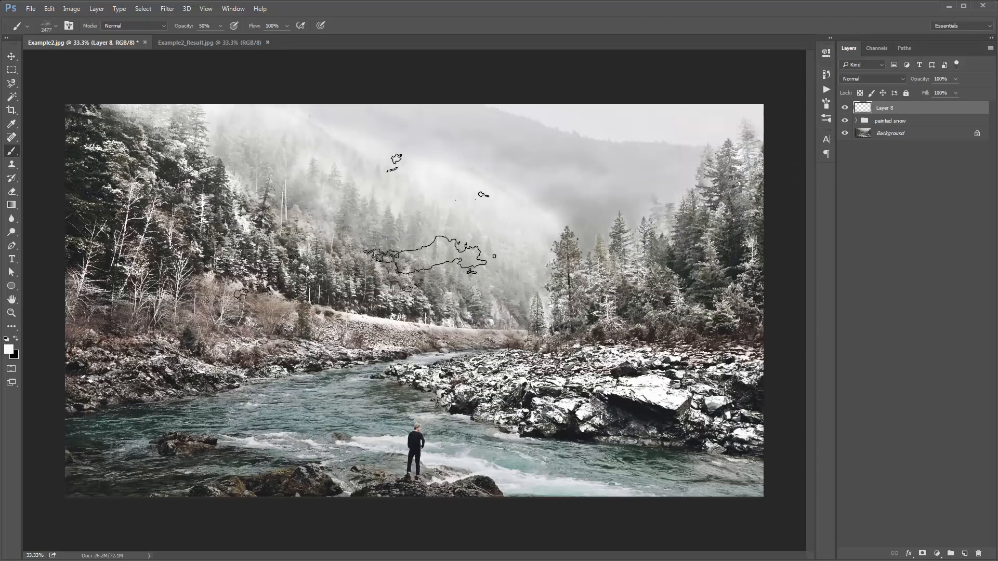
# Step: Enlarge the cloud brush to 3300 px and delete the trial layer above the painted snow group
pyautogui.press(']')
pyautogui.press(']')
pyautogui.press(']')
pyautogui.press(']')
pyautogui.press(']')
pyautogui.press(']')
pyautogui.press(']')
pyautogui.press(']')
pyautogui.press(']')
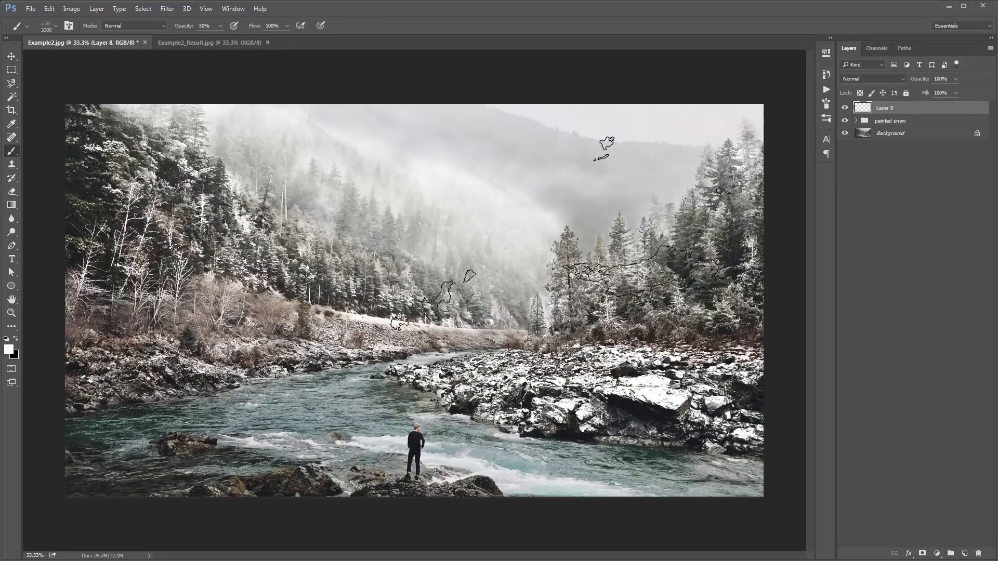
pyautogui.press('v')
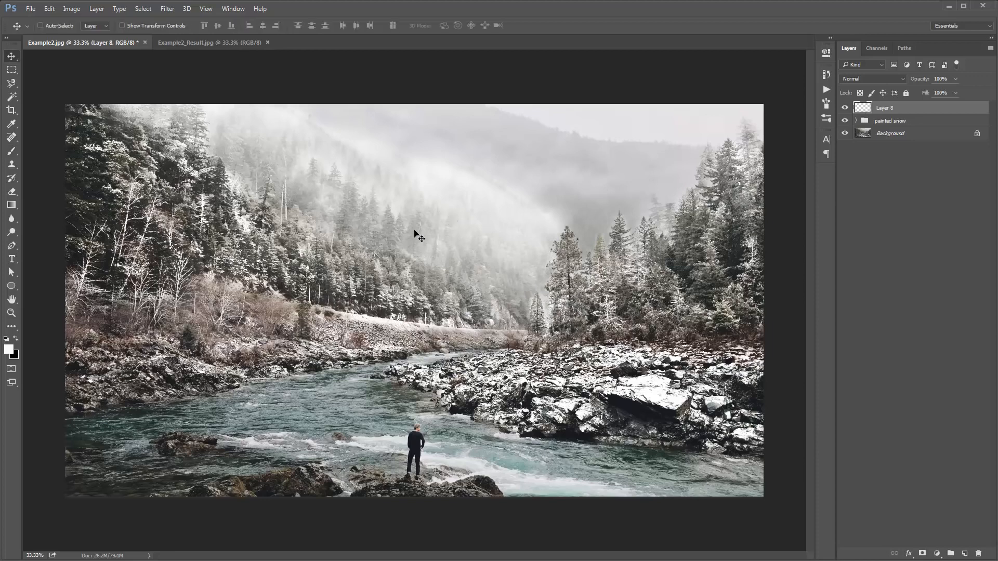
pyautogui.press('Delete')
# Step: Add a new layer, paint a cloud at 100% brush opacity with the 3300 px brush, and move it toward the distant hills
pyautogui.hotkey('ctrl', 'shift', 'n')
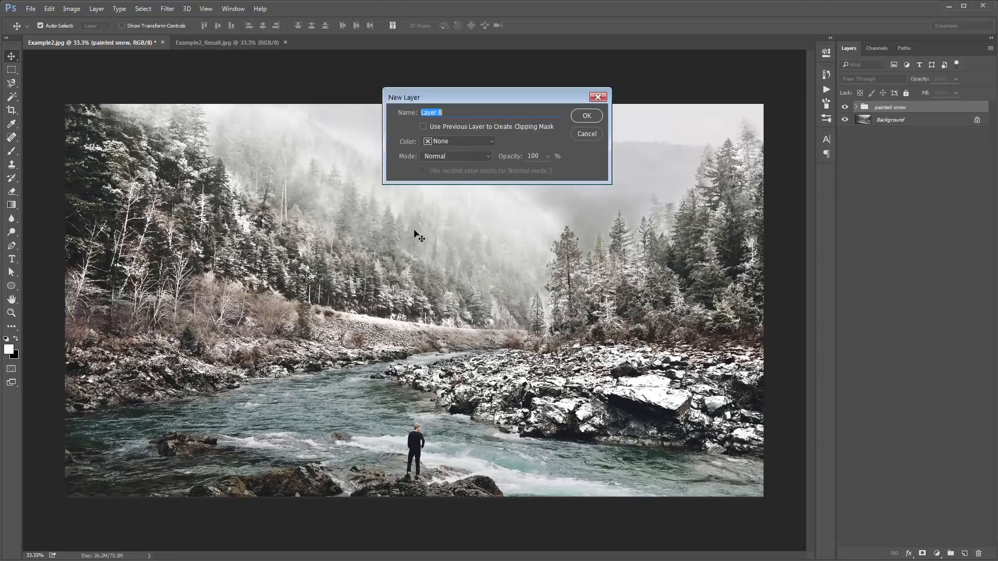
pyautogui.press('Return')
pyautogui.press('b')
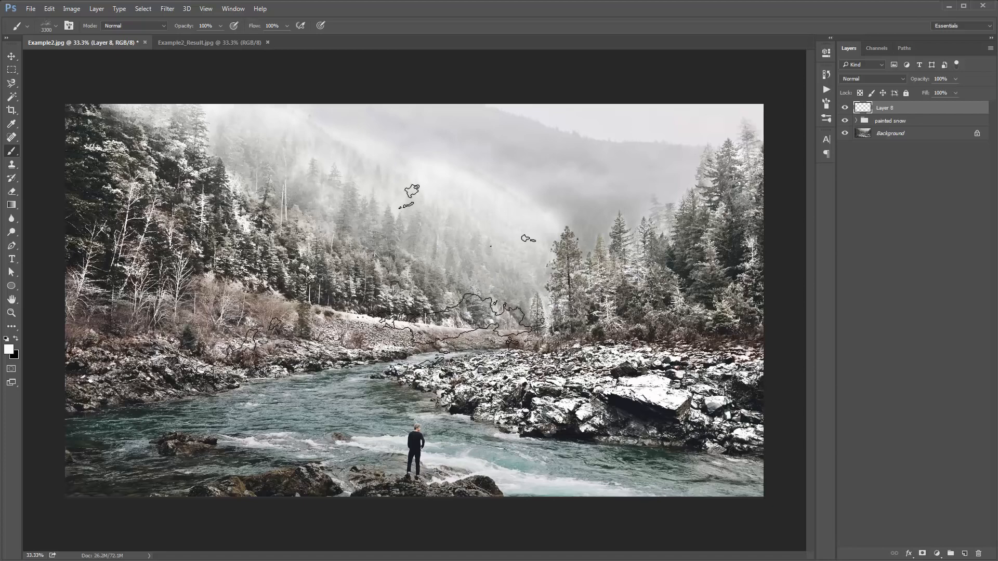
pyautogui.press('v')
pyautogui.moveTo(439, 200); pyautogui.dragTo(554, 176)
# Step: Add another layer and paint a cloud on it with the 2441 brush preset enlarged to 2800 px
pyautogui.hotkey('ctrl', 'shift', 'n')
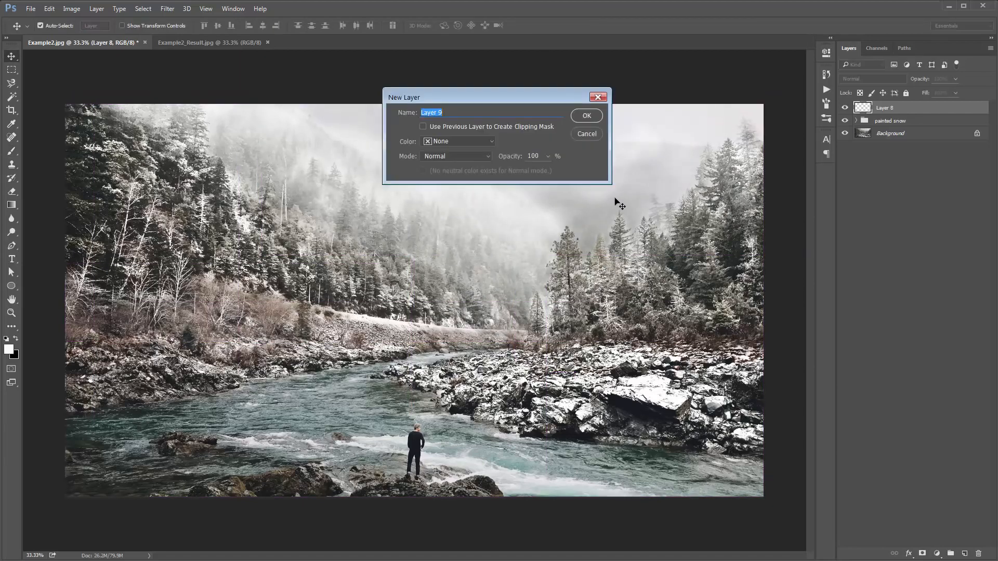
pyautogui.press('Return')
pyautogui.press('b')
pyautogui.rightClick(409, 223)
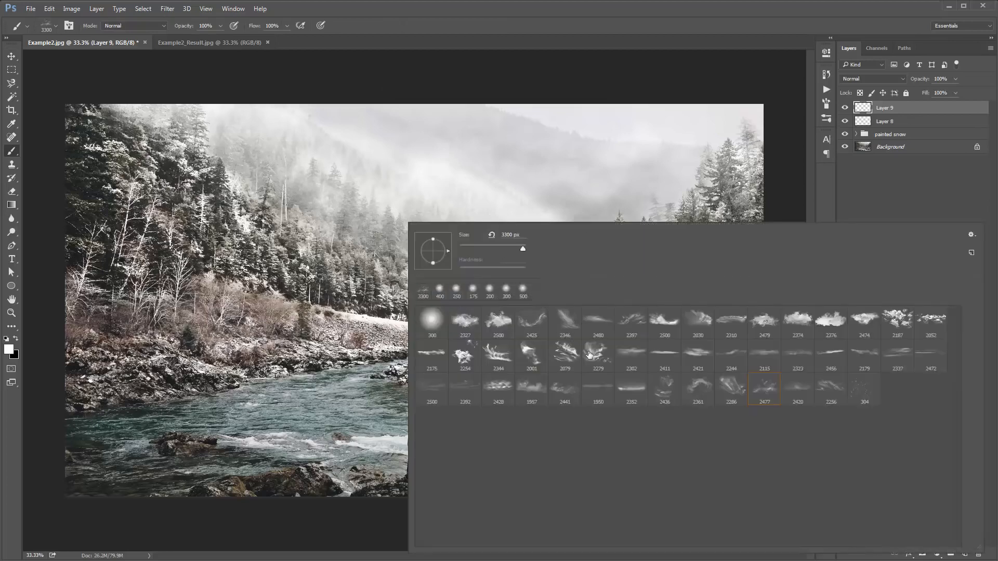
pyautogui.doubleClick(558, 392)
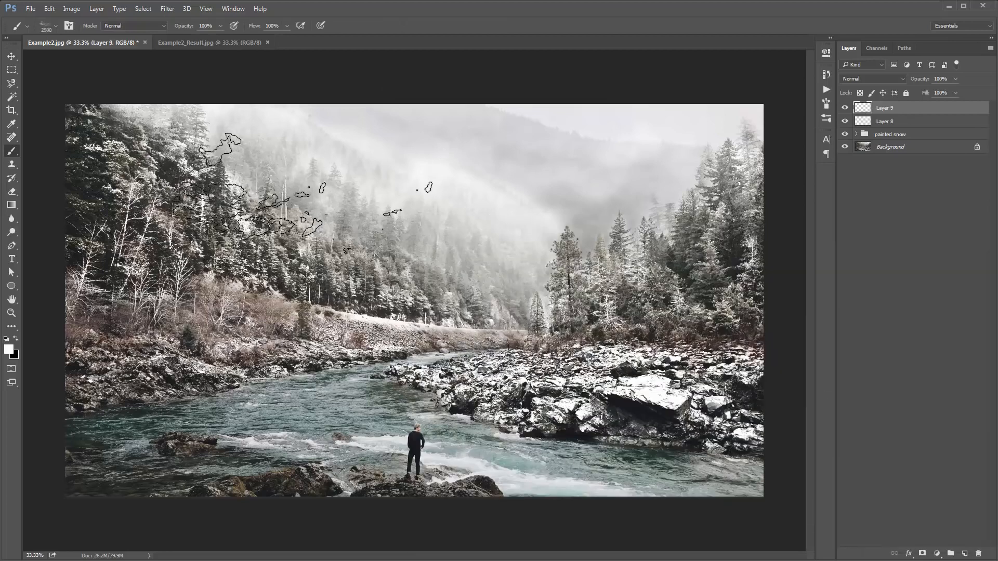
pyautogui.press('v')
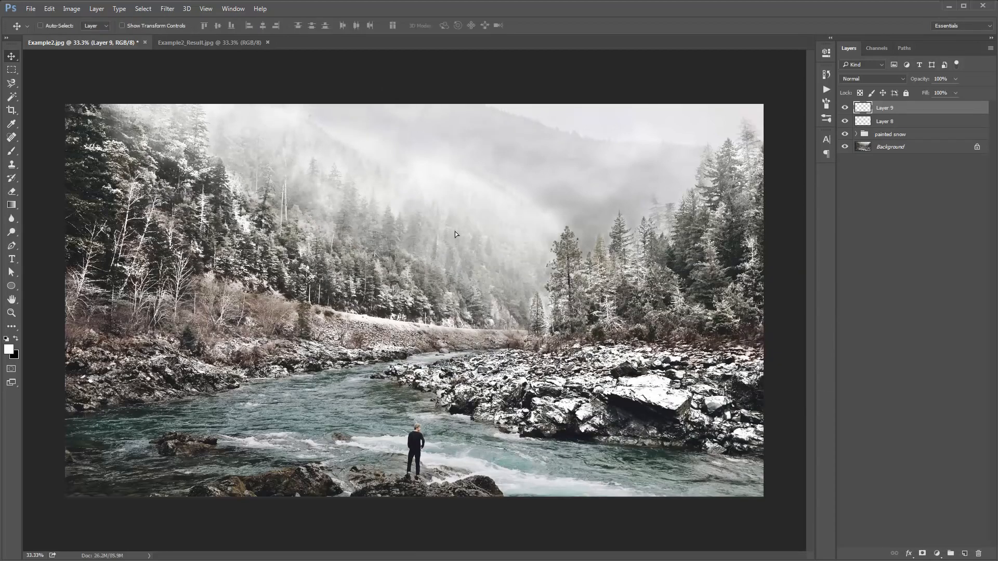
# Step: Add a new layer, paint mist with the 2256 brush preset at 2800 px, and move it over the trees on the right bank
pyautogui.hotkey('ctrl', 'shift', 'n')
pyautogui.press('Return')
pyautogui.press('b')
pyautogui.rightClick(454, 232)
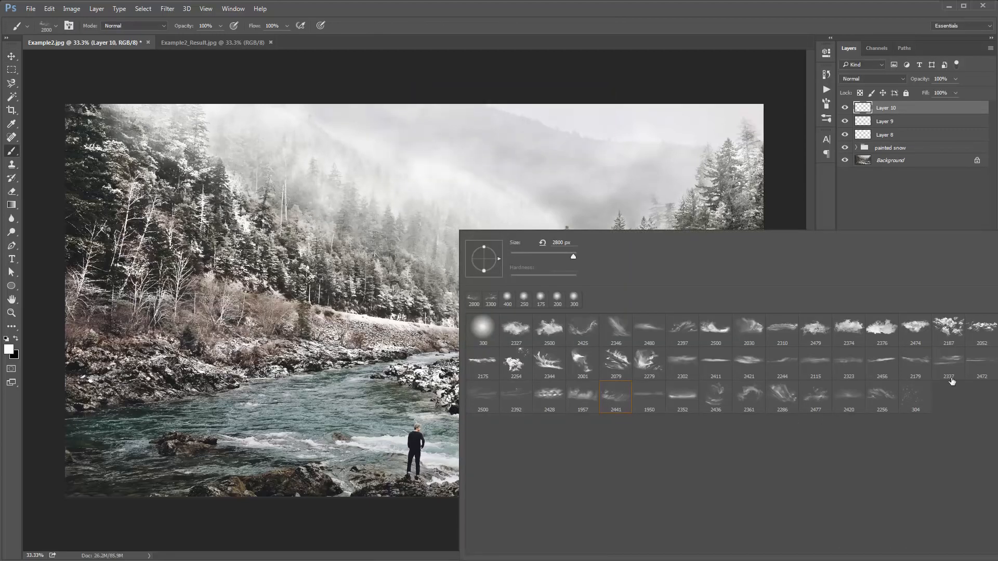
pyautogui.doubleClick(886, 400)
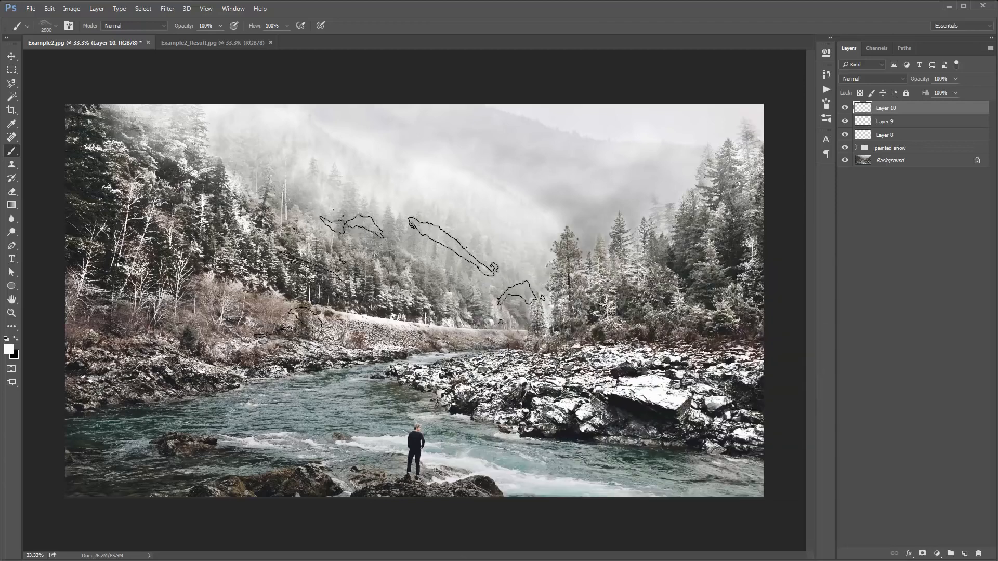
pyautogui.press('v')
pyautogui.moveTo(588, 287); pyautogui.dragTo(639, 262)
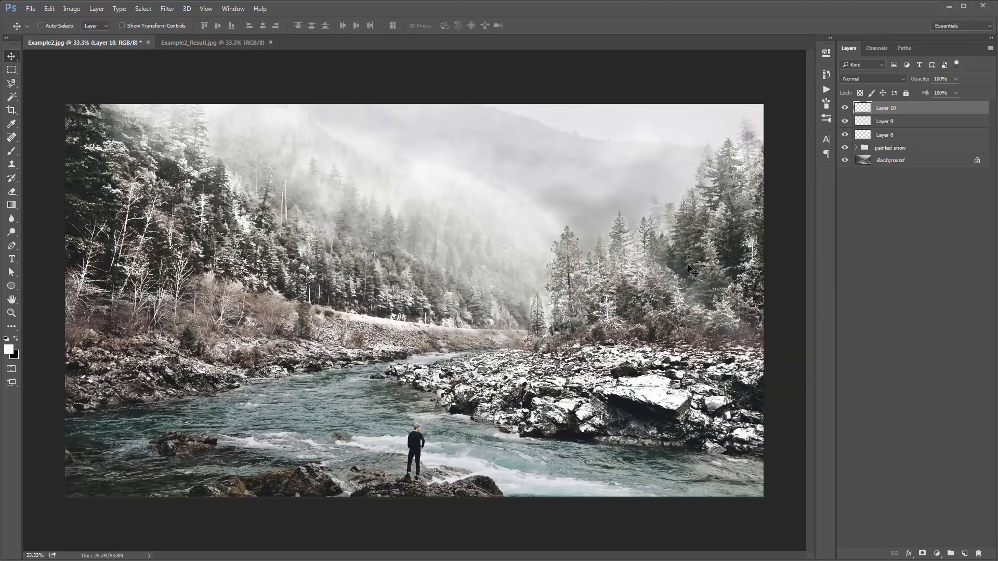
# Step: Add a new layer and paint fog over the left forest with the 2279 brush preset enlarged to 2700 px
pyautogui.hotkey('ctrl', 'shift', 'n')
pyautogui.press('Return')
pyautogui.press('b')
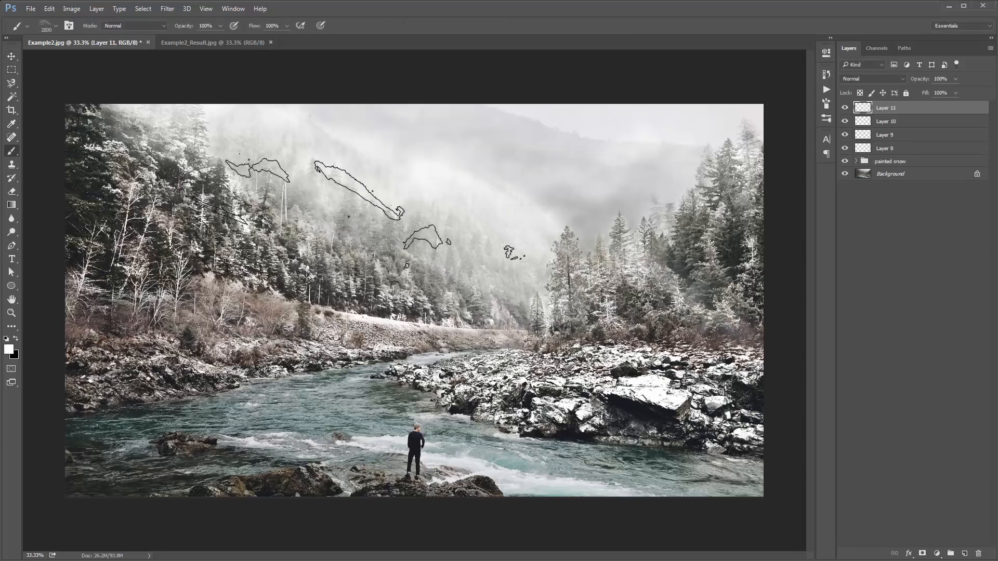
pyautogui.rightClick(349, 217)
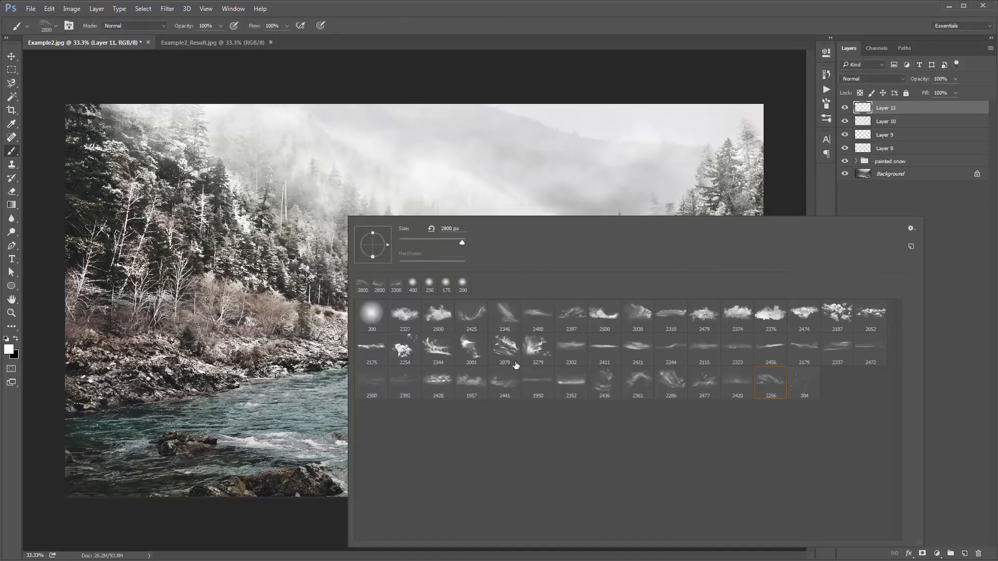
pyautogui.doubleClick(535, 348)
pyautogui.press(']')
pyautogui.press(']')
pyautogui.press(']')
pyautogui.press(']')
pyautogui.press(']')
pyautogui.click(312, 210)
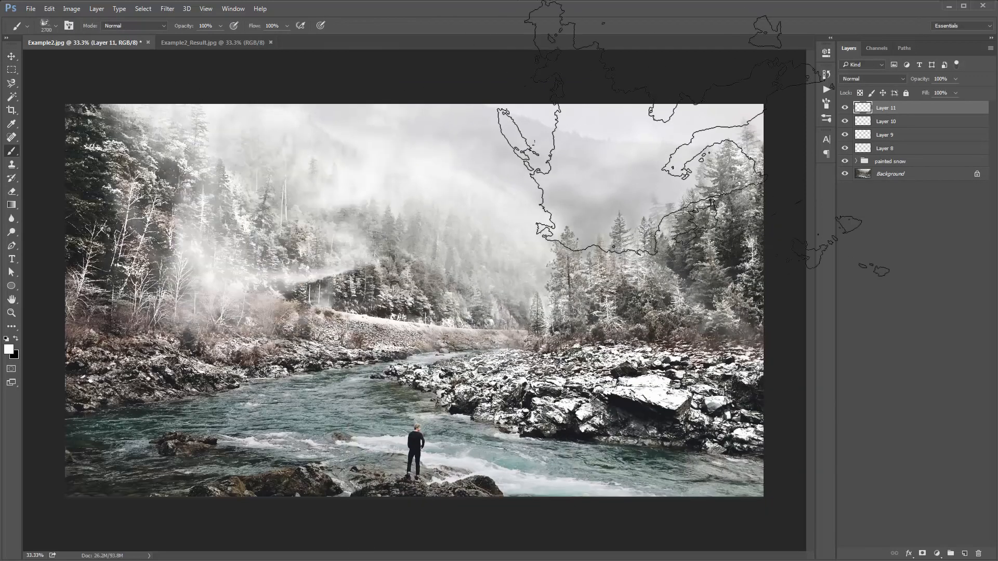
# Step: Shift the Layer 11 fog over the upper-left trees and lower the layer's opacity to 31%
pyautogui.press('v')
pyautogui.moveTo(506, 174); pyautogui.dragTo(488, 139)
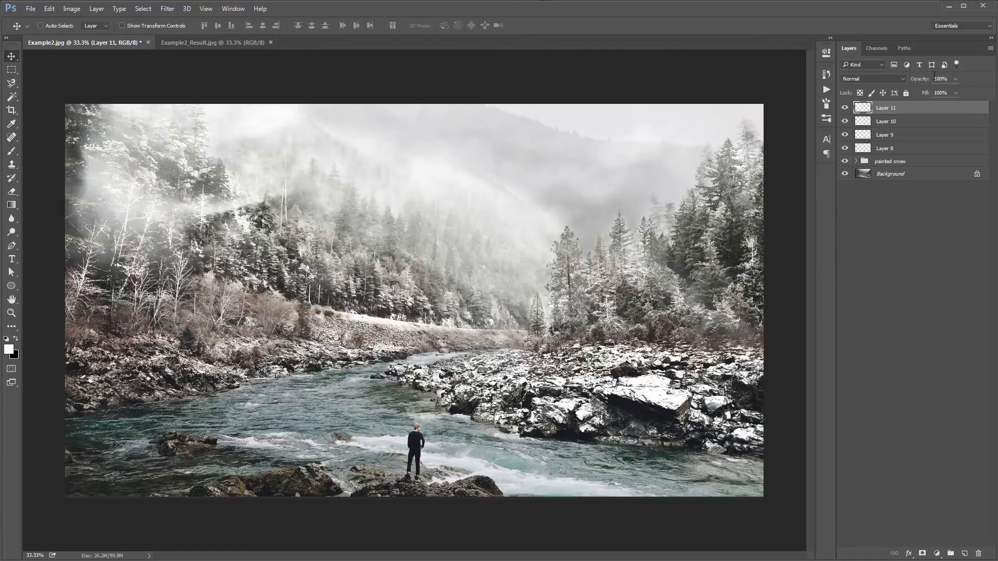
pyautogui.moveTo(919, 81); pyautogui.dragTo(575, 91)
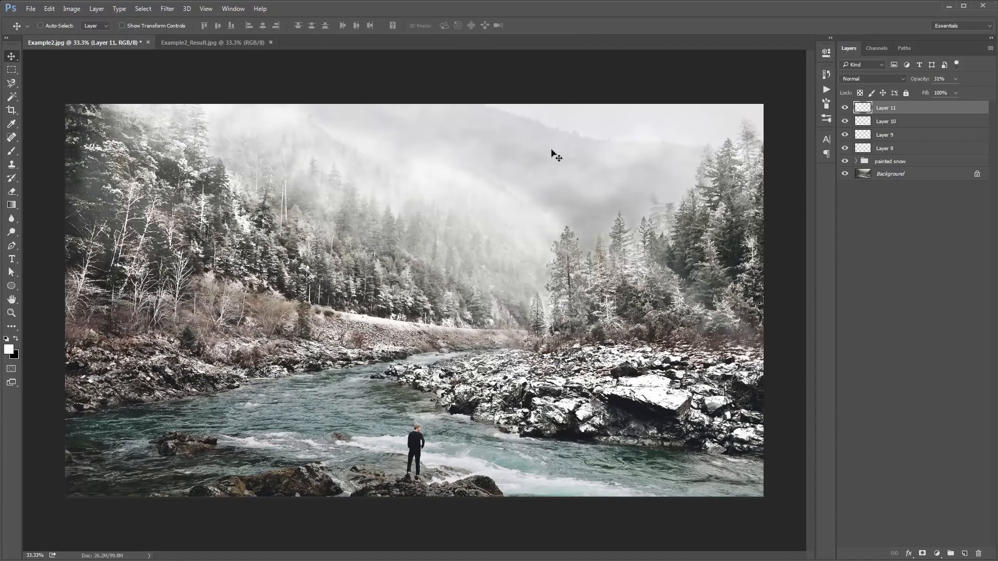
pyautogui.moveTo(536, 189); pyautogui.dragTo(492, 185)
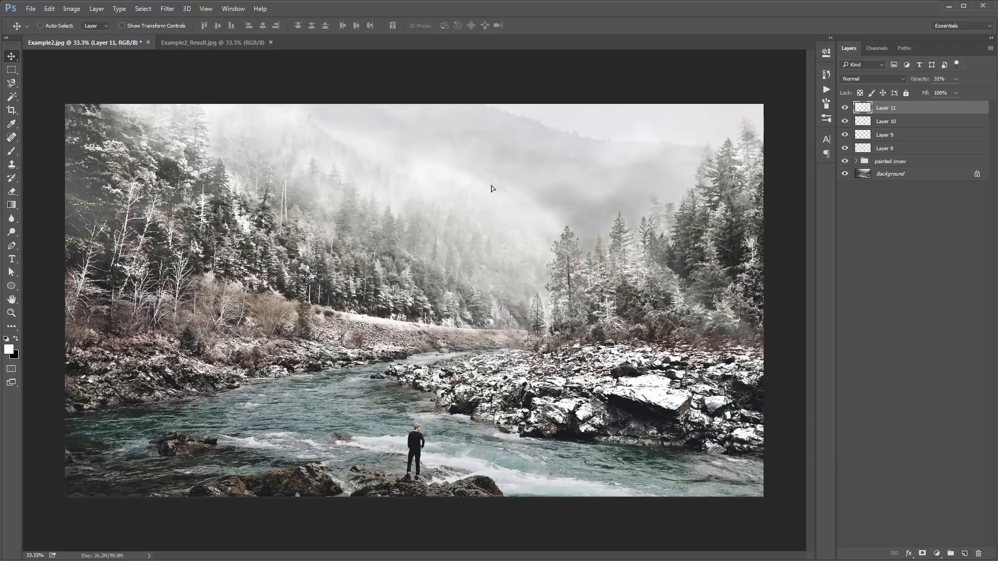
# Step: Add a new layer and paint a cloud on it with the 2323 brush preset enlarged to 2900 px
pyautogui.hotkey('ctrl', 'shift', 'n')
pyautogui.press('Return')
pyautogui.press('b')
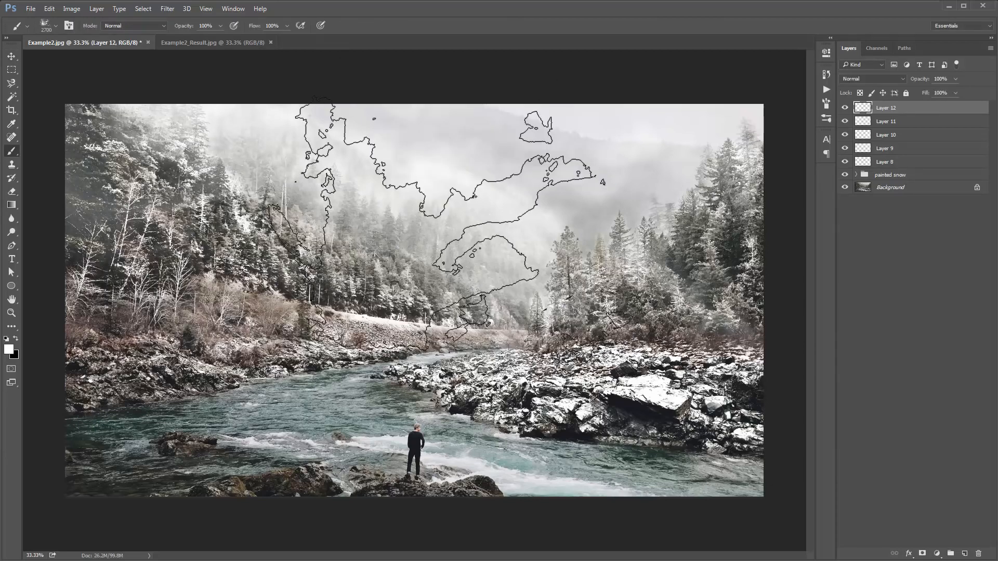
pyautogui.rightClick(480, 226)
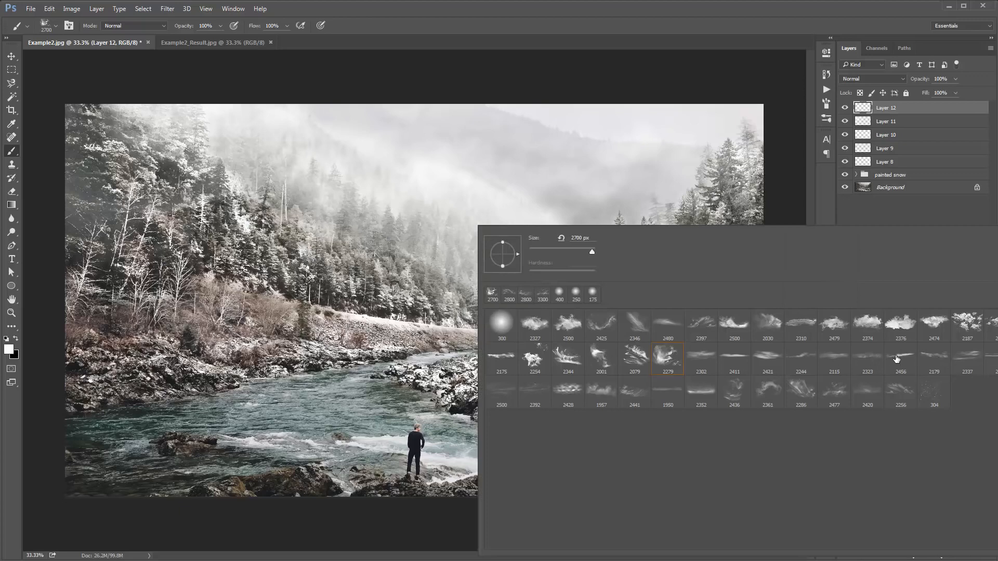
pyautogui.doubleClick(876, 356)
pyautogui.press(']')
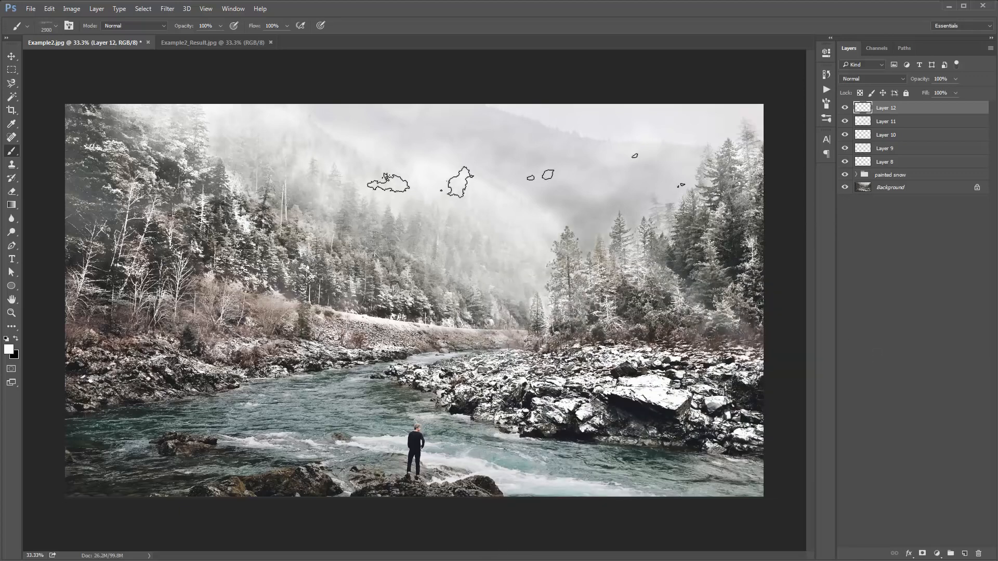
pyautogui.press('v')
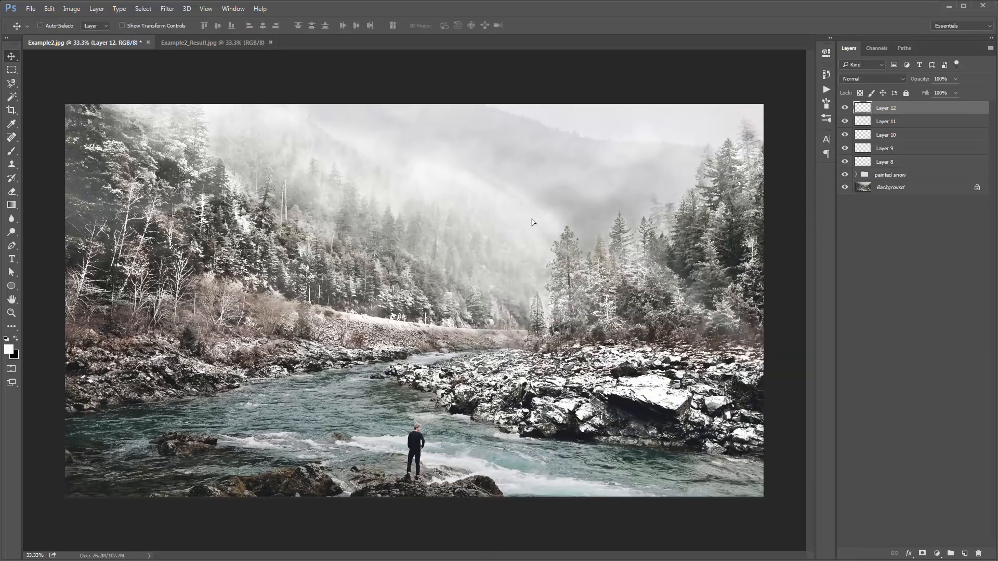
# Step: Add a new layer, paint a cloud with the 2392 brush preset at 2700 px, and move it up toward the sky
pyautogui.hotkey('ctrl', 'shift', 'n')
pyautogui.press('Return')
pyautogui.press('b')
pyautogui.rightClick(467, 231)
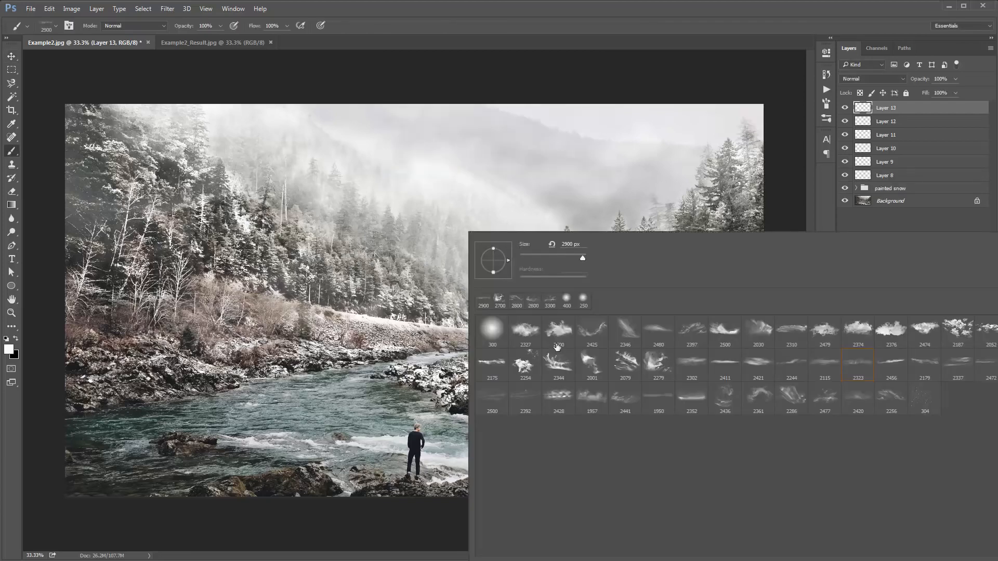
pyautogui.doubleClick(528, 409)
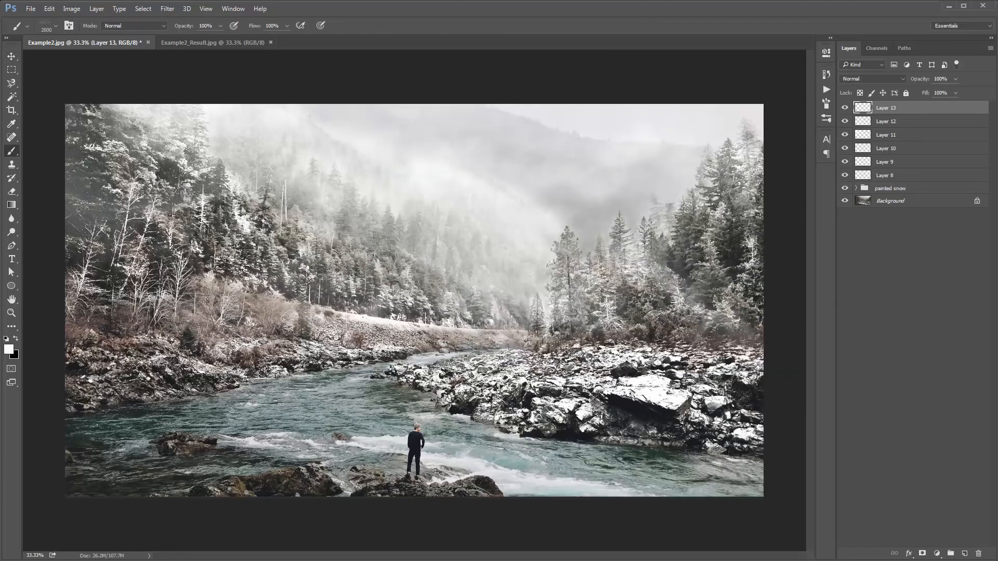
pyautogui.press('v')
pyautogui.moveTo(529, 293)
pyautogui.mouseDown()
pyautogui.moveTo(568, 136)
pyautogui.moveTo(574, 166)
pyautogui.mouseUp()
# Step: Add a new layer and paint mist near the far riverbank with the 1957 brush preset
pyautogui.hotkey('ctrl', 'shift', 'n')
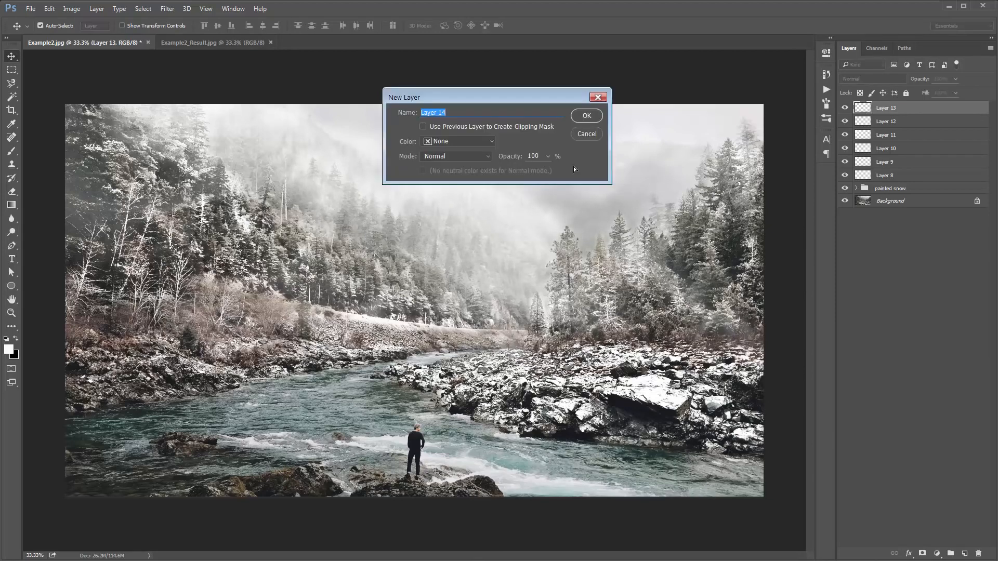
pyautogui.press('Return')
pyautogui.press('b')
pyautogui.rightClick(457, 201)
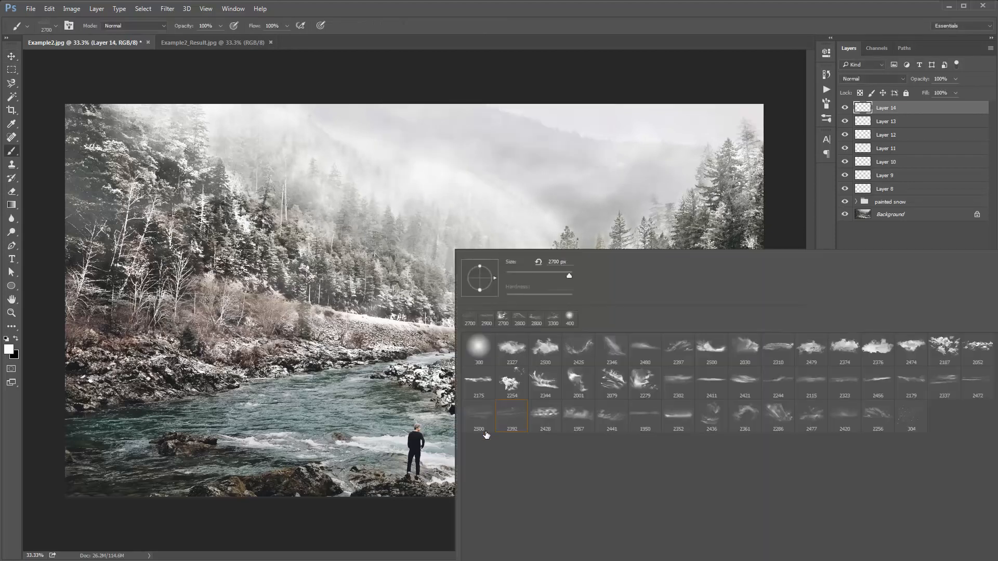
pyautogui.doubleClick(584, 420)
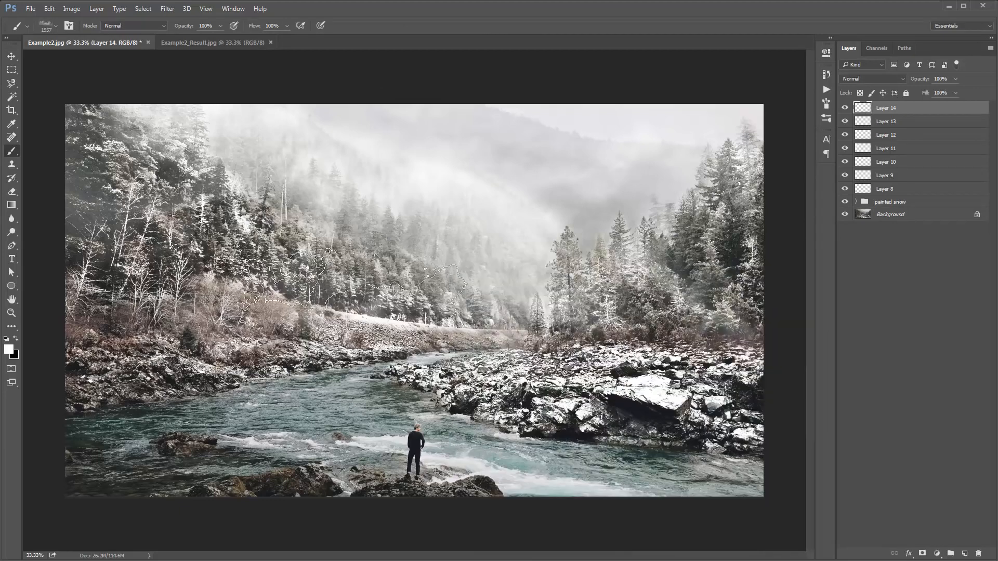
pyautogui.click(453, 354)
# Step: Reposition the Layer 14 mist over the far riverbank and lower the layer's opacity to 42%
pyautogui.press('v')
pyautogui.moveTo(605, 295); pyautogui.dragTo(591, 278)
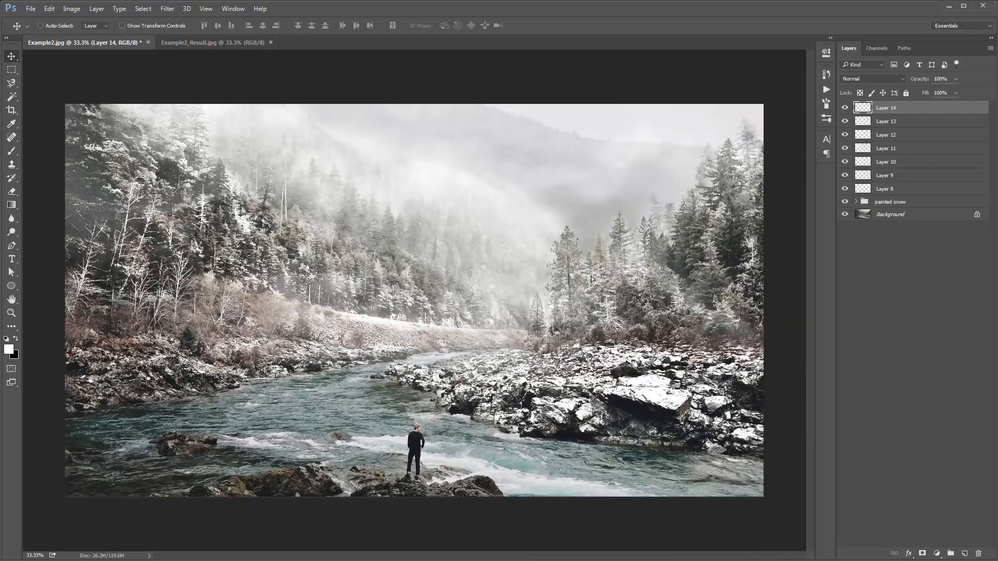
pyautogui.moveTo(922, 78); pyautogui.dragTo(445, 155)
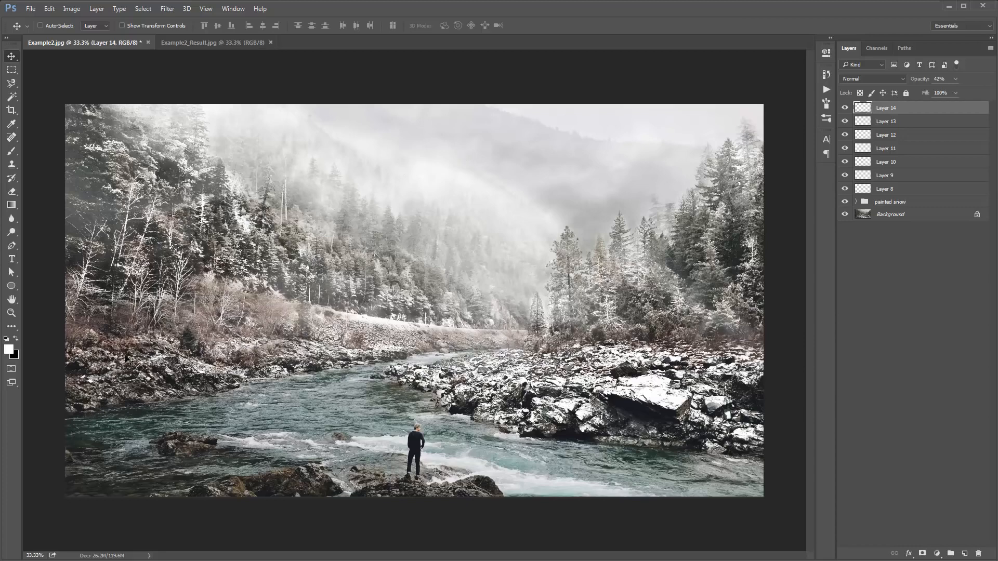
# Step: Expand the painted snow group and check Layers 3 and 2 by toggling their visibility
pyautogui.click(854, 202)
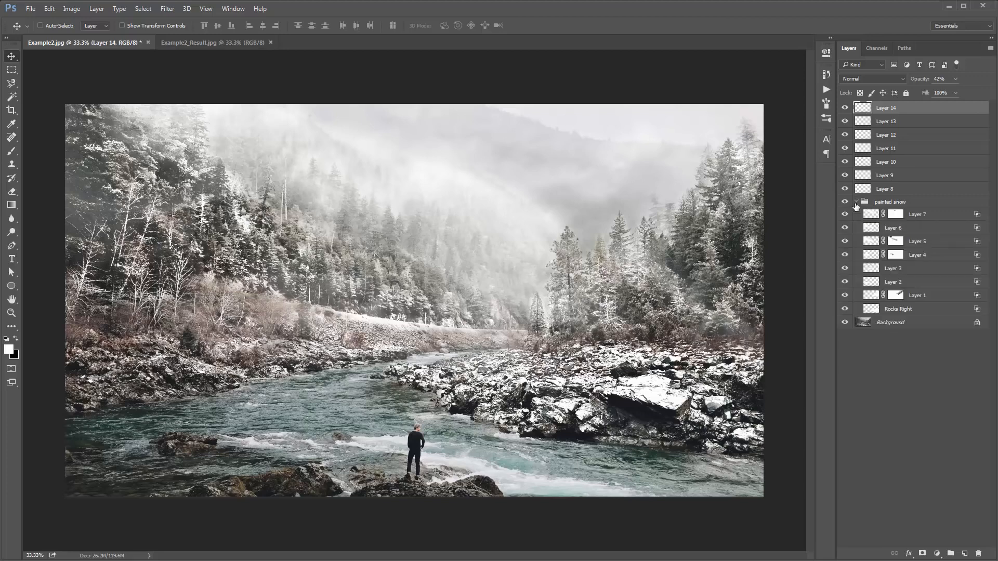
pyautogui.click(845, 268)
pyautogui.click(845, 268)
pyautogui.click(845, 282)
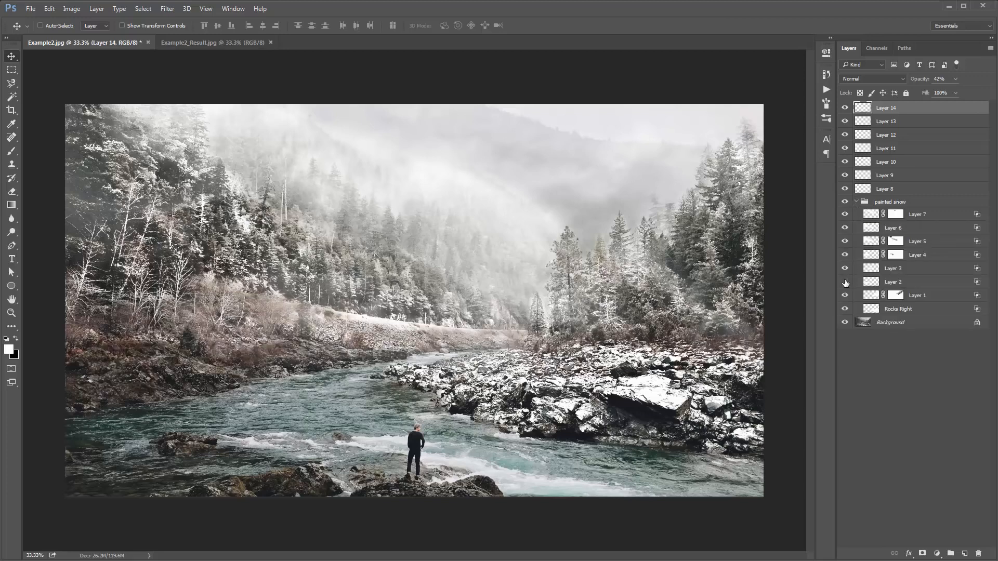
pyautogui.click(845, 282)
# Step: Set Layer 2's Blend If black slider for the underlying layer to the split 26 / 131
pyautogui.doubleClick(915, 285)
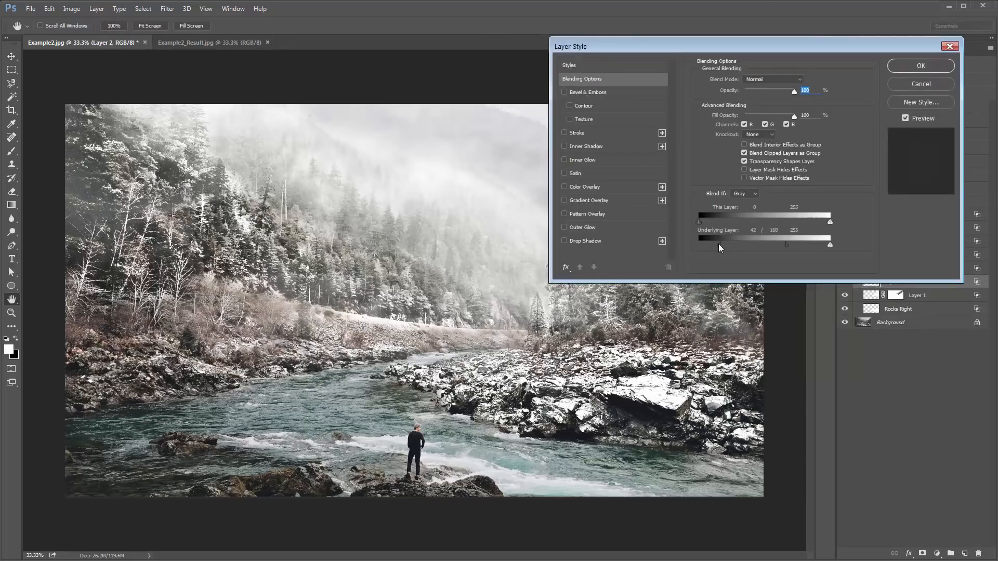
pyautogui.moveTo(720, 244); pyautogui.dragTo(712, 242)
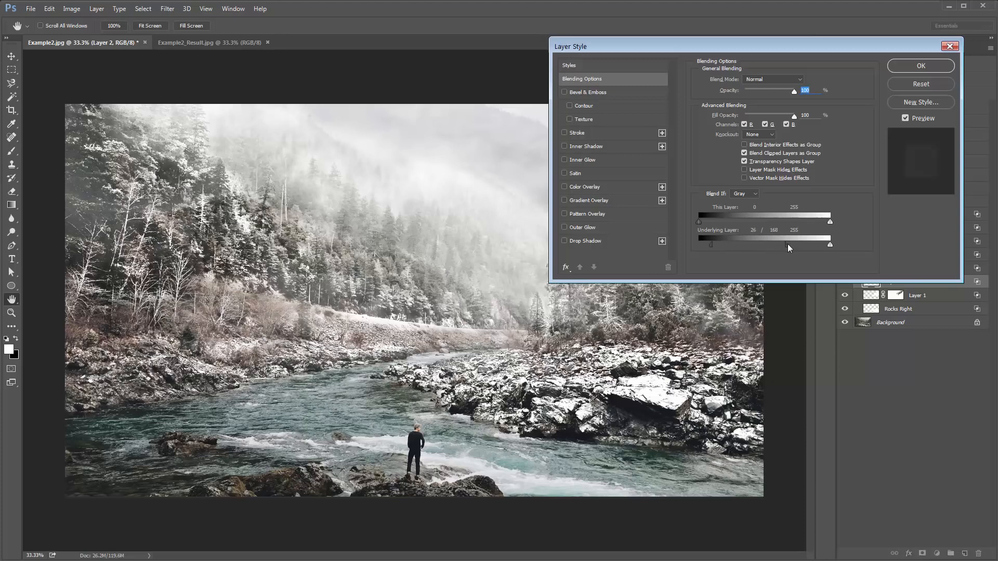
pyautogui.moveTo(788, 244); pyautogui.dragTo(765, 244)
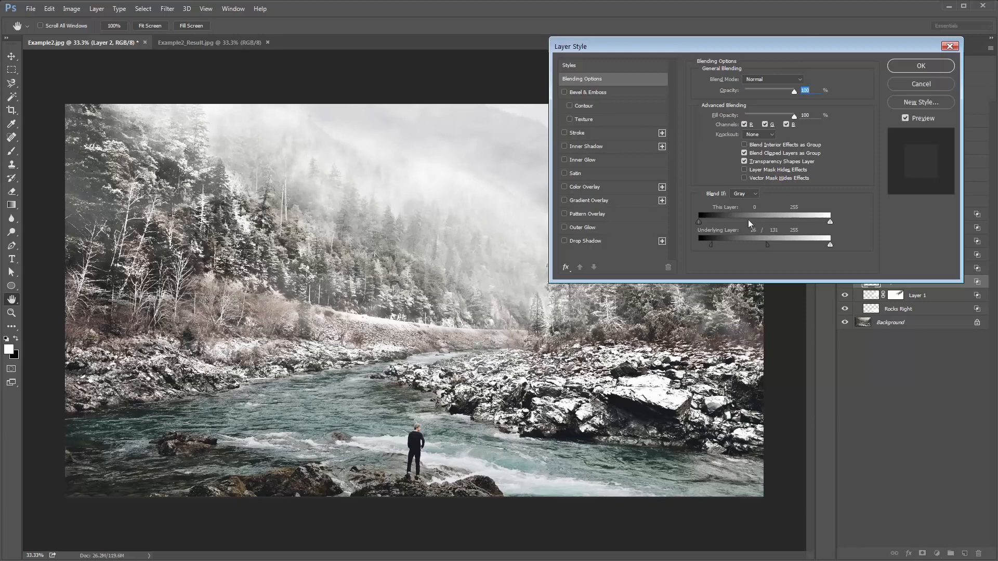
pyautogui.click(908, 65)
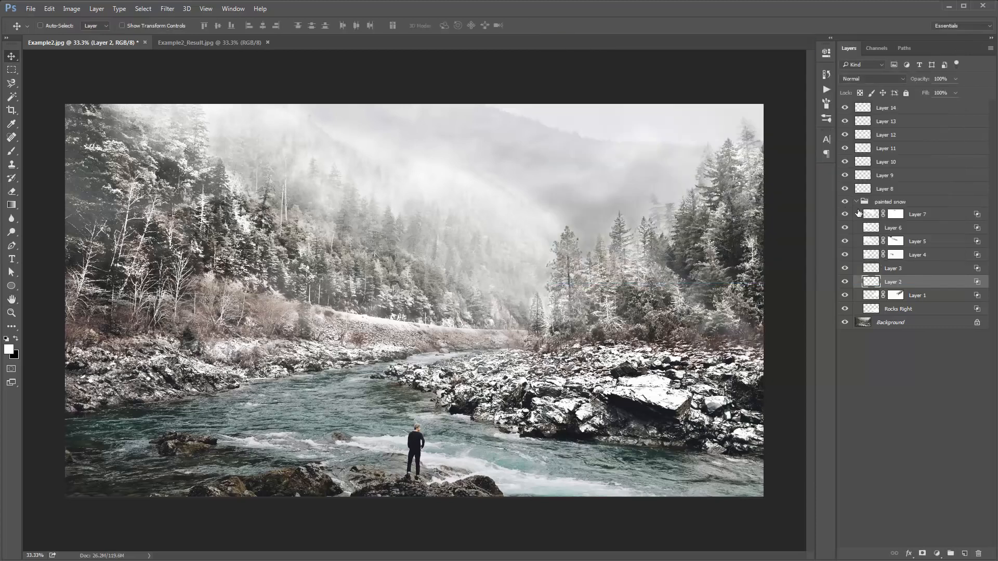
# Step: Collapse the painted snow group and select the Background layer
pyautogui.click(856, 202)
pyautogui.click(900, 217)
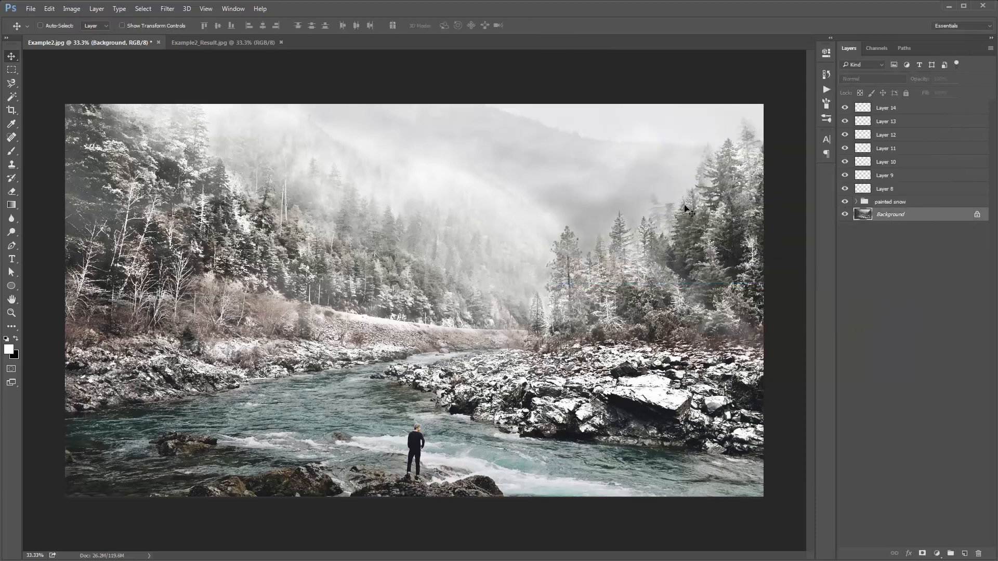
# Step: Duplicate the Background layer and lower the copy's saturation to -34 with Hue/Saturation
pyautogui.hotkey('ctrl', 'j')
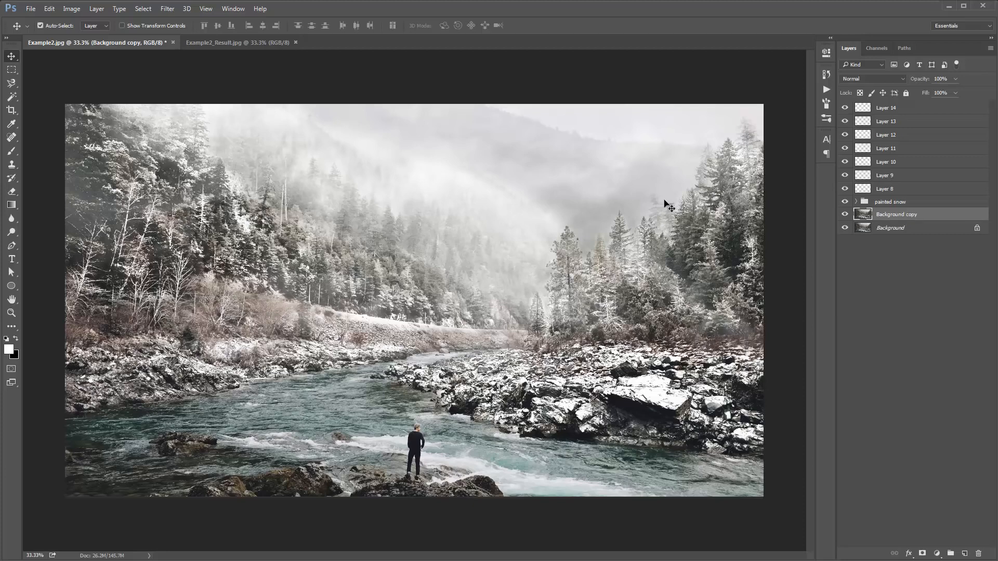
pyautogui.hotkey('ctrl', 'u')
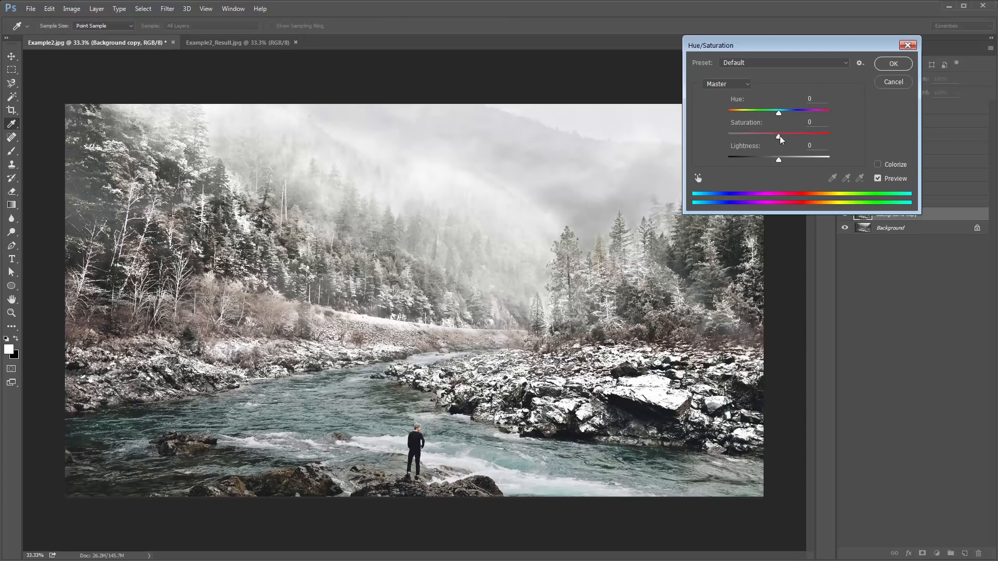
pyautogui.moveTo(779, 138); pyautogui.dragTo(763, 138)
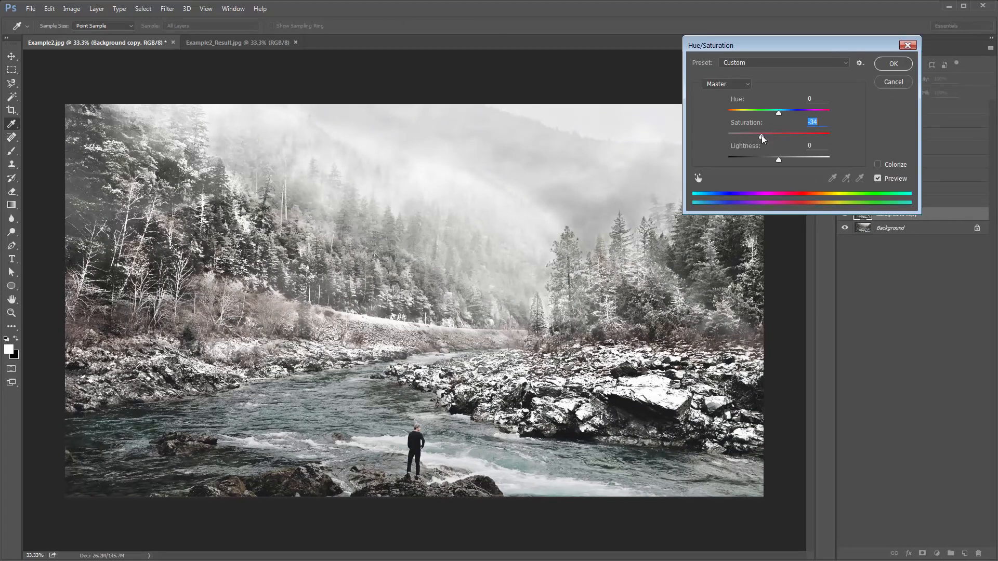
pyautogui.click(893, 63)
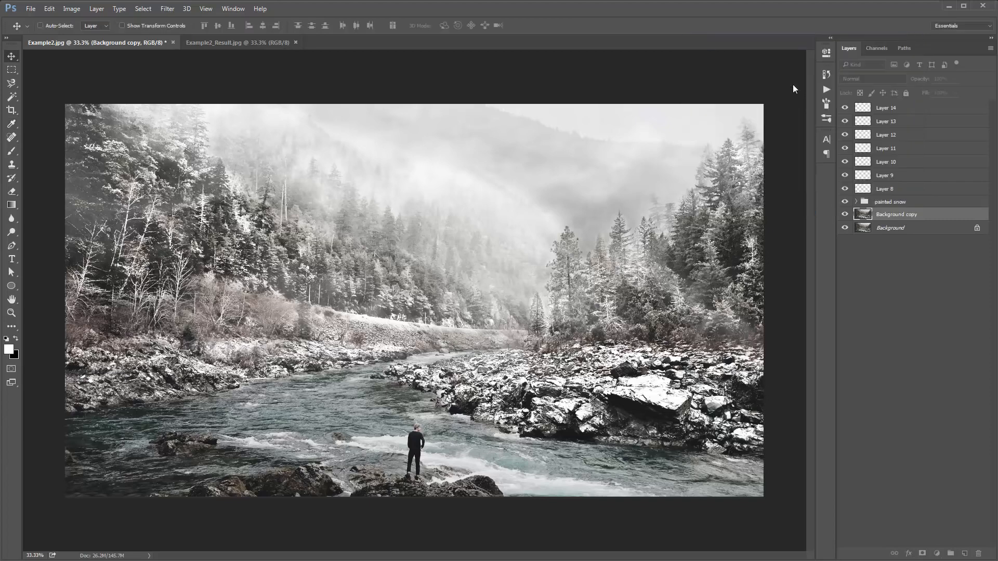
# Step: Group Layers 8 through 14 and name the group Clouds
pyautogui.click(908, 110)
pyautogui.keyDown('shift'); pyautogui.click(914, 190); pyautogui.keyUp('shift')
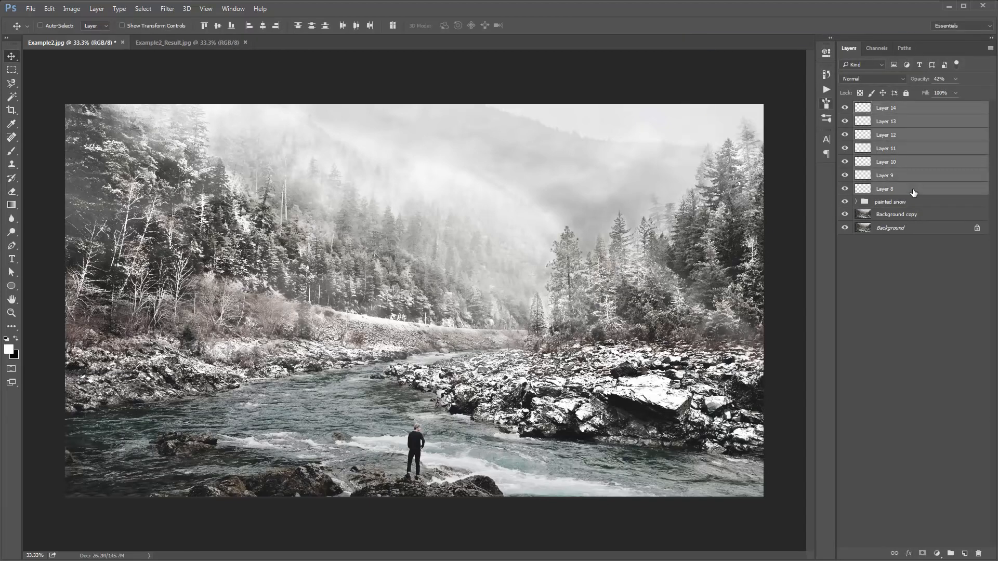
pyautogui.hotkey('ctrl', 'g')
pyautogui.doubleClick(889, 108)
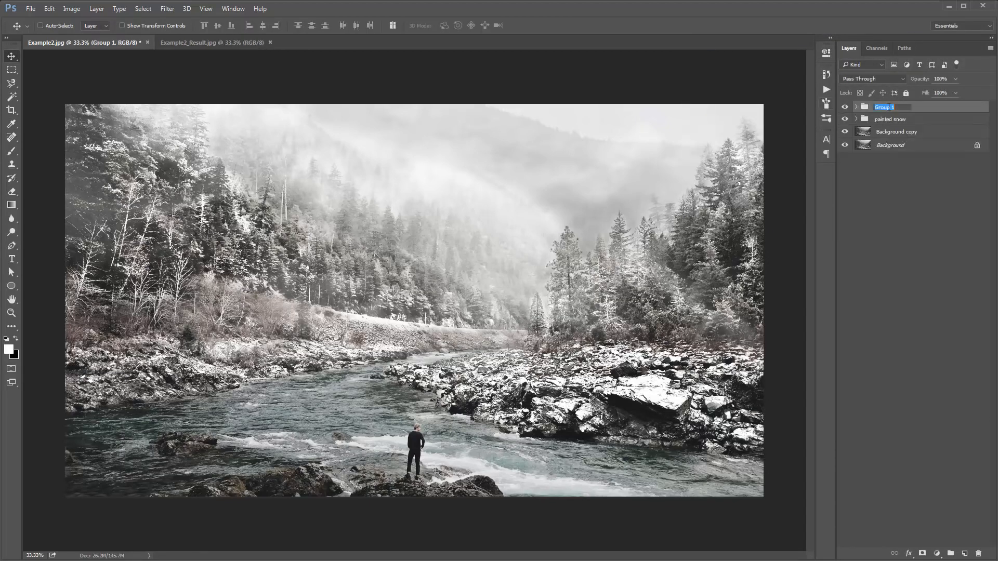
pyautogui.write('G')
pyautogui.press('Return')
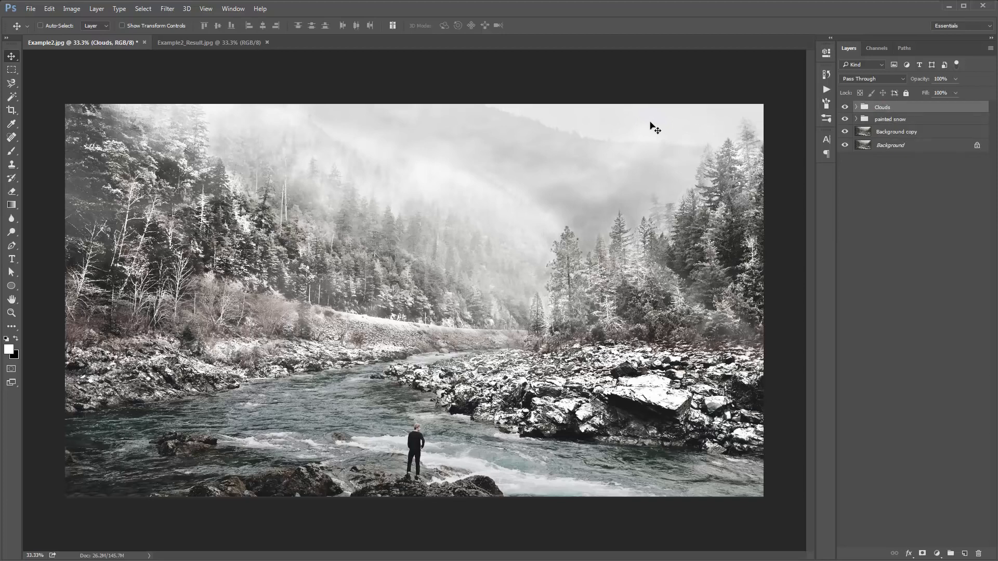
# Step: Play the Snow action from the Winter Actions set and dismiss its tips message
pyautogui.click(825, 93)
pyautogui.click(716, 117)
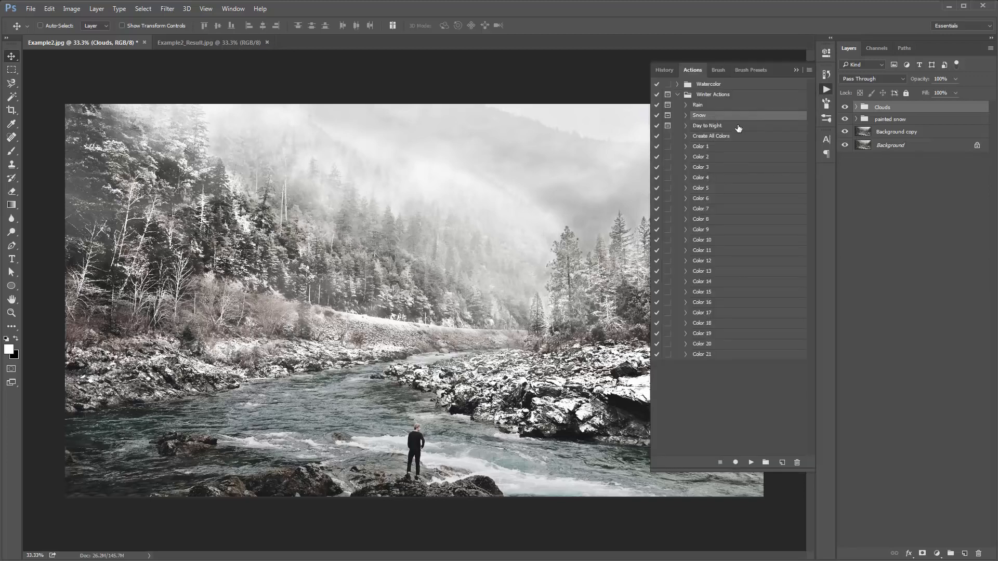
pyautogui.click(749, 463)
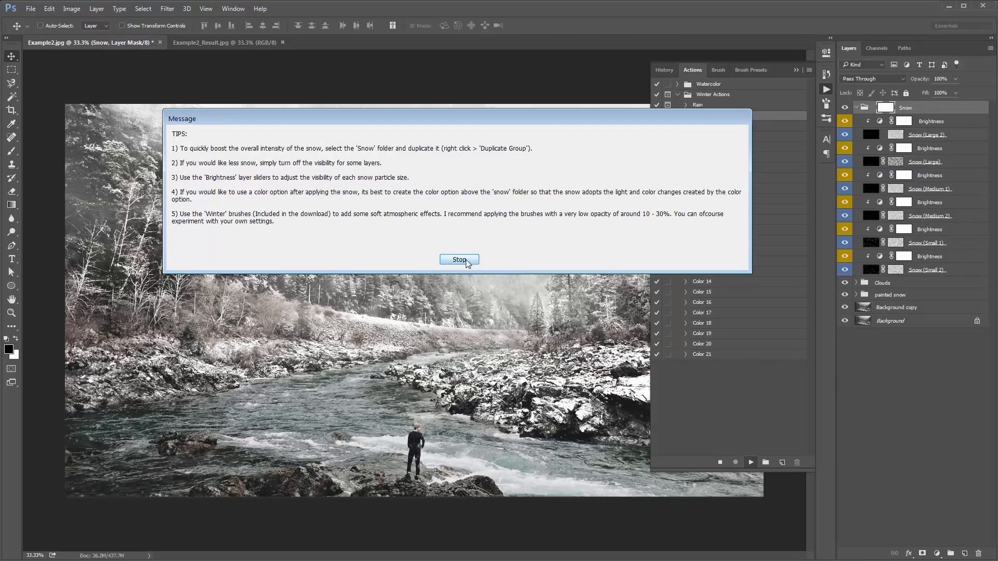
pyautogui.click(463, 260)
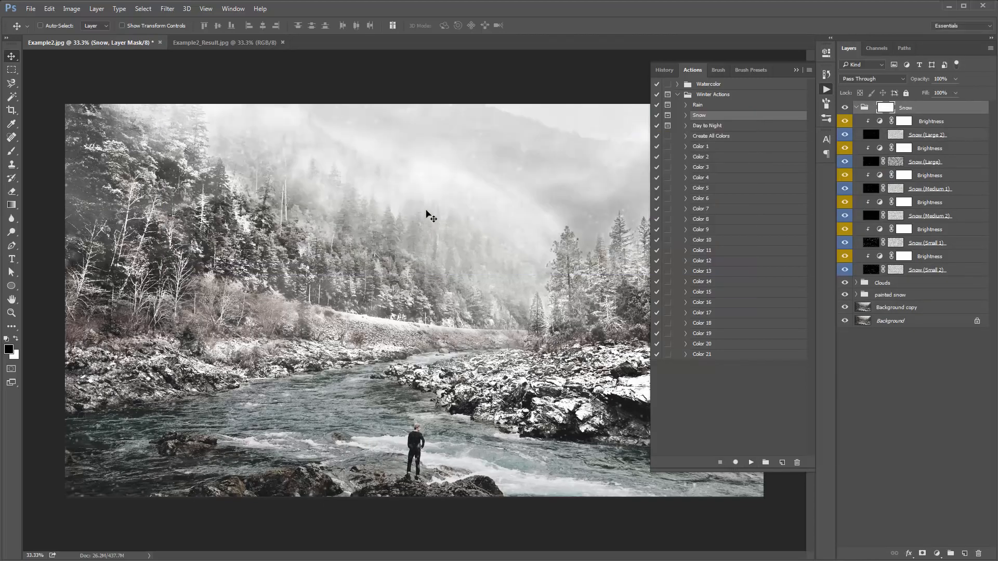
pyautogui.click(796, 70)
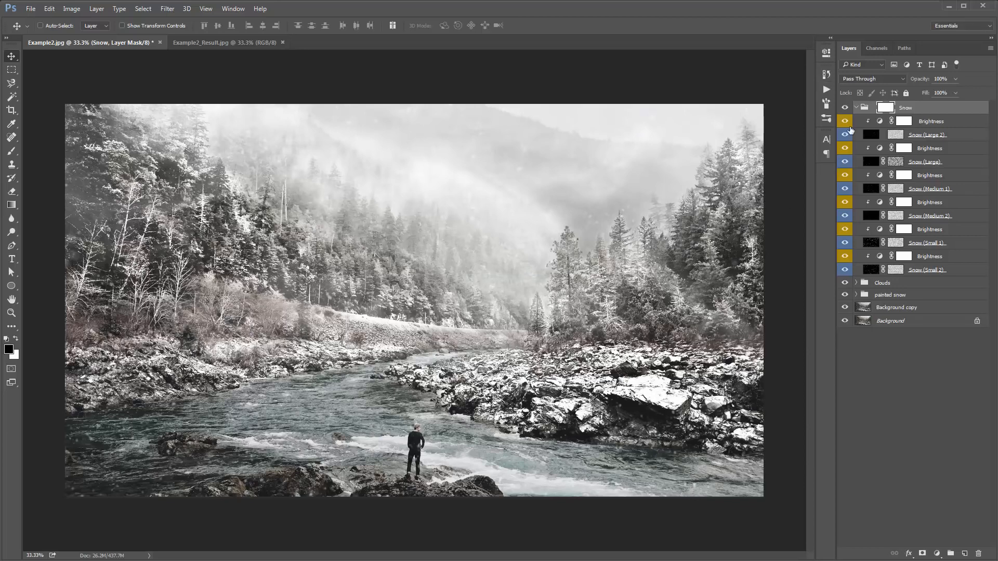
# Step: Collapse the Snow group and duplicate it twice to intensify the falling snow
pyautogui.click(856, 107)
pyautogui.click(918, 113)
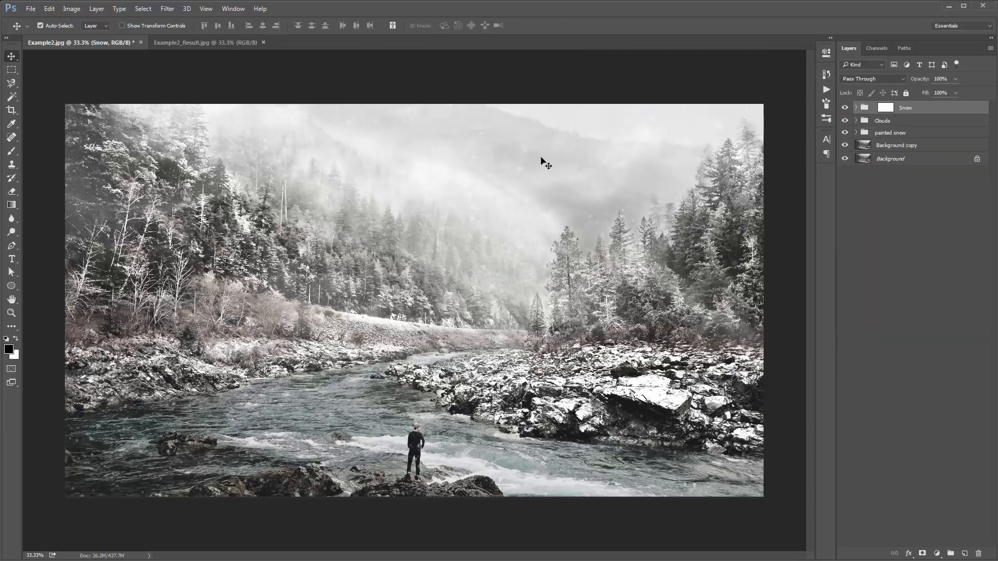
pyautogui.hotkey('ctrl', 'j')
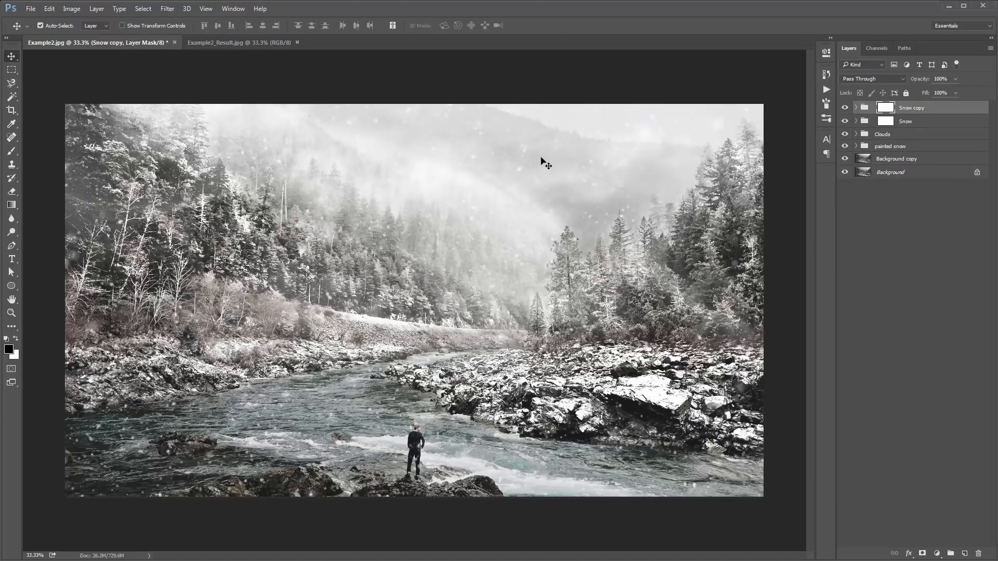
pyautogui.hotkey('ctrl', 'j')
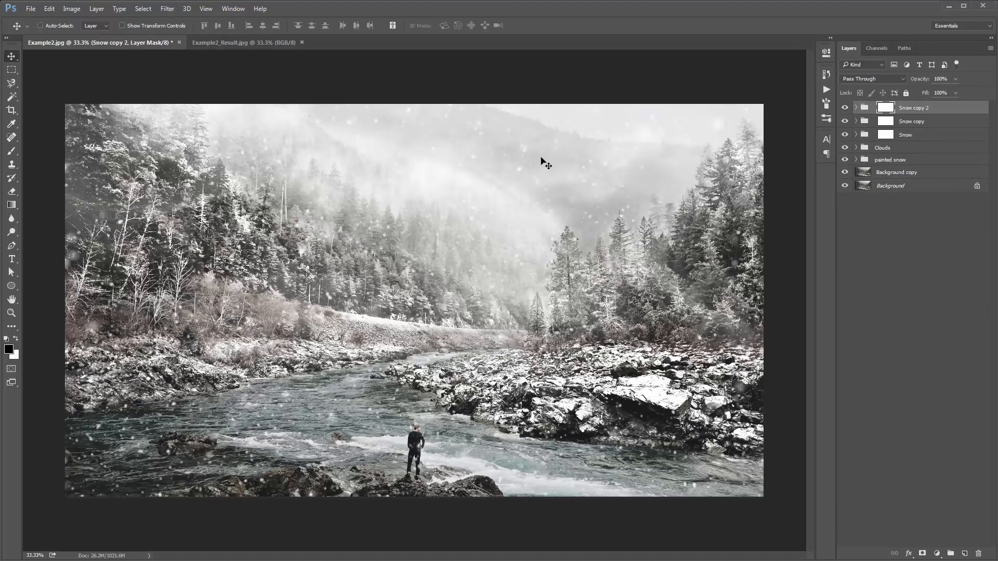
# Step: Lower the opacity of the Snow copy 2 group to 36% and of the Snow copy group to 79%
pyautogui.moveTo(924, 79); pyautogui.dragTo(168, 125)
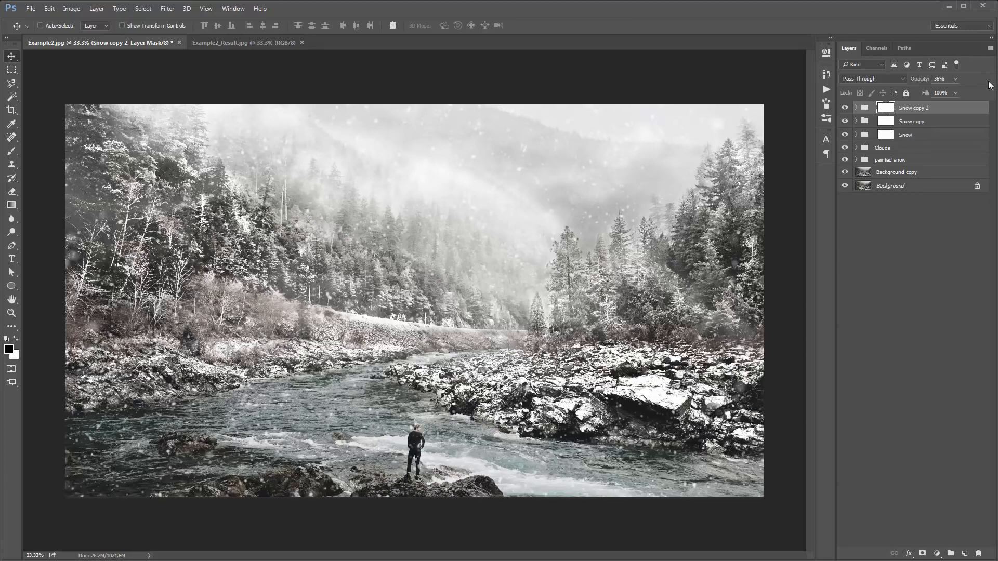
pyautogui.click(934, 122)
pyautogui.click(927, 79)
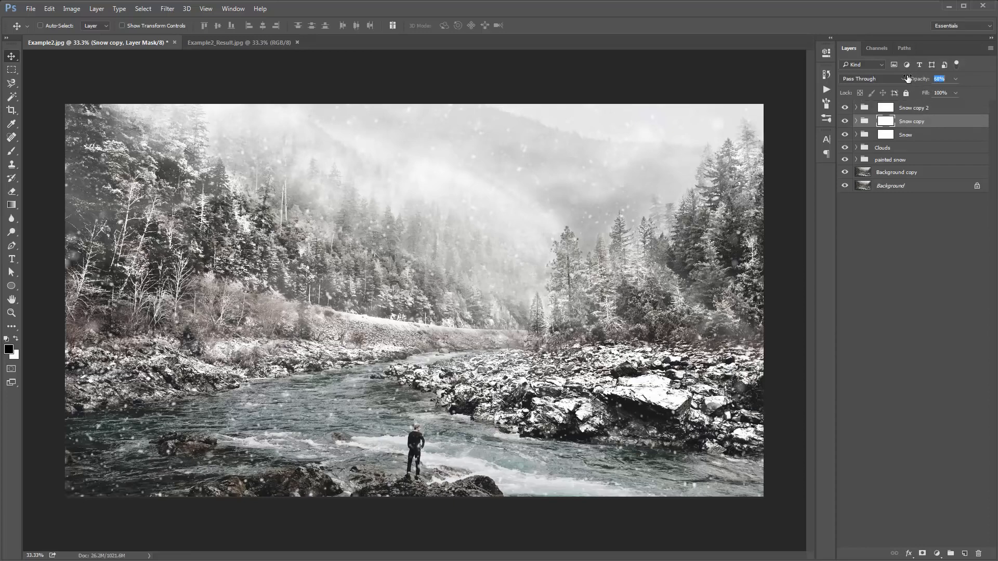
pyautogui.moveTo(907, 78); pyautogui.dragTo(914, 79)
pyautogui.click(910, 109)
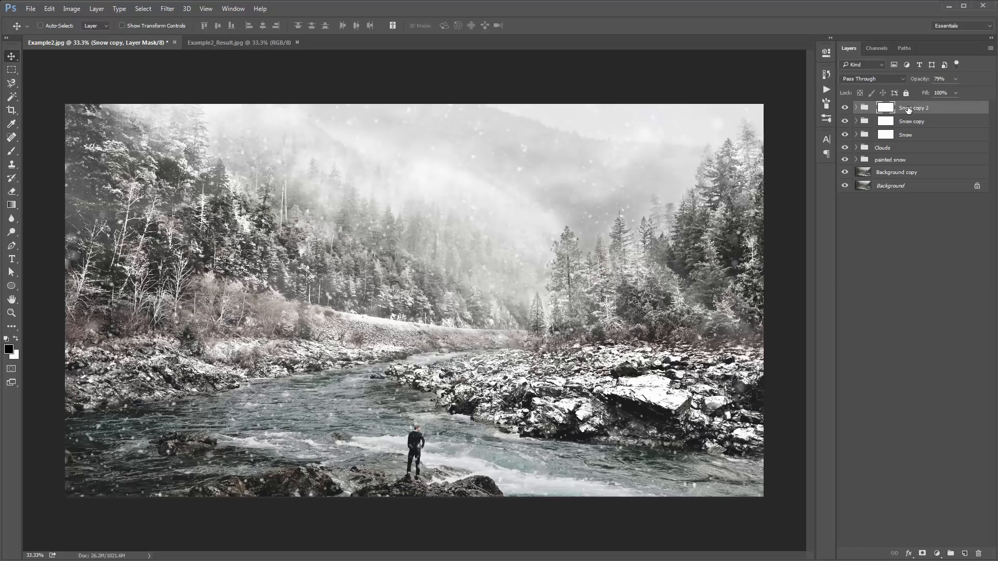
# Step: With Snow copy 2 selected, play the Create All Colors action from the Winter Actions set
pyautogui.click(826, 90)
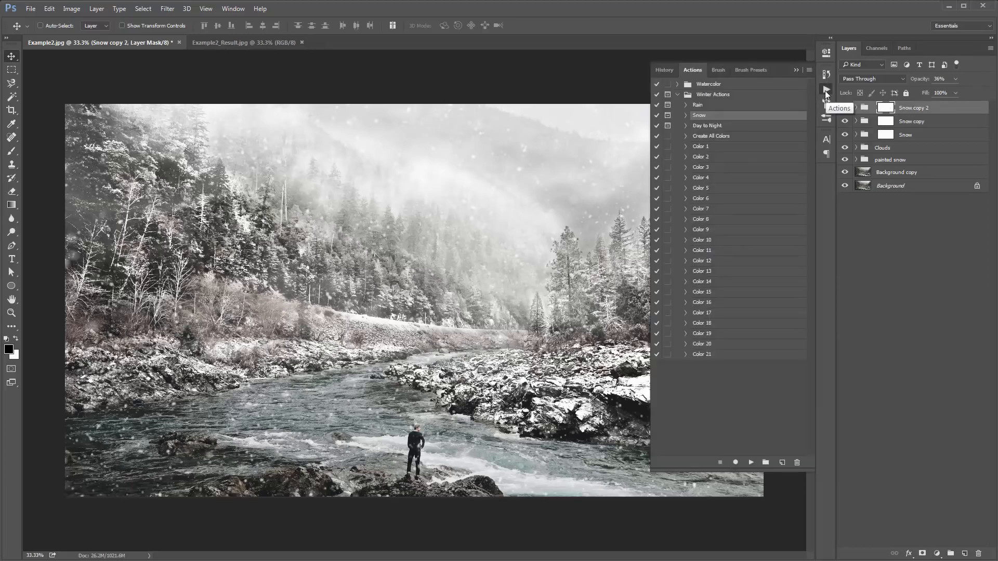
pyautogui.click(720, 137)
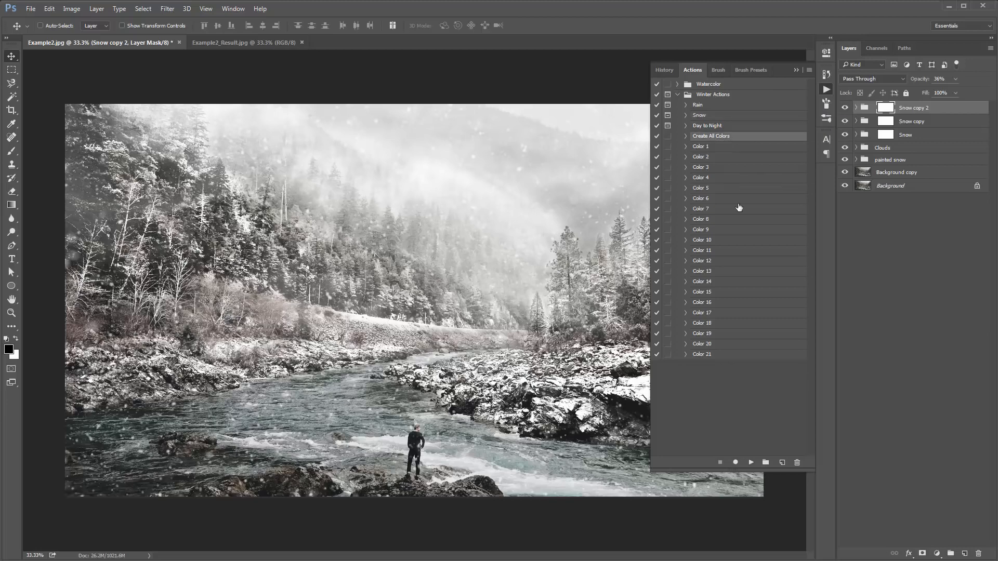
pyautogui.click(751, 463)
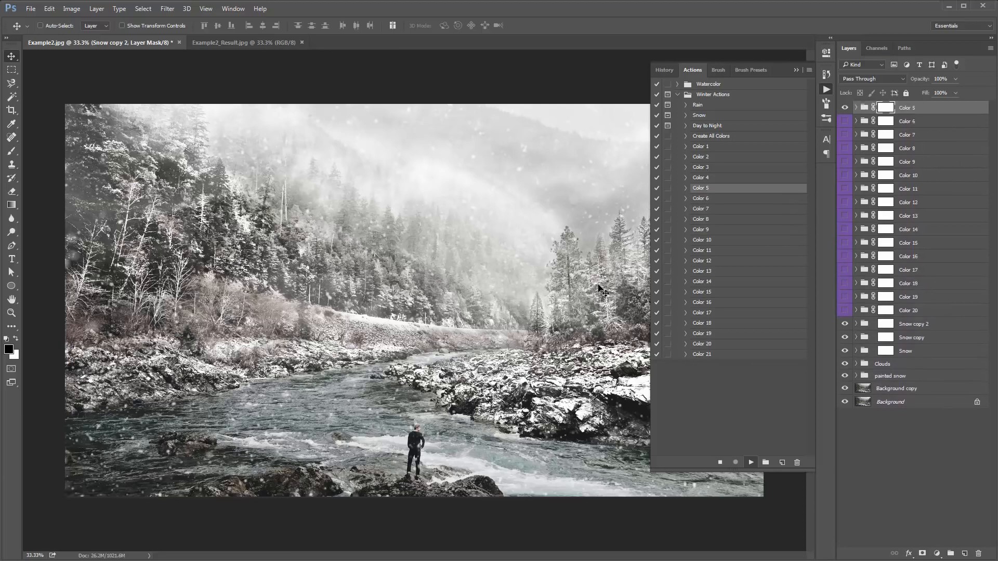
pyautogui.click(799, 70)
# Step: Preview color options such as Color 1, Color 20 and Color 10 by toggling the visibility of their groups
pyautogui.click(844, 109)
pyautogui.click(845, 108)
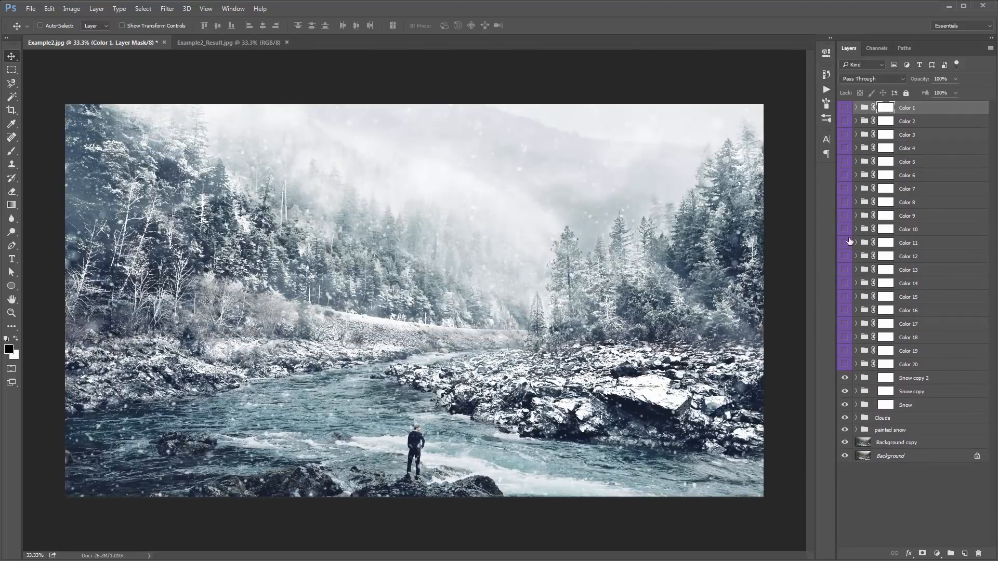
pyautogui.click(844, 365)
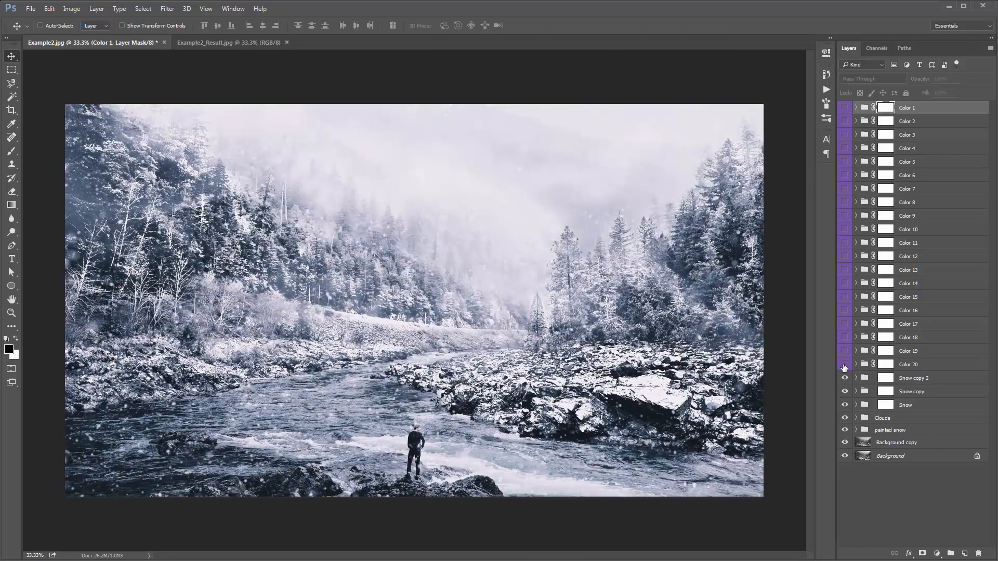
pyautogui.click(844, 230)
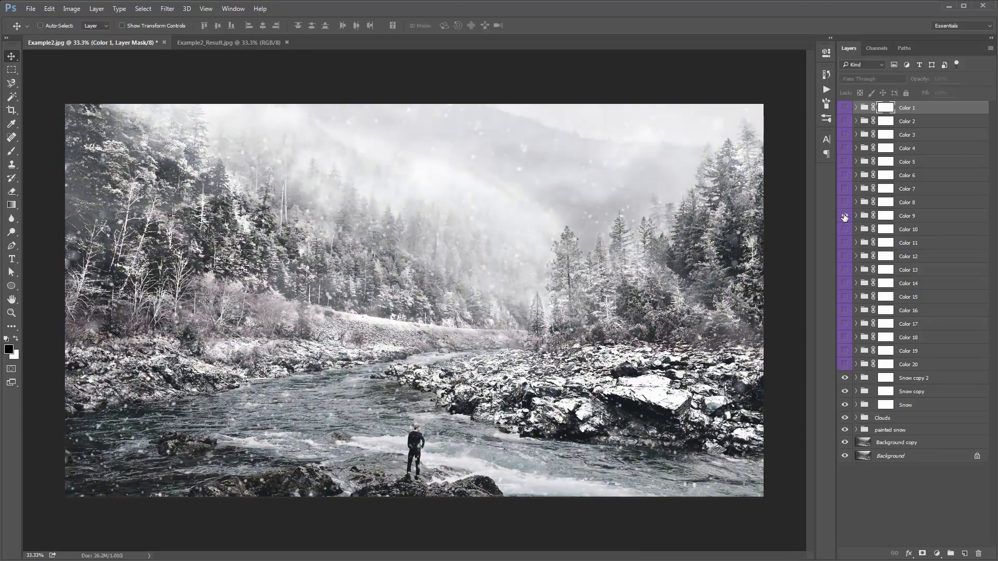
# Step: Show the Color 9 and Color 1 groups together and set Color 1's opacity to 29%
pyautogui.click(844, 216)
pyautogui.click(924, 215)
pyautogui.click(845, 108)
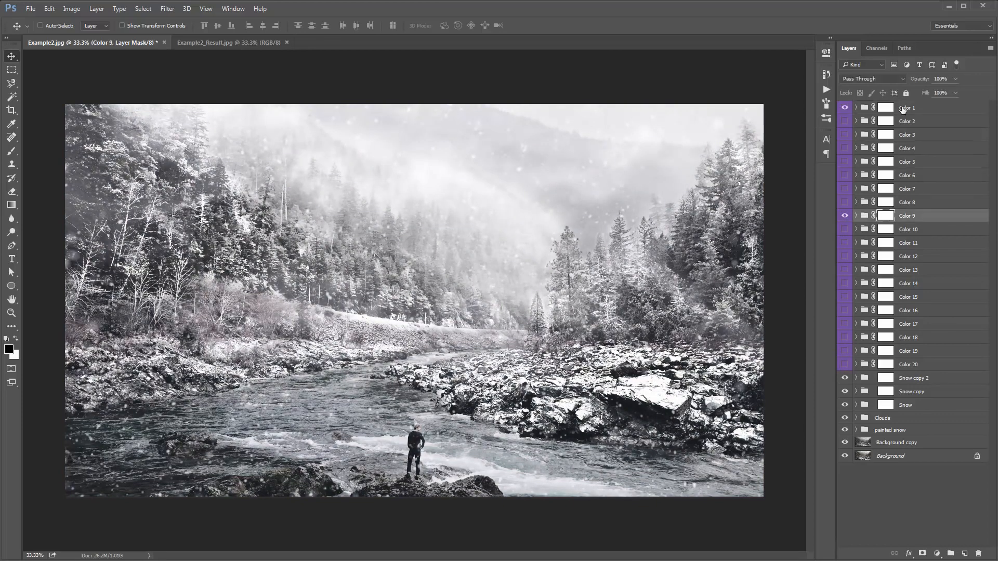
pyautogui.click(904, 108)
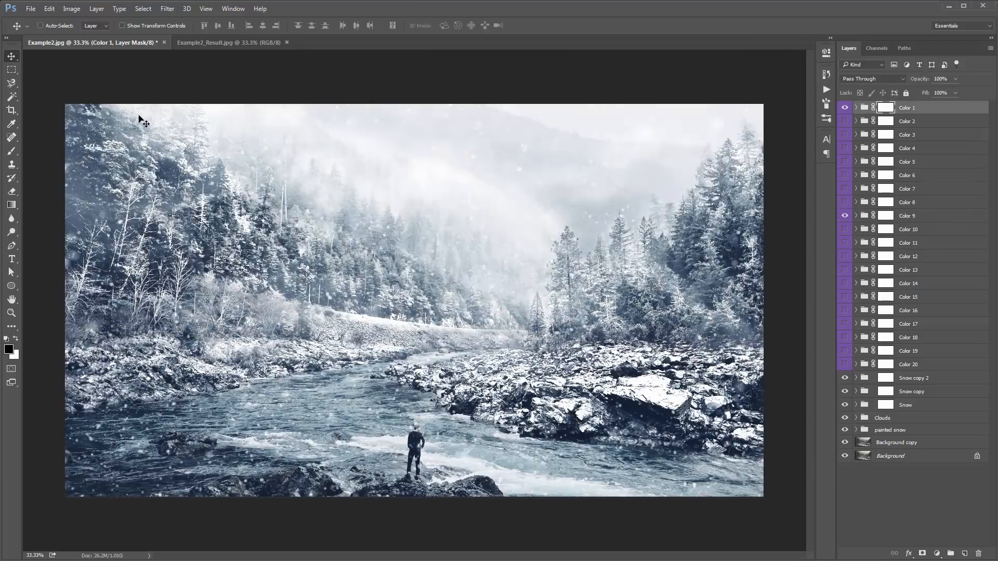
pyautogui.moveTo(923, 80); pyautogui.dragTo(129, 110)
# Step: Preview Color 2, Color 3 and Color 4 in turn by toggling the visibility of their groups
pyautogui.click(846, 123)
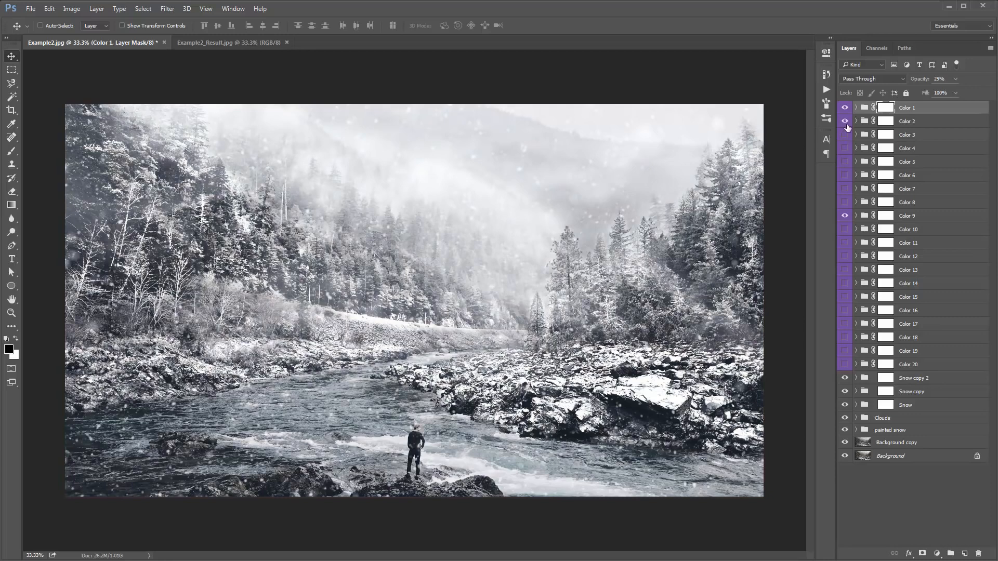
pyautogui.click(846, 123)
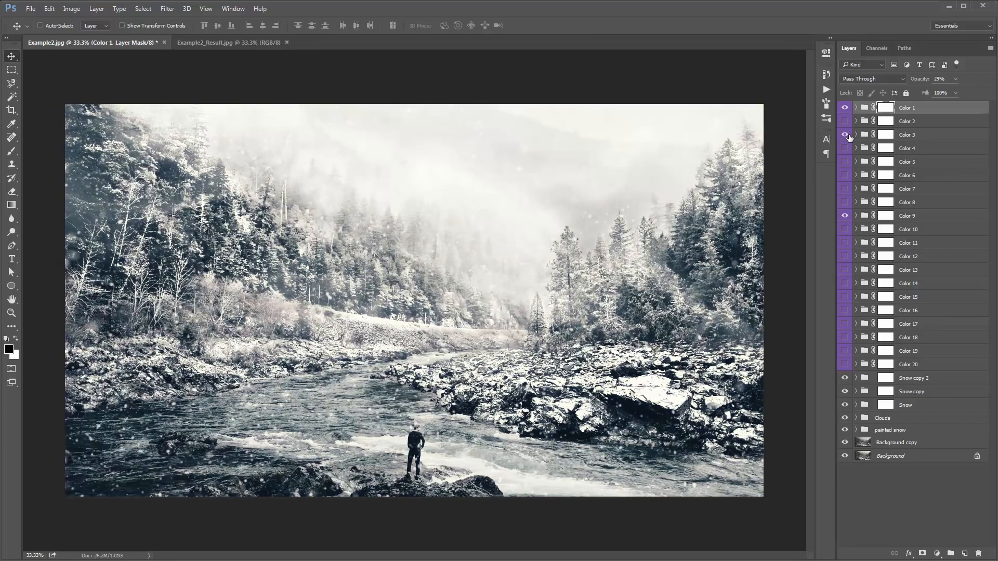
pyautogui.click(847, 136)
pyautogui.click(846, 149)
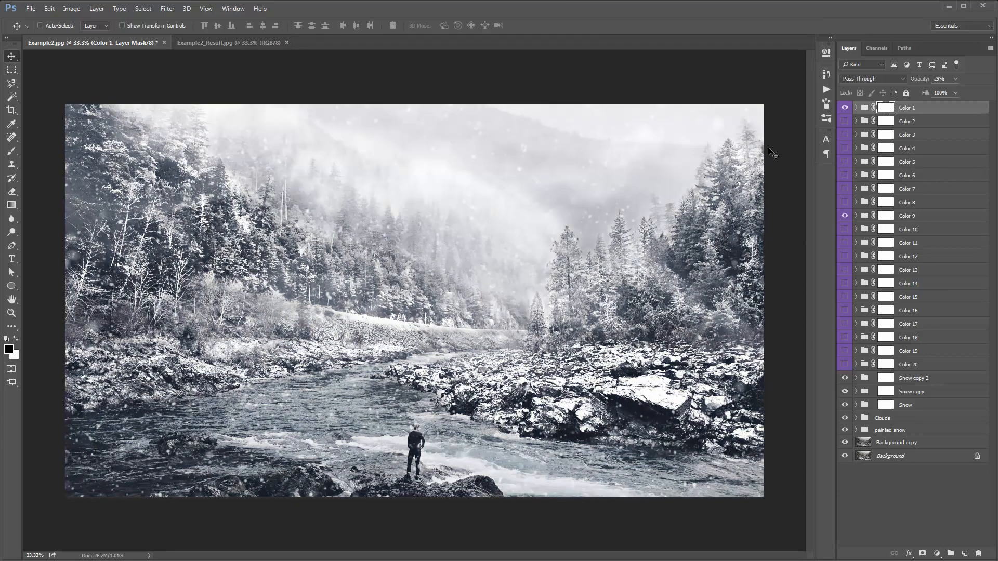
# Step: Delete all the color groups except Color 1 and Color 9
pyautogui.keyDown('shift'); pyautogui.click(924, 365); pyautogui.keyUp('shift')
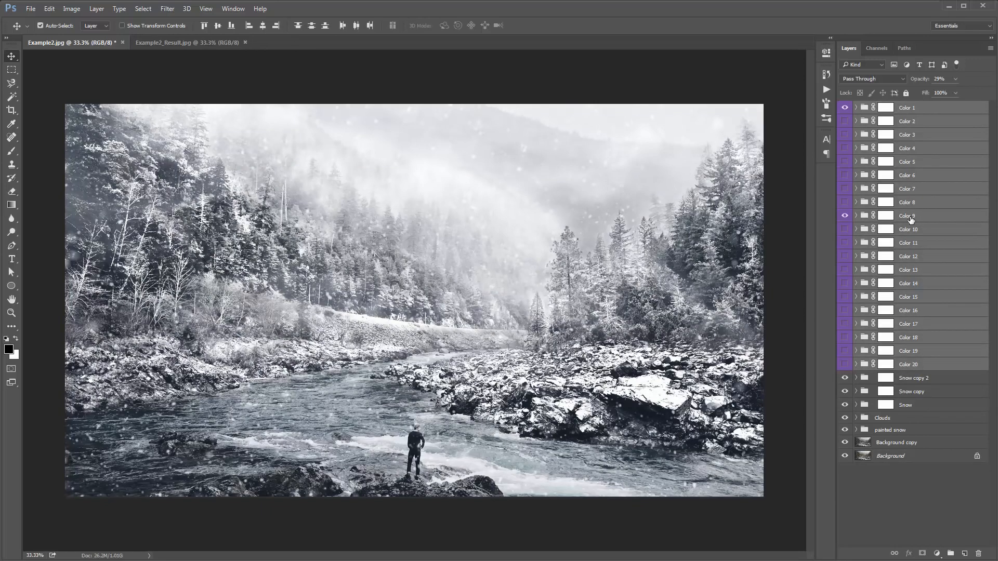
pyautogui.keyDown('ctrl'); pyautogui.click(911, 221); pyautogui.keyUp('ctrl')
pyautogui.keyDown('ctrl'); pyautogui.click(907, 109); pyautogui.keyUp('ctrl')
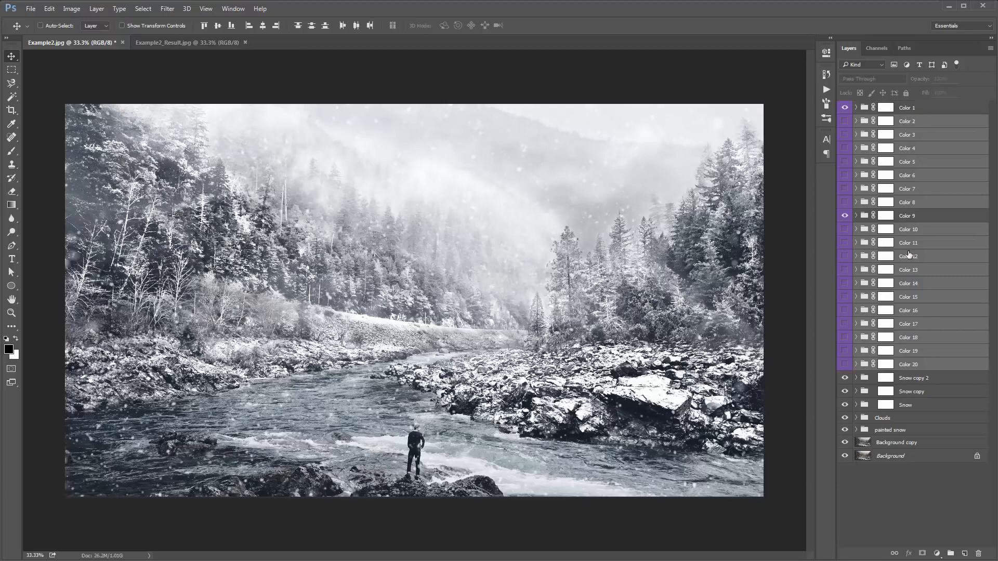
pyautogui.press('Delete')
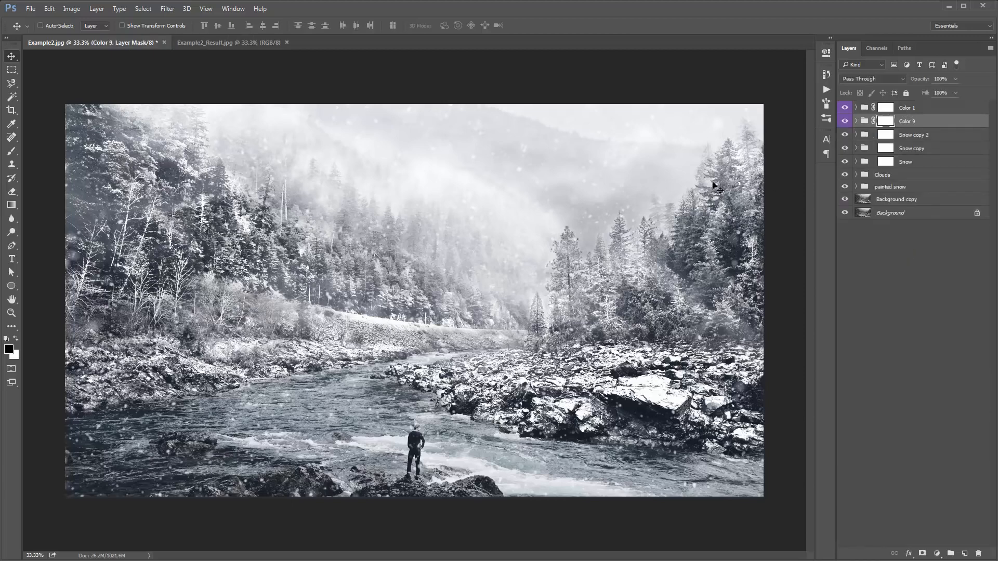
# Step: Group everything above the Background layer and toggle the group's visibility to compare before and after
pyautogui.click(914, 109)
pyautogui.keyDown('shift'); pyautogui.click(921, 200); pyautogui.keyUp('shift')
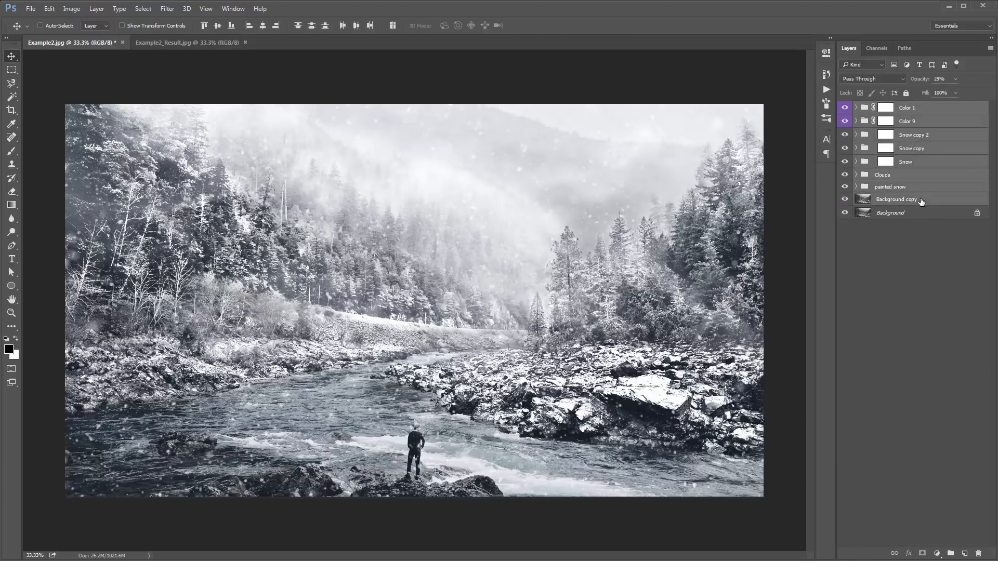
pyautogui.hotkey('ctrl', 'g')
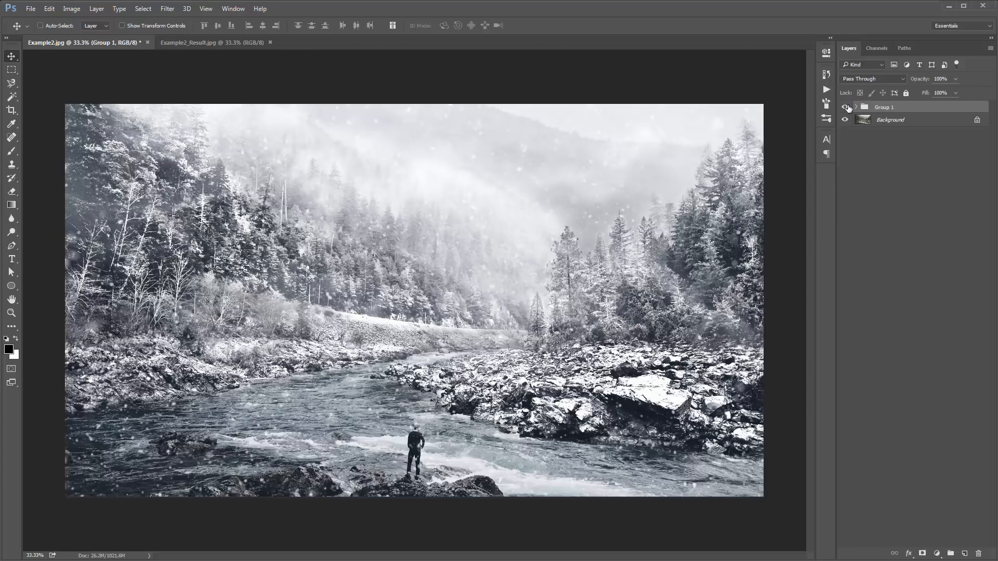
pyautogui.click(845, 108)
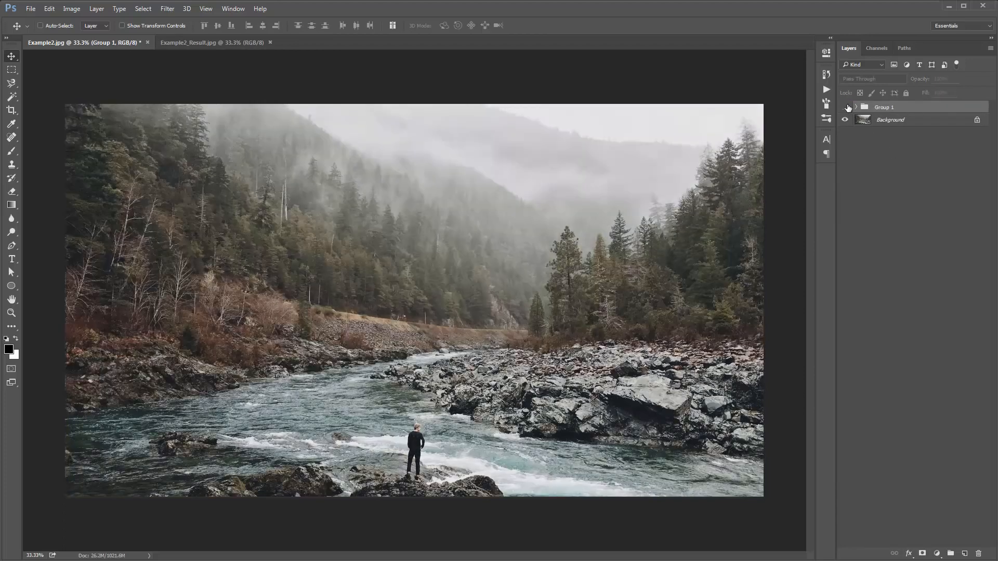
pyautogui.click(846, 107)
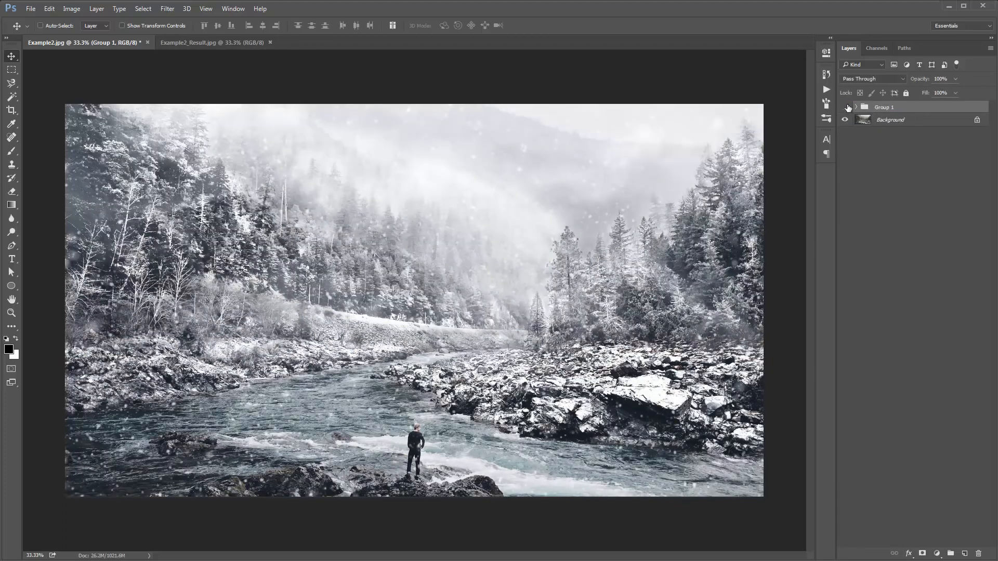
# Step: Compare the grouped edits with the original, remove the group while keeping its contents, and select the Color 1 group
pyautogui.click(846, 107)
pyautogui.click(846, 107)
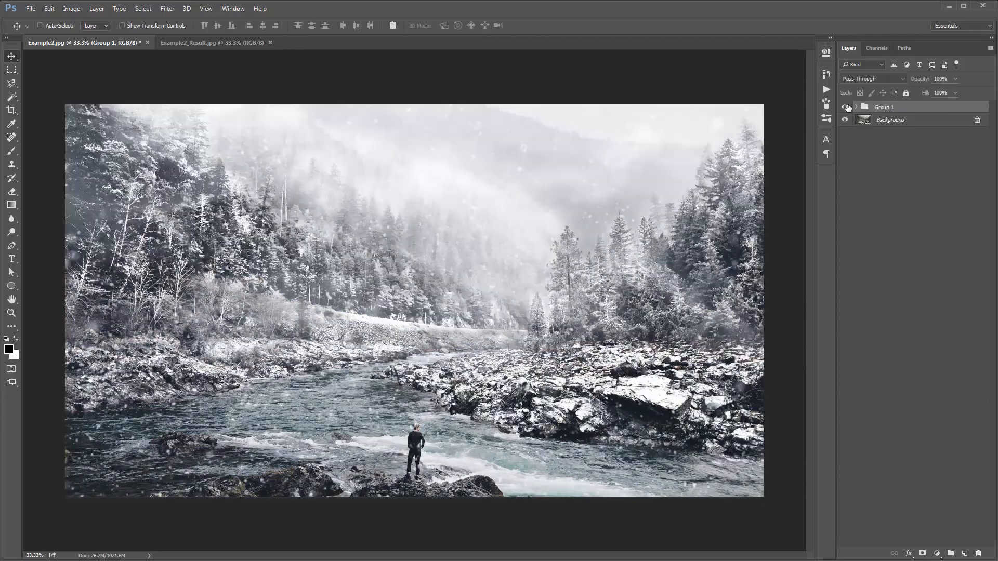
pyautogui.rightClick(894, 108)
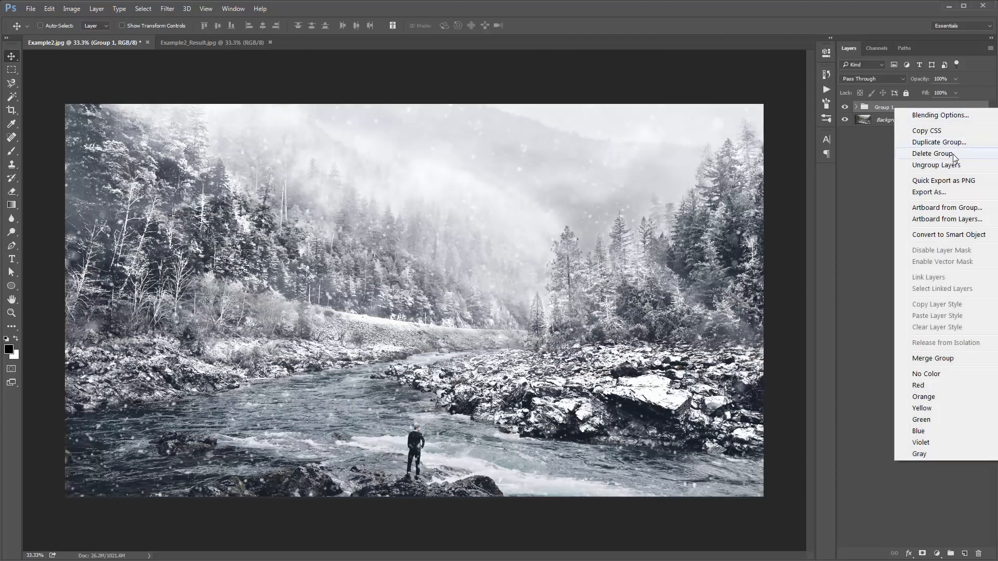
pyautogui.click(953, 154)
pyautogui.click(322, 162)
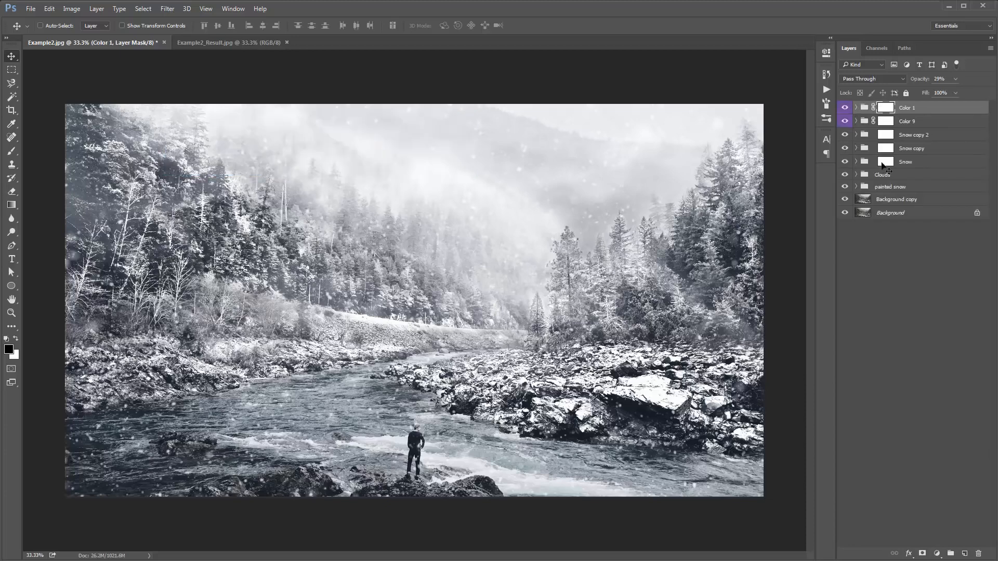
pyautogui.click(926, 110)
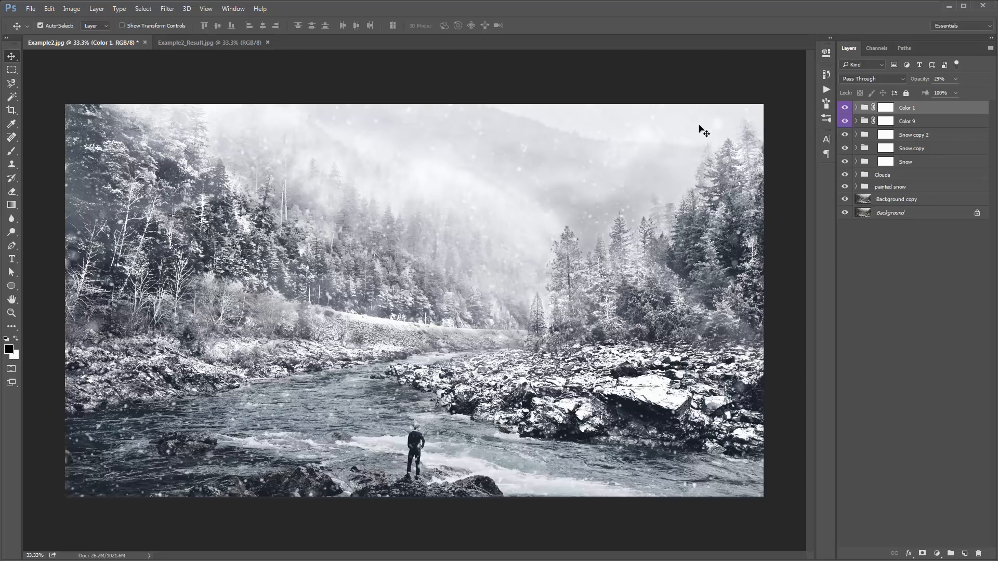
# Step: Stamp all visible layers into a new layer and set Clarity +21, Highlights -19 and Temperature -5 in the Camera Raw Filter
pyautogui.hotkey('ctrl', 'shift', 'alt', 'e')
pyautogui.click(164, 9)
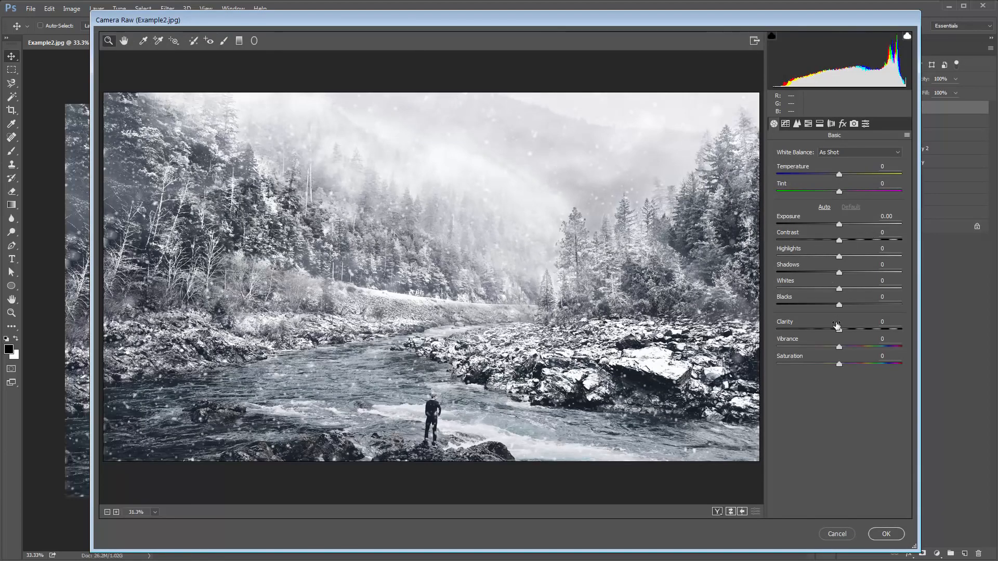
pyautogui.moveTo(840, 329); pyautogui.dragTo(853, 329)
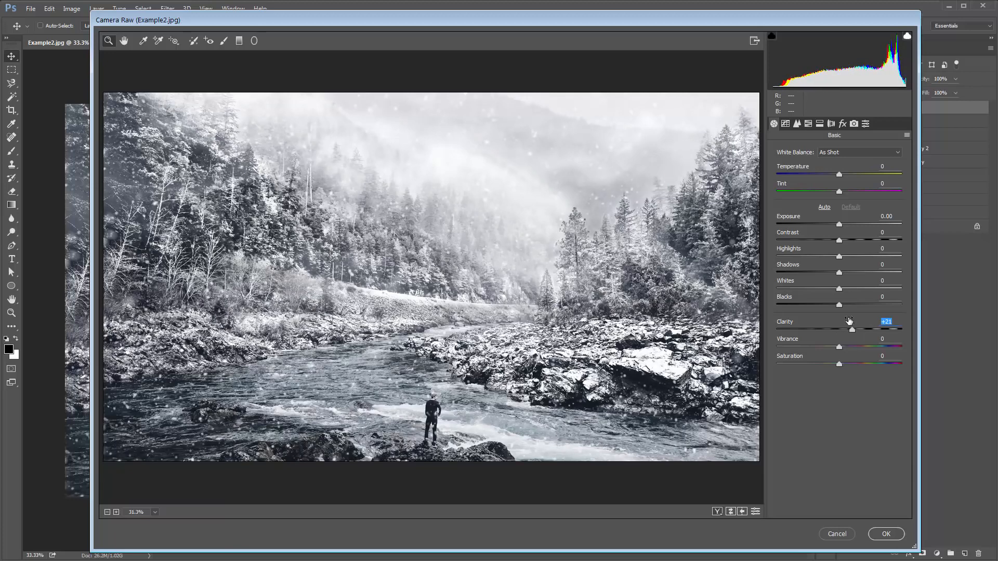
pyautogui.moveTo(838, 224); pyautogui.dragTo(841, 225)
pyautogui.moveTo(840, 289); pyautogui.dragTo(830, 262)
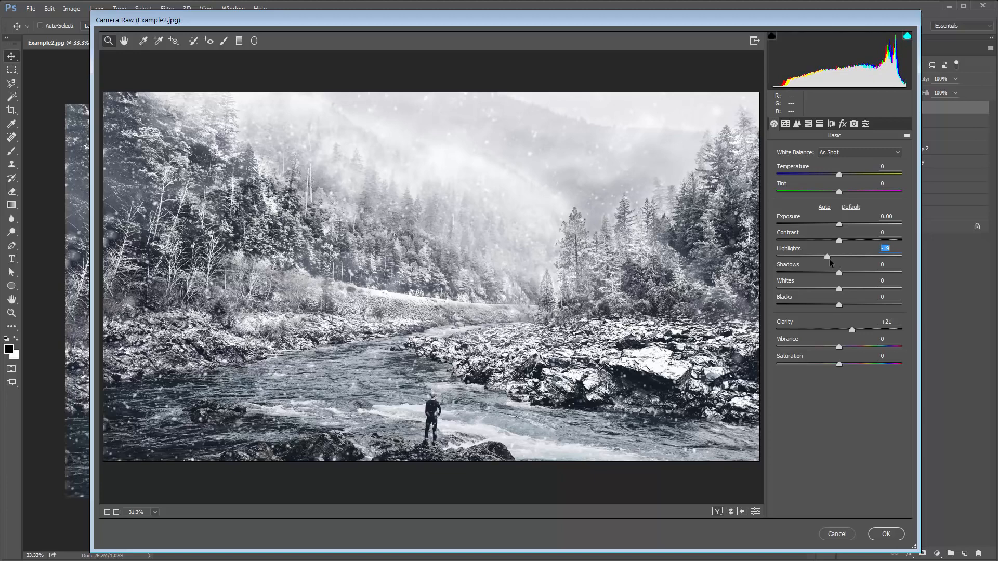
pyautogui.moveTo(838, 174); pyautogui.dragTo(836, 175)
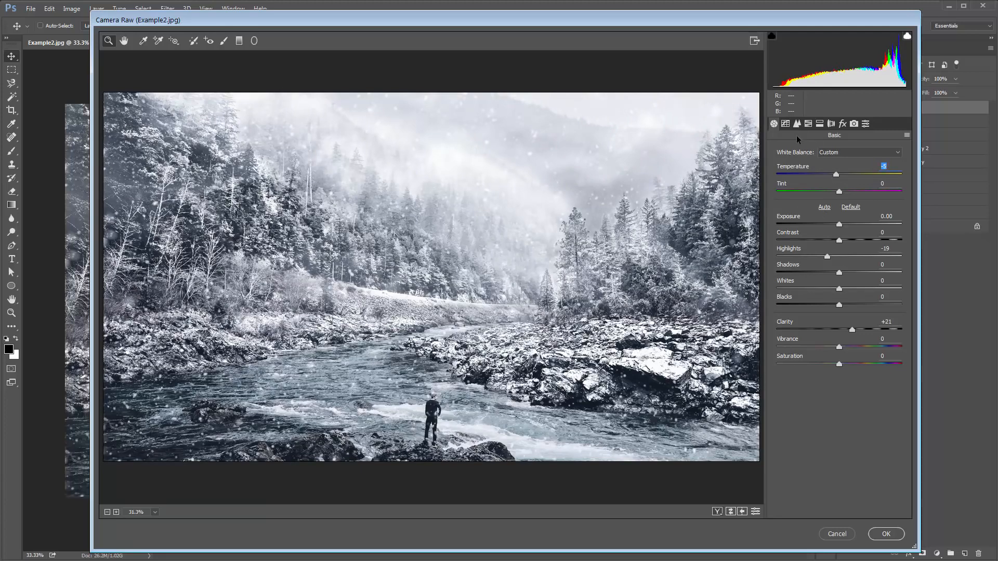
# Step: Set the parametric tone curve to Highlights -25, Lights -3, Darks -10 and Shadows +42, and set Dehaze to -2 without vignetting
pyautogui.click(786, 125)
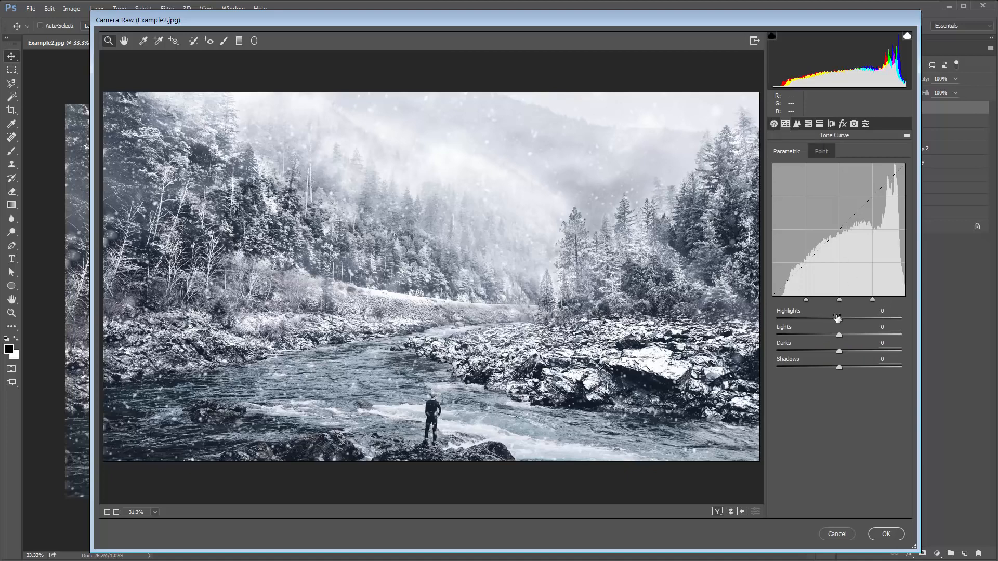
pyautogui.moveTo(839, 318); pyautogui.dragTo(867, 367)
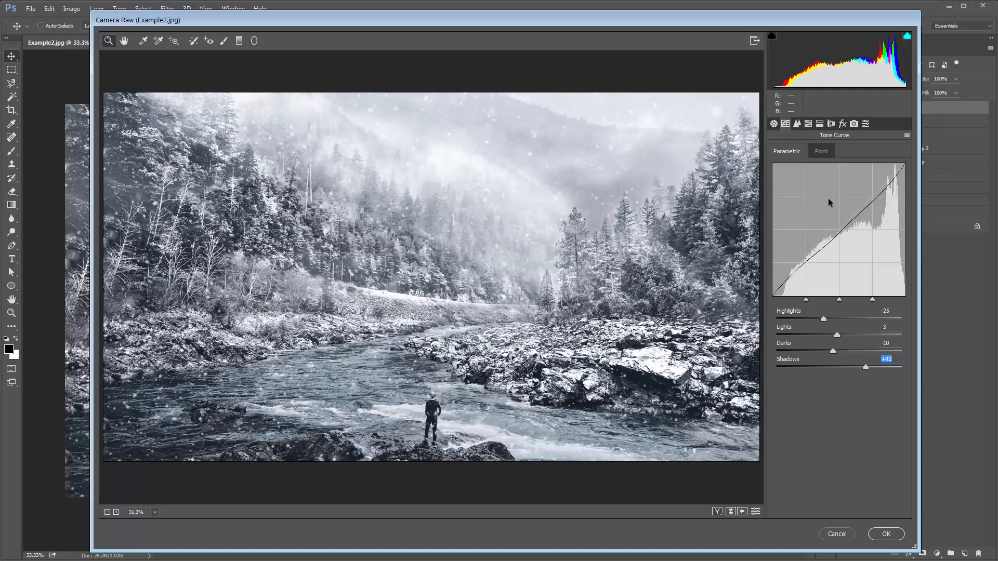
pyautogui.click(842, 124)
pyautogui.moveTo(839, 168); pyautogui.dragTo(838, 172)
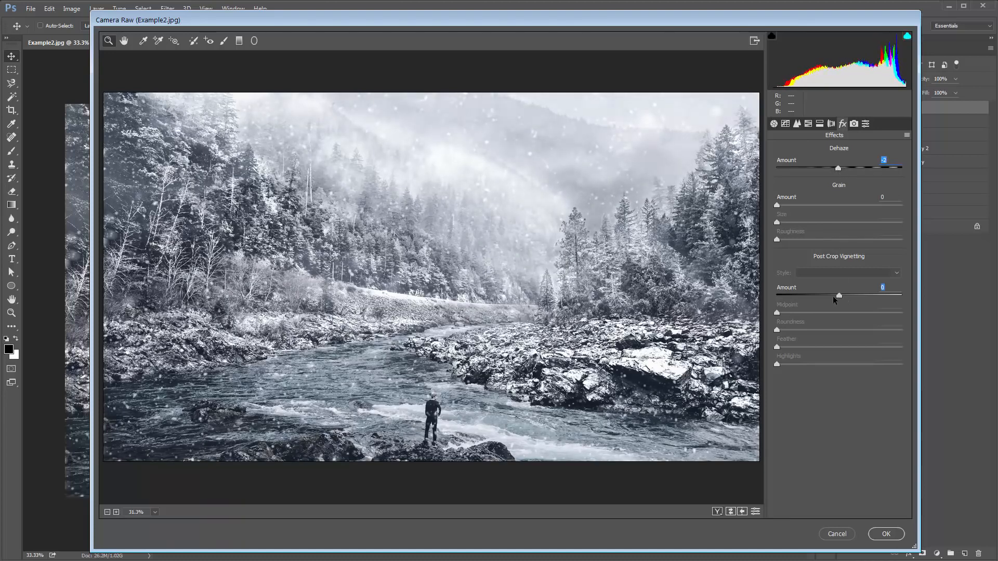
pyautogui.moveTo(833, 295); pyautogui.dragTo(838, 299)
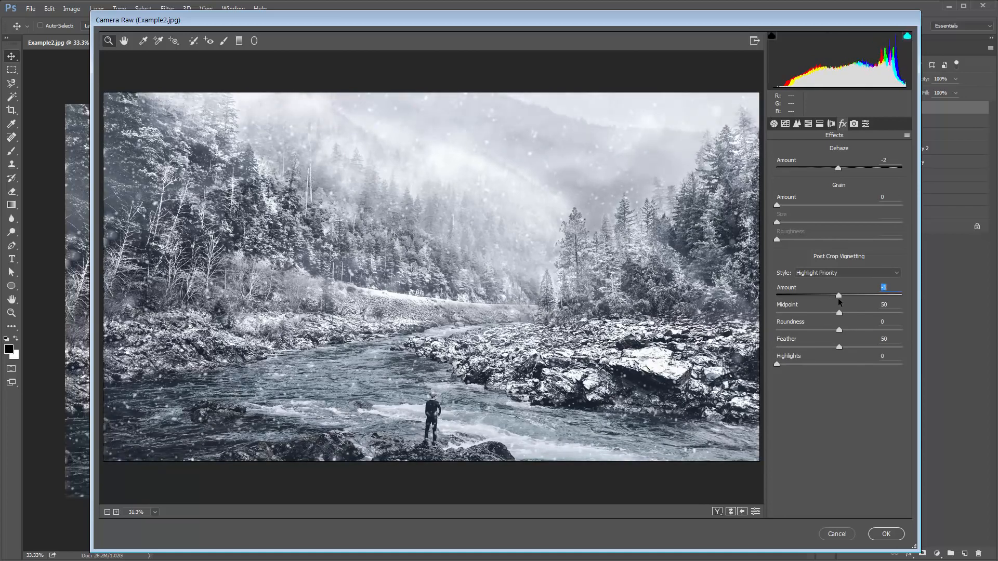
pyautogui.doubleClick(838, 295)
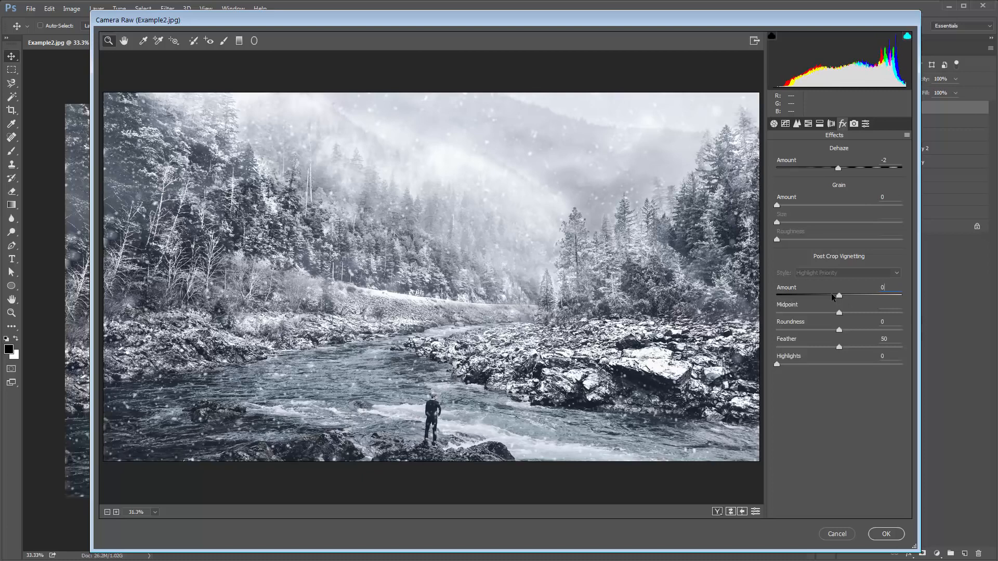
pyautogui.click(774, 124)
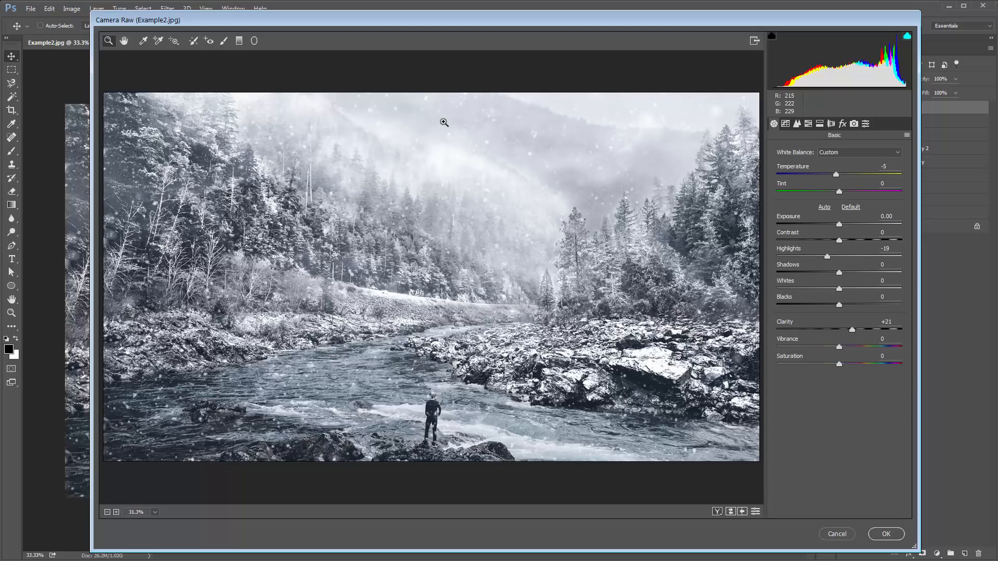
# Step: Add a large radial filter around the river bend and the man, and reset its Temperature, Exposure, Contrast, Highlights, Clarity and Dehaze to 0
pyautogui.click(254, 41)
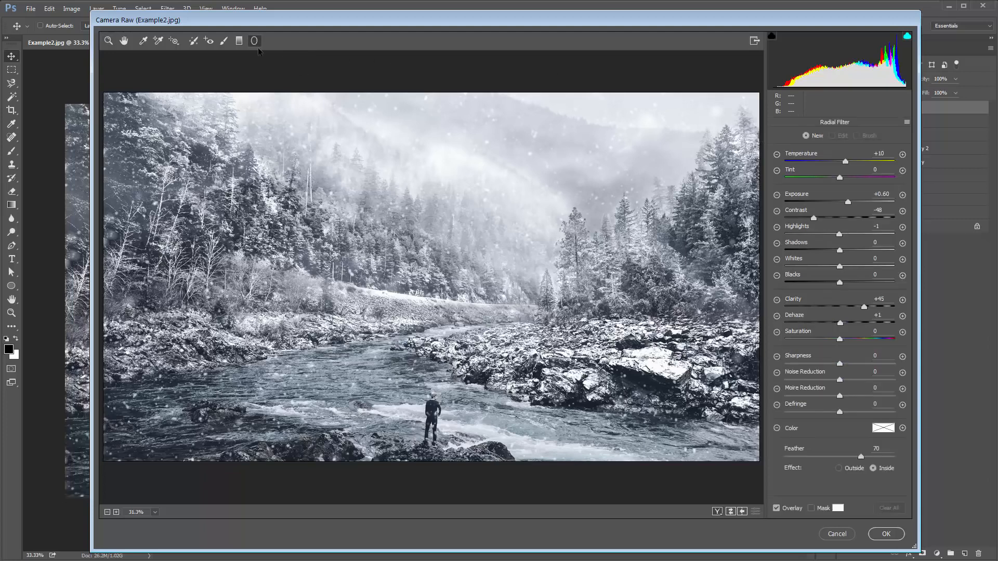
pyautogui.moveTo(435, 318); pyautogui.dragTo(588, 446)
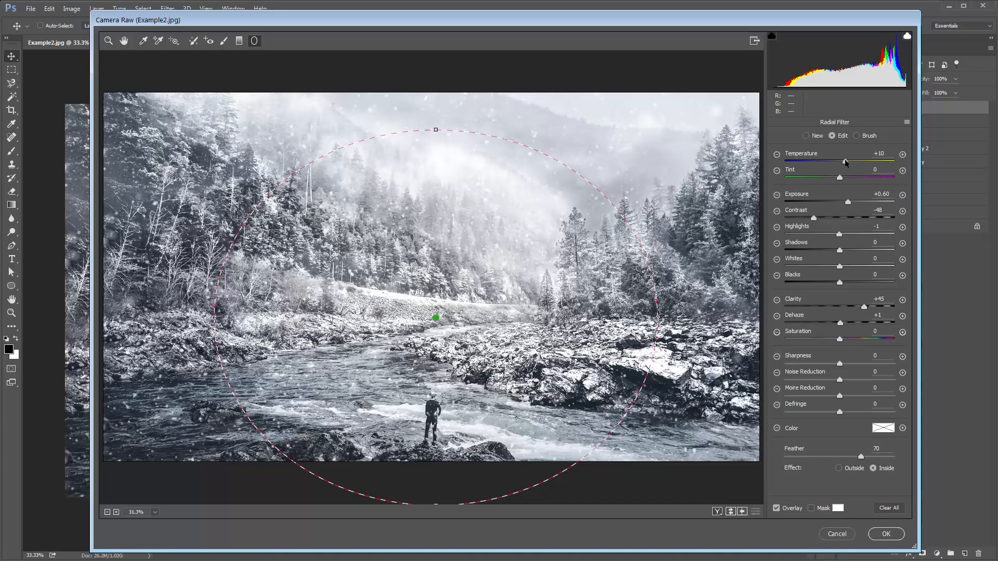
pyautogui.click(876, 152)
pyautogui.doubleClick(845, 157)
pyautogui.press('Tab')
pyautogui.write('0')
pyautogui.press('Tab')
pyautogui.write('0')
pyautogui.press('Tab')
pyautogui.write('0')
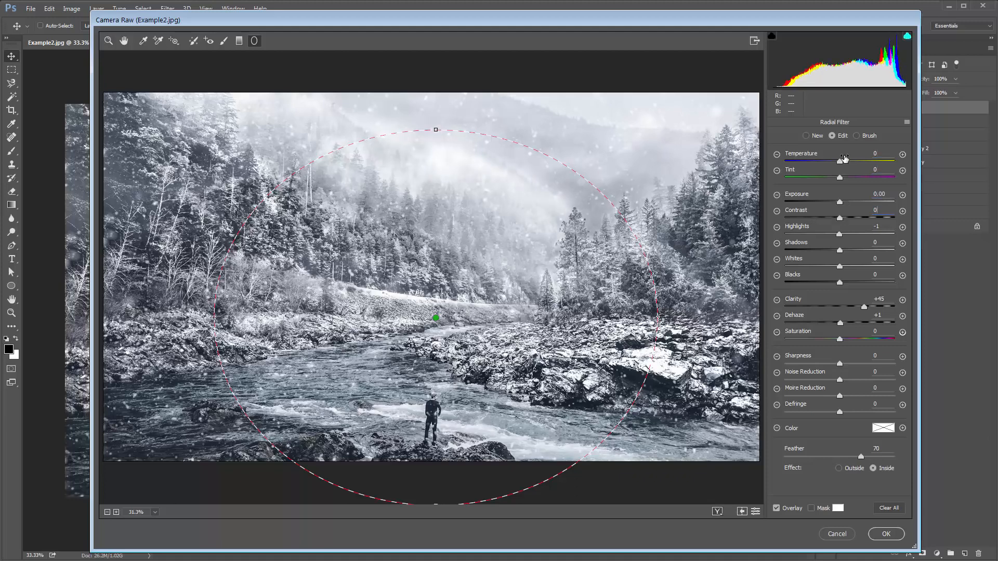
pyautogui.press('Tab')
pyautogui.press('Tab')
pyautogui.press('Tab')
pyautogui.press('Tab')
pyautogui.write('0')
pyautogui.press('Tab')
pyautogui.write('0')
pyautogui.press('Tab')
pyautogui.press('Tab')
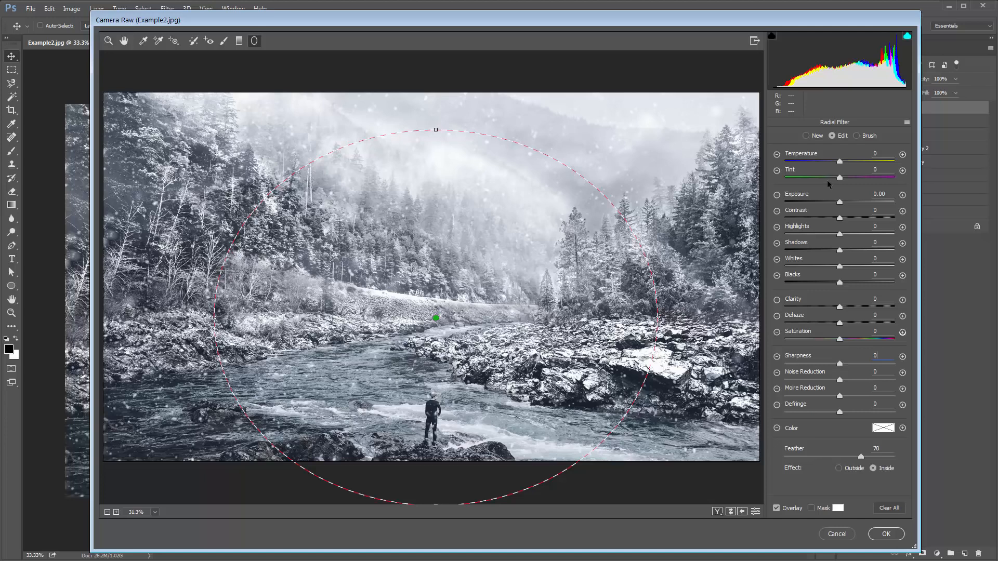
# Step: Darken the area outside the radial filter with Exposure -0.85, and shift the ellipse slightly down
pyautogui.moveTo(839, 201); pyautogui.dragTo(807, 203)
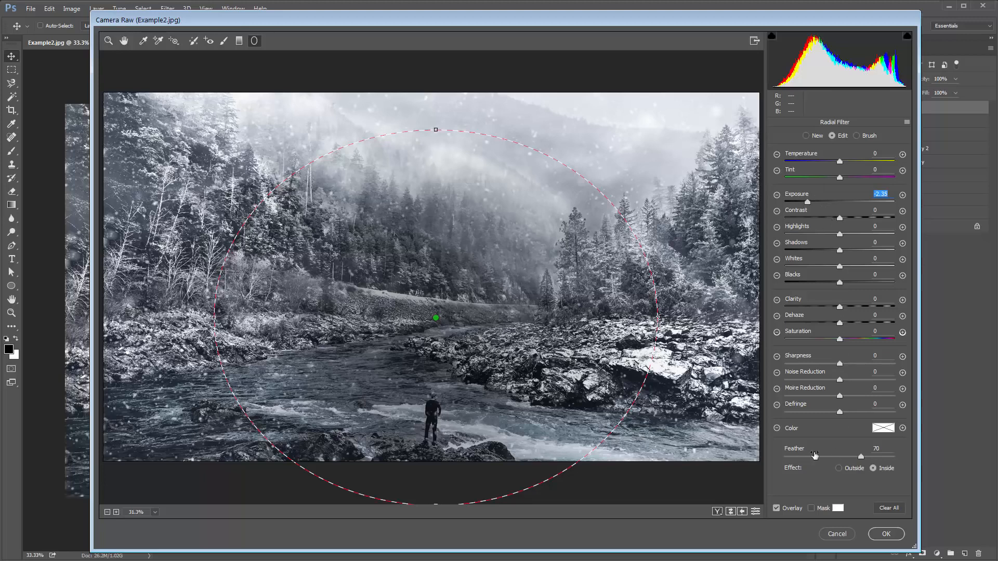
pyautogui.click(839, 468)
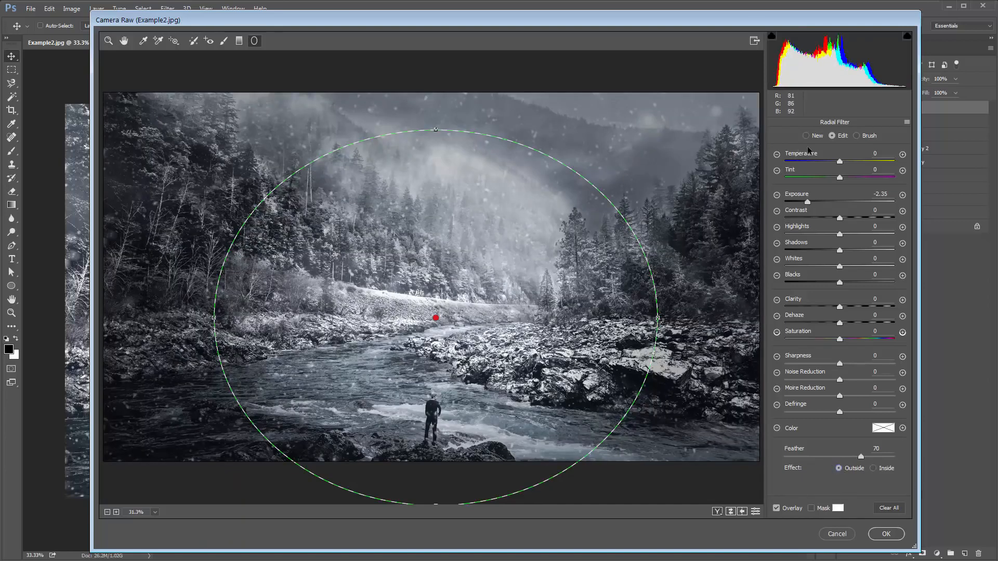
pyautogui.moveTo(814, 202); pyautogui.dragTo(829, 209)
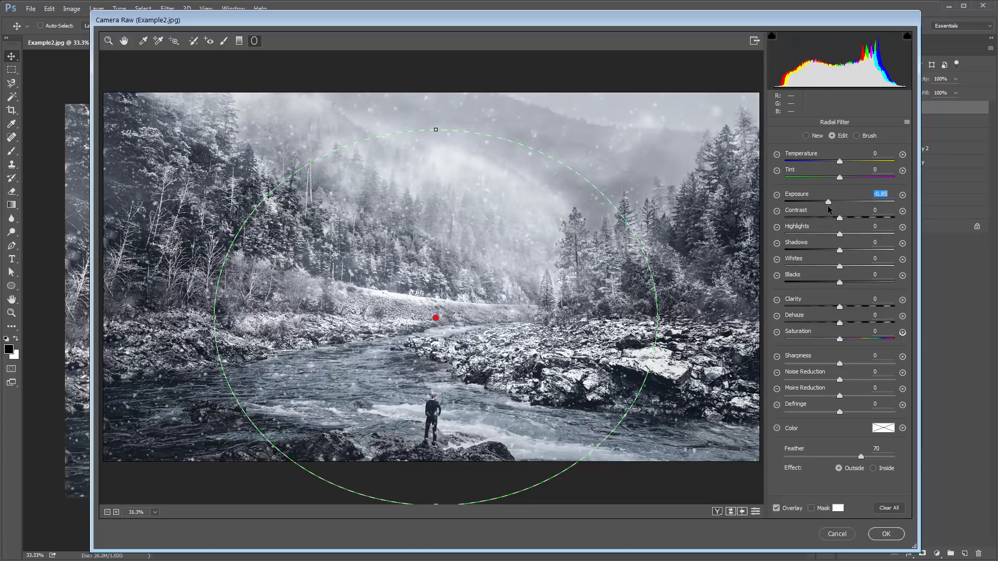
pyautogui.moveTo(435, 317)
pyautogui.mouseDown()
pyautogui.moveTo(435, 274)
pyautogui.moveTo(431, 337)
pyautogui.mouseUp()
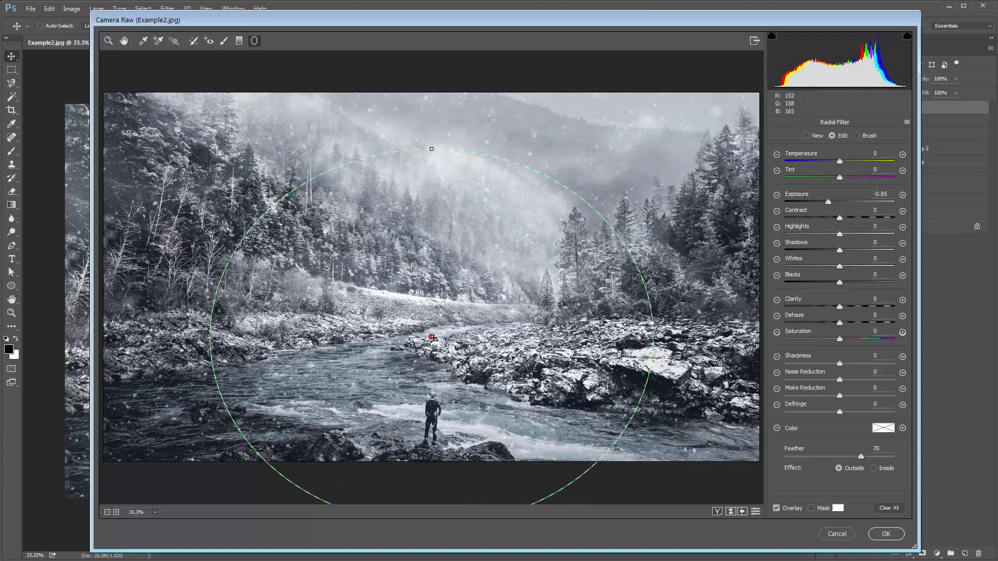
pyautogui.moveTo(433, 338); pyautogui.dragTo(432, 326)
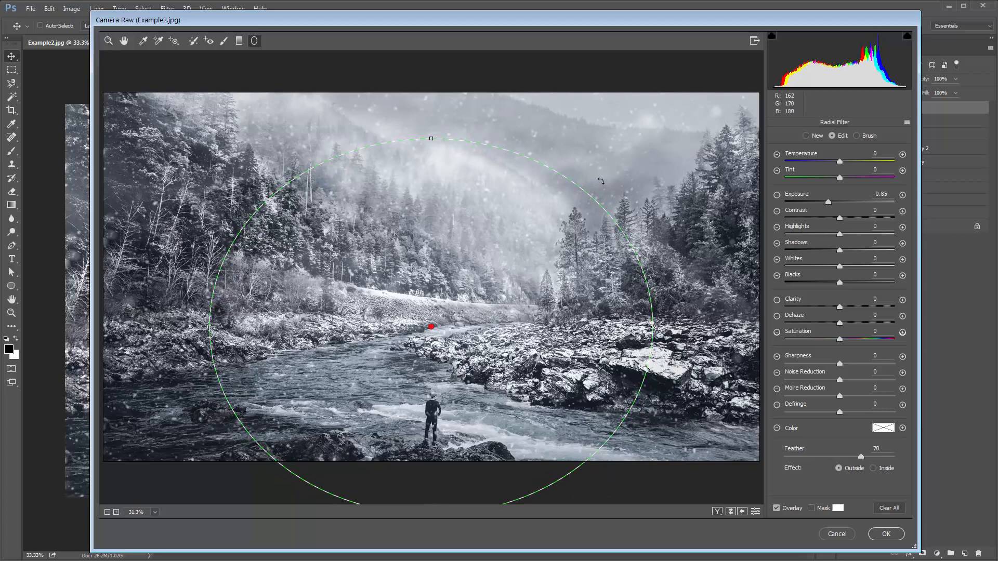
pyautogui.press('h')
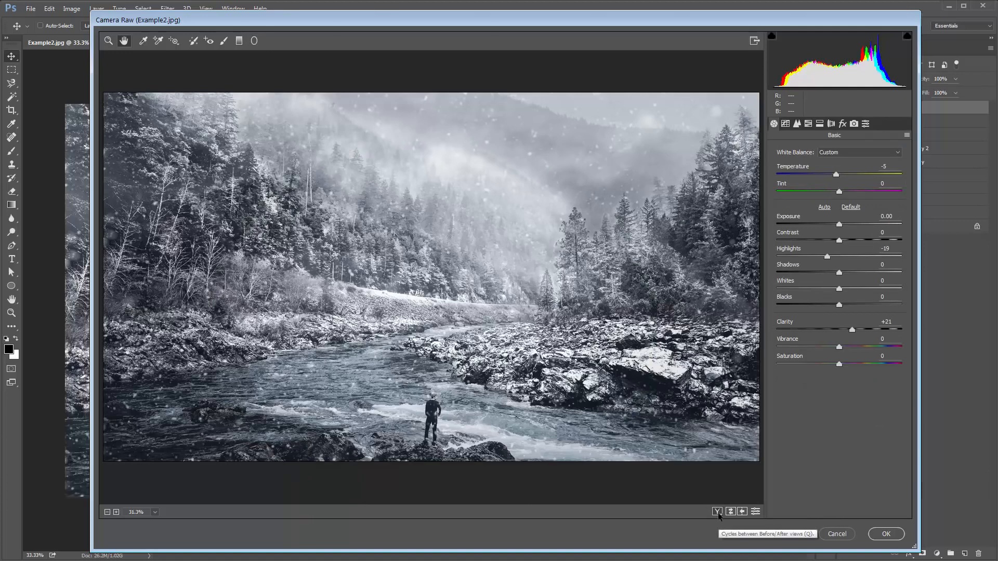
# Step: Cycle through the before/after comparison views and apply the Camera Raw adjustments
pyautogui.press('q')
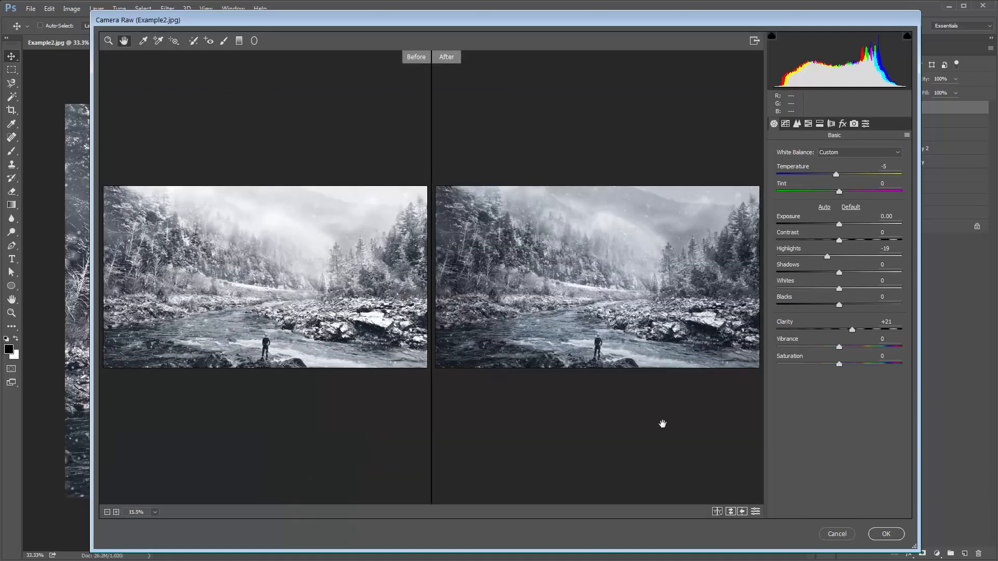
pyautogui.press('q')
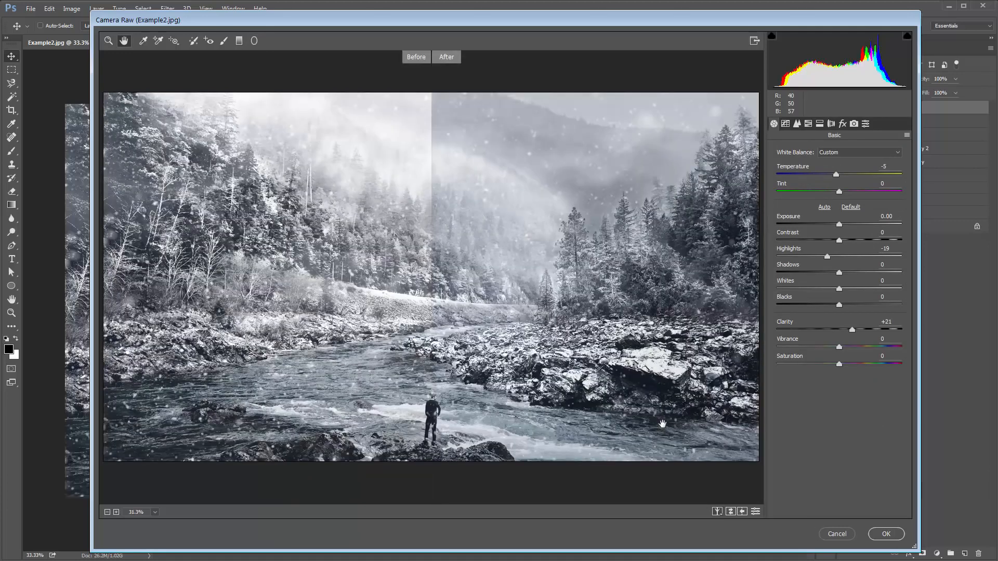
pyautogui.press('q')
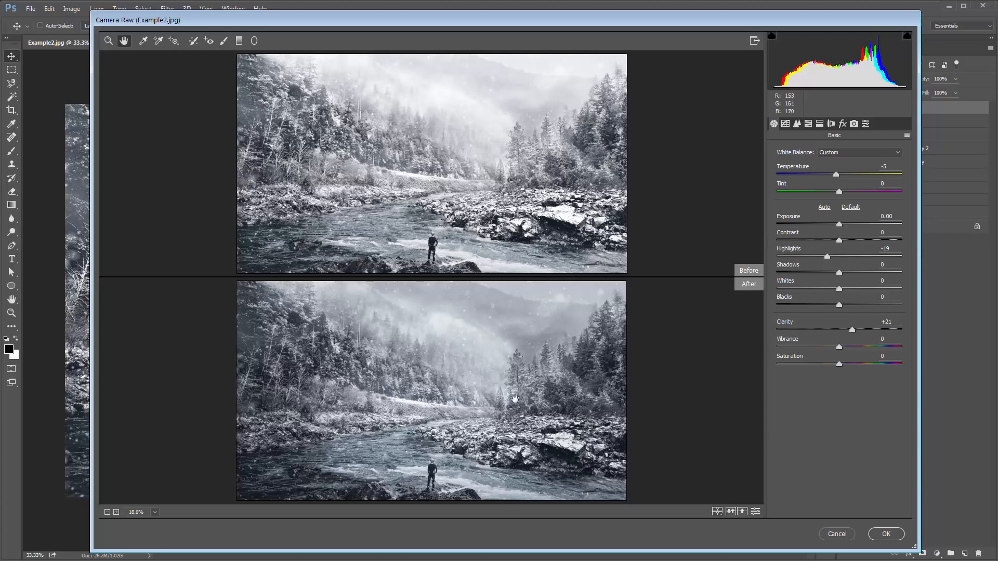
pyautogui.press('q')
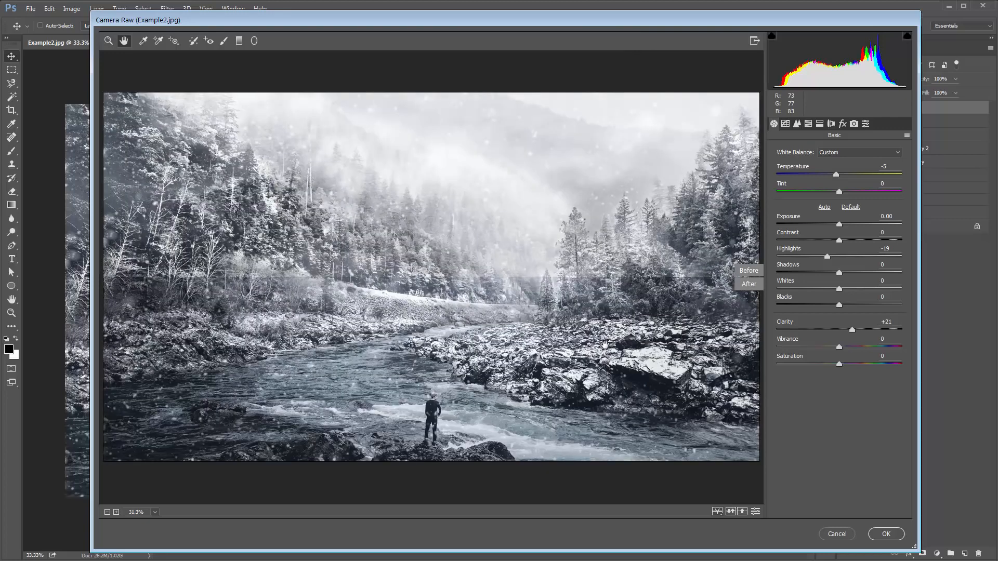
pyautogui.press('q')
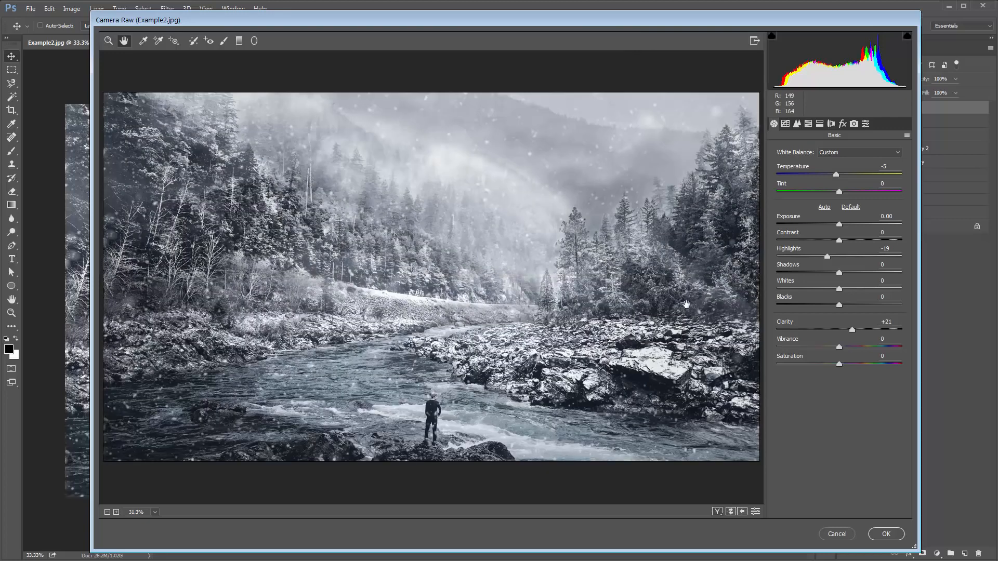
pyautogui.click(883, 533)
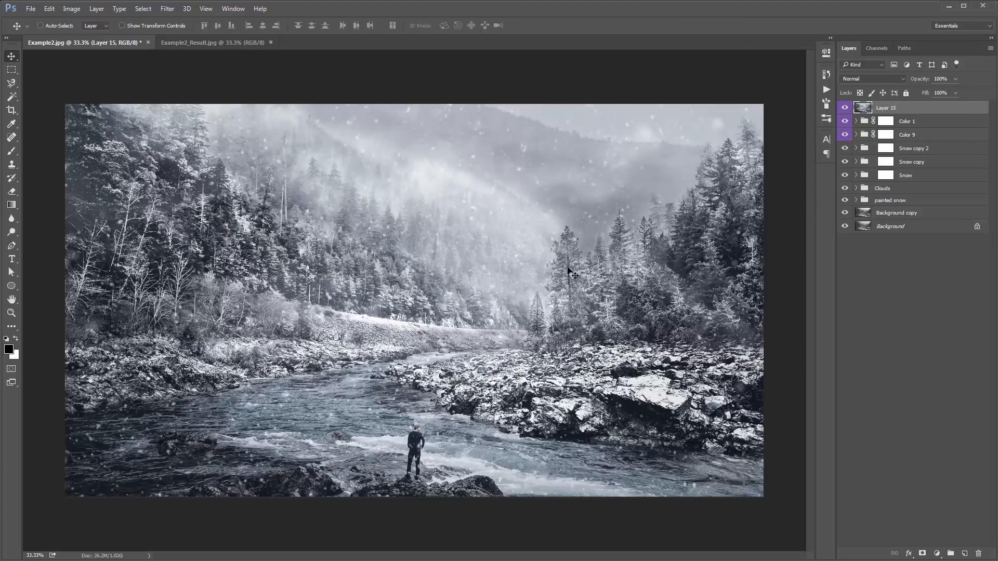
# Step: Step back before the merged layer, toggle the visibility of Rocks Right in the painted snow group, and restore the merged, filtered layer
pyautogui.hotkey('ctrl', 'z')
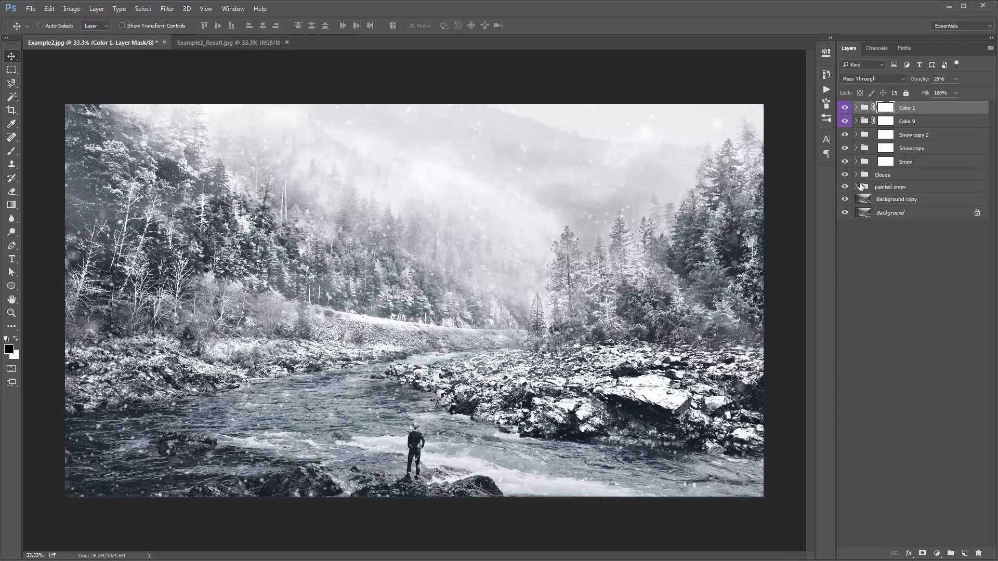
pyautogui.click(856, 187)
pyautogui.click(844, 294)
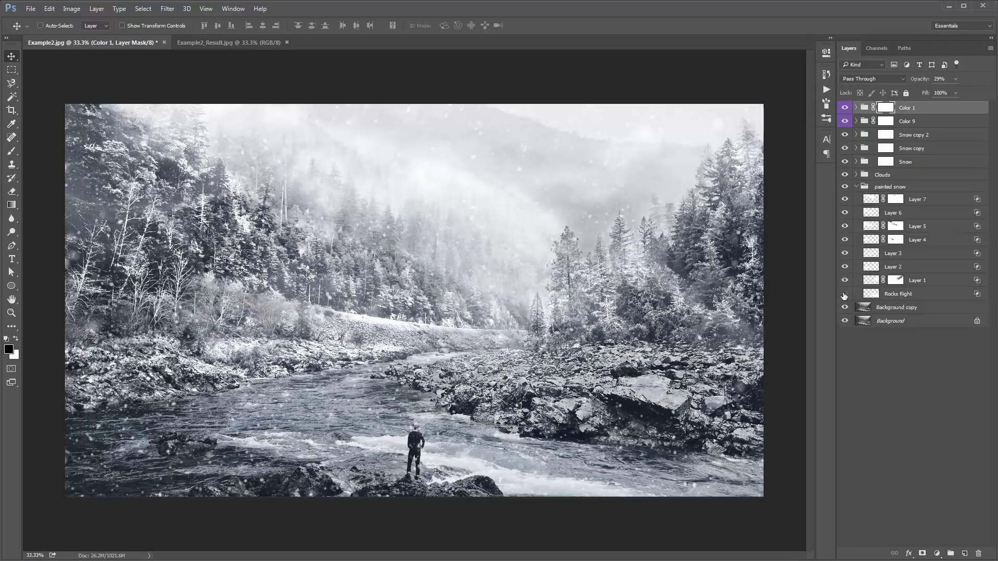
pyautogui.click(844, 294)
pyautogui.hotkey('ctrl', 'shift', 'z')
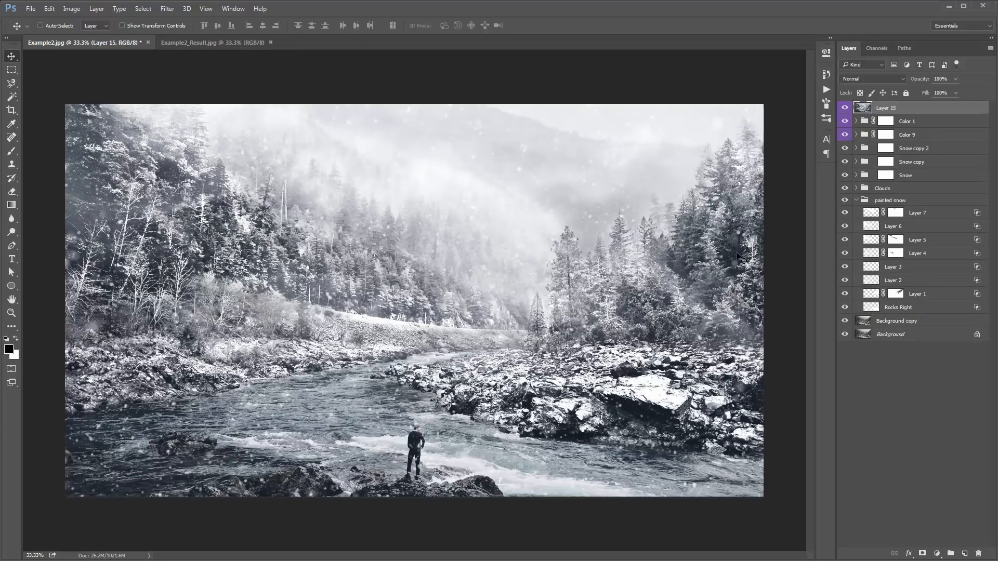
pyautogui.click(857, 200)
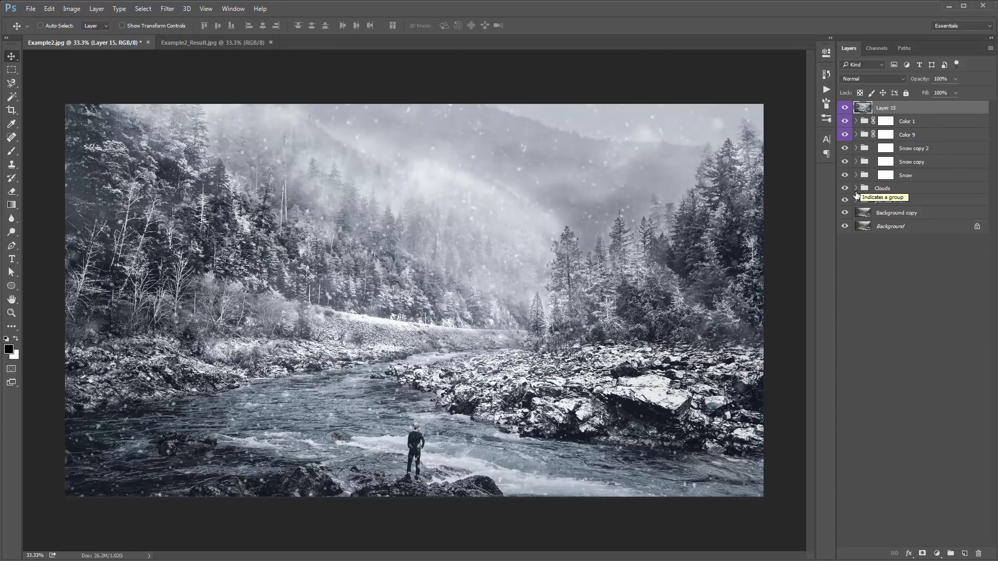
# Step: Move the Rocks Right layer out of the painted snow group to the top of the layer stack, above Layer 15
pyautogui.click(856, 200)
pyautogui.click(918, 308)
pyautogui.moveTo(918, 307); pyautogui.dragTo(899, 104)
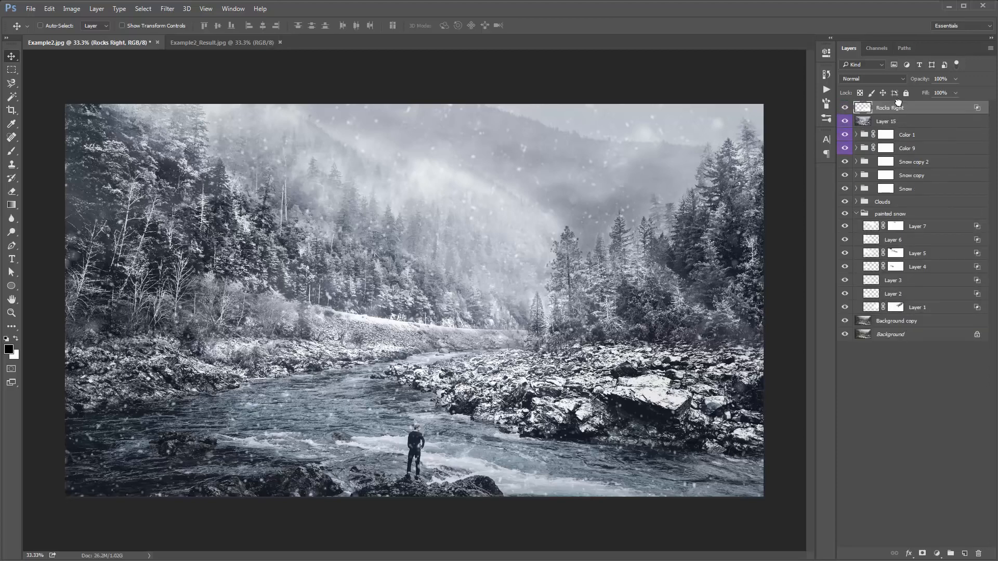
# Step: Collapse the painted snow group and set the Underlying Layer shadow split of Rocks Right's Blend If to 19/179
pyautogui.click(861, 214)
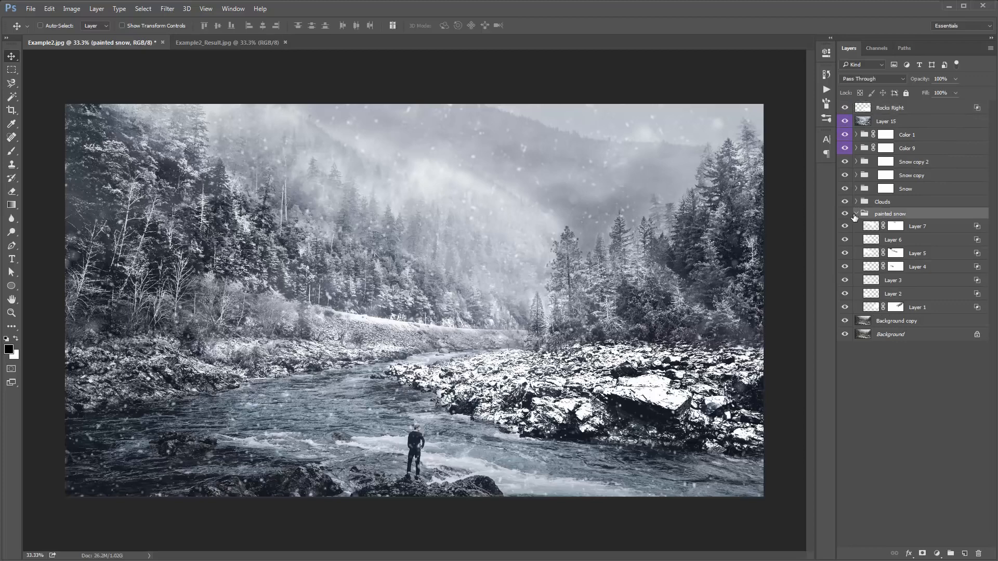
pyautogui.click(856, 213)
pyautogui.click(880, 111)
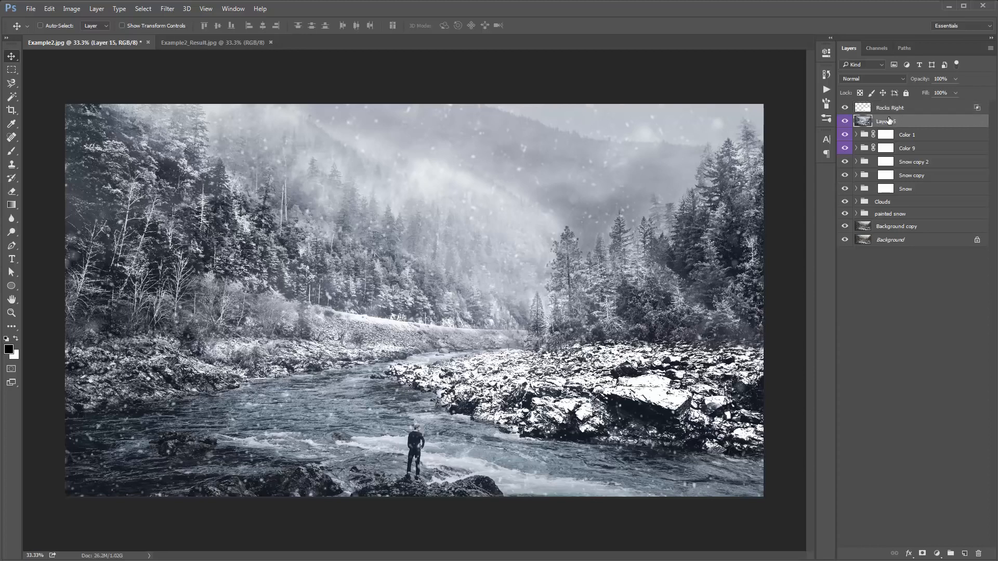
pyautogui.click(895, 109)
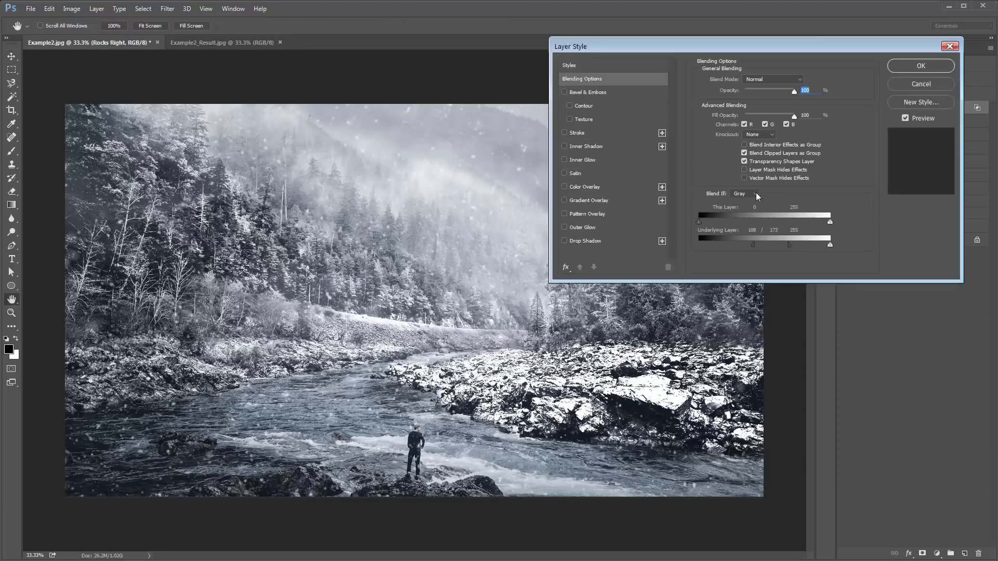
pyautogui.moveTo(756, 248); pyautogui.dragTo(702, 241)
pyautogui.moveTo(785, 242)
pyautogui.mouseDown()
pyautogui.moveTo(741, 239)
pyautogui.moveTo(813, 247)
pyautogui.moveTo(791, 242)
pyautogui.mouseUp()
pyautogui.moveTo(706, 242); pyautogui.dragTo(710, 243)
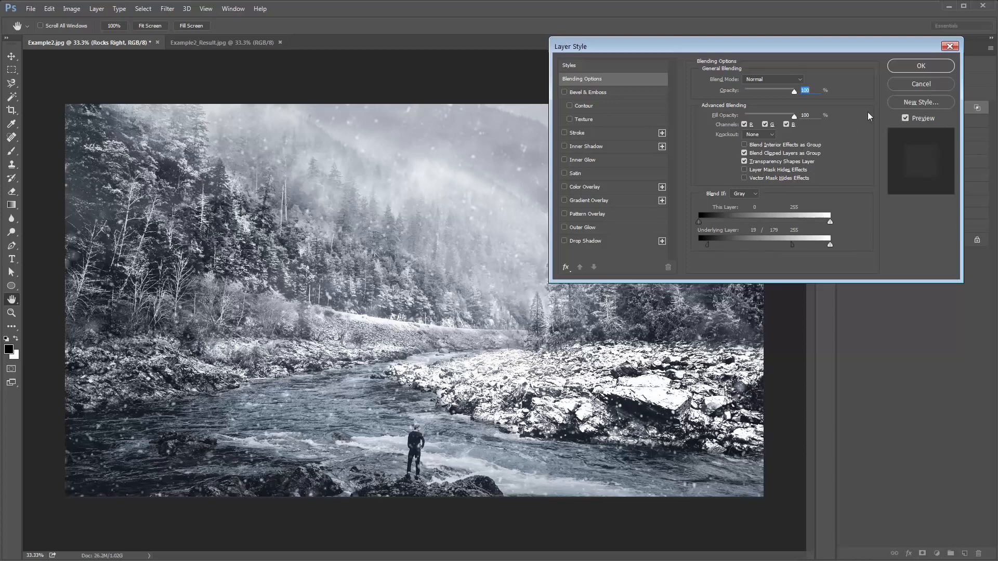
pyautogui.click(920, 68)
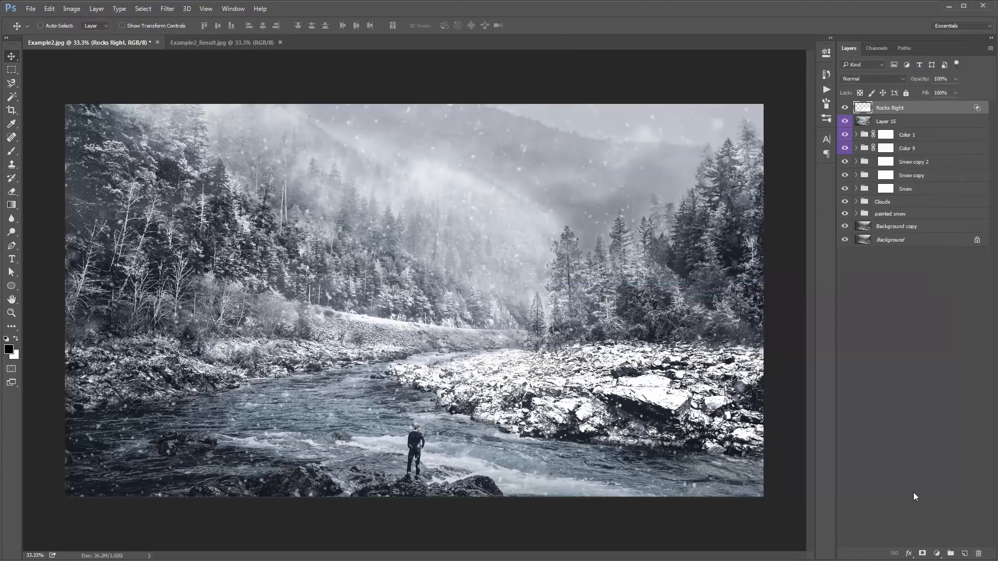
# Step: Add a layer mask to Rocks Right and partly mask the snow on the rocks with a 600 px soft round black brush at 55% opacity
pyautogui.click(923, 555)
pyautogui.press('b')
pyautogui.rightClick(515, 317)
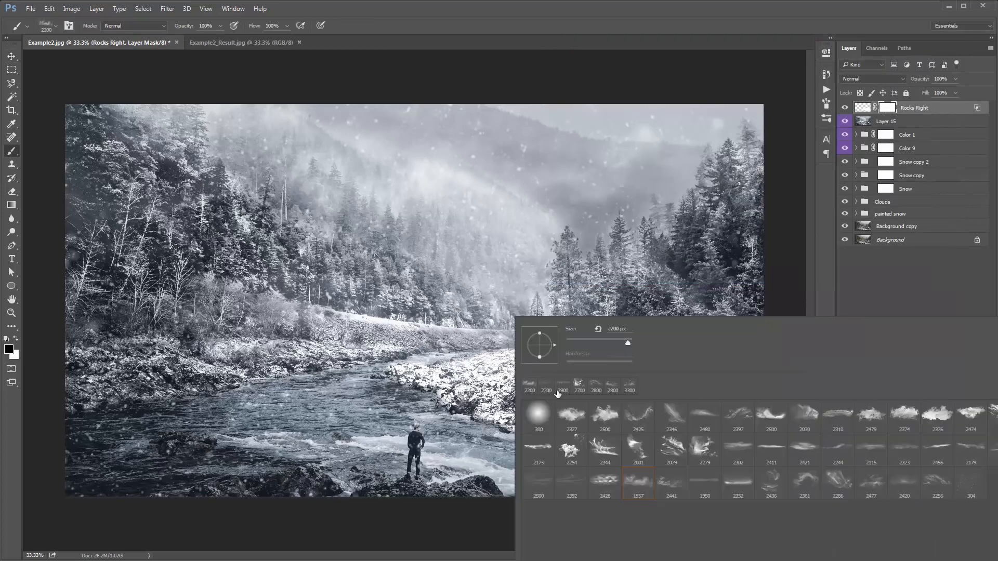
pyautogui.doubleClick(539, 414)
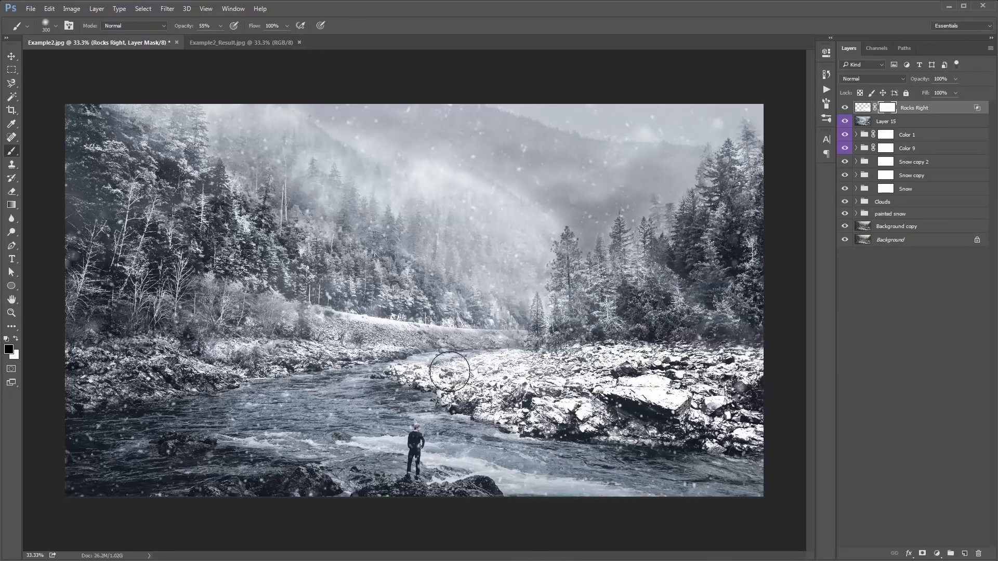
pyautogui.press(']')
pyautogui.press(']')
pyautogui.press(']')
pyautogui.moveTo(438, 372); pyautogui.dragTo(524, 361)
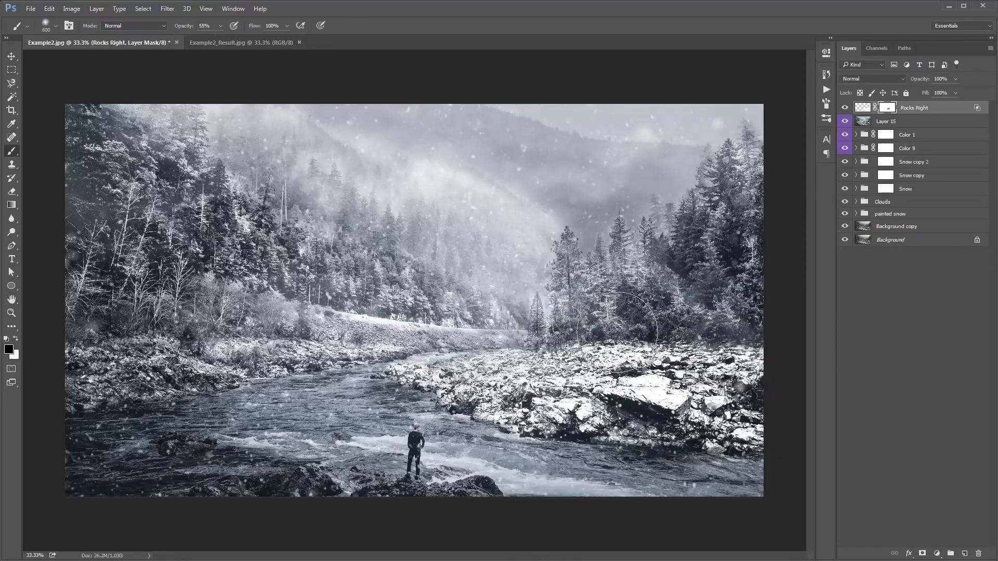
pyautogui.click(732, 410)
pyautogui.click(603, 416)
pyautogui.click(552, 408)
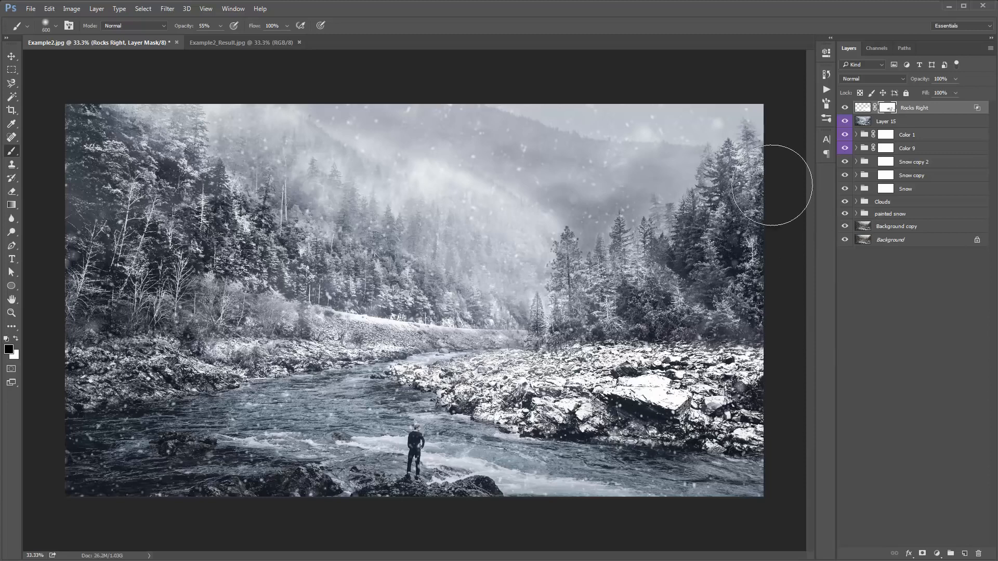
# Step: Delete the Rocks Right layer together with its mask
pyautogui.press('v')
pyautogui.click(863, 108)
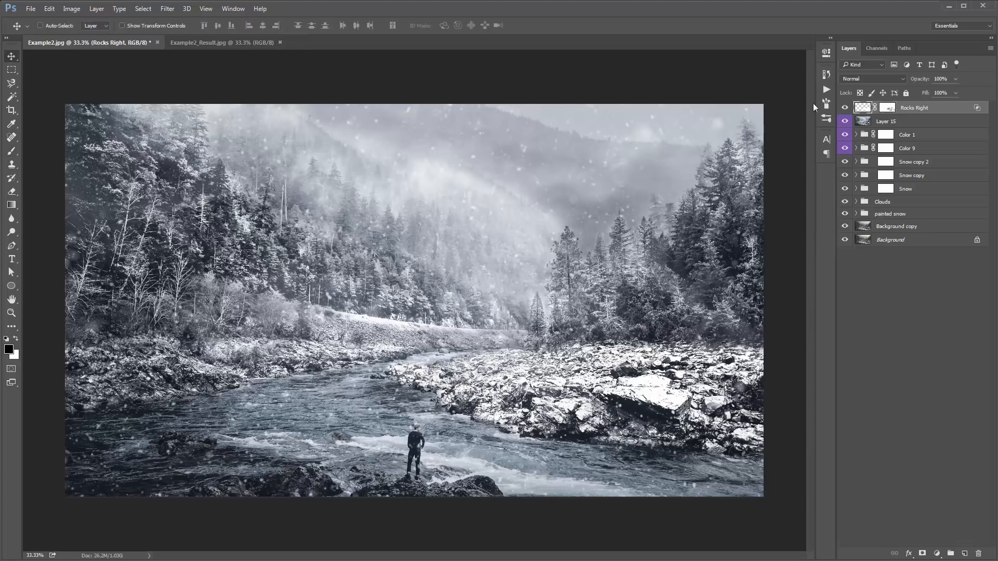
pyautogui.press('Delete')
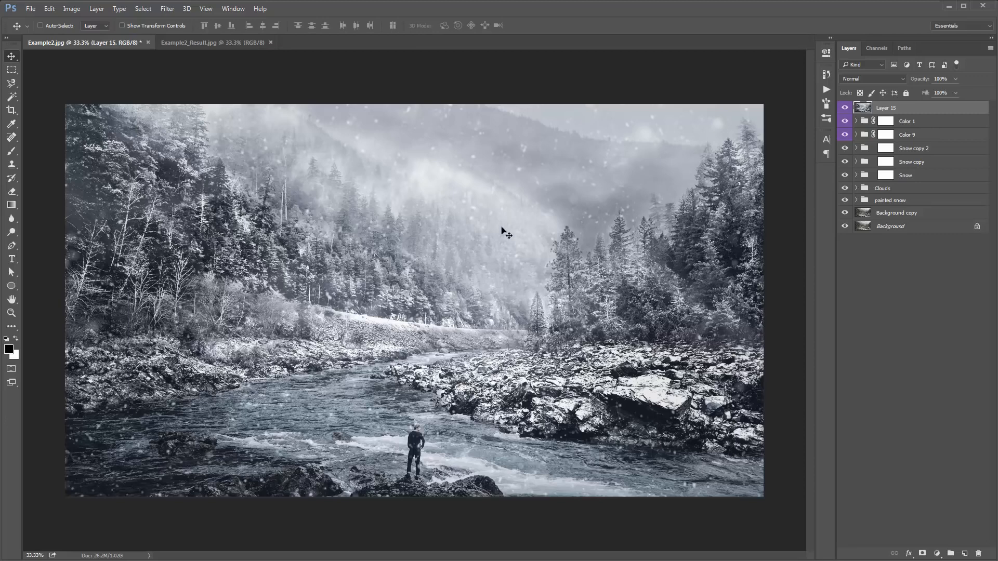
# Step: Sharpen Layer 15 with the Camera Raw Filter, setting the sharpening Amount to 19, and apply it
pyautogui.click(145, 8)
pyautogui.moveTo(168, 9)
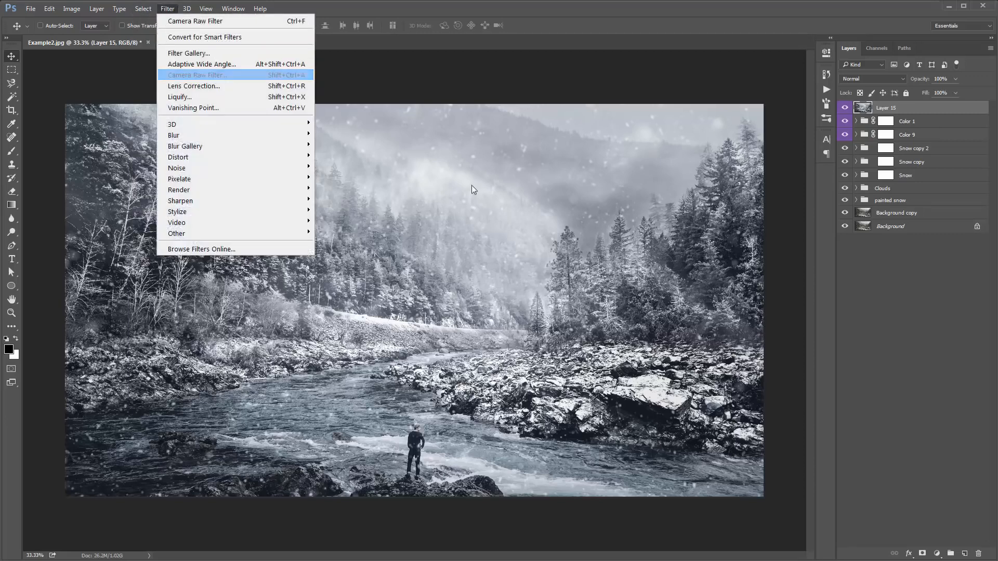
pyautogui.click(197, 75)
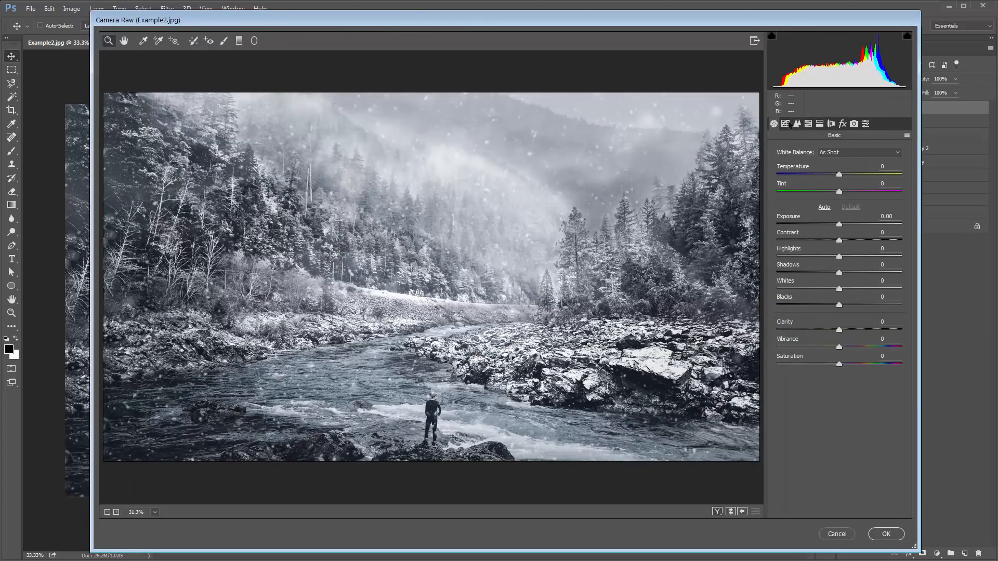
pyautogui.click(785, 123)
pyautogui.click(797, 124)
pyautogui.click(795, 166)
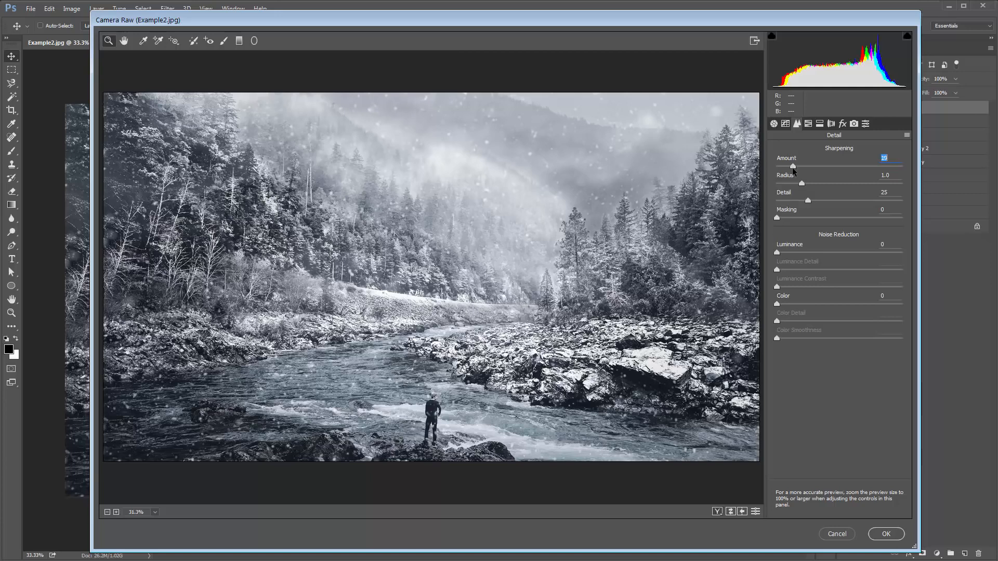
pyautogui.click(888, 534)
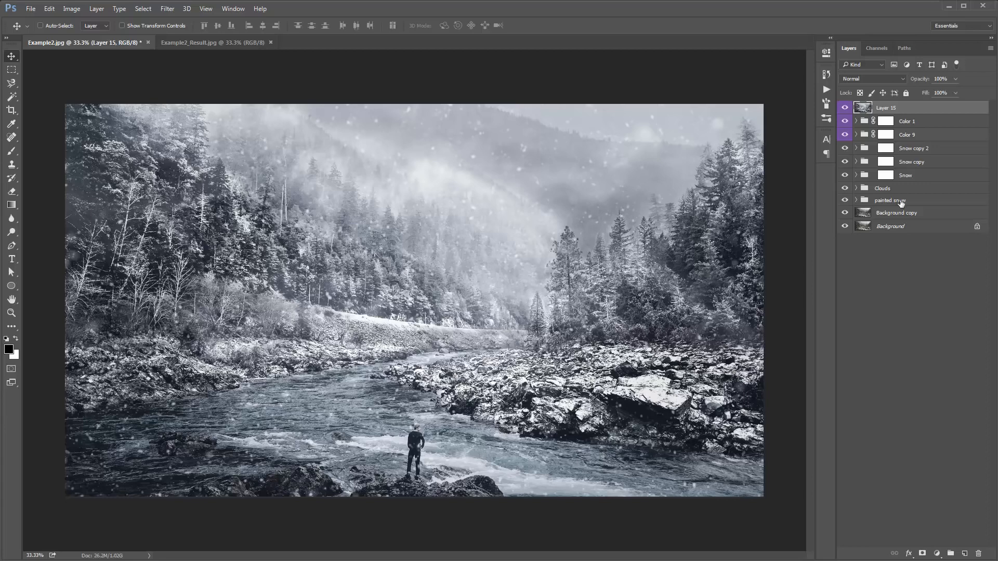
# Step: Inspect the Blend If settings of Layer 6 in the painted snow group and close them without changes
pyautogui.click(856, 201)
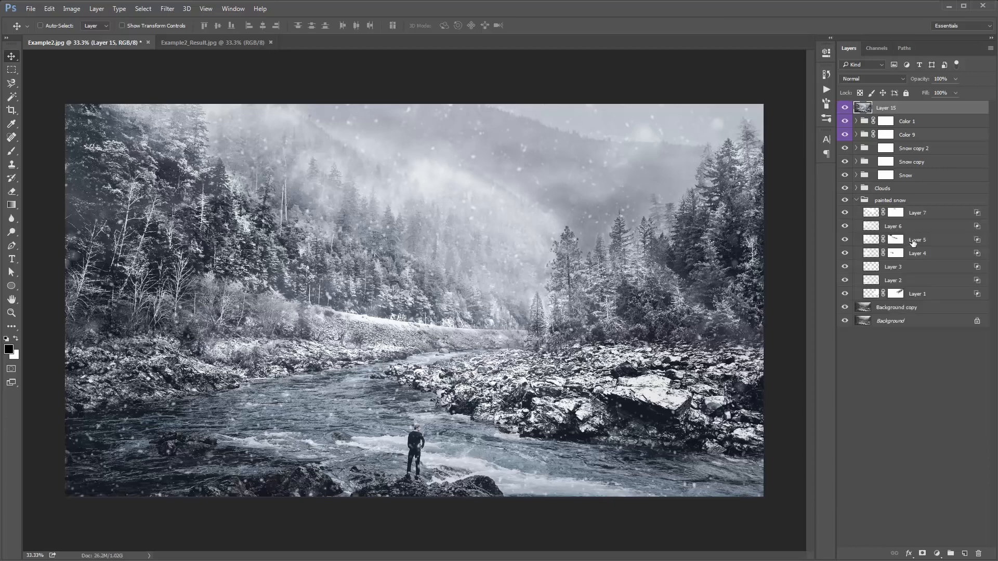
pyautogui.doubleClick(935, 225)
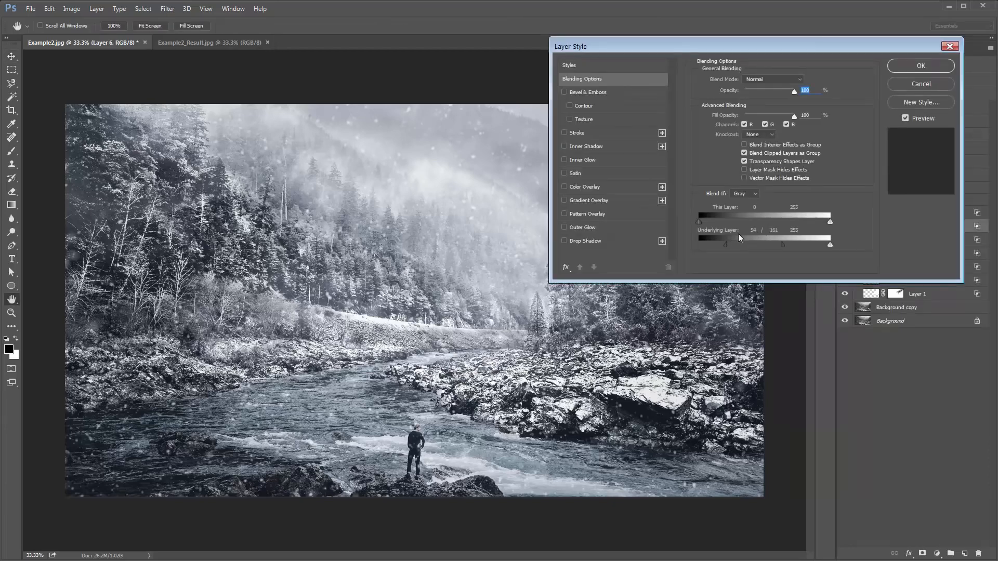
pyautogui.click(925, 82)
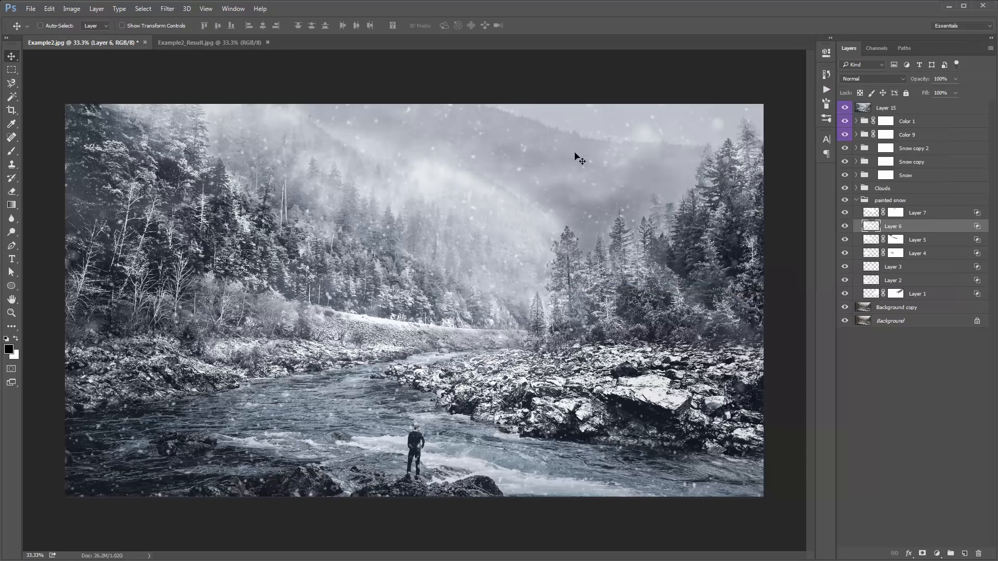
# Step: Collapse the painted snow group and group all layers from Layer 15 down to Background copy
pyautogui.click(931, 112)
pyautogui.click(856, 200)
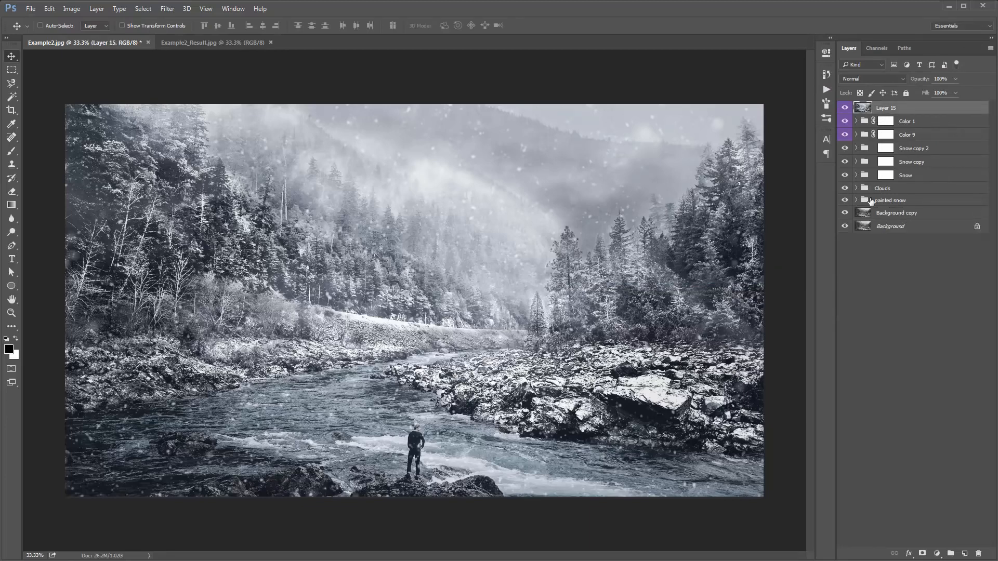
pyautogui.keyDown('shift'); pyautogui.click(915, 214); pyautogui.keyUp('shift')
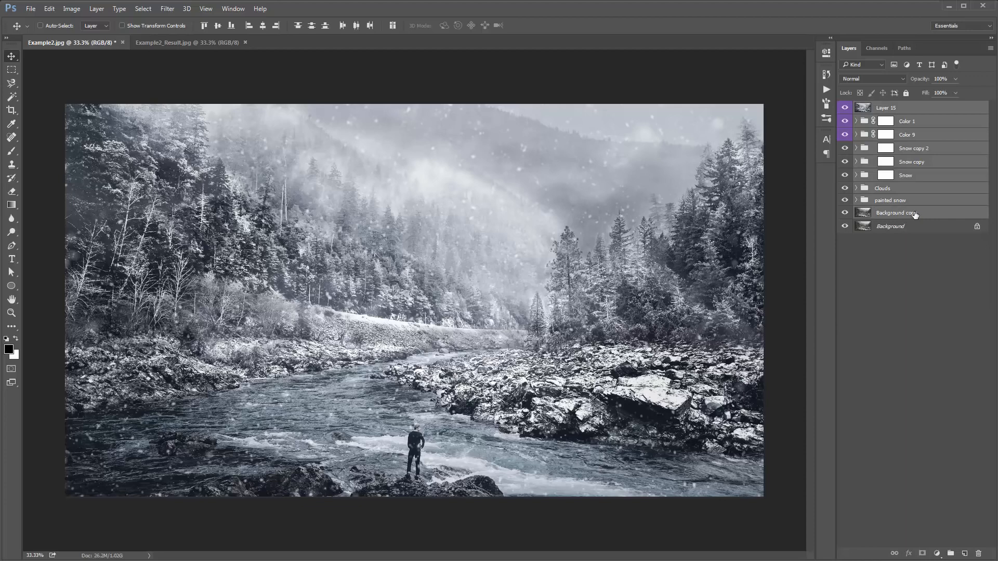
pyautogui.hotkey('ctrl', 'g')
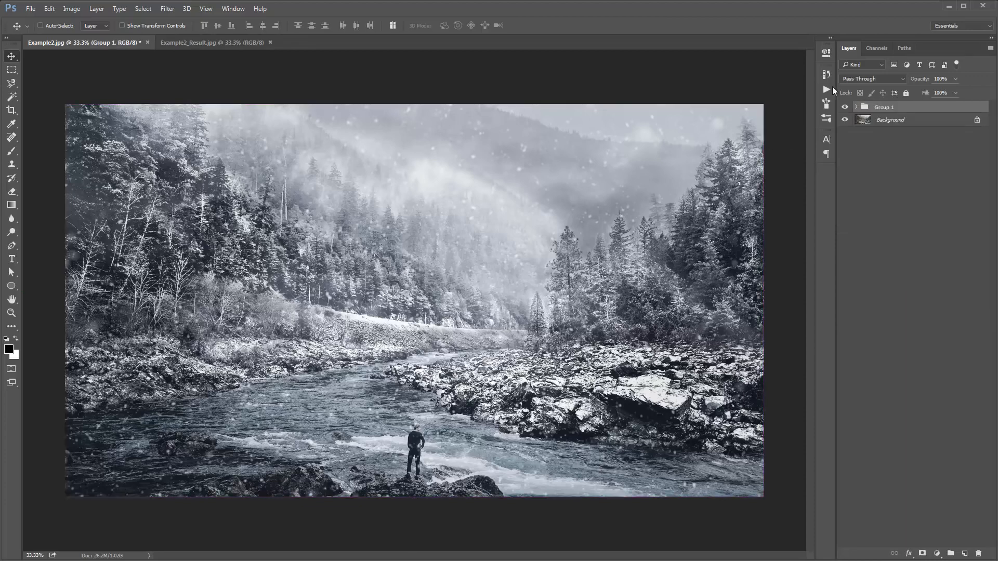
# Step: Toggle the visibility of the new group repeatedly to compare the winter scene with the original photo
pyautogui.click(845, 107)
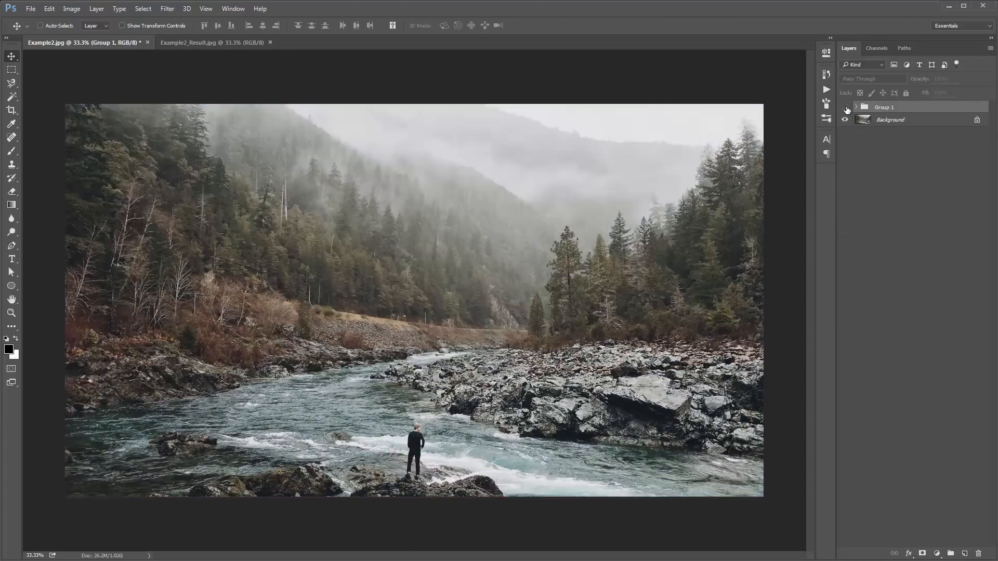
pyautogui.click(846, 108)
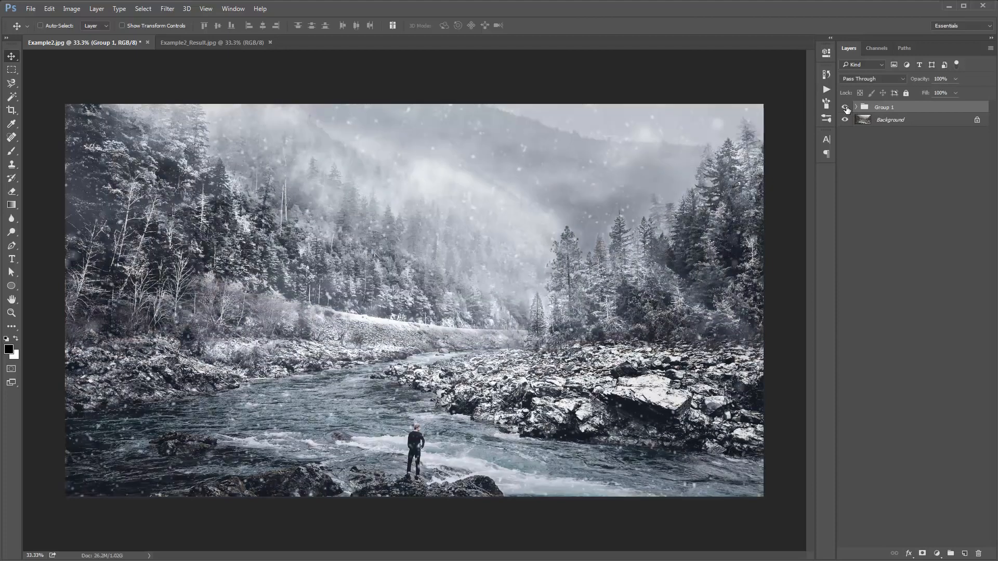
pyautogui.click(846, 108)
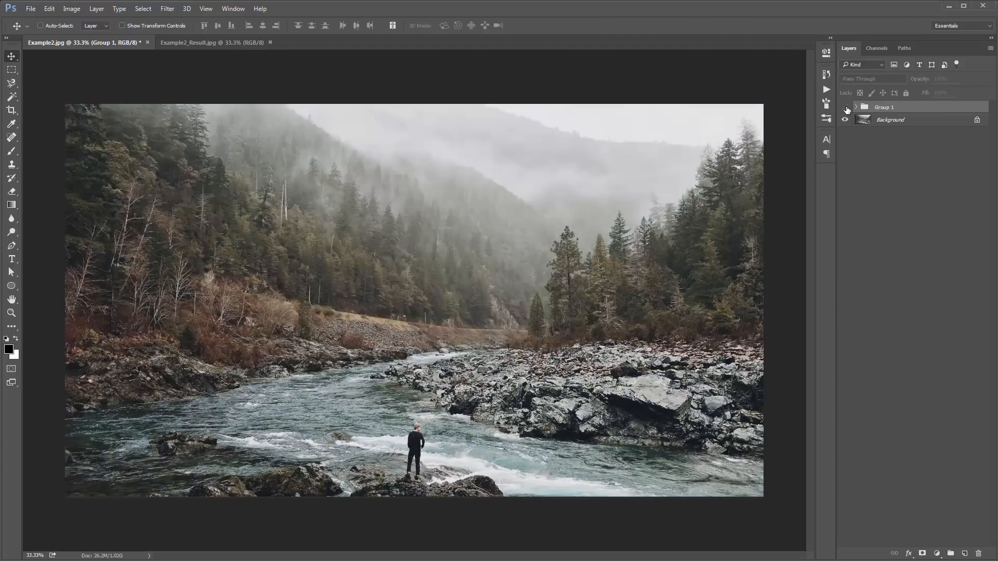
pyautogui.click(846, 108)
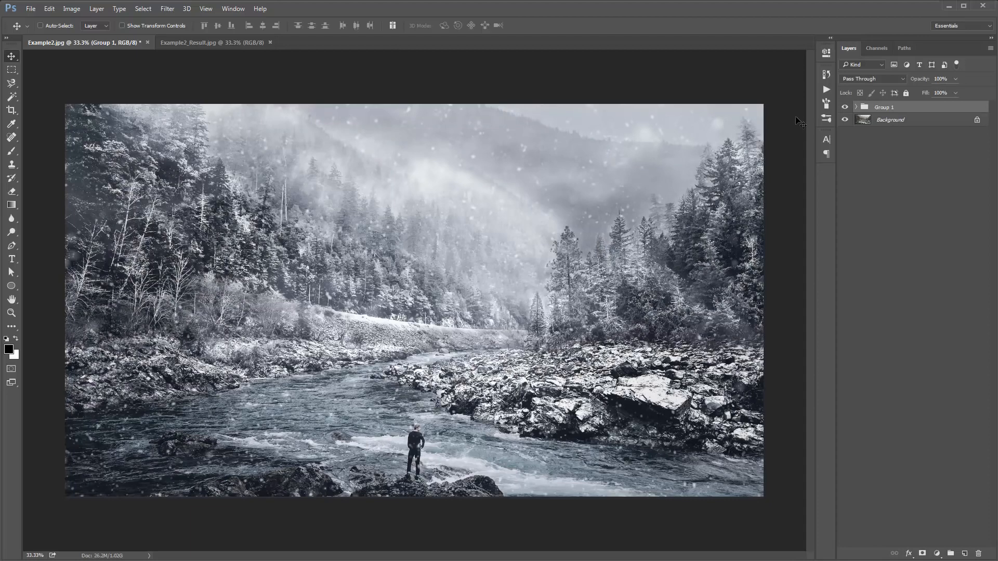
pyautogui.click(846, 108)
pyautogui.click(845, 107)
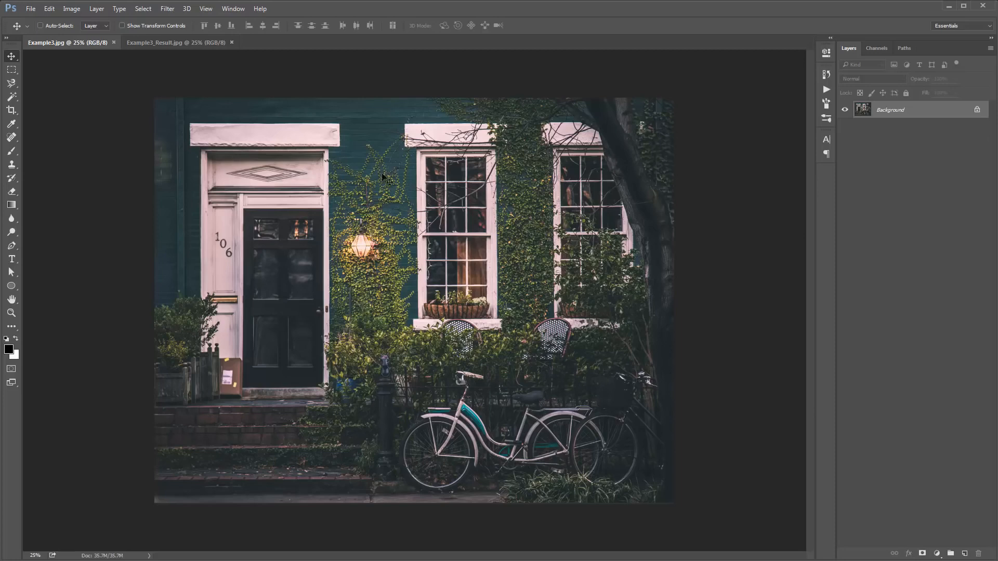
# Step: Compare Example3.jpg with Example3_Result.jpg, and add a new empty layer above the Background in Example3.jpg
pyautogui.click(172, 42)
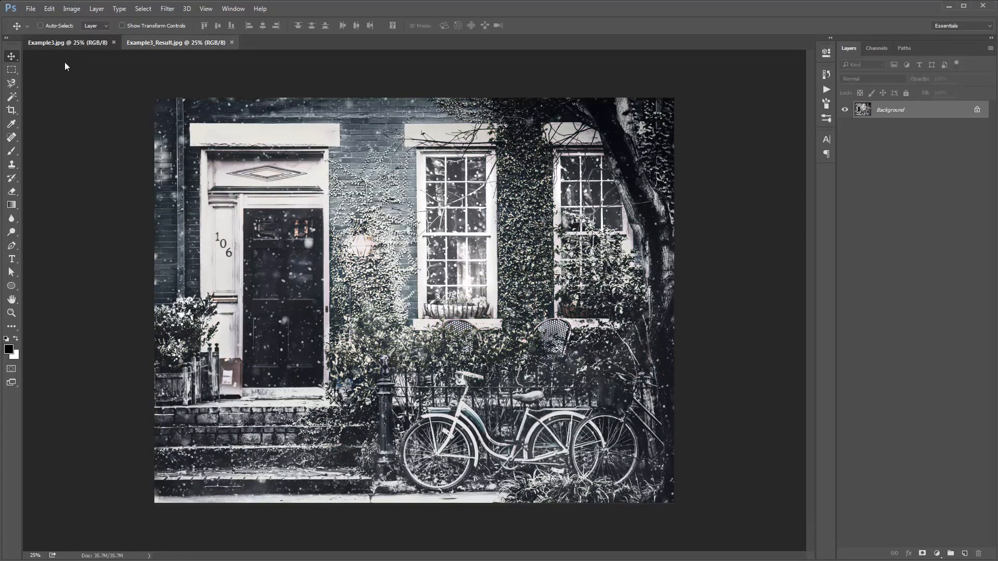
pyautogui.click(67, 43)
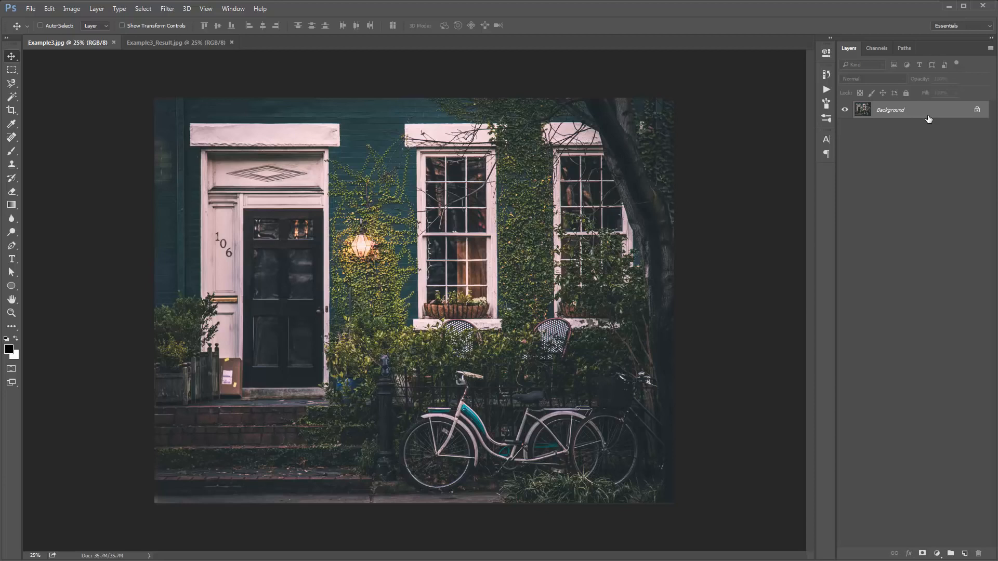
pyautogui.hotkey('ctrl', 'shift', 'n')
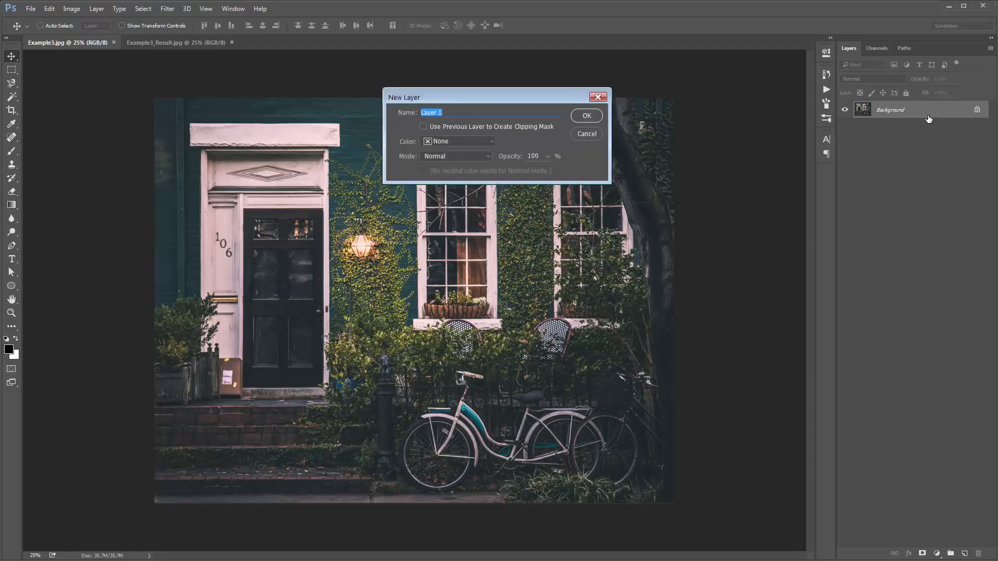
pyautogui.press('Return')
# Step: Paint solid white over the entrance steps and adjoining pavement with a 125 px soft round brush at 100% opacity
pyautogui.press('b')
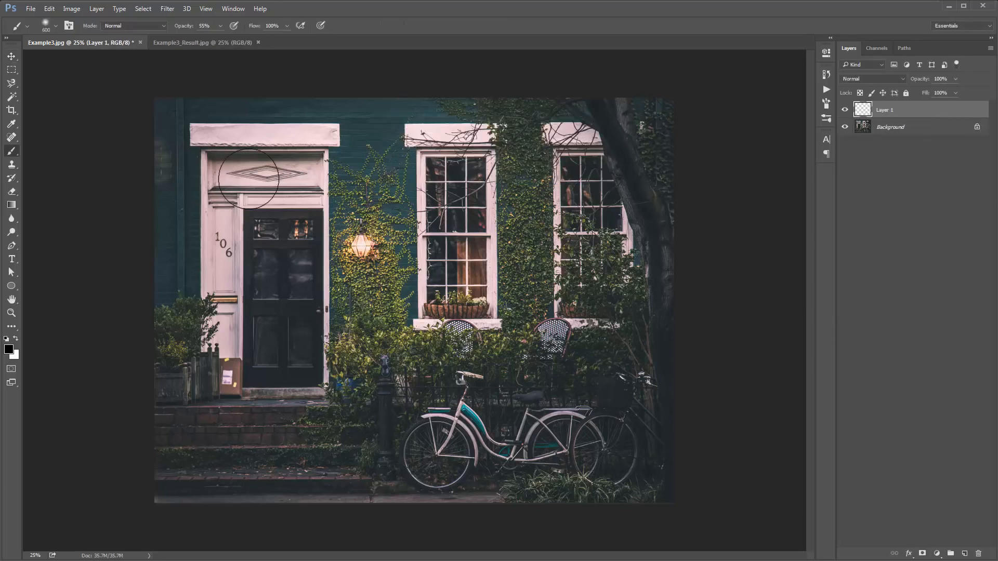
pyautogui.rightClick(227, 152)
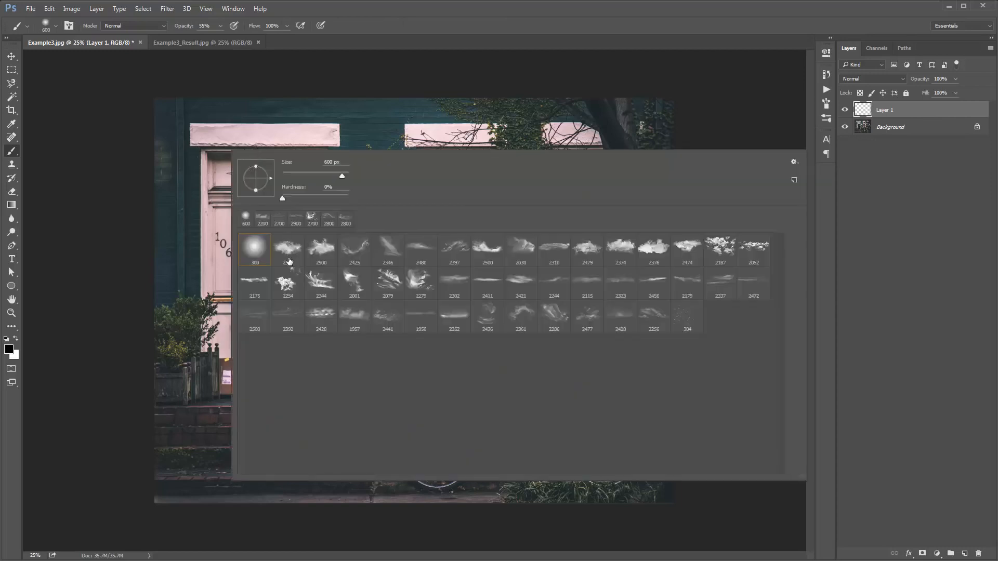
pyautogui.doubleClick(254, 252)
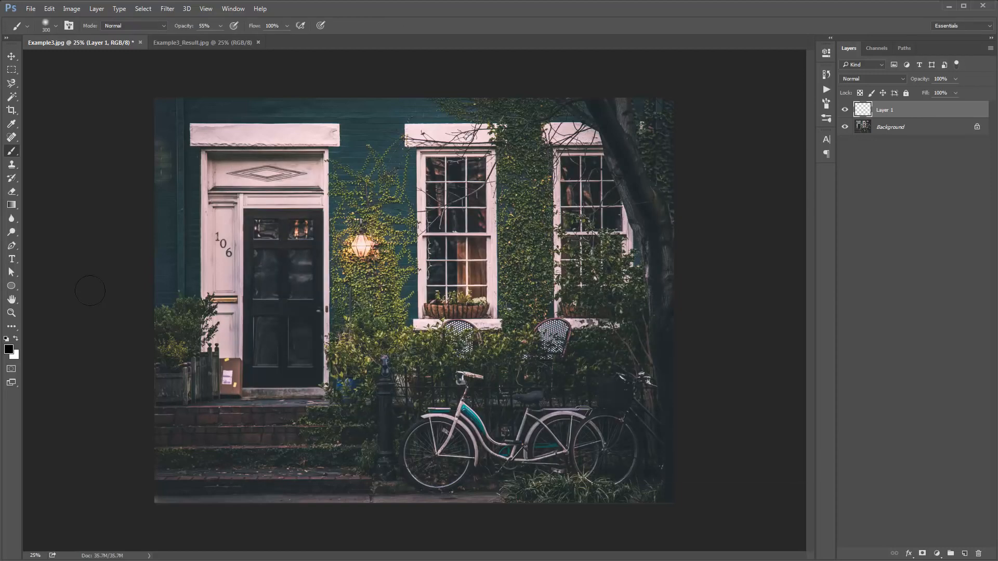
pyautogui.click(16, 340)
pyautogui.press('[')
pyautogui.press('[')
pyautogui.press('[')
pyautogui.press('[')
pyautogui.press('[')
pyautogui.press('[')
pyautogui.moveTo(301, 414); pyautogui.dragTo(199, 420)
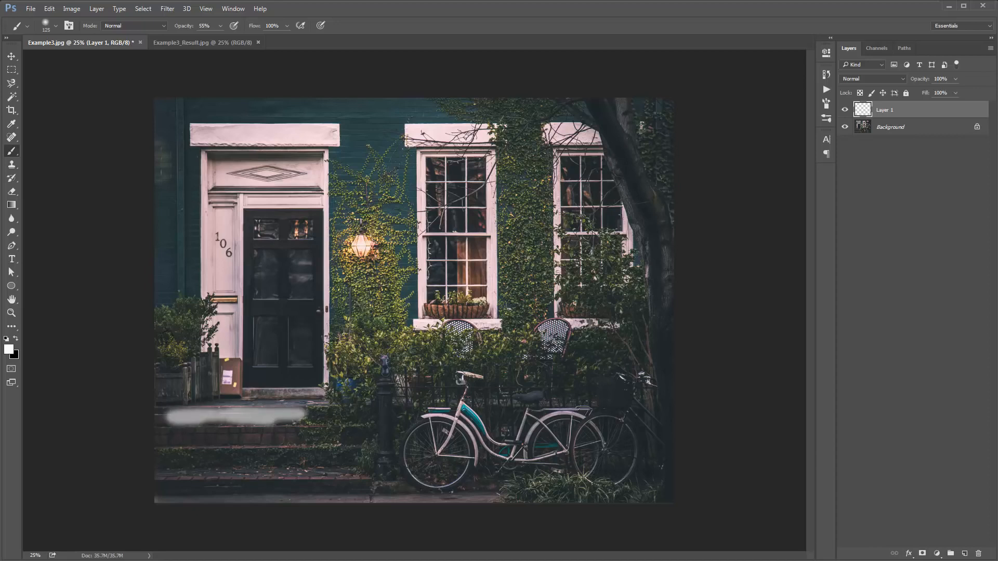
pyautogui.moveTo(246, 43); pyautogui.dragTo(248, 43)
pyautogui.moveTo(297, 414)
pyautogui.mouseDown()
pyautogui.moveTo(107, 427)
pyautogui.moveTo(298, 435)
pyautogui.moveTo(236, 430)
pyautogui.moveTo(175, 458)
pyautogui.moveTo(288, 474)
pyautogui.moveTo(147, 488)
pyautogui.moveTo(228, 488)
pyautogui.moveTo(242, 502)
pyautogui.moveTo(495, 498)
pyautogui.moveTo(340, 498)
pyautogui.moveTo(348, 482)
pyautogui.moveTo(282, 471)
pyautogui.moveTo(308, 459)
pyautogui.moveTo(258, 435)
pyautogui.moveTo(258, 452)
pyautogui.moveTo(219, 460)
pyautogui.moveTo(160, 505)
pyautogui.moveTo(320, 443)
pyautogui.mouseUp()
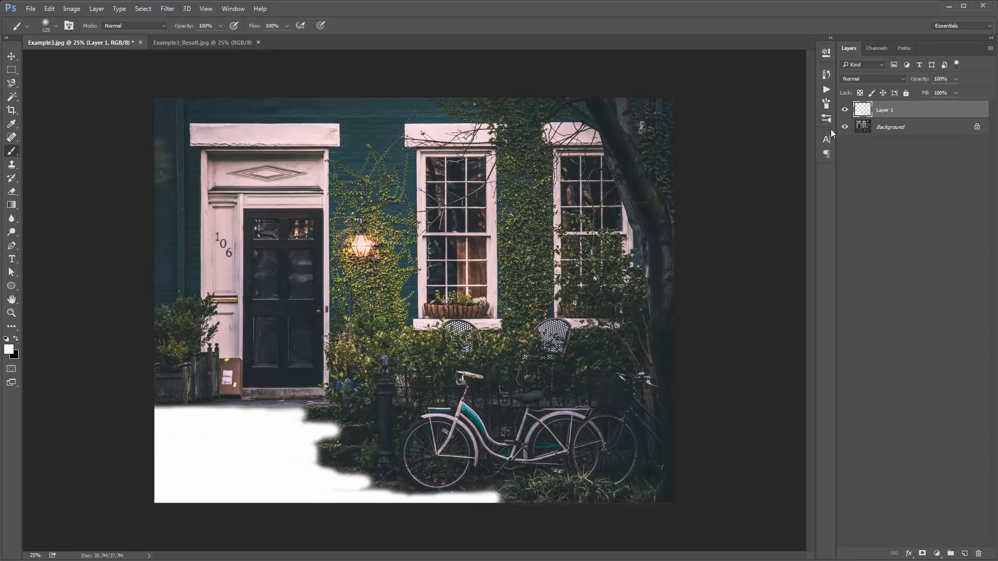
# Step: Blend the painted snow on the steps by splitting Layer 1's Blend If underlying black slider to about 38 and 78
pyautogui.doubleClick(914, 112)
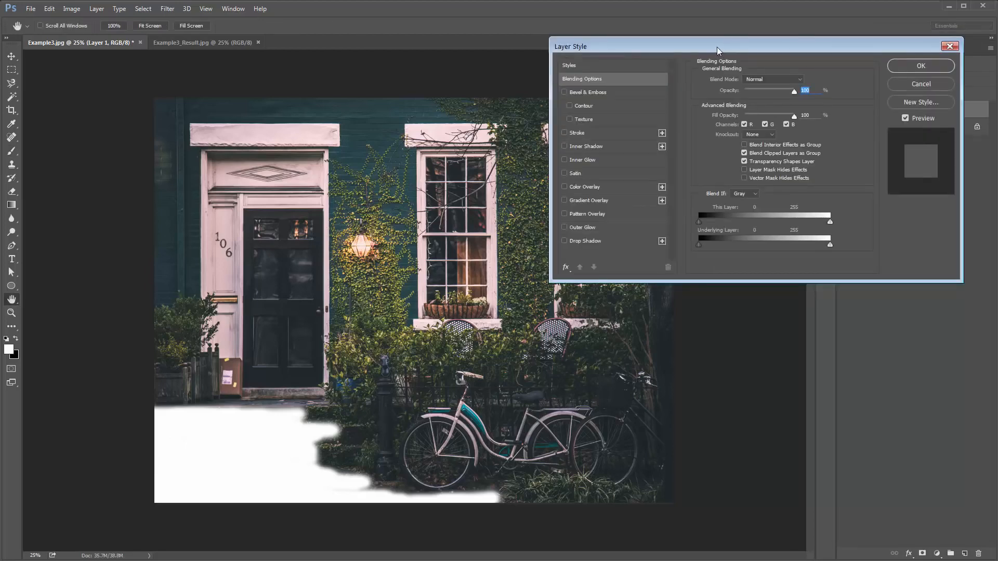
pyautogui.moveTo(717, 47); pyautogui.dragTo(490, 49)
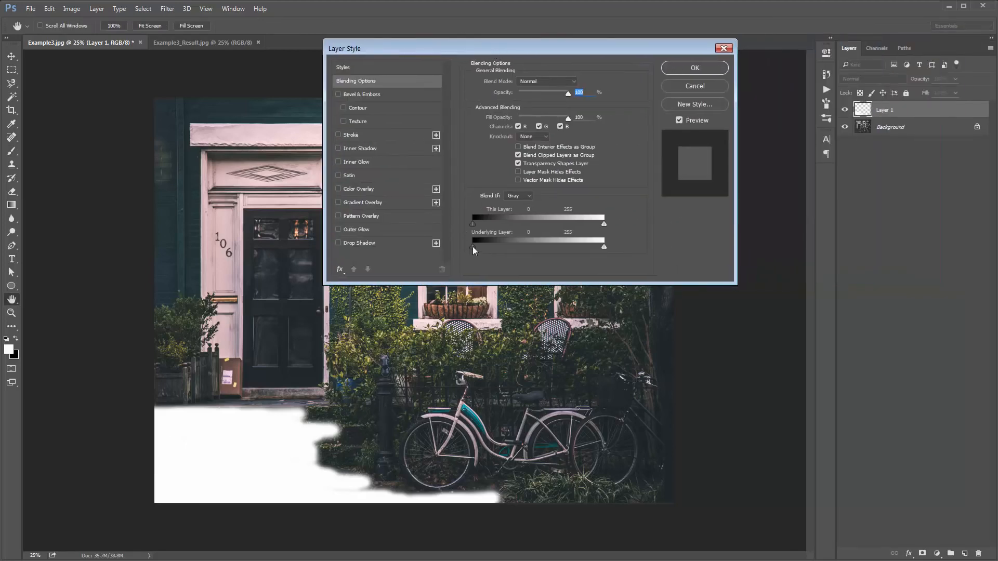
pyautogui.moveTo(491, 247)
pyautogui.mouseDown()
pyautogui.moveTo(516, 247)
pyautogui.moveTo(492, 247)
pyautogui.mouseUp()
pyautogui.press('alt')
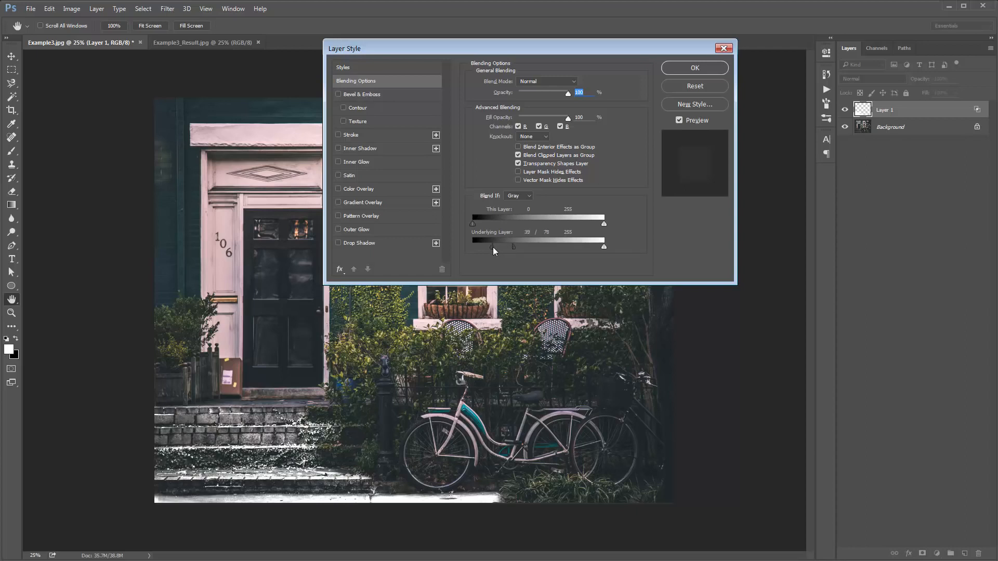
pyautogui.click(699, 73)
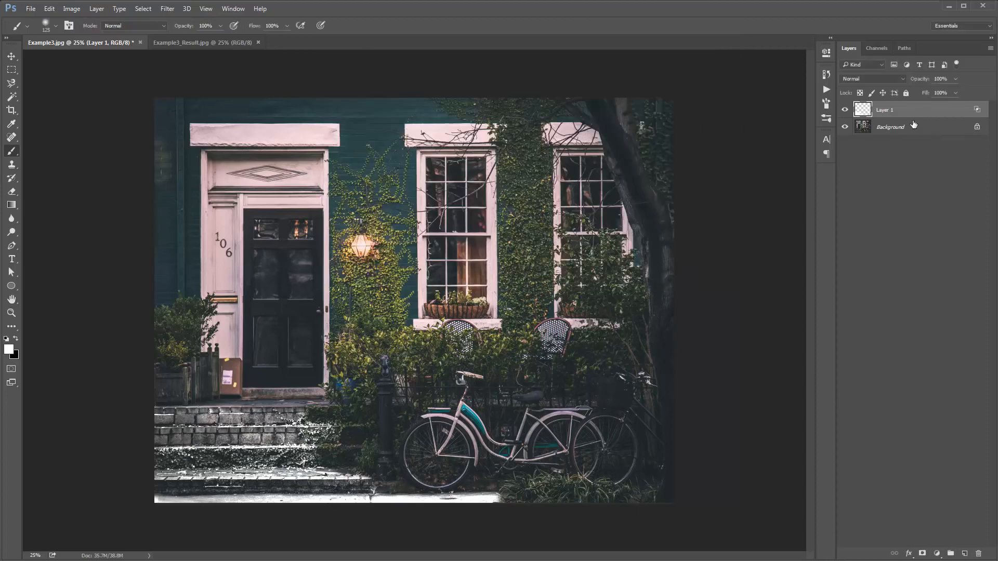
# Step: Add a layer mask to Layer 1 and hide the snow on the pavement strip below the steps with a 400 px black brush
pyautogui.click(923, 554)
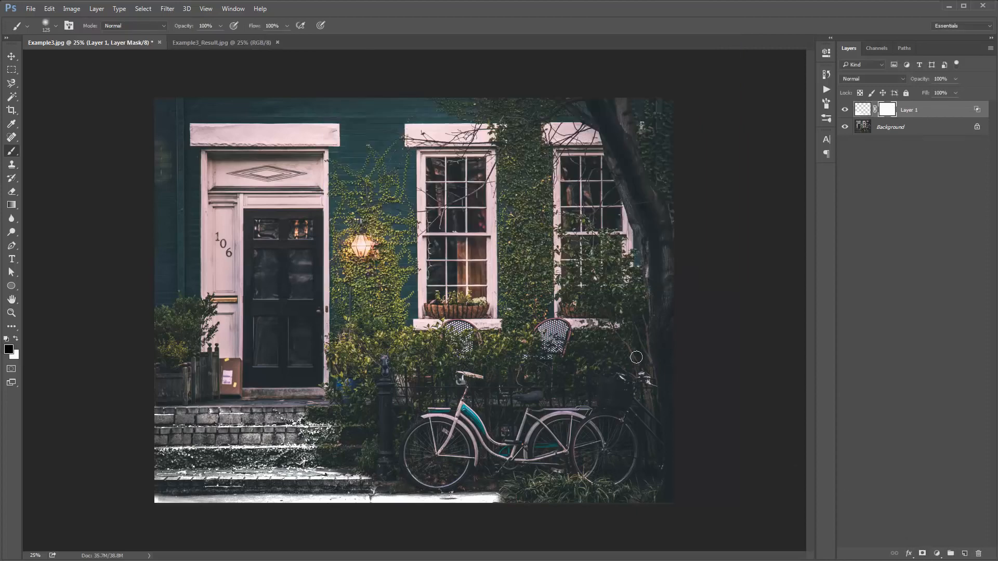
pyautogui.press('x')
pyautogui.press(']')
pyautogui.press(']')
pyautogui.press(']')
pyautogui.press(']')
pyautogui.press(']')
pyautogui.press(']')
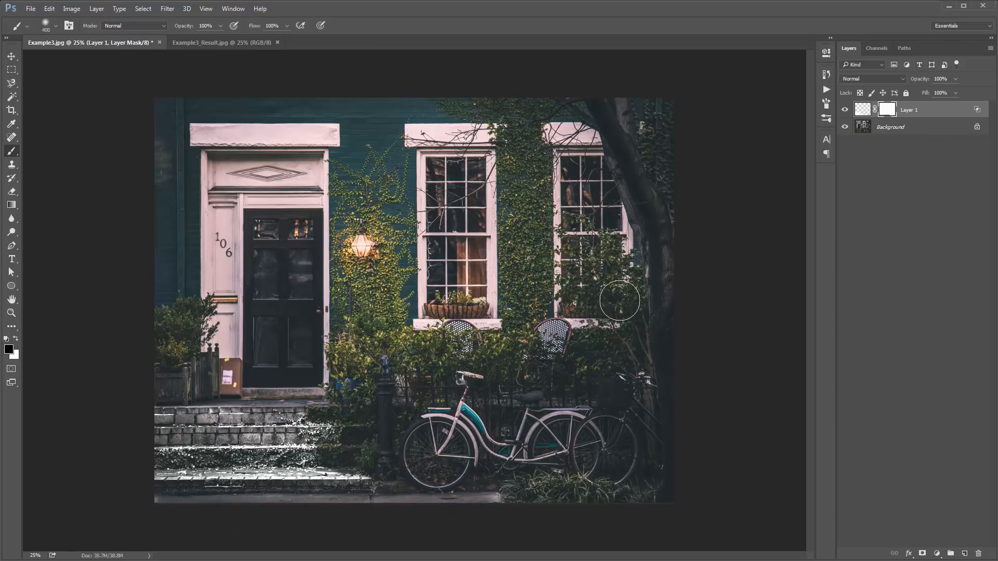
# Step: On a new layer, paint solid white along the pavement strip below the steps with a 100 px brush
pyautogui.hotkey('ctrl', 'shift', 'n')
pyautogui.press('Return')
pyautogui.press('x')
pyautogui.press('[')
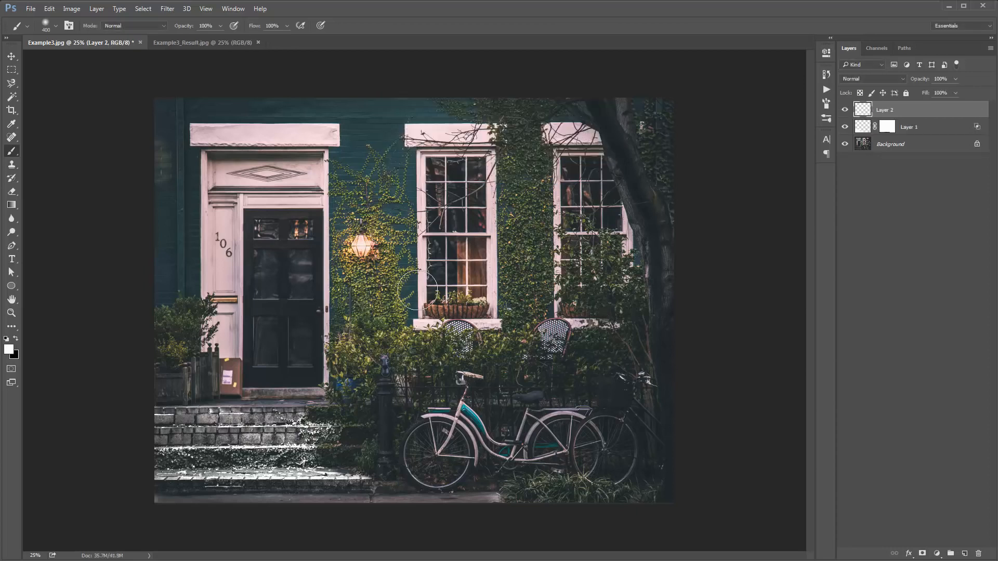
pyautogui.press('[')
pyautogui.press('[')
pyautogui.press('[')
pyautogui.press('[')
pyautogui.moveTo(156, 500); pyautogui.dragTo(373, 505)
pyautogui.moveTo(361, 506)
pyautogui.mouseDown()
pyautogui.moveTo(489, 500)
pyautogui.moveTo(153, 499)
pyautogui.mouseUp()
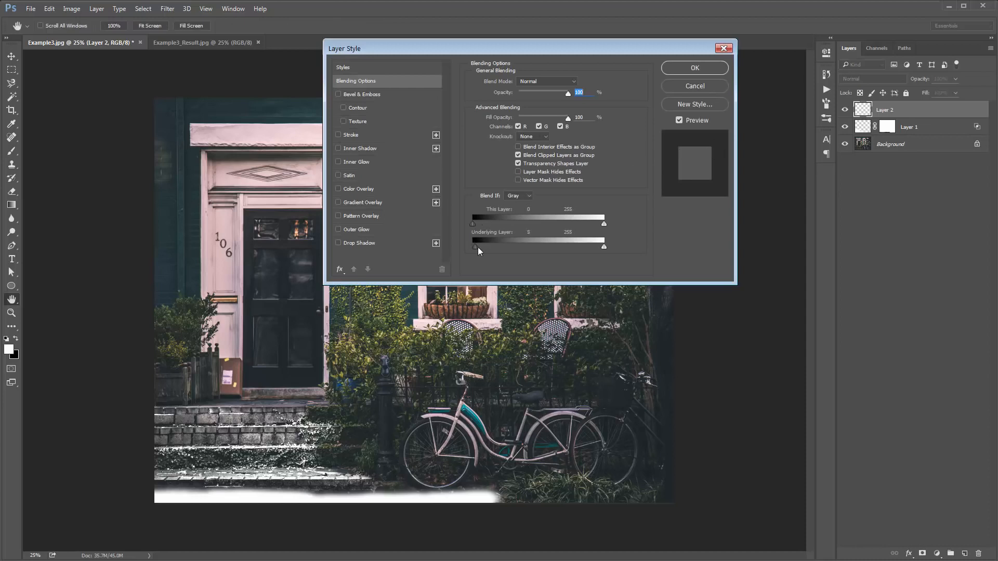
# Step: Blend the pavement snow by splitting Layer 2's Blend If underlying black slider to about 45 and 124
pyautogui.moveTo(478, 248)
pyautogui.mouseDown()
pyautogui.moveTo(532, 248)
pyautogui.moveTo(496, 245)
pyautogui.mouseUp()
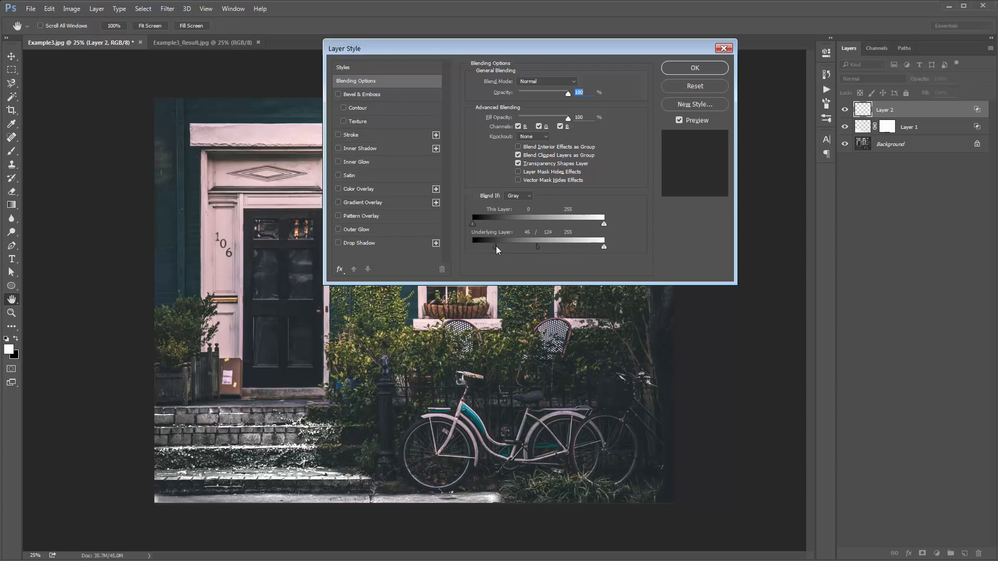
pyautogui.click(683, 66)
pyautogui.press('b')
# Step: On a new layer, paint solid white over the grass below the bicycles with a brush of up to 125 px
pyautogui.hotkey('ctrl', 'shift', 'alt', 'n')
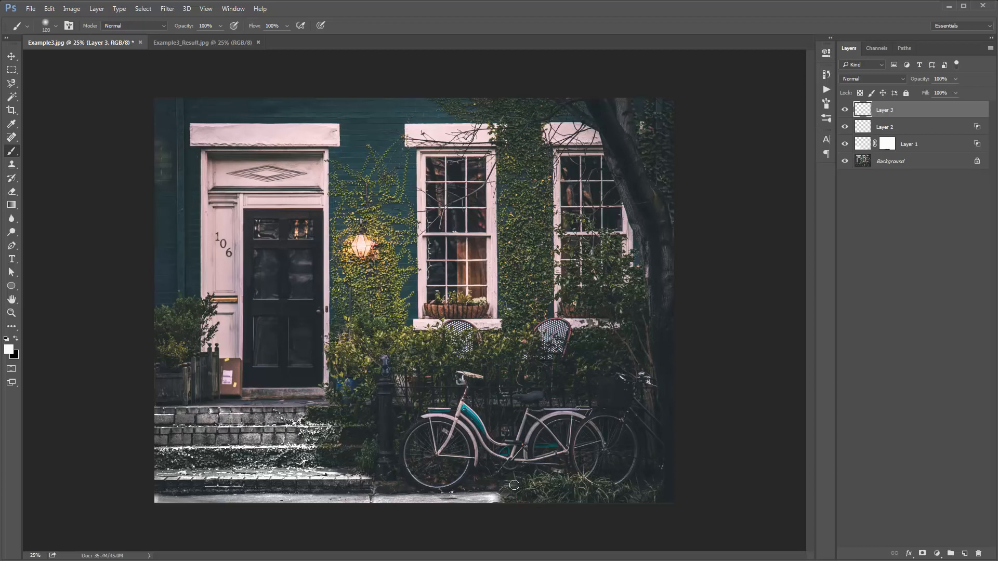
pyautogui.moveTo(514, 485)
pyautogui.mouseDown()
pyautogui.moveTo(534, 495)
pyautogui.moveTo(523, 499)
pyautogui.moveTo(606, 499)
pyautogui.moveTo(553, 484)
pyautogui.moveTo(504, 488)
pyautogui.moveTo(532, 489)
pyautogui.moveTo(536, 478)
pyautogui.moveTo(588, 486)
pyautogui.mouseUp()
pyautogui.press(']')
pyautogui.moveTo(655, 485)
pyautogui.mouseDown()
pyautogui.moveTo(665, 482)
pyautogui.moveTo(605, 489)
pyautogui.mouseUp()
# Step: Blend the grass snow by splitting Layer 3's Blend If underlying black slider to 42 and 124
pyautogui.doubleClick(911, 111)
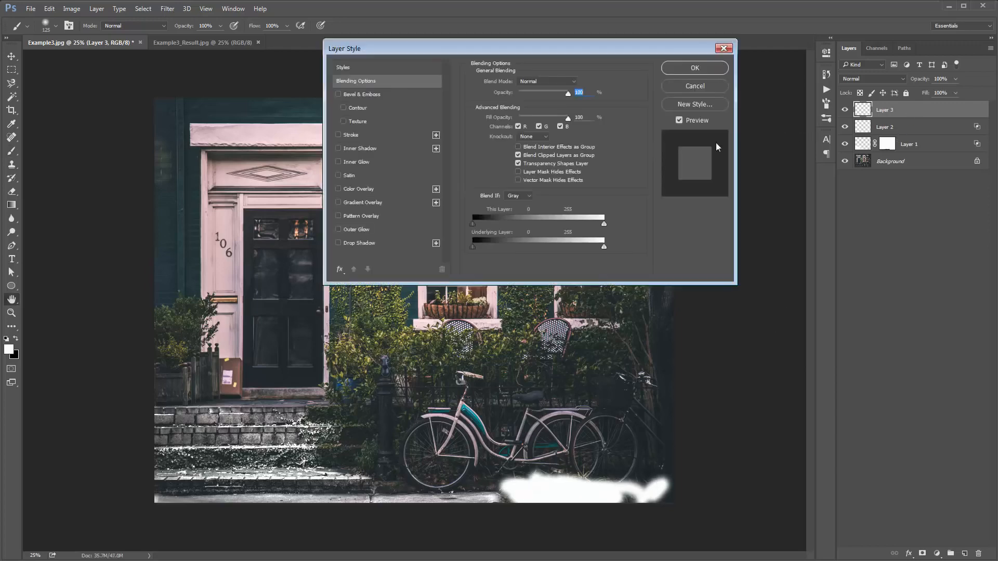
pyautogui.moveTo(481, 245); pyautogui.dragTo(536, 245)
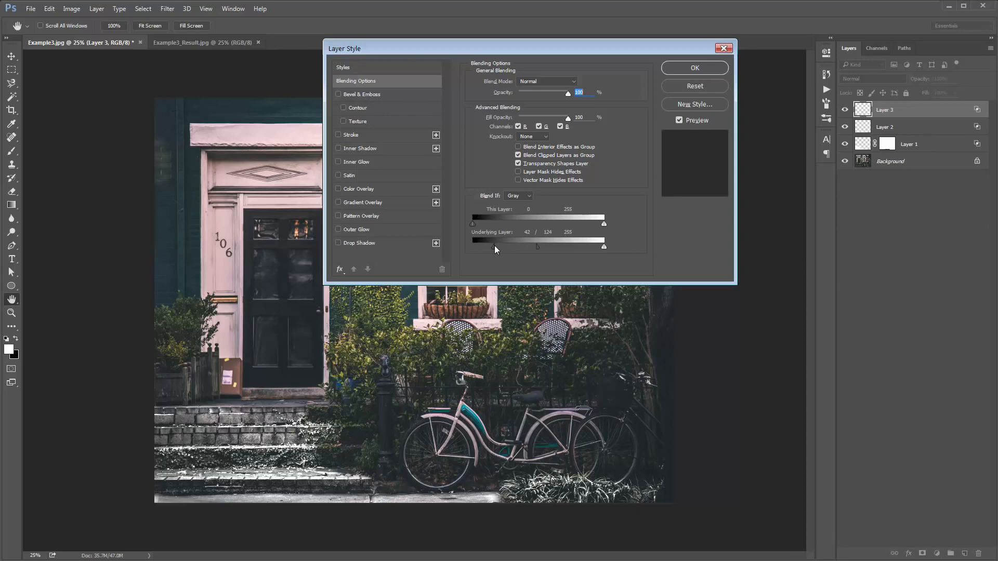
pyautogui.click(720, 72)
pyautogui.press('b')
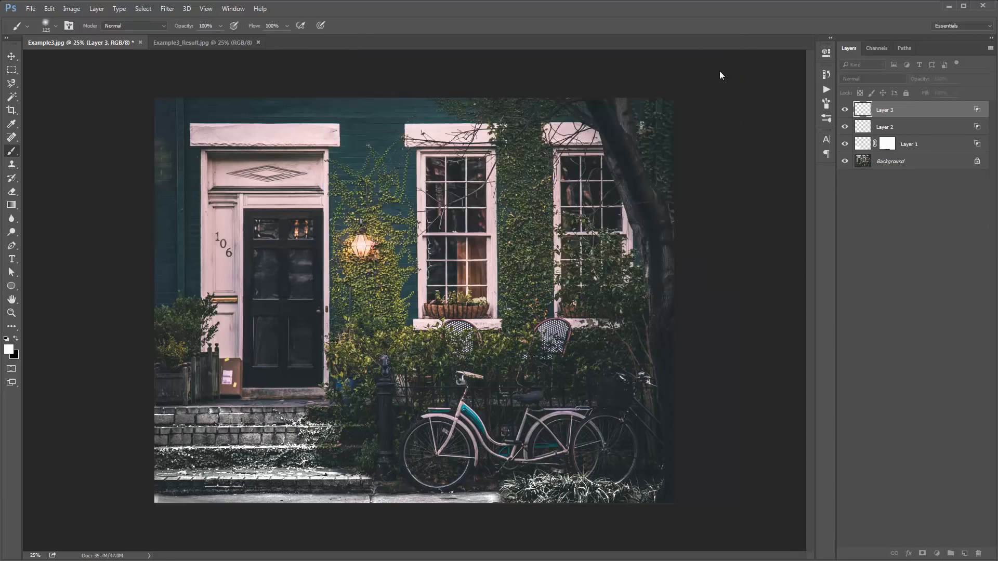
# Step: On a new layer, paint solid white over the hedge from beside the steps to behind the bicycle's handlebar
pyautogui.hotkey('ctrl', 'shift', 'n')
pyautogui.press('Return')
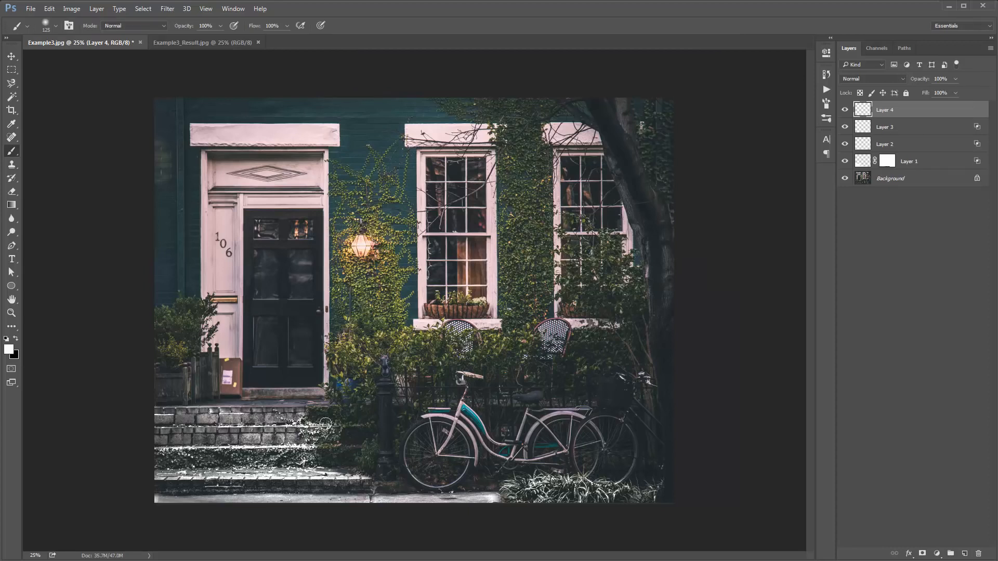
pyautogui.moveTo(310, 414)
pyautogui.mouseDown()
pyautogui.moveTo(349, 411)
pyautogui.moveTo(328, 440)
pyautogui.moveTo(330, 455)
pyautogui.moveTo(341, 457)
pyautogui.moveTo(348, 390)
pyautogui.moveTo(325, 389)
pyautogui.moveTo(334, 360)
pyautogui.moveTo(350, 351)
pyautogui.moveTo(362, 374)
pyautogui.moveTo(364, 350)
pyautogui.moveTo(341, 344)
pyautogui.moveTo(357, 357)
pyautogui.moveTo(376, 351)
pyautogui.moveTo(370, 366)
pyautogui.moveTo(399, 361)
pyautogui.moveTo(403, 372)
pyautogui.moveTo(398, 341)
pyautogui.moveTo(408, 336)
pyautogui.moveTo(440, 346)
pyautogui.moveTo(441, 365)
pyautogui.moveTo(467, 366)
pyautogui.moveTo(496, 353)
pyautogui.moveTo(501, 337)
pyautogui.moveTo(474, 357)
pyautogui.moveTo(435, 337)
pyautogui.moveTo(344, 341)
pyautogui.moveTo(335, 348)
pyautogui.moveTo(345, 372)
pyautogui.mouseUp()
pyautogui.press(']')
pyautogui.press(']')
pyautogui.press('[')
pyautogui.press(']')
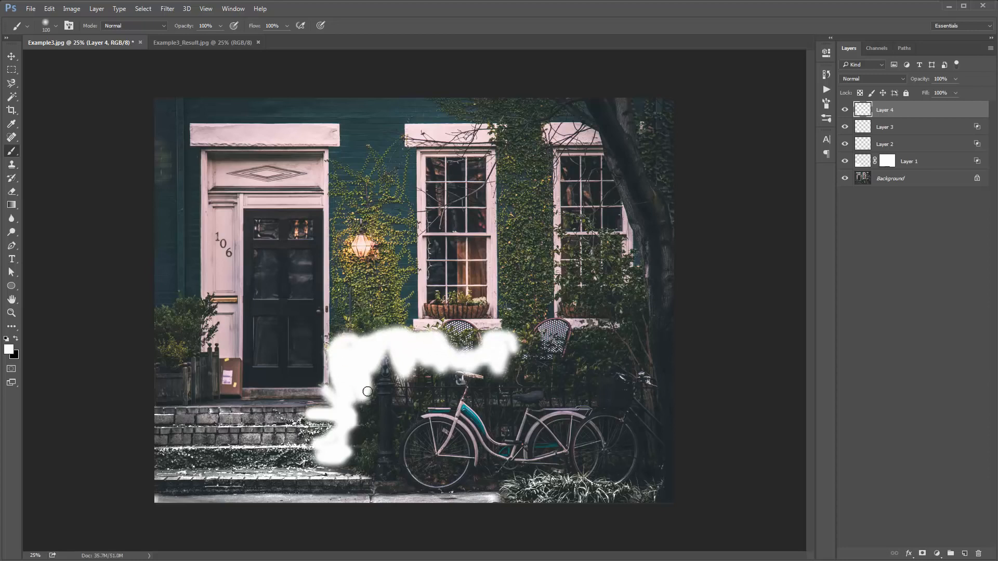
# Step: Blend the hedge snow by splitting Layer 4's Blend If underlying black slider to 44 and 130
pyautogui.doubleClick(917, 108)
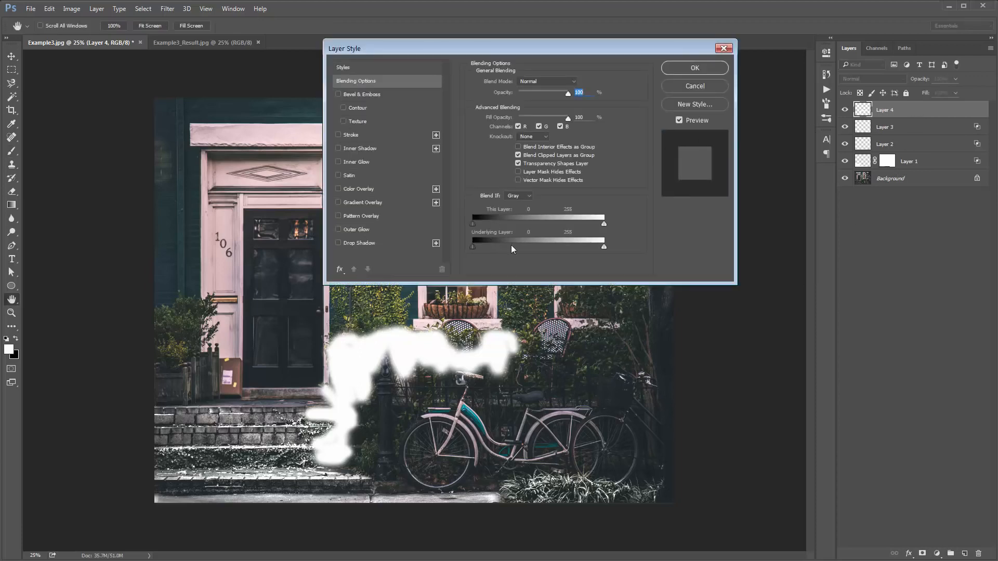
pyautogui.moveTo(473, 247)
pyautogui.mouseDown()
pyautogui.moveTo(537, 249)
pyautogui.moveTo(495, 247)
pyautogui.mouseUp()
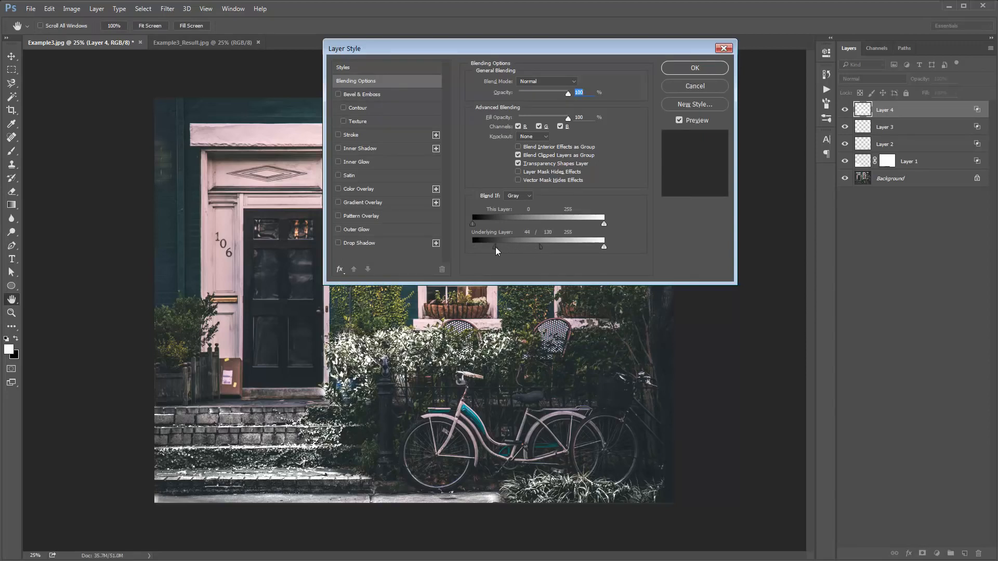
pyautogui.click(696, 71)
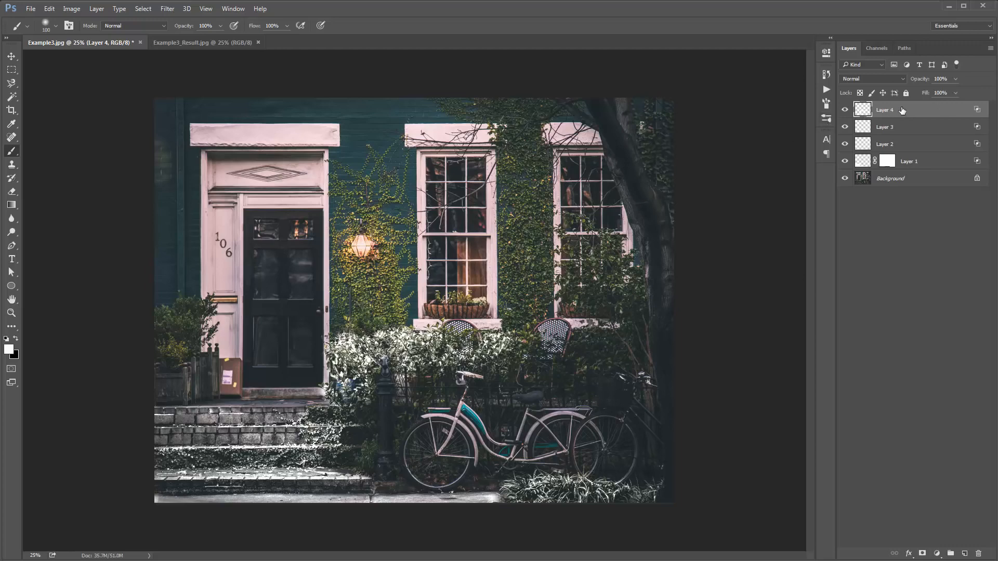
pyautogui.doubleClick(902, 110)
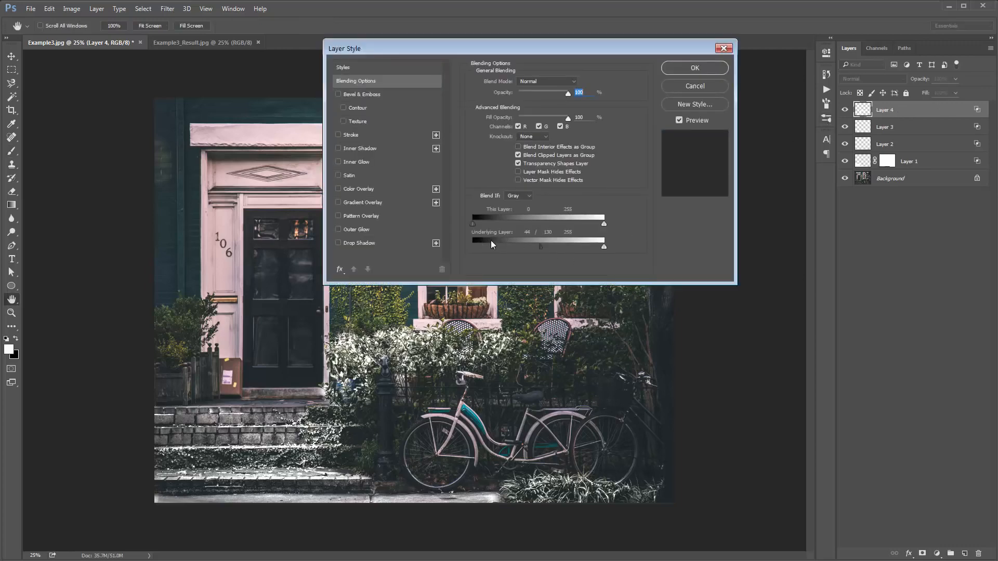
pyautogui.click(683, 88)
pyautogui.press('b')
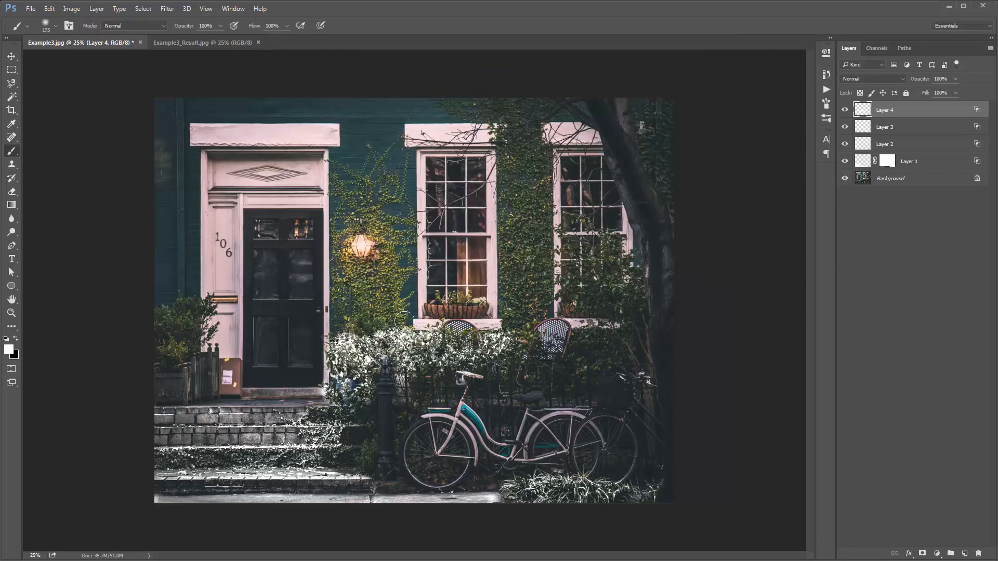
# Step: Try extending the hedge snow on Layer 4 with a brush enlarged to 400 px, and undo the last stroke
pyautogui.press(']')
pyautogui.press(']')
pyautogui.press(']')
pyautogui.press(']')
pyautogui.press(']')
pyautogui.press(']')
pyautogui.press(']')
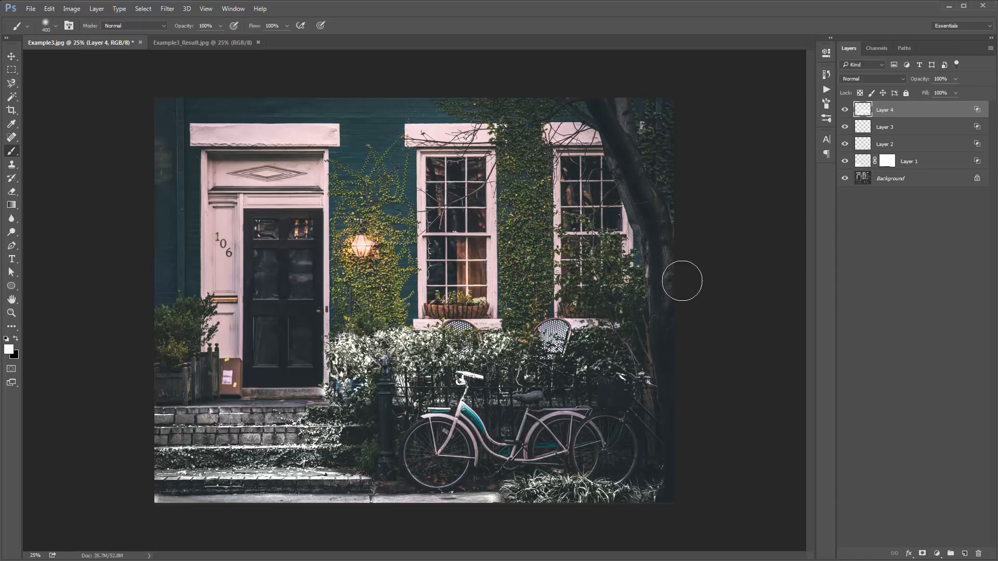
pyautogui.hotkey('ctrl', 'z')
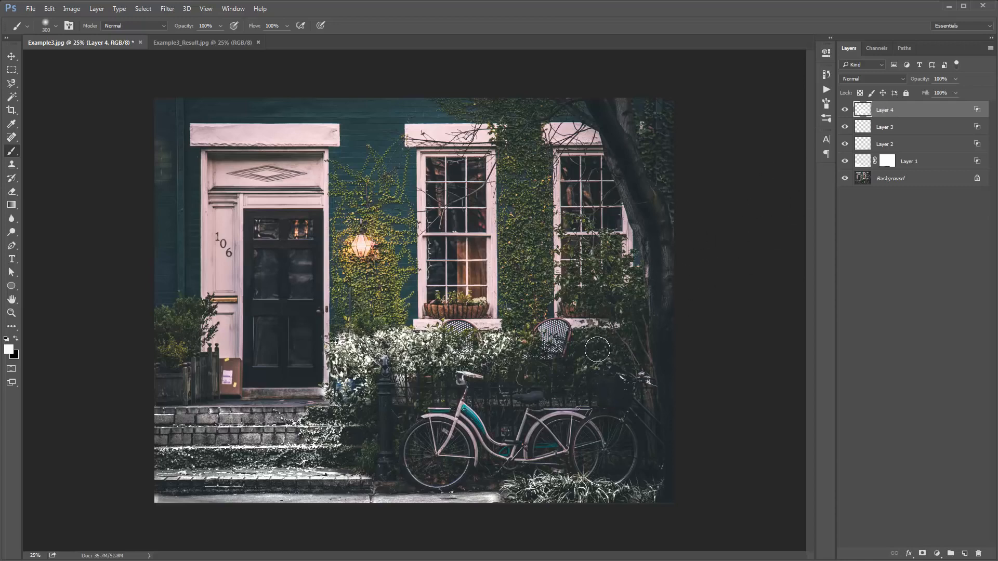
# Step: Extend the snow on Layer 4 over the bushes behind the bicycle and beside the post, reducing the brush to about 175 px
pyautogui.press('[')
pyautogui.press('[')
pyautogui.press('[')
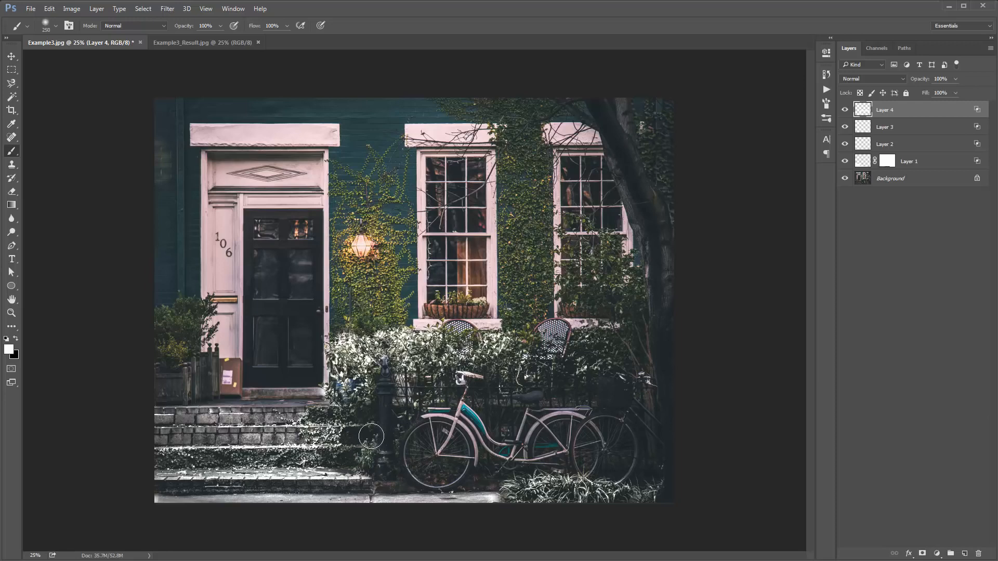
pyautogui.press('[')
pyautogui.press('[')
pyautogui.press('[')
pyautogui.press(']')
pyautogui.press(']')
pyautogui.press('[')
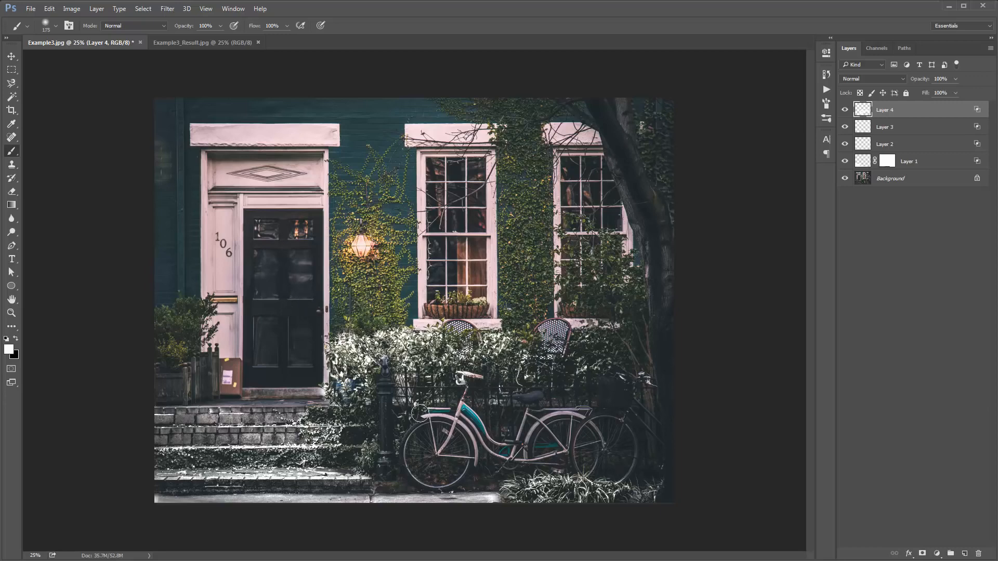
pyautogui.press(']')
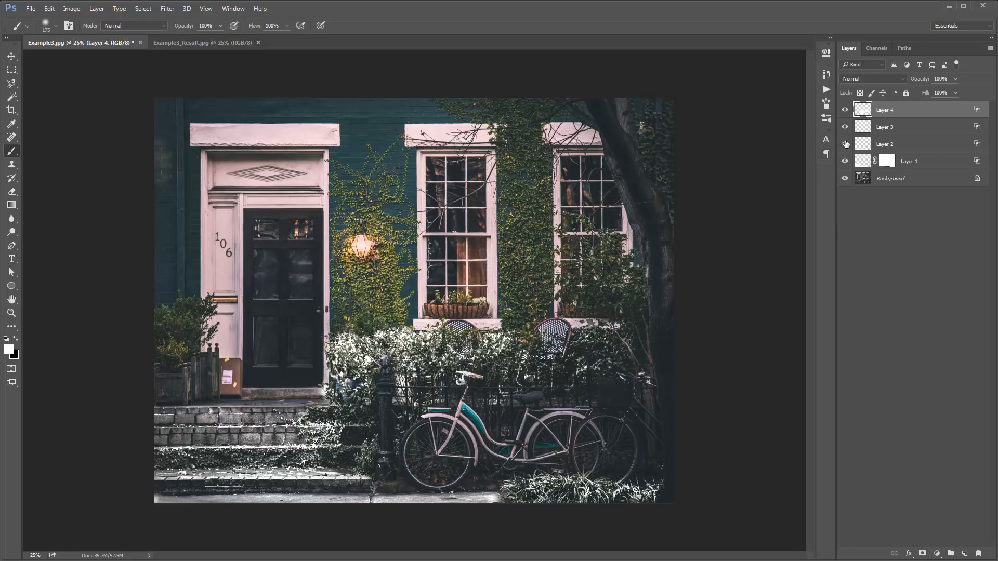
# Step: On a new layer, paint extra white patches over the bushes beside the steps and behind the bicycle
pyautogui.hotkey('ctrl', 'shift', 'n')
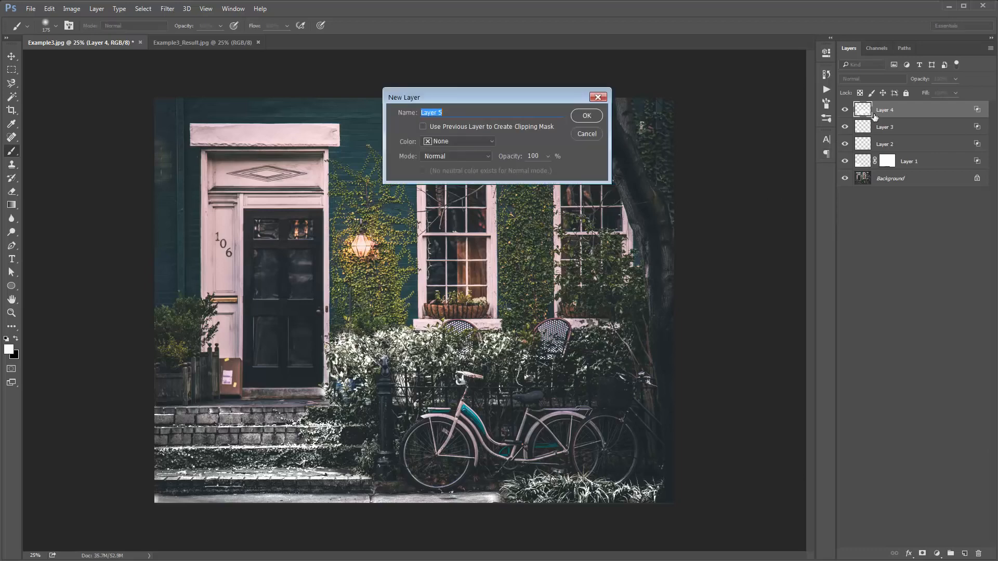
pyautogui.press('Return')
pyautogui.moveTo(582, 348)
pyautogui.mouseDown()
pyautogui.moveTo(623, 347)
pyautogui.moveTo(565, 376)
pyautogui.moveTo(586, 382)
pyautogui.moveTo(556, 369)
pyautogui.moveTo(444, 387)
pyautogui.mouseUp()
pyautogui.press('[')
pyautogui.press('[')
pyautogui.moveTo(370, 412)
pyautogui.mouseDown()
pyautogui.moveTo(338, 430)
pyautogui.moveTo(370, 436)
pyautogui.moveTo(340, 448)
pyautogui.moveTo(340, 464)
pyautogui.moveTo(359, 455)
pyautogui.moveTo(364, 420)
pyautogui.moveTo(373, 438)
pyautogui.moveTo(372, 385)
pyautogui.mouseUp()
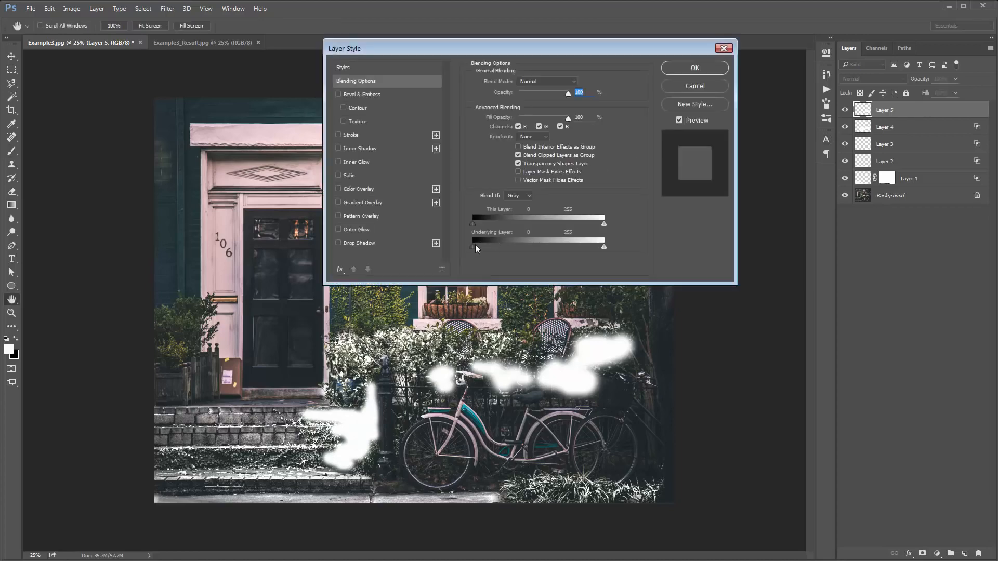
# Step: Blend the extra bush snow by splitting Layer 5's Blend If underlying black slider to 46 and 131
pyautogui.moveTo(476, 246)
pyautogui.mouseDown()
pyautogui.moveTo(541, 245)
pyautogui.moveTo(494, 245)
pyautogui.mouseUp()
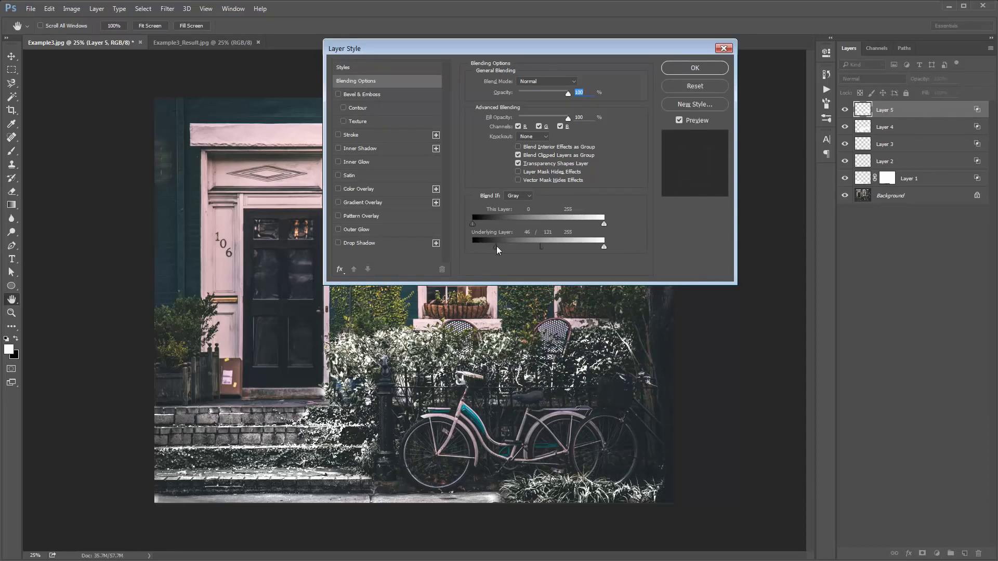
pyautogui.click(695, 68)
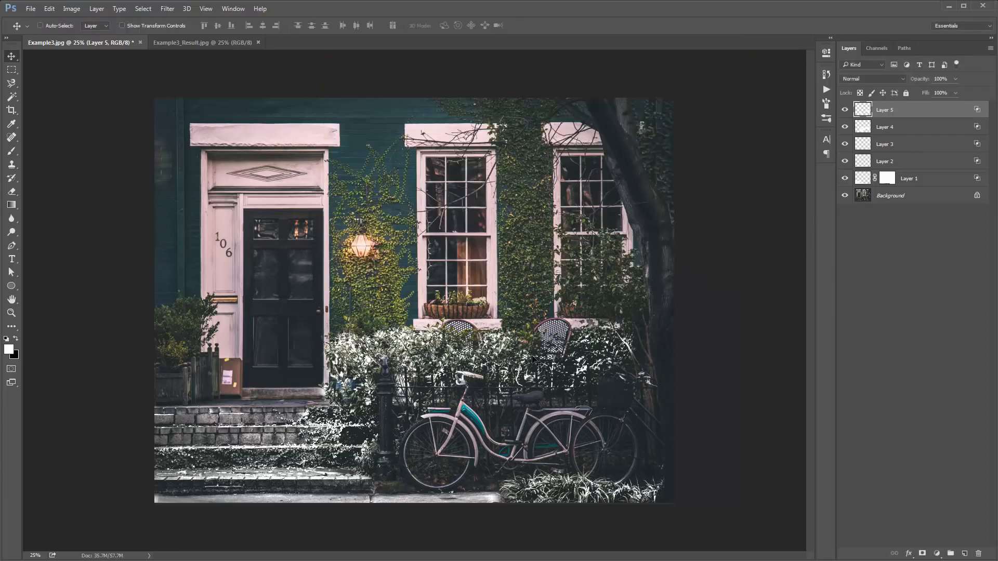
# Step: On a new layer, paint white along the front bicycle's handlebar, frame, saddle, front wheel and rear fender with a brush of about 70 px
pyautogui.hotkey('ctrl', 'shift', 'n')
pyautogui.press('Return')
pyautogui.press('b')
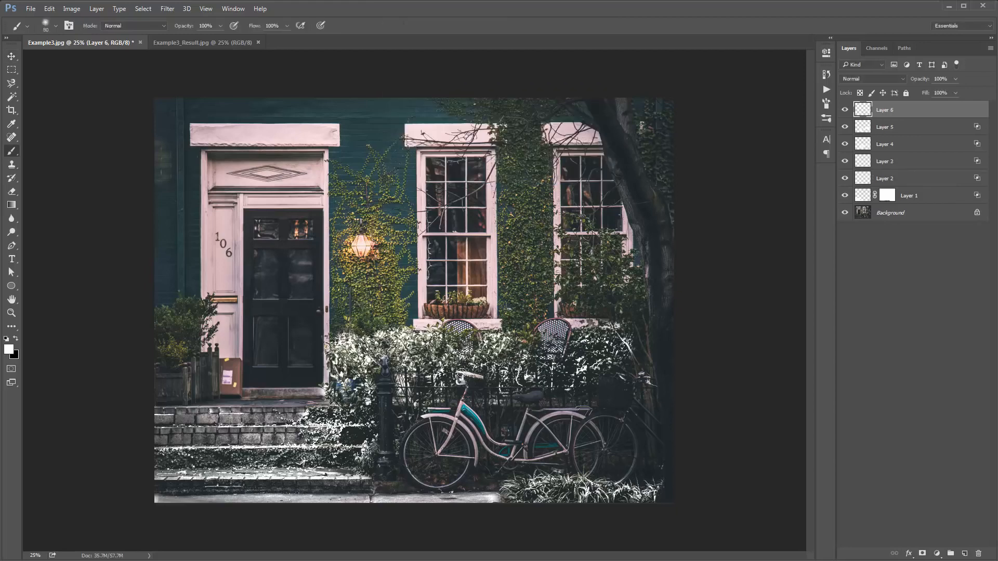
pyautogui.moveTo(461, 375)
pyautogui.mouseDown()
pyautogui.moveTo(455, 421)
pyautogui.moveTo(424, 416)
pyautogui.moveTo(403, 453)
pyautogui.moveTo(417, 479)
pyautogui.moveTo(458, 484)
pyautogui.moveTo(471, 441)
pyautogui.moveTo(451, 424)
pyautogui.moveTo(437, 458)
pyautogui.moveTo(430, 421)
pyautogui.moveTo(443, 451)
pyautogui.moveTo(466, 459)
pyautogui.mouseUp()
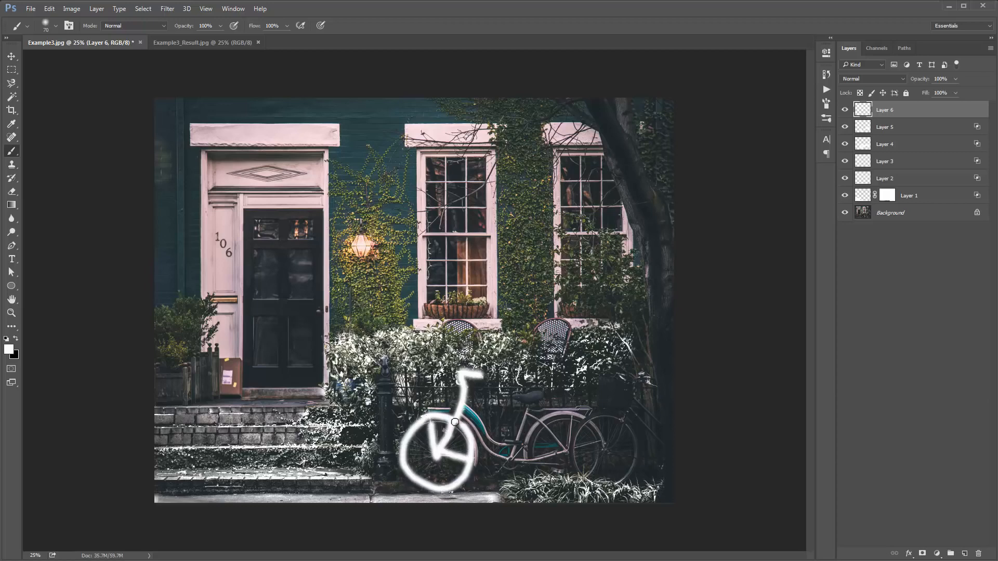
pyautogui.press(']')
pyautogui.moveTo(453, 416)
pyautogui.mouseDown()
pyautogui.moveTo(479, 460)
pyautogui.moveTo(472, 460)
pyautogui.moveTo(460, 404)
pyautogui.moveTo(518, 449)
pyautogui.mouseUp()
pyautogui.moveTo(474, 421)
pyautogui.mouseDown()
pyautogui.moveTo(509, 459)
pyautogui.moveTo(535, 397)
pyautogui.moveTo(516, 397)
pyautogui.moveTo(542, 395)
pyautogui.moveTo(537, 402)
pyautogui.moveTo(556, 414)
pyautogui.moveTo(525, 455)
pyautogui.mouseUp()
pyautogui.press('[')
pyautogui.moveTo(543, 420)
pyautogui.mouseDown()
pyautogui.moveTo(591, 413)
pyautogui.moveTo(601, 448)
pyautogui.moveTo(520, 461)
pyautogui.moveTo(564, 449)
pyautogui.moveTo(539, 421)
pyautogui.moveTo(569, 456)
pyautogui.mouseUp()
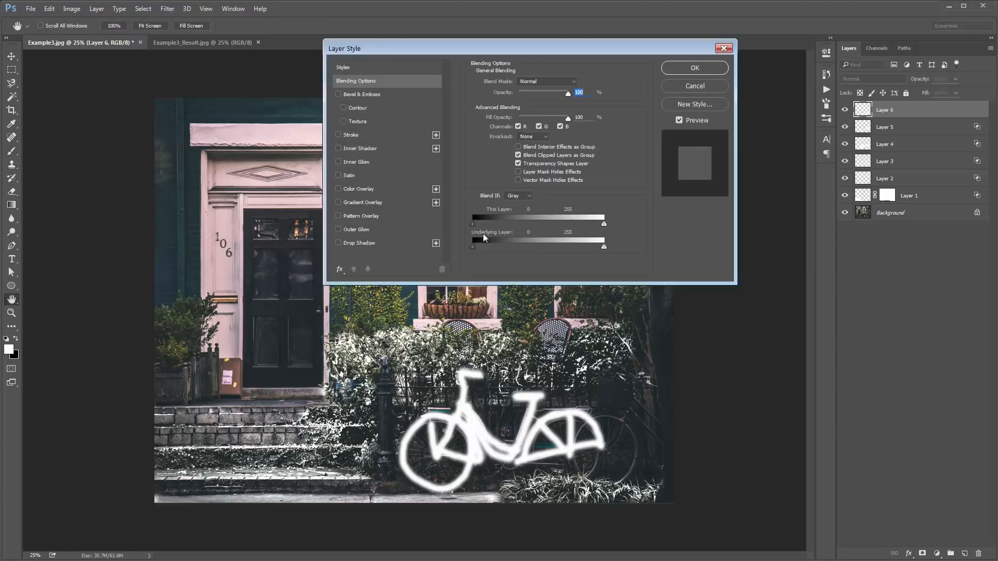
# Step: Blend the bicycle snow by splitting Layer 6's Blend If underlying black slider to 40 and 156
pyautogui.moveTo(475, 246)
pyautogui.mouseDown()
pyautogui.moveTo(552, 247)
pyautogui.moveTo(493, 246)
pyautogui.mouseUp()
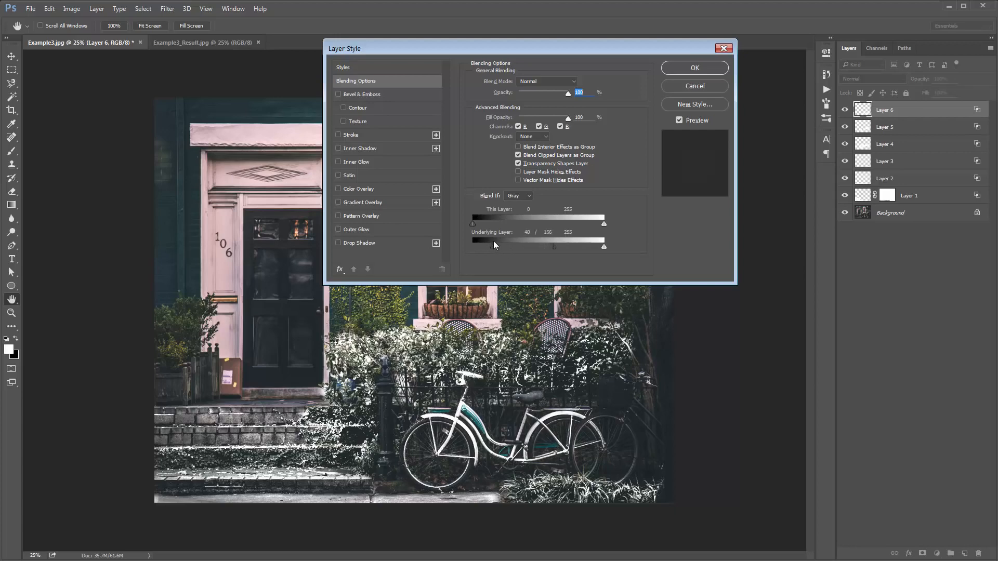
pyautogui.click(685, 85)
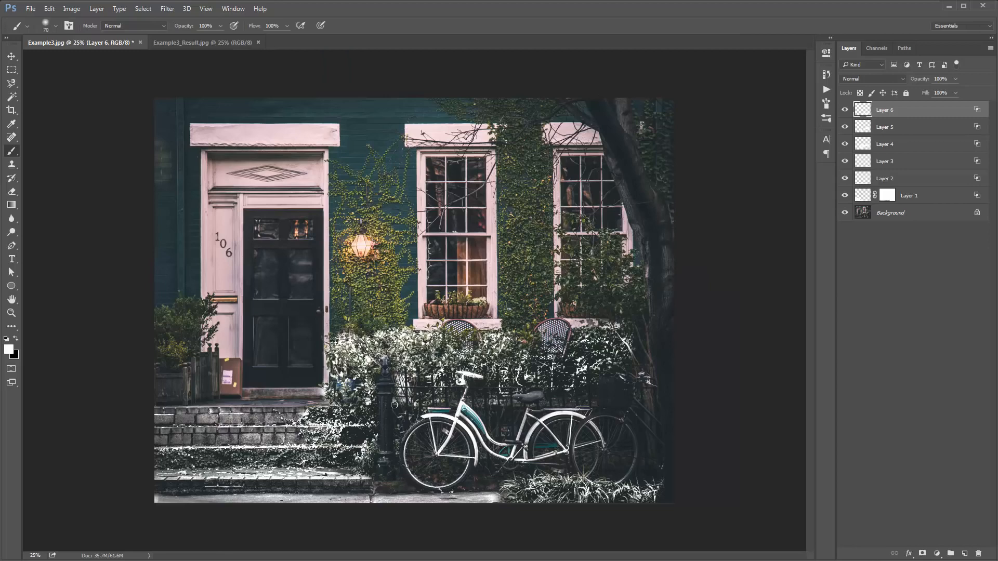
# Step: On a new layer, paint white down the iron fence post between the steps and the front bicycle
pyautogui.hotkey('ctrl', 'shift', 'n')
pyautogui.press('Return')
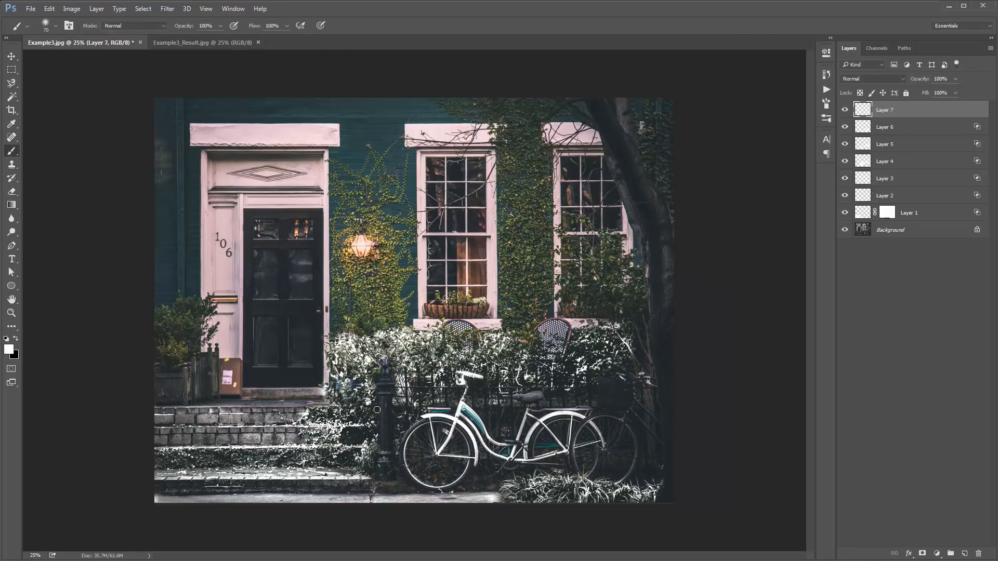
pyautogui.moveTo(384, 371)
pyautogui.mouseDown()
pyautogui.moveTo(382, 472)
pyautogui.moveTo(389, 359)
pyautogui.mouseUp()
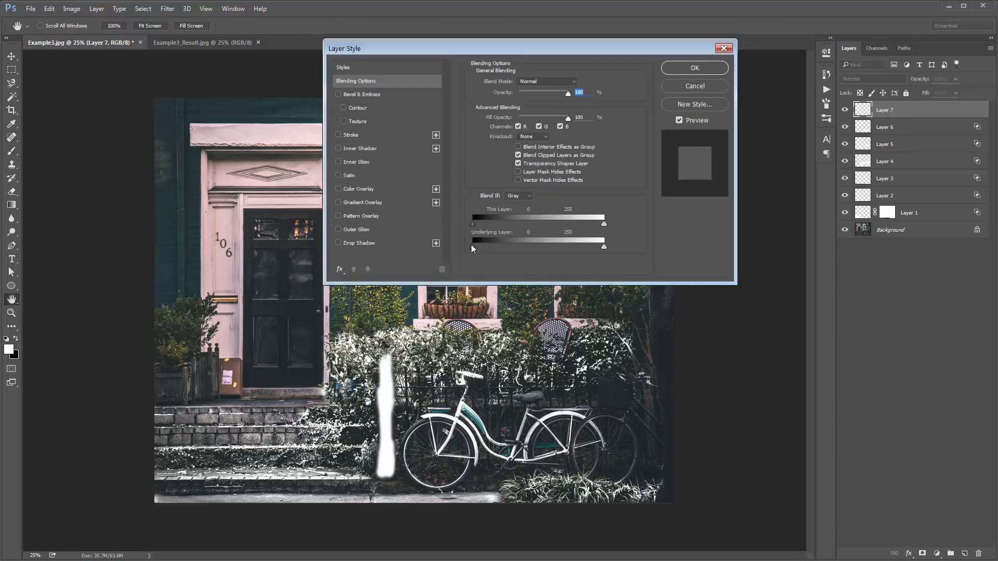
# Step: Blend the post snow by splitting Layer 7's Blend If underlying black slider to about 35 and 119
pyautogui.moveTo(472, 246); pyautogui.dragTo(505, 246)
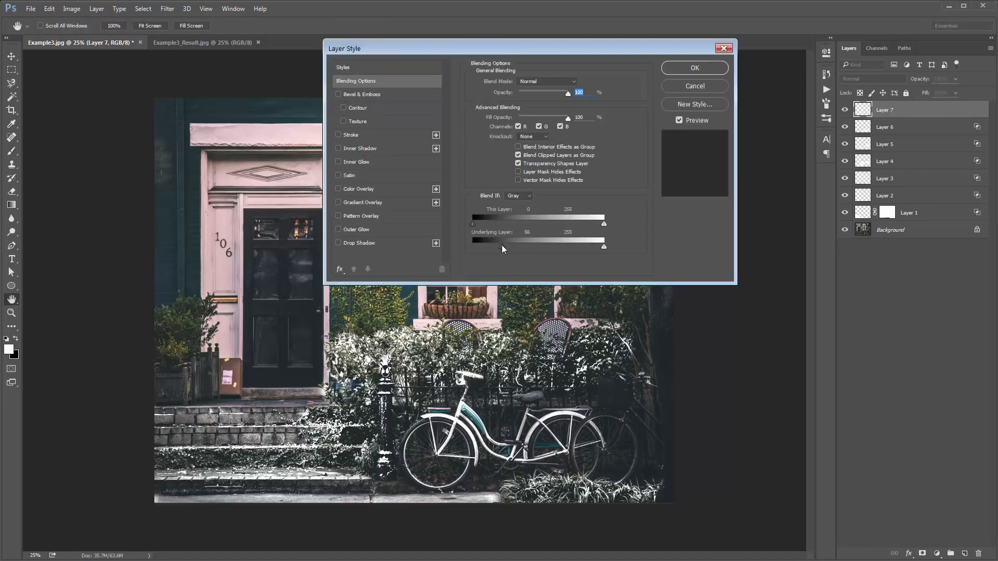
pyautogui.moveTo(502, 246)
pyautogui.mouseDown()
pyautogui.moveTo(535, 247)
pyautogui.moveTo(488, 245)
pyautogui.mouseUp()
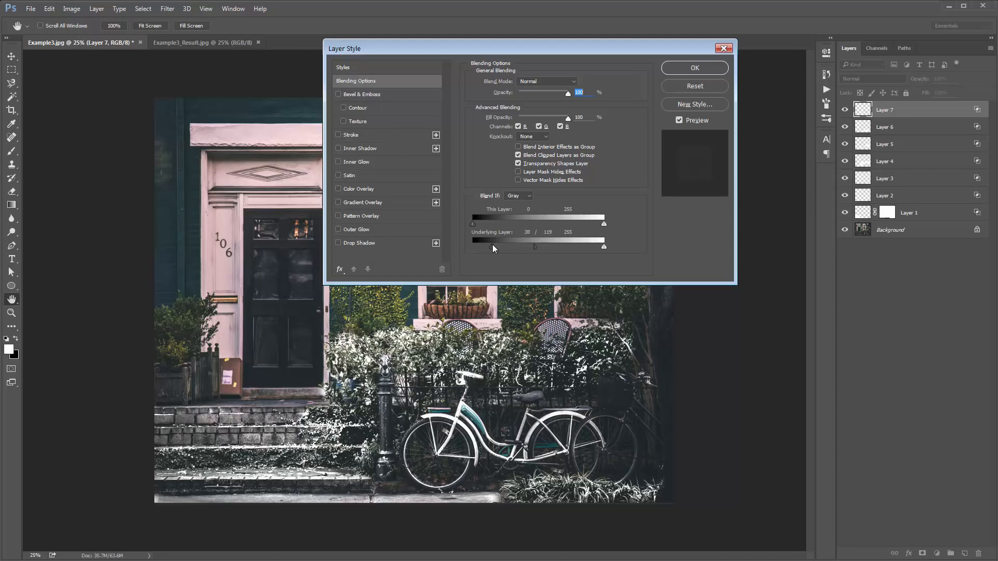
pyautogui.click(704, 67)
pyautogui.press('b')
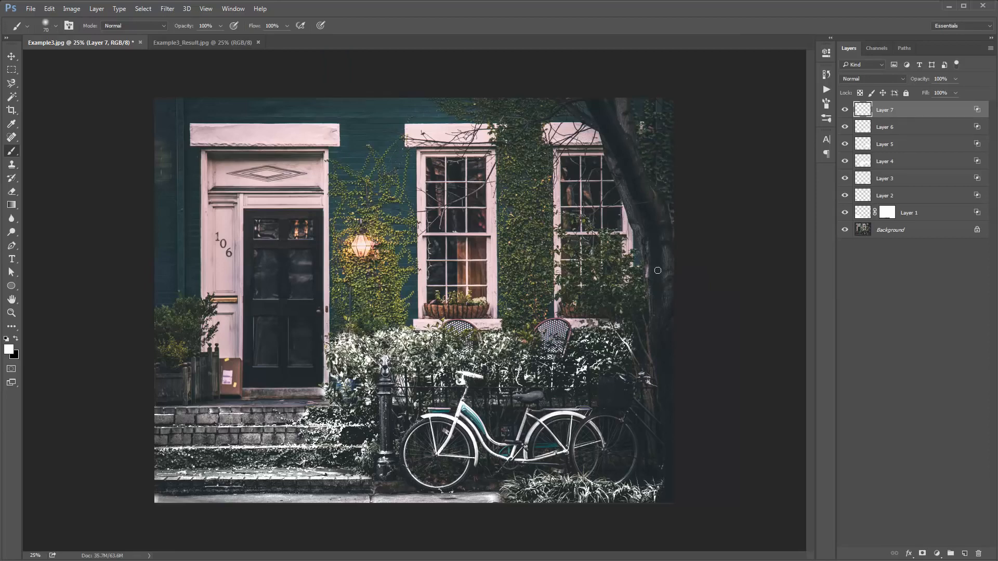
# Step: On a new layer, paint white over the whole tree trunk and its upper branches with a brush of up to about 125 px
pyautogui.hotkey('ctrl', 'shift', 'n')
pyautogui.press('Return')
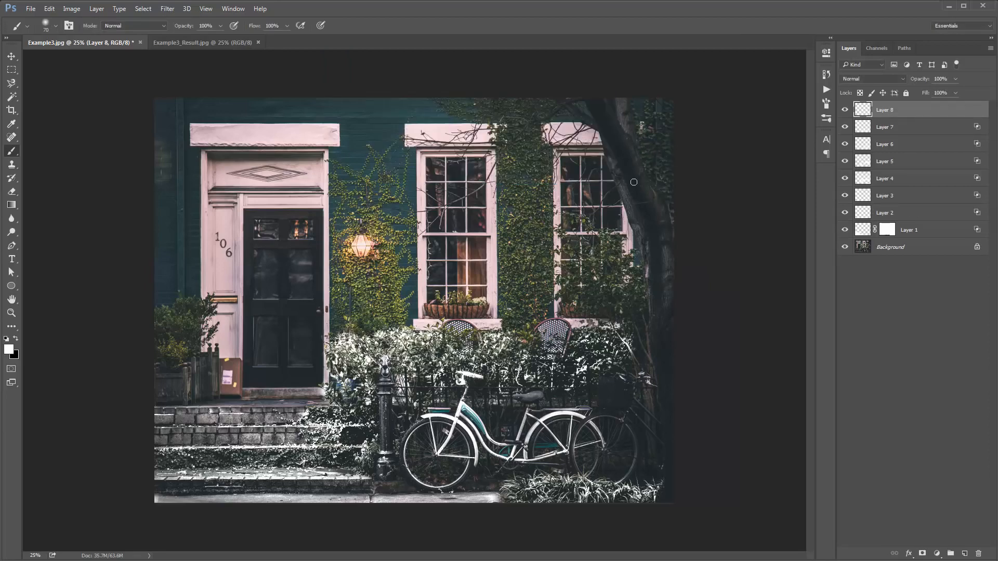
pyautogui.press(']')
pyautogui.press(']')
pyautogui.press(']')
pyautogui.moveTo(593, 99)
pyautogui.mouseDown()
pyautogui.moveTo(627, 180)
pyautogui.moveTo(614, 130)
pyautogui.moveTo(629, 173)
pyautogui.moveTo(624, 96)
pyautogui.moveTo(630, 150)
pyautogui.moveTo(615, 122)
pyautogui.moveTo(590, 121)
pyautogui.moveTo(611, 139)
pyautogui.moveTo(645, 229)
pyautogui.moveTo(637, 170)
pyautogui.moveTo(658, 225)
pyautogui.moveTo(657, 212)
pyautogui.moveTo(663, 292)
pyautogui.mouseUp()
pyautogui.press('[')
pyautogui.press(']')
pyautogui.press(']')
pyautogui.moveTo(640, 197)
pyautogui.mouseDown()
pyautogui.moveTo(663, 215)
pyautogui.moveTo(656, 341)
pyautogui.moveTo(674, 311)
pyautogui.moveTo(668, 497)
pyautogui.mouseUp()
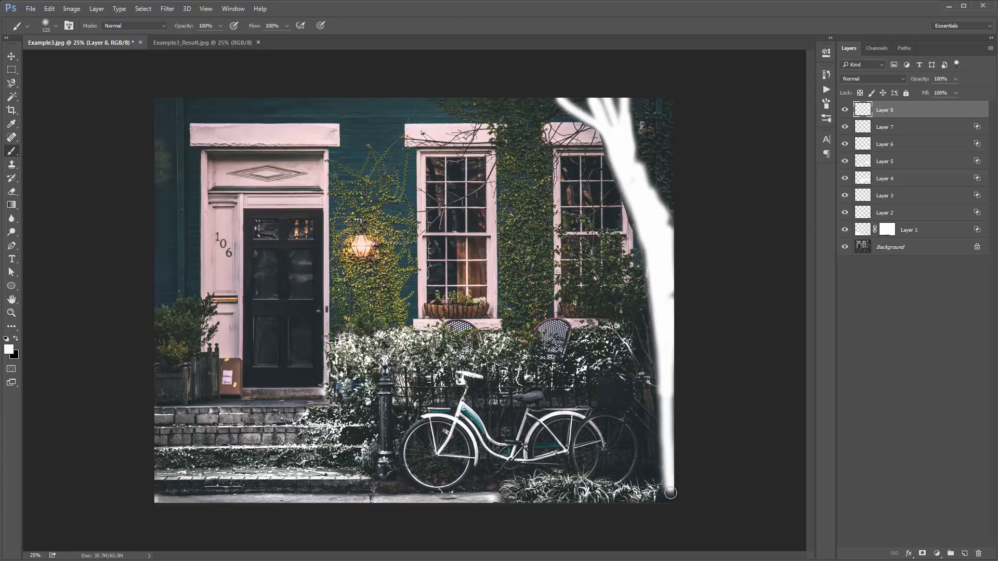
# Step: Blend the tree snow by splitting Layer 8's Blend If underlying black slider to 37 and 87
pyautogui.doubleClick(913, 115)
pyautogui.moveTo(590, 64); pyautogui.dragTo(347, 108)
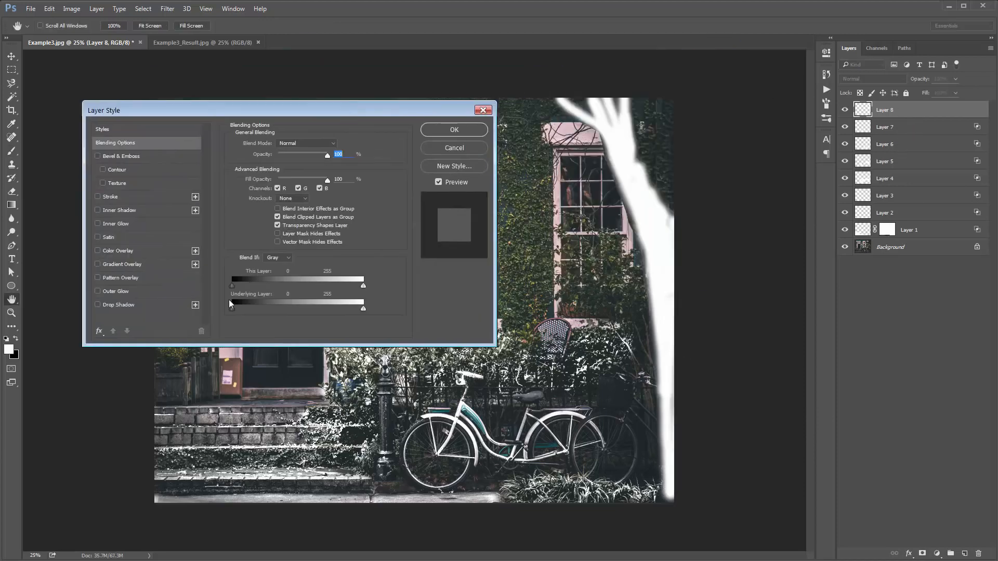
pyautogui.moveTo(254, 311)
pyautogui.mouseDown()
pyautogui.moveTo(277, 310)
pyautogui.moveTo(252, 309)
pyautogui.mouseUp()
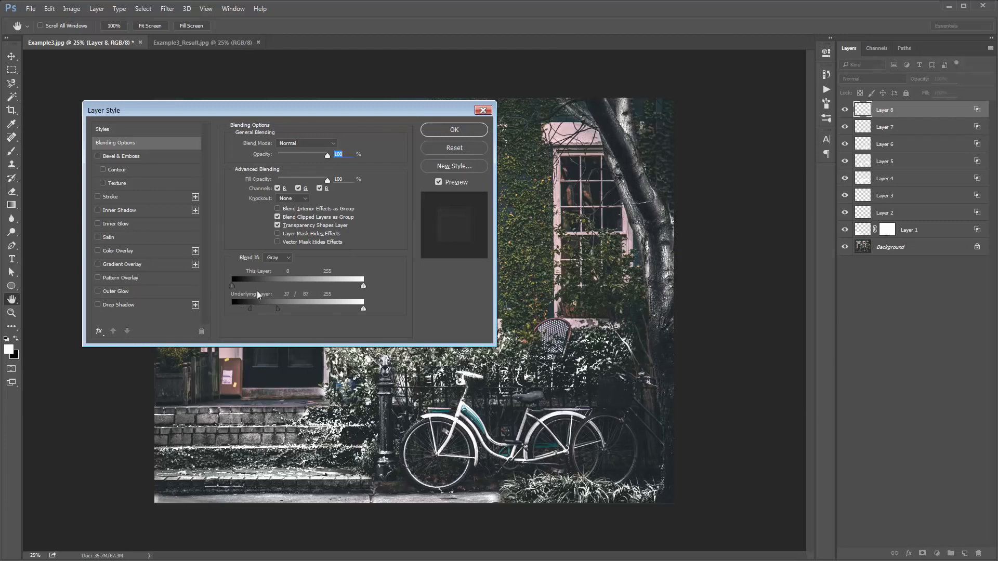
pyautogui.click(447, 129)
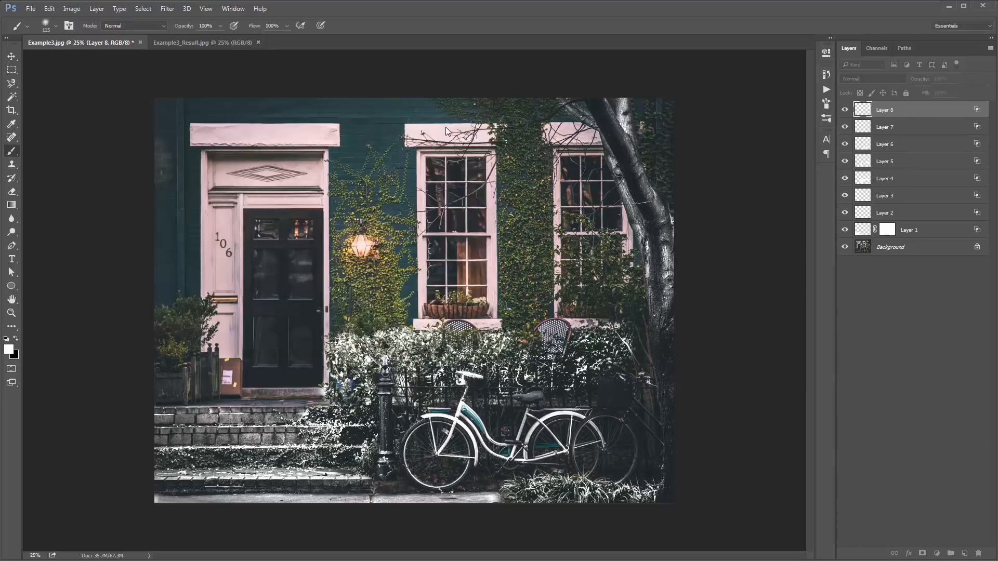
pyautogui.press('v')
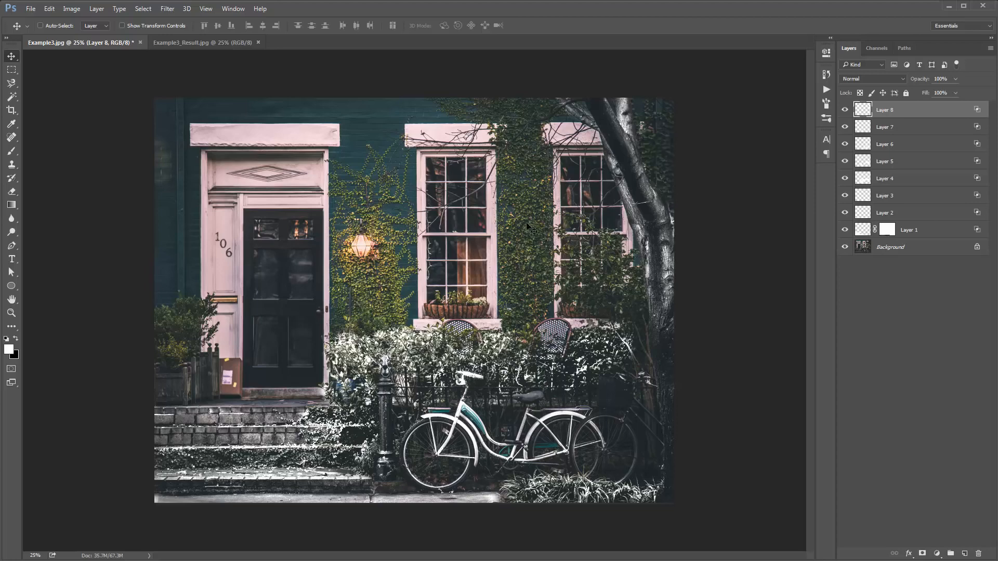
# Step: On a new layer, paint white over the ivy around the wall lamp, leaving the lamp itself unpainted and varying the brush size
pyautogui.hotkey('ctrl', 'shift', 'n')
pyautogui.press('Return')
pyautogui.press('b')
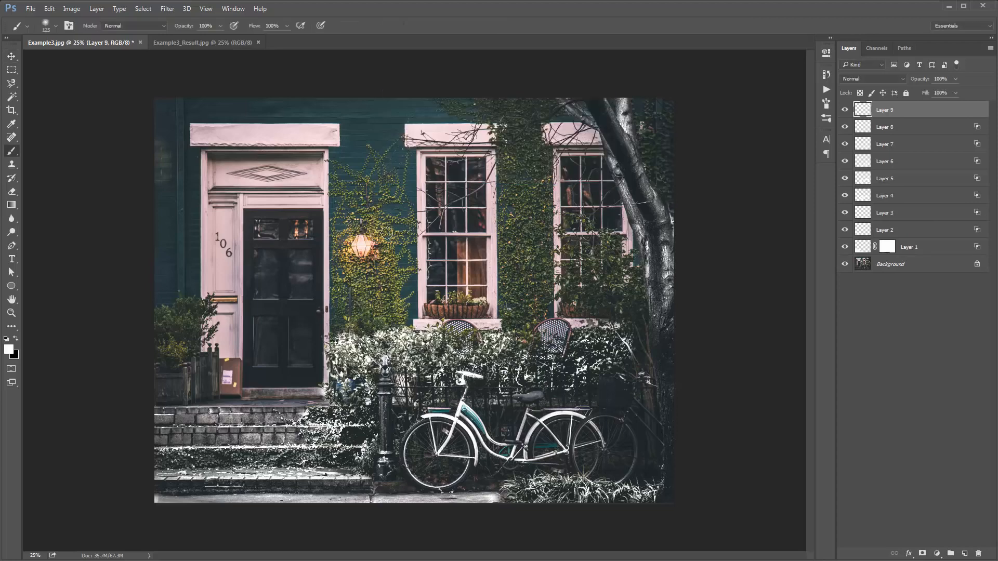
pyautogui.moveTo(336, 174)
pyautogui.mouseDown()
pyautogui.moveTo(348, 189)
pyautogui.moveTo(367, 180)
pyautogui.moveTo(374, 150)
pyautogui.moveTo(385, 155)
pyautogui.moveTo(402, 137)
pyautogui.mouseUp()
pyautogui.press(']')
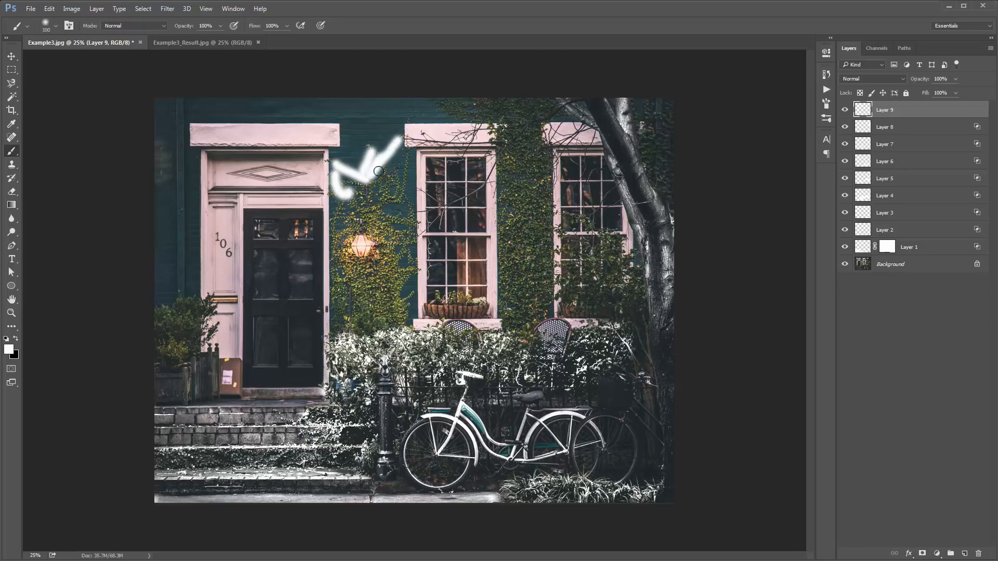
pyautogui.moveTo(378, 171)
pyautogui.mouseDown()
pyautogui.moveTo(384, 195)
pyautogui.moveTo(410, 154)
pyautogui.moveTo(387, 202)
pyautogui.moveTo(388, 185)
pyautogui.moveTo(353, 181)
pyautogui.moveTo(375, 213)
pyautogui.moveTo(414, 222)
pyautogui.moveTo(396, 228)
pyautogui.moveTo(386, 263)
pyautogui.moveTo(409, 272)
pyautogui.moveTo(383, 305)
pyautogui.moveTo(405, 293)
pyautogui.moveTo(393, 314)
pyautogui.moveTo(406, 298)
pyautogui.moveTo(396, 322)
pyautogui.moveTo(370, 289)
pyautogui.moveTo(350, 310)
pyautogui.moveTo(342, 296)
pyautogui.moveTo(346, 303)
pyautogui.moveTo(367, 273)
pyautogui.moveTo(364, 282)
pyautogui.moveTo(345, 249)
pyautogui.moveTo(338, 272)
pyautogui.moveTo(346, 201)
pyautogui.moveTo(346, 237)
pyautogui.moveTo(368, 231)
pyautogui.moveTo(382, 245)
pyautogui.moveTo(369, 268)
pyautogui.moveTo(351, 244)
pyautogui.moveTo(362, 225)
pyautogui.moveTo(406, 223)
pyautogui.mouseUp()
pyautogui.press(']')
pyautogui.press(']')
pyautogui.press('[')
pyautogui.press(']')
pyautogui.press('[')
pyautogui.press('[')
pyautogui.press('[')
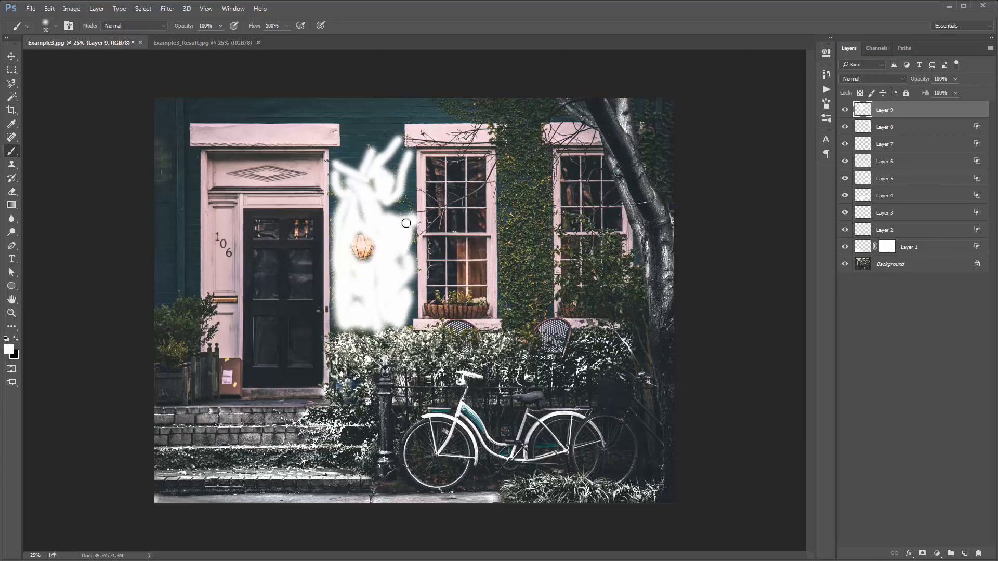
# Step: Blend the lamp ivy snow by splitting Layer 9's Blend If underlying black slider to 60 and 143
pyautogui.doubleClick(919, 111)
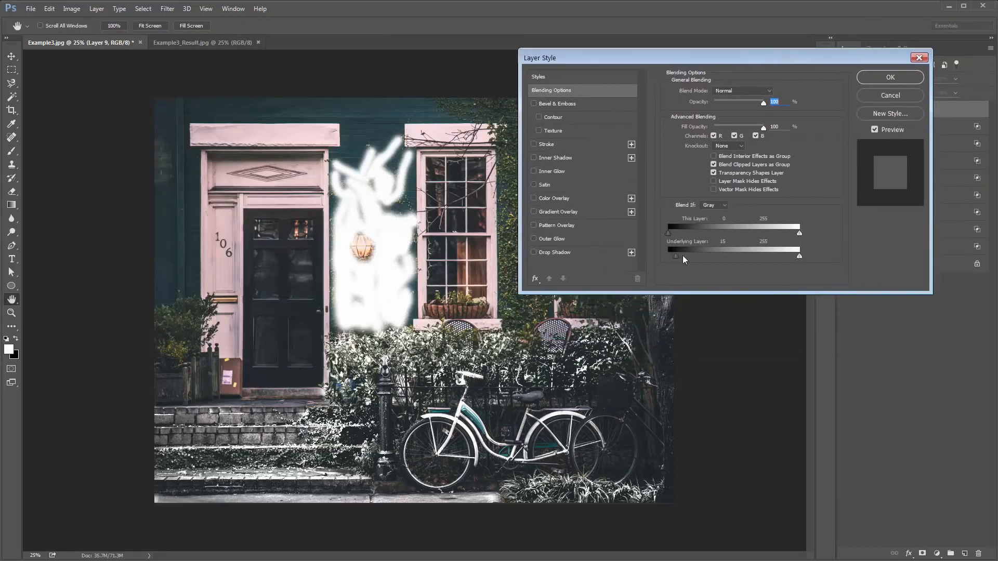
pyautogui.moveTo(682, 256)
pyautogui.mouseDown()
pyautogui.moveTo(752, 257)
pyautogui.moveTo(700, 256)
pyautogui.mouseUp()
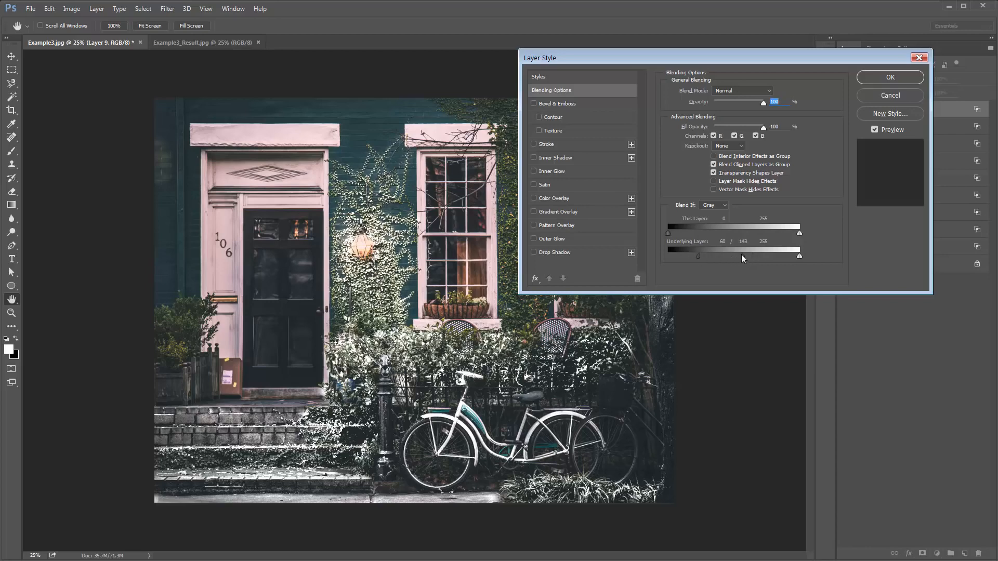
pyautogui.click(880, 80)
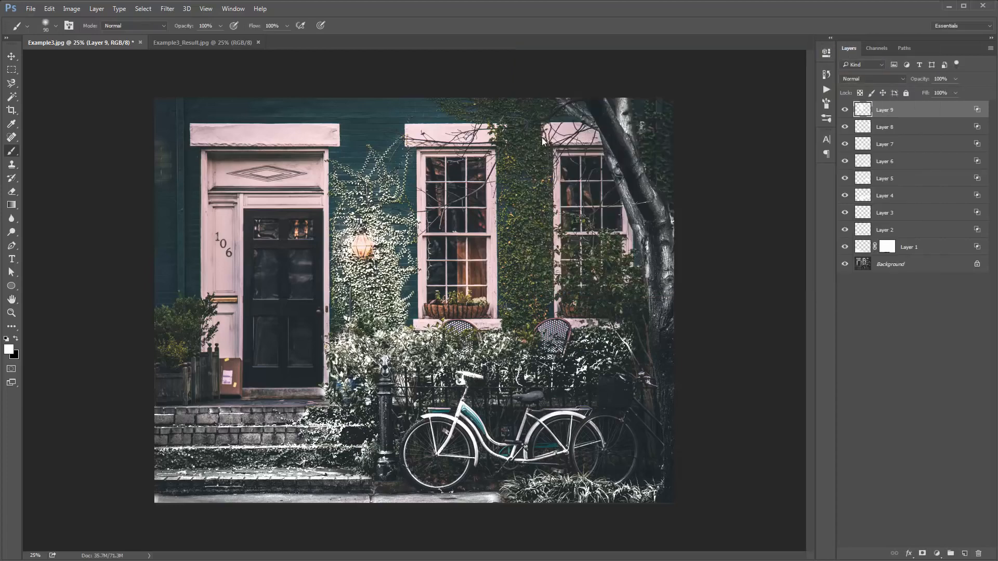
# Step: On a new layer, paint white over the ivy between the two windows and above them with a brush of up to 150 px
pyautogui.press('b')
pyautogui.hotkey('ctrl', 'shift', 'n')
pyautogui.press('Return')
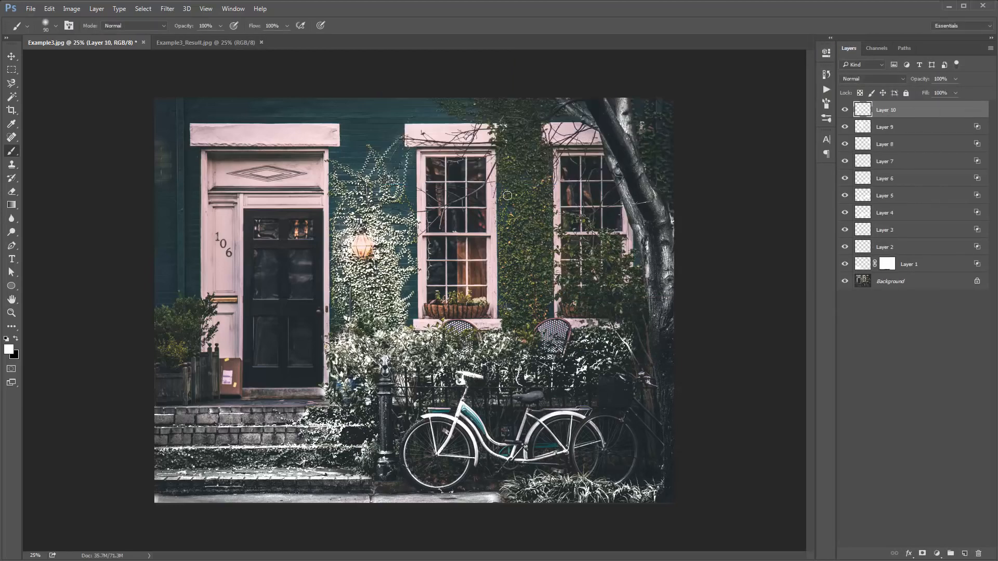
pyautogui.press(']')
pyautogui.moveTo(435, 107)
pyautogui.mouseDown()
pyautogui.moveTo(510, 108)
pyautogui.moveTo(512, 176)
pyautogui.moveTo(507, 126)
pyautogui.moveTo(535, 122)
pyautogui.moveTo(542, 175)
pyautogui.moveTo(530, 170)
pyautogui.moveTo(519, 181)
pyautogui.moveTo(516, 230)
pyautogui.moveTo(509, 167)
pyautogui.moveTo(508, 296)
pyautogui.moveTo(511, 324)
pyautogui.moveTo(523, 331)
pyautogui.moveTo(530, 219)
pyautogui.moveTo(540, 312)
pyautogui.moveTo(550, 304)
pyautogui.moveTo(548, 168)
pyautogui.moveTo(533, 182)
pyautogui.moveTo(524, 162)
pyautogui.moveTo(510, 188)
pyautogui.moveTo(507, 120)
pyautogui.moveTo(532, 115)
pyautogui.moveTo(524, 101)
pyautogui.moveTo(544, 104)
pyautogui.moveTo(533, 121)
pyautogui.mouseUp()
pyautogui.press(']')
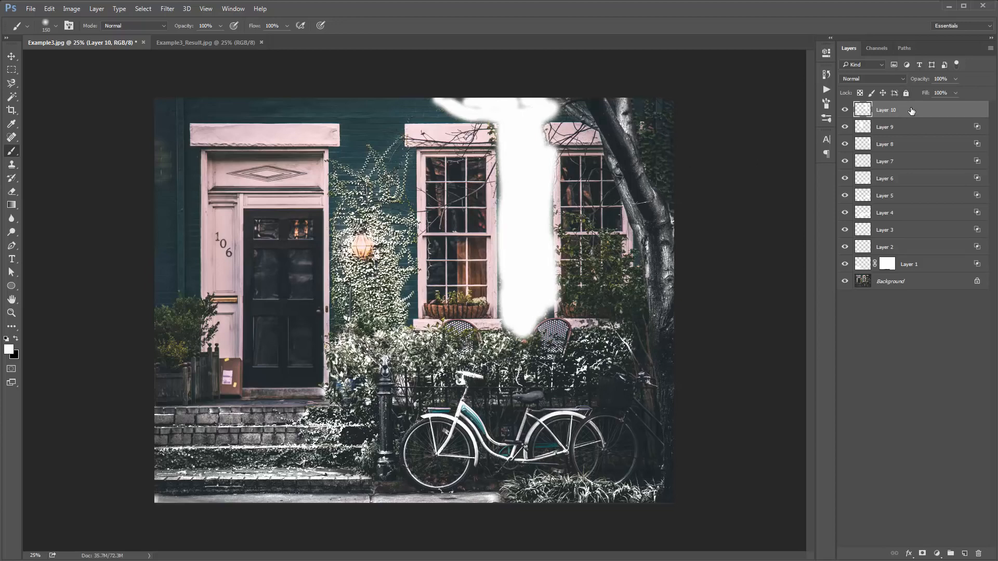
# Step: Blend the window ivy snow by splitting Layer 10's Blend If underlying black slider to about 48 and 128
pyautogui.doubleClick(929, 111)
pyautogui.moveTo(729, 54); pyautogui.dragTo(226, 62)
pyautogui.moveTo(167, 262)
pyautogui.mouseDown()
pyautogui.moveTo(238, 262)
pyautogui.moveTo(191, 261)
pyautogui.moveTo(227, 262)
pyautogui.mouseUp()
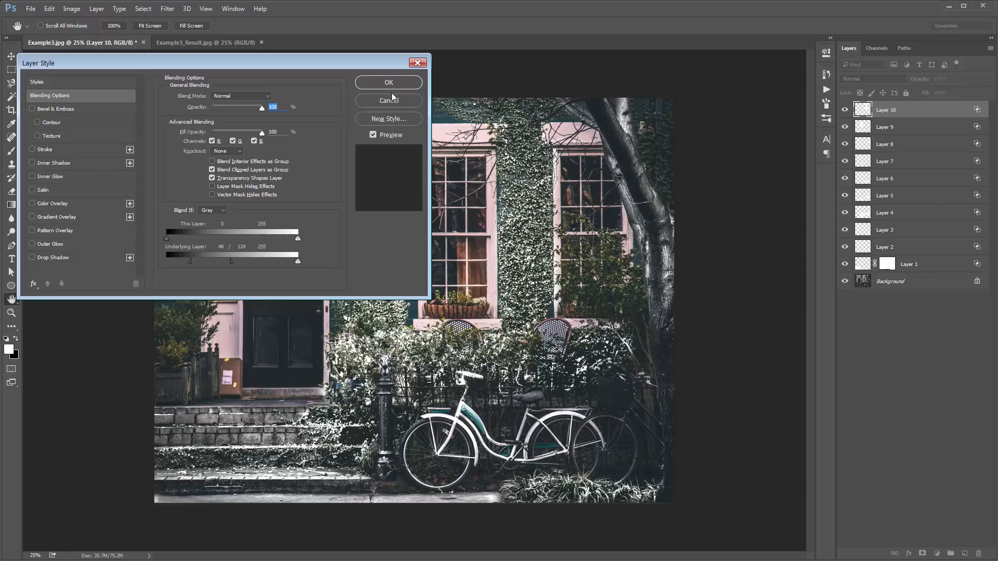
pyautogui.press('Return')
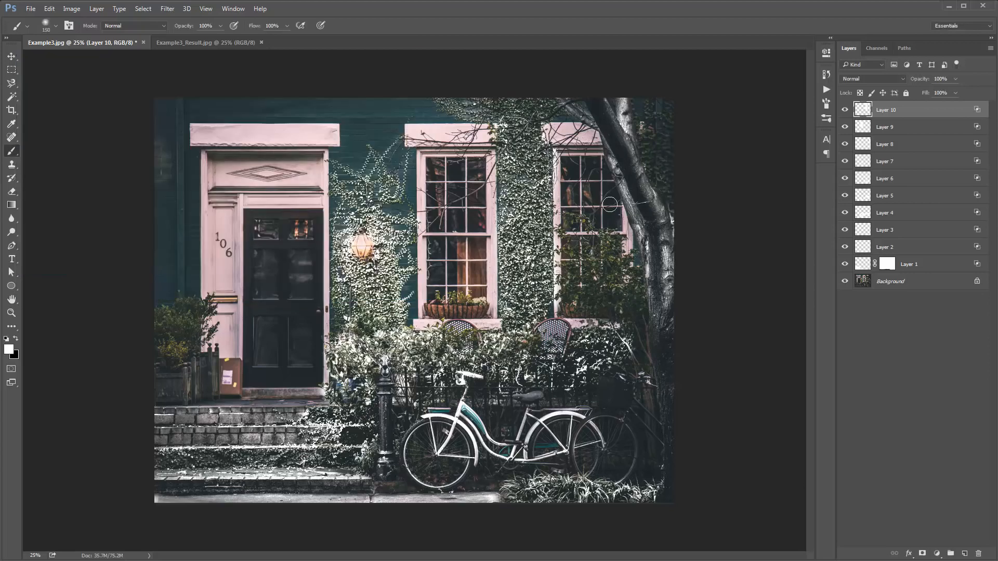
# Step: On a new layer, paint white over the tall shrub in front of the window beside the tree
pyautogui.hotkey('ctrl', 'shift', 'n')
pyautogui.press('Return')
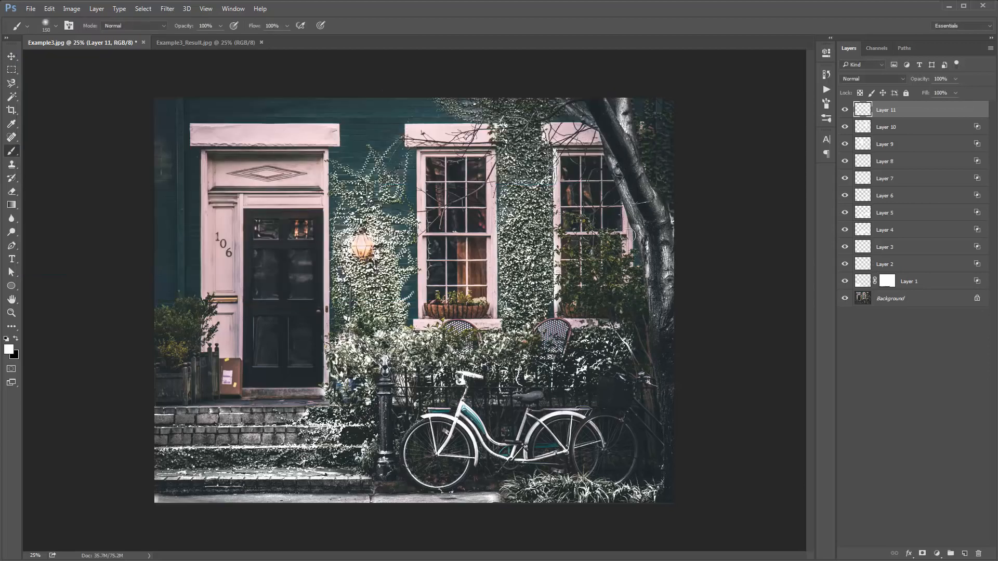
pyautogui.press(']')
pyautogui.moveTo(563, 233)
pyautogui.mouseDown()
pyautogui.moveTo(575, 256)
pyautogui.moveTo(563, 250)
pyautogui.moveTo(581, 263)
pyautogui.moveTo(560, 259)
pyautogui.moveTo(572, 269)
pyautogui.moveTo(563, 280)
pyautogui.moveTo(579, 277)
pyautogui.moveTo(568, 297)
pyautogui.moveTo(643, 308)
pyautogui.moveTo(620, 277)
pyautogui.moveTo(595, 278)
pyautogui.moveTo(639, 284)
pyautogui.moveTo(609, 277)
pyautogui.moveTo(610, 241)
pyautogui.moveTo(625, 257)
pyautogui.moveTo(564, 214)
pyautogui.mouseUp()
pyautogui.press('[')
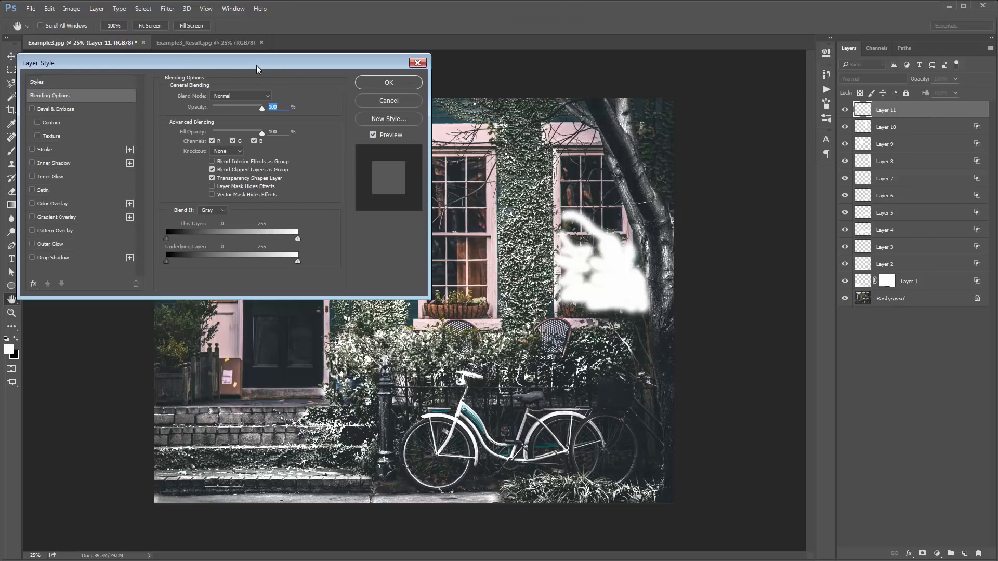
# Step: Blend the shrub snow by splitting Layer 11's Blend If underlying black slider to about 46 and 103
pyautogui.moveTo(256, 65); pyautogui.dragTo(292, 89)
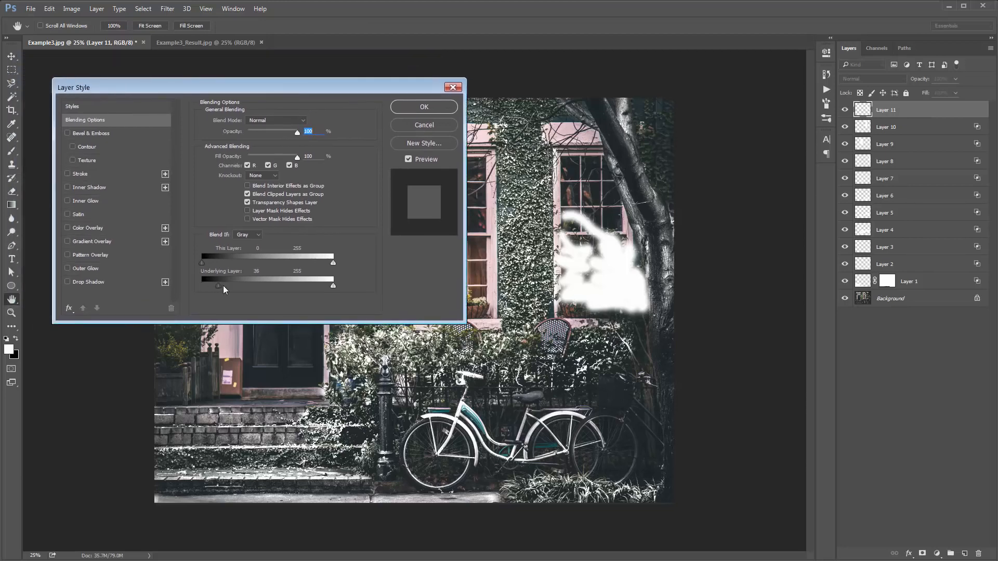
pyautogui.moveTo(223, 286); pyautogui.dragTo(239, 285)
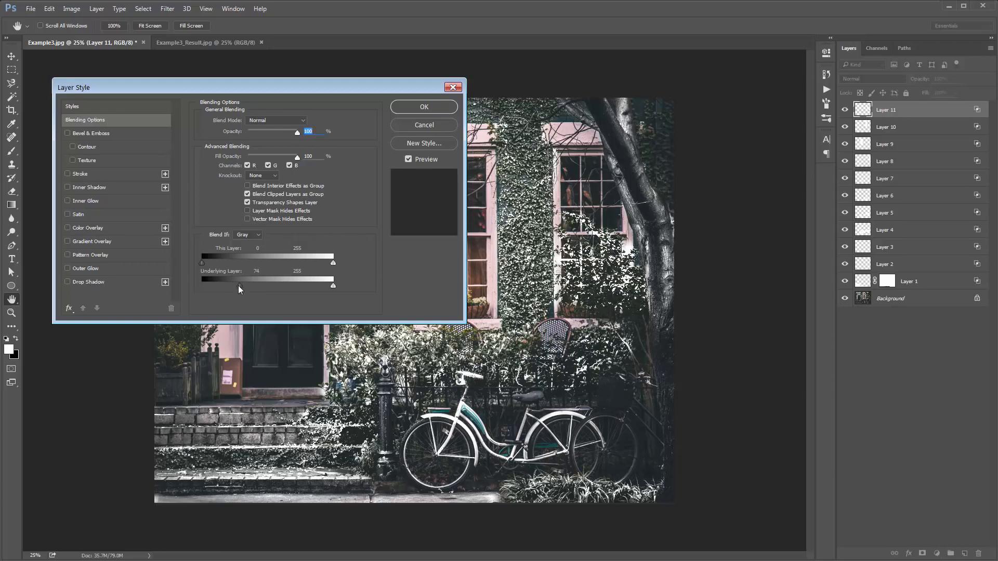
pyautogui.moveTo(248, 286); pyautogui.dragTo(226, 287)
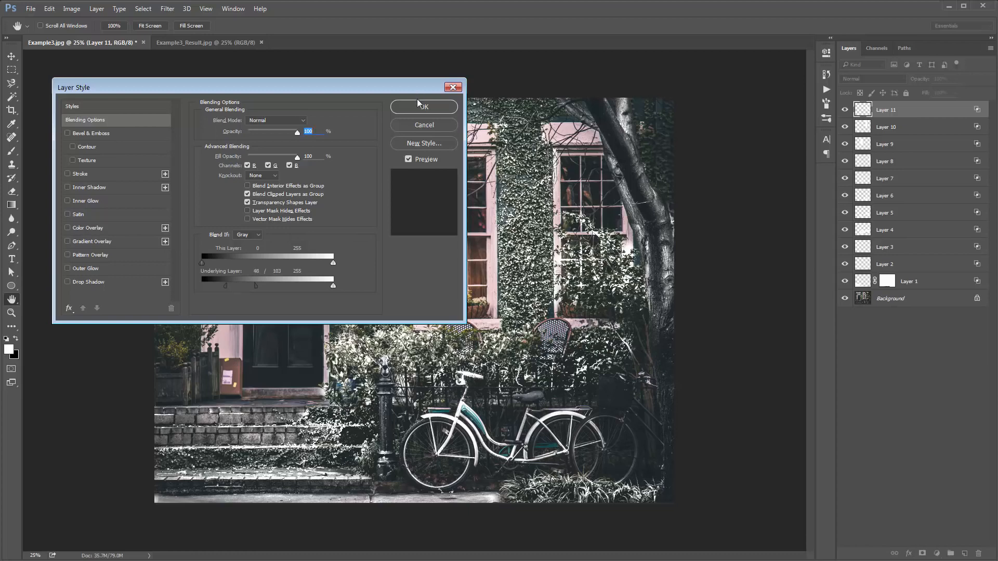
pyautogui.click(417, 101)
pyautogui.press('v')
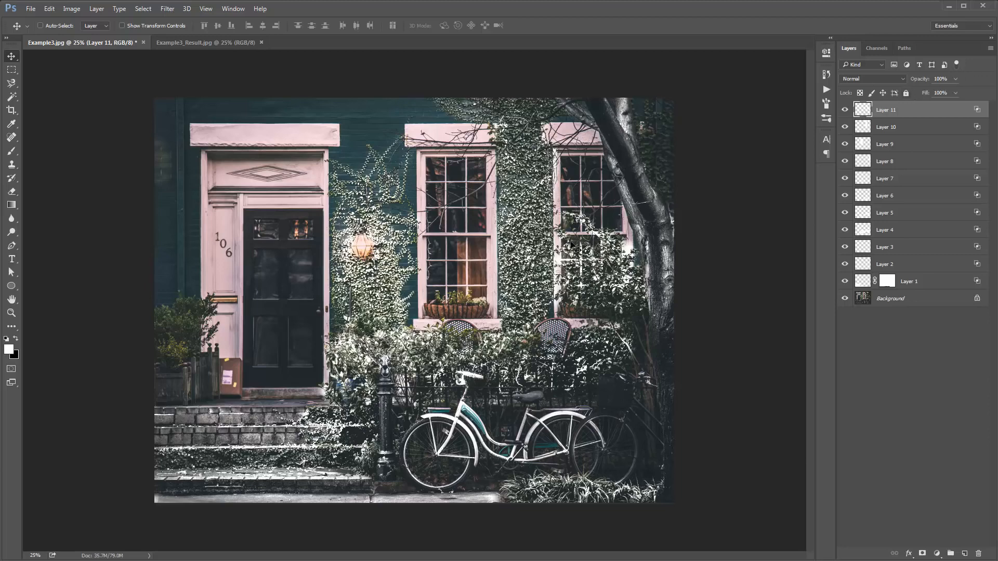
pyautogui.press('b')
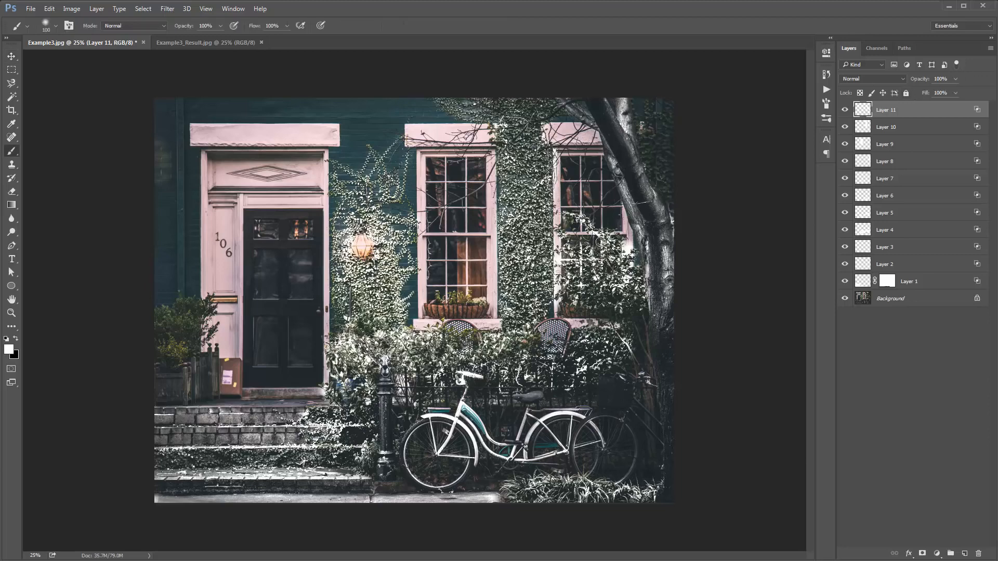
# Step: Paint white over the ivy behind the tree trunk on Layer 11, and again on a new Layer 12
pyautogui.moveTo(651, 112)
pyautogui.mouseDown()
pyautogui.moveTo(653, 159)
pyautogui.moveTo(643, 135)
pyautogui.moveTo(662, 147)
pyautogui.moveTo(672, 200)
pyautogui.mouseUp()
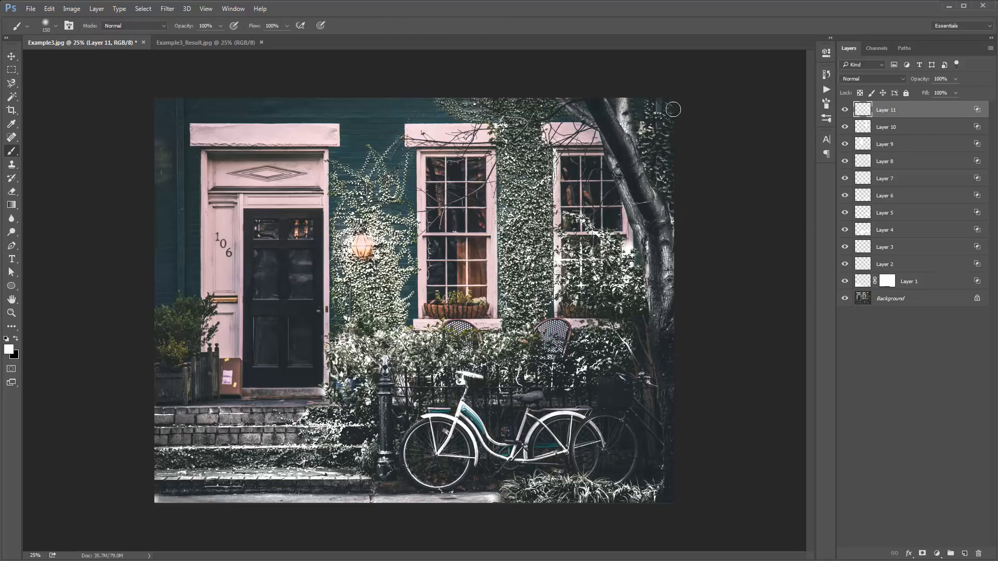
pyautogui.hotkey('ctrl', 'shift', 'n')
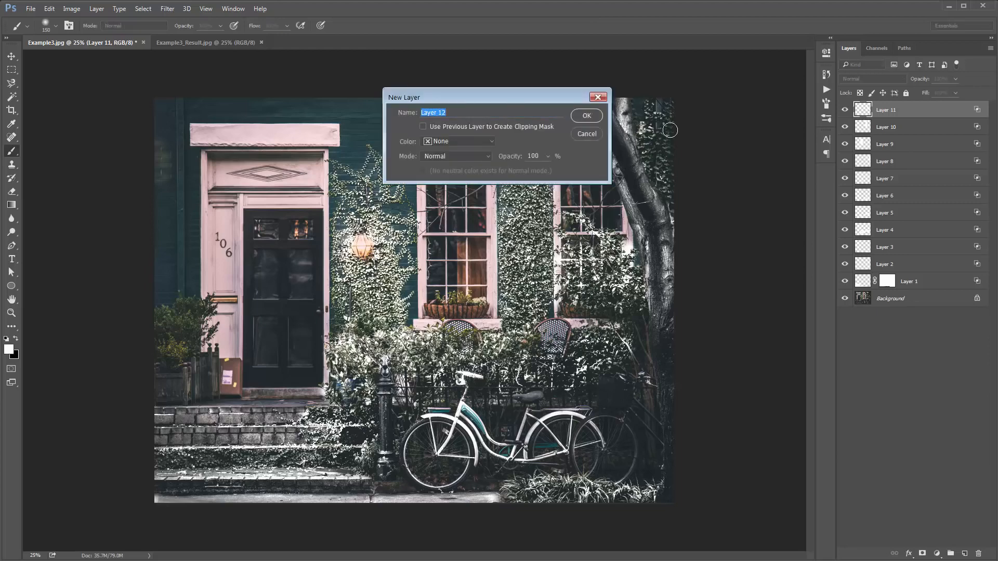
pyautogui.press('Return')
pyautogui.moveTo(649, 106)
pyautogui.mouseDown()
pyautogui.moveTo(655, 163)
pyautogui.moveTo(647, 146)
pyautogui.moveTo(660, 93)
pyautogui.moveTo(673, 100)
pyautogui.moveTo(670, 214)
pyautogui.mouseUp()
# Step: Blend Layer 12 into the ivy by splitting the dark Blend If slider of Underlying Layer to 36 / 115
pyautogui.doubleClick(931, 114)
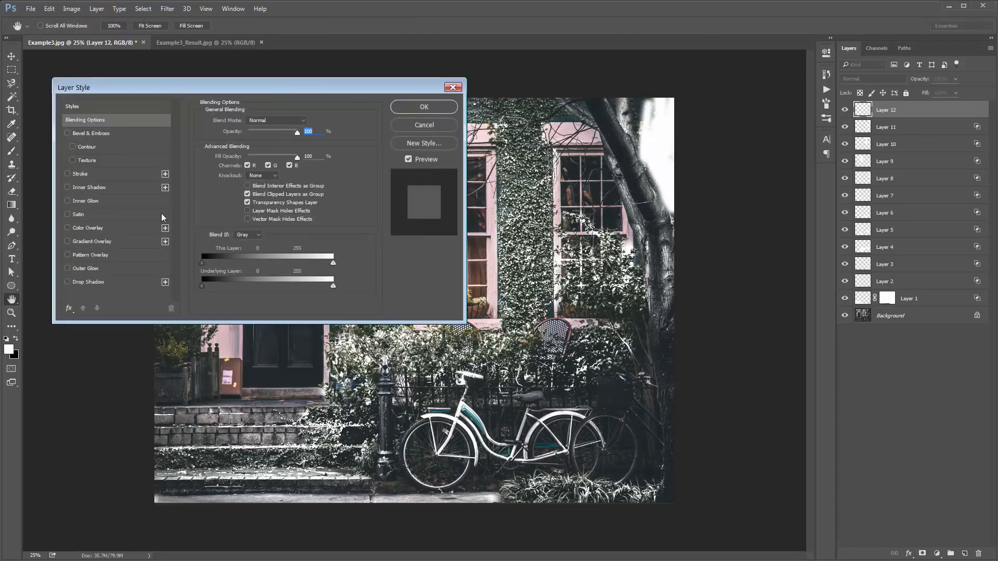
pyautogui.moveTo(231, 286)
pyautogui.mouseDown()
pyautogui.moveTo(262, 286)
pyautogui.moveTo(220, 286)
pyautogui.mouseUp()
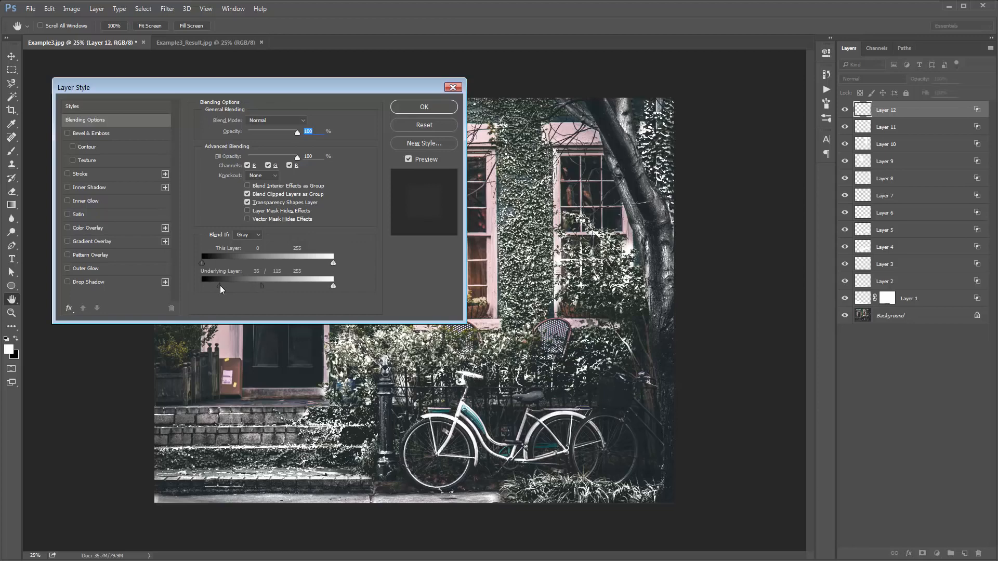
pyautogui.click(425, 107)
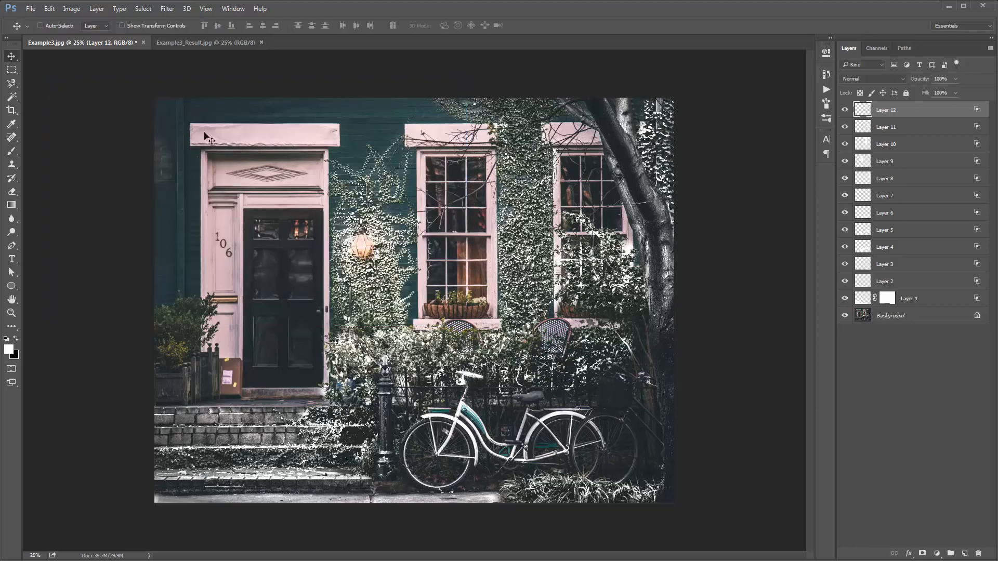
# Step: Create a new layer and paint the brick wall beside the door and above its lintel white with a 125 px brush
pyautogui.hotkey('ctrl', 'shift', 'alt', 'n')
pyautogui.press('b')
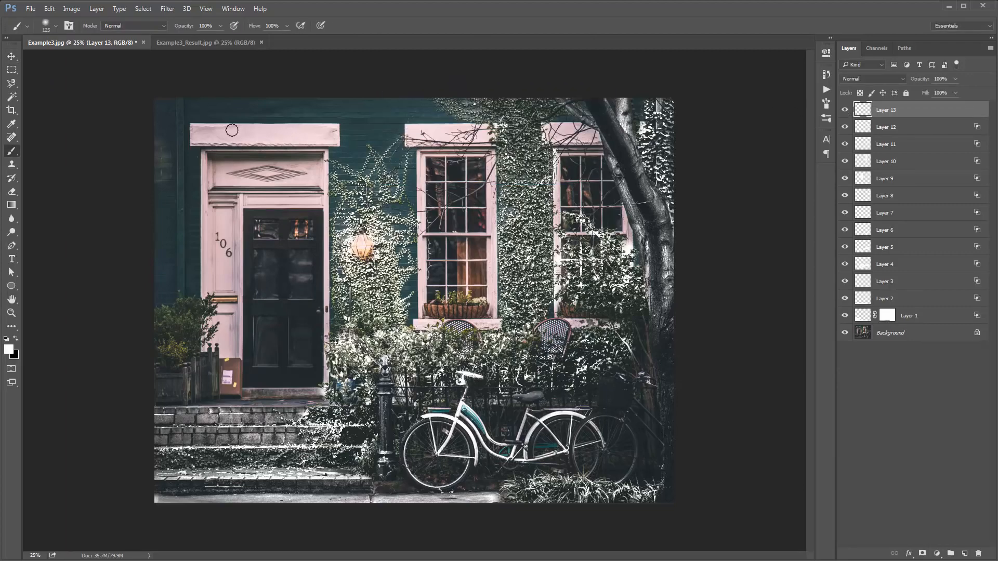
pyautogui.press(']')
pyautogui.moveTo(156, 99)
pyautogui.mouseDown()
pyautogui.moveTo(245, 108)
pyautogui.moveTo(154, 110)
pyautogui.moveTo(171, 189)
pyautogui.moveTo(182, 125)
pyautogui.moveTo(173, 128)
pyautogui.moveTo(180, 177)
pyautogui.moveTo(188, 162)
pyautogui.moveTo(190, 220)
pyautogui.moveTo(191, 156)
pyautogui.moveTo(193, 254)
pyautogui.moveTo(194, 208)
pyautogui.moveTo(193, 283)
pyautogui.moveTo(170, 267)
pyautogui.moveTo(151, 205)
pyautogui.moveTo(158, 193)
pyautogui.moveTo(155, 315)
pyautogui.moveTo(169, 268)
pyautogui.moveTo(169, 294)
pyautogui.moveTo(189, 282)
pyautogui.mouseUp()
pyautogui.press('[')
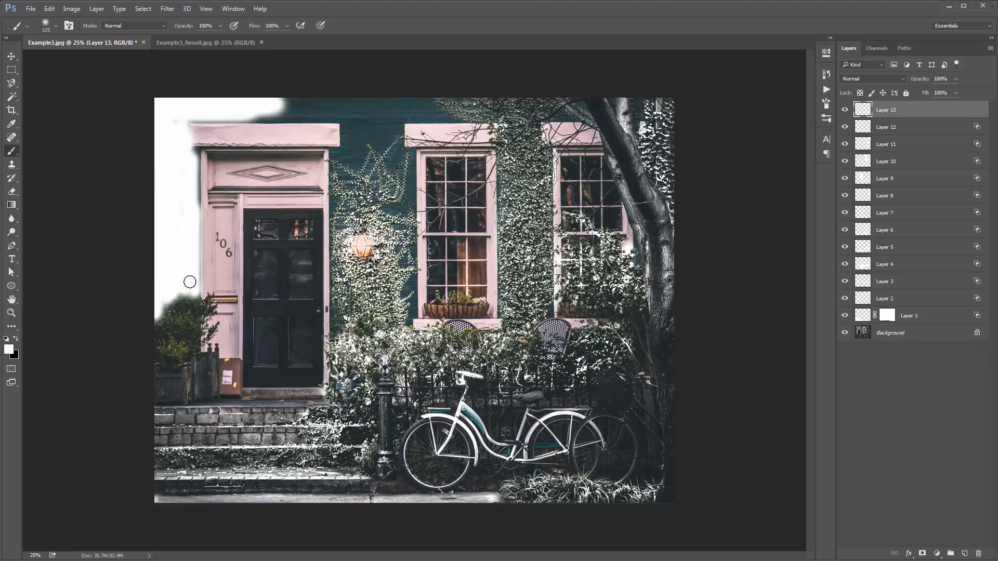
pyautogui.moveTo(189, 211)
pyautogui.mouseDown()
pyautogui.moveTo(192, 151)
pyautogui.moveTo(172, 129)
pyautogui.moveTo(202, 114)
pyautogui.moveTo(308, 113)
pyautogui.moveTo(228, 115)
pyautogui.mouseUp()
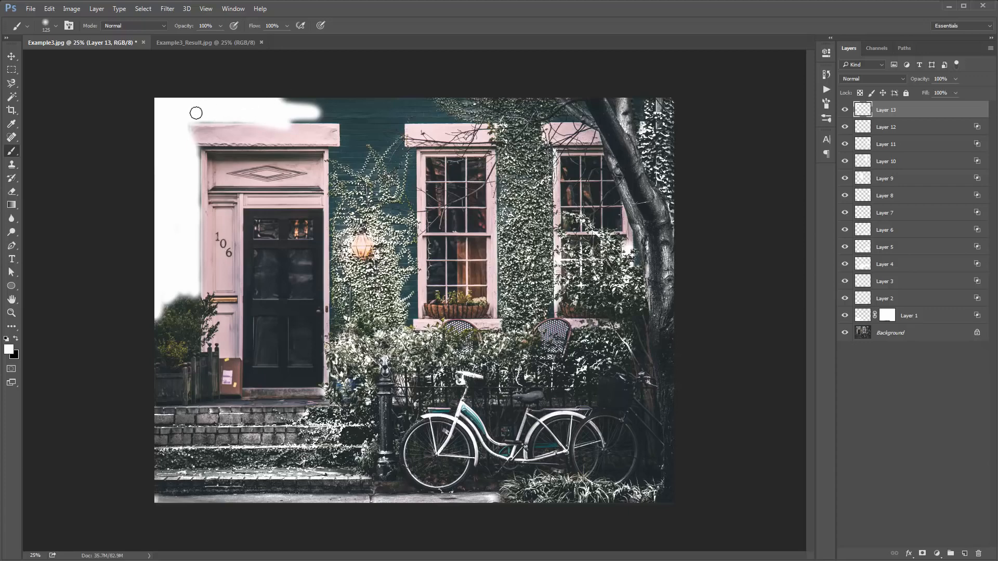
# Step: Paint the wall between the door and the first window white, reducing the brush to 100 px around the ivy
pyautogui.moveTo(272, 104)
pyautogui.mouseDown()
pyautogui.moveTo(306, 98)
pyautogui.moveTo(320, 102)
pyautogui.moveTo(284, 111)
pyautogui.moveTo(359, 116)
pyautogui.moveTo(370, 104)
pyautogui.moveTo(332, 97)
pyautogui.moveTo(454, 116)
pyautogui.moveTo(428, 104)
pyautogui.mouseUp()
pyautogui.moveTo(347, 146)
pyautogui.mouseDown()
pyautogui.moveTo(336, 220)
pyautogui.moveTo(334, 189)
pyautogui.moveTo(343, 168)
pyautogui.moveTo(354, 170)
pyautogui.moveTo(359, 127)
pyautogui.mouseUp()
pyautogui.press(']')
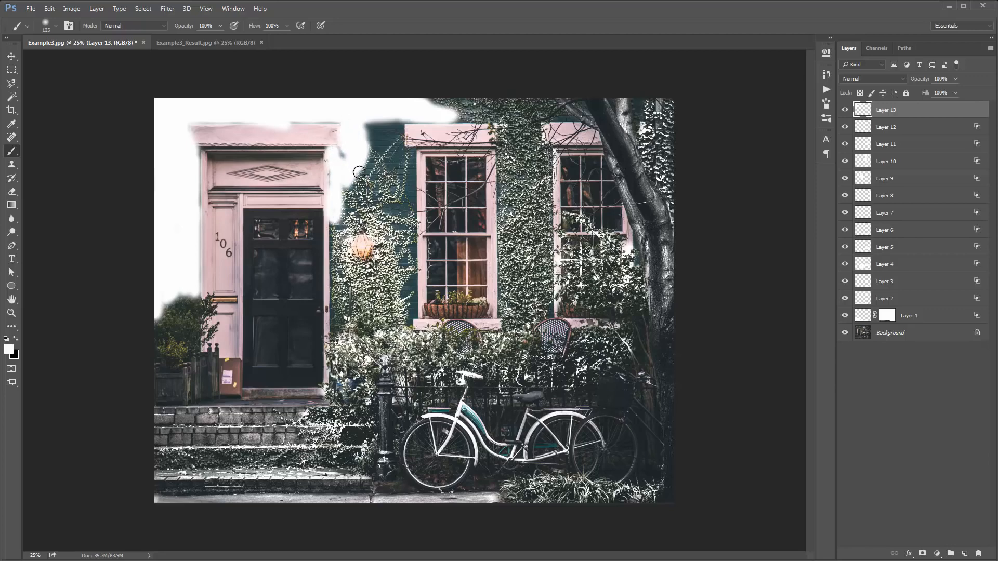
pyautogui.moveTo(361, 170)
pyautogui.mouseDown()
pyautogui.moveTo(376, 136)
pyautogui.moveTo(367, 111)
pyautogui.moveTo(377, 141)
pyautogui.moveTo(398, 120)
pyautogui.moveTo(385, 136)
pyautogui.moveTo(397, 161)
pyautogui.moveTo(376, 175)
pyautogui.moveTo(426, 161)
pyautogui.moveTo(411, 155)
pyautogui.moveTo(412, 210)
pyautogui.moveTo(413, 162)
pyautogui.moveTo(407, 206)
pyautogui.moveTo(387, 207)
pyautogui.moveTo(404, 264)
pyautogui.moveTo(411, 246)
pyautogui.moveTo(412, 326)
pyautogui.mouseUp()
pyautogui.press('[')
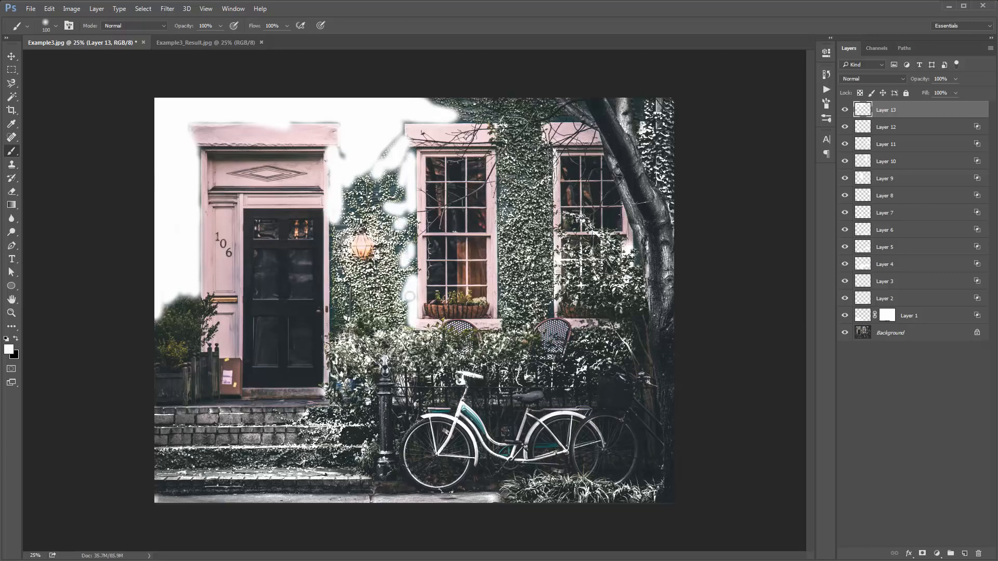
pyautogui.moveTo(345, 216)
pyautogui.mouseDown()
pyautogui.moveTo(346, 189)
pyautogui.moveTo(360, 182)
pyautogui.moveTo(372, 192)
pyautogui.mouseUp()
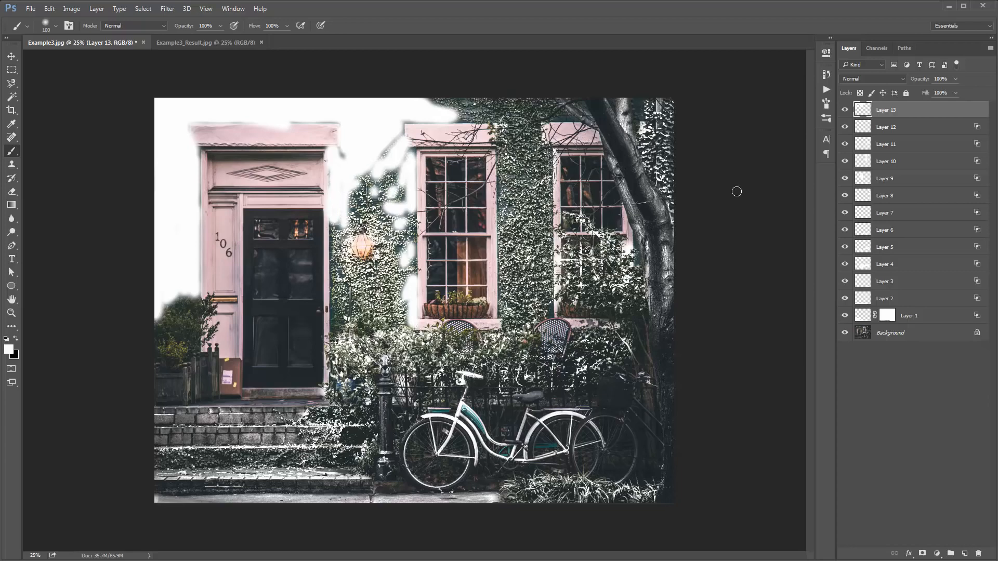
# Step: Blend Layer 13 into the brick wall by splitting the dark Blend If slider of Underlying Layer to 38 / 113
pyautogui.doubleClick(935, 114)
pyautogui.moveTo(364, 84); pyautogui.dragTo(761, 79)
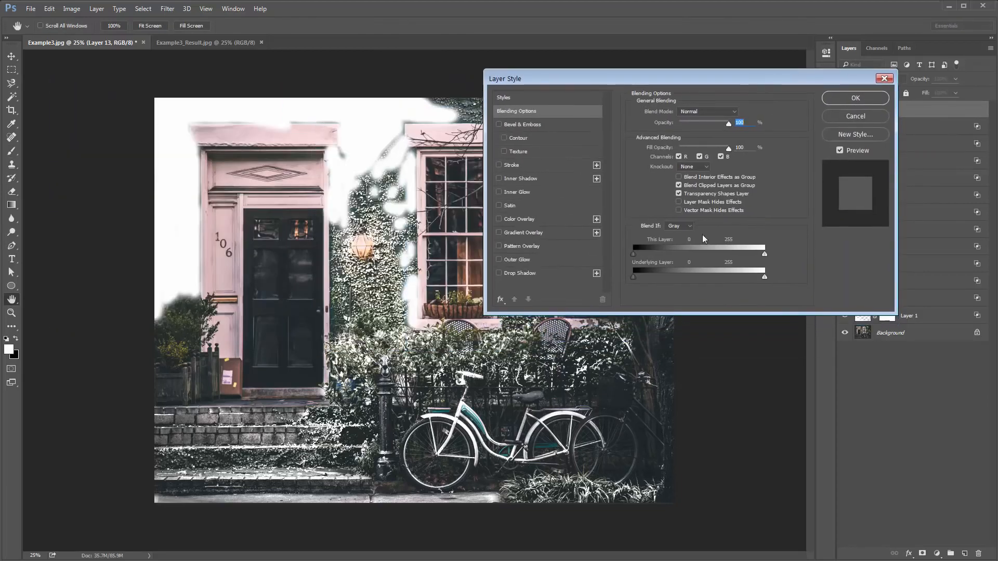
pyautogui.moveTo(654, 277)
pyautogui.mouseDown()
pyautogui.moveTo(692, 277)
pyautogui.moveTo(654, 274)
pyautogui.mouseUp()
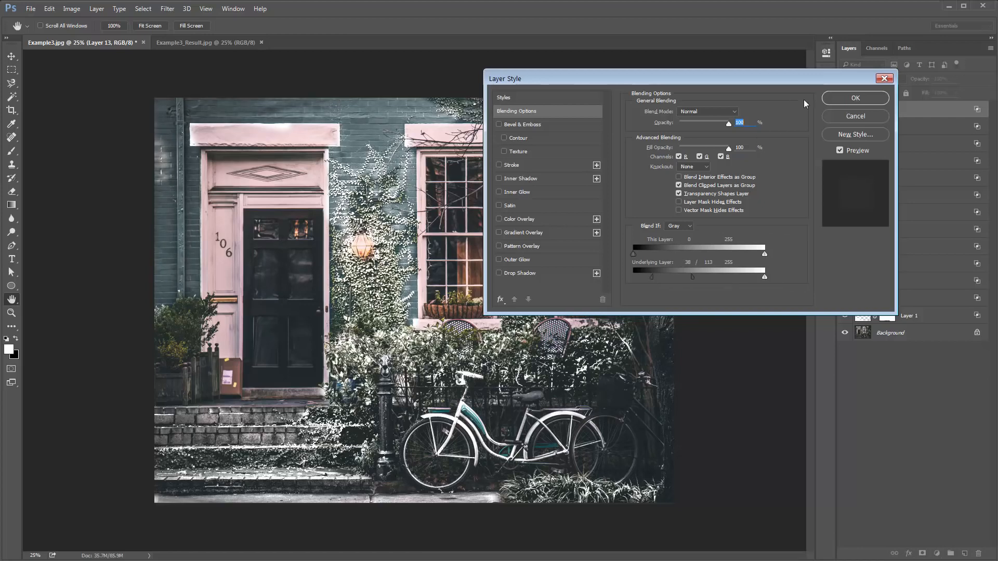
pyautogui.click(855, 98)
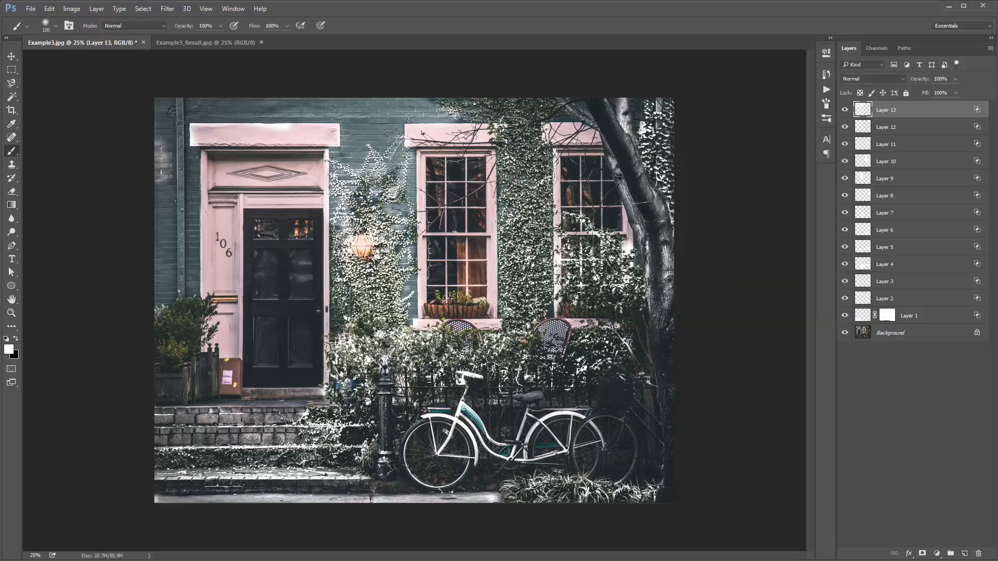
# Step: Add a mask to Layer 13 and partly paint out the white over the ivy above the lamp with a 400 px black brush at 50% and 20% opacity
pyautogui.click(924, 552)
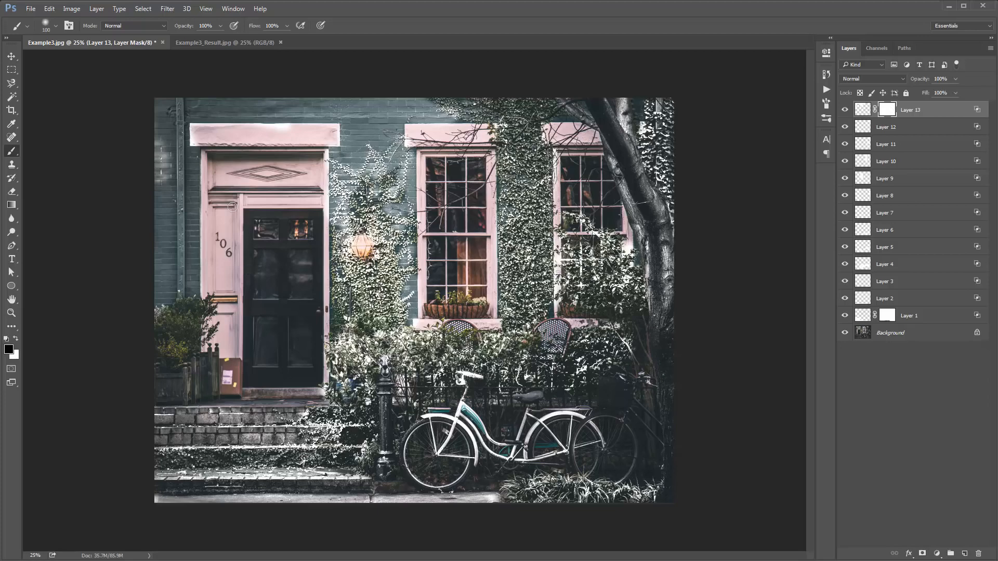
pyautogui.press('5')
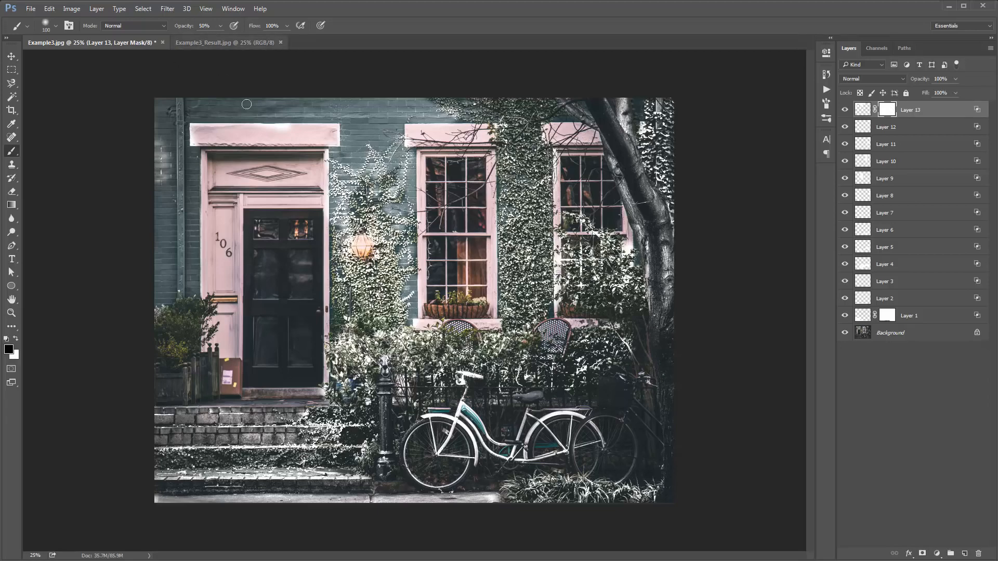
pyautogui.press(']')
pyautogui.press(']')
pyautogui.press(']')
pyautogui.press(']')
pyautogui.press(']')
pyautogui.press(']')
pyautogui.press(']')
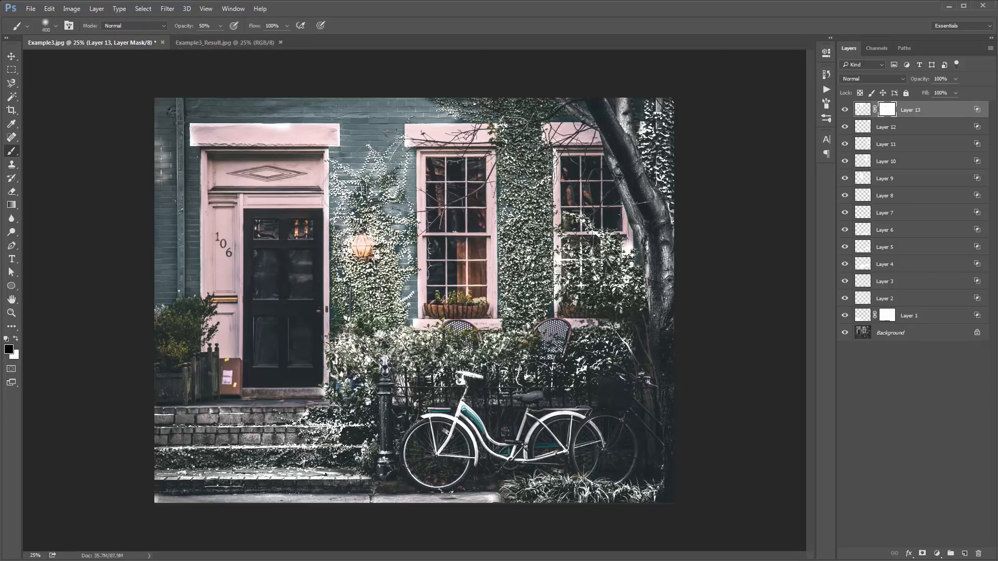
pyautogui.click(341, 191)
pyautogui.moveTo(364, 177)
pyautogui.mouseDown()
pyautogui.moveTo(393, 154)
pyautogui.moveTo(401, 181)
pyautogui.mouseUp()
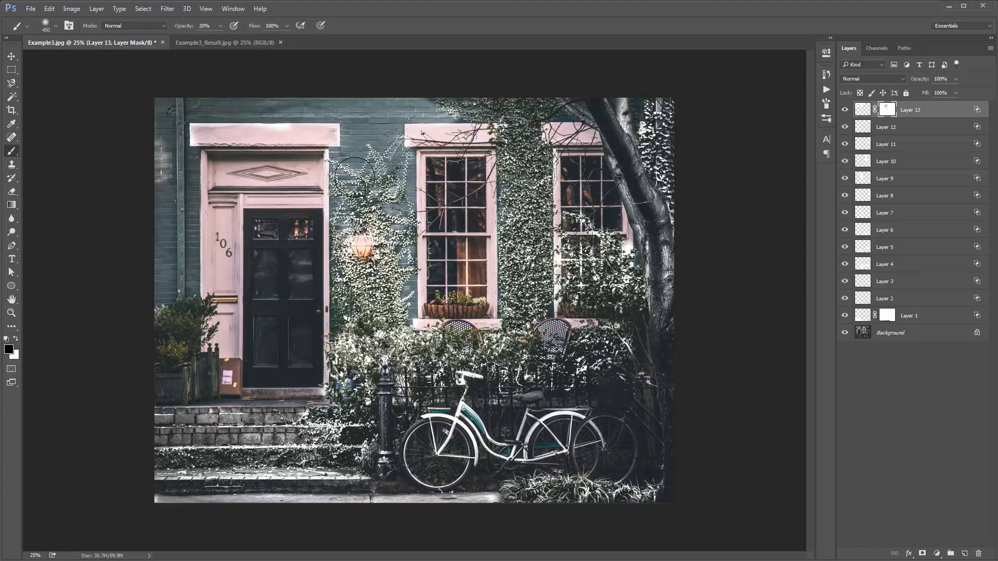
pyautogui.moveTo(354, 177); pyautogui.dragTo(365, 170)
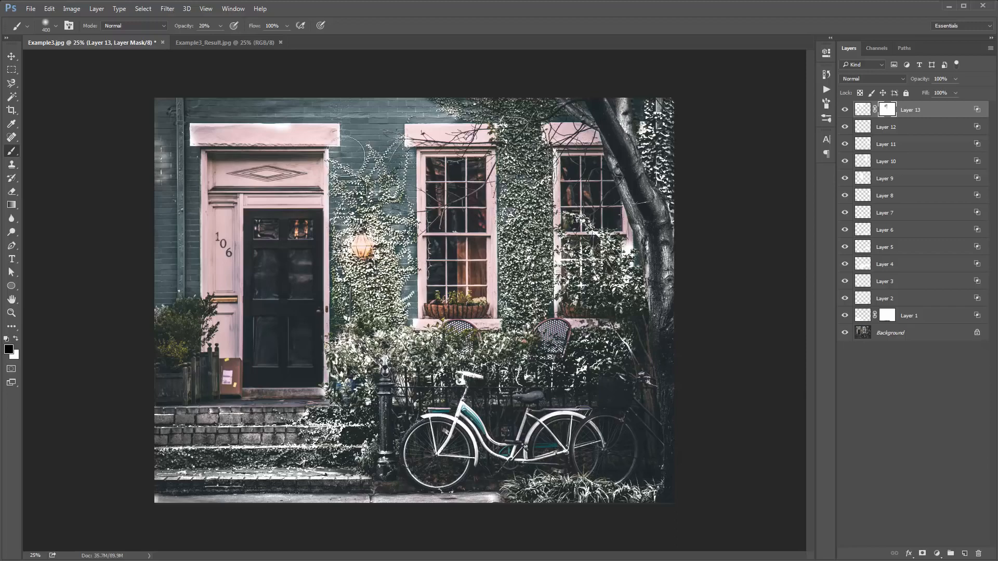
pyautogui.press('v')
pyautogui.scroll(5, 379, 219)
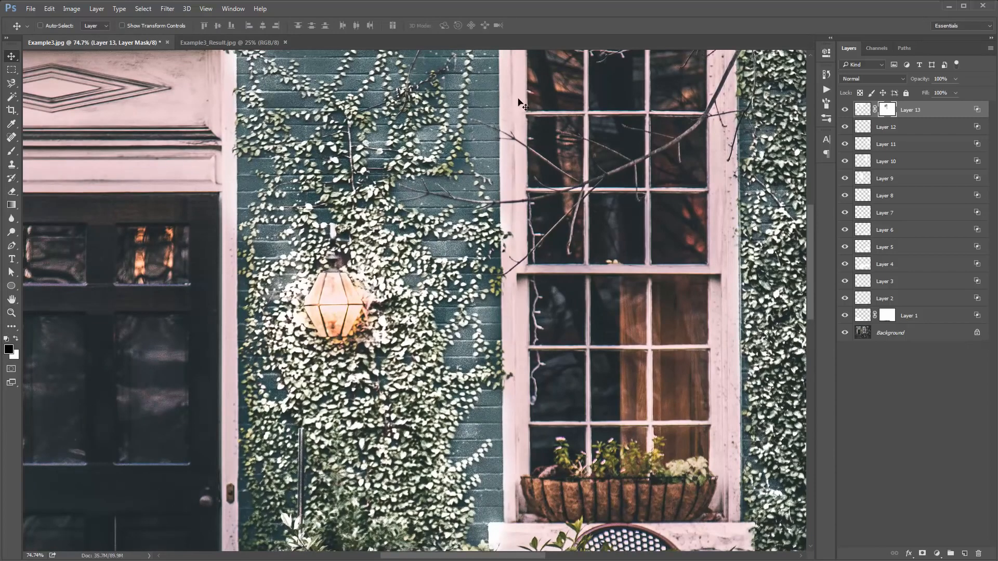
pyautogui.scroll(-5, 523, 104)
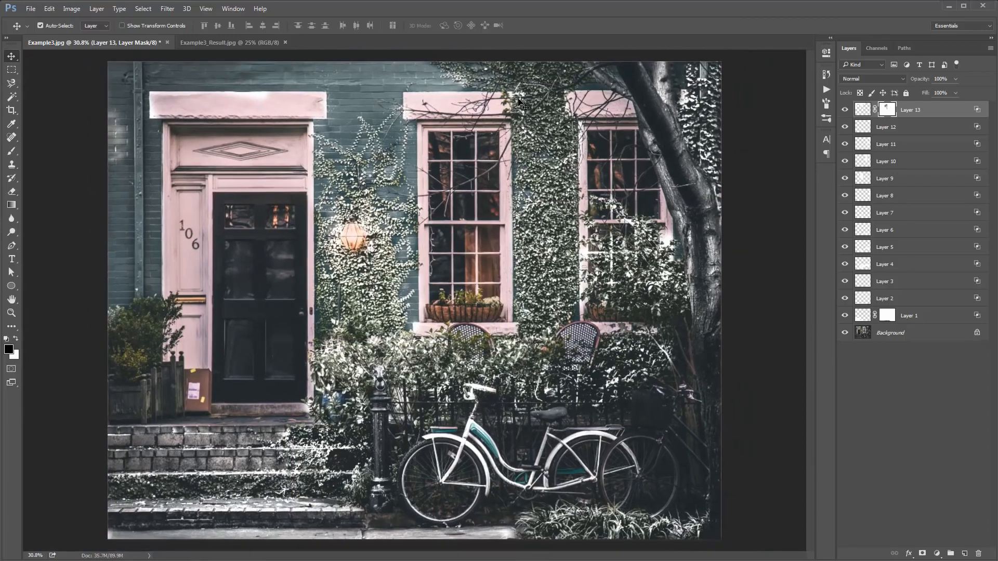
pyautogui.scroll(-1, 522, 104)
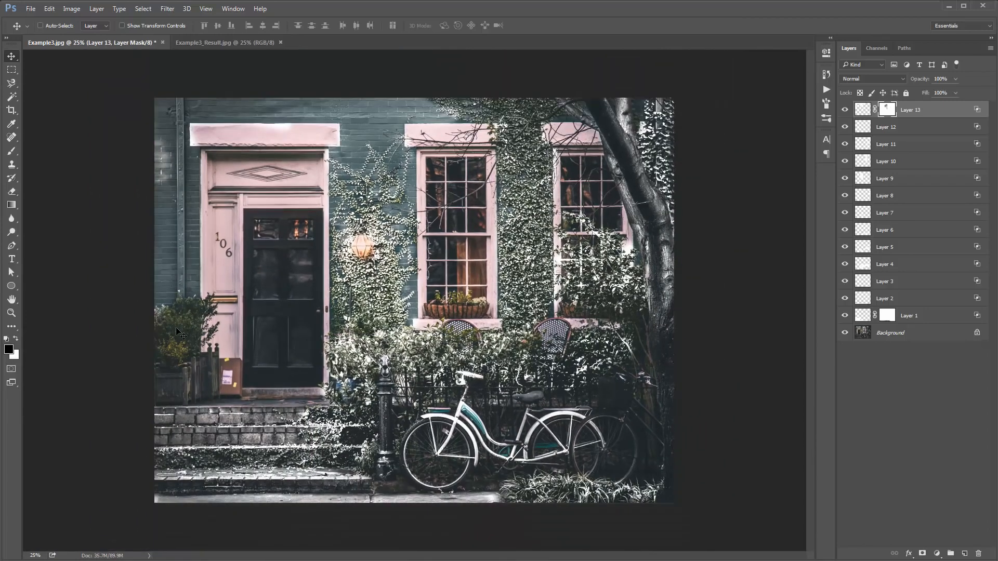
# Step: Create a new layer and cover the planter and small wooden fence beside the steps with white at 100% brush opacity, reducing the brush to 70 px
pyautogui.hotkey('ctrl', 'shift', 'n')
pyautogui.press('Return')
pyautogui.press('b')
pyautogui.press('x')
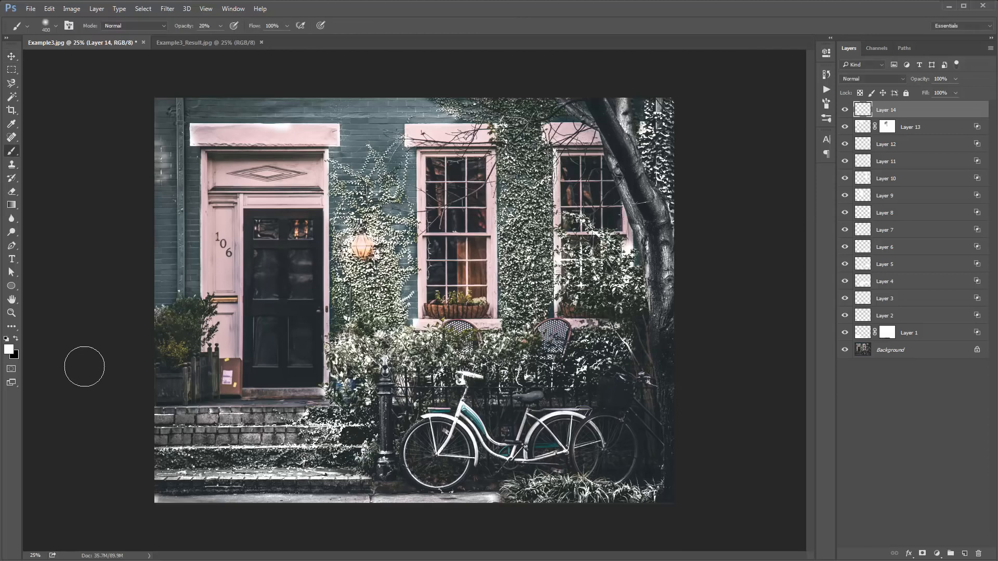
pyautogui.press('[')
pyautogui.press('[')
pyautogui.press('[')
pyautogui.press('[')
pyautogui.press('[')
pyautogui.press('[')
pyautogui.press('[')
pyautogui.moveTo(157, 372)
pyautogui.mouseDown()
pyautogui.moveTo(156, 386)
pyautogui.moveTo(182, 391)
pyautogui.moveTo(169, 398)
pyautogui.moveTo(183, 368)
pyautogui.moveTo(206, 390)
pyautogui.moveTo(201, 374)
pyautogui.moveTo(211, 367)
pyautogui.moveTo(212, 391)
pyautogui.moveTo(208, 356)
pyautogui.moveTo(204, 363)
pyautogui.moveTo(213, 348)
pyautogui.mouseUp()
pyautogui.press('[')
pyautogui.press('[')
pyautogui.press('[')
pyautogui.moveTo(209, 392)
pyautogui.mouseDown()
pyautogui.moveTo(190, 398)
pyautogui.moveTo(201, 401)
pyautogui.moveTo(212, 399)
pyautogui.moveTo(138, 391)
pyautogui.mouseUp()
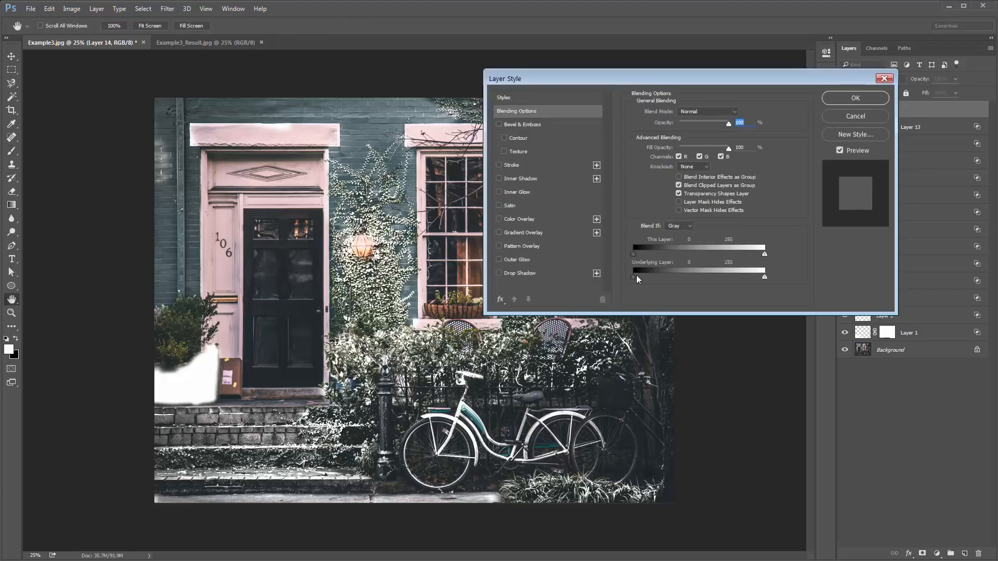
# Step: Blend Layer 14 into the planter and fence by splitting the dark Blend If slider of Underlying Layer to 39 / 88
pyautogui.moveTo(657, 277)
pyautogui.mouseDown()
pyautogui.moveTo(678, 277)
pyautogui.moveTo(653, 275)
pyautogui.mouseUp()
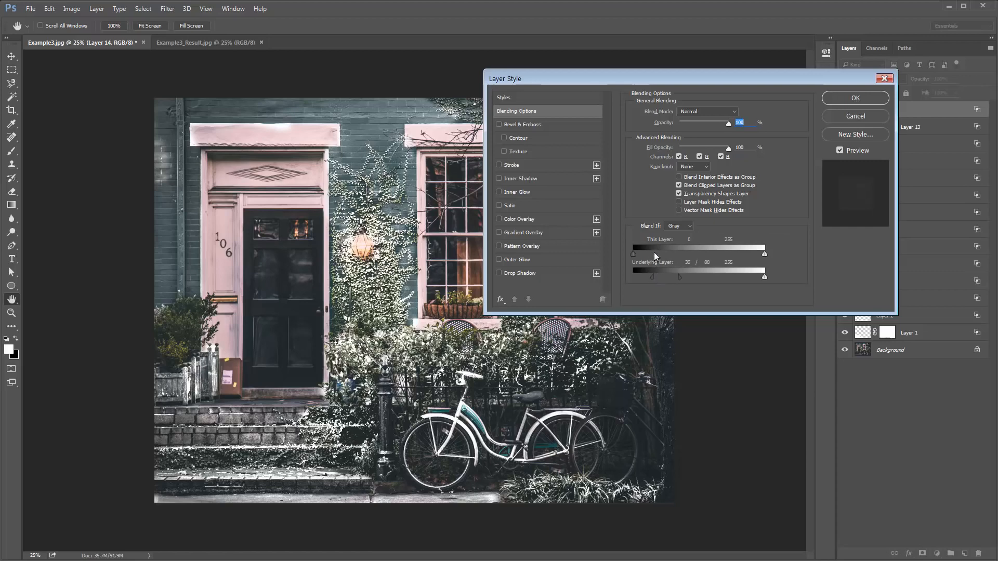
pyautogui.click(868, 98)
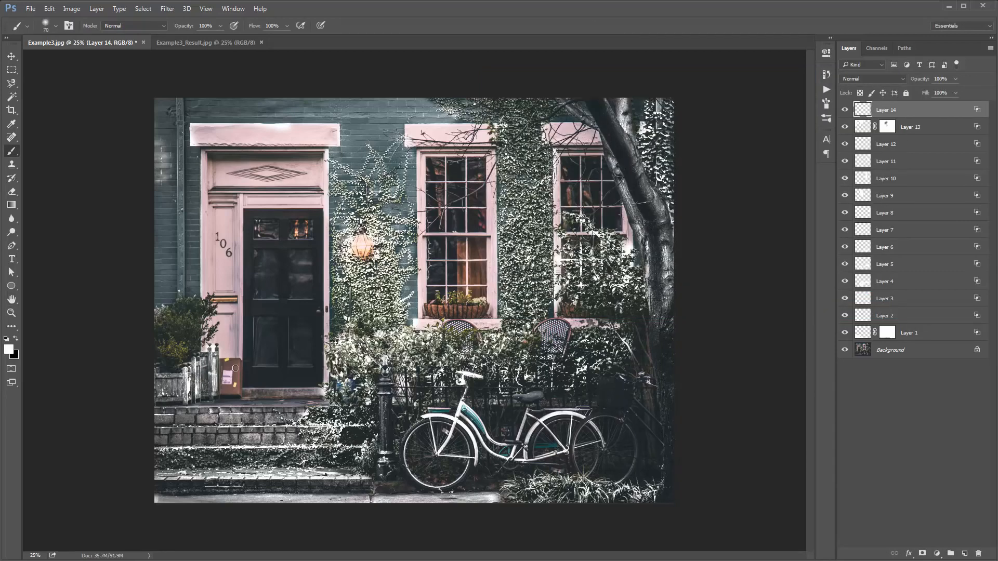
# Step: Paint the cardboard box white on a new layer and split its dark Underlying Layer Blend If slider to about 69 / 106
pyautogui.hotkey('ctrl', 'shift', 'alt', 'n')
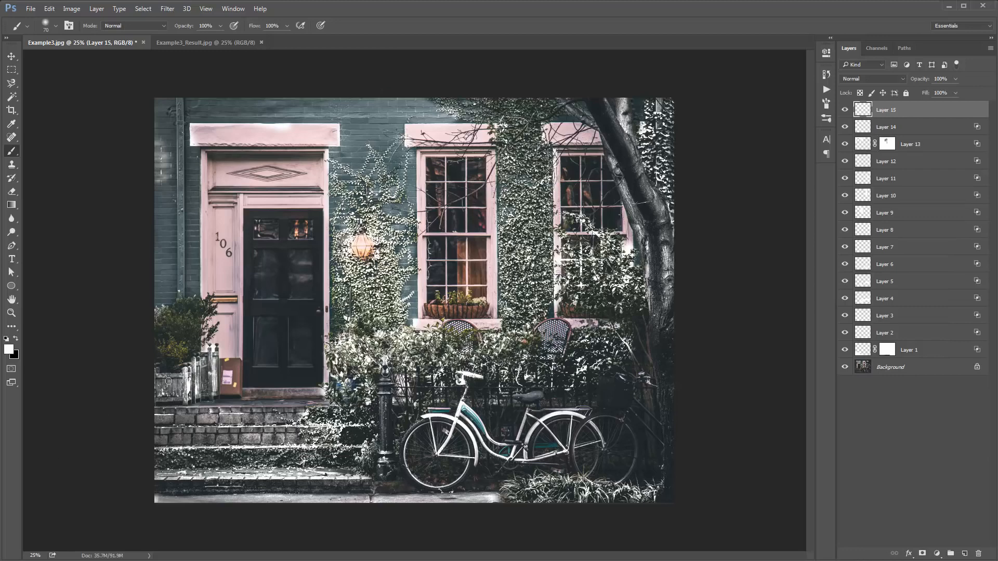
pyautogui.moveTo(222, 363)
pyautogui.mouseDown()
pyautogui.moveTo(235, 370)
pyautogui.moveTo(223, 391)
pyautogui.moveTo(235, 392)
pyautogui.moveTo(236, 362)
pyautogui.moveTo(223, 363)
pyautogui.moveTo(234, 365)
pyautogui.moveTo(232, 378)
pyautogui.moveTo(237, 363)
pyautogui.moveTo(221, 396)
pyautogui.mouseUp()
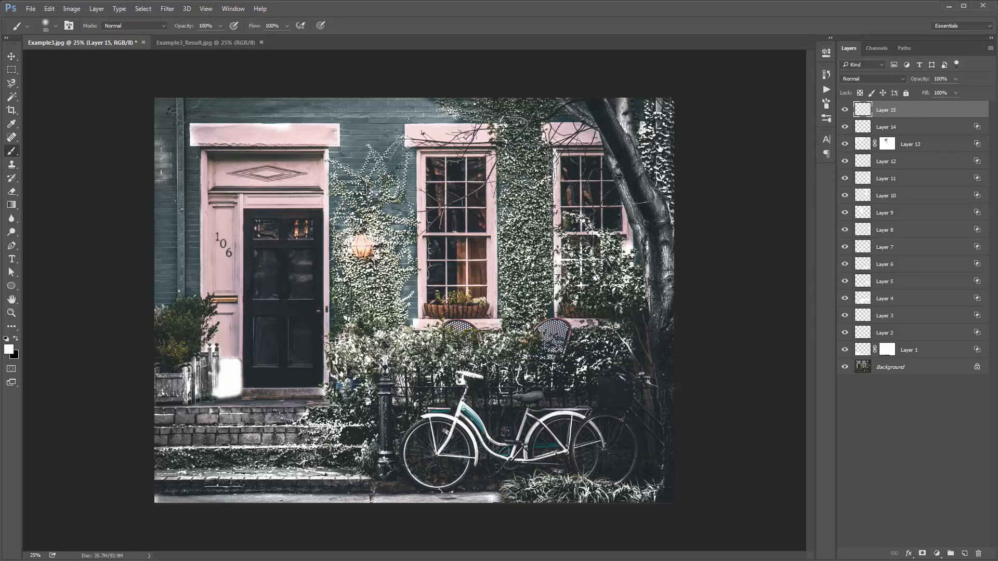
pyautogui.moveTo(652, 277); pyautogui.dragTo(668, 276)
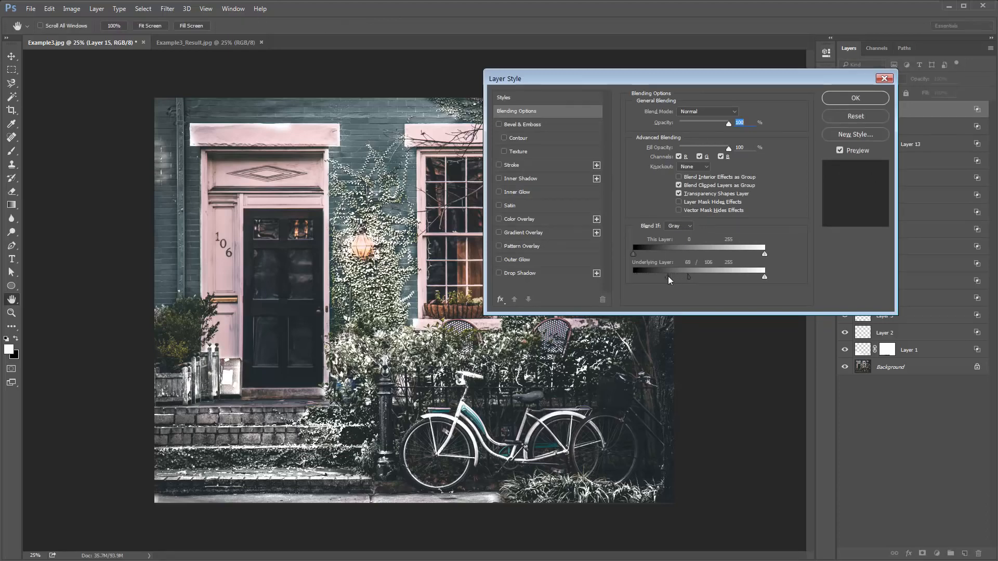
pyautogui.click(855, 97)
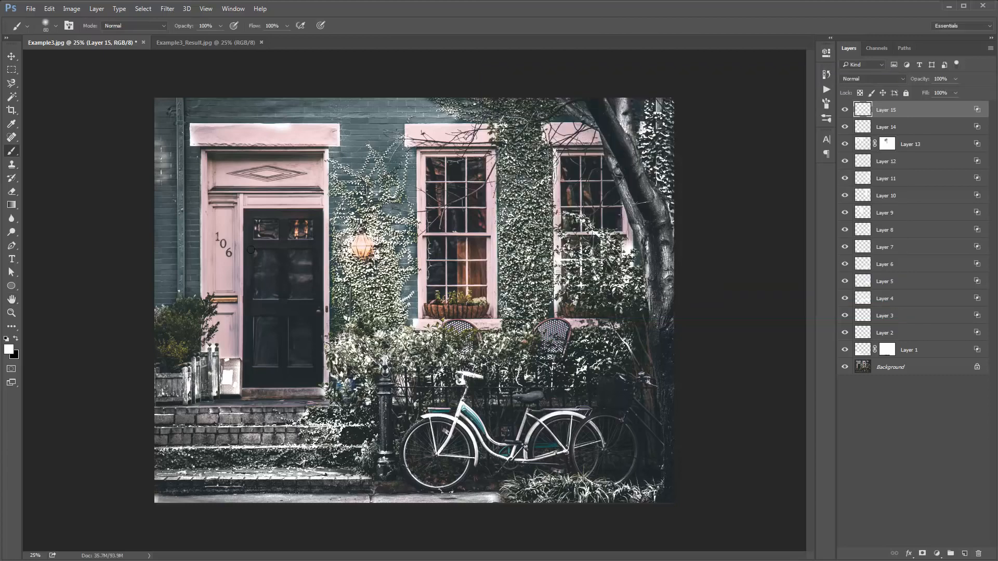
# Step: Add a new empty layer above Layer 15
pyautogui.hotkey('ctrl', 'shift', 'alt', 'n')
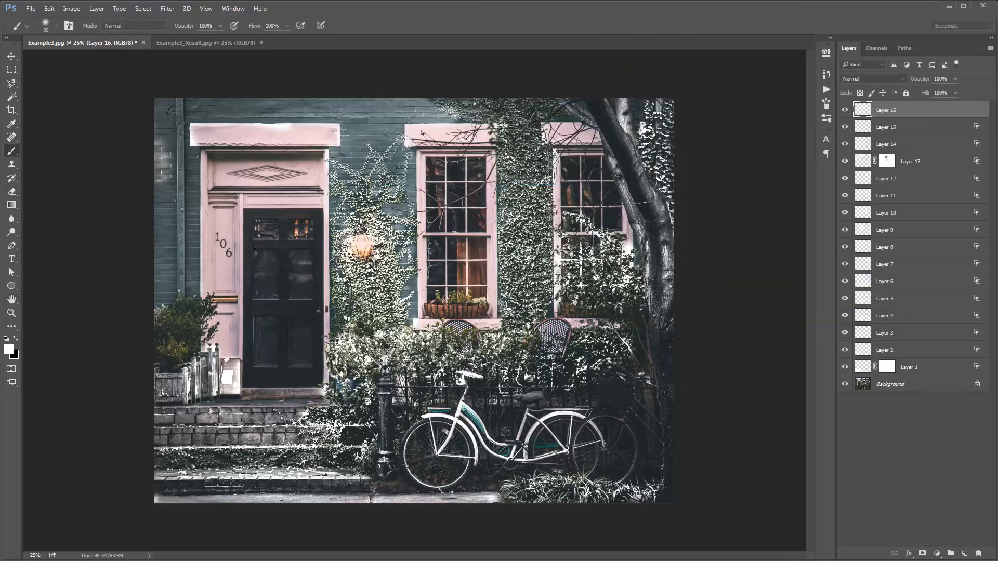
pyautogui.press(']')
pyautogui.press(']')
pyautogui.moveTo(247, 212)
pyautogui.mouseDown()
pyautogui.moveTo(255, 268)
pyautogui.moveTo(251, 227)
pyautogui.mouseUp()
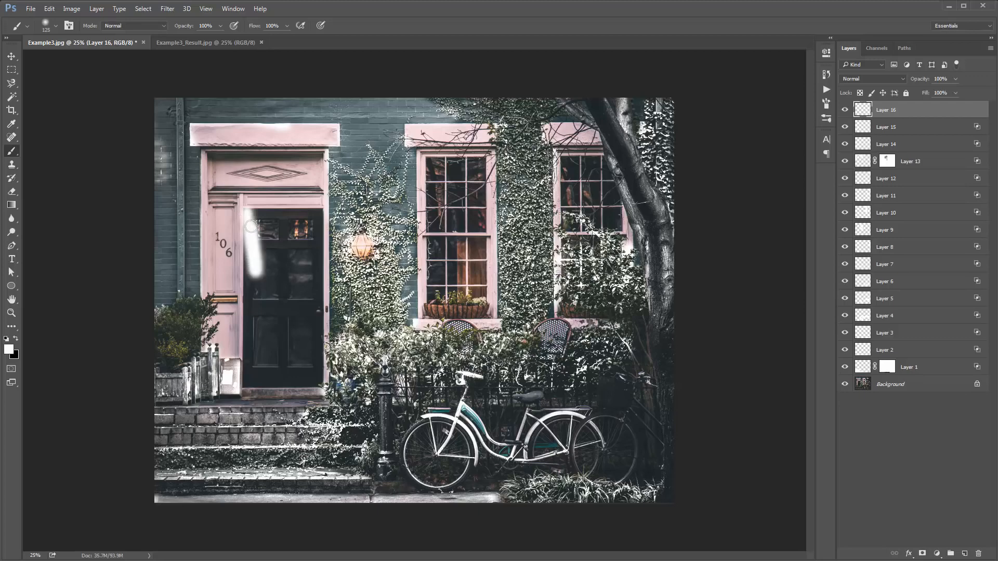
pyautogui.hotkey('ctrl', 'z')
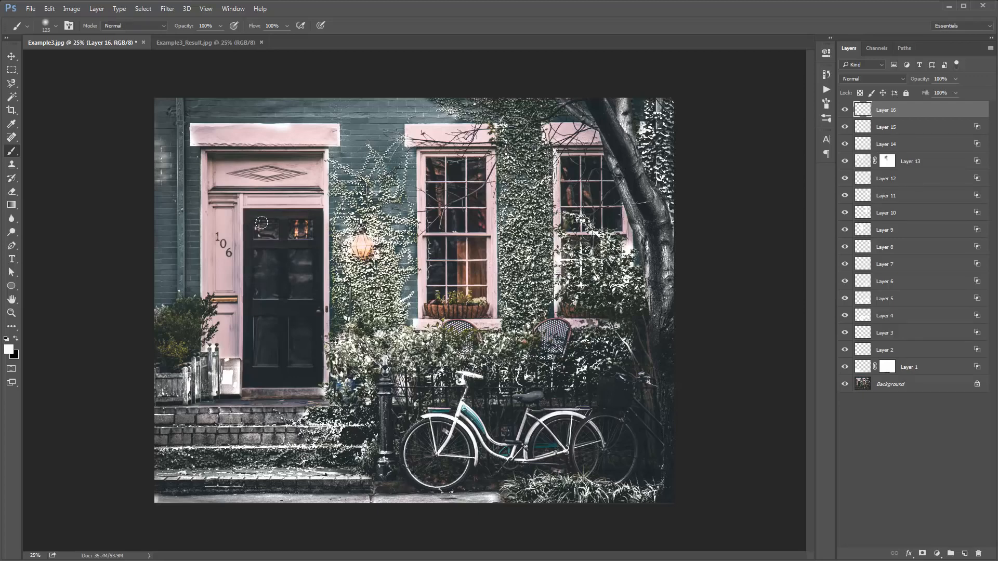
# Step: Trace the dark front door with the Pen tool, convert the path to a selection, fill it with white on Layer 16 and deselect
pyautogui.press('p')
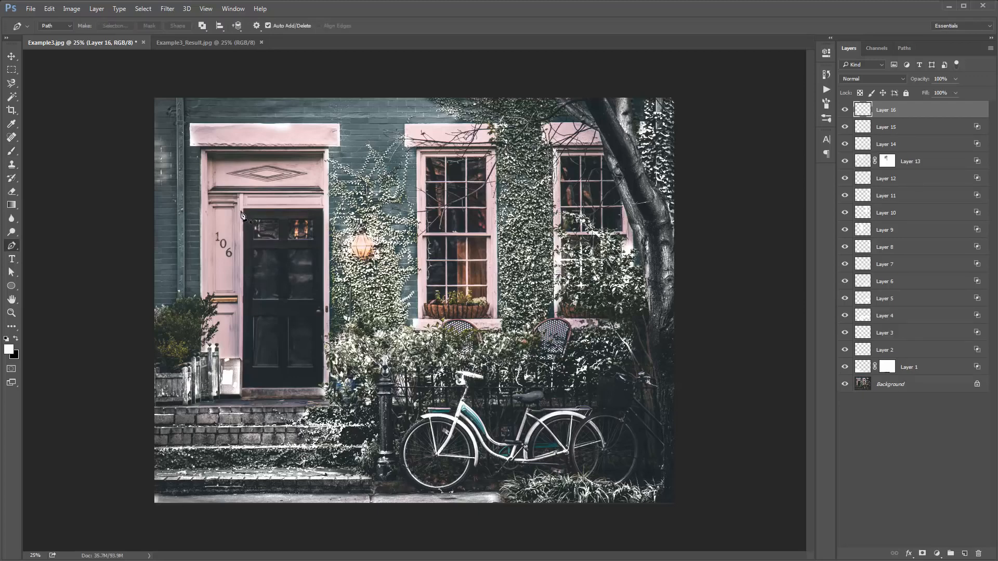
pyautogui.click(244, 209)
pyautogui.click(324, 208)
pyautogui.click(321, 387)
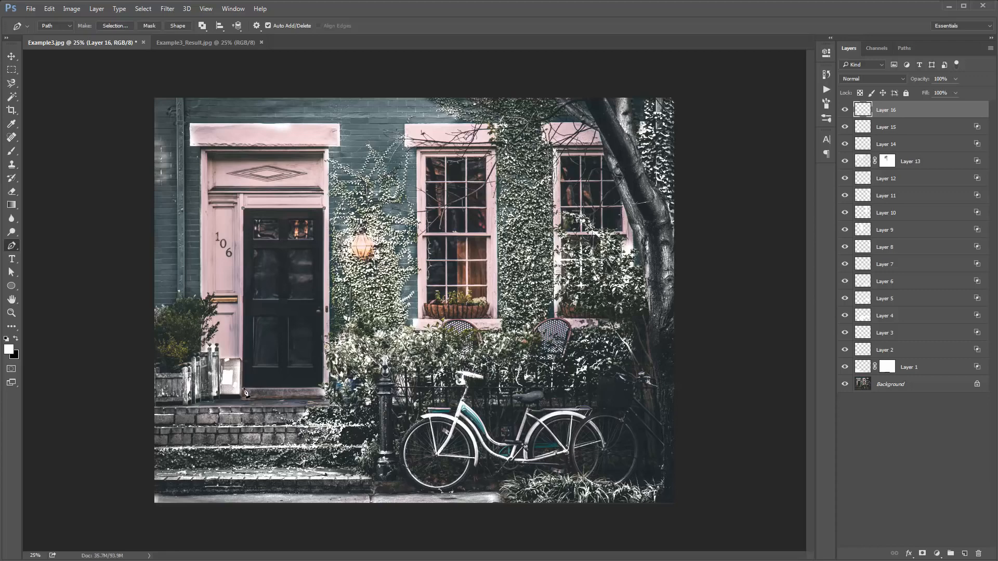
pyautogui.click(242, 389)
pyautogui.hotkey('ctrl', 'Return')
pyautogui.press('v')
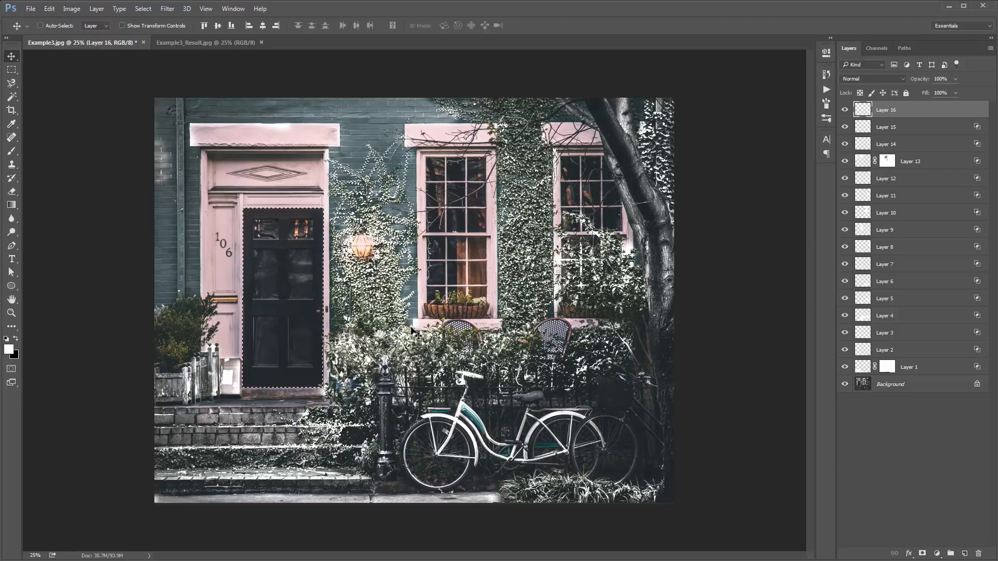
pyautogui.hotkey('alt', 'BackSpace')
pyautogui.hotkey('ctrl', 'd')
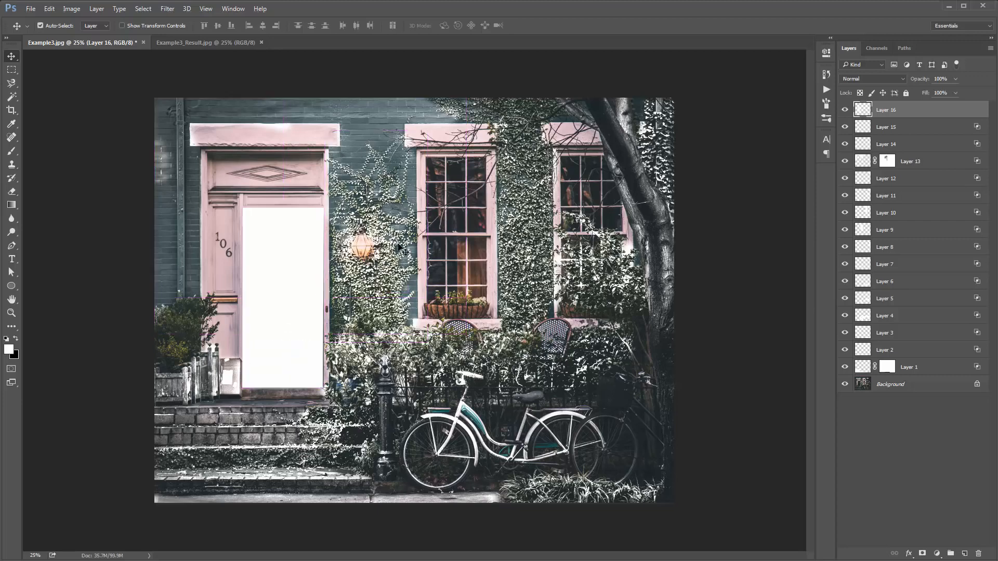
# Step: Blend Layer 16 into the door by splitting the dark Blend If slider of Underlying Layer to 37 / 90
pyautogui.doubleClick(932, 115)
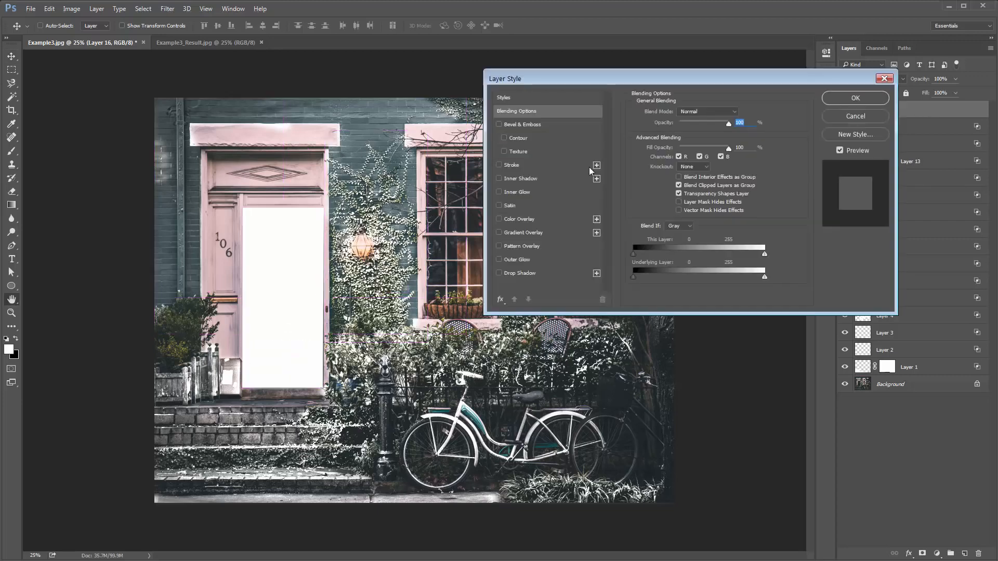
pyautogui.moveTo(654, 276)
pyautogui.mouseDown()
pyautogui.moveTo(663, 277)
pyautogui.moveTo(653, 276)
pyautogui.mouseUp()
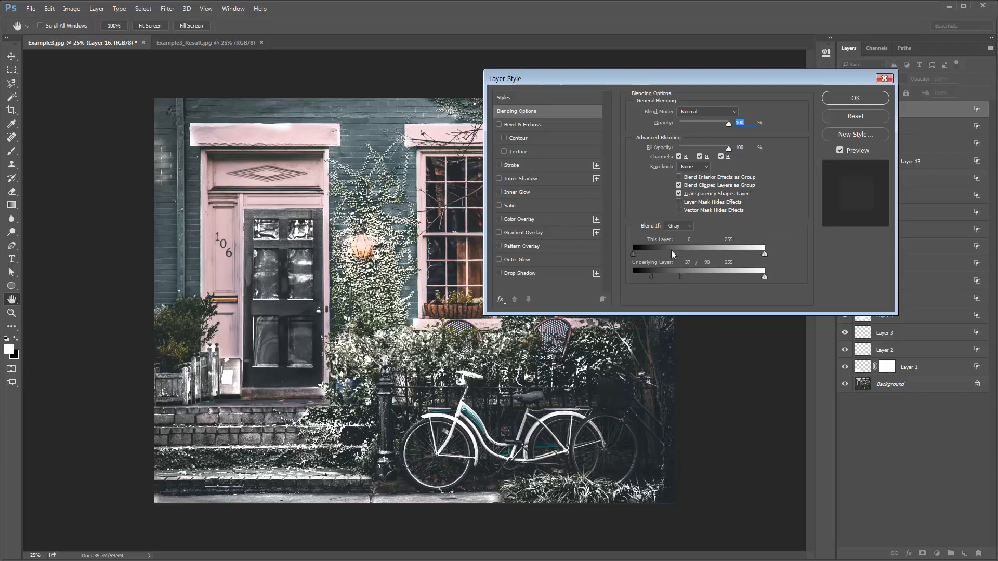
pyautogui.click(856, 98)
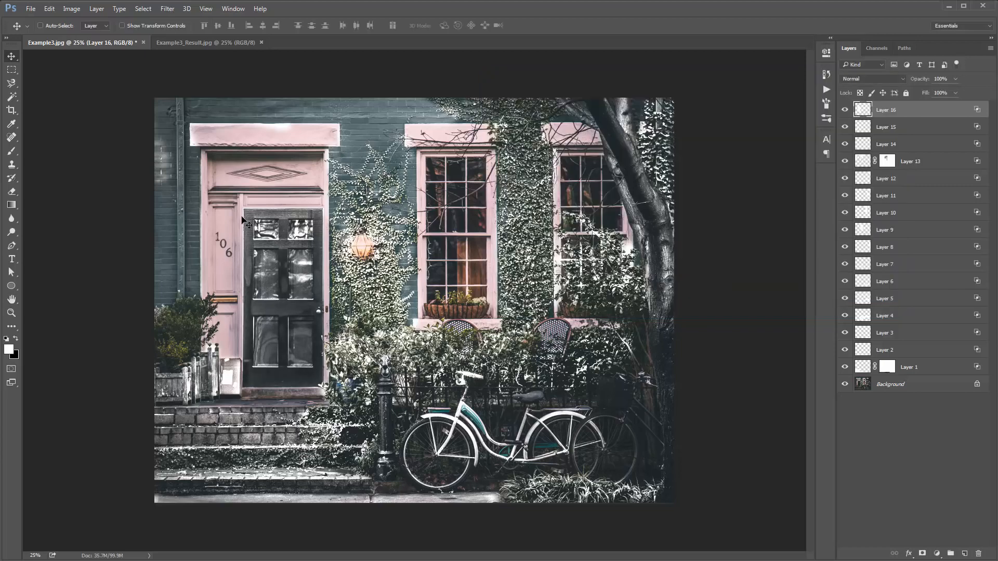
# Step: Add a layer mask to Layer 16 and paint black around the door's edges with a 175 px brush, reduced to 150 px
pyautogui.click(920, 554)
pyautogui.press('b')
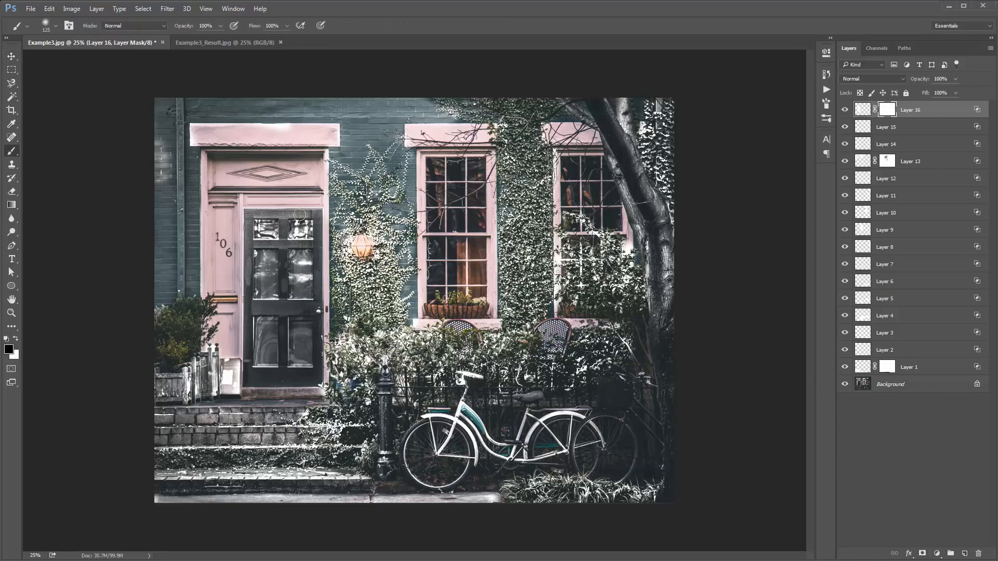
pyautogui.press(']')
pyautogui.press(']')
pyautogui.press(']')
pyautogui.press(']')
pyautogui.press('[')
pyautogui.press('[')
pyautogui.moveTo(217, 193)
pyautogui.mouseDown()
pyautogui.moveTo(243, 199)
pyautogui.moveTo(229, 302)
pyautogui.mouseUp()
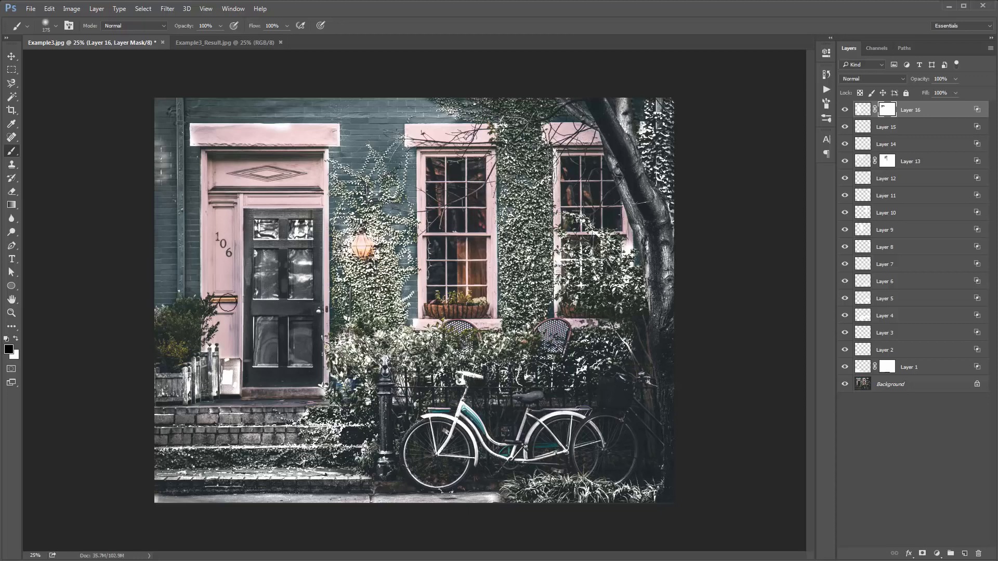
pyautogui.moveTo(322, 203); pyautogui.dragTo(232, 195)
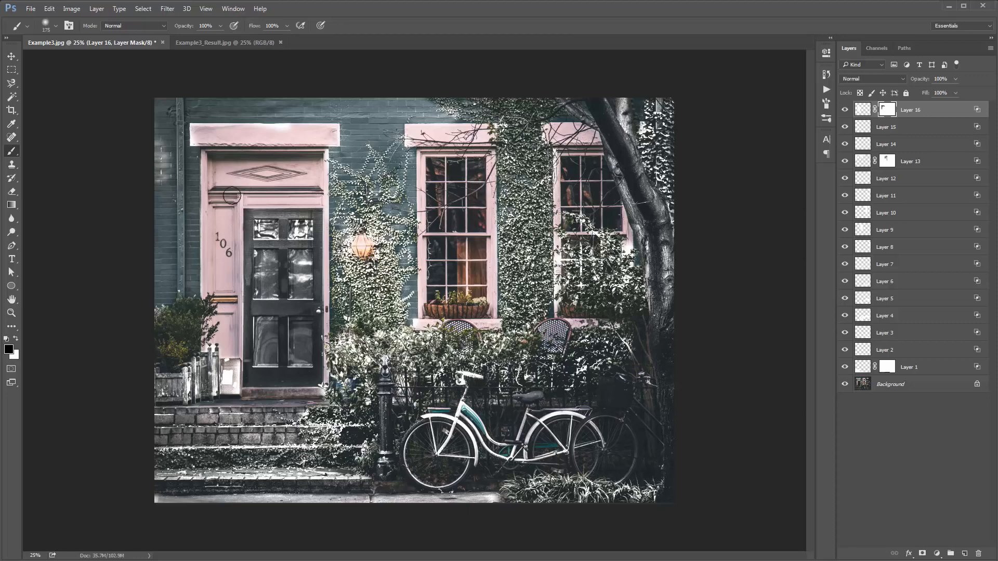
pyautogui.press('[')
pyautogui.moveTo(292, 394)
pyautogui.mouseDown()
pyautogui.moveTo(334, 312)
pyautogui.moveTo(332, 213)
pyautogui.mouseUp()
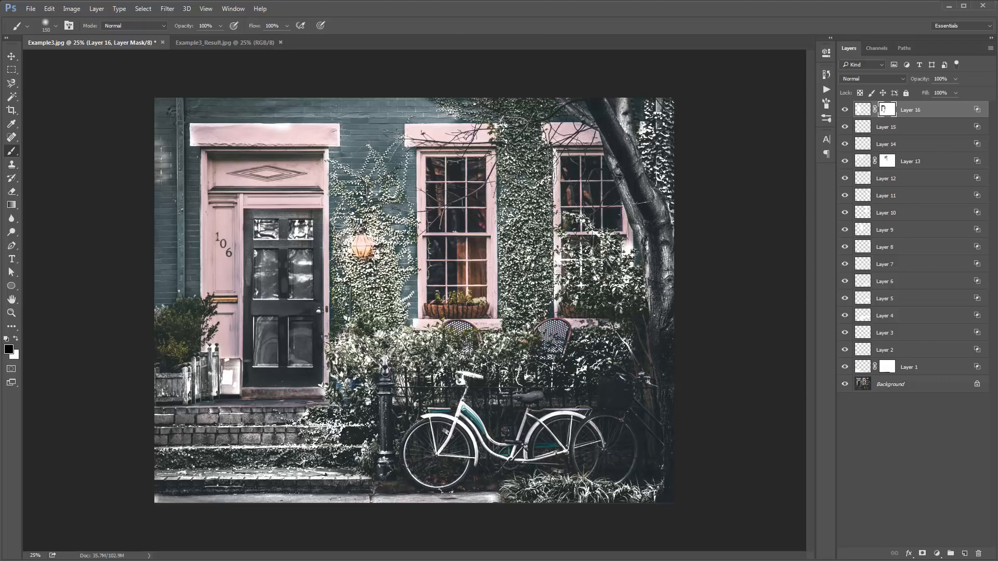
pyautogui.press('v')
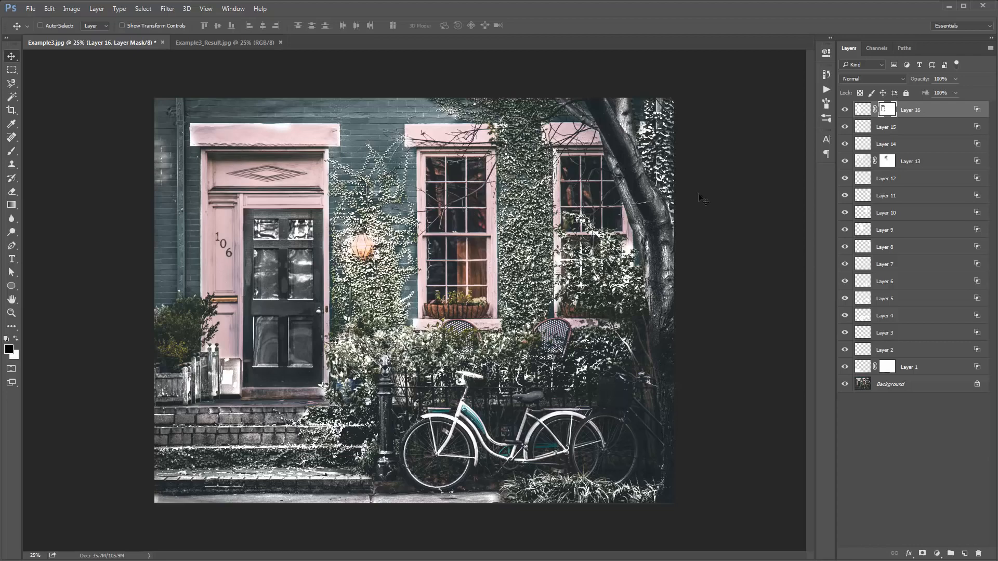
# Step: Add a new empty layer above Layer 16 and make white the foreground colour
pyautogui.hotkey('ctrl', 'shift', 'n')
pyautogui.press('Return')
pyautogui.press('b')
pyautogui.press('x')
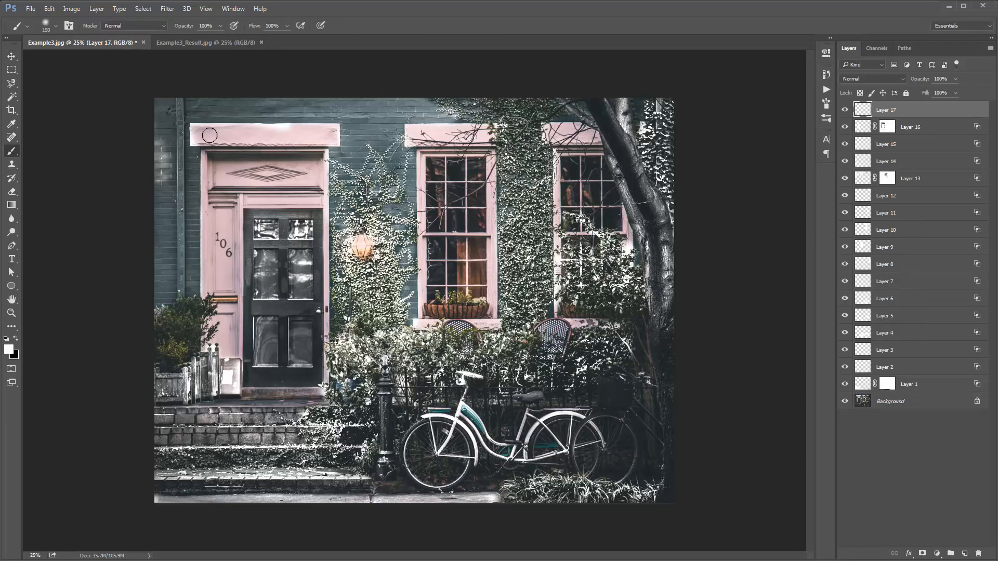
# Step: Trace the pink door frame and its lintel with the Pen tool, convert the path to a selection, fill it with white and deselect
pyautogui.press('p')
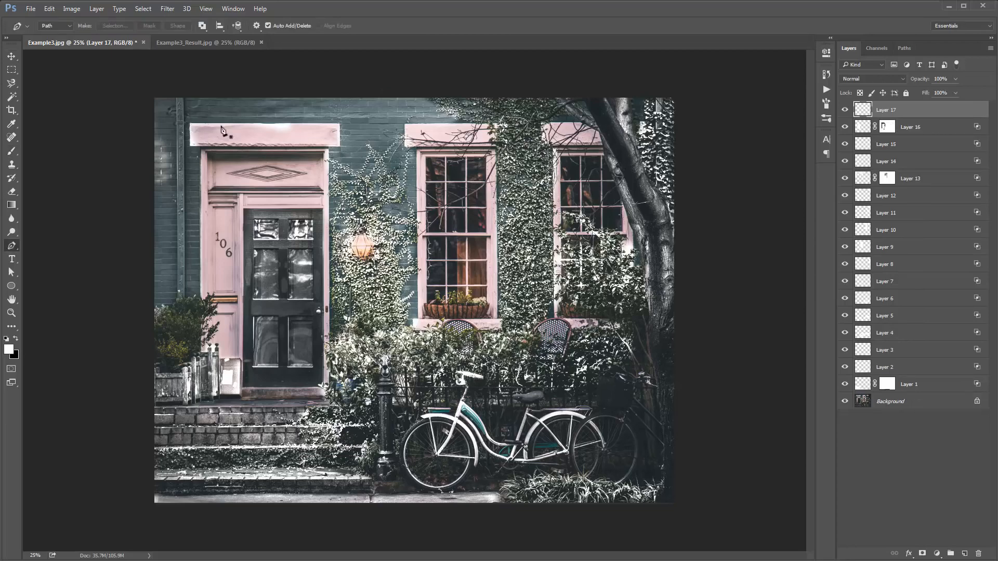
pyautogui.click(190, 123)
pyautogui.click(340, 125)
pyautogui.click(339, 146)
pyautogui.click(323, 208)
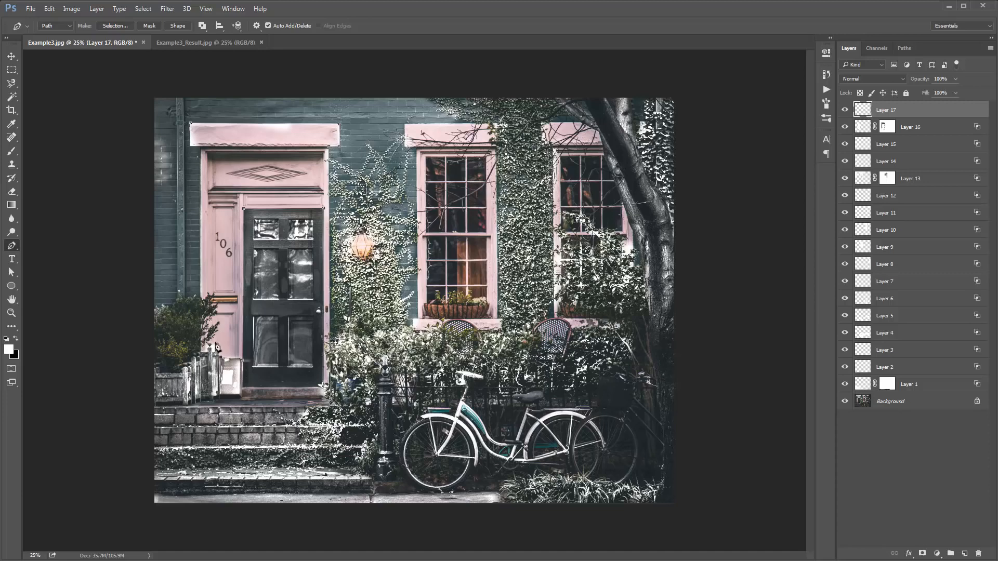
pyautogui.click(201, 148)
pyautogui.click(190, 125)
pyautogui.hotkey('ctrl', 'Return')
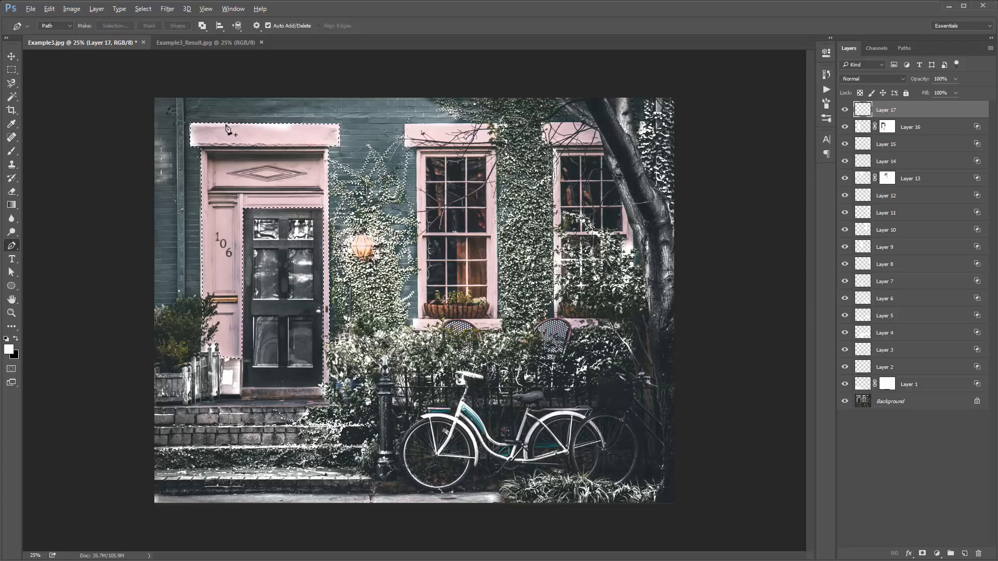
pyautogui.hotkey('alt', 'BackSpace')
pyautogui.hotkey('ctrl', 'd')
pyautogui.press('v')
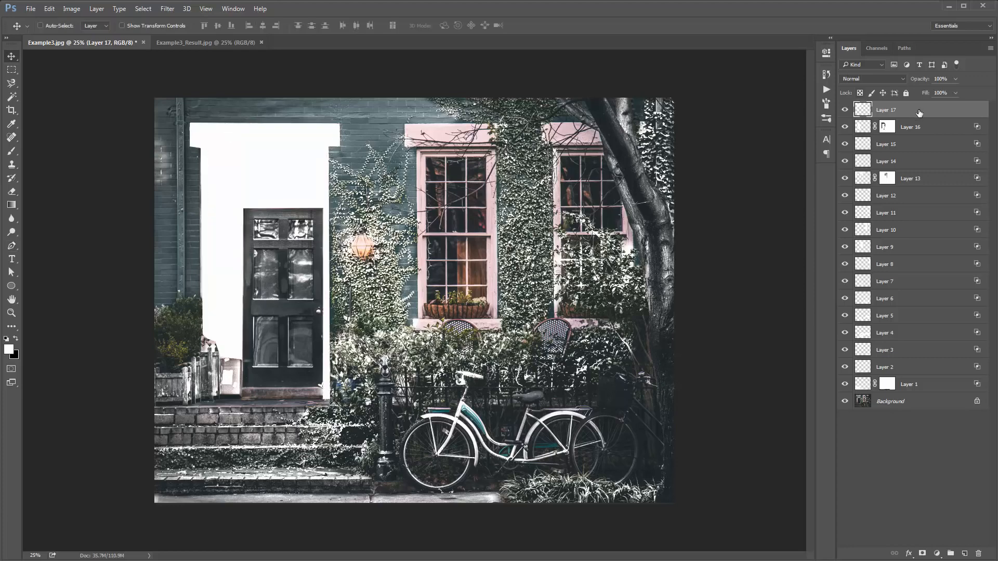
# Step: Blend Layer 17 into the door frame by splitting the dark Blend If slider of Underlying Layer to 153 / 196
pyautogui.doubleClick(886, 111)
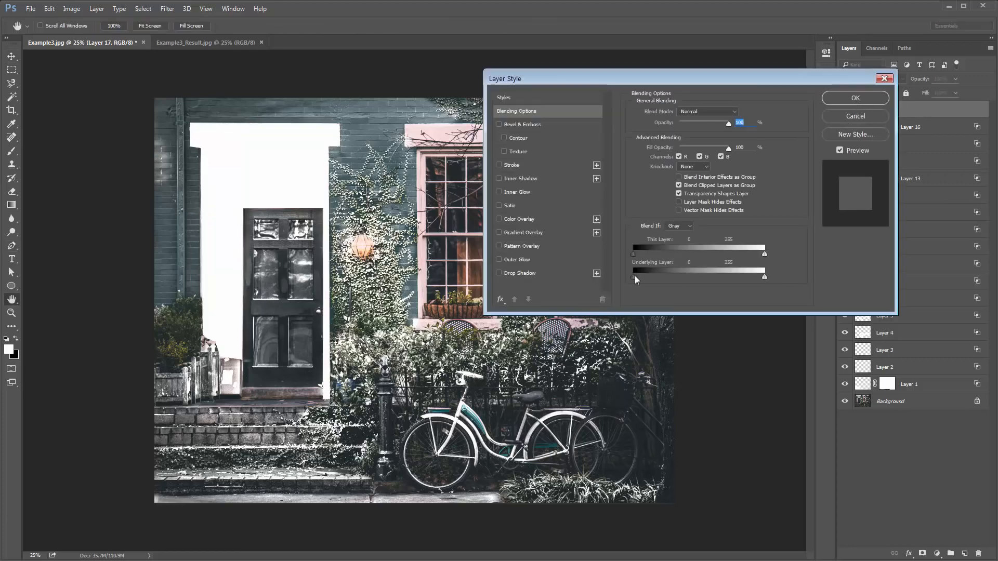
pyautogui.moveTo(635, 276); pyautogui.dragTo(735, 276)
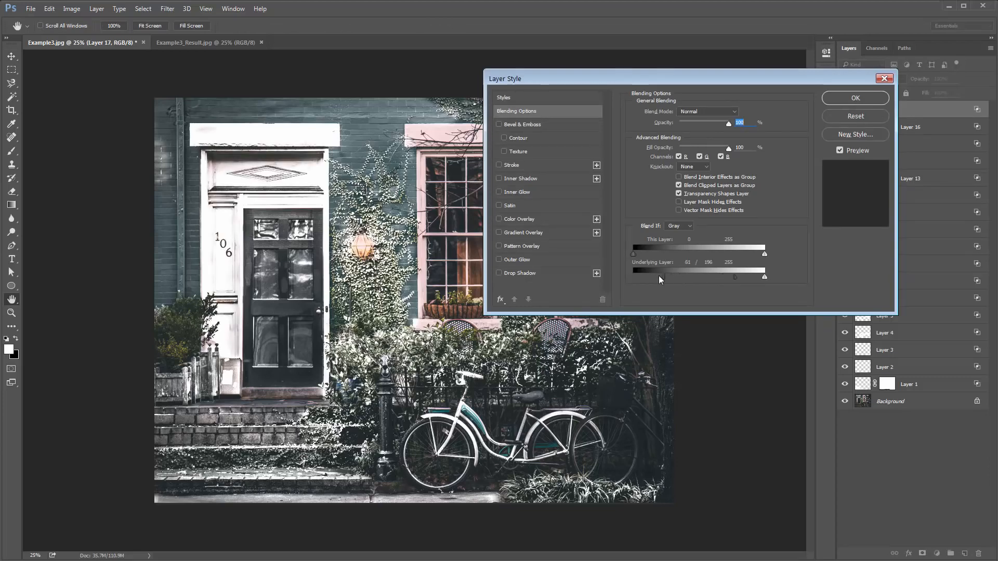
pyautogui.moveTo(659, 276); pyautogui.dragTo(712, 276)
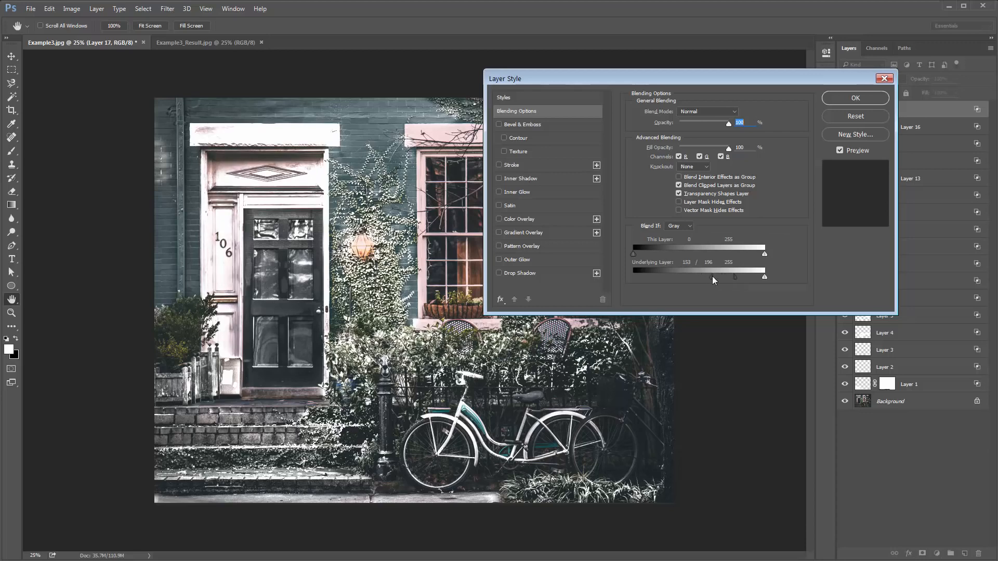
pyautogui.click(857, 98)
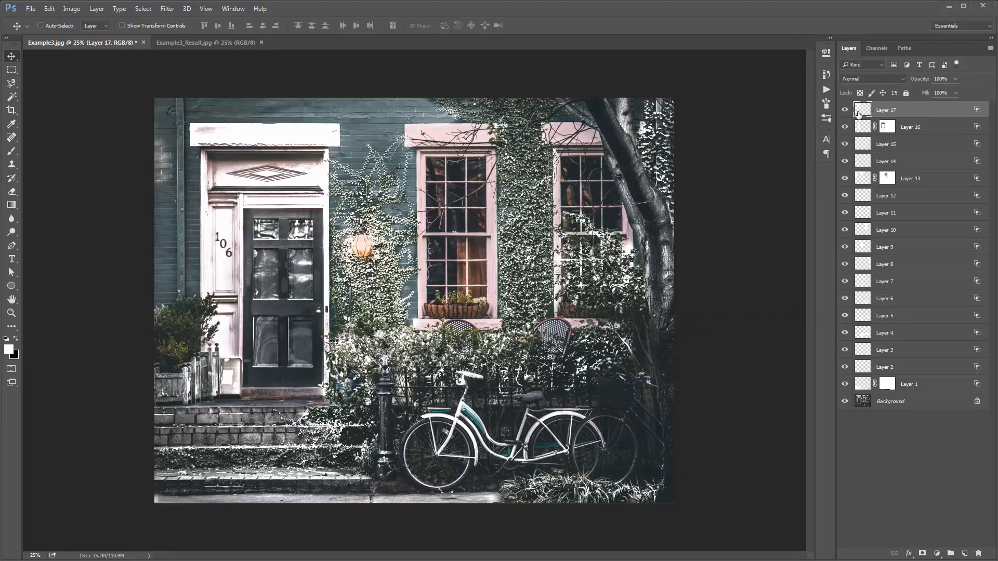
# Step: Paint the pink frames of both windows white on Layer 17 with a 100 px brush, reduced to 70 px
pyautogui.press('b')
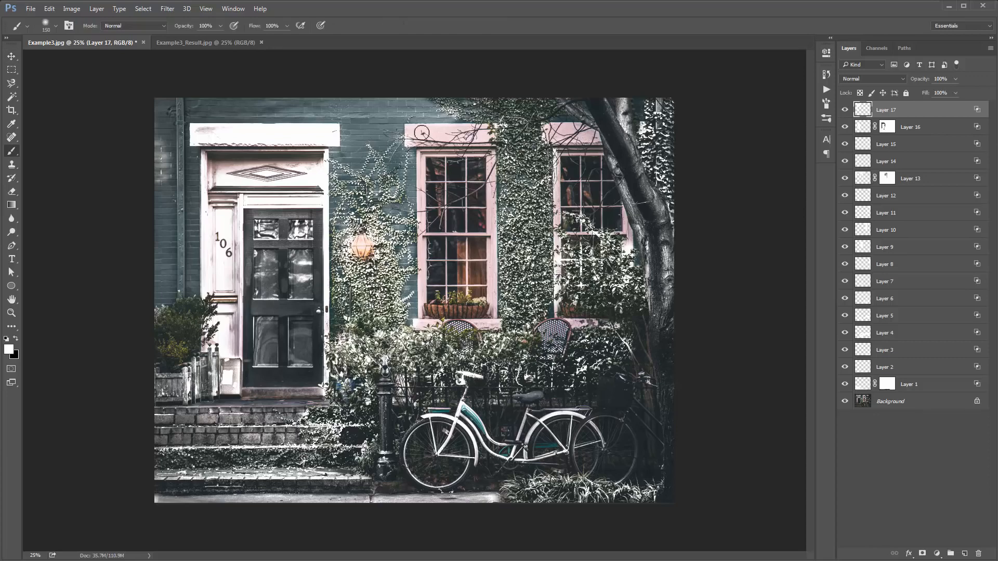
pyautogui.press('[')
pyautogui.press('[')
pyautogui.press('[')
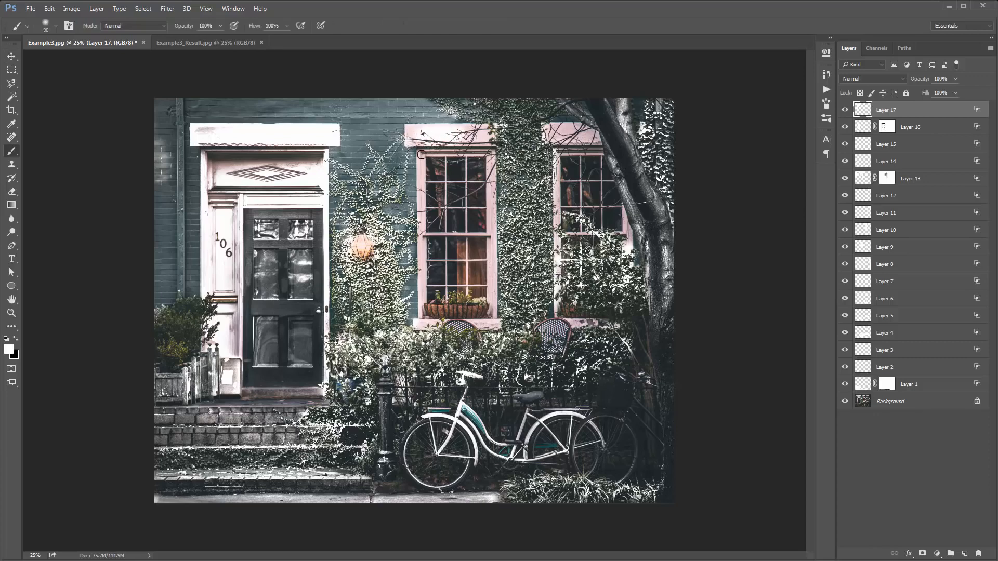
pyautogui.press(']')
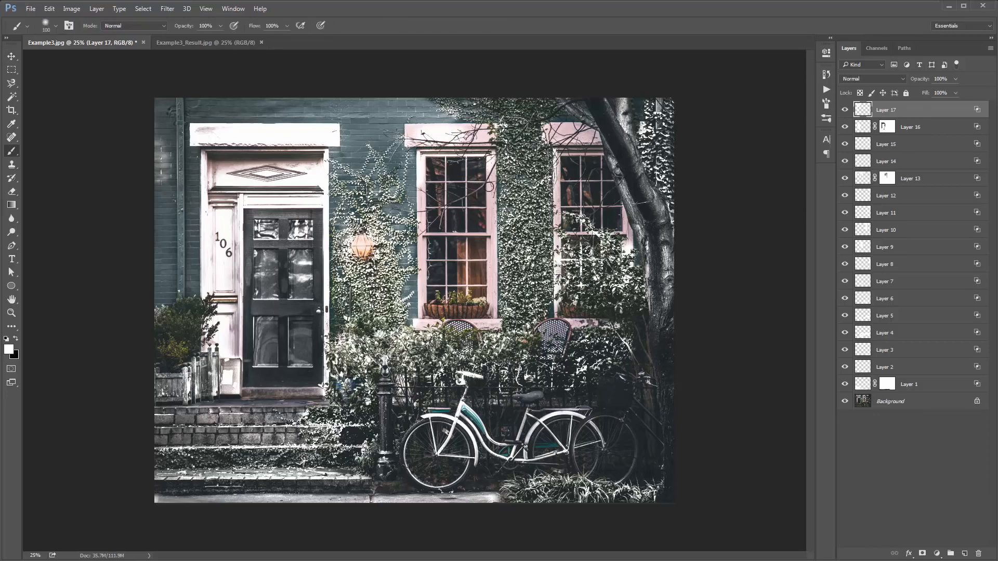
pyautogui.press('[')
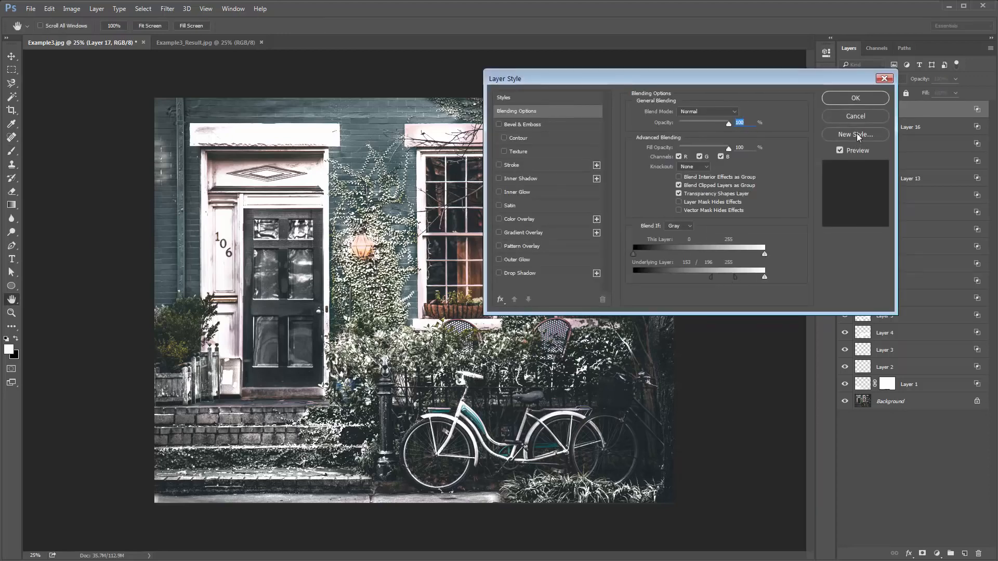
pyautogui.press('Return')
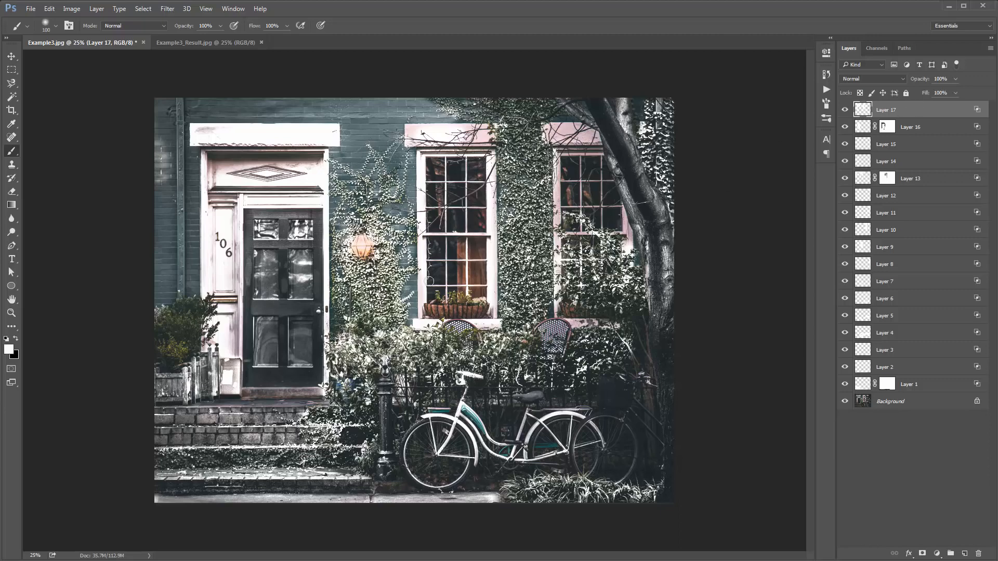
pyautogui.moveTo(552, 130)
pyautogui.mouseDown()
pyautogui.moveTo(600, 151)
pyautogui.moveTo(556, 194)
pyautogui.moveTo(554, 308)
pyautogui.mouseUp()
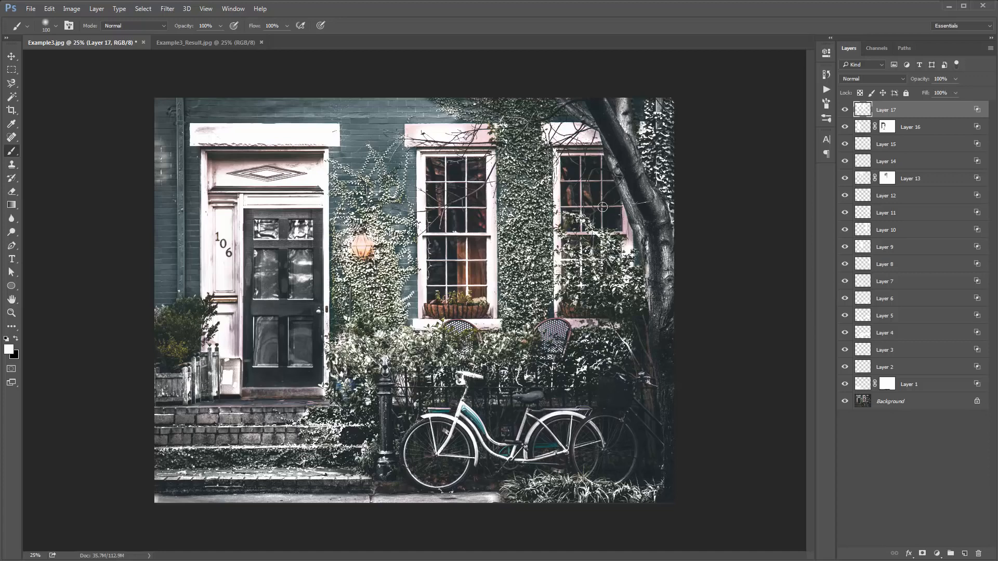
pyautogui.moveTo(622, 209)
pyautogui.mouseDown()
pyautogui.moveTo(624, 237)
pyautogui.moveTo(547, 230)
pyautogui.mouseUp()
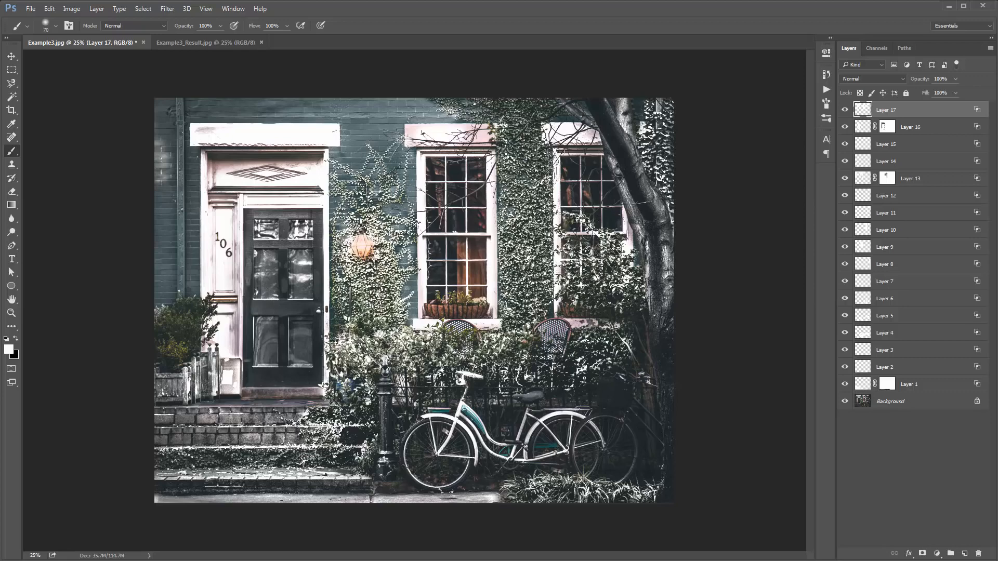
pyautogui.press('v')
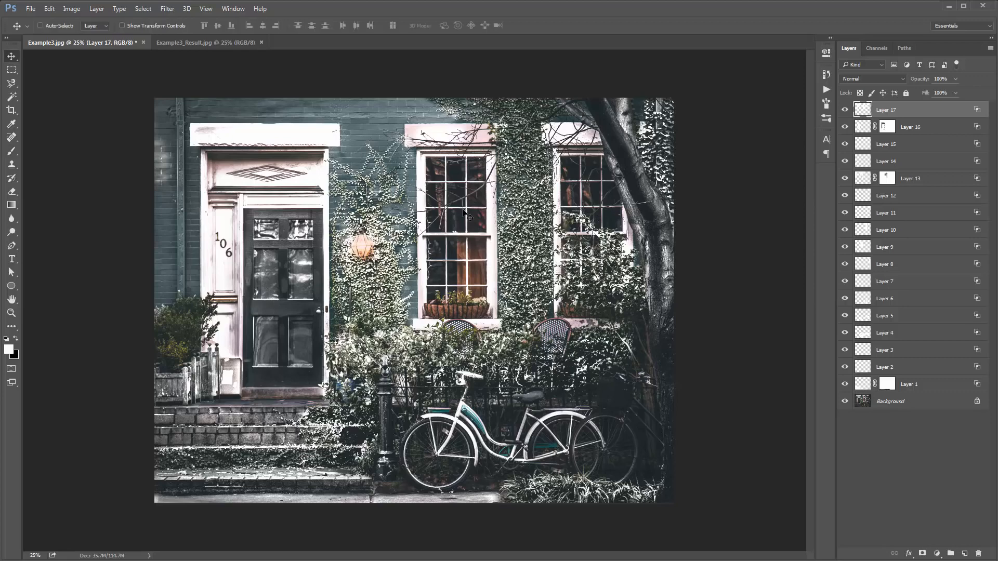
# Step: Create a new layer and paint the glass panes of both windows white, enlarging the brush to 175 px
pyautogui.hotkey('ctrl', 'shift', 'alt', 'n')
pyautogui.press('b')
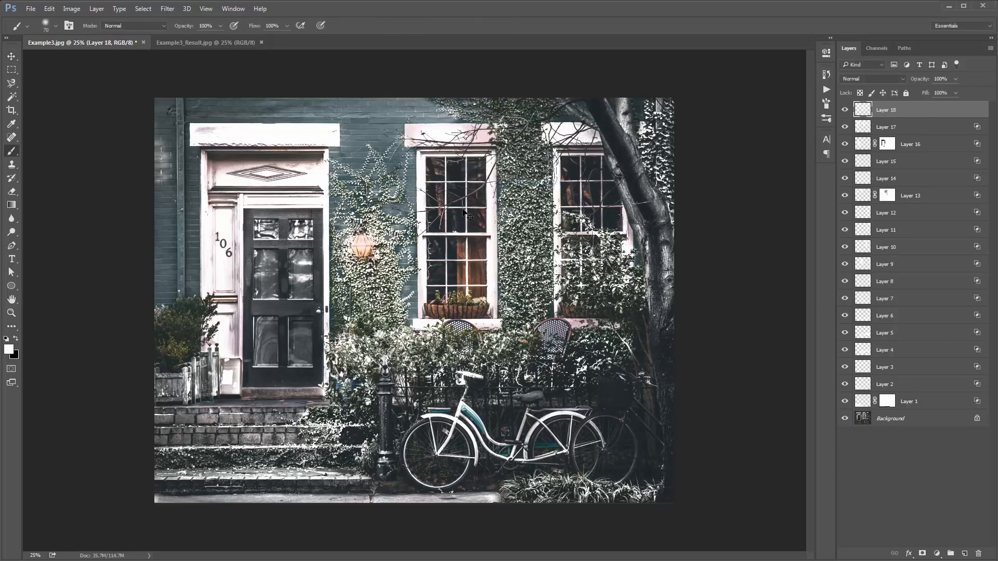
pyautogui.moveTo(433, 163)
pyautogui.mouseDown()
pyautogui.moveTo(438, 238)
pyautogui.moveTo(440, 218)
pyautogui.moveTo(464, 257)
pyautogui.moveTo(472, 243)
pyautogui.moveTo(477, 285)
pyautogui.moveTo(481, 212)
pyautogui.moveTo(477, 164)
pyautogui.moveTo(453, 196)
pyautogui.moveTo(455, 156)
pyautogui.moveTo(438, 162)
pyautogui.moveTo(450, 167)
pyautogui.moveTo(431, 161)
pyautogui.moveTo(431, 296)
pyautogui.moveTo(434, 253)
pyautogui.moveTo(454, 246)
pyautogui.moveTo(464, 285)
pyautogui.moveTo(486, 271)
pyautogui.moveTo(471, 165)
pyautogui.moveTo(449, 164)
pyautogui.moveTo(434, 298)
pyautogui.moveTo(478, 294)
pyautogui.moveTo(490, 244)
pyautogui.mouseUp()
pyautogui.press('[')
pyautogui.press('[')
pyautogui.press(']')
pyautogui.press(']')
pyautogui.moveTo(570, 182)
pyautogui.mouseDown()
pyautogui.moveTo(572, 214)
pyautogui.moveTo(570, 170)
pyautogui.moveTo(588, 207)
pyautogui.moveTo(617, 210)
pyautogui.moveTo(580, 163)
pyautogui.moveTo(566, 178)
pyautogui.moveTo(570, 161)
pyautogui.moveTo(605, 177)
pyautogui.moveTo(597, 161)
pyautogui.moveTo(607, 182)
pyautogui.moveTo(596, 162)
pyautogui.moveTo(563, 160)
pyautogui.mouseUp()
pyautogui.press('[')
pyautogui.press('[')
pyautogui.press(']')
pyautogui.press(']')
pyautogui.press(']')
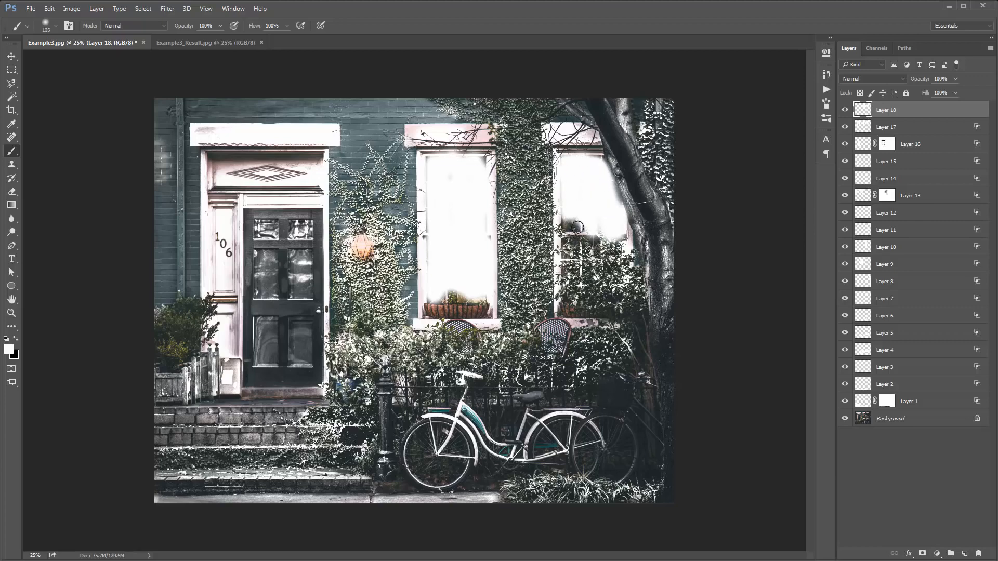
pyautogui.moveTo(574, 224)
pyautogui.mouseDown()
pyautogui.moveTo(620, 244)
pyautogui.moveTo(575, 224)
pyautogui.mouseUp()
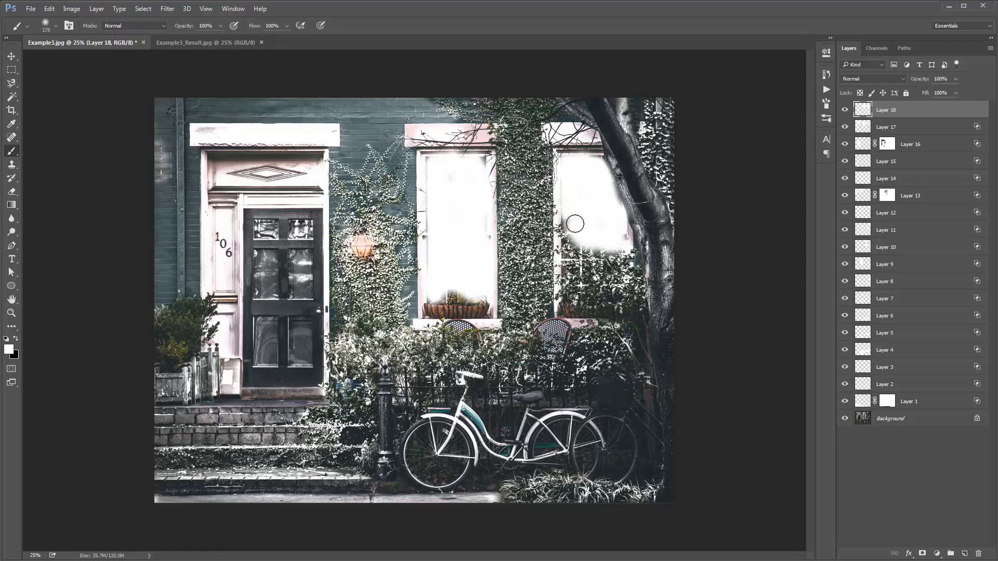
# Step: Blend Layer 18 into the window panes by splitting the dark Blend If slider of Underlying Layer to about 17 / 130
pyautogui.doubleClick(929, 109)
pyautogui.moveTo(706, 83); pyautogui.dragTo(217, 119)
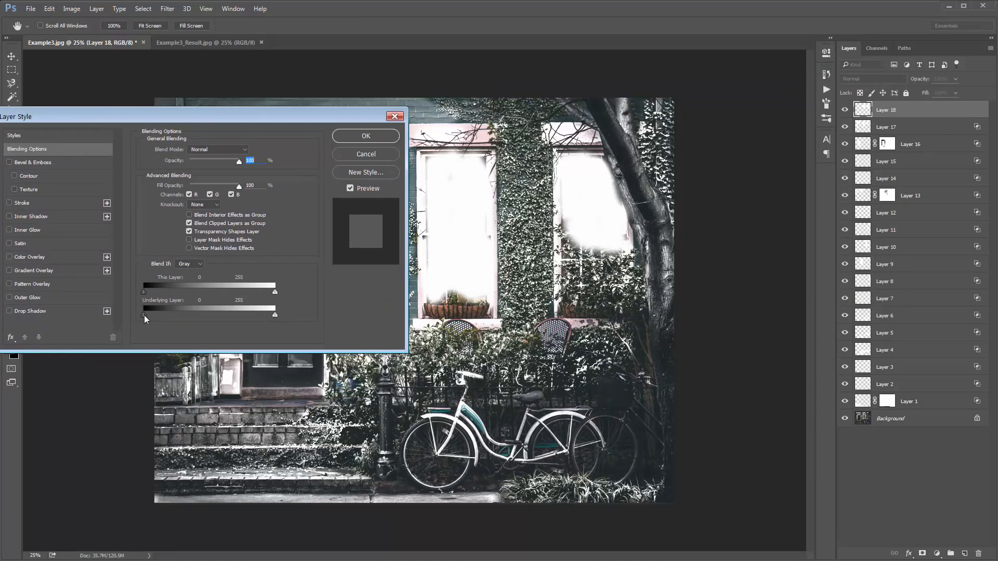
pyautogui.moveTo(144, 315); pyautogui.dragTo(211, 318)
pyautogui.moveTo(140, 315)
pyautogui.mouseDown()
pyautogui.moveTo(164, 318)
pyautogui.moveTo(155, 316)
pyautogui.mouseUp()
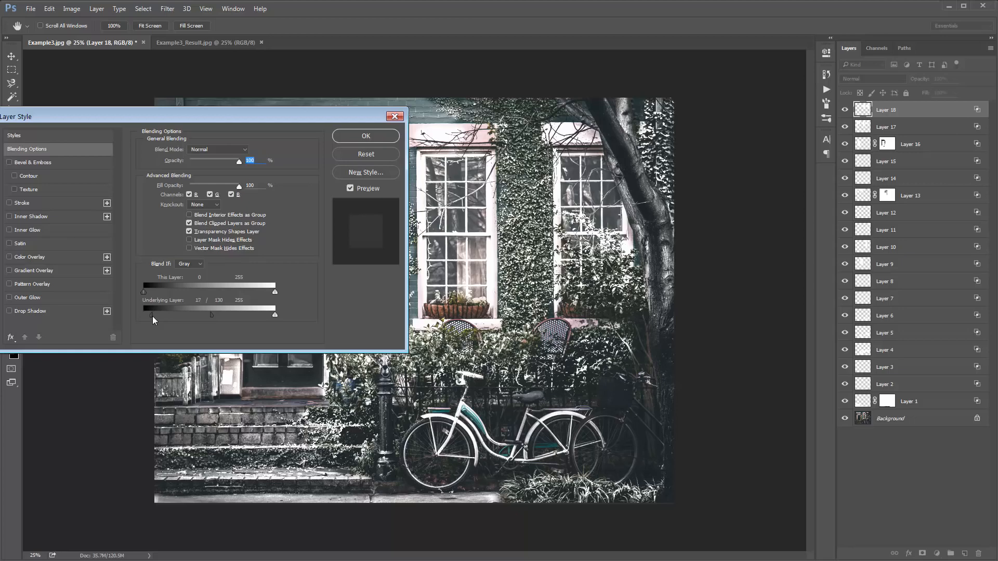
pyautogui.click(385, 135)
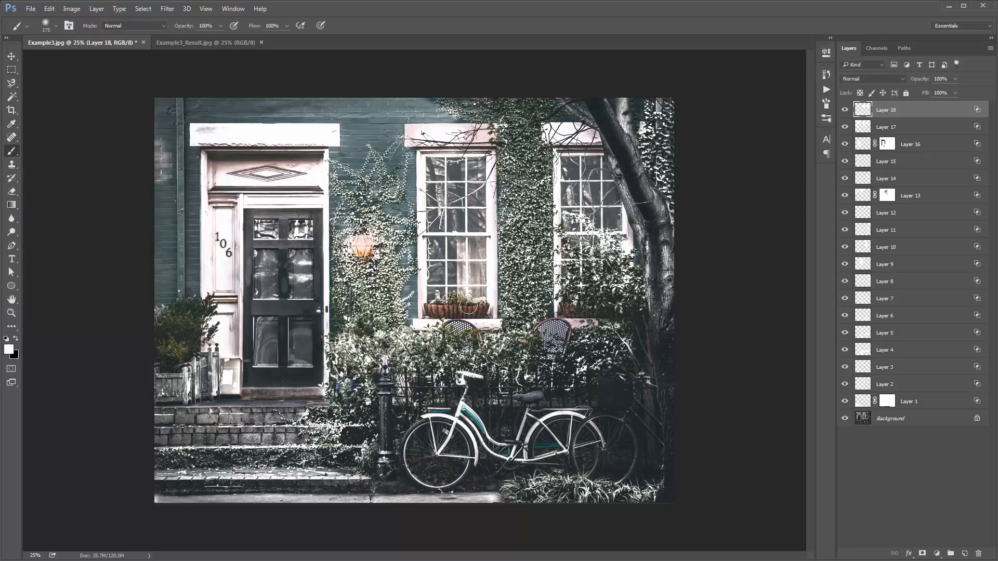
# Step: Paint the left window's flower box white on a new layer and split its dark Underlying Layer Blend If slider to 42 / 112
pyautogui.hotkey('ctrl', 'shift', 'n')
pyautogui.press('Return')
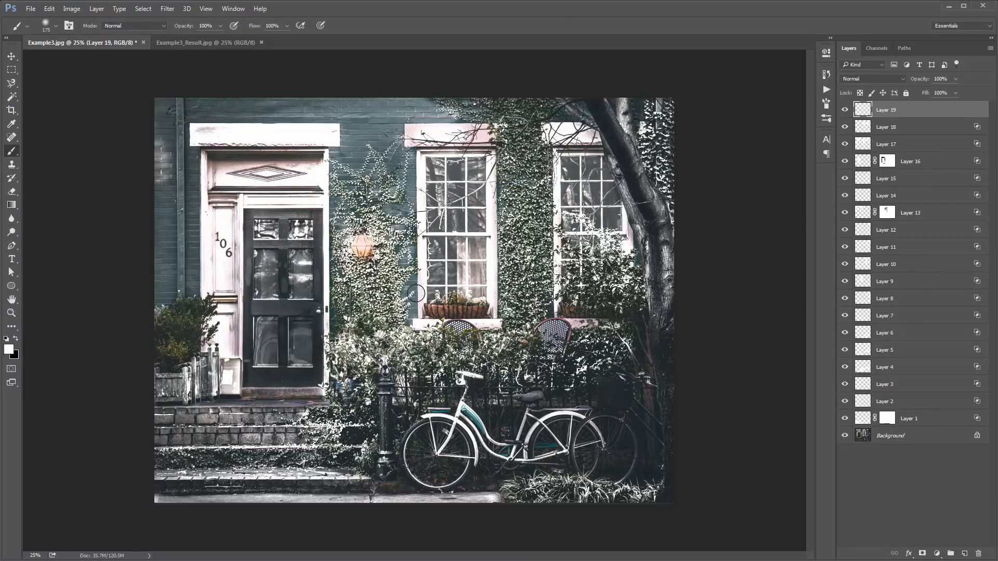
pyautogui.press('[')
pyautogui.press('[')
pyautogui.press('[')
pyautogui.press('[')
pyautogui.moveTo(425, 308)
pyautogui.mouseDown()
pyautogui.moveTo(479, 313)
pyautogui.moveTo(465, 313)
pyautogui.moveTo(484, 306)
pyautogui.moveTo(456, 307)
pyautogui.moveTo(455, 296)
pyautogui.moveTo(430, 306)
pyautogui.moveTo(463, 294)
pyautogui.moveTo(489, 305)
pyautogui.moveTo(429, 313)
pyautogui.mouseUp()
pyautogui.press('[')
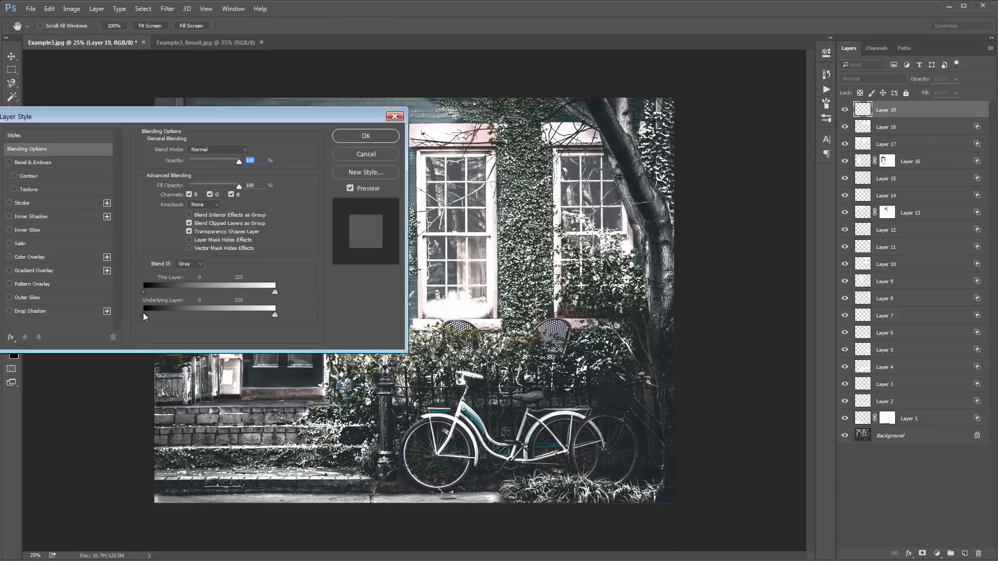
pyautogui.moveTo(155, 314)
pyautogui.mouseDown()
pyautogui.moveTo(191, 314)
pyautogui.moveTo(169, 317)
pyautogui.mouseUp()
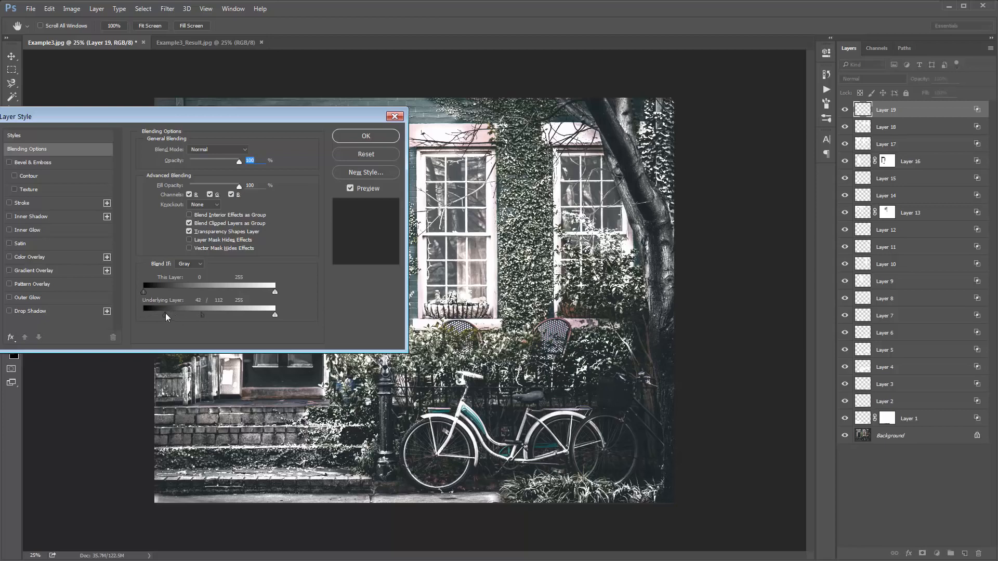
pyautogui.click(364, 138)
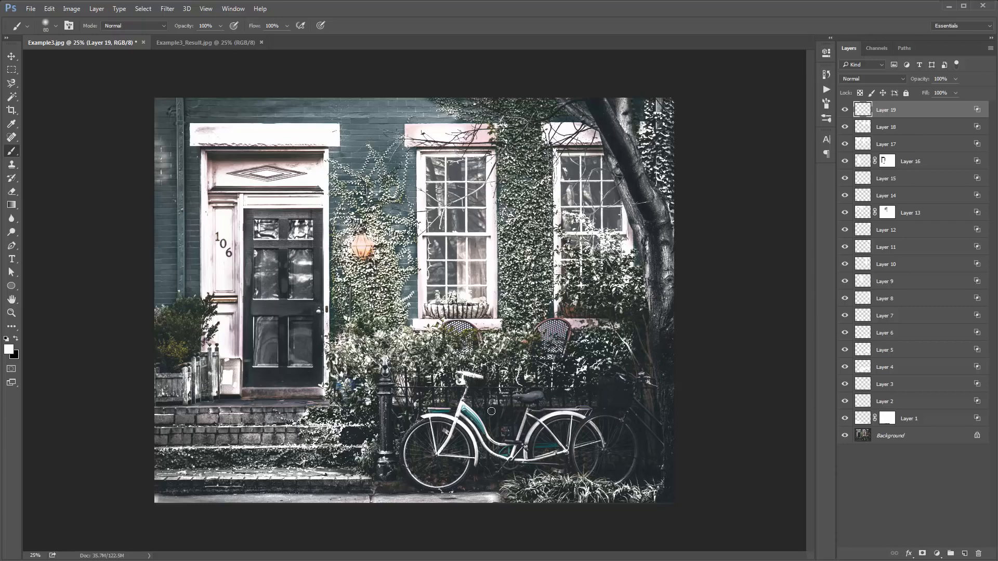
# Step: Create a new layer and paint the whole bicycle area white with an enlarged brush
pyautogui.hotkey('ctrl', 'shift', 'n')
pyautogui.press('Return')
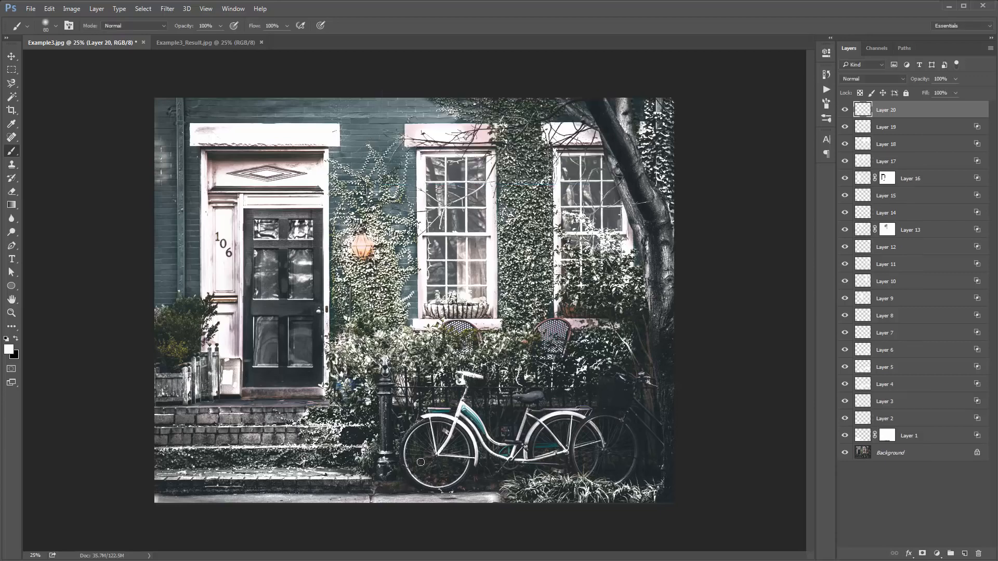
pyautogui.press(']')
pyautogui.press(']')
pyautogui.press(']')
pyautogui.press(']')
pyautogui.press(']')
pyautogui.press(']')
pyautogui.press(']')
pyautogui.moveTo(432, 401)
pyautogui.mouseDown()
pyautogui.moveTo(597, 410)
pyautogui.moveTo(558, 395)
pyautogui.moveTo(500, 410)
pyautogui.moveTo(603, 424)
pyautogui.moveTo(562, 450)
pyautogui.moveTo(651, 460)
pyautogui.moveTo(618, 465)
pyautogui.moveTo(653, 471)
pyautogui.moveTo(645, 441)
pyautogui.moveTo(630, 445)
pyautogui.moveTo(604, 400)
pyautogui.moveTo(404, 399)
pyautogui.moveTo(405, 446)
pyautogui.moveTo(424, 434)
pyautogui.moveTo(531, 443)
pyautogui.moveTo(442, 464)
pyautogui.moveTo(561, 458)
pyautogui.moveTo(539, 470)
pyautogui.moveTo(458, 474)
pyautogui.moveTo(424, 450)
pyautogui.moveTo(391, 472)
pyautogui.moveTo(411, 484)
pyautogui.moveTo(390, 480)
pyautogui.moveTo(460, 479)
pyautogui.mouseUp()
pyautogui.press('[')
pyautogui.press('[')
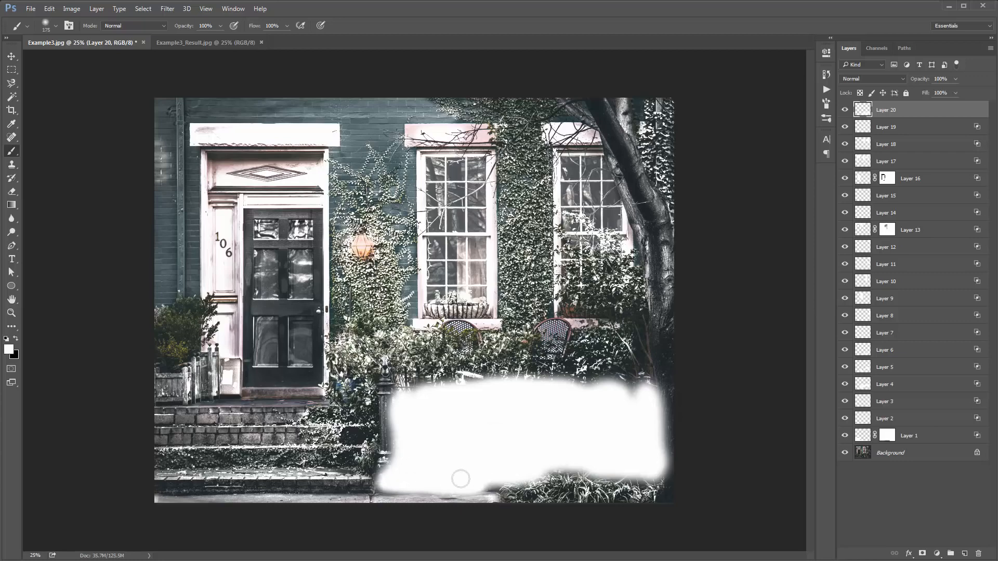
# Step: Blend Layer 20 into the bicycle area by splitting the dark Blend If slider of Underlying Layer
pyautogui.doubleClick(909, 111)
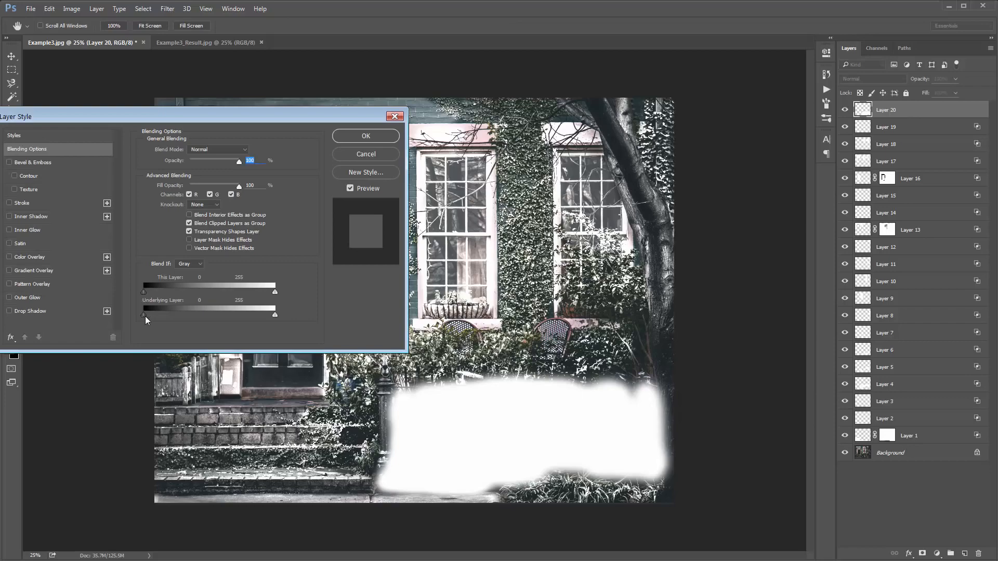
pyautogui.moveTo(145, 316)
pyautogui.mouseDown()
pyautogui.moveTo(189, 315)
pyautogui.moveTo(165, 313)
pyautogui.mouseUp()
pyautogui.press('alt')
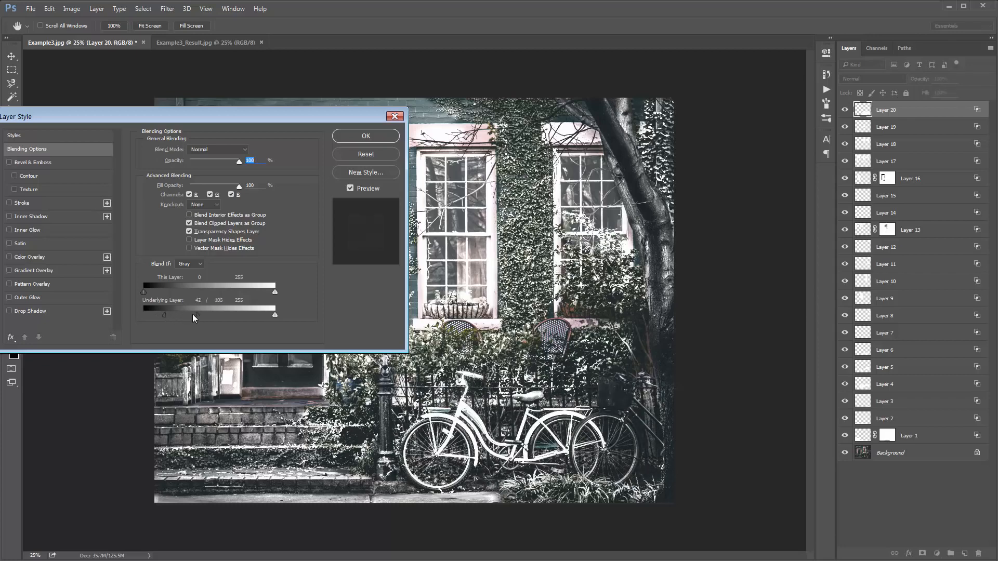
pyautogui.moveTo(194, 318); pyautogui.dragTo(167, 311)
pyautogui.moveTo(165, 313); pyautogui.dragTo(166, 314)
pyautogui.click(347, 138)
# Step: Add a layer mask to Layer 20 and paint black over the bicycle frame, seat and handlebars with a 125 px brush
pyautogui.click(922, 553)
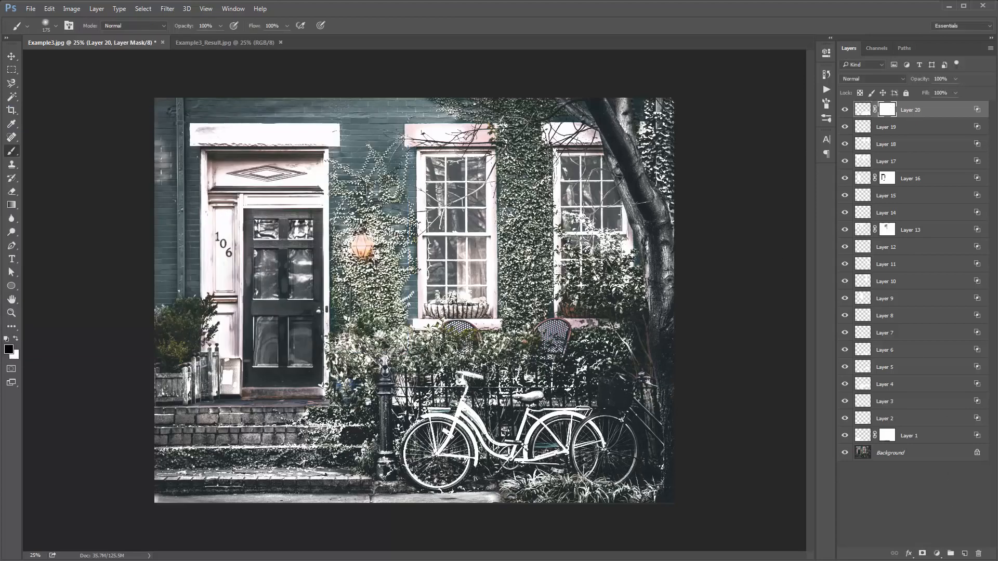
pyautogui.press('[')
pyautogui.press('[')
pyautogui.moveTo(461, 407)
pyautogui.mouseDown()
pyautogui.moveTo(490, 450)
pyautogui.moveTo(516, 450)
pyautogui.moveTo(530, 398)
pyautogui.moveTo(543, 400)
pyautogui.moveTo(574, 413)
pyautogui.moveTo(555, 451)
pyautogui.moveTo(597, 432)
pyautogui.moveTo(581, 448)
pyautogui.mouseUp()
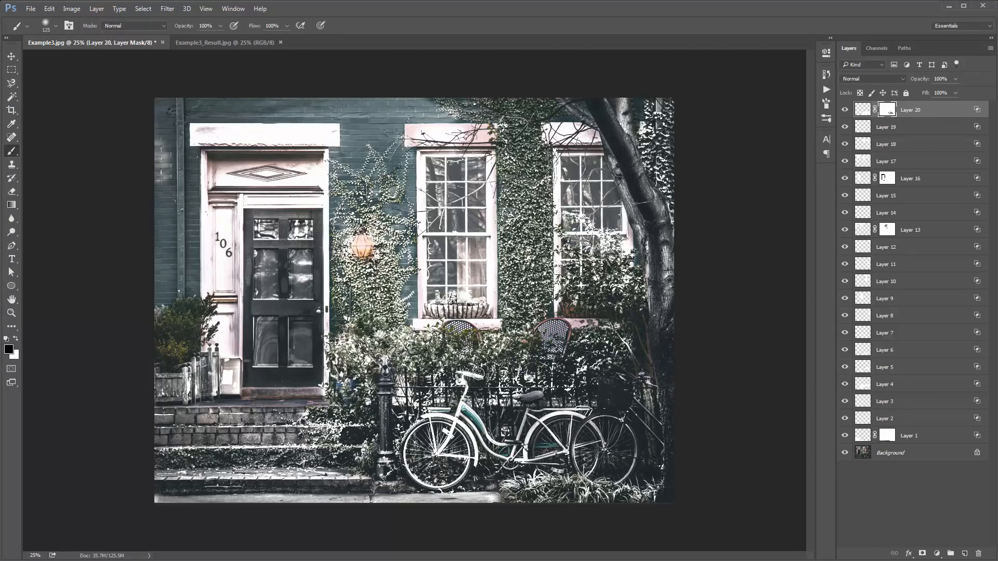
pyautogui.moveTo(478, 373)
pyautogui.mouseDown()
pyautogui.moveTo(448, 423)
pyautogui.moveTo(469, 436)
pyautogui.moveTo(444, 452)
pyautogui.moveTo(424, 432)
pyautogui.moveTo(437, 448)
pyautogui.mouseUp()
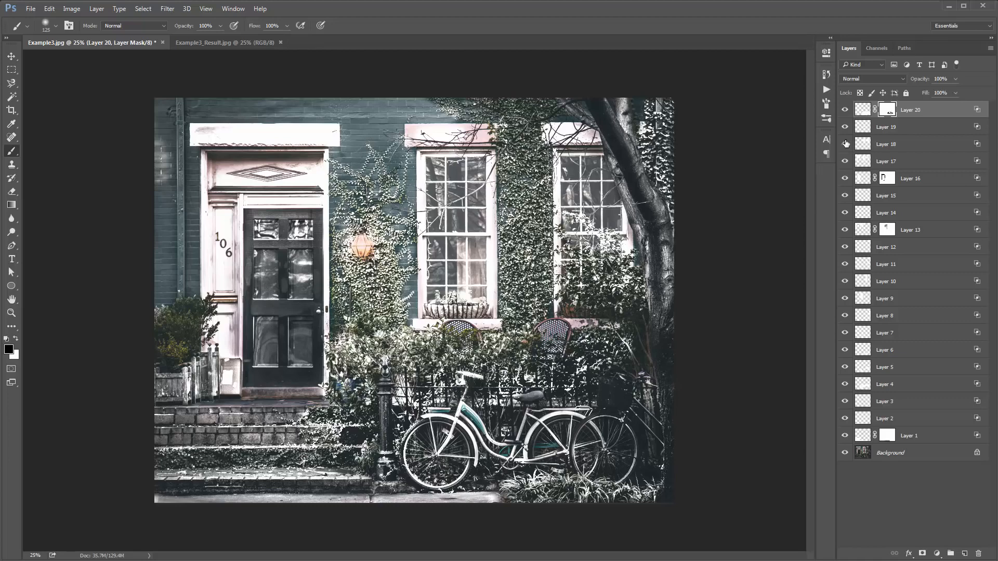
# Step: Identify the flower box layer by toggling layer visibility, and paint the right window's flower box white on Layer 19
pyautogui.click(845, 144)
pyautogui.click(845, 144)
pyautogui.click(845, 127)
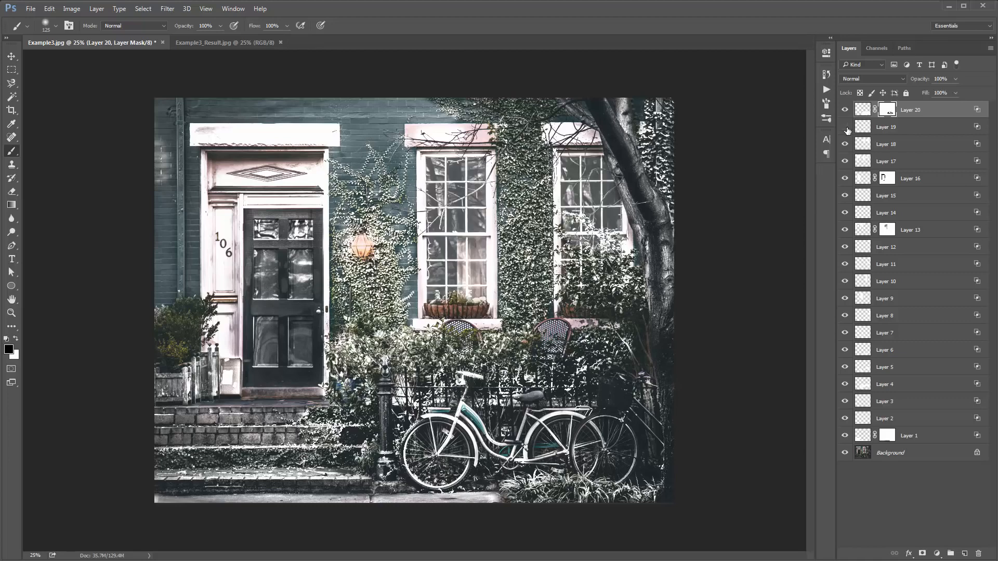
pyautogui.click(845, 127)
pyautogui.click(884, 127)
pyautogui.press('x')
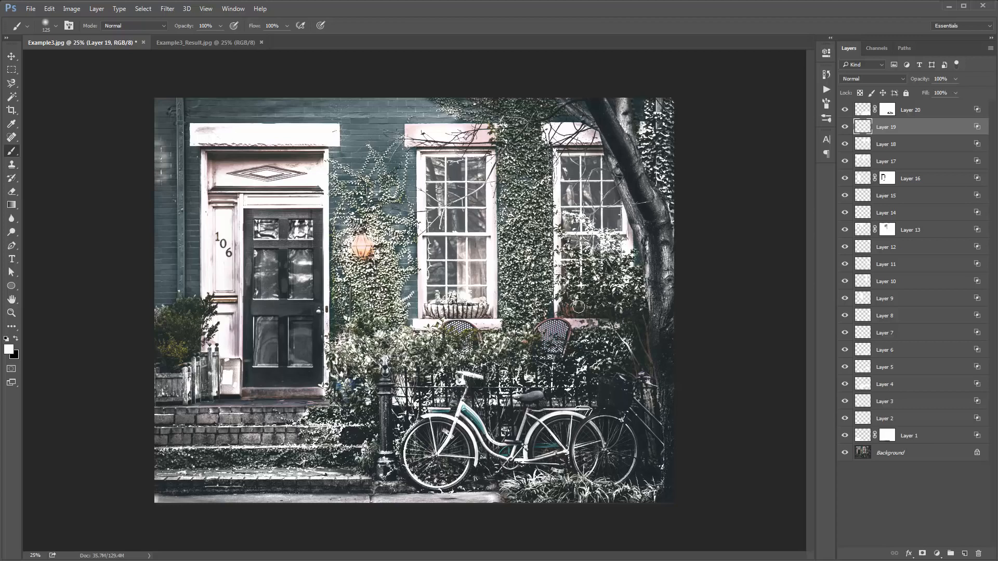
pyautogui.moveTo(570, 309); pyautogui.dragTo(594, 315)
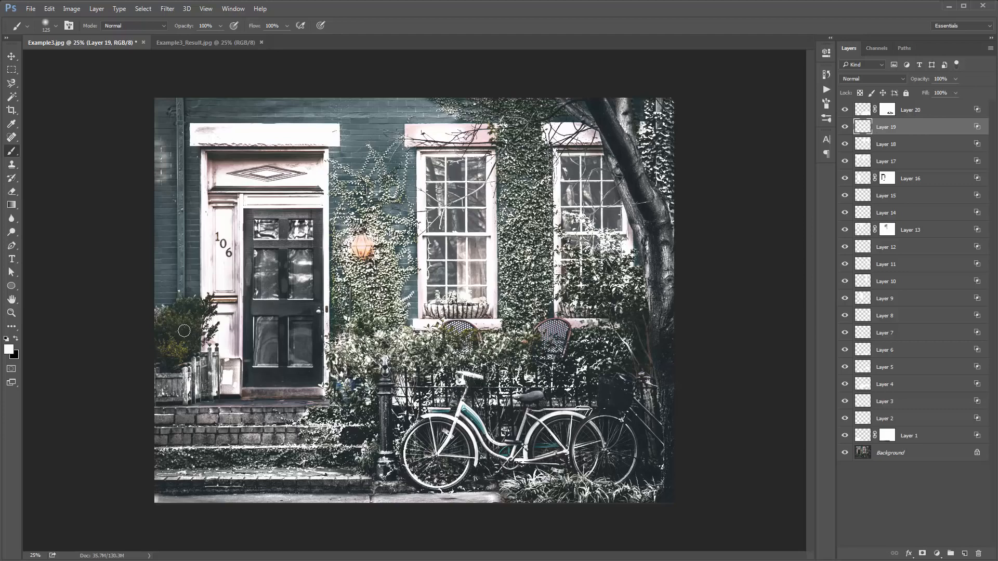
# Step: Create a new layer above Layer 20 and paint the bush beside the door white
pyautogui.click(933, 111)
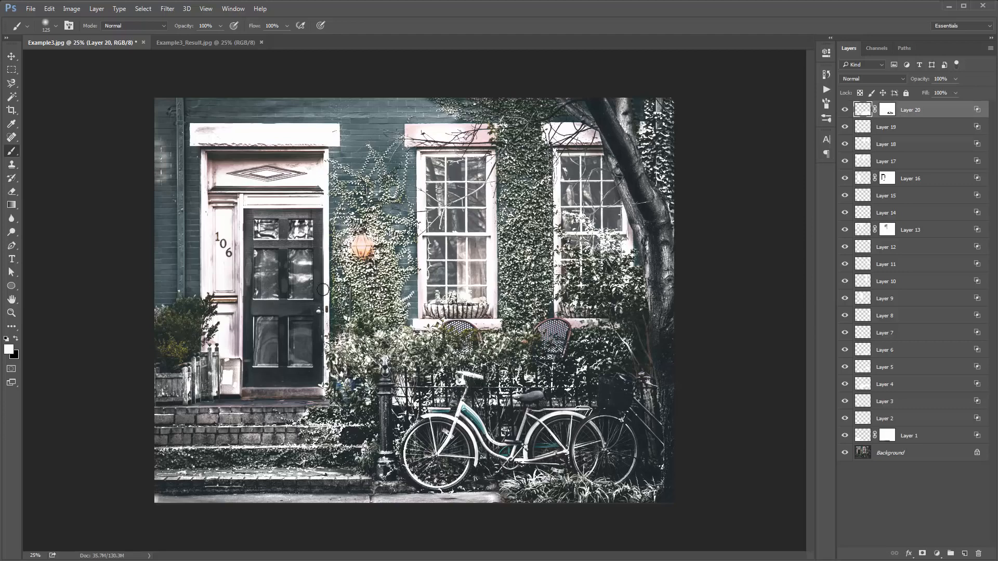
pyautogui.hotkey('ctrl', 'shift', 'n')
pyautogui.press('Return')
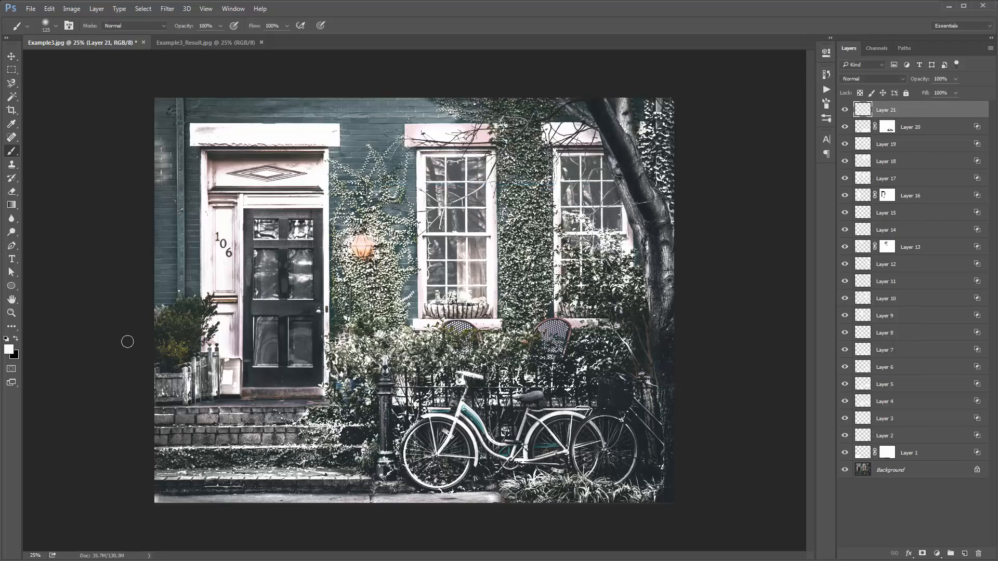
pyautogui.press('[')
pyautogui.press('[')
pyautogui.press(']')
pyautogui.press(']')
pyautogui.moveTo(159, 329)
pyautogui.mouseDown()
pyautogui.moveTo(177, 347)
pyautogui.moveTo(173, 360)
pyautogui.moveTo(178, 323)
pyautogui.moveTo(165, 322)
pyautogui.moveTo(168, 314)
pyautogui.moveTo(157, 332)
pyautogui.moveTo(187, 316)
pyautogui.moveTo(195, 346)
pyautogui.moveTo(184, 360)
pyautogui.moveTo(217, 335)
pyautogui.moveTo(194, 347)
pyautogui.moveTo(205, 307)
pyautogui.moveTo(191, 328)
pyautogui.moveTo(210, 309)
pyautogui.moveTo(199, 314)
pyautogui.moveTo(199, 302)
pyautogui.moveTo(177, 311)
pyautogui.moveTo(197, 313)
pyautogui.moveTo(160, 311)
pyautogui.moveTo(157, 323)
pyautogui.moveTo(168, 311)
pyautogui.moveTo(205, 328)
pyautogui.moveTo(212, 312)
pyautogui.moveTo(190, 348)
pyautogui.mouseUp()
pyautogui.press('[')
pyautogui.press('[')
pyautogui.press('[')
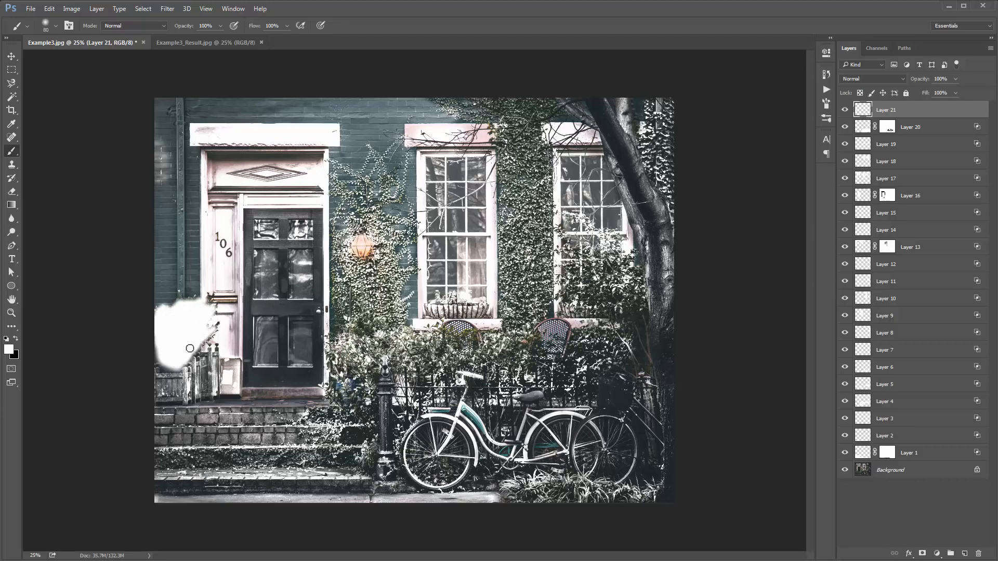
# Step: Blend Layer 21 into the bush by splitting the dark Blend If slider of Underlying Layer to 42 / 93
pyautogui.doubleClick(918, 115)
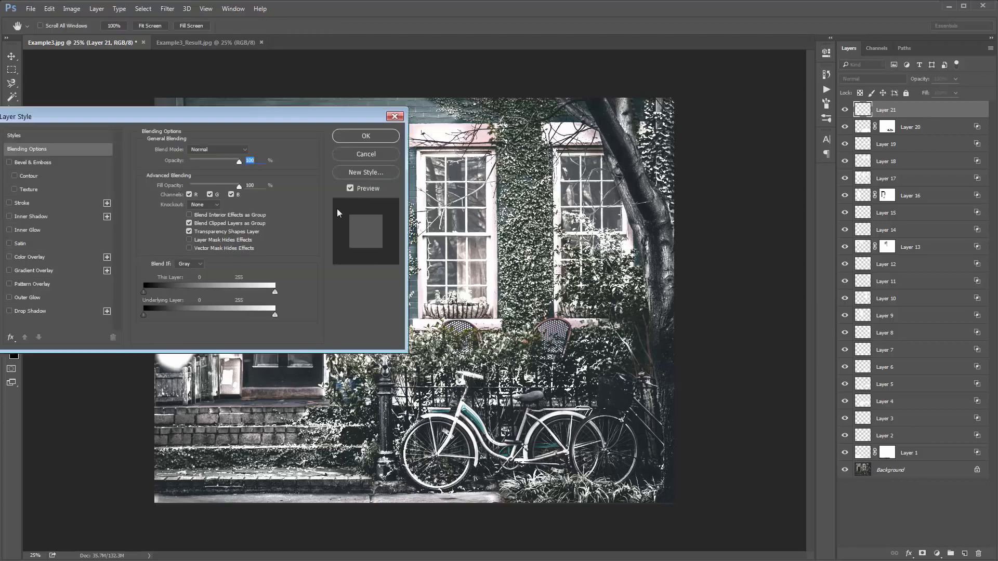
pyautogui.moveTo(178, 118); pyautogui.dragTo(552, 116)
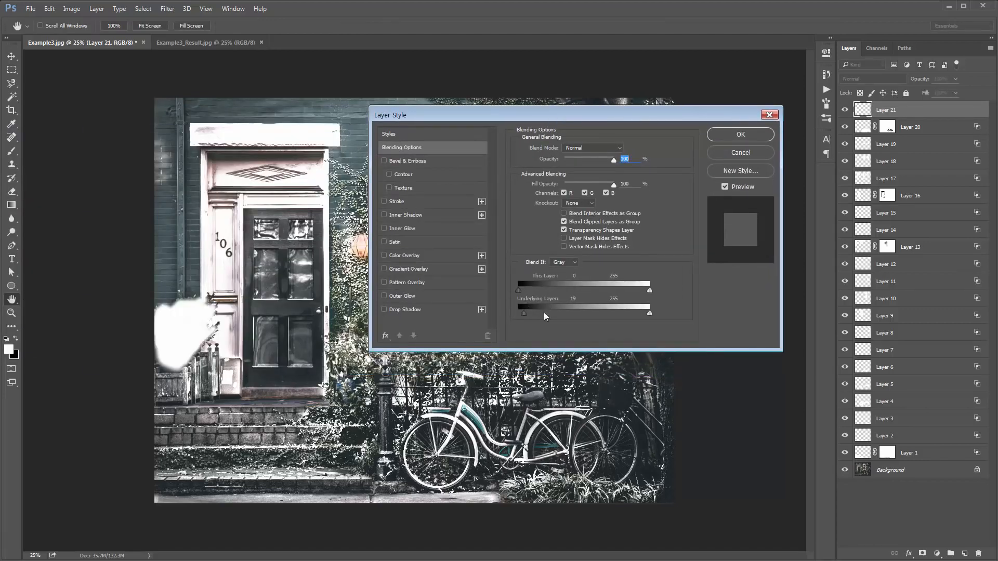
pyautogui.moveTo(543, 312)
pyautogui.mouseDown()
pyautogui.moveTo(566, 311)
pyautogui.moveTo(541, 313)
pyautogui.mouseUp()
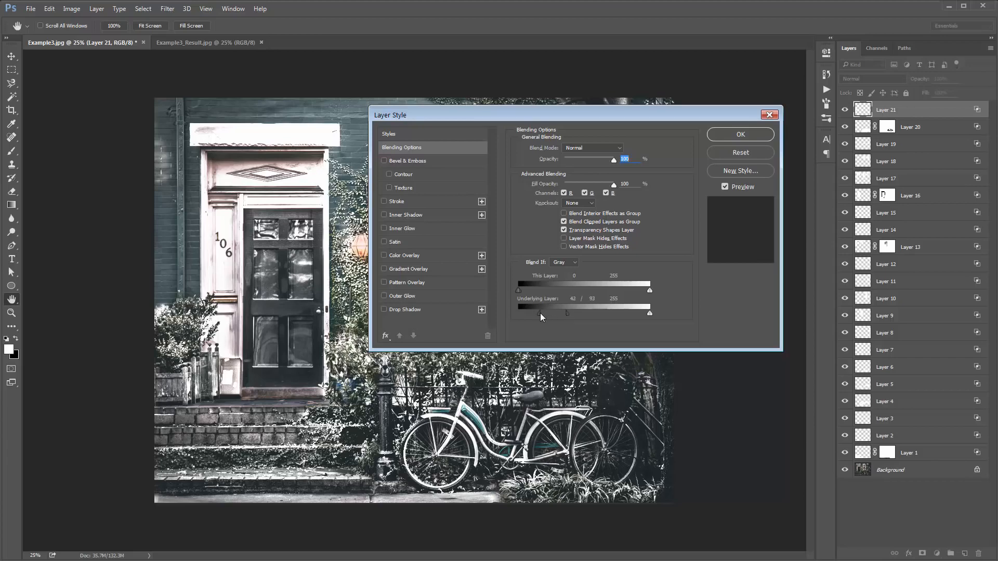
pyautogui.click(741, 134)
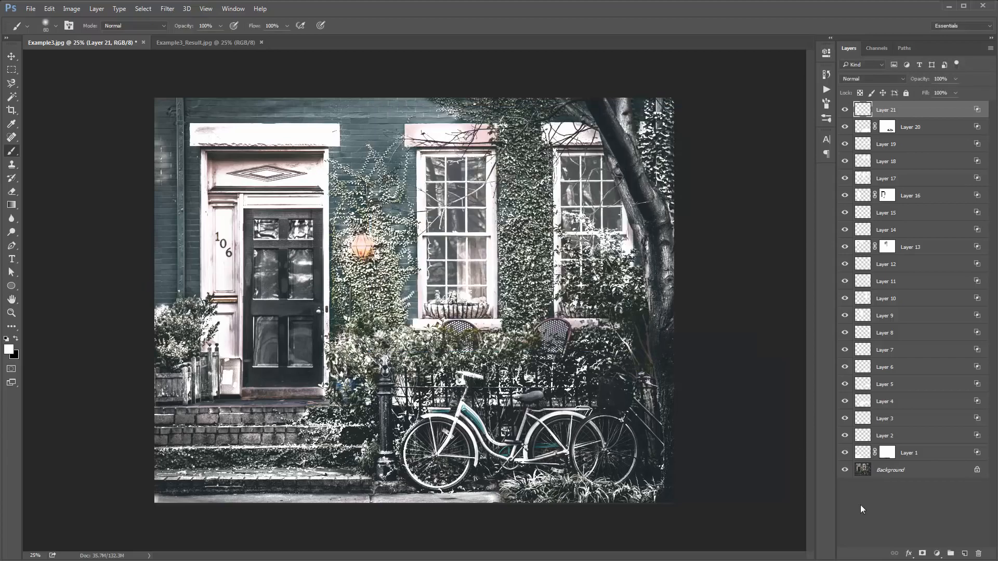
# Step: Add a layer mask to Layer 21 and enlarge the brush to 200 px
pyautogui.click(923, 554)
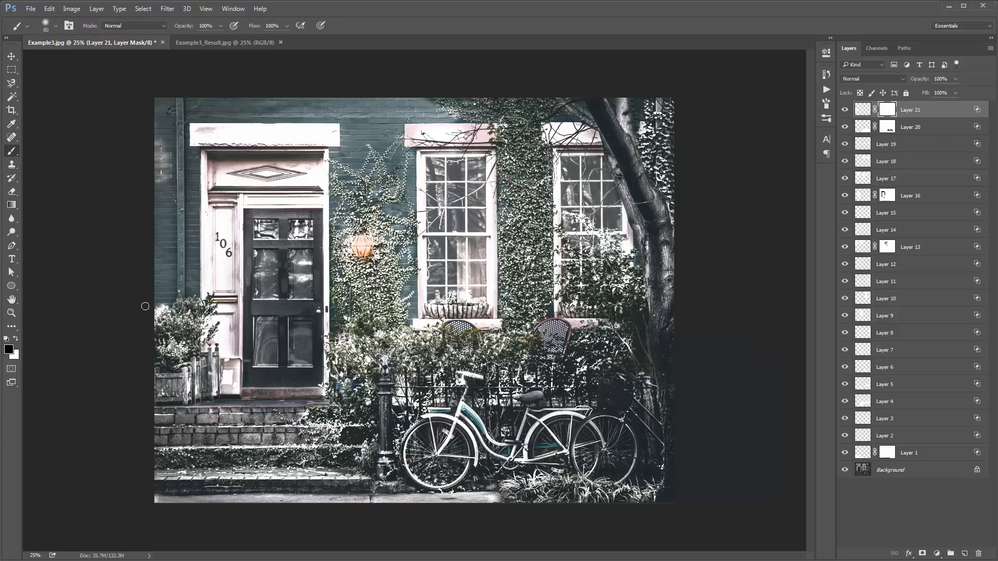
pyautogui.press(']')
pyautogui.press(']')
pyautogui.press(']')
pyautogui.press(']')
pyautogui.press(']')
pyautogui.press('v')
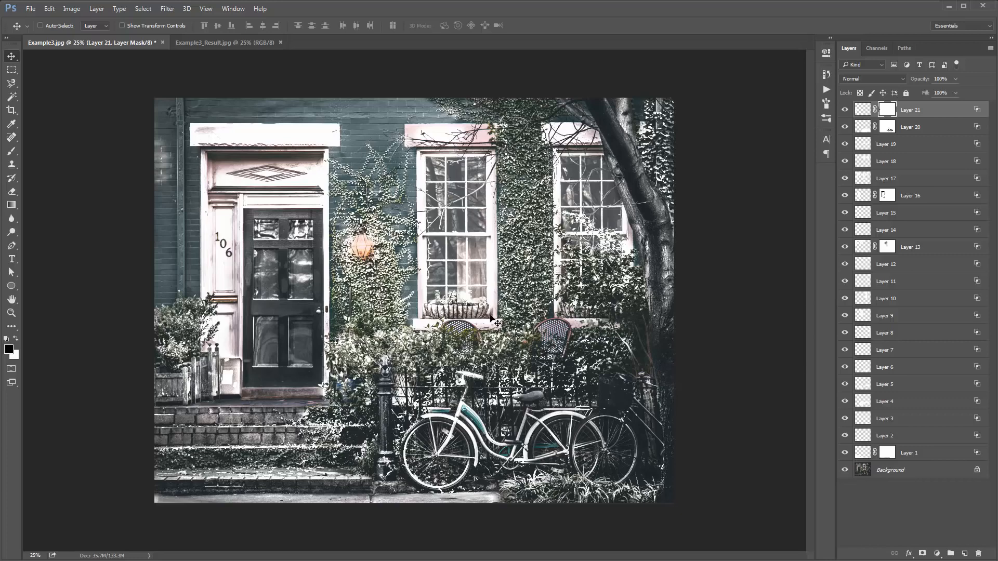
# Step: Create a new layer and paint the doorstep below the door white with a 100 px brush
pyautogui.hotkey('ctrl', 'shift', 'n')
pyautogui.press('Return')
pyautogui.press('b')
pyautogui.press('x')
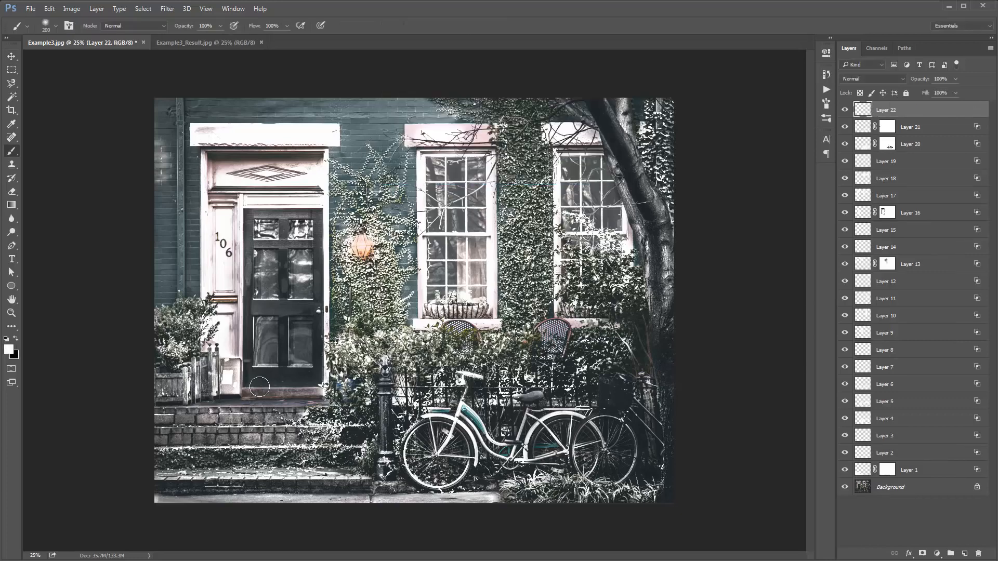
pyautogui.press('[')
pyautogui.press('[')
pyautogui.press('[')
pyautogui.press('[')
pyautogui.moveTo(307, 401)
pyautogui.mouseDown()
pyautogui.moveTo(189, 402)
pyautogui.moveTo(321, 398)
pyautogui.moveTo(319, 396)
pyautogui.mouseUp()
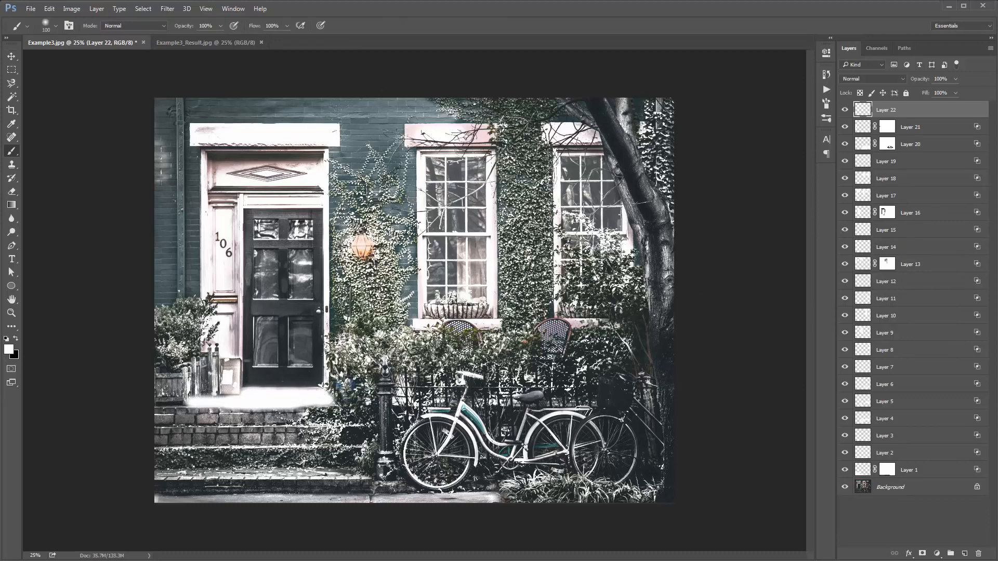
# Step: Blend Layer 22 into the doorstep by splitting the dark Blend If slider of Underlying Layer to 53 / 109
pyautogui.doubleClick(950, 108)
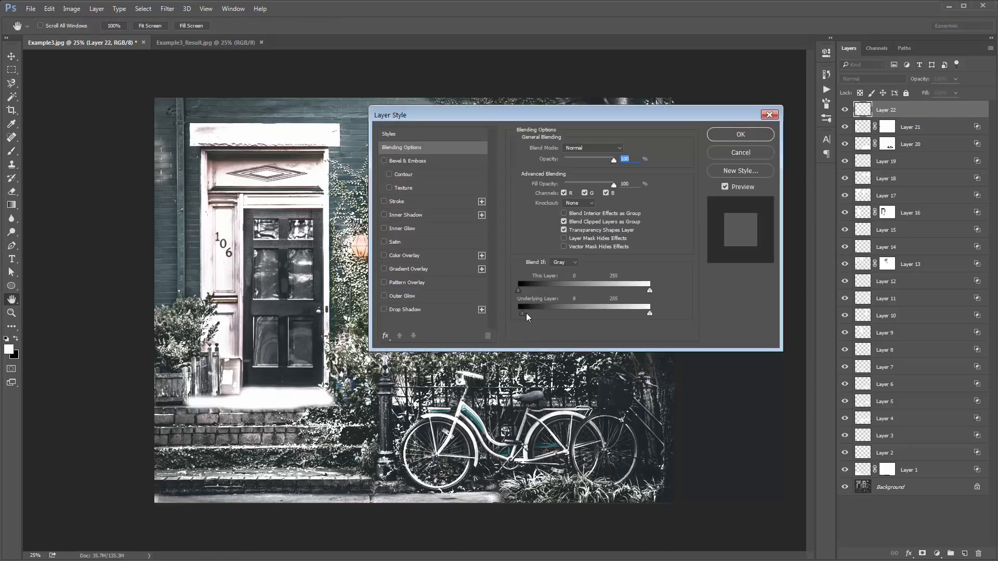
pyautogui.moveTo(526, 313); pyautogui.dragTo(546, 317)
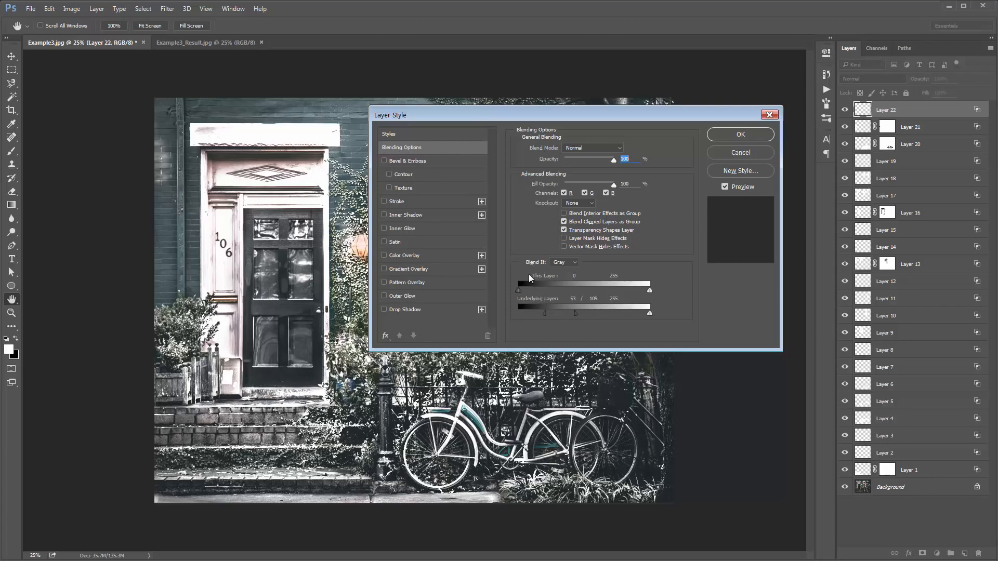
pyautogui.click(740, 134)
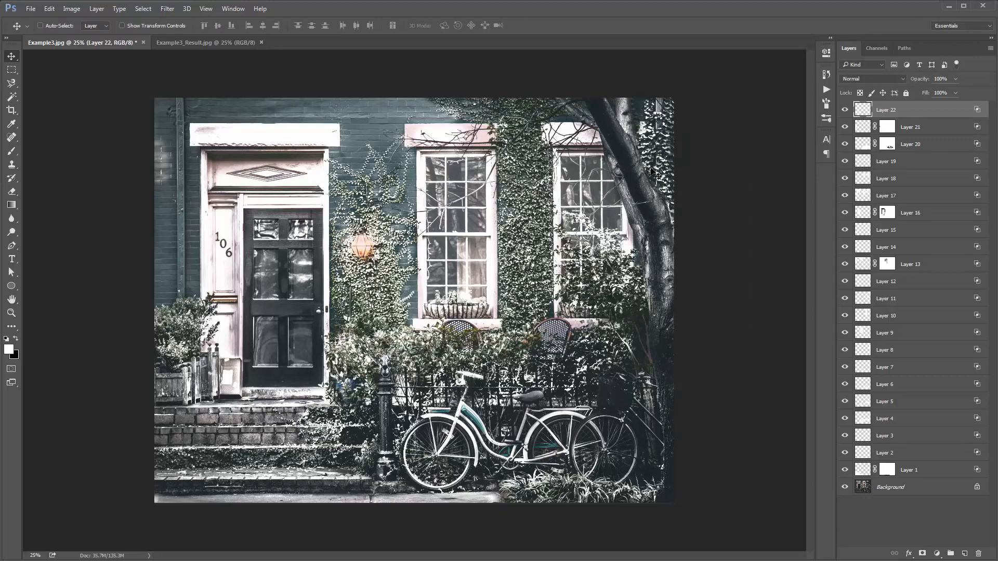
# Step: Group Layer 1 through Layer 22 and name the group "painted snow"
pyautogui.keyDown('shift'); pyautogui.click(903, 466); pyautogui.keyUp('shift')
pyautogui.hotkey('ctrl', 'g')
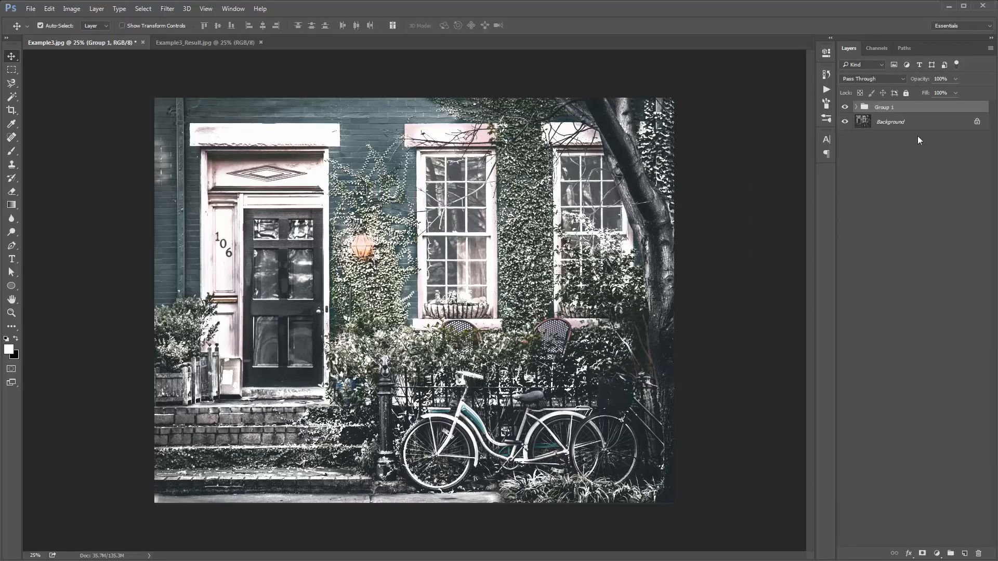
pyautogui.doubleClick(885, 107)
pyautogui.write('painted snow')
pyautogui.press('Return')
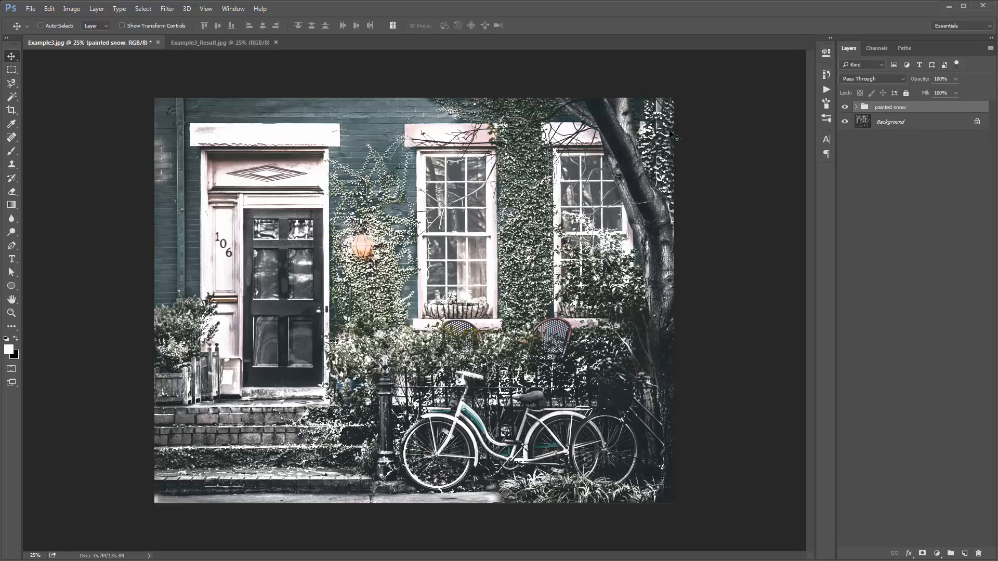
# Step: Play the Snow action from the Winter Actions set above the painted snow group and dismiss its tips message
pyautogui.press('b')
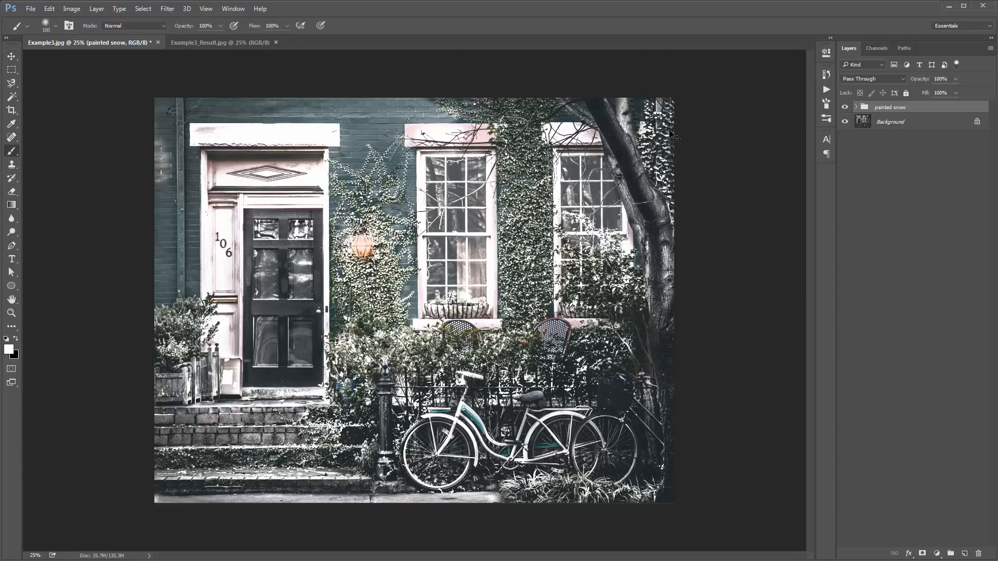
pyautogui.press('v')
pyautogui.click(826, 89)
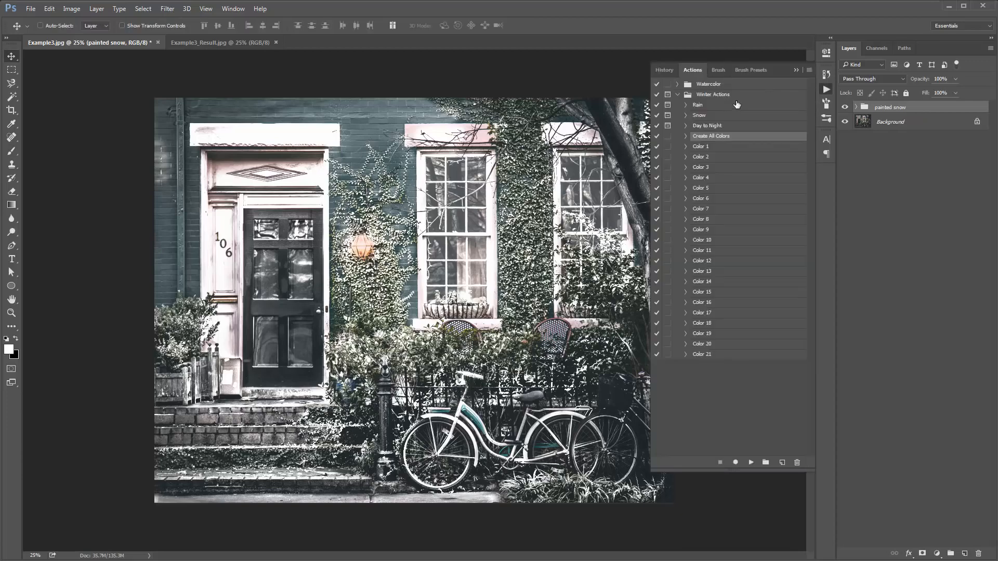
pyautogui.click(710, 115)
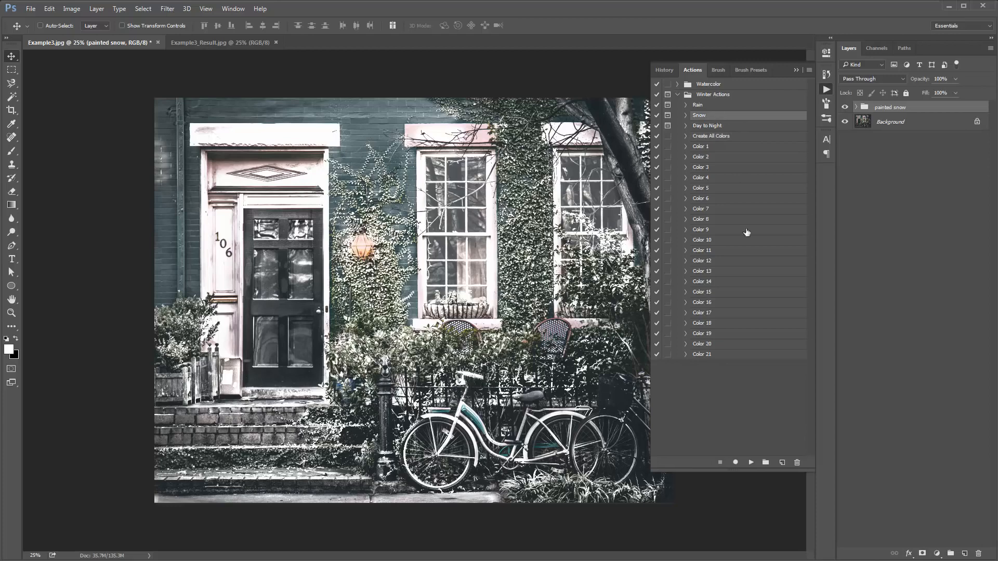
pyautogui.click(751, 461)
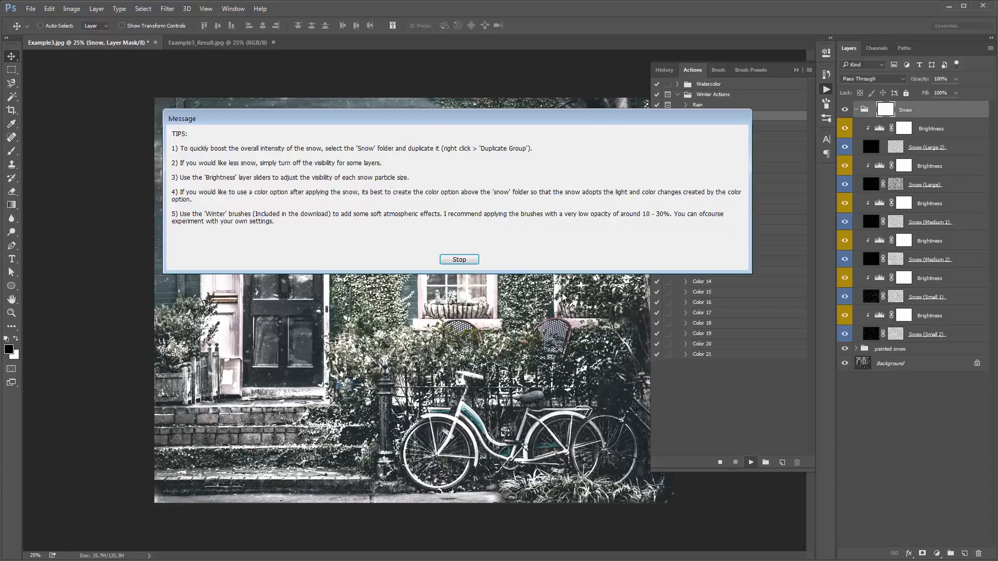
pyautogui.click(457, 262)
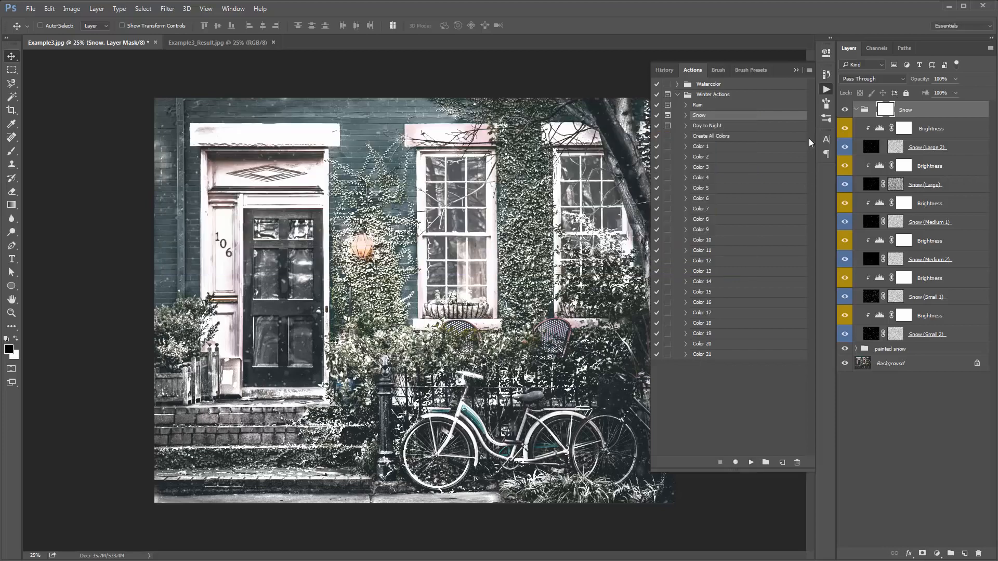
# Step: Collapse the Snow group and duplicate it twice to thicken the falling snow
pyautogui.click(857, 110)
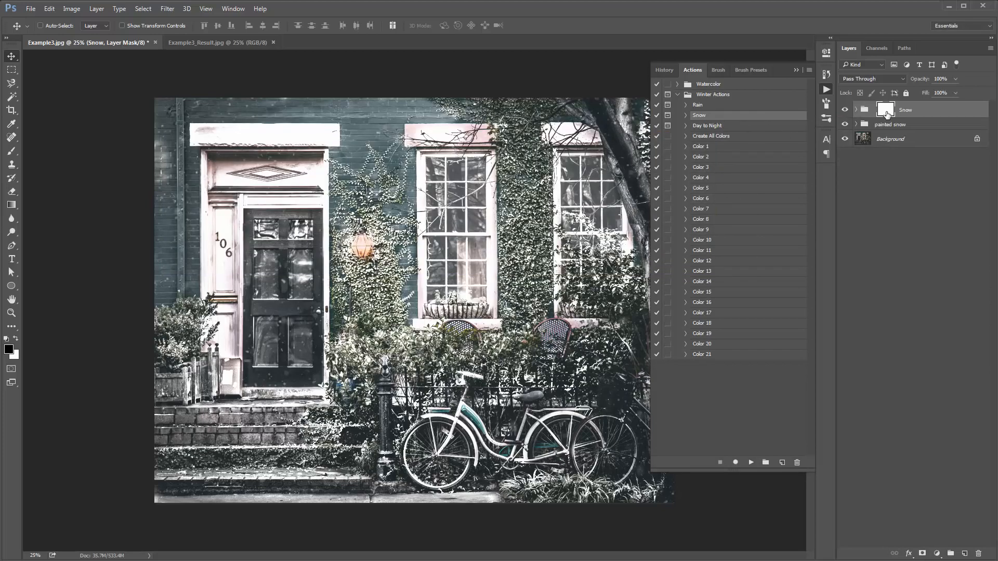
pyautogui.click(796, 69)
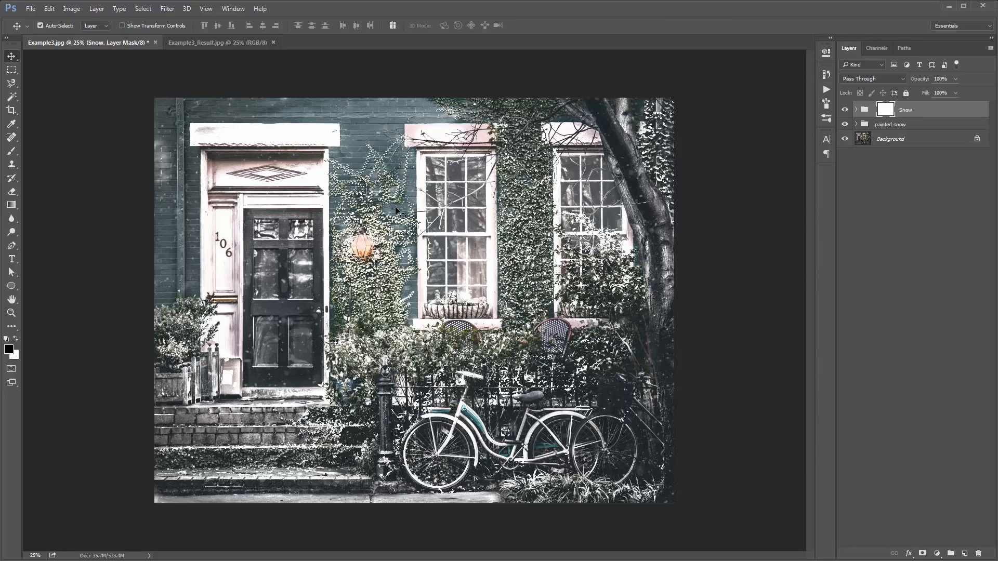
pyautogui.hotkey('ctrl', 'j')
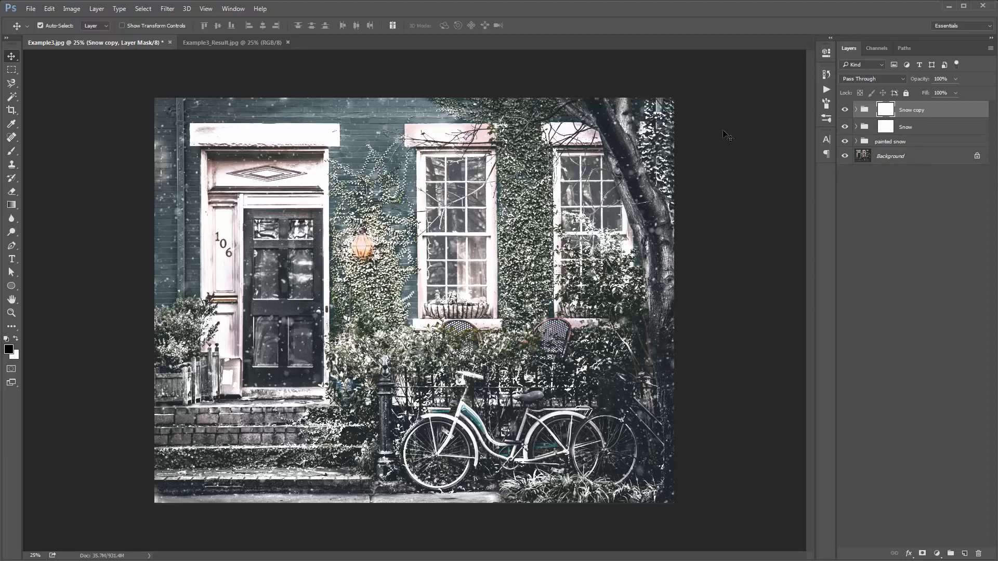
pyautogui.hotkey('ctrl', 'j')
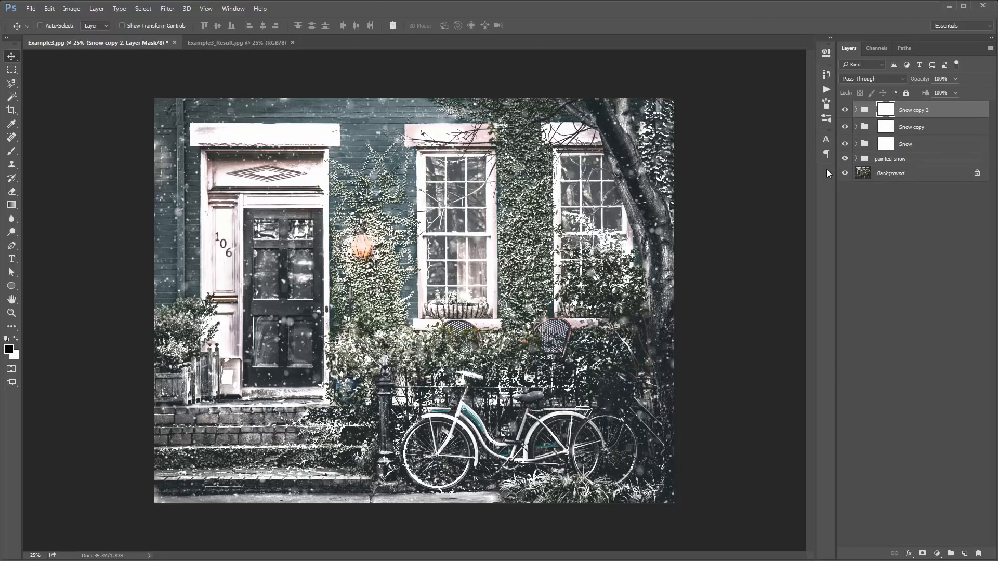
# Step: Duplicate the Background layer and lower the copy's saturation to -37 with Hue/Saturation
pyautogui.click(914, 175)
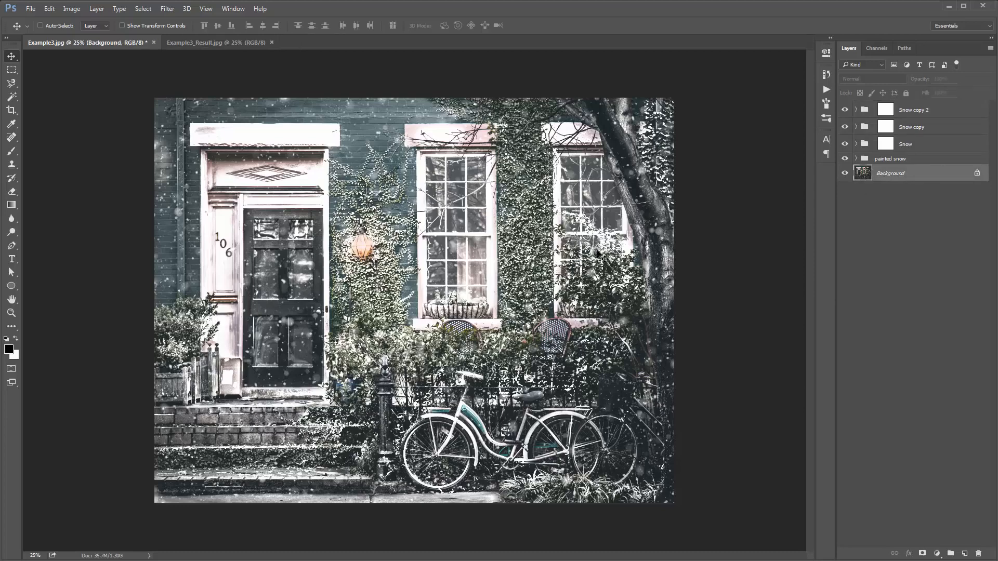
pyautogui.keyDown('alt'); pyautogui.moveTo(609, 219); pyautogui.dragTo(612, 215); pyautogui.keyUp('alt')
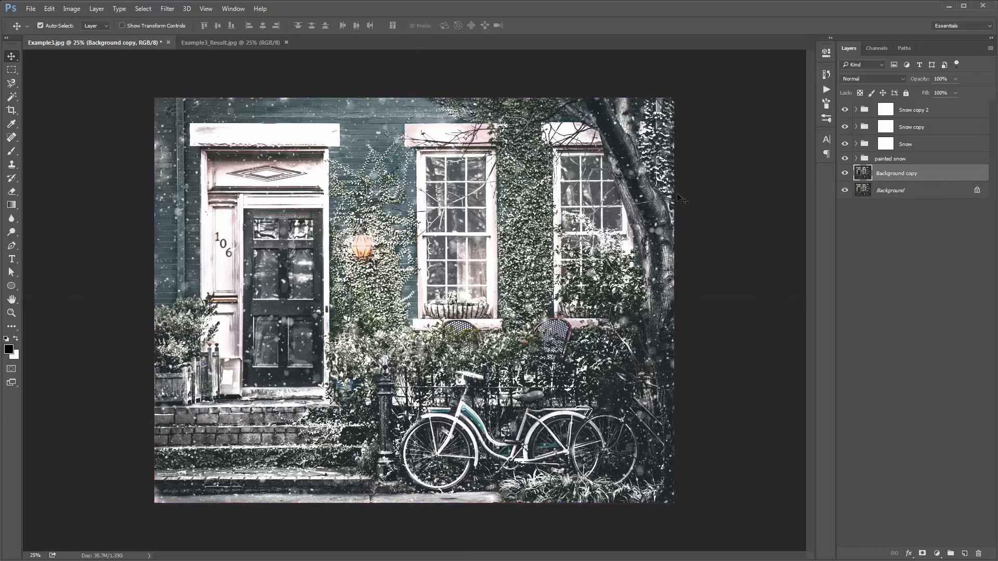
pyautogui.hotkey('ctrl', 'u')
pyautogui.moveTo(744, 48); pyautogui.dragTo(677, 62)
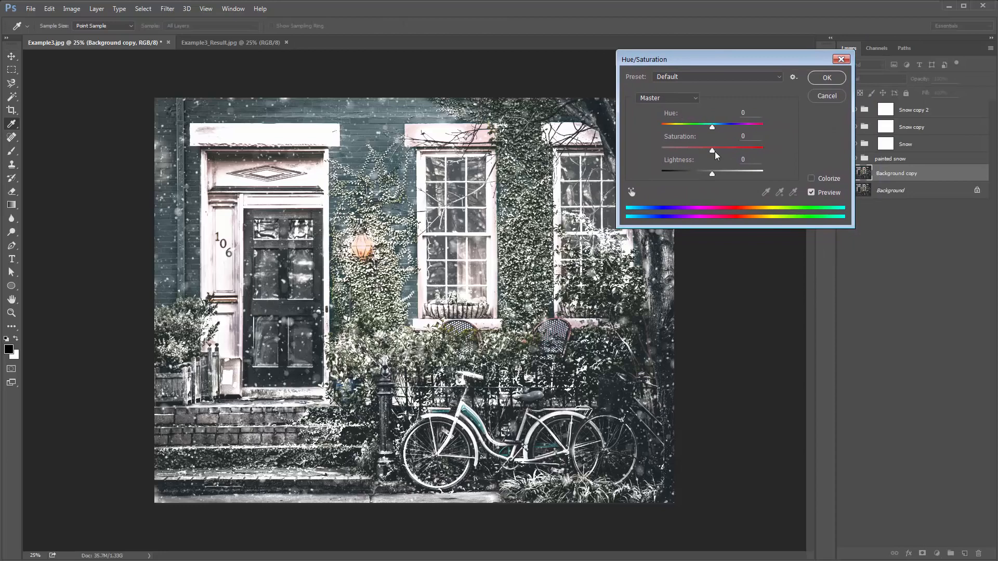
pyautogui.moveTo(712, 151); pyautogui.dragTo(695, 153)
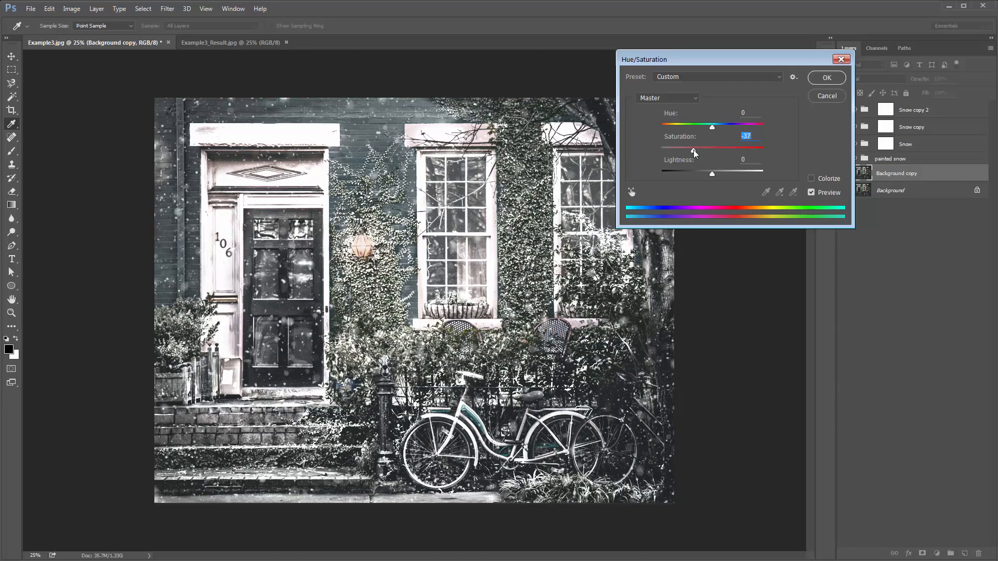
pyautogui.click(826, 78)
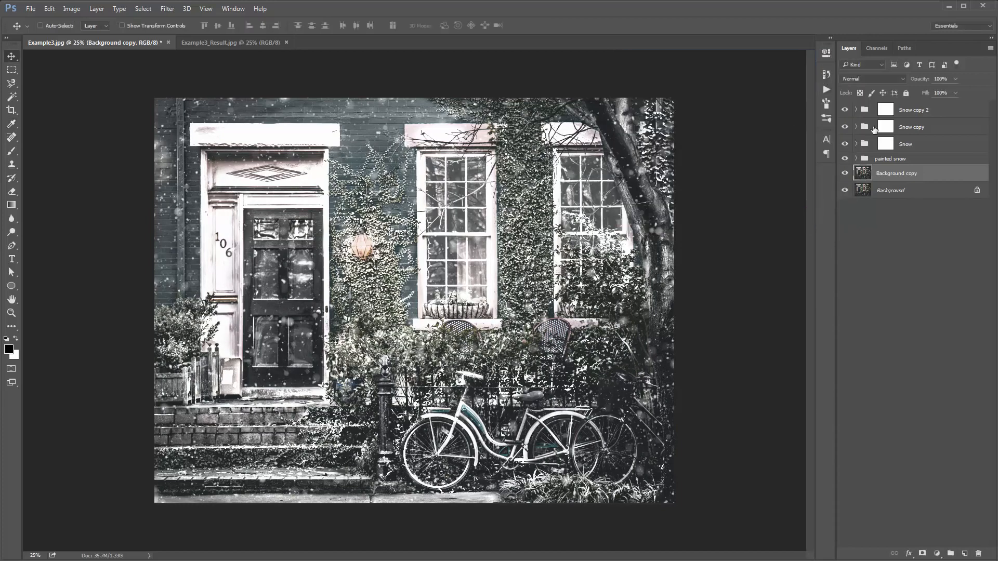
# Step: Play the Create All Colors action from the Winter Actions set above the Snow copy 2 group
pyautogui.click(920, 114)
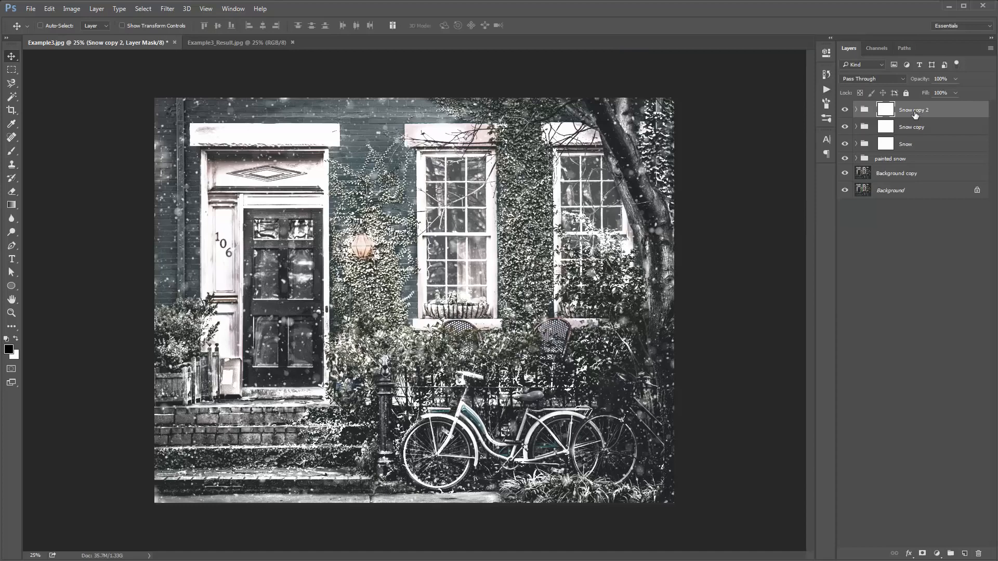
pyautogui.click(827, 90)
pyautogui.click(717, 137)
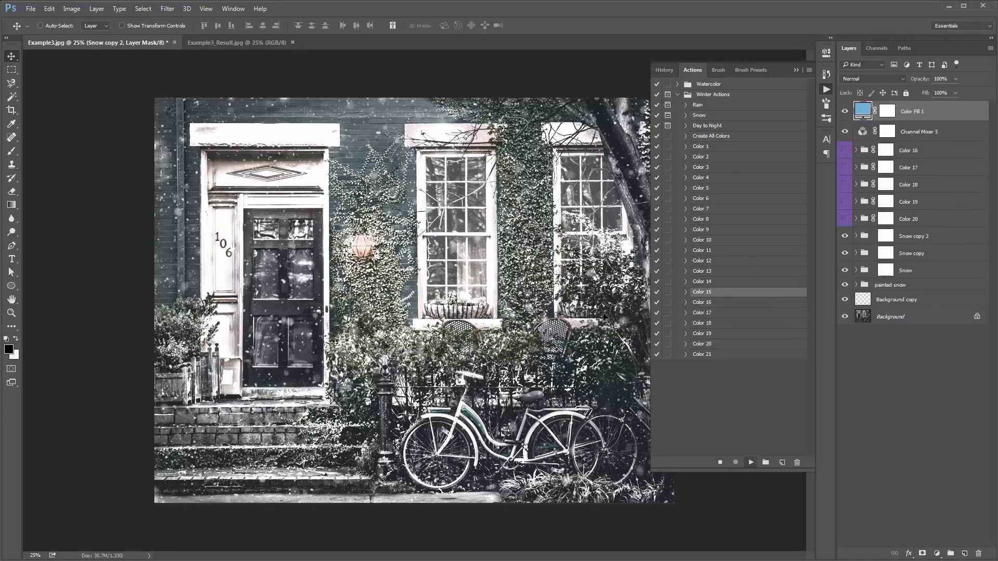
pyautogui.click(796, 70)
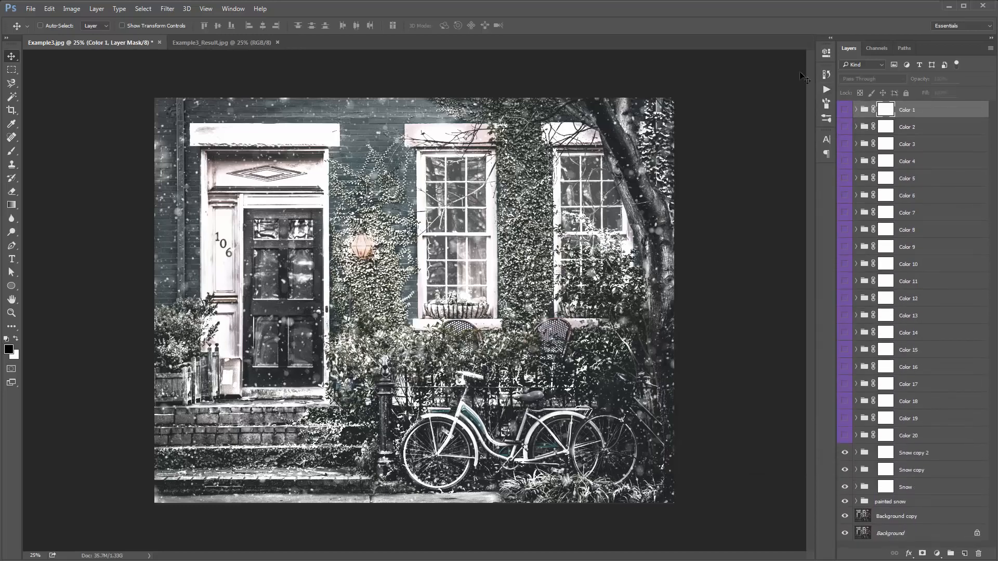
# Step: Show and select the Color 9 group, and compare it with Color 1, Color 20 and Color 8 by briefly showing each
pyautogui.click(844, 249)
pyautogui.click(918, 249)
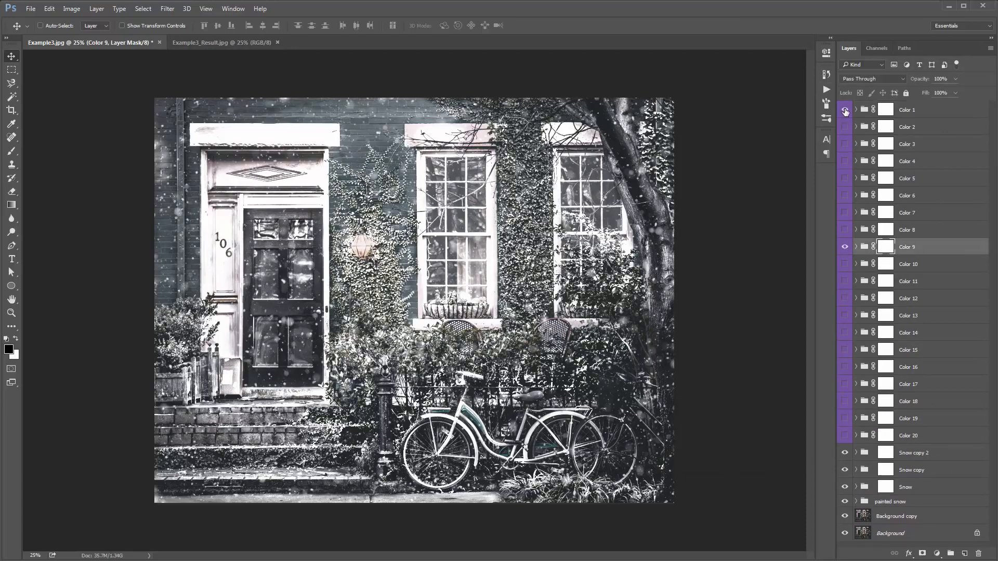
pyautogui.click(845, 110)
pyautogui.click(845, 111)
pyautogui.click(846, 435)
pyautogui.click(846, 436)
pyautogui.click(843, 231)
pyautogui.click(844, 230)
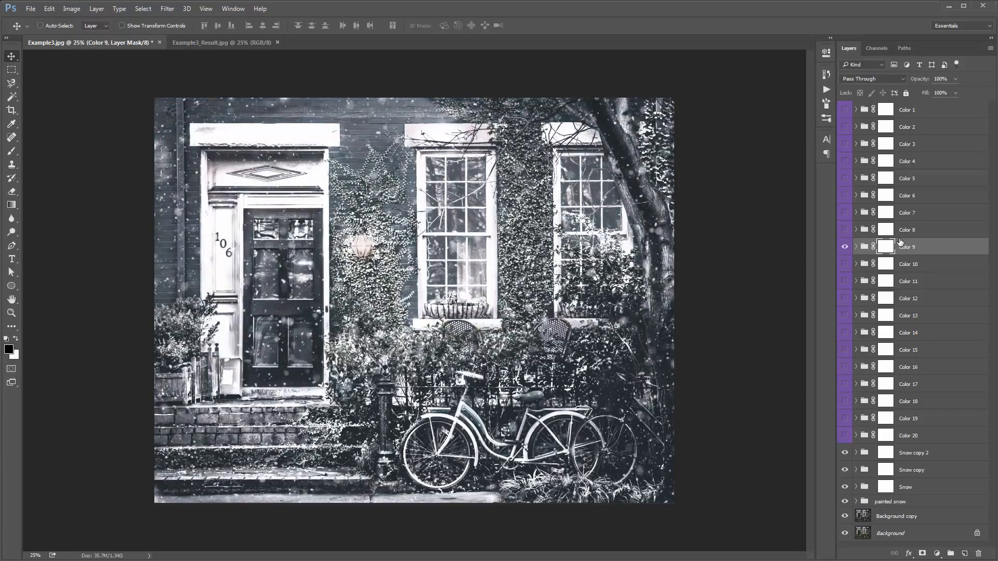
# Step: Delete all the color groups from Color 1 to Color 20 except Color 9
pyautogui.click(913, 111)
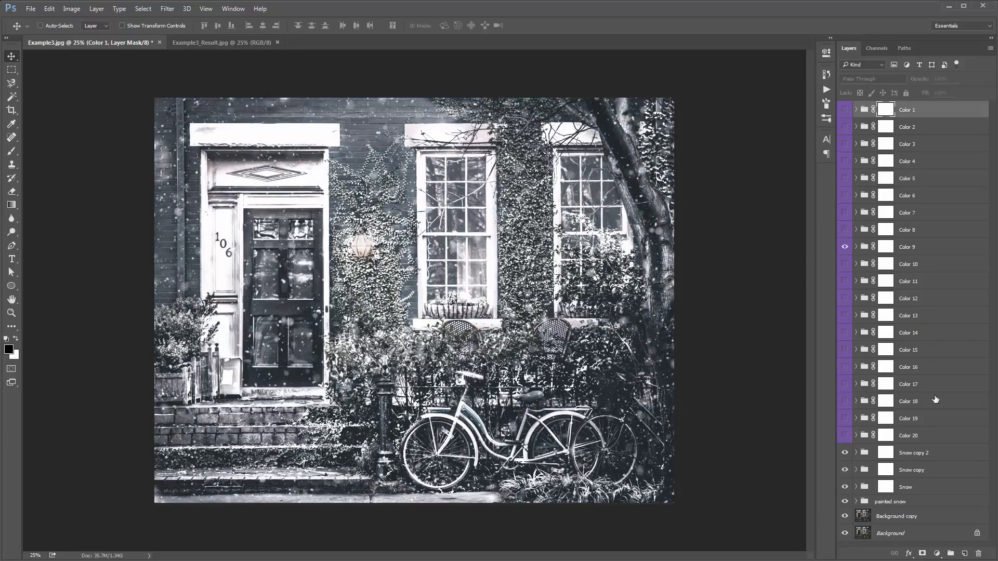
pyautogui.keyDown('shift'); pyautogui.click(927, 436); pyautogui.keyUp('shift')
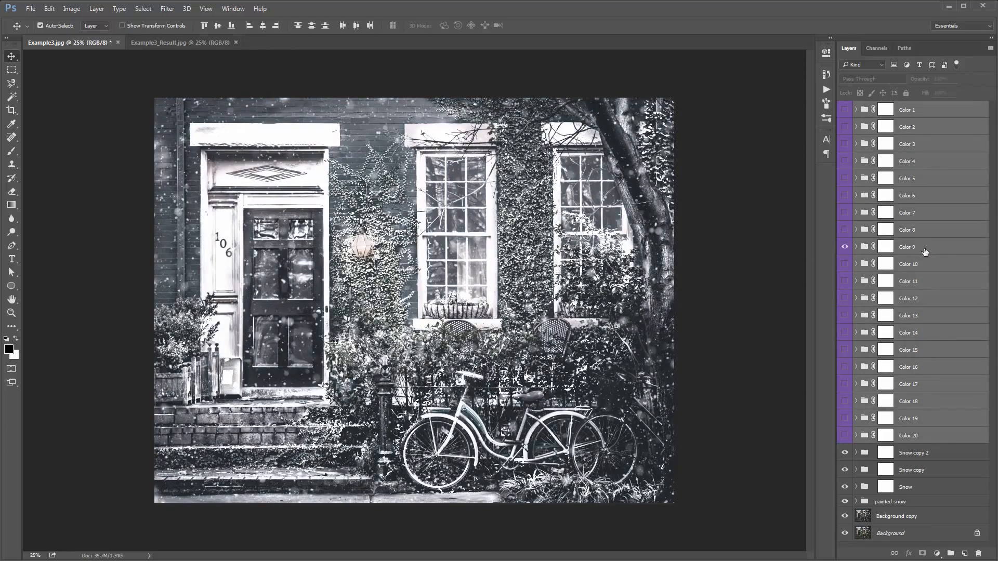
pyautogui.moveTo(925, 253); pyautogui.dragTo(890, 230)
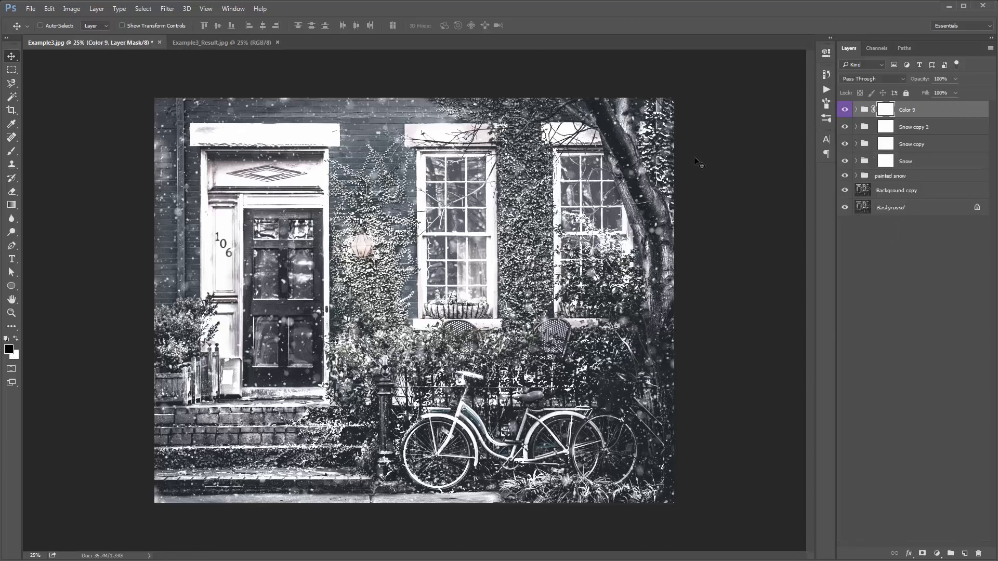
# Step: Add a new layer above the painted snow group and choose the 2420 px fog brush
pyautogui.click(911, 176)
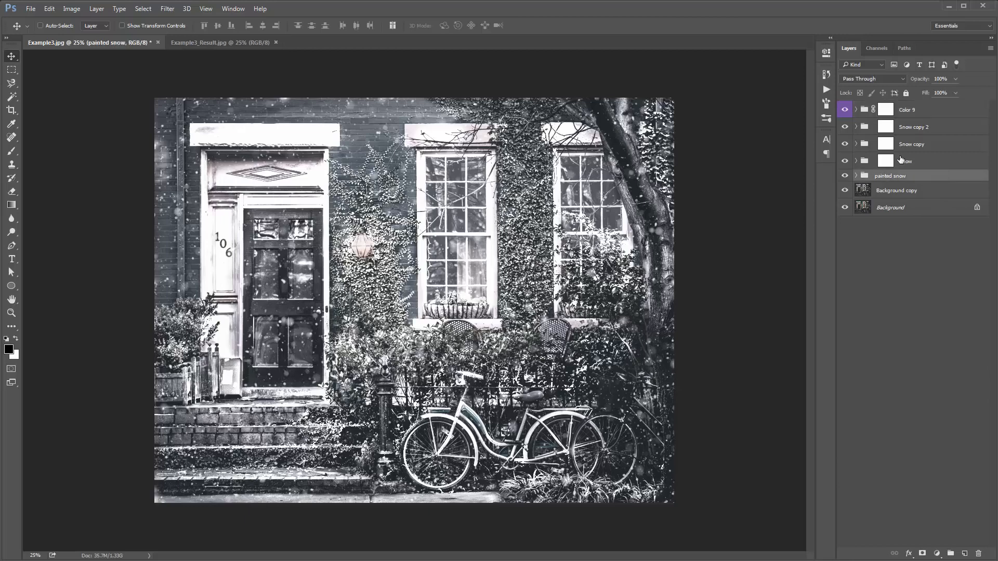
pyautogui.hotkey('ctrl', 'shift', 'n')
pyautogui.press('Return')
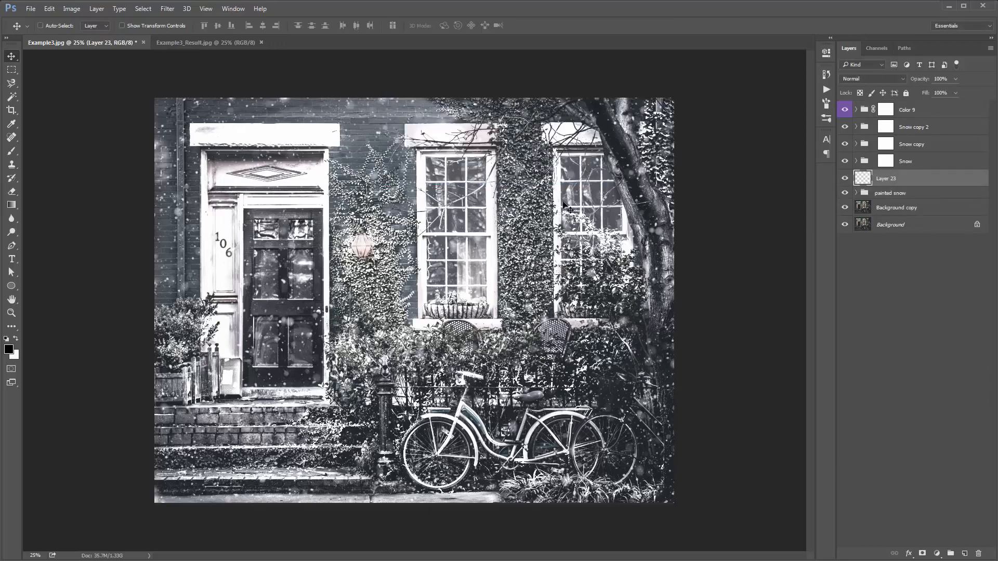
pyautogui.press('b')
pyautogui.rightClick(313, 136)
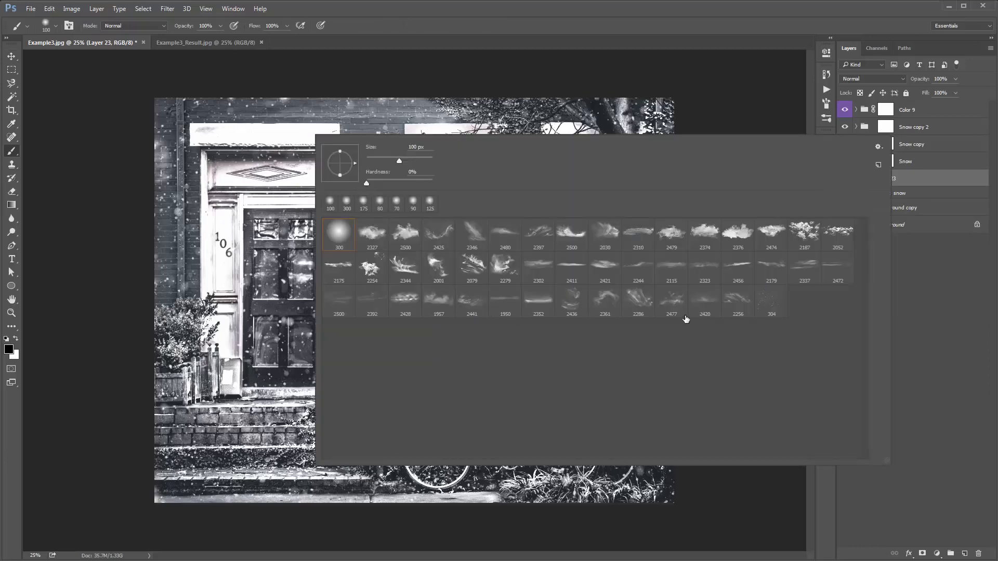
pyautogui.press('Escape')
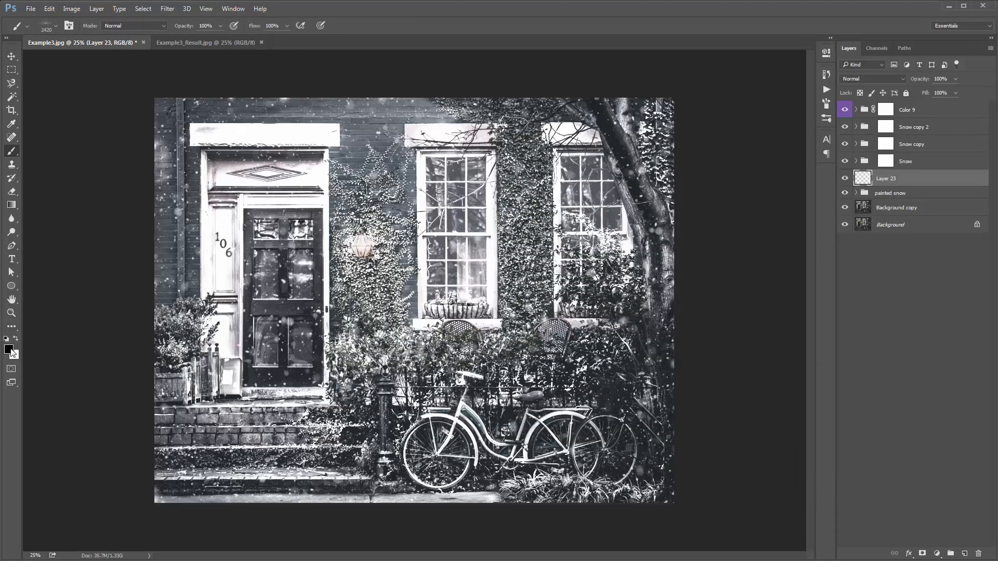
# Step: Set the foreground color to white (ffffff) and stamp fog once with a 5000 px brush across the middle of the photo
pyautogui.click(8, 349)
pyautogui.write('ffffff')
pyautogui.click(785, 142)
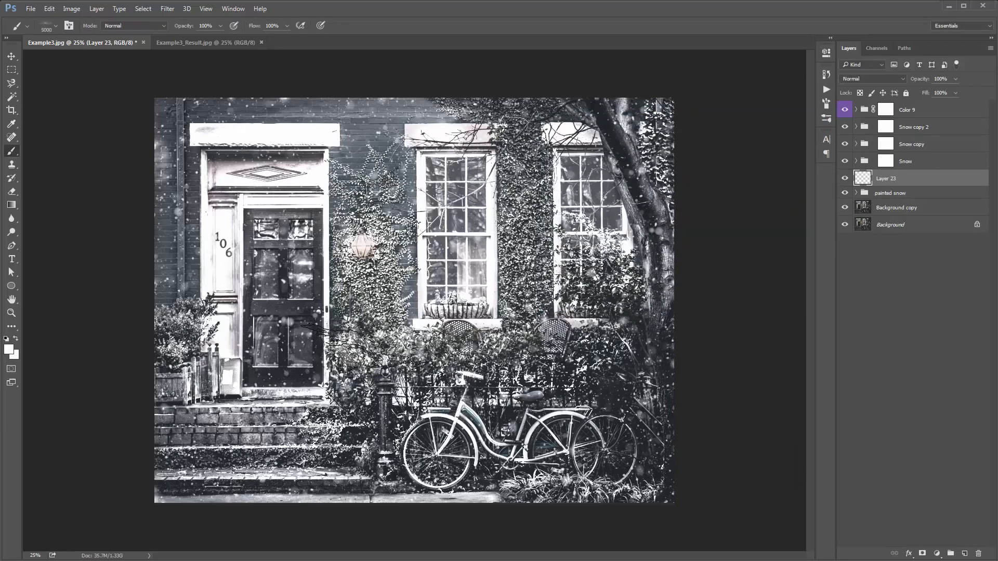
pyautogui.click(372, 346)
# Step: Move the Layer 23 fog down over the bushes and bicycle
pyautogui.press('v')
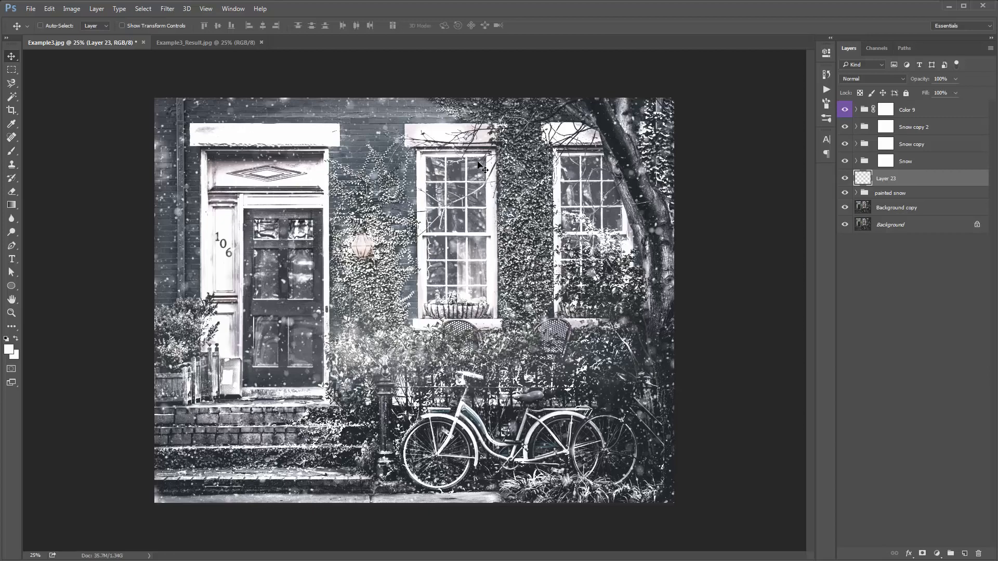
pyautogui.moveTo(470, 168); pyautogui.dragTo(488, 387)
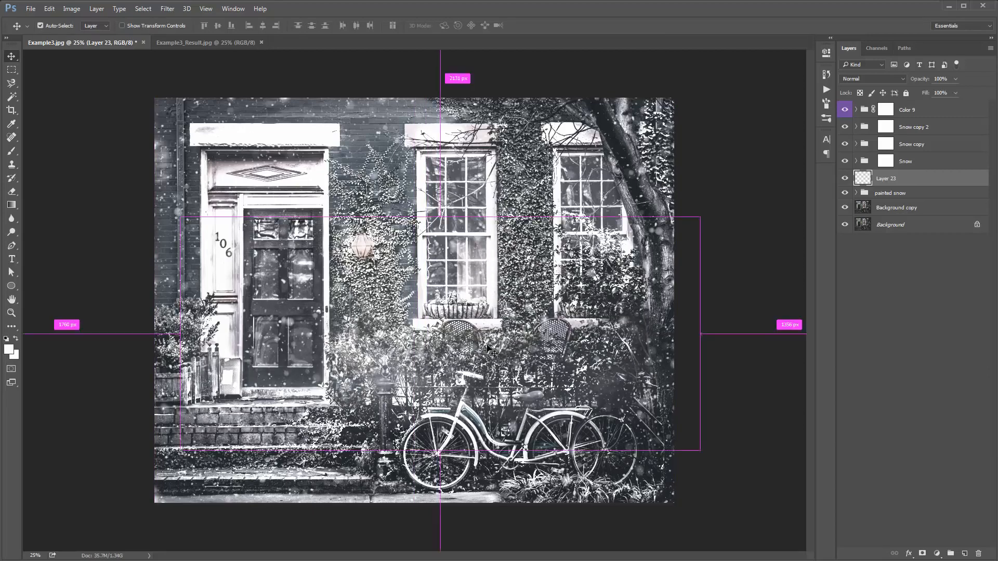
pyautogui.moveTo(471, 254); pyautogui.dragTo(471, 293)
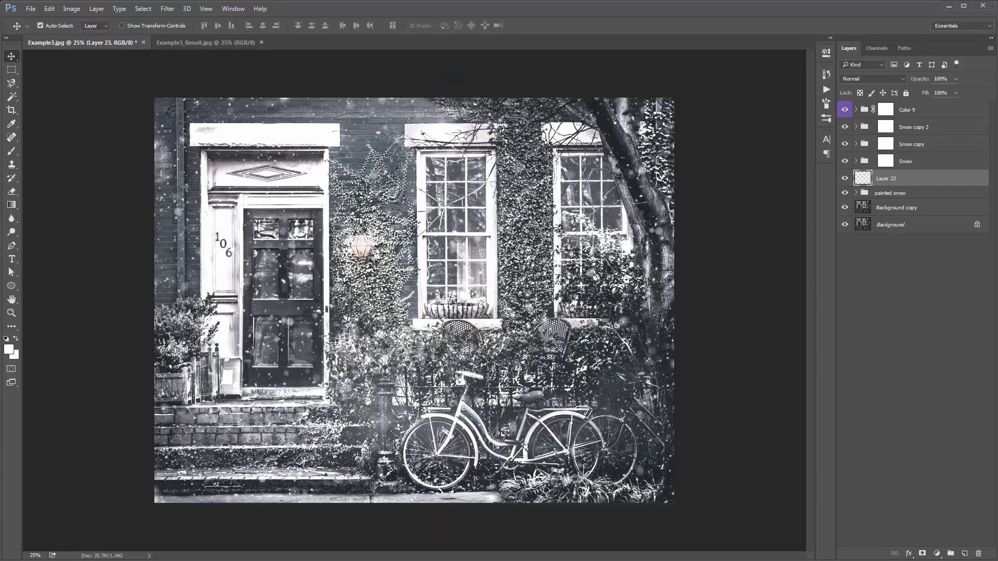
# Step: Add another new layer above Layer 23 and choose the 2441 px fog brush
pyautogui.hotkey('ctrl', 'shift', 'n')
pyautogui.press('Return')
pyautogui.press('b')
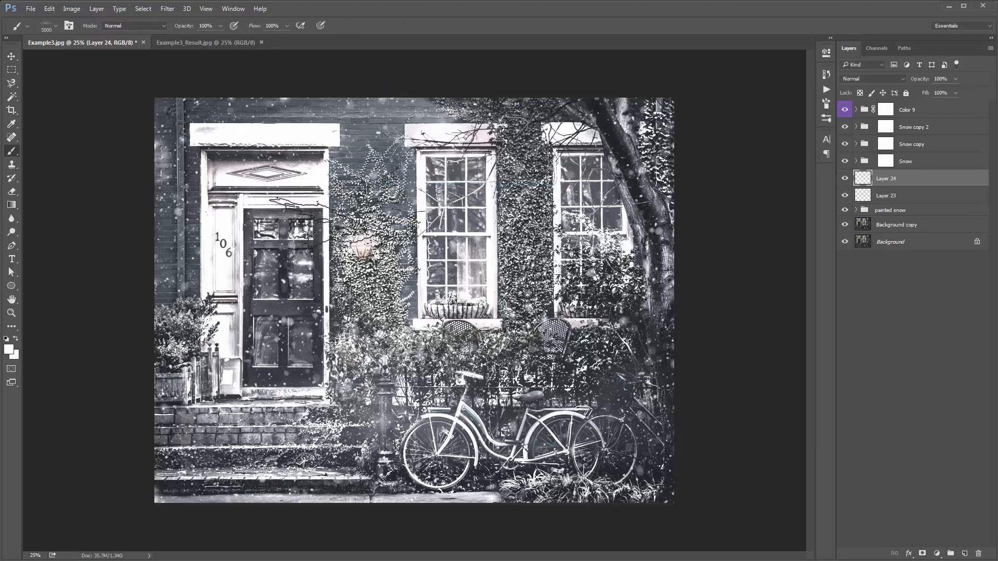
pyautogui.rightClick(333, 222)
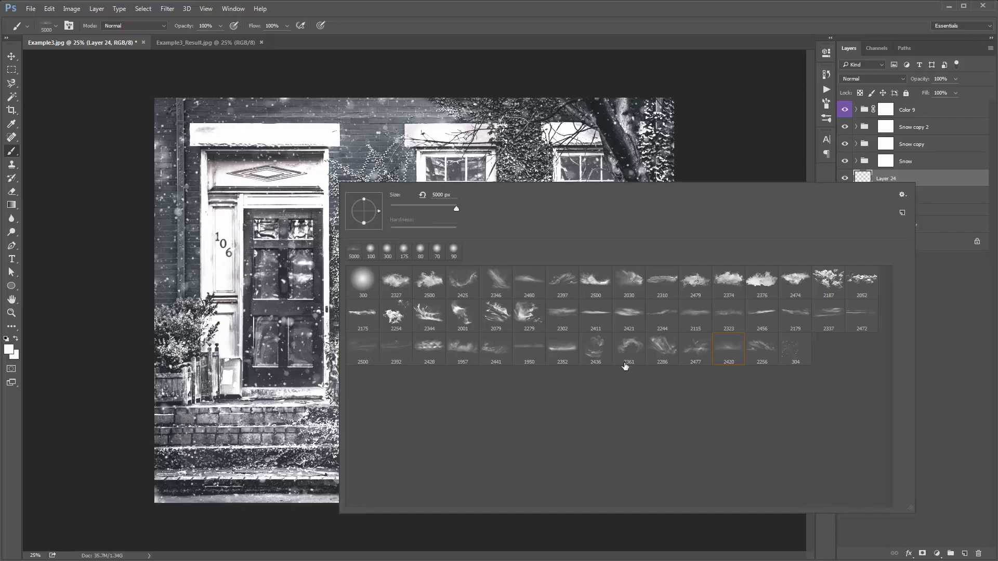
pyautogui.doubleClick(499, 350)
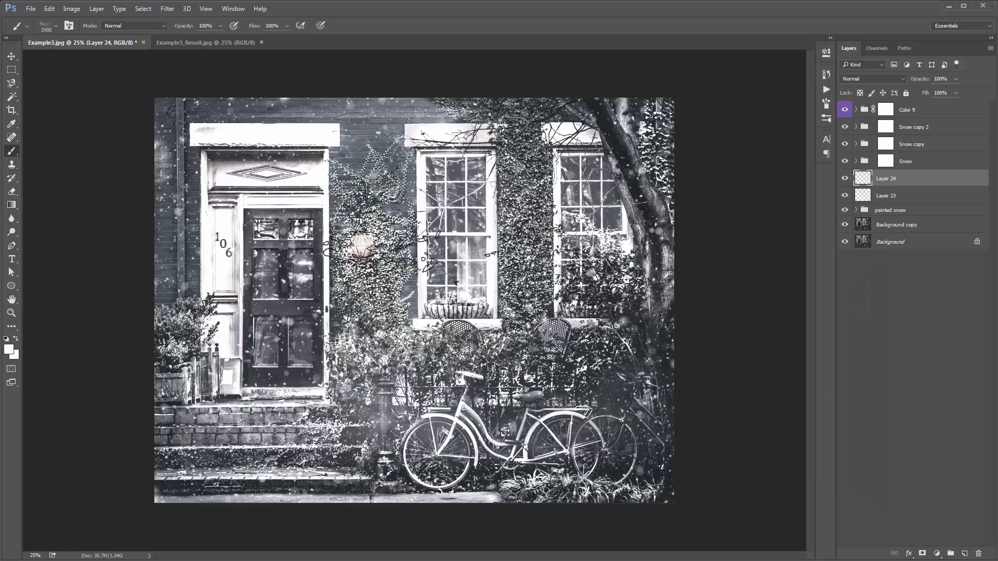
# Step: Enlarge the fog brush to 5000 px and stamp white fog on Layer 24 over the house front
pyautogui.press(']')
pyautogui.press(']')
pyautogui.press(']')
pyautogui.press(']')
pyautogui.press(']')
pyautogui.press(']')
pyautogui.press(']')
pyautogui.press(']')
pyautogui.press(']')
pyautogui.press(']')
pyautogui.press(']')
pyautogui.press(']')
pyautogui.press(']')
pyautogui.press(']')
pyautogui.press(']')
pyautogui.press(']')
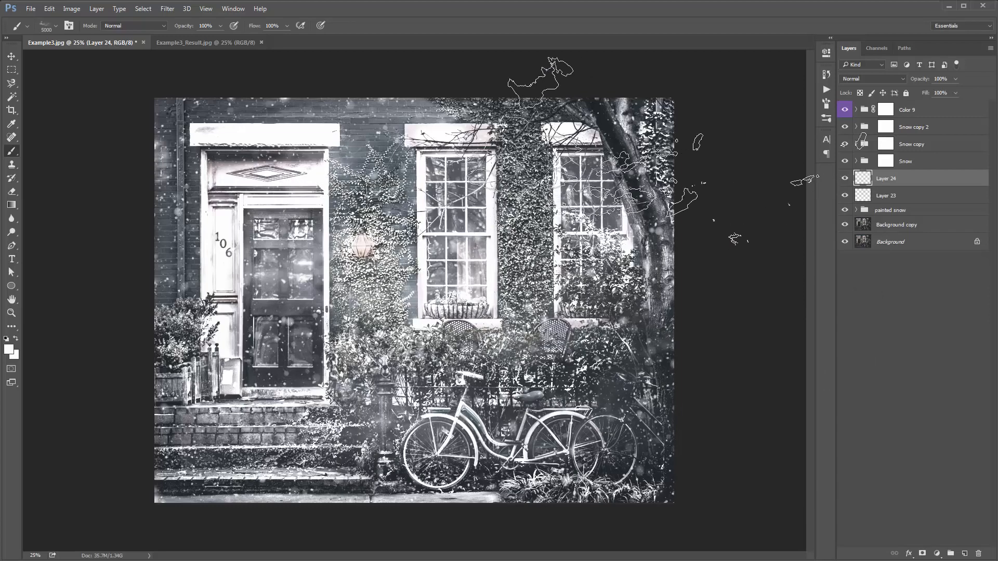
# Step: Move the Layer 24 fog up toward the tree and upper windows, and set the layer's opacity to 49%
pyautogui.press('v')
pyautogui.moveTo(654, 189); pyautogui.dragTo(653, 158)
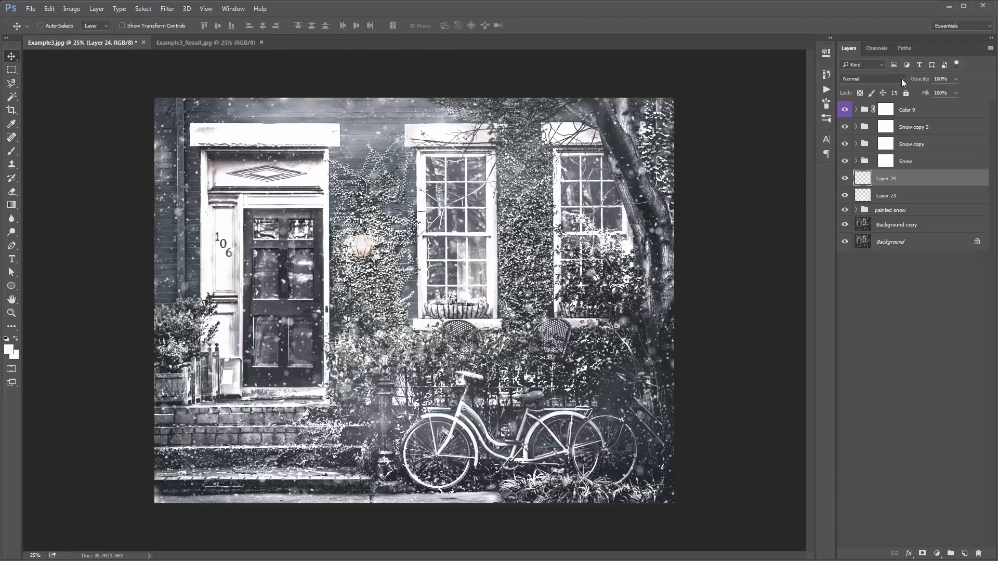
pyautogui.moveTo(918, 80); pyautogui.dragTo(891, 80)
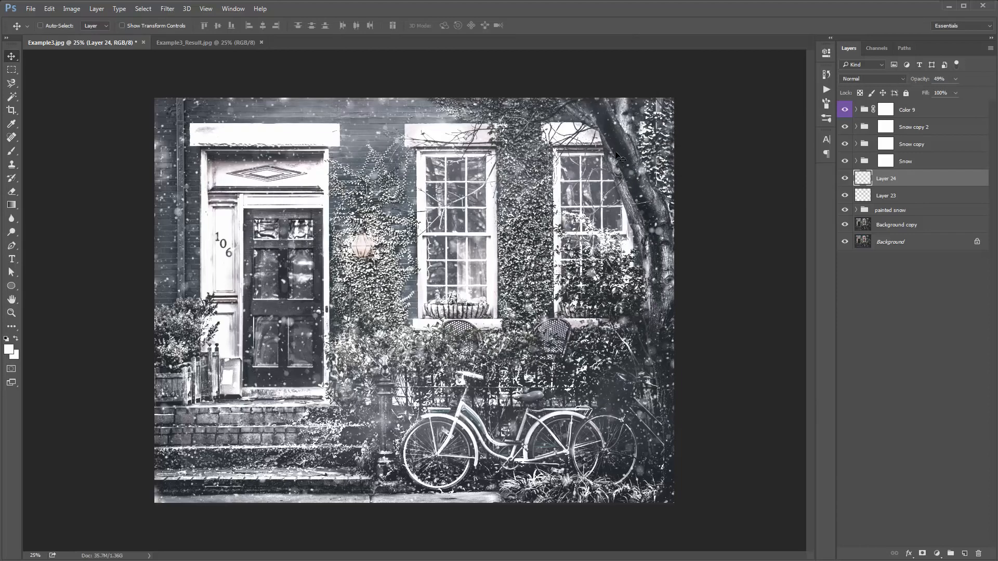
pyautogui.moveTo(575, 139); pyautogui.dragTo(573, 138)
# Step: Add a new layer above Layer 24, stamp white fog over the door with the 5000 px brush, and set its opacity to 21%
pyautogui.hotkey('ctrl', 'shift', 'n')
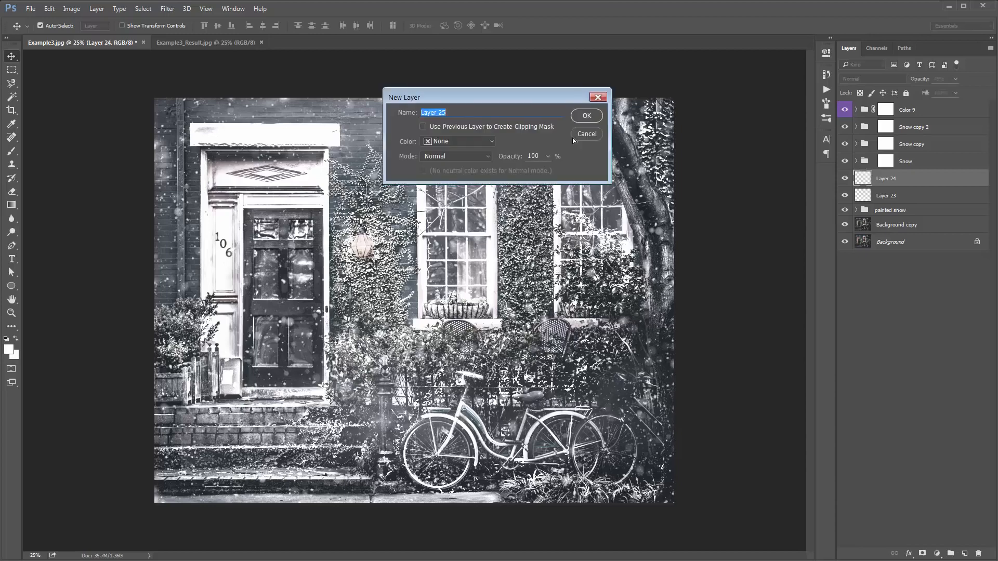
pyautogui.press('Return')
pyautogui.press('b')
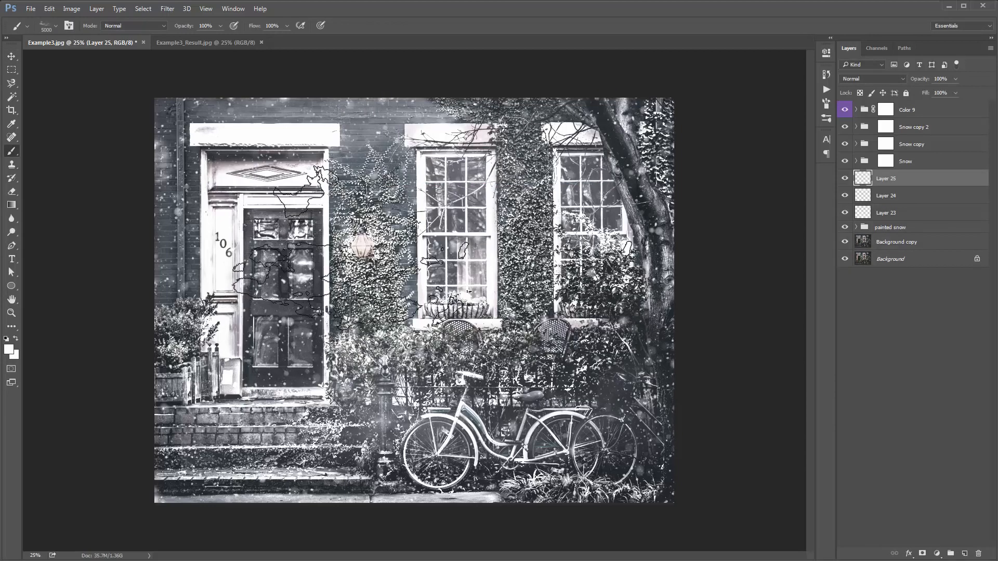
pyautogui.press('v')
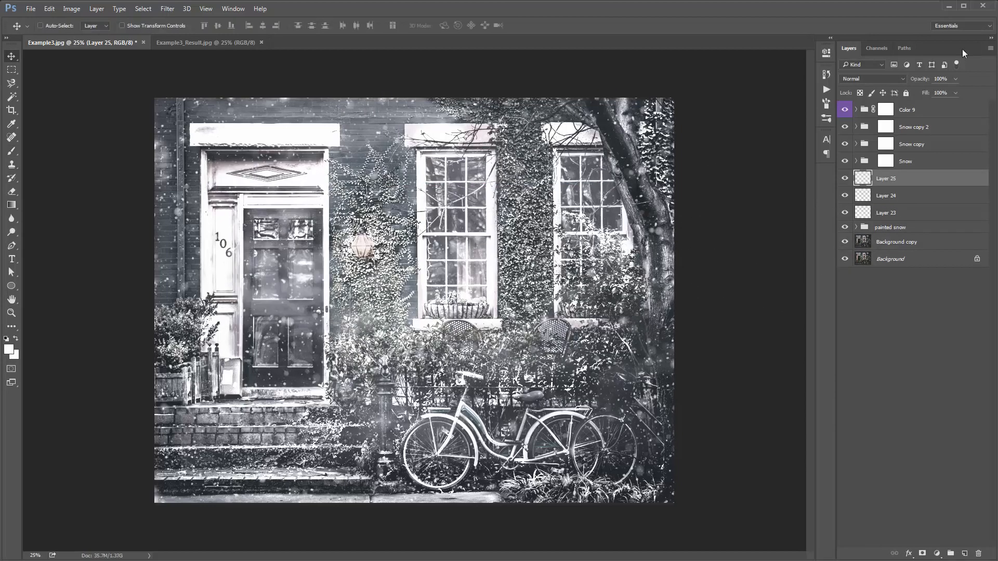
pyautogui.press('2')
pyautogui.press('1')
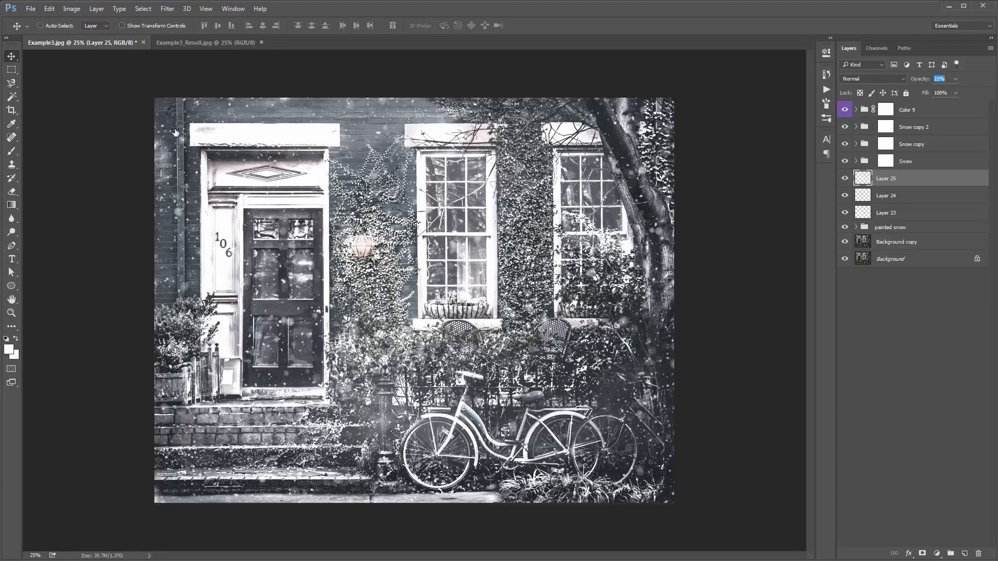
# Step: Set Layer 25's opacity to 32% and compare the image with Example3_Result.jpg
pyautogui.press('3')
pyautogui.press('5')
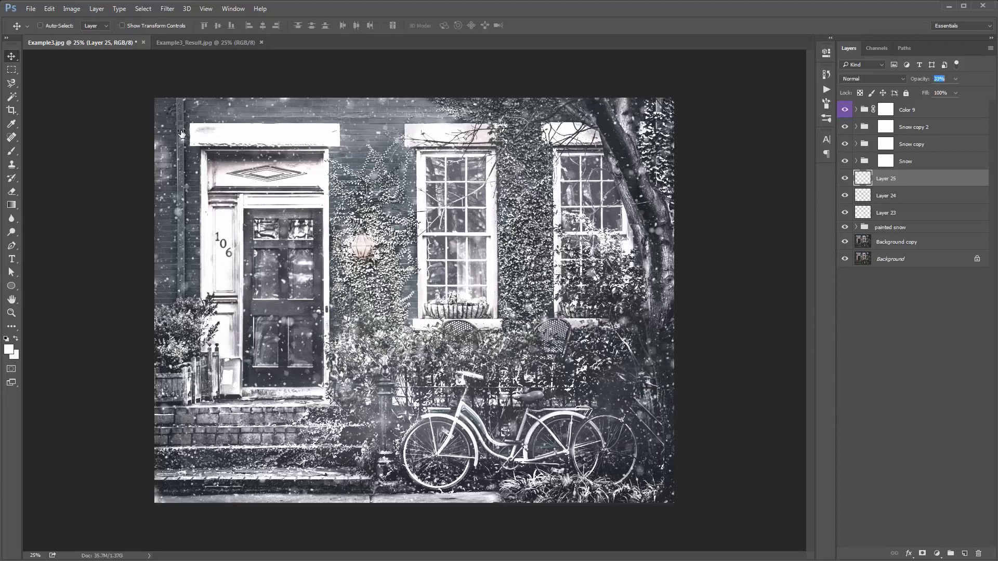
pyautogui.press('2')
pyautogui.press('3')
pyautogui.moveTo(178, 132); pyautogui.dragTo(179, 132)
pyautogui.click(221, 44)
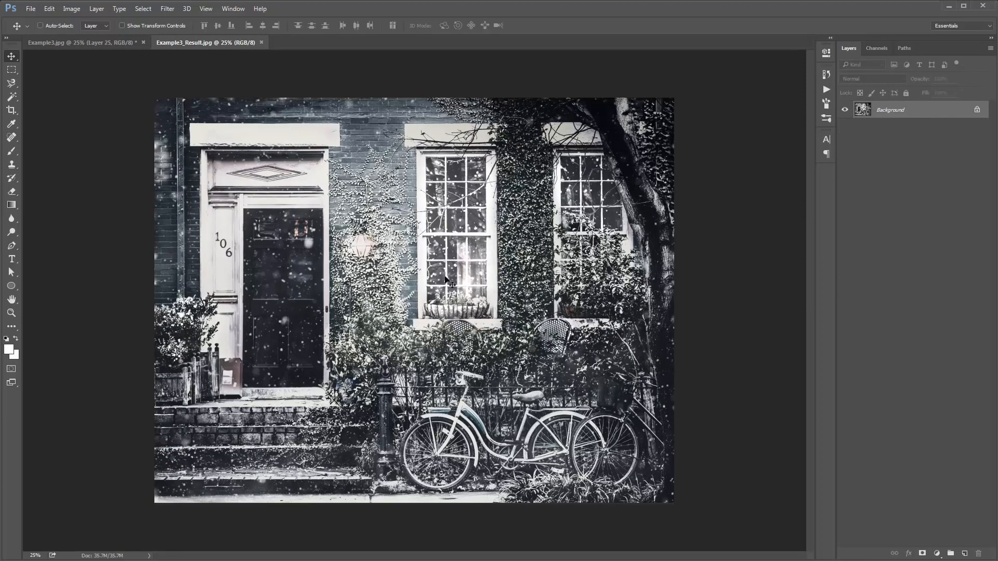
pyautogui.click(101, 45)
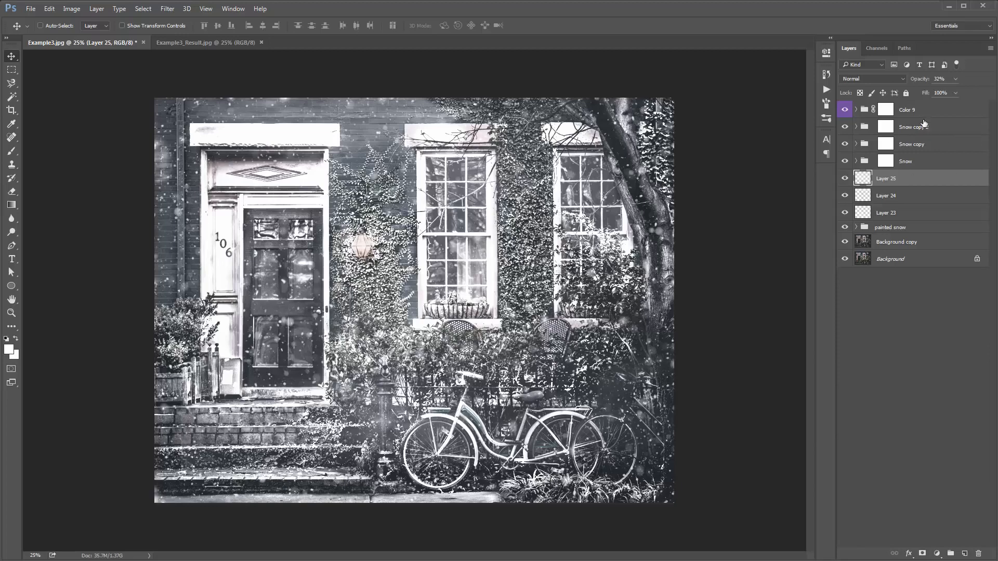
# Step: Stamp all visible layers into a new merged layer above the Color 9 group
pyautogui.click(921, 124)
pyautogui.click(918, 116)
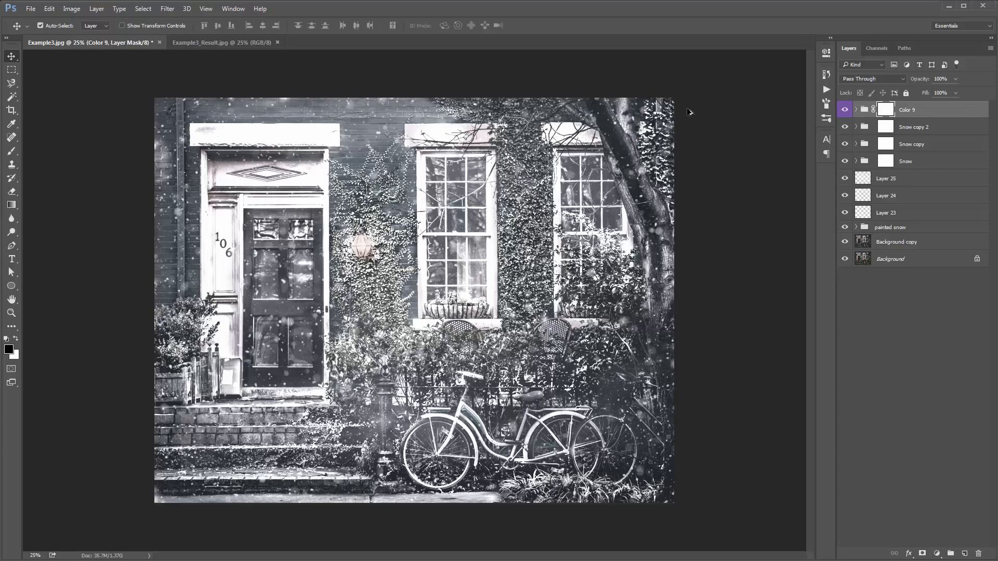
pyautogui.hotkey('ctrl', 'shift', 'alt', 'e')
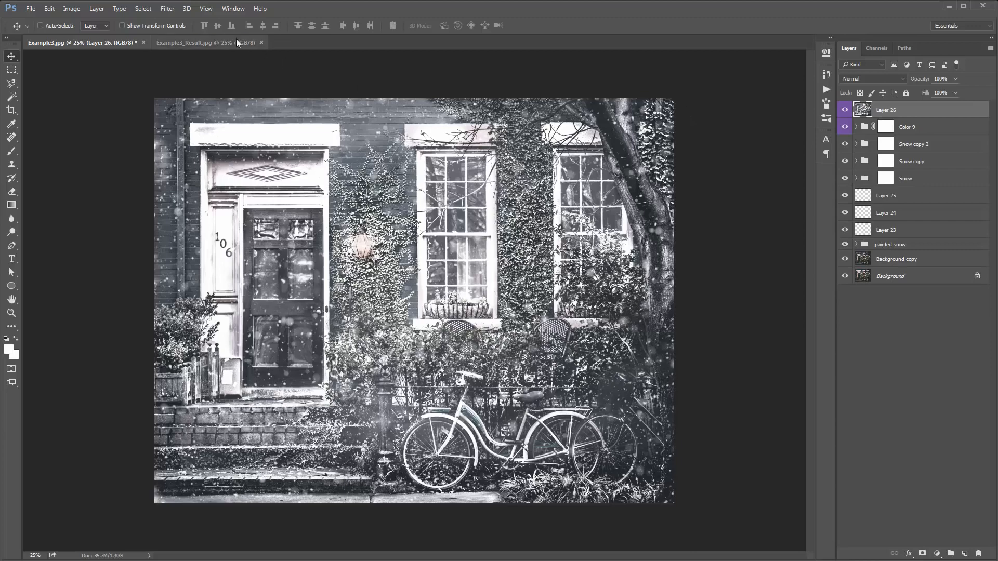
# Step: Open the Camera Raw filter on the merged layer and set exposure -0.15, contrast +10, clarity +13 and temperature -4
pyautogui.click(167, 8)
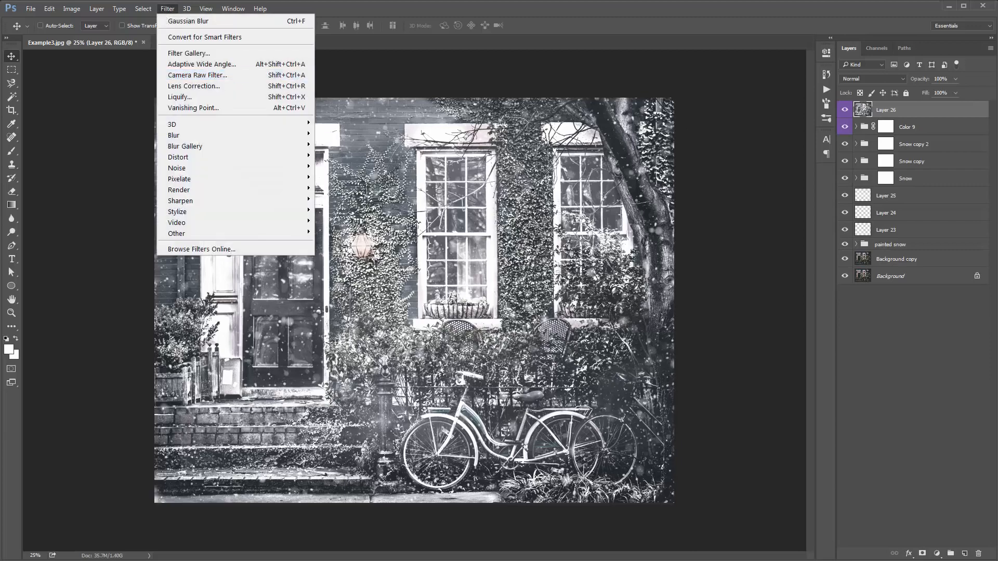
pyautogui.click(197, 75)
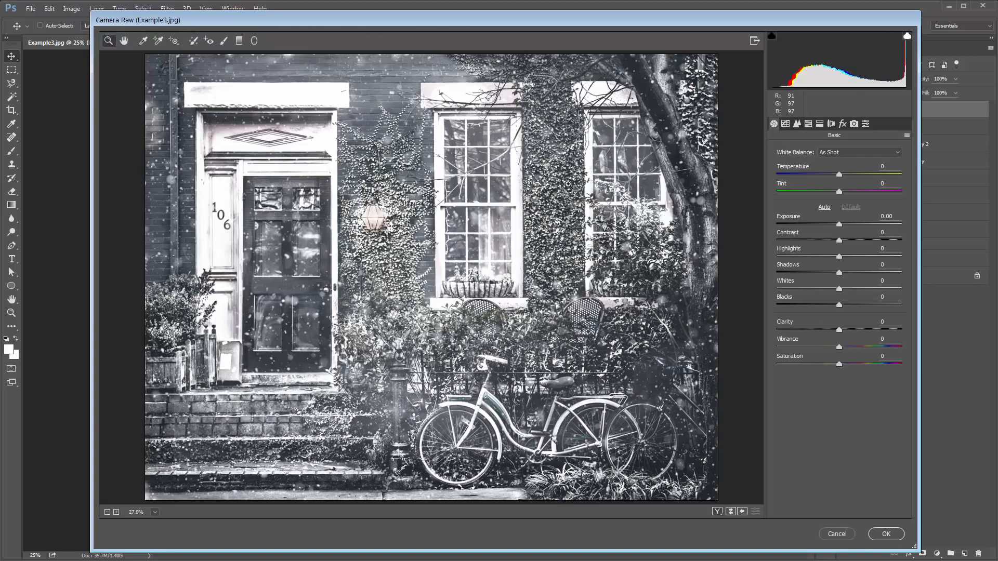
pyautogui.click(839, 225)
pyautogui.moveTo(839, 225)
pyautogui.mouseDown()
pyautogui.moveTo(843, 242)
pyautogui.moveTo(856, 241)
pyautogui.moveTo(845, 242)
pyautogui.mouseUp()
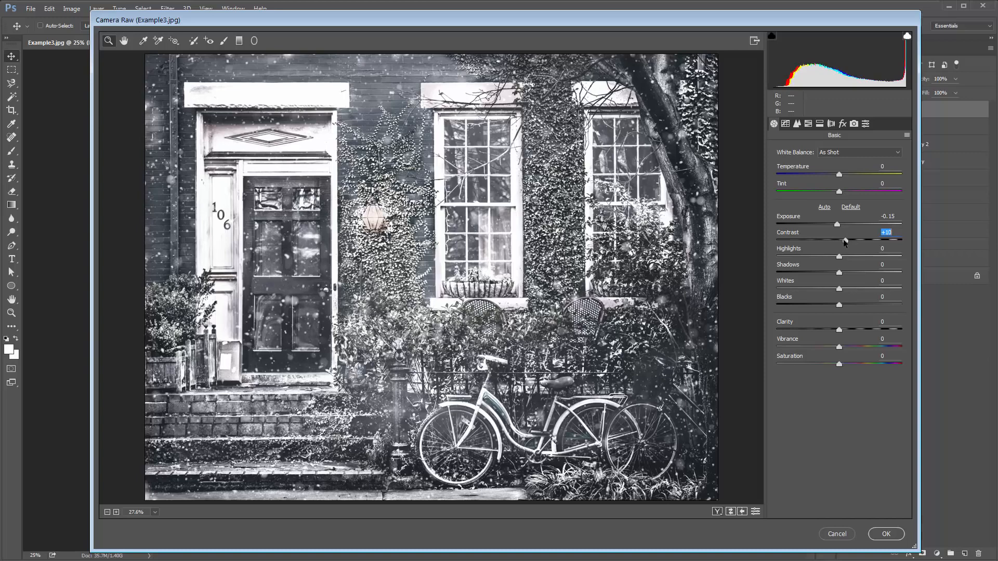
pyautogui.moveTo(839, 330)
pyautogui.mouseDown()
pyautogui.moveTo(874, 330)
pyautogui.moveTo(851, 331)
pyautogui.mouseUp()
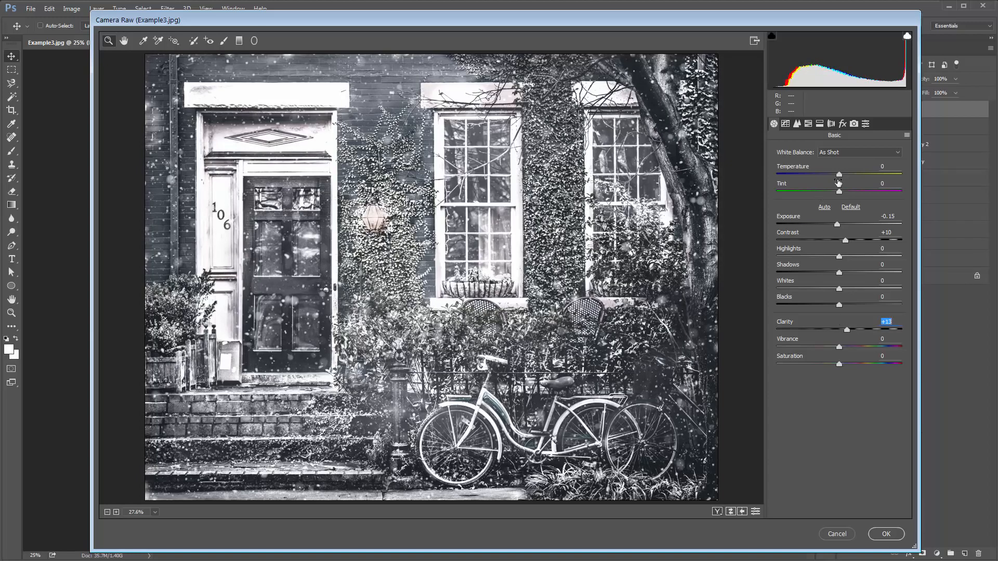
pyautogui.moveTo(840, 177); pyautogui.dragTo(838, 177)
# Step: Try a slight Dehaze adjustment and return to the basic adjustments
pyautogui.click(842, 124)
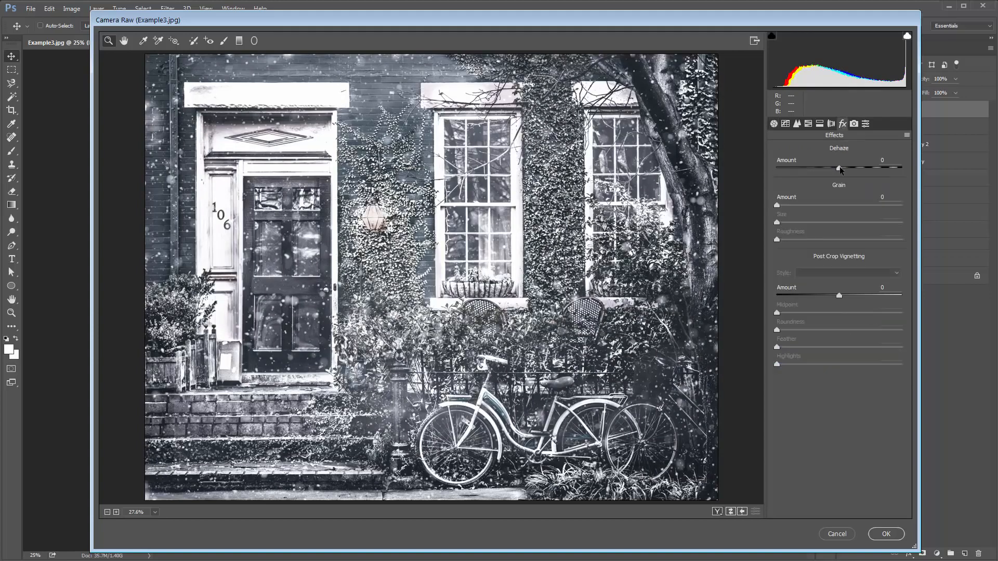
pyautogui.moveTo(839, 168)
pyautogui.mouseDown()
pyautogui.moveTo(847, 172)
pyautogui.moveTo(838, 174)
pyautogui.mouseUp()
pyautogui.click(774, 124)
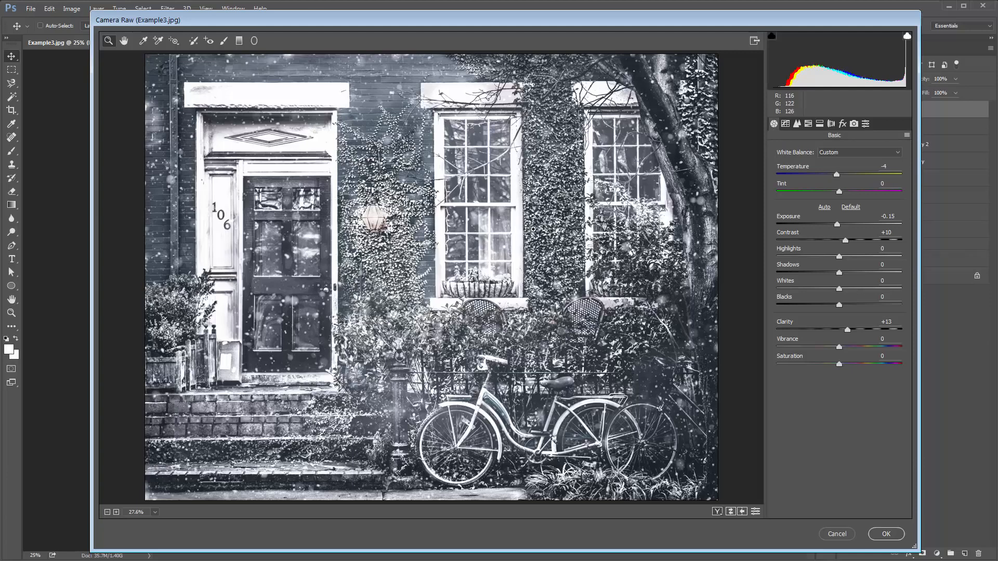
# Step: Adjust the tonal regions of the parametric tone curve and return to the basic adjustments
pyautogui.click(785, 126)
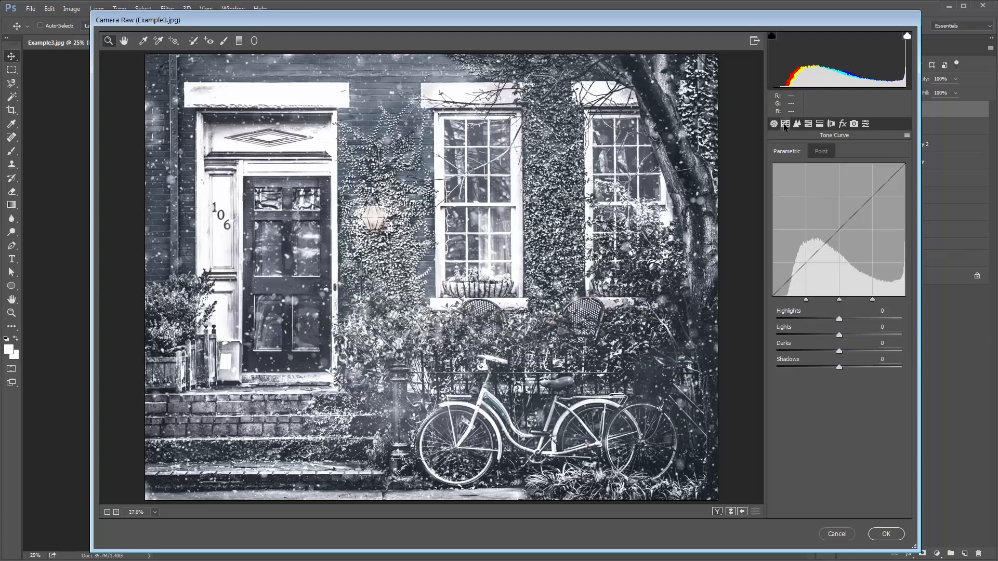
pyautogui.moveTo(839, 319); pyautogui.dragTo(843, 364)
pyautogui.moveTo(800, 319); pyautogui.dragTo(829, 334)
pyautogui.click(774, 124)
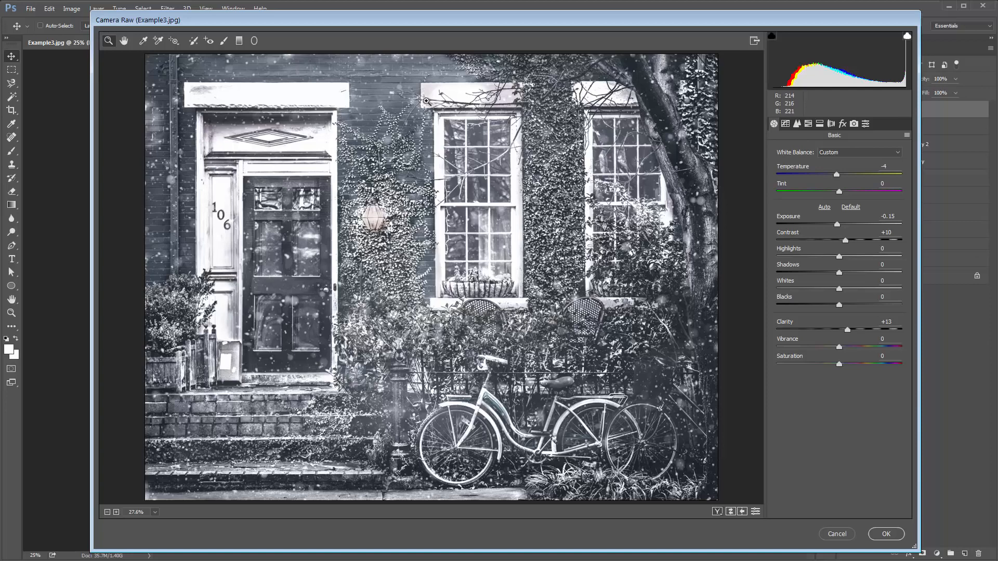
# Step: Draw a radial filter ellipse centered on the wall lamp, reaching past the door and windows, with the effect outside and feather 70
pyautogui.keyDown('alt'); pyautogui.click(427, 101); pyautogui.keyUp('alt')
pyautogui.keyDown('alt'); pyautogui.click(426, 101); pyautogui.keyUp('alt')
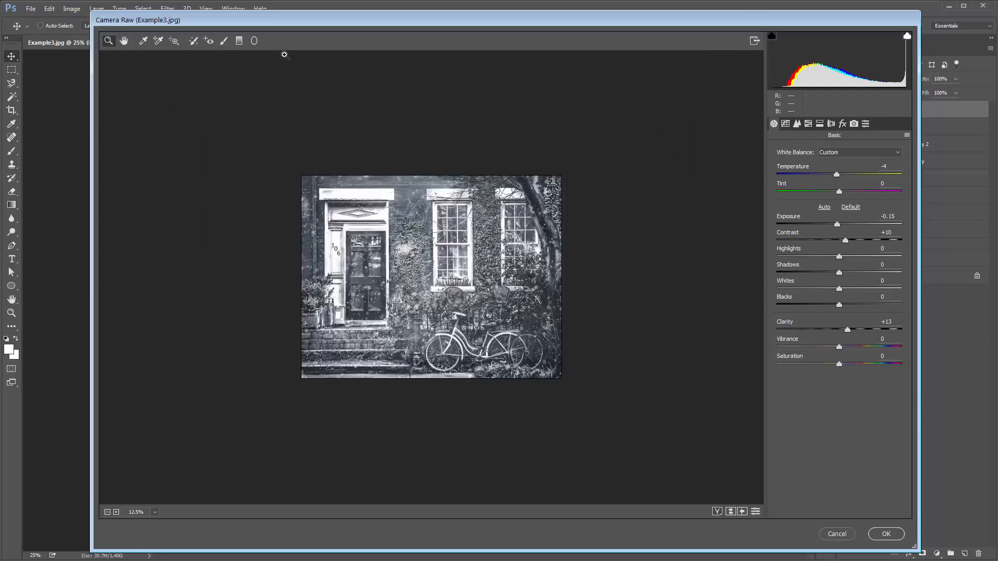
pyautogui.click(254, 41)
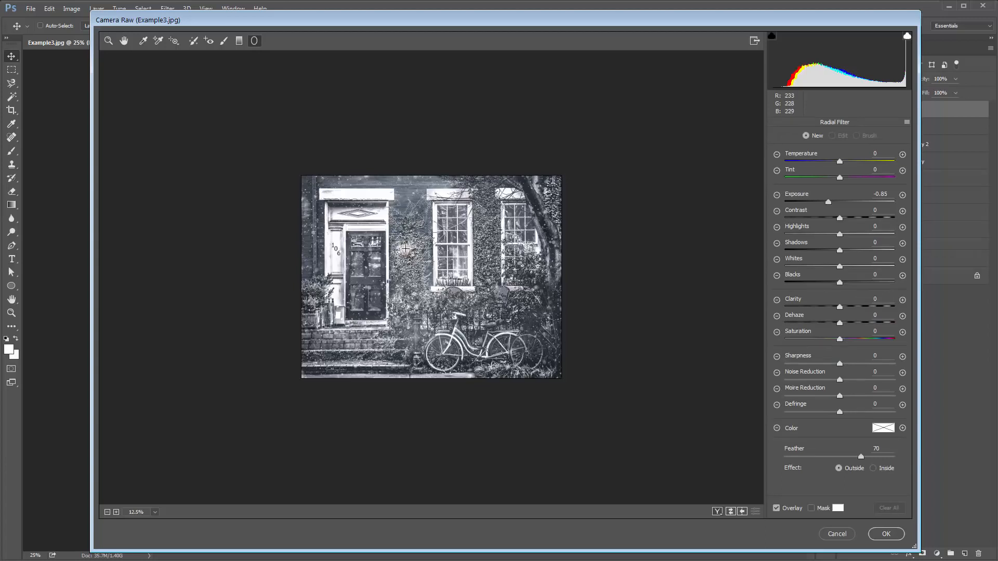
pyautogui.moveTo(406, 251); pyautogui.dragTo(484, 318)
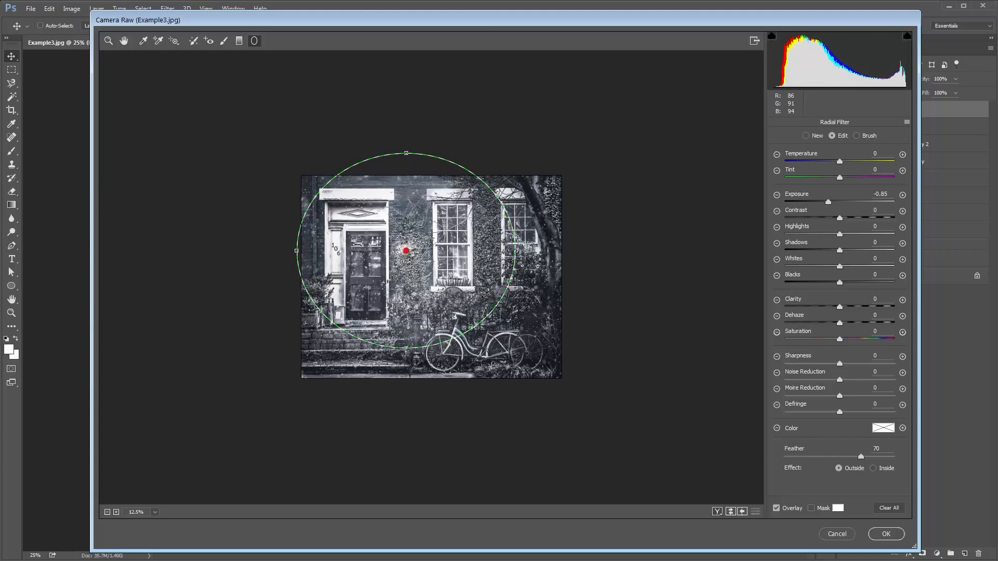
pyautogui.hotkey('ctrl', '0')
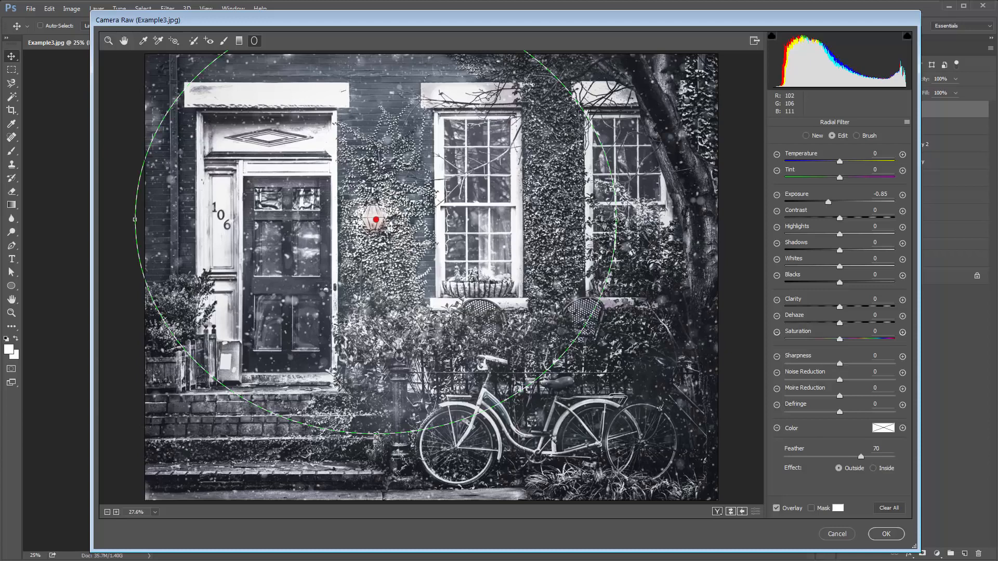
# Step: Set the radial filter's exposure to -1.05, temperature to -2 and whites to -26
pyautogui.click(831, 202)
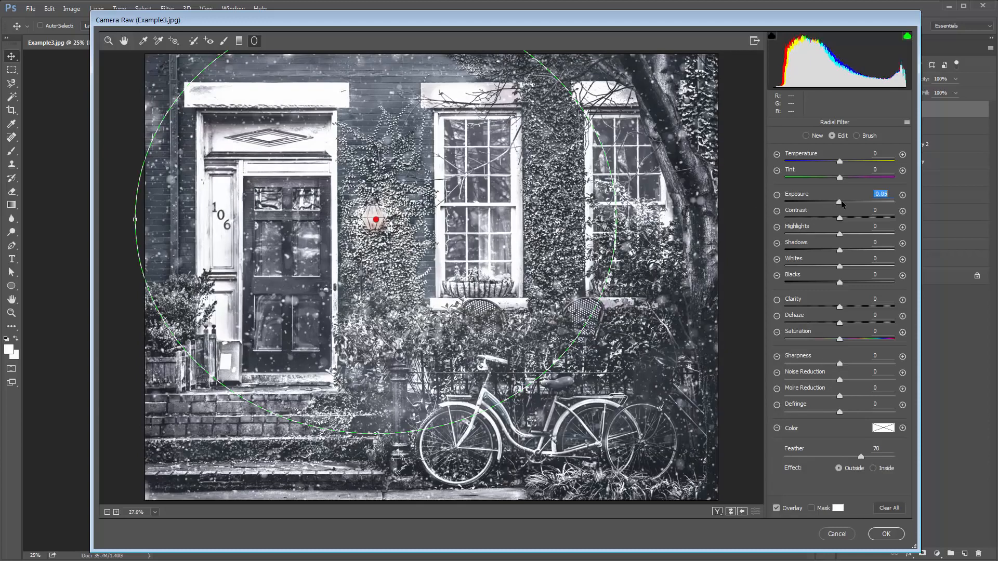
pyautogui.moveTo(831, 204)
pyautogui.mouseDown()
pyautogui.moveTo(818, 203)
pyautogui.moveTo(828, 206)
pyautogui.mouseUp()
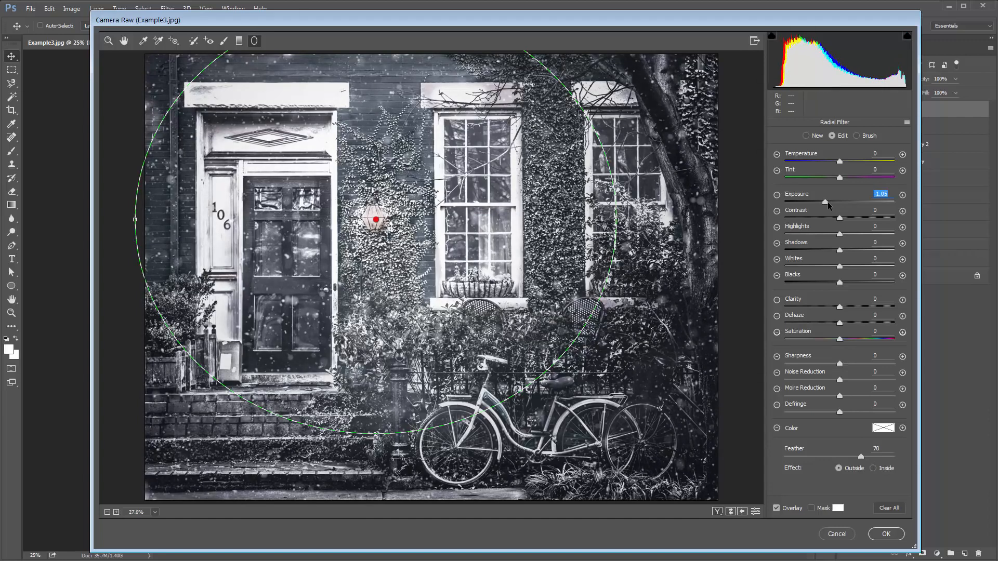
pyautogui.moveTo(840, 163); pyautogui.dragTo(838, 163)
pyautogui.moveTo(839, 268)
pyautogui.mouseDown()
pyautogui.moveTo(815, 267)
pyautogui.moveTo(825, 268)
pyautogui.mouseUp()
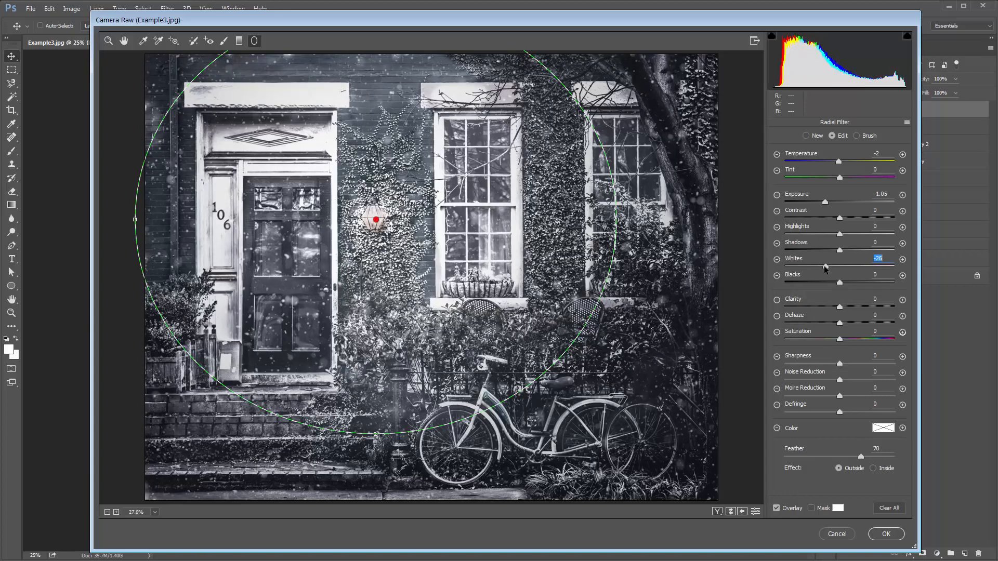
# Step: Leave the radial filter and cycle through the before/after views to compare the grade
pyautogui.press('h')
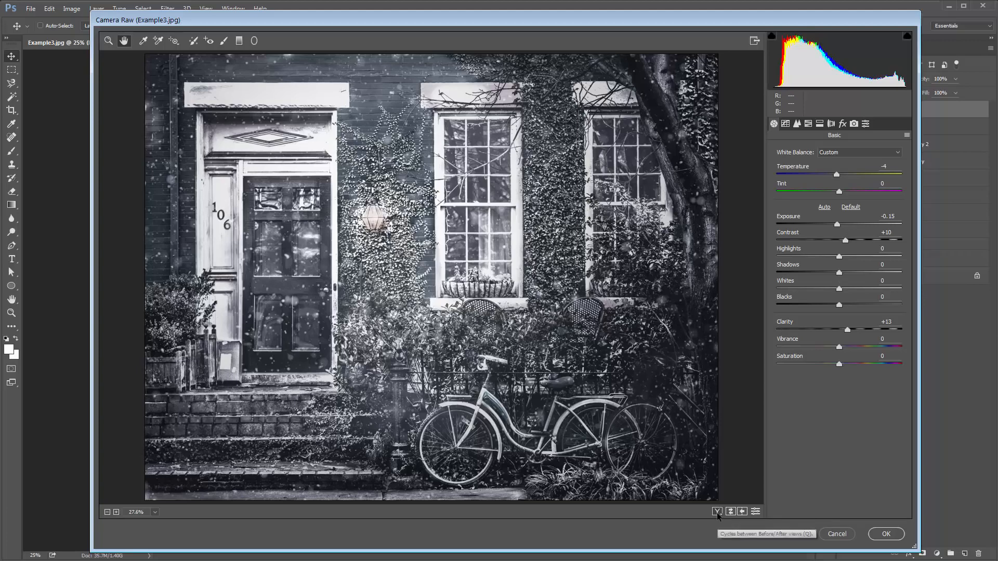
pyautogui.press('q')
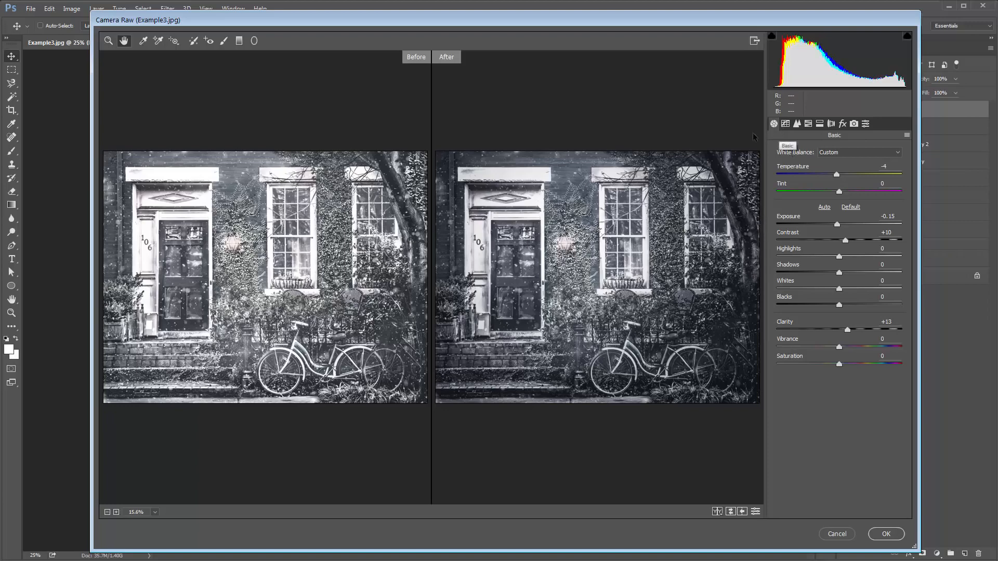
pyautogui.press('q')
pyautogui.press('q')
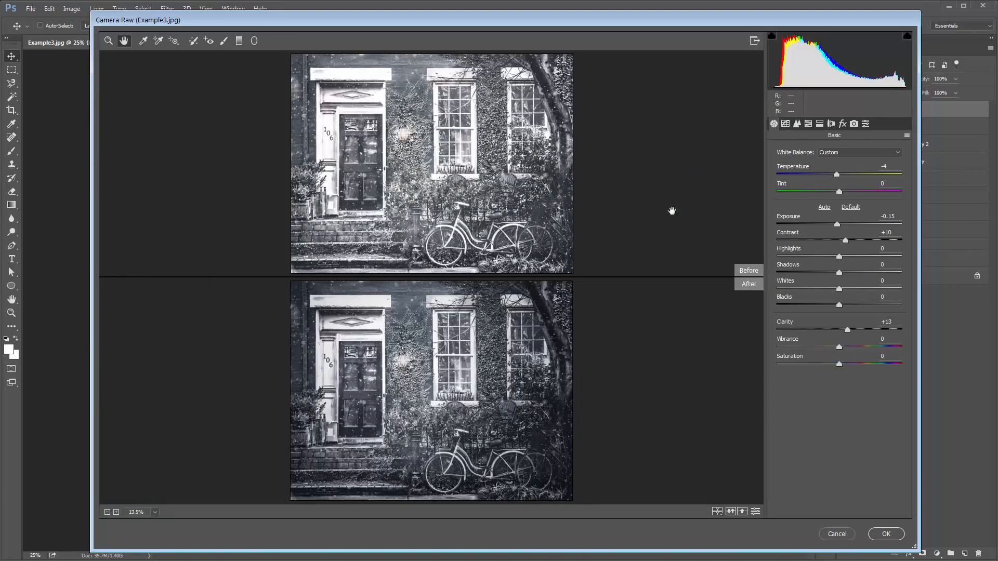
pyautogui.press('q')
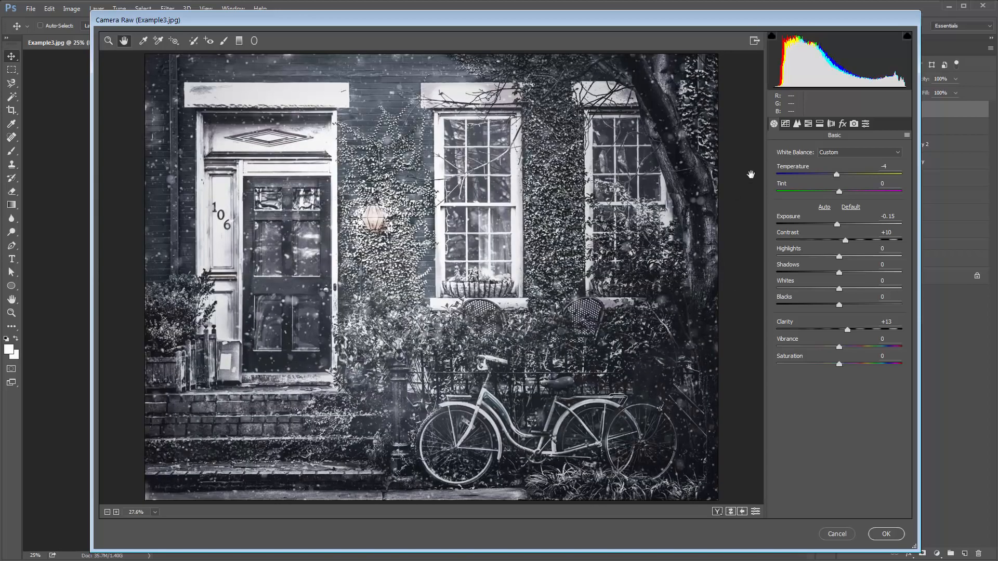
# Step: Set the Dehaze amount to -6 and raise the overall clarity slightly
pyautogui.click(843, 124)
pyautogui.moveTo(837, 170); pyautogui.dragTo(835, 172)
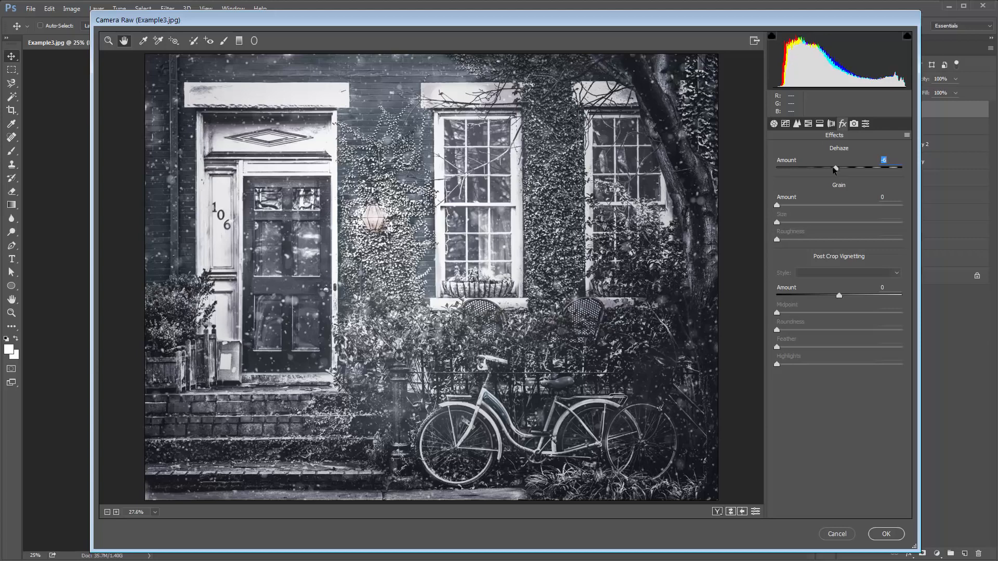
pyautogui.click(774, 123)
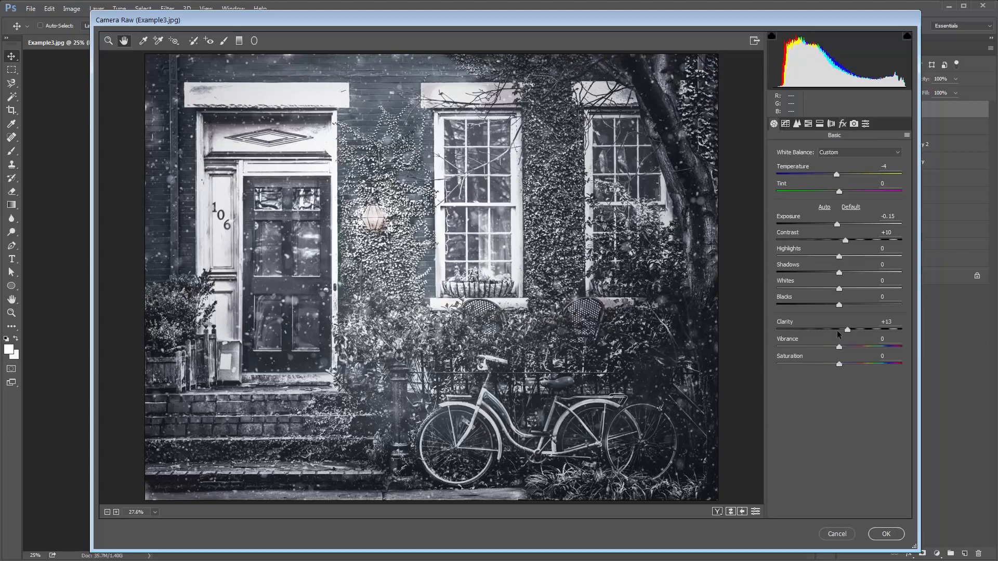
pyautogui.moveTo(847, 330); pyautogui.dragTo(854, 331)
# Step: Add a small amount of sharpening and apply the Camera Raw filter
pyautogui.click(798, 123)
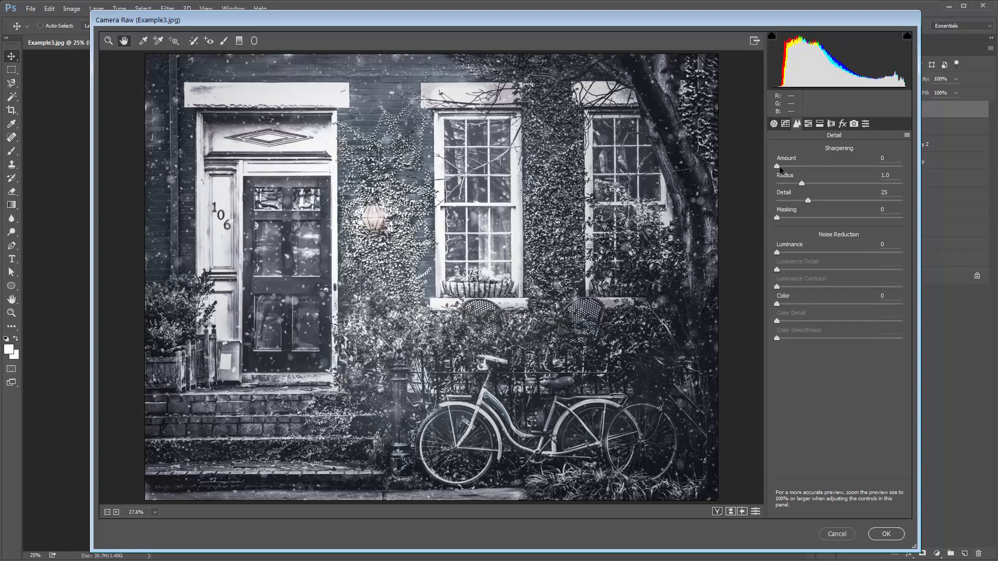
pyautogui.moveTo(778, 166); pyautogui.dragTo(787, 168)
pyautogui.click(886, 534)
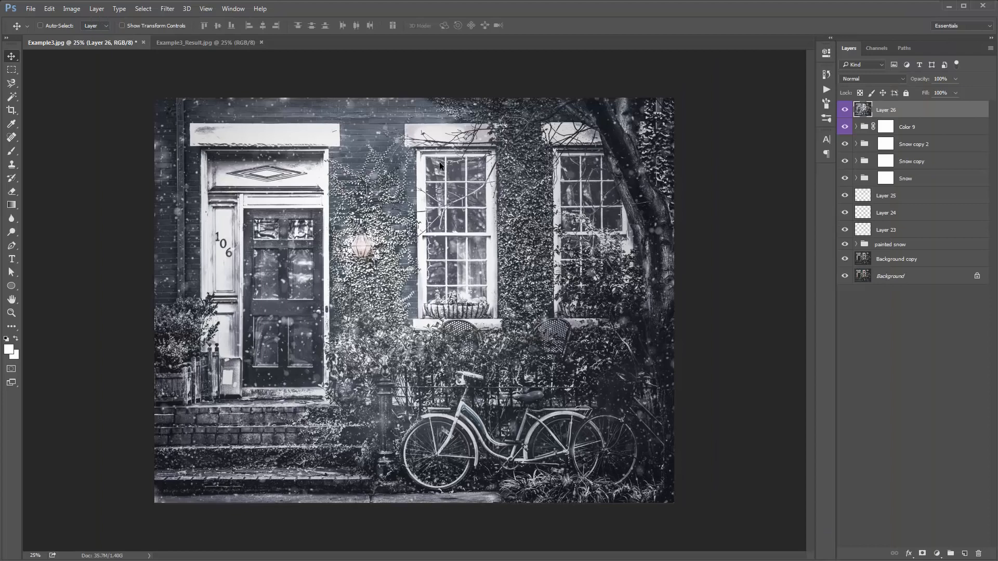
# Step: Group all layers above the Background, from the merged Layer 26 down to Background copy
pyautogui.keyDown('shift'); pyautogui.click(920, 260); pyautogui.keyUp('shift')
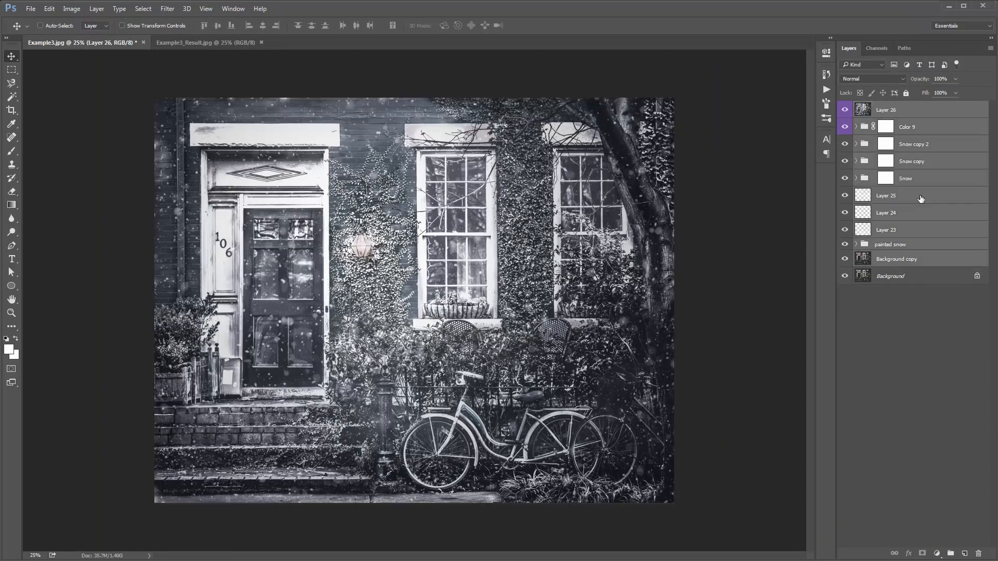
pyautogui.press('ctrl')
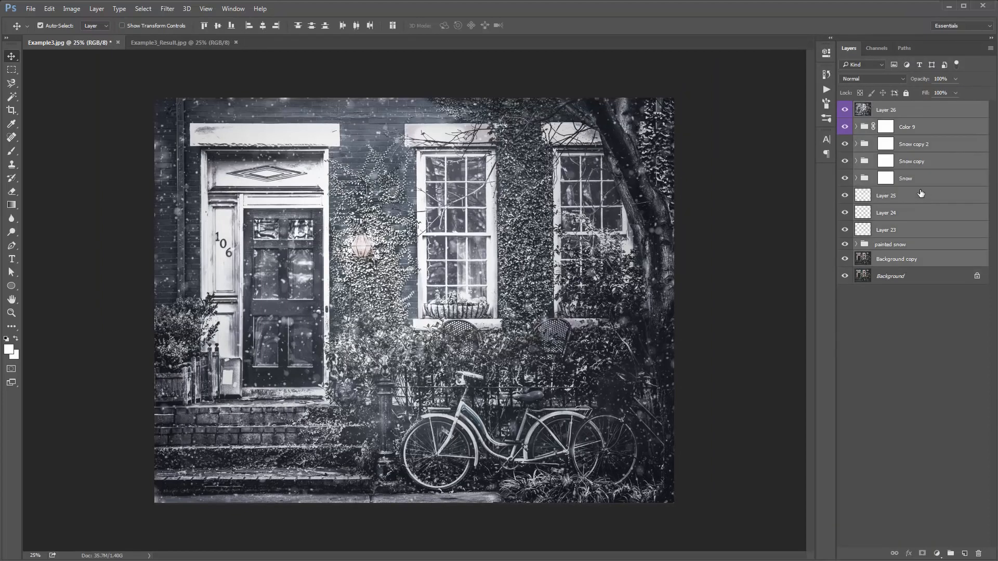
pyautogui.hotkey('ctrl', 'g')
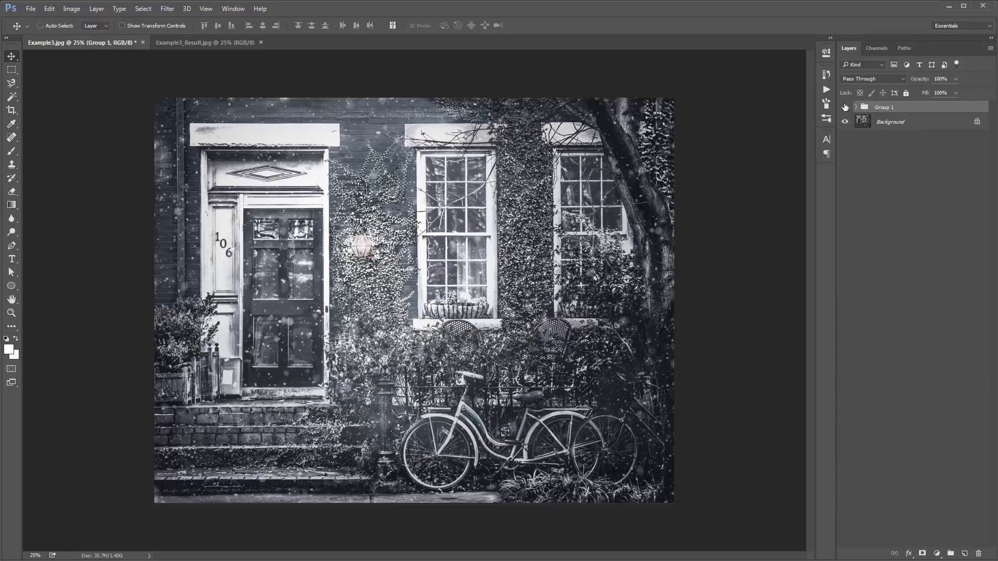
# Step: Hide and show the new layer group to compare the winter edit with the original photo
pyautogui.click(845, 107)
pyautogui.hotkey('ctrl', '0')
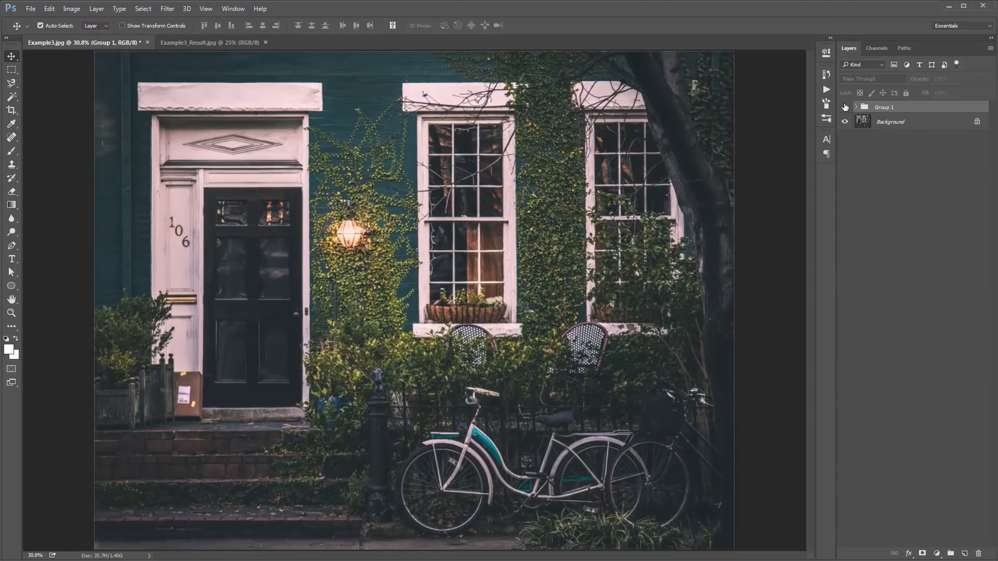
pyautogui.hotkey('ctrl', '-')
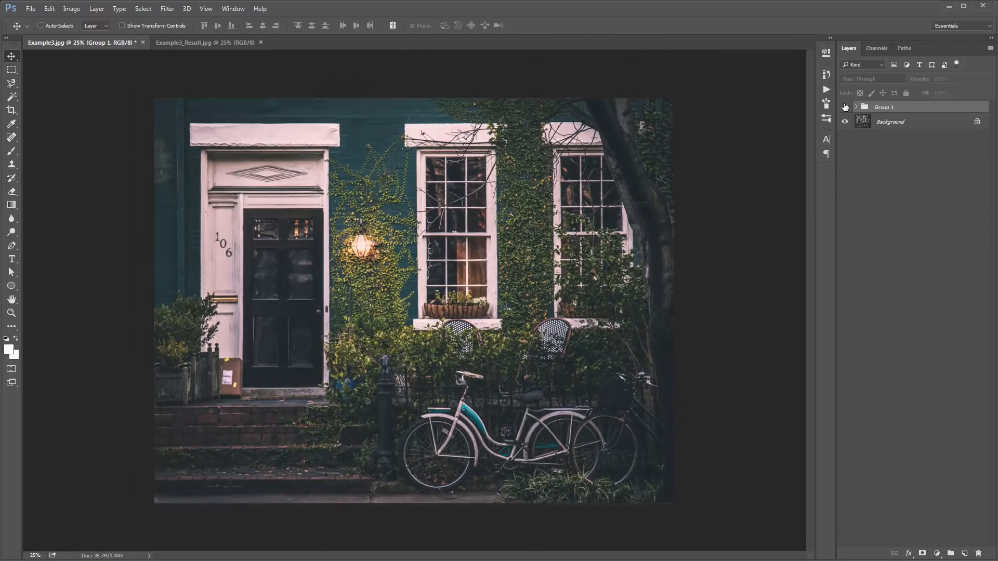
pyautogui.click(844, 106)
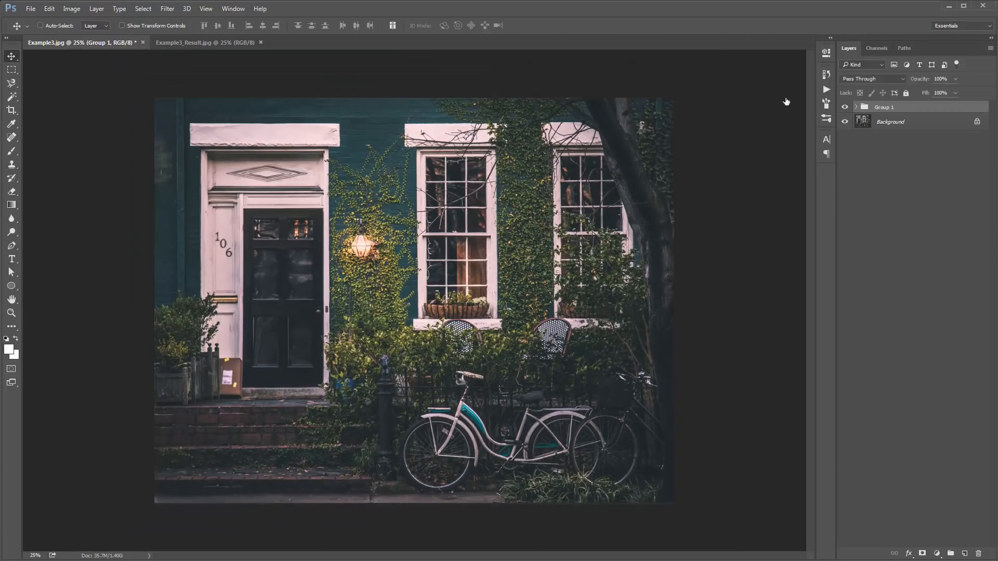
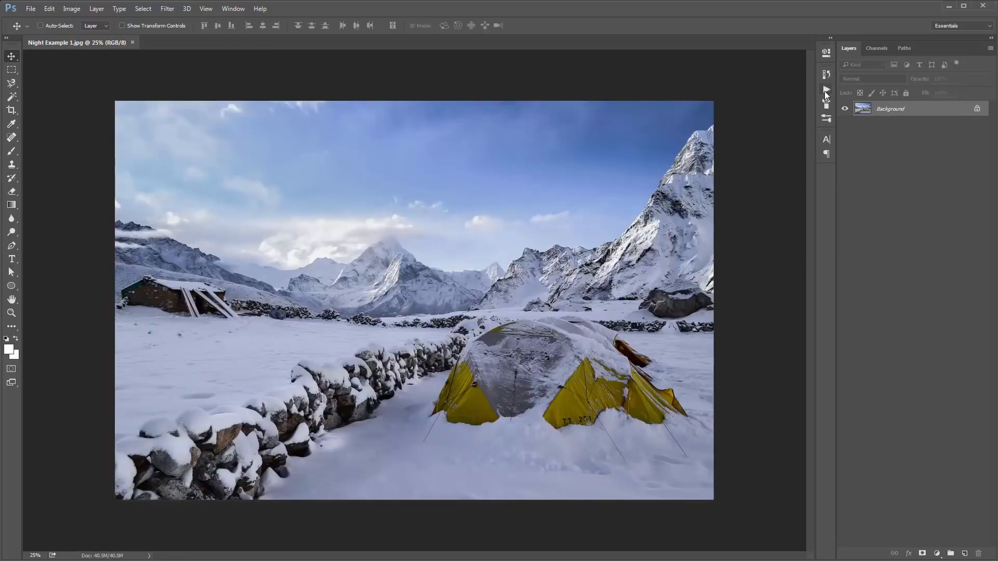
# Step: Play the Day to Night action from the Winter Actions set on the photo and dismiss its tips message
pyautogui.click(826, 92)
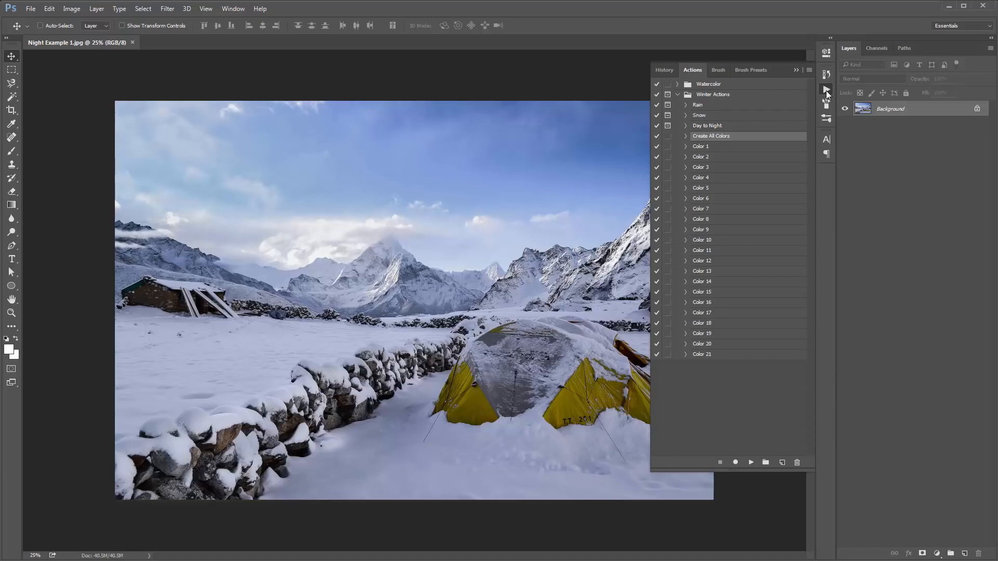
pyautogui.click(724, 127)
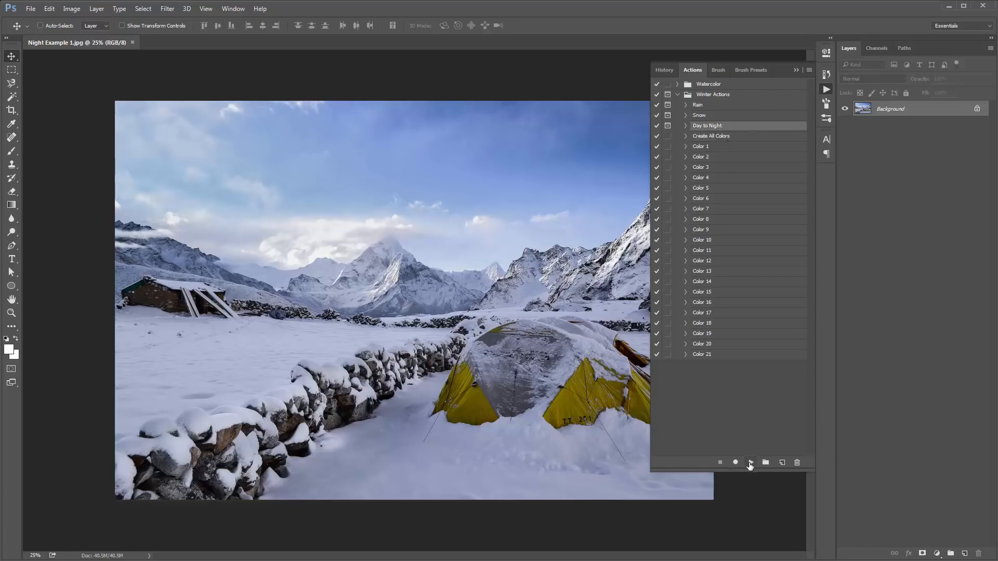
pyautogui.click(750, 462)
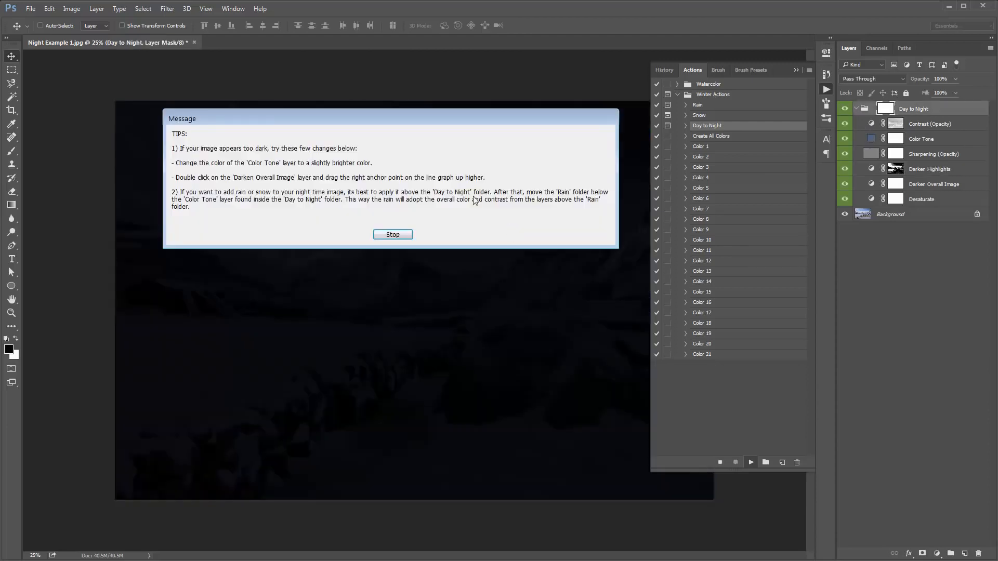
pyautogui.moveTo(281, 122); pyautogui.dragTo(304, 159)
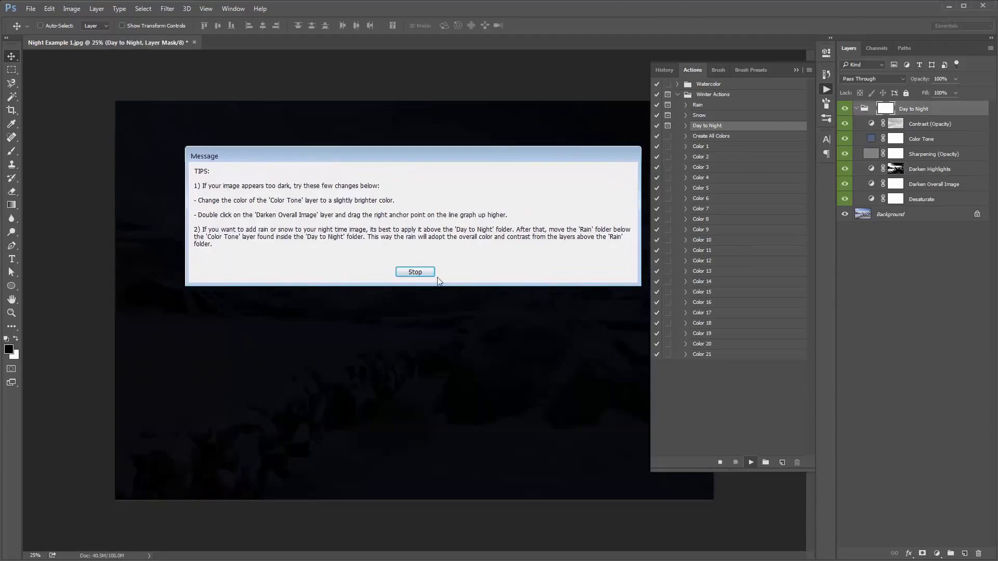
pyautogui.click(419, 272)
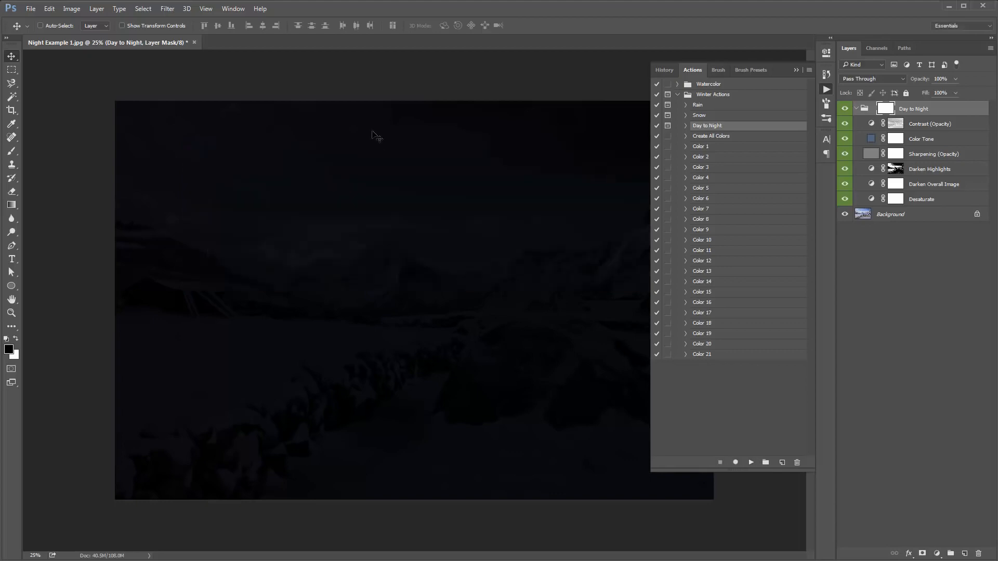
pyautogui.click(612, 147)
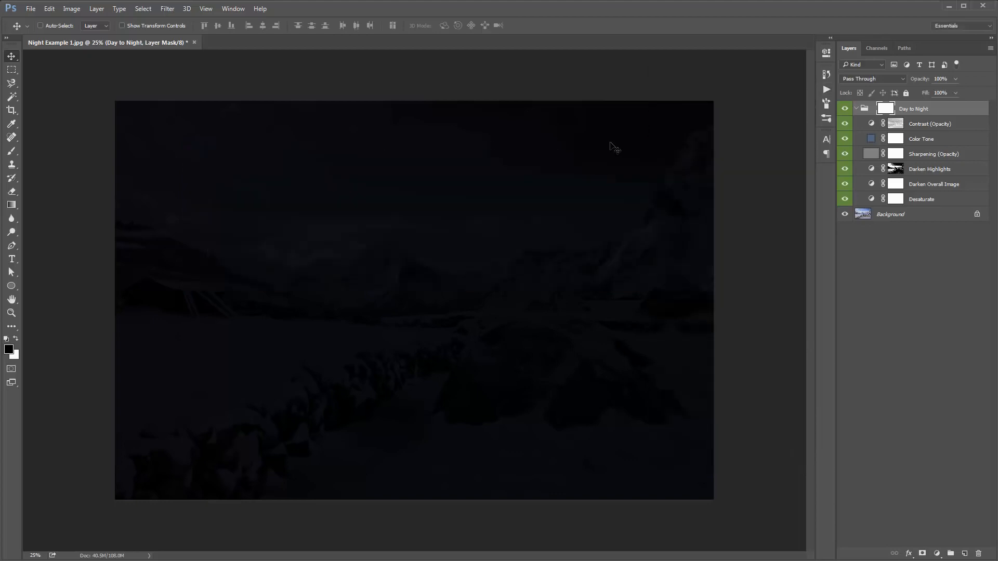
# Step: Collapse the Day to Night group, then hide and show it to compare the night effect with the original photo
pyautogui.hotkey('ctrl', '0')
pyautogui.hotkey('ctrl', '+')
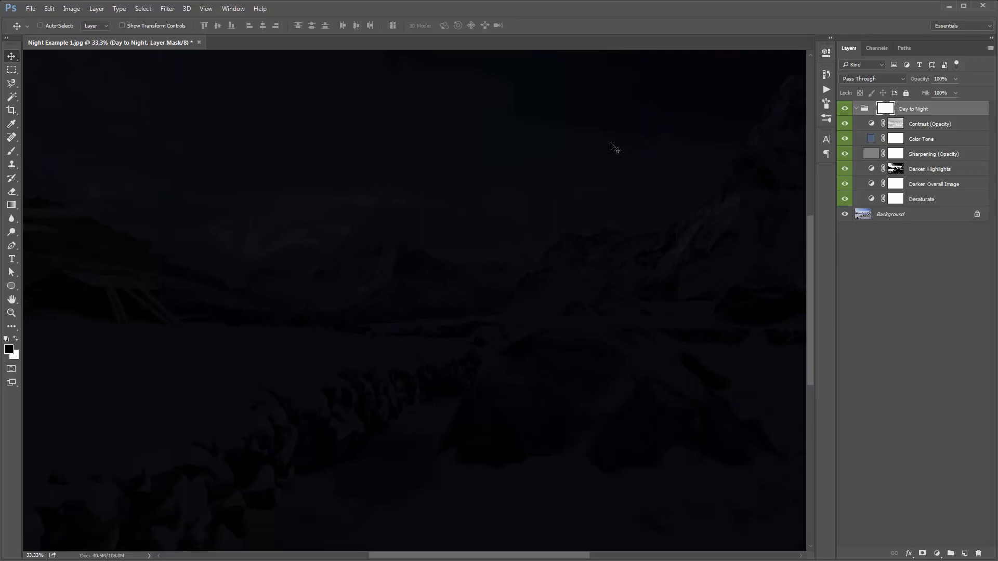
pyautogui.click(856, 109)
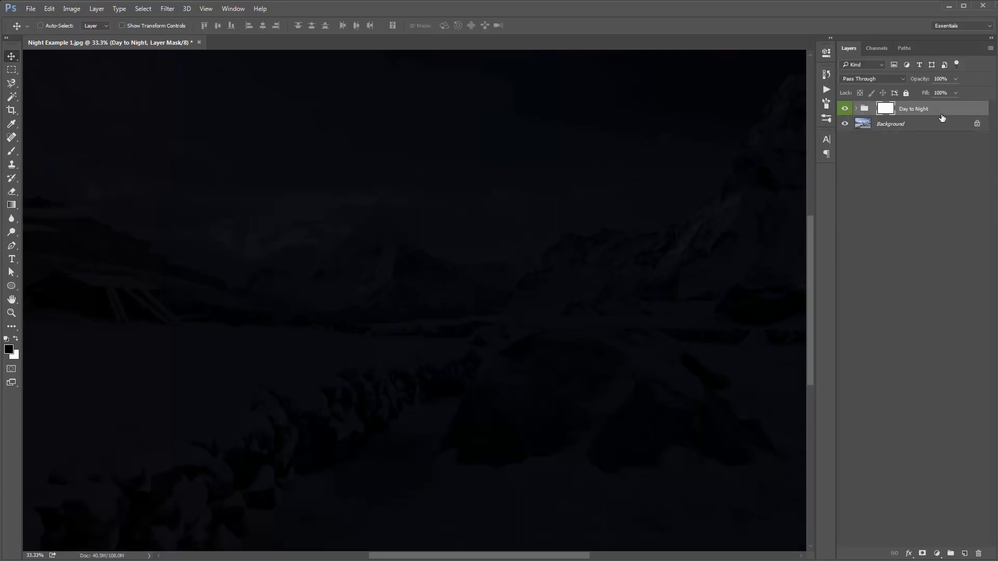
pyautogui.click(844, 109)
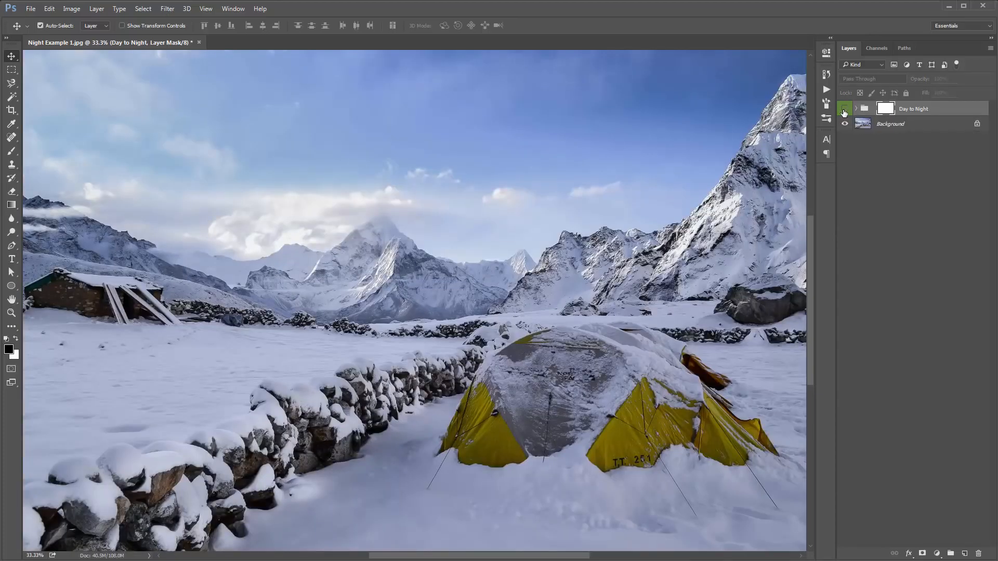
pyautogui.hotkey('ctrl', '-')
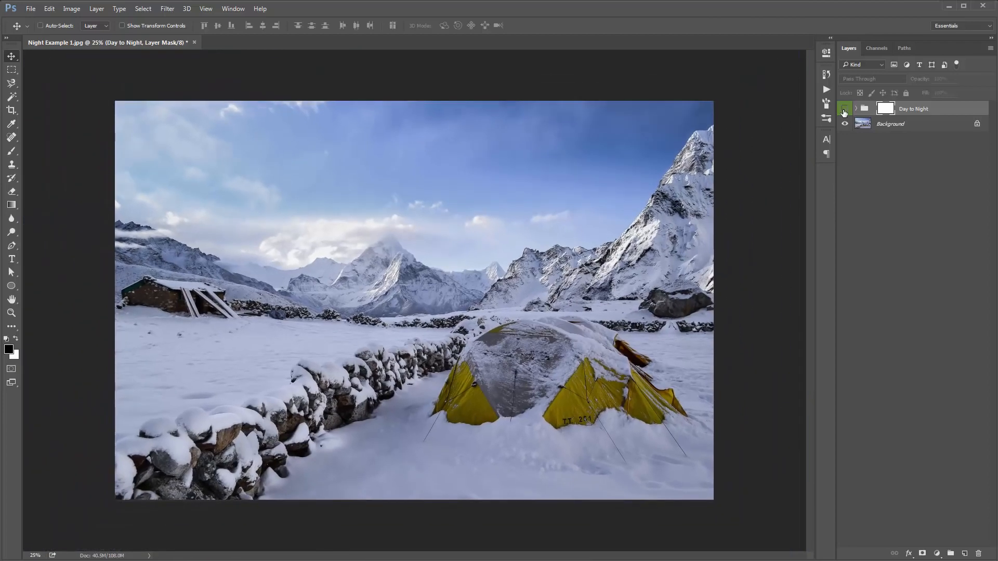
pyautogui.click(844, 110)
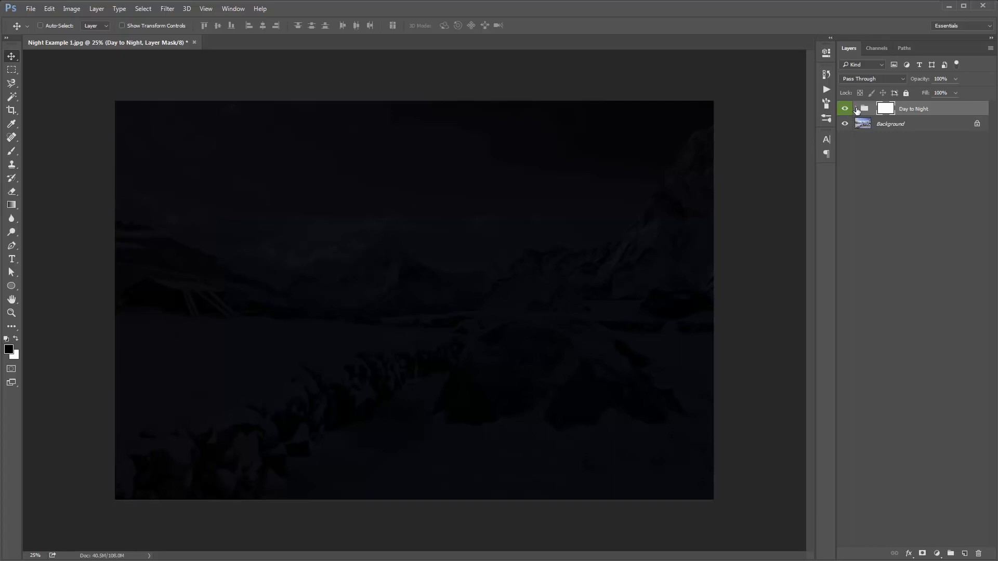
# Step: Expand the Day to Night group, hide all the layers inside it, and turn only the Desaturate layer back on
pyautogui.click(857, 110)
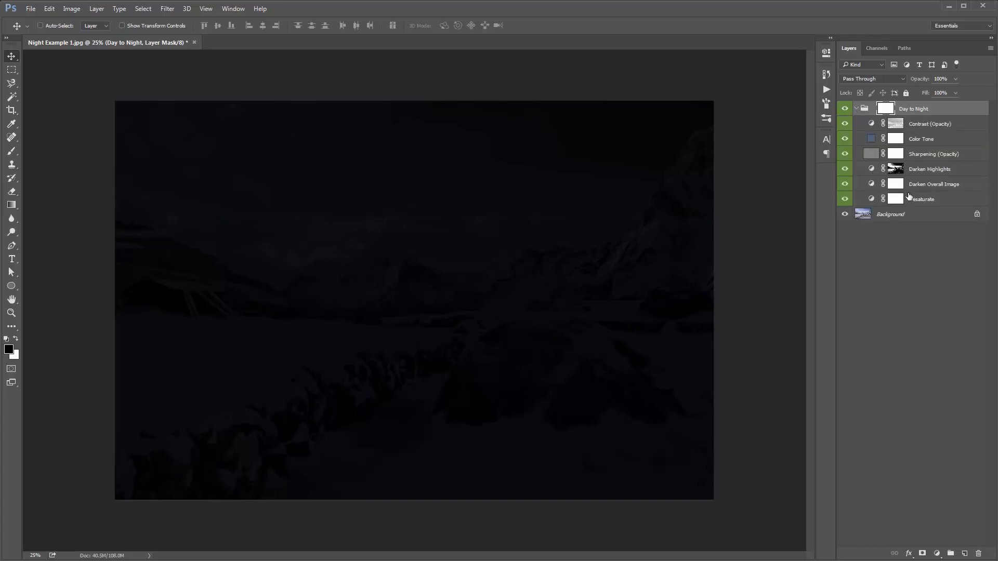
pyautogui.moveTo(845, 124); pyautogui.dragTo(846, 201)
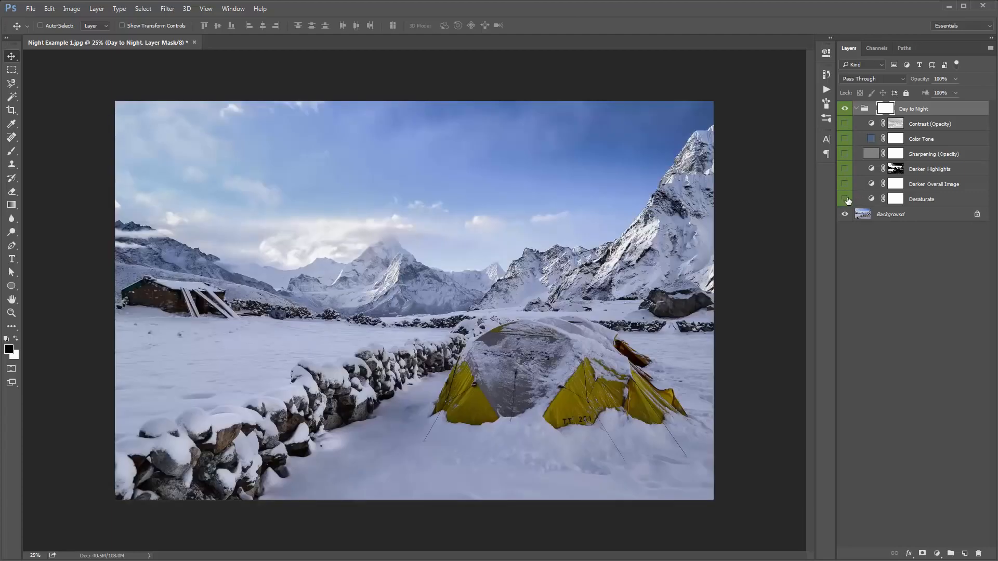
pyautogui.click(917, 201)
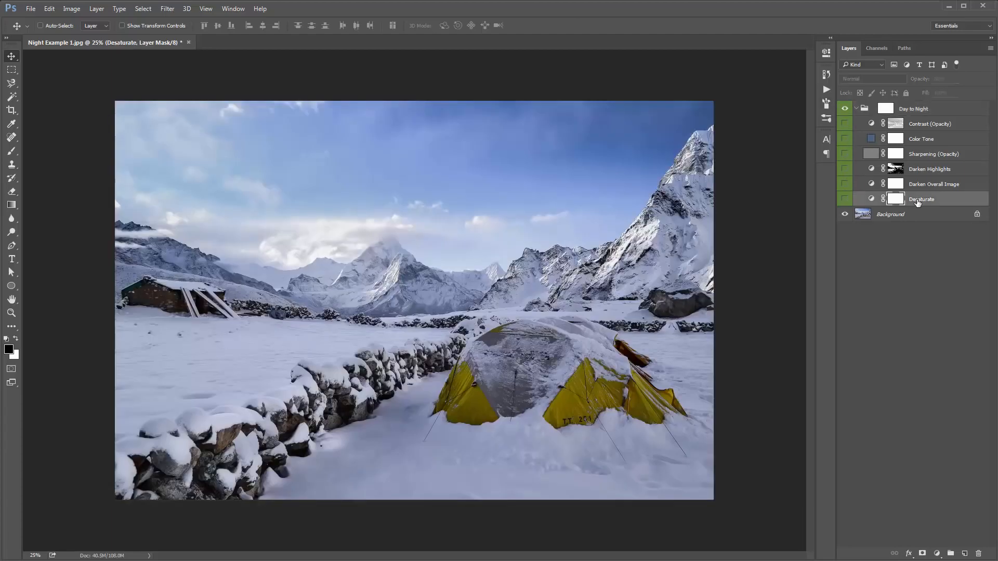
pyautogui.click(845, 200)
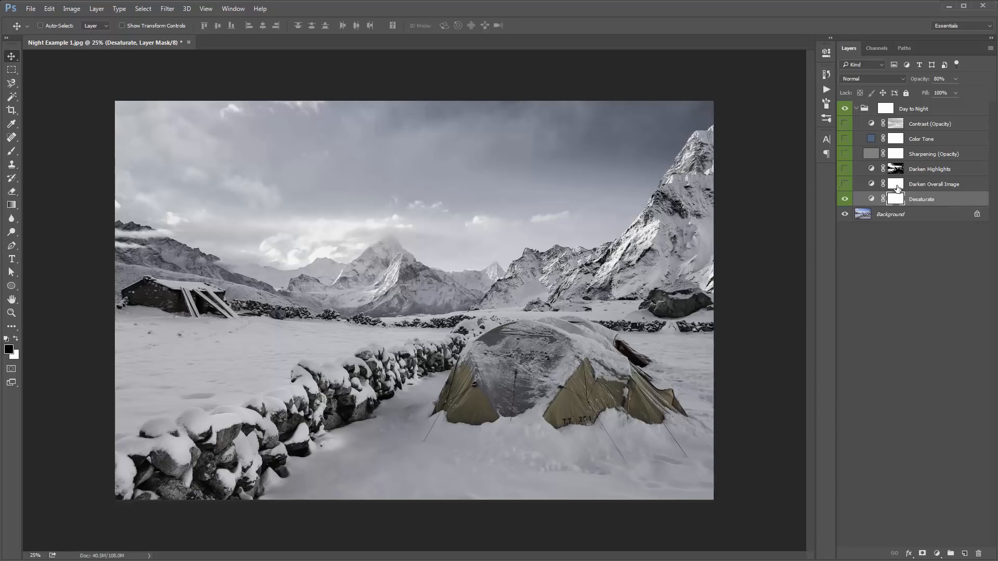
# Step: Show the Darken Overall Image layer and test its curve by raising the white endpoint fully and lowering it again to darken the image
pyautogui.click(845, 184)
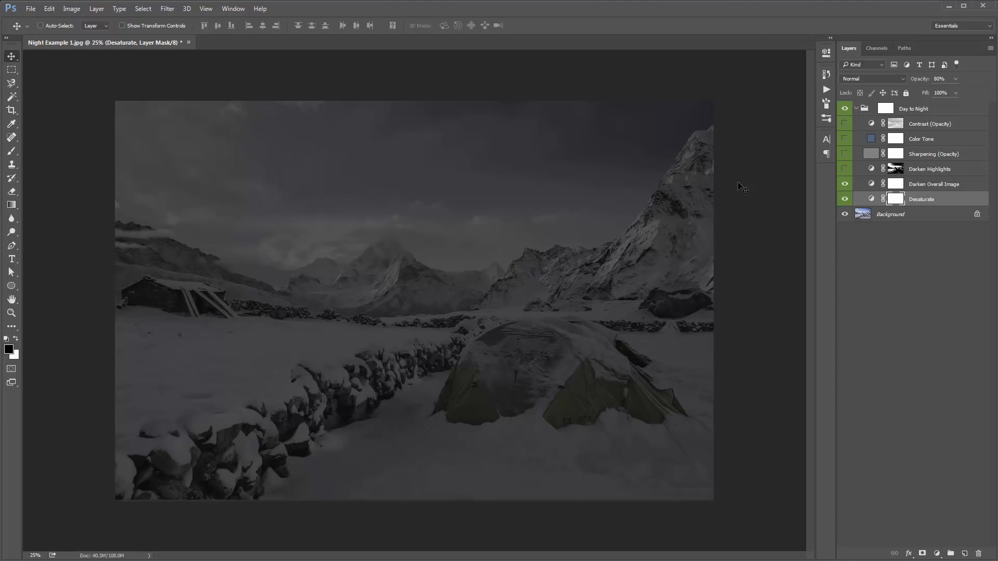
pyautogui.doubleClick(871, 185)
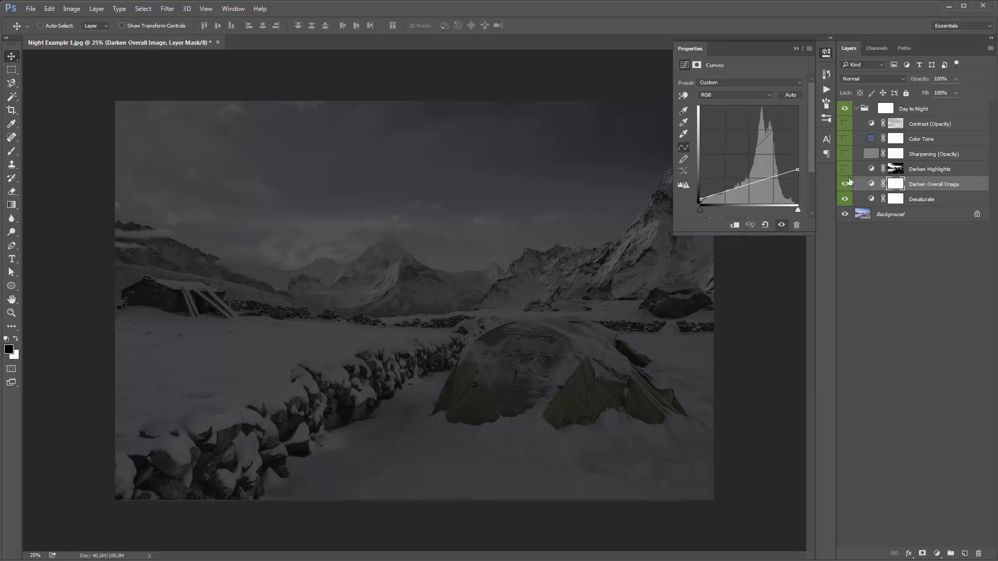
pyautogui.click(798, 171)
pyautogui.moveTo(798, 170); pyautogui.dragTo(801, 104)
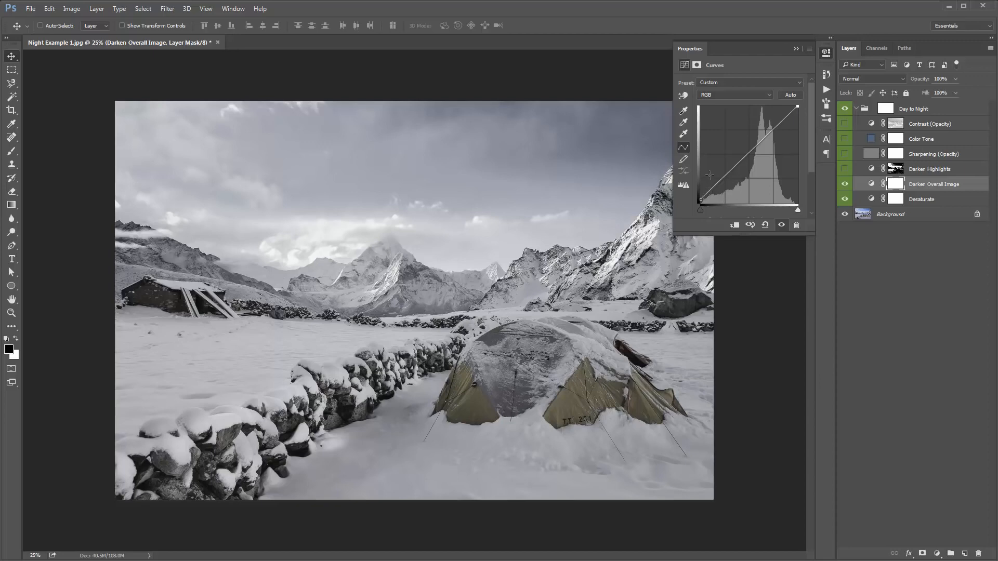
pyautogui.moveTo(797, 108); pyautogui.dragTo(798, 167)
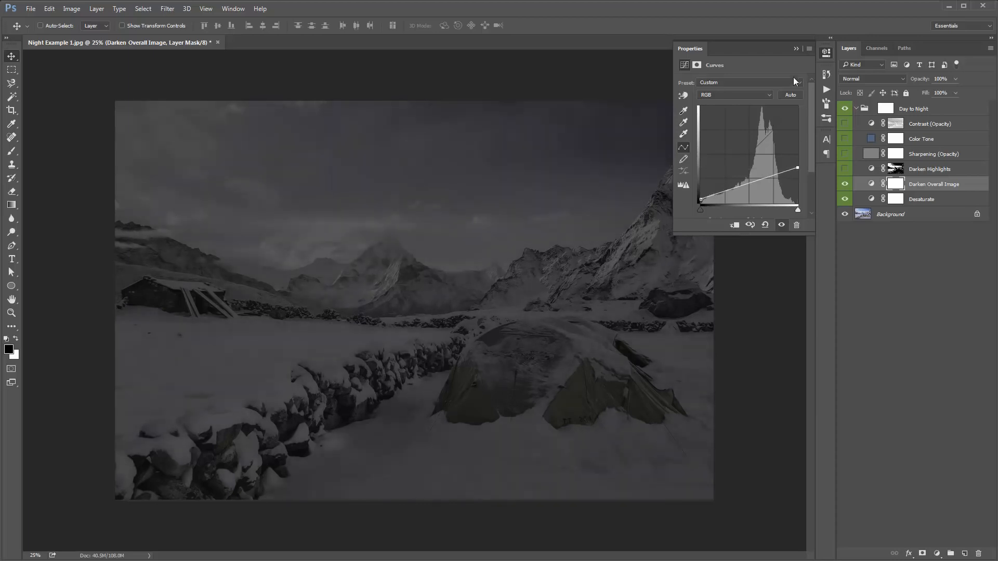
pyautogui.click(794, 50)
# Step: Show the Darken Highlights layer and view its layer mask on the canvas to examine which bright areas it affects
pyautogui.click(915, 170)
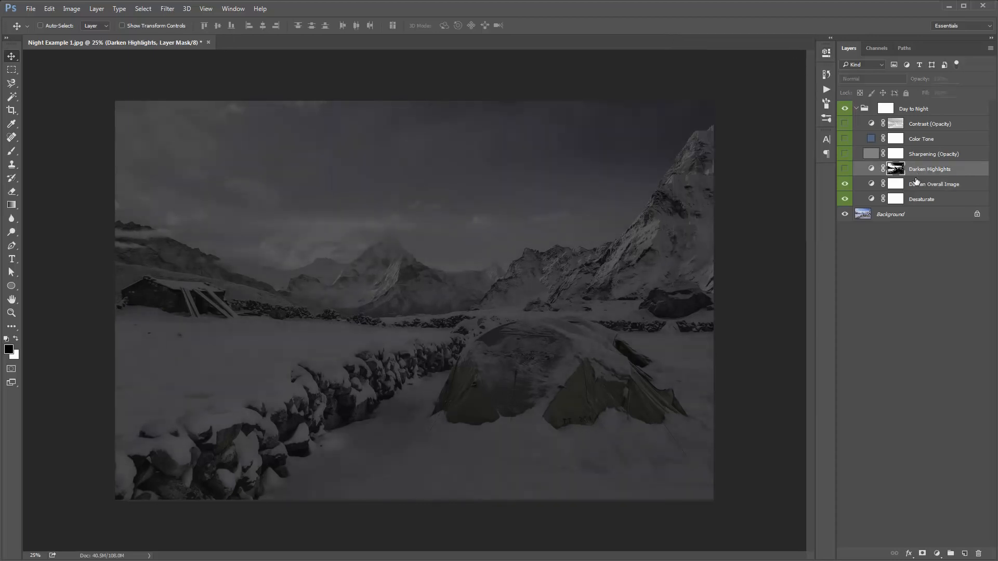
pyautogui.click(844, 169)
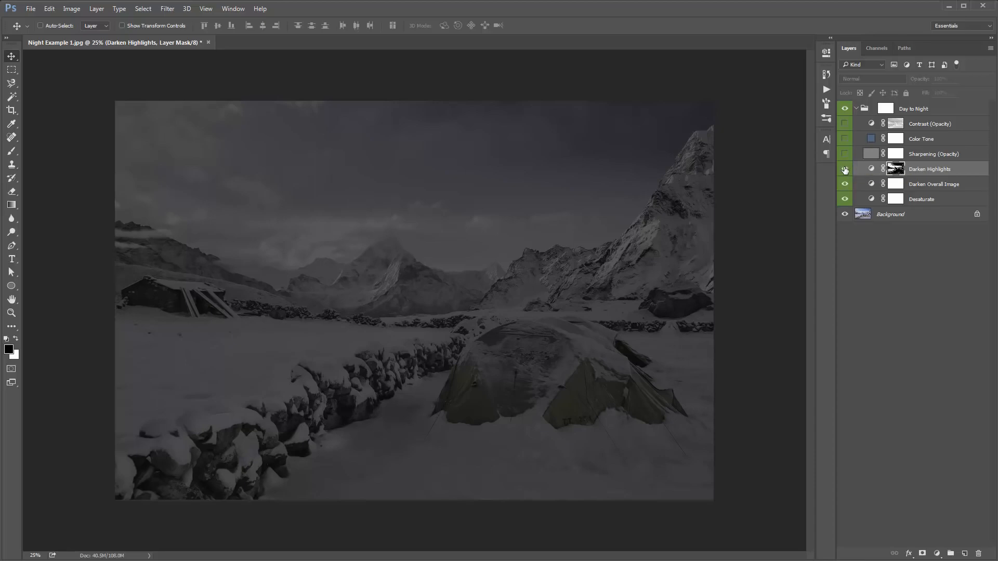
pyautogui.click(924, 173)
pyautogui.click(897, 170)
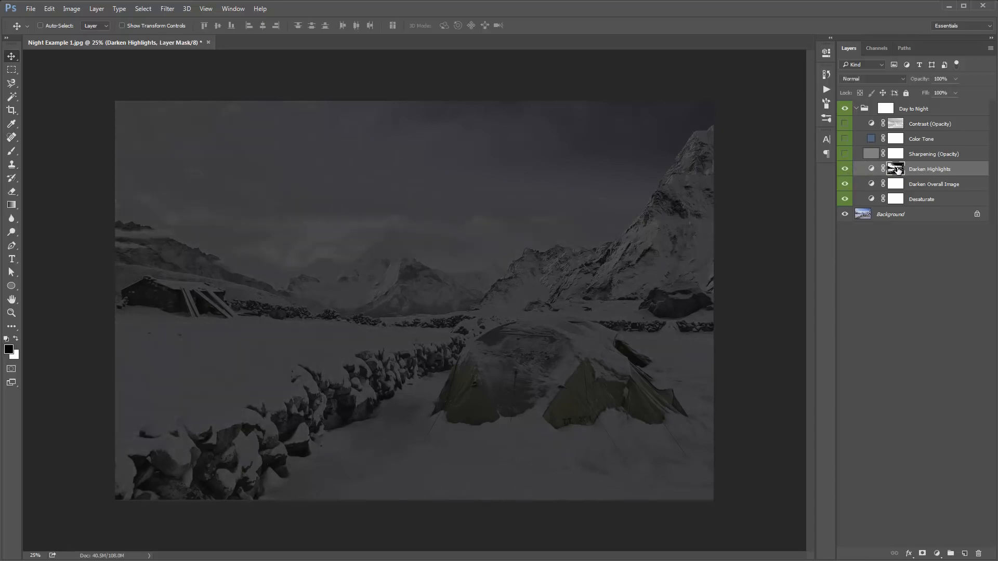
pyautogui.keyDown('alt'); pyautogui.click(897, 169); pyautogui.keyUp('alt')
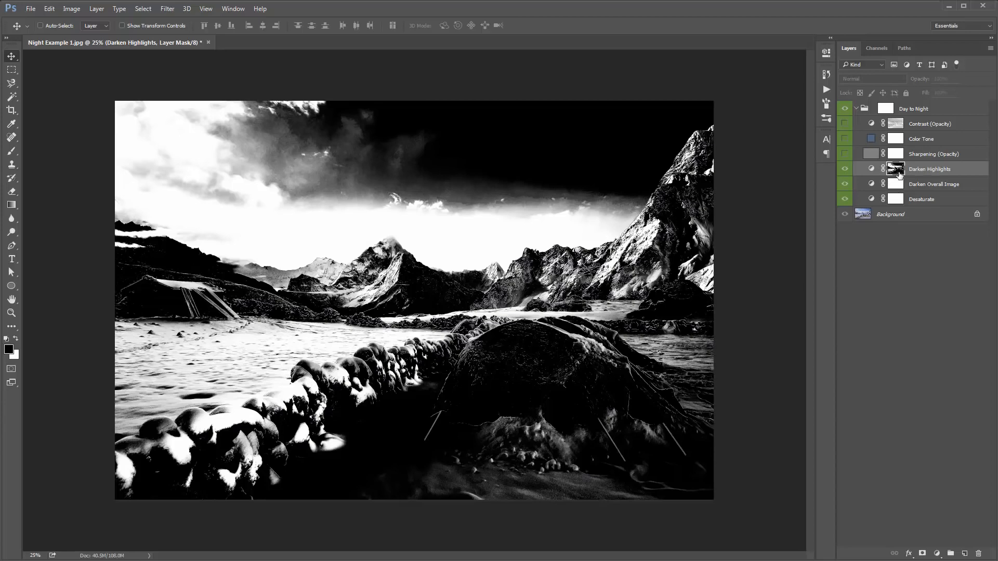
pyautogui.keyDown('alt'); pyautogui.click(897, 169); pyautogui.keyUp('alt')
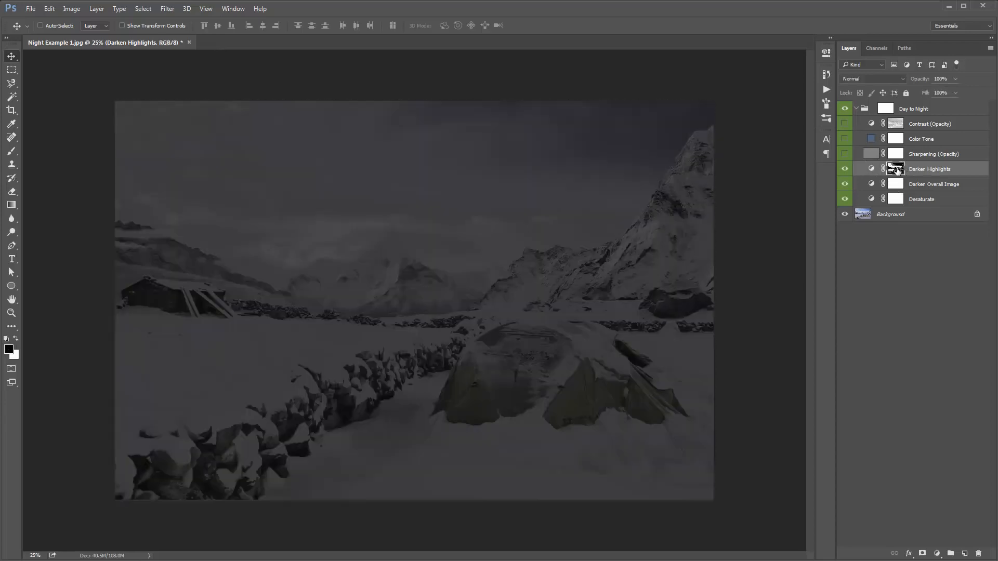
pyautogui.keyDown('alt'); pyautogui.click(897, 170); pyautogui.keyUp('alt')
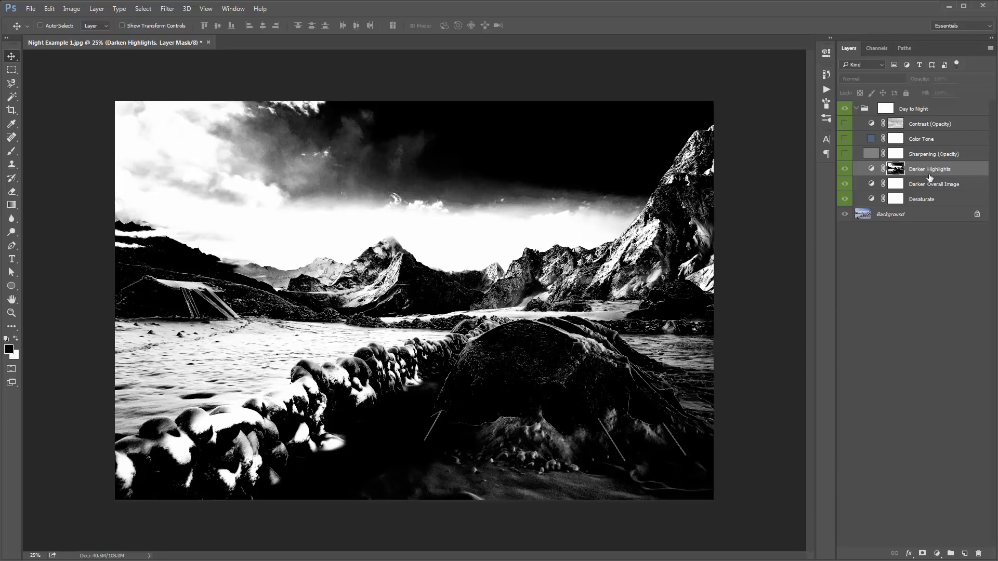
# Step: Try lowering the white endpoints of the Darken Highlights and Darken Overall Image curves, and undo the extra darkening
pyautogui.doubleClick(871, 169)
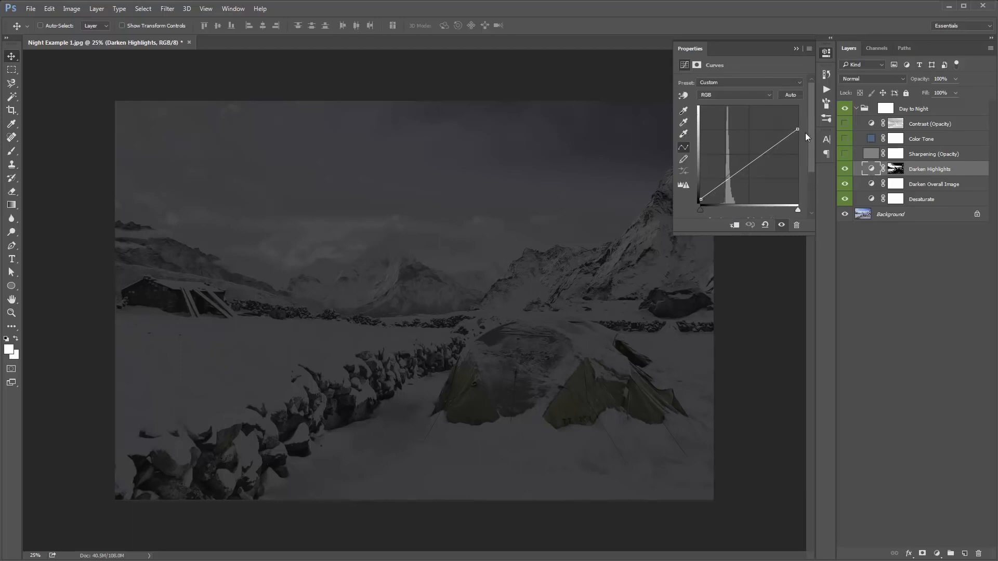
pyautogui.moveTo(797, 131)
pyautogui.mouseDown()
pyautogui.moveTo(800, 96)
pyautogui.moveTo(802, 206)
pyautogui.moveTo(798, 106)
pyautogui.moveTo(798, 122)
pyautogui.mouseUp()
pyautogui.moveTo(798, 124); pyautogui.dragTo(801, 147)
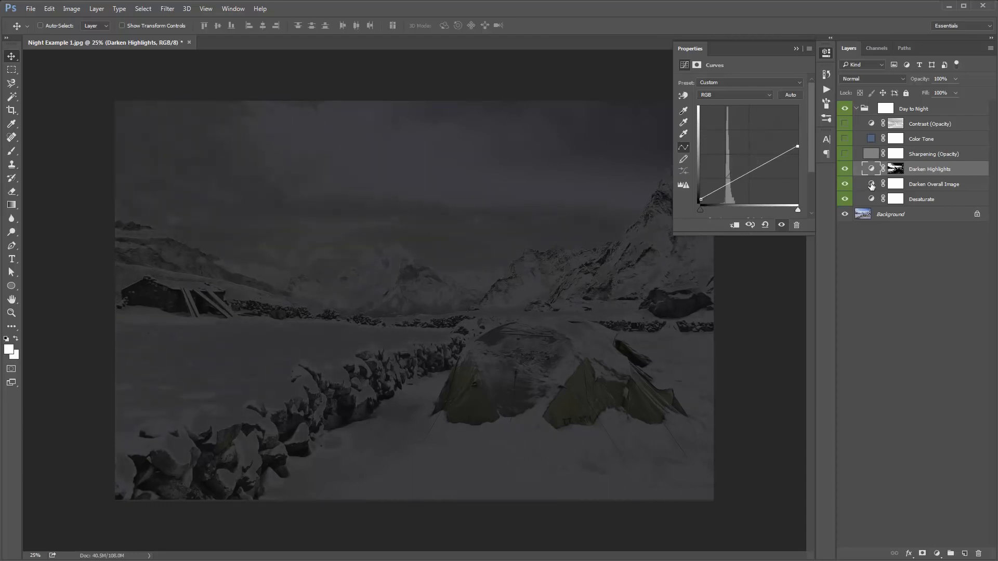
pyautogui.click(872, 185)
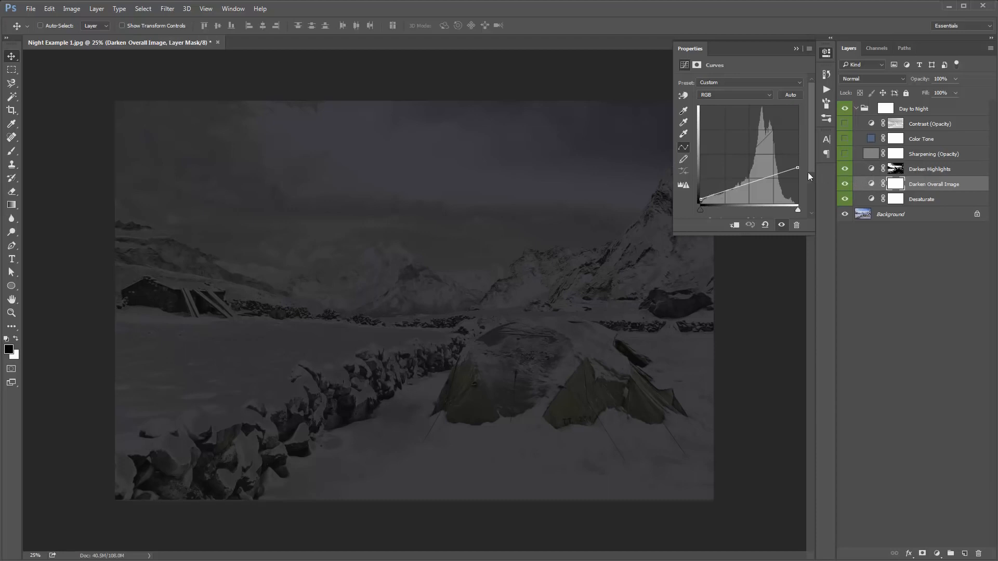
pyautogui.moveTo(799, 167); pyautogui.dragTo(803, 187)
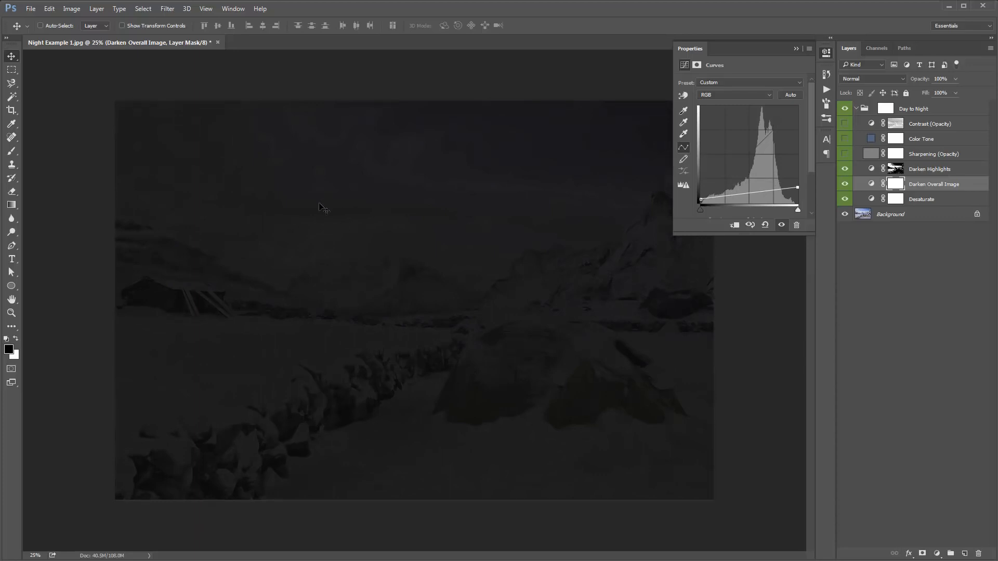
pyautogui.hotkey('ctrl', 'z')
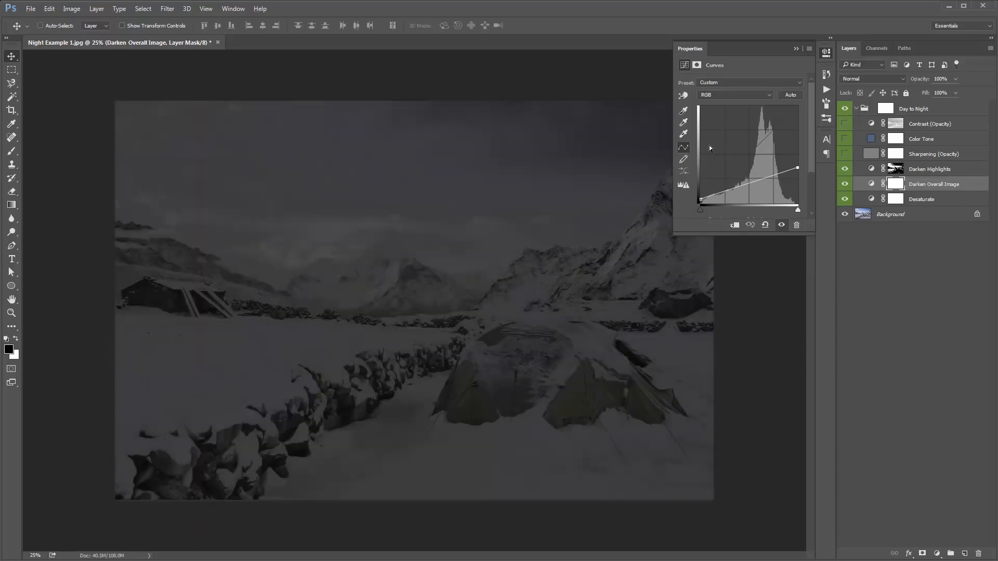
pyautogui.click(796, 49)
# Step: Toggle the Sharpening (Opacity) layer to compare its effect, leave it visible, and set its opacity to 50%
pyautogui.click(923, 169)
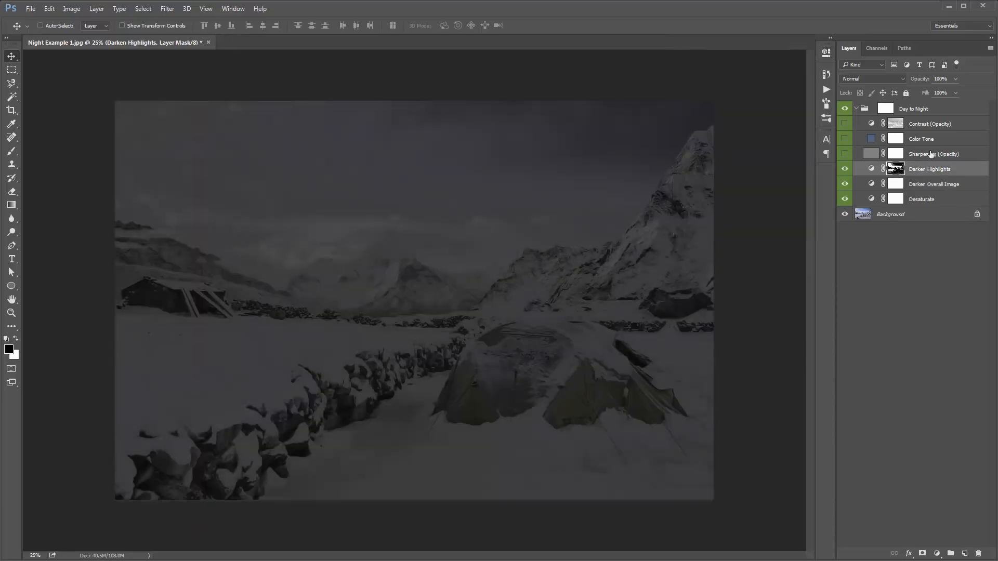
pyautogui.click(931, 154)
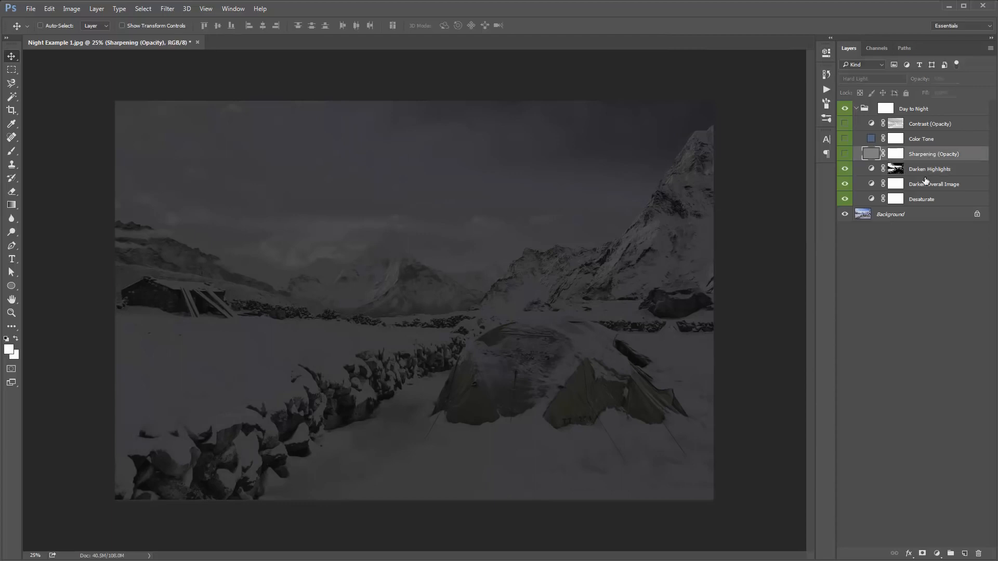
pyautogui.click(846, 154)
pyautogui.click(846, 153)
pyautogui.click(845, 153)
pyautogui.click(846, 154)
pyautogui.click(846, 154)
pyautogui.click(846, 154)
pyautogui.click(846, 154)
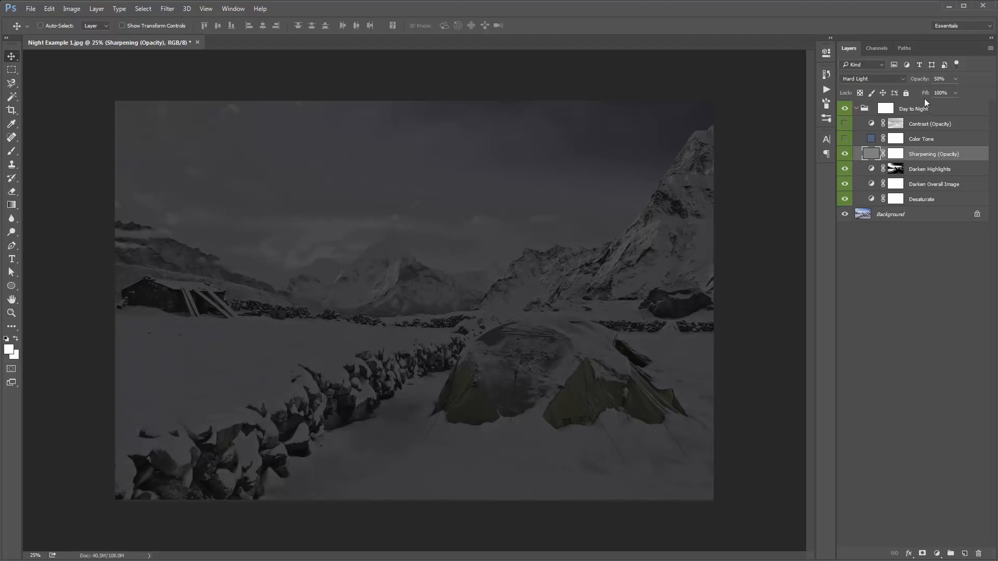
pyautogui.moveTo(919, 79); pyautogui.dragTo(977, 93)
pyautogui.press('5')
# Step: Show the Color Tone layer and try darker blue fill colors such as #253140 and #0e1218 to test how they darken the scene
pyautogui.click(845, 139)
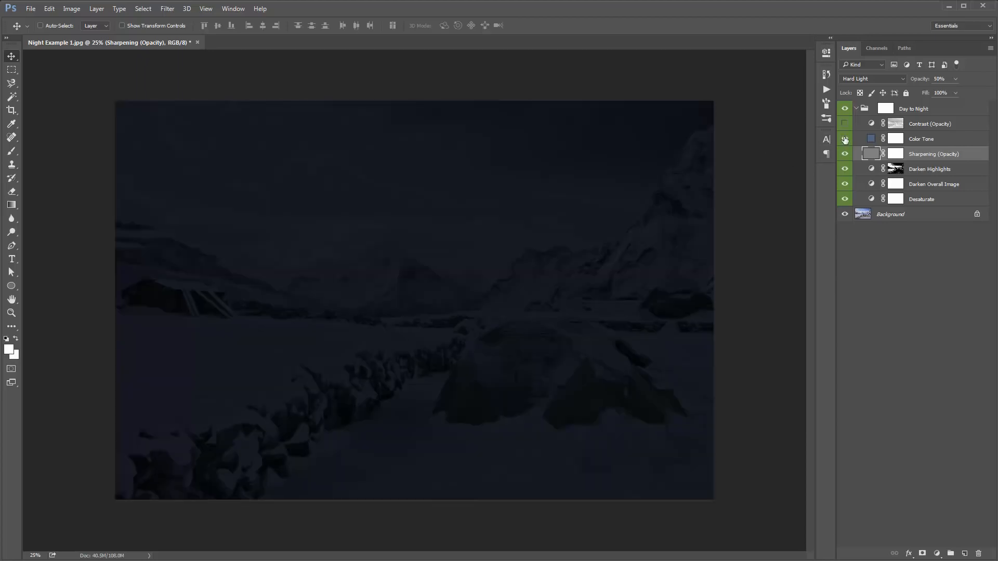
pyautogui.doubleClick(871, 138)
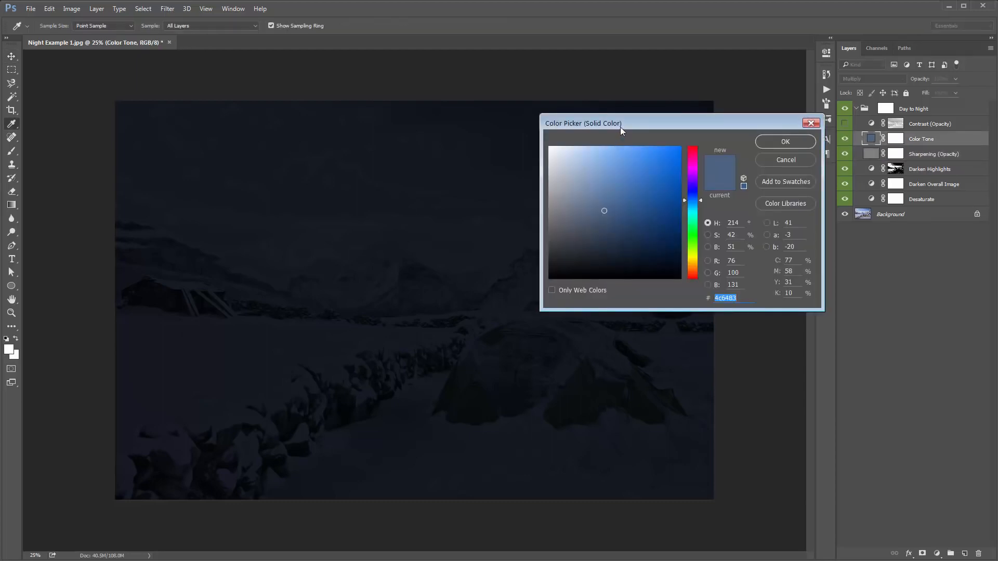
pyautogui.moveTo(619, 127); pyautogui.dragTo(624, 110)
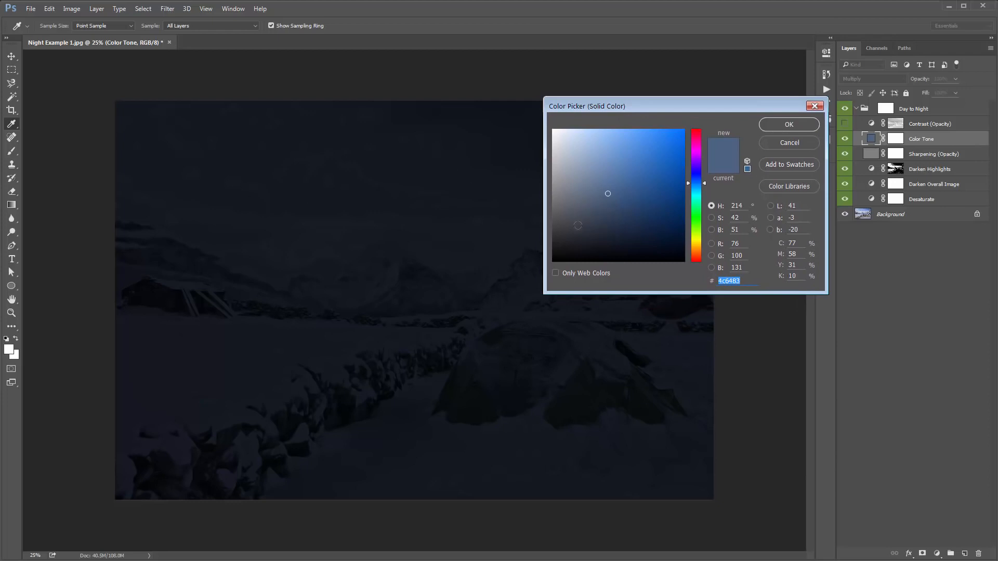
pyautogui.click(607, 228)
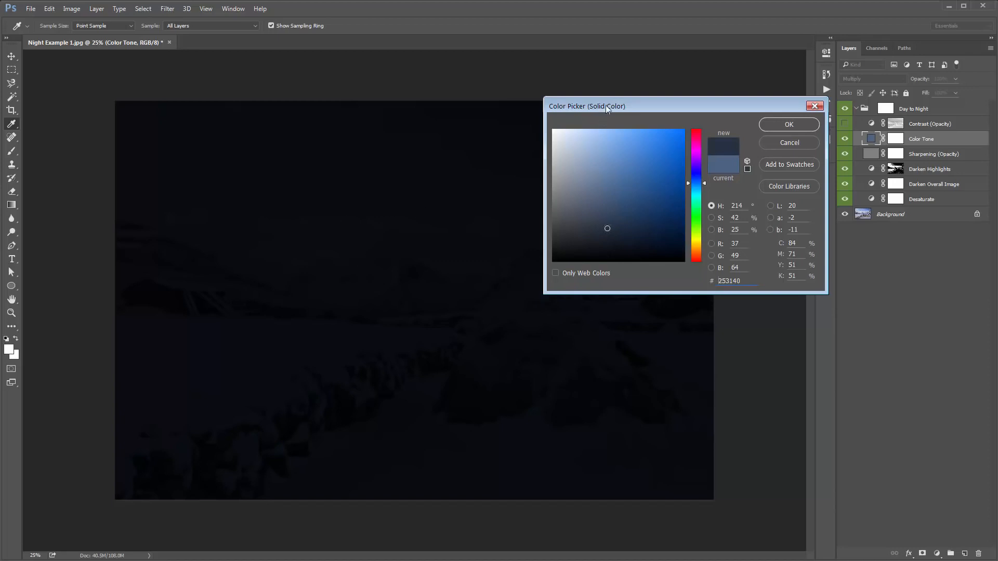
pyautogui.moveTo(604, 106); pyautogui.dragTo(712, 80)
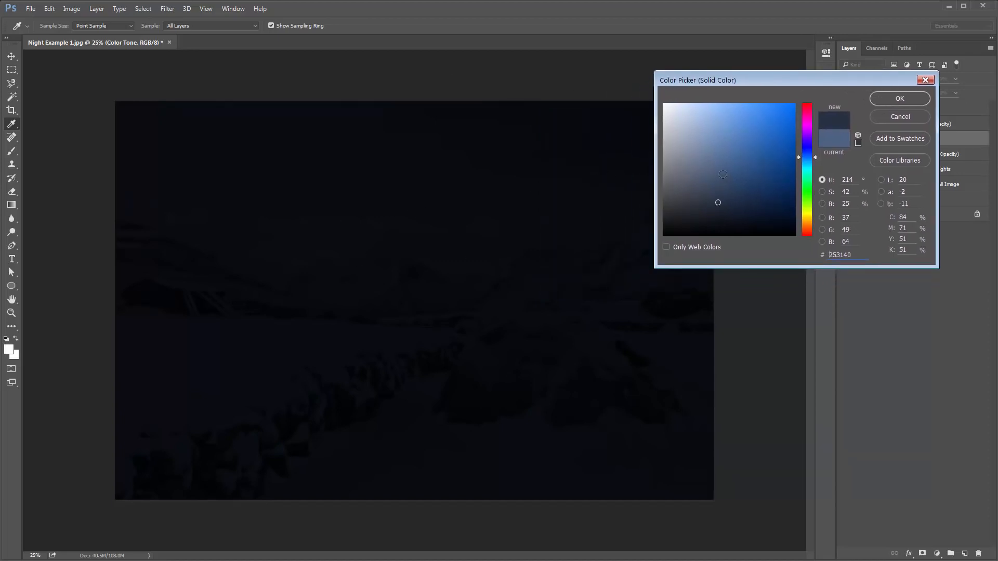
pyautogui.moveTo(719, 168); pyautogui.dragTo(718, 166)
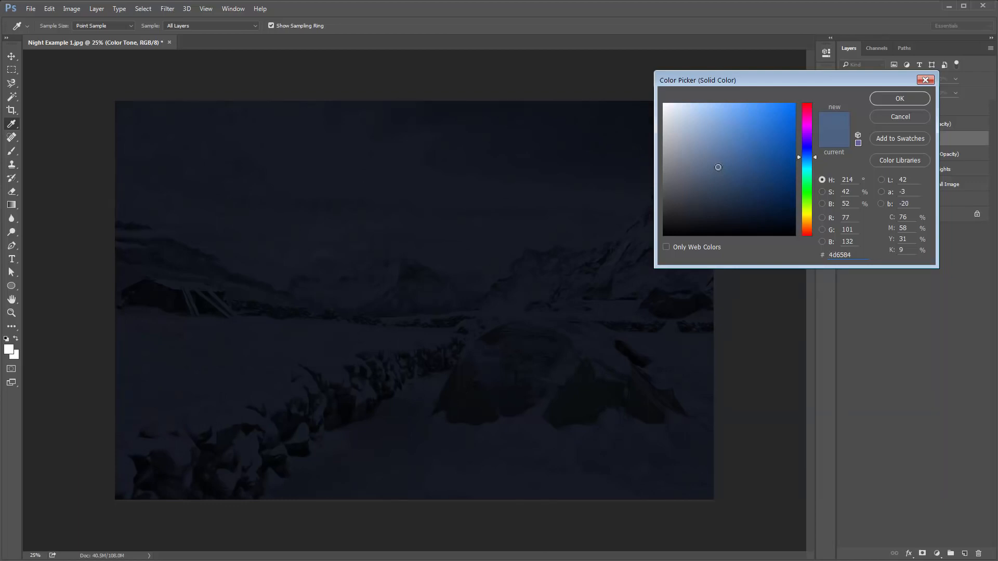
pyautogui.moveTo(718, 167); pyautogui.dragTo(717, 164)
pyautogui.click(717, 223)
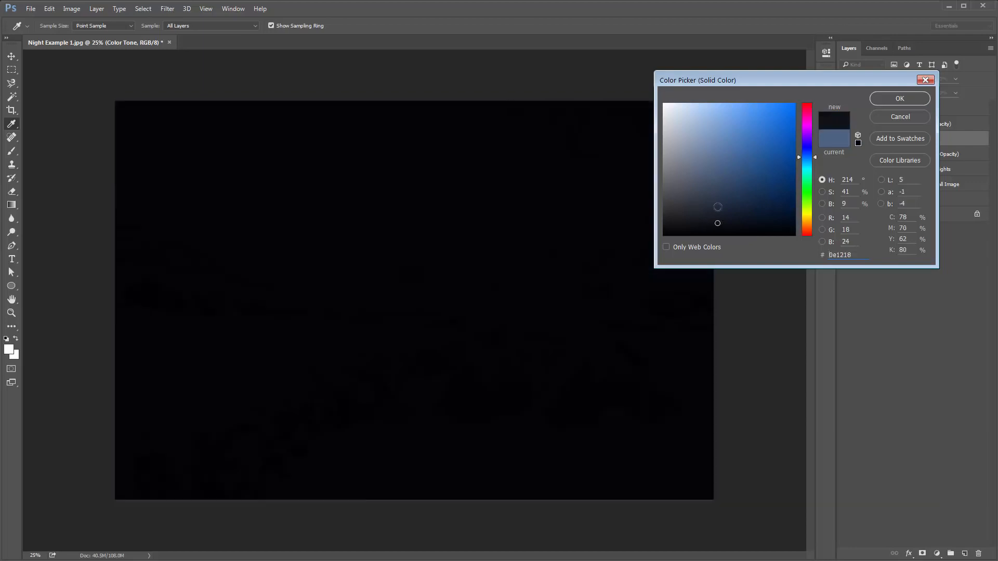
pyautogui.click(718, 175)
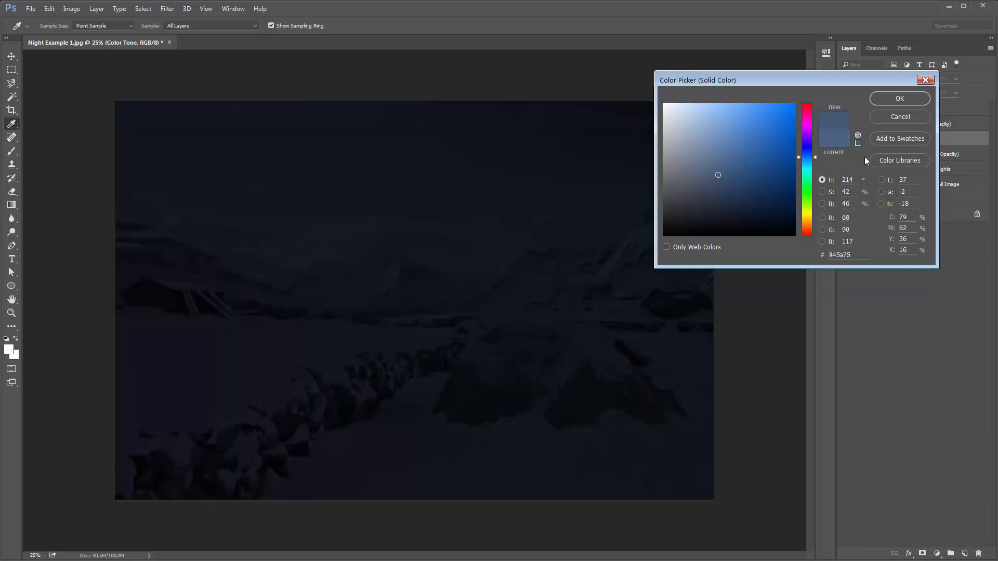
# Step: Try lighter blues such as #536f92 for the Color Tone fill, cancel the color change, and view the Darken Overall Image curve
pyautogui.click(720, 151)
pyautogui.click(720, 159)
pyautogui.click(720, 151)
pyautogui.click(720, 159)
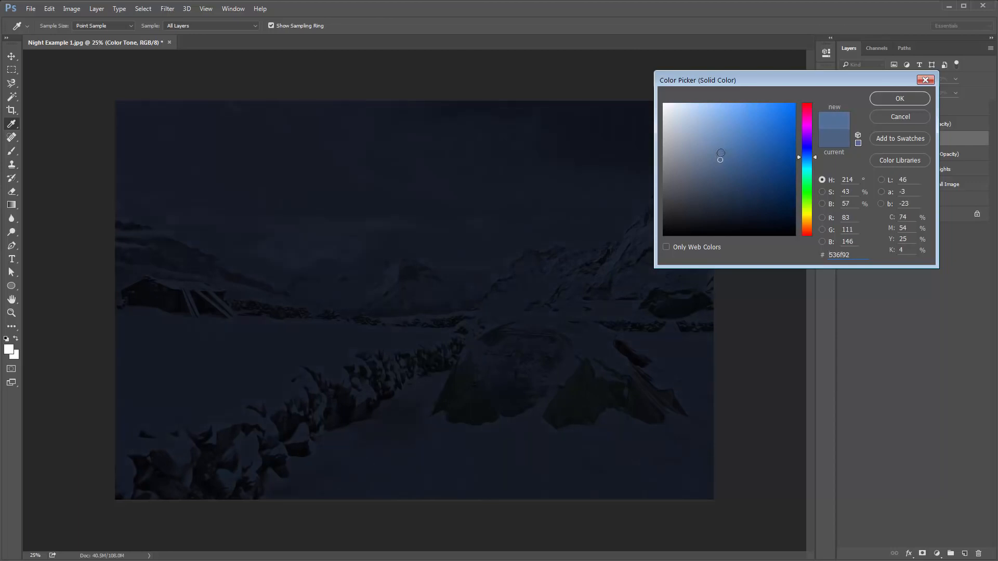
pyautogui.click(720, 152)
pyautogui.click(720, 166)
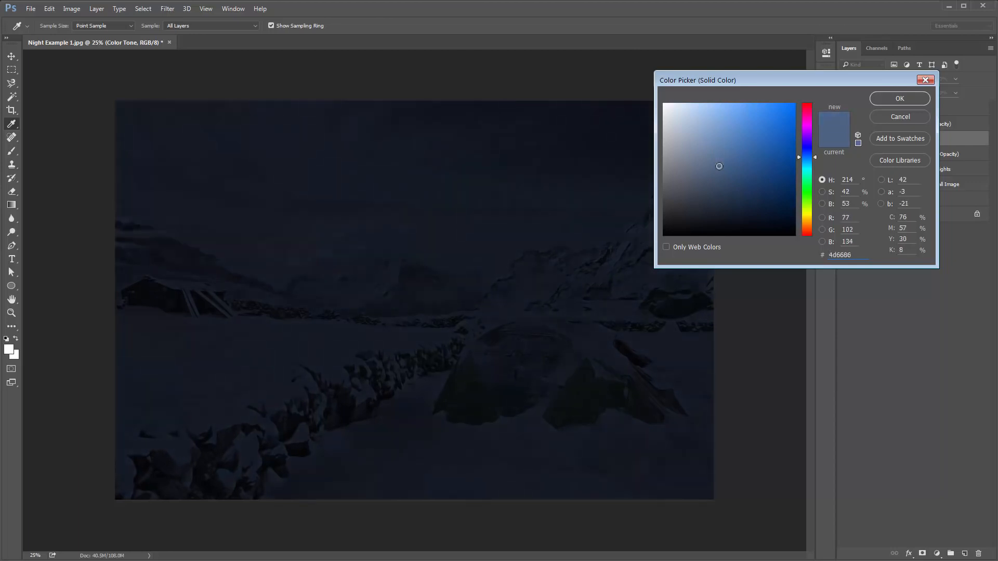
pyautogui.click(891, 117)
pyautogui.doubleClick(871, 184)
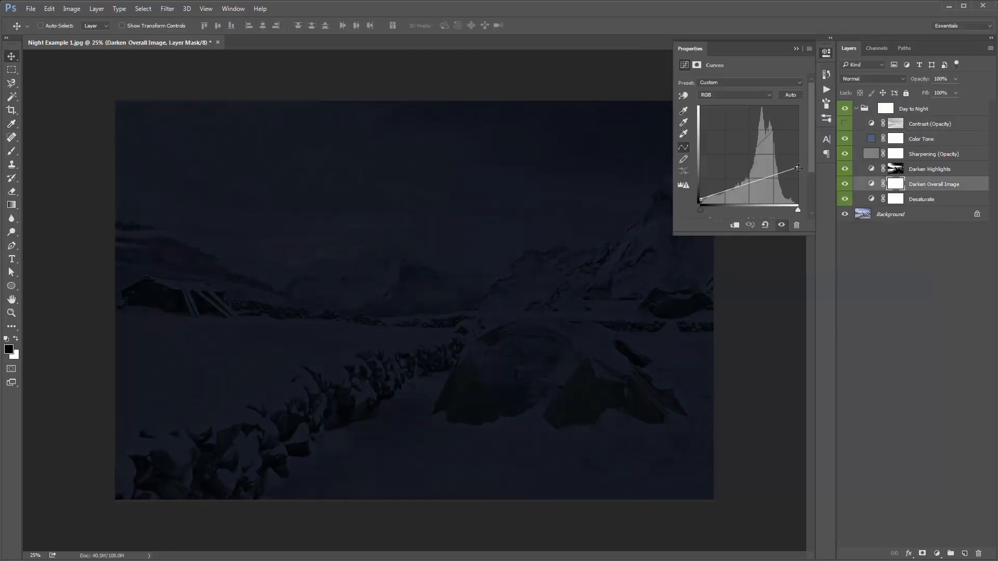
pyautogui.click(796, 50)
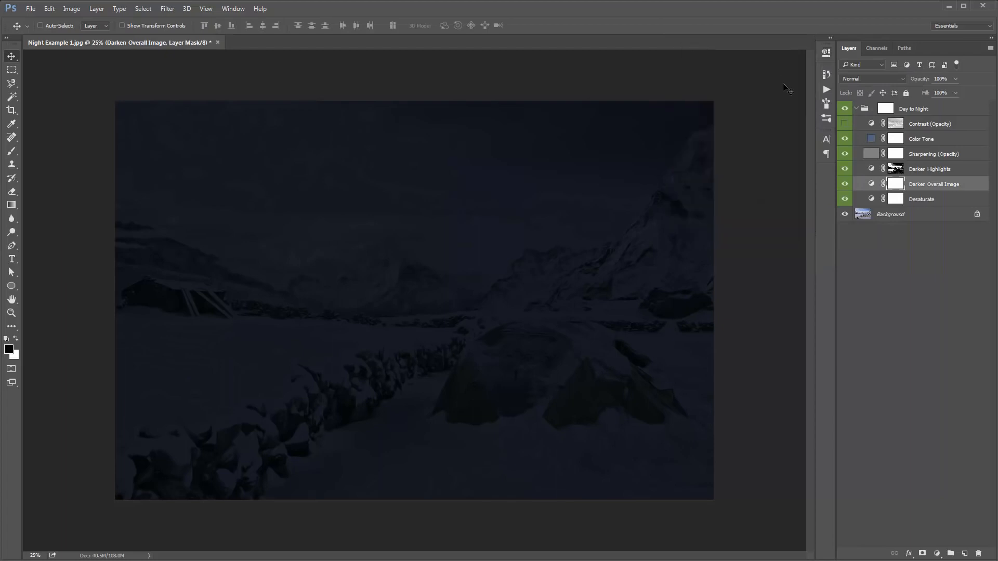
# Step: Show the Contrast (Opacity) layer and view its layer mask on the canvas to examine which areas receive contrast
pyautogui.click(925, 140)
pyautogui.click(931, 125)
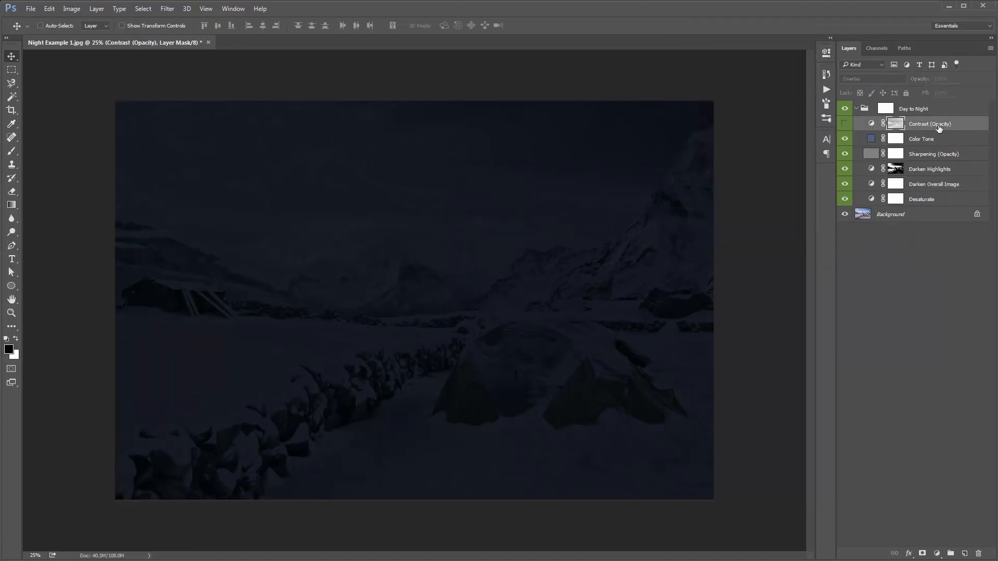
pyautogui.click(844, 125)
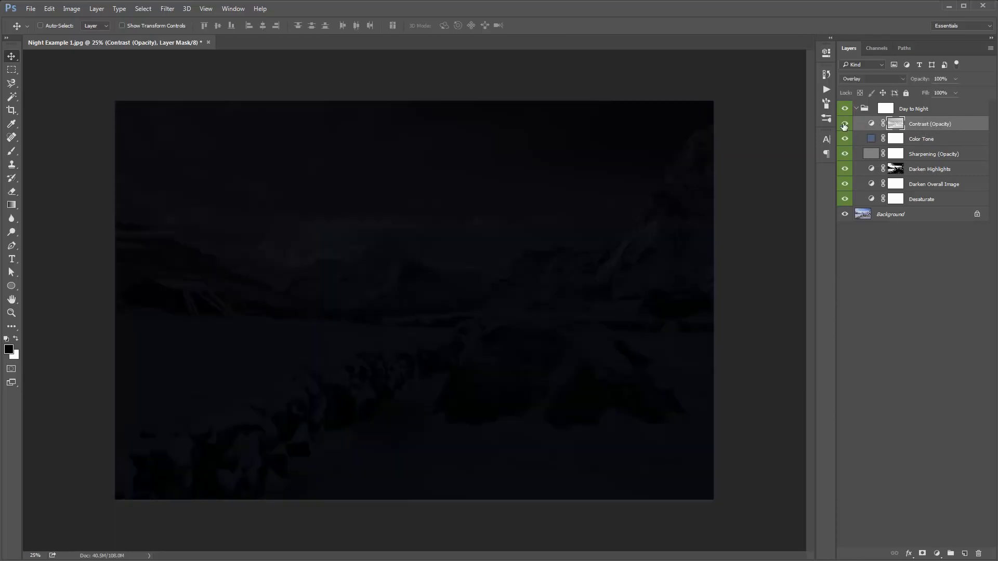
pyautogui.keyDown('alt'); pyautogui.click(901, 126); pyautogui.keyUp('alt')
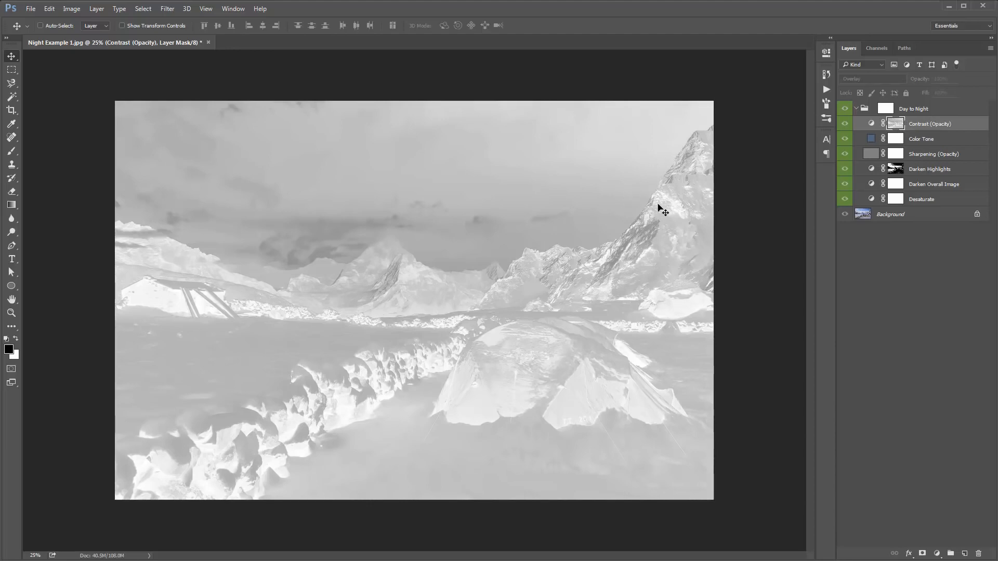
pyautogui.click(872, 126)
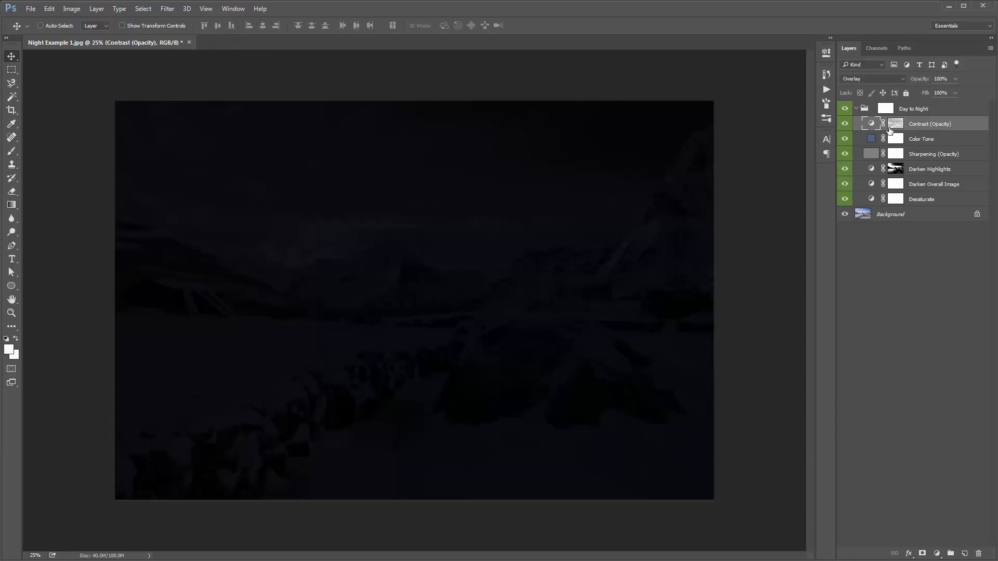
pyautogui.keyDown('alt'); pyautogui.click(898, 127); pyautogui.keyUp('alt')
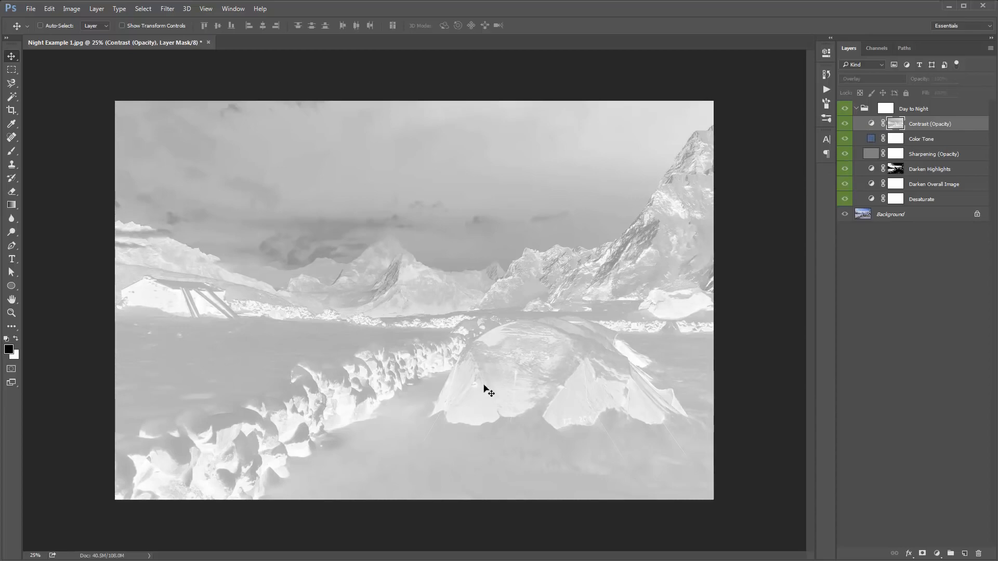
pyautogui.click(869, 125)
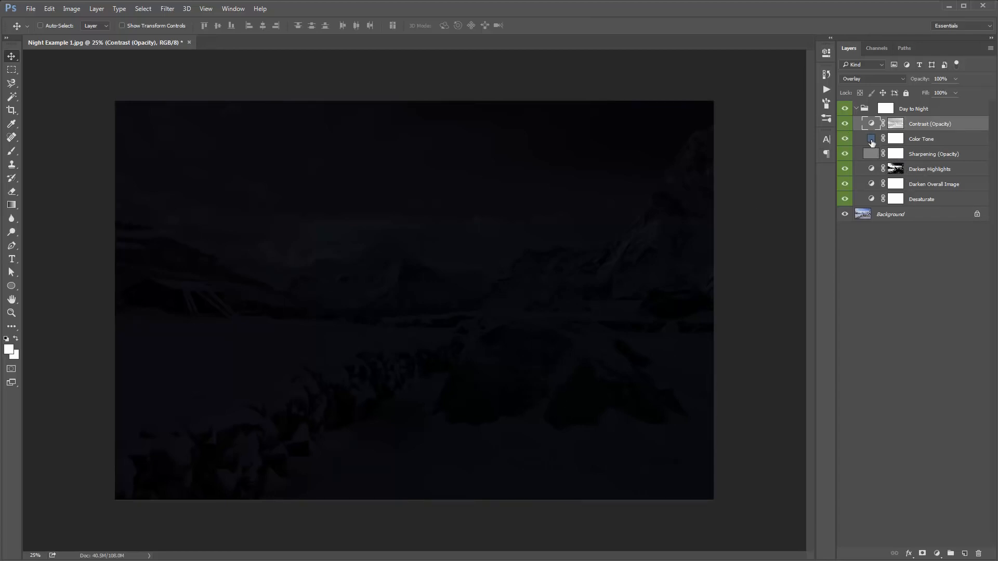
# Step: Test a lower opacity on the Contrast (Opacity) layer, return it to 100%, and collapse the Day to Night group
pyautogui.click(918, 82)
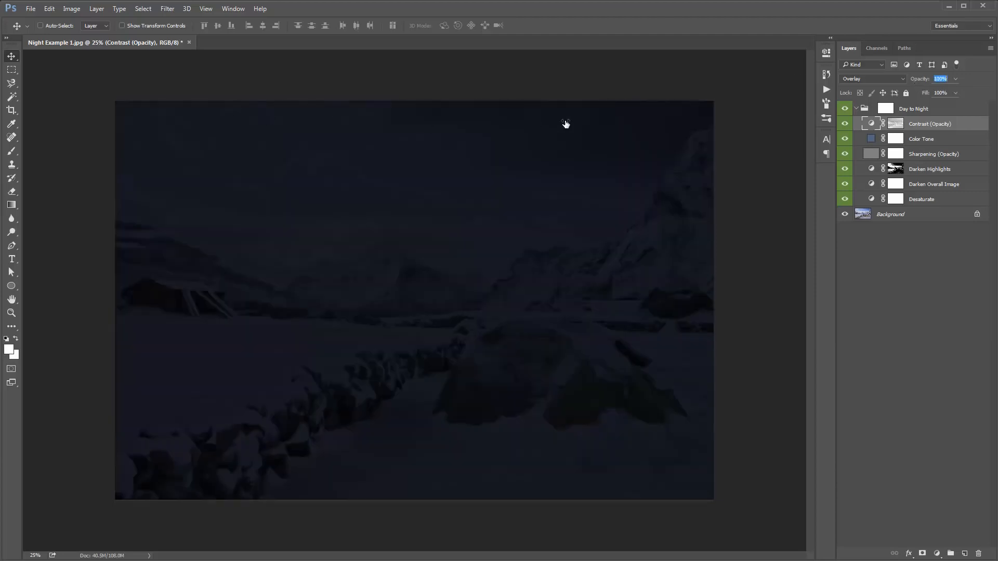
pyautogui.moveTo(566, 124); pyautogui.dragTo(566, 124)
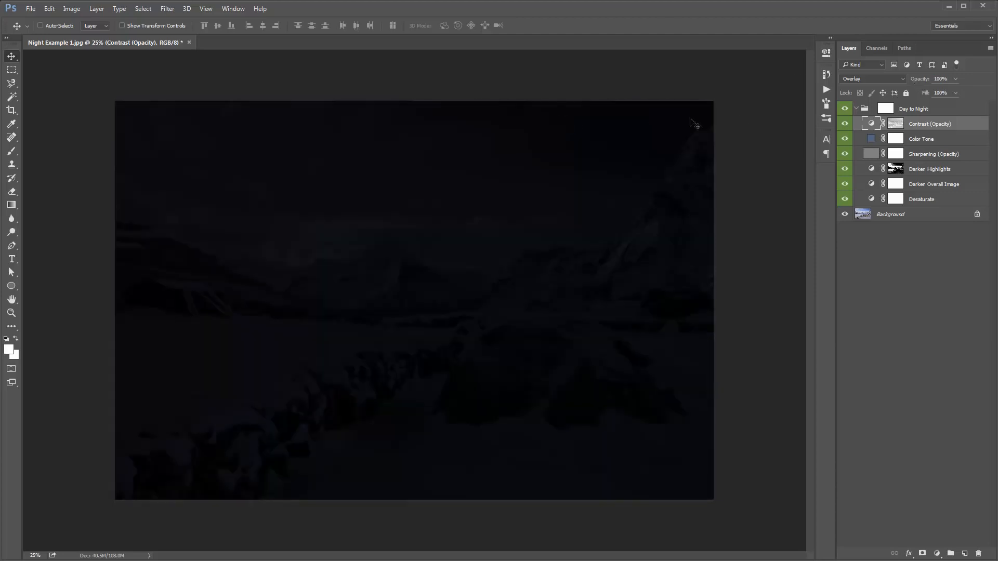
pyautogui.click(857, 110)
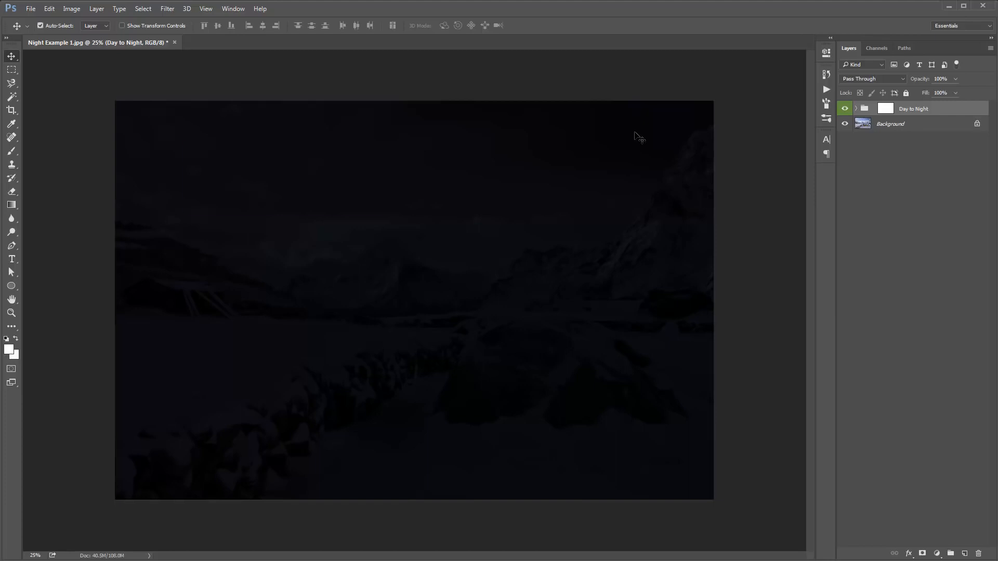
# Step: Close Night Example 1.jpg without saving and open Night Example 3.jpg from the Winter Actions folder
pyautogui.hotkey('ctrl', 'w')
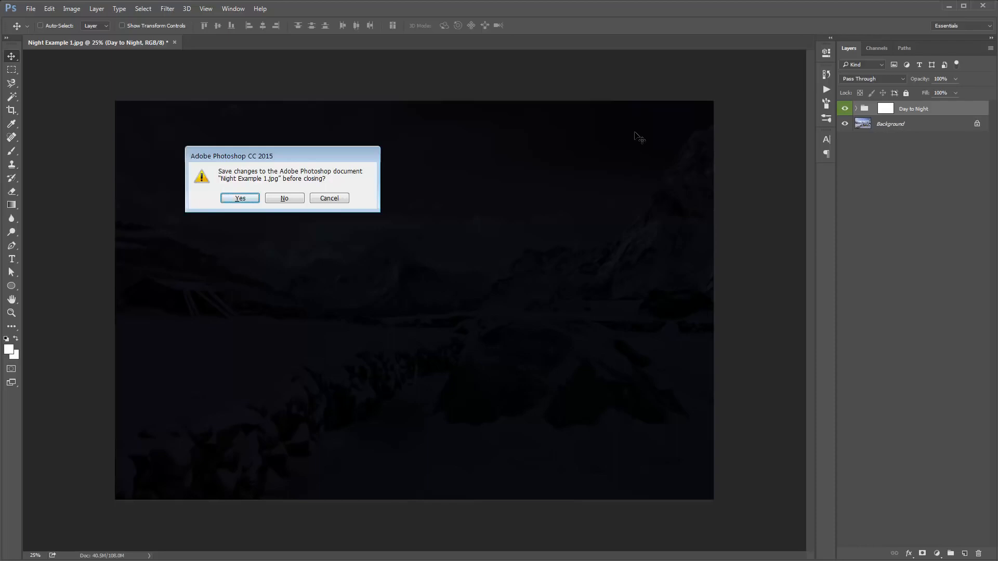
pyautogui.press('n')
pyautogui.hotkey('ctrl', 'o')
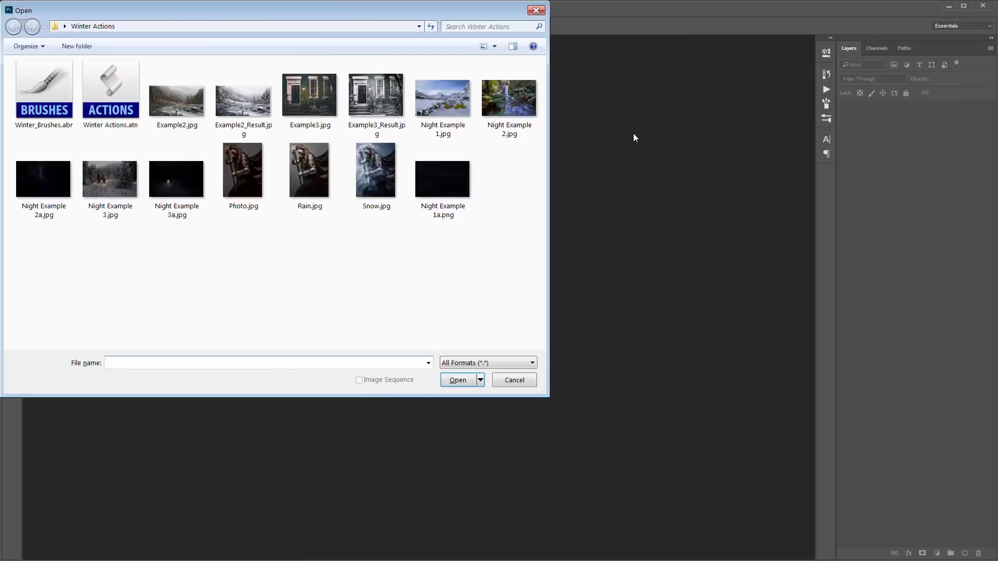
pyautogui.doubleClick(115, 187)
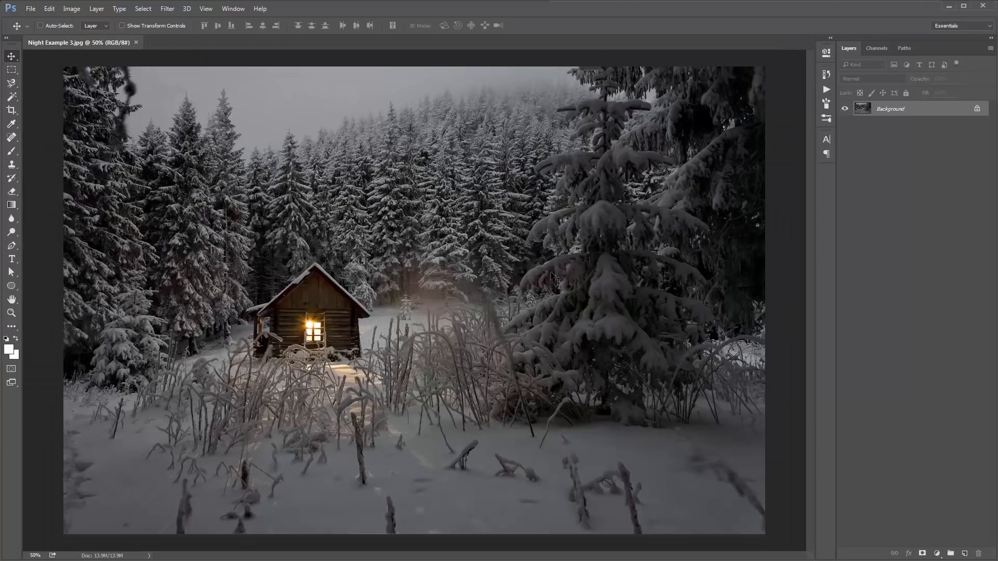
# Step: Open Night Example 3a.jpg, compare this finished night version with Night Example 3.jpg, and close it
pyautogui.hotkey('ctrl', 'o')
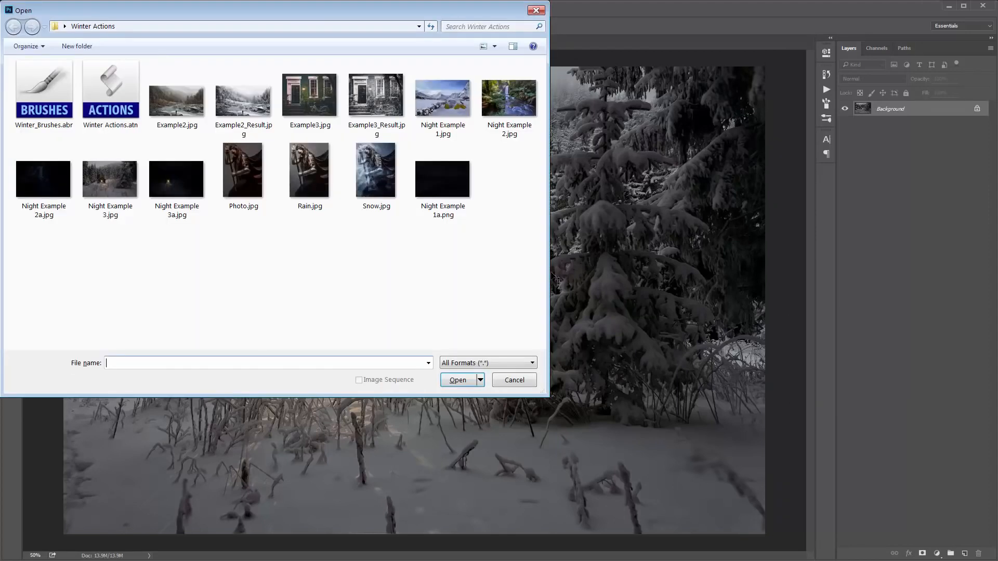
pyautogui.doubleClick(172, 185)
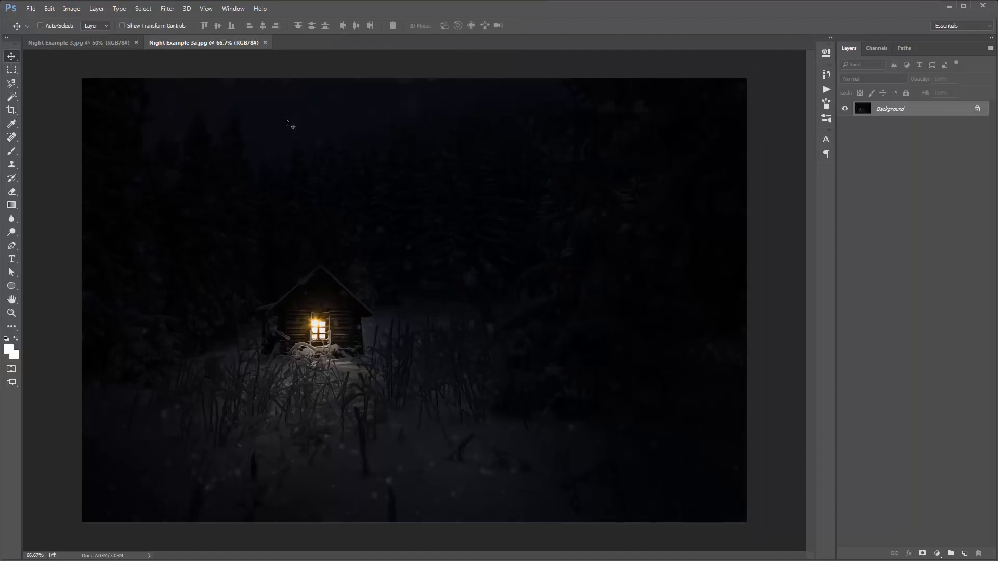
pyautogui.click(78, 42)
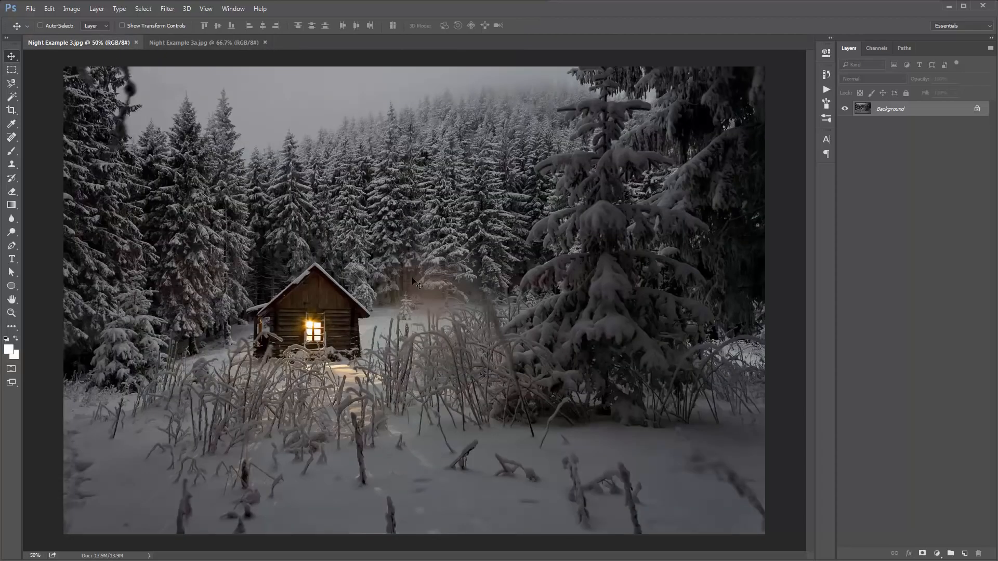
pyautogui.click(167, 46)
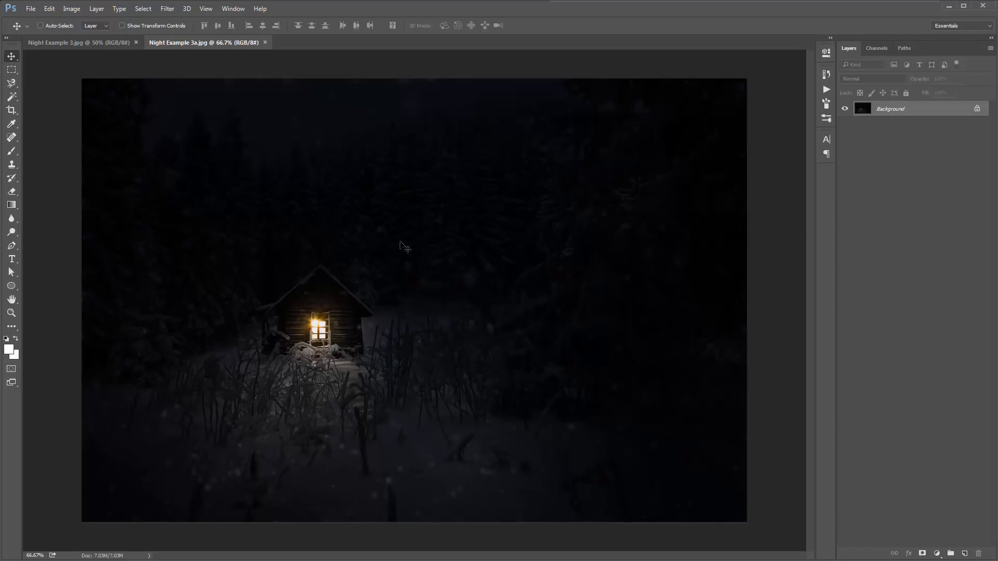
pyautogui.hotkey('ctrl', 'w')
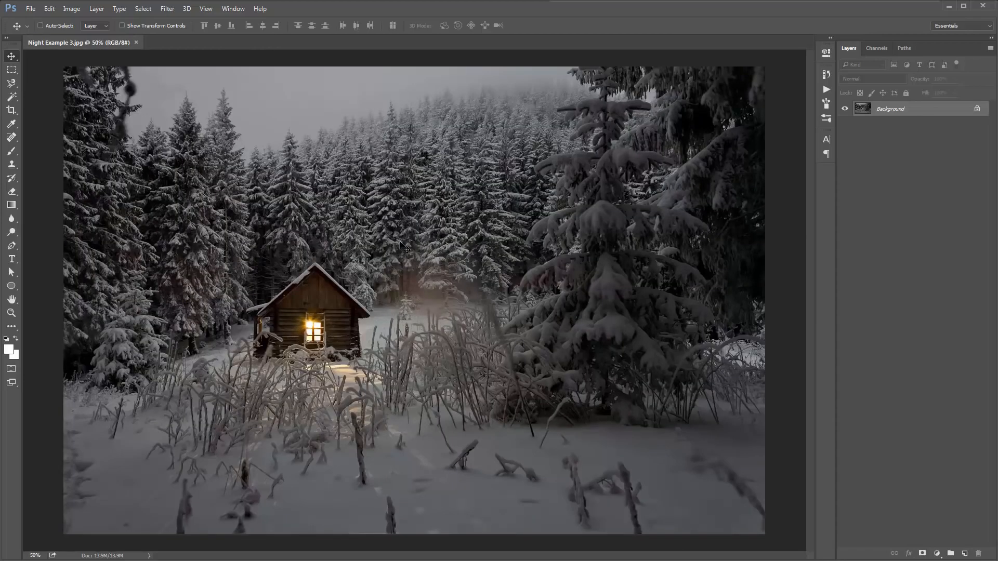
# Step: Run the Day to Night action from the Winter Actions set on the cabin photo and dismiss its tips message
pyautogui.click(827, 90)
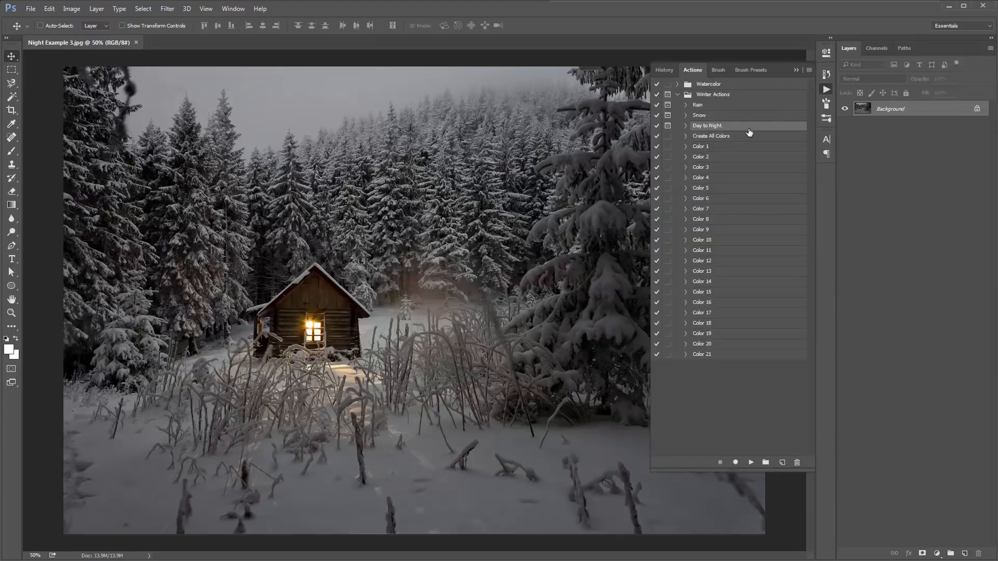
pyautogui.click(751, 463)
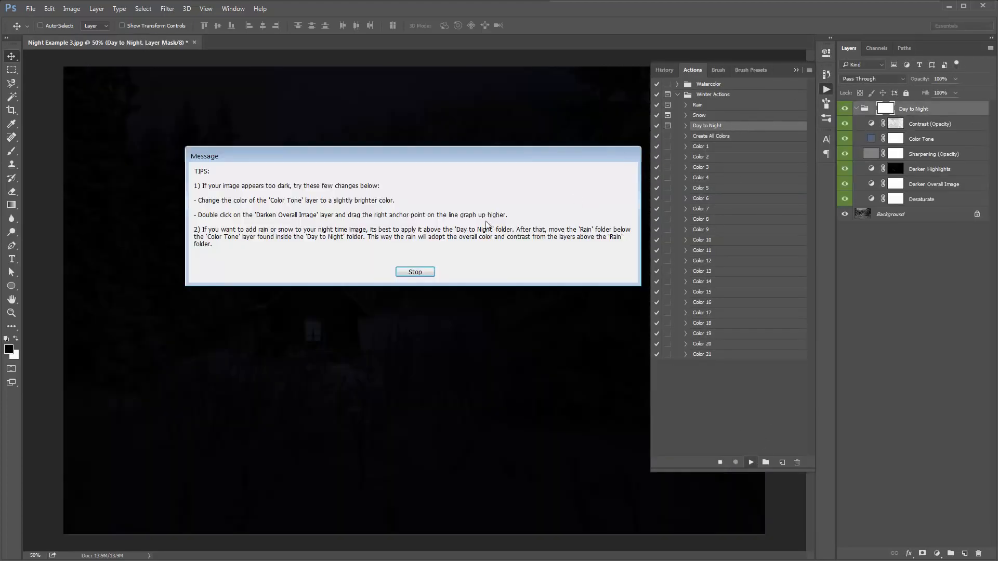
pyautogui.click(415, 272)
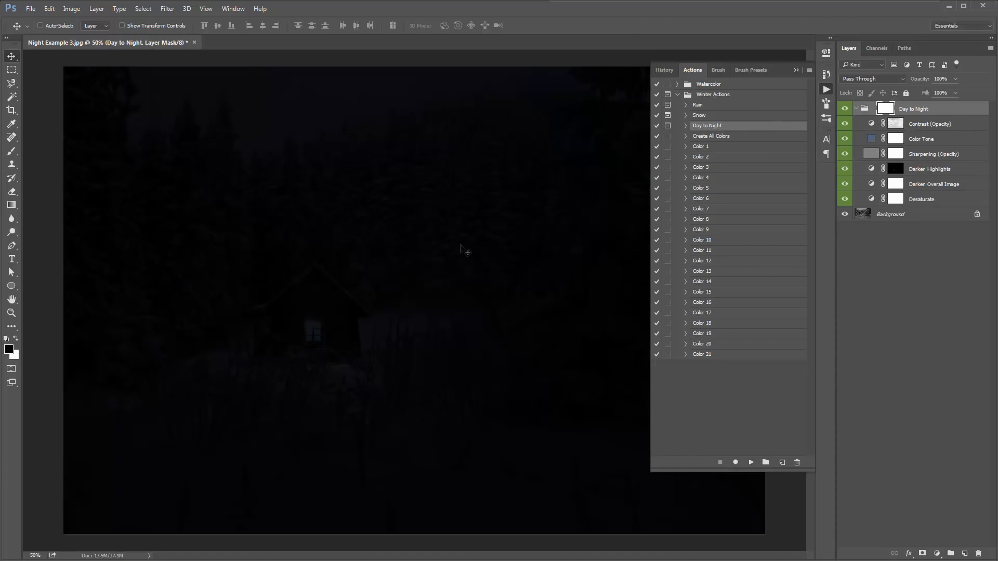
pyautogui.click(809, 70)
pyautogui.click(796, 70)
pyautogui.click(796, 70)
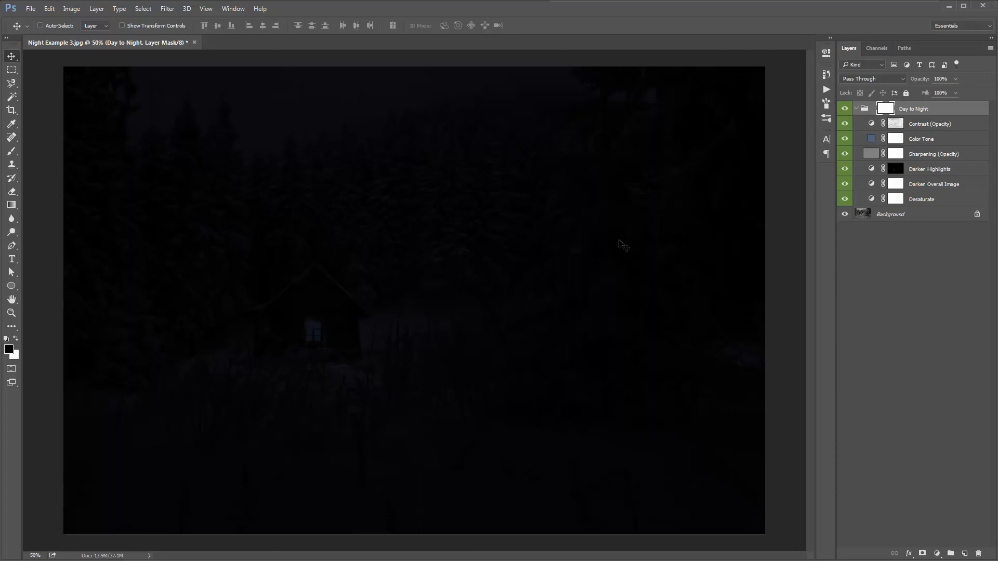
# Step: Collapse the Day to Night group and hide it to view the original cabin photo
pyautogui.click(856, 109)
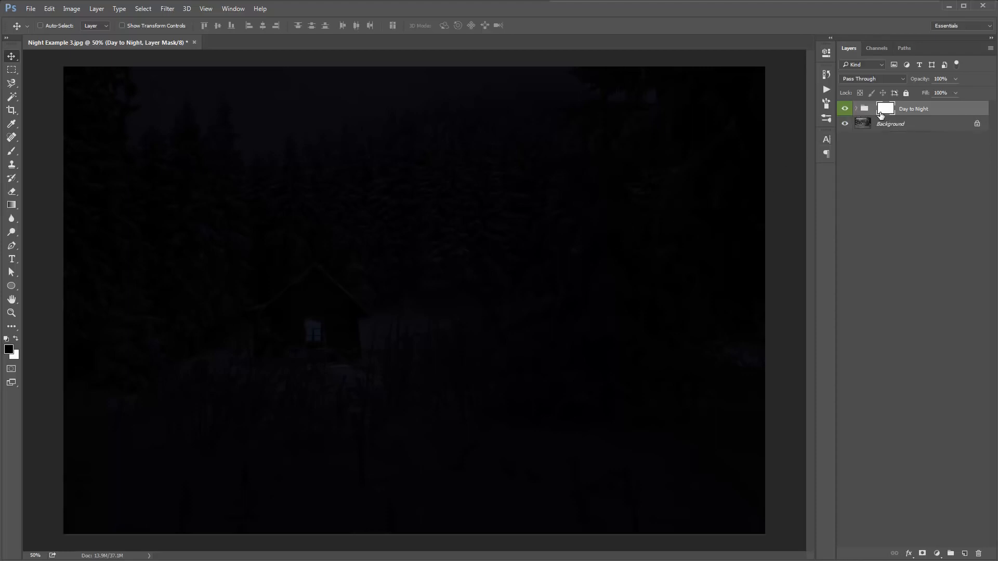
pyautogui.click(845, 109)
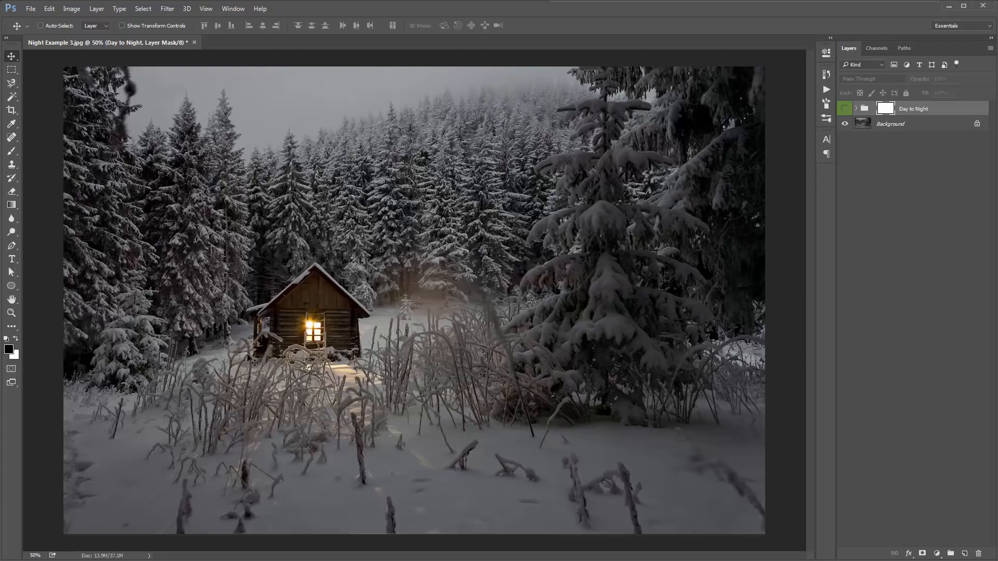
# Step: Show the Day to Night group, test a 300 px soft black brush on its mask across the trees, and undo the stroke
pyautogui.click(845, 108)
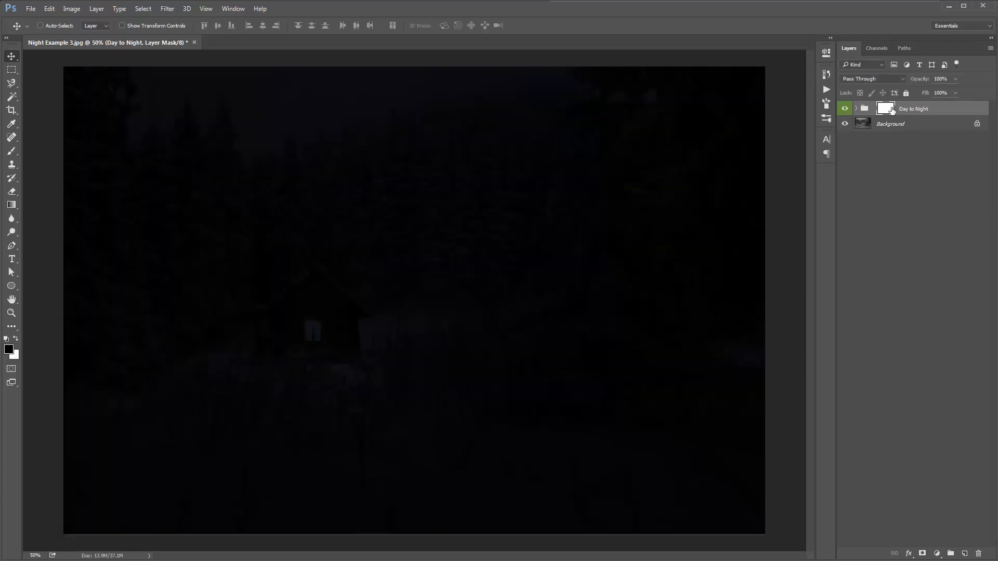
pyautogui.press('b')
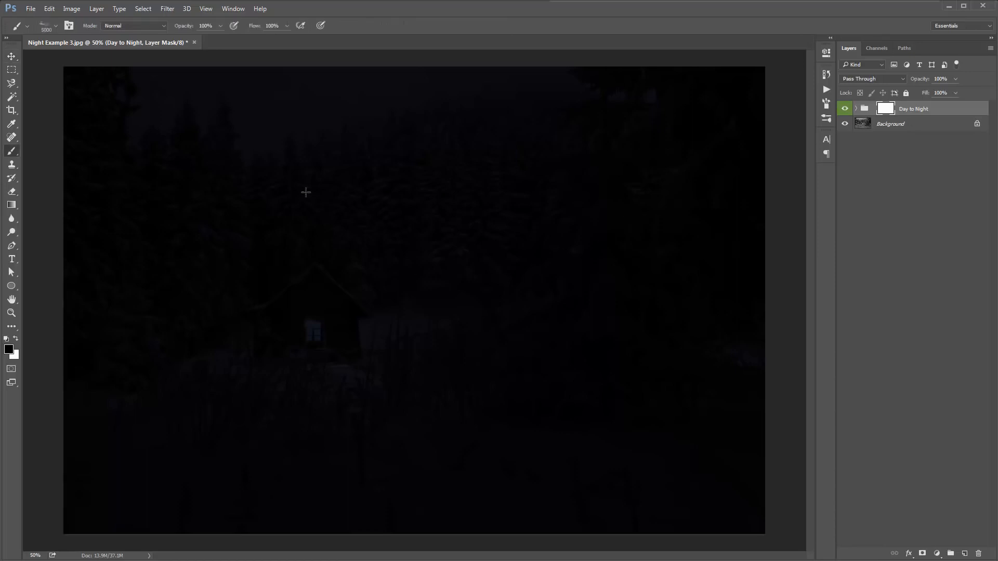
pyautogui.rightClick(306, 192)
pyautogui.doubleClick(334, 292)
pyautogui.moveTo(499, 225)
pyautogui.mouseDown()
pyautogui.moveTo(397, 181)
pyautogui.moveTo(618, 221)
pyautogui.moveTo(340, 151)
pyautogui.moveTo(583, 150)
pyautogui.moveTo(555, 198)
pyautogui.moveTo(667, 246)
pyautogui.moveTo(475, 311)
pyautogui.moveTo(556, 372)
pyautogui.moveTo(562, 395)
pyautogui.moveTo(543, 403)
pyautogui.mouseUp()
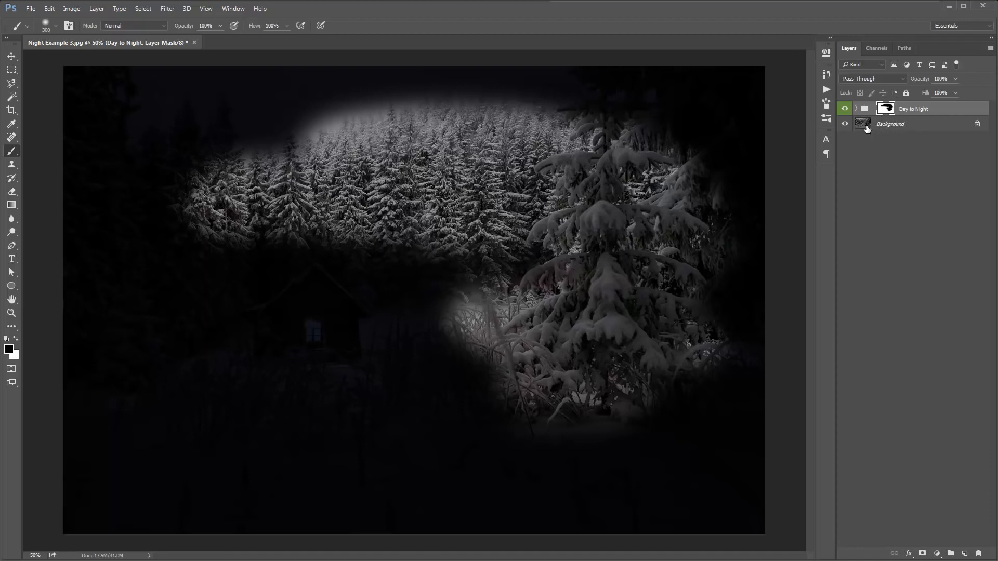
pyautogui.hotkey('ctrl', 'z')
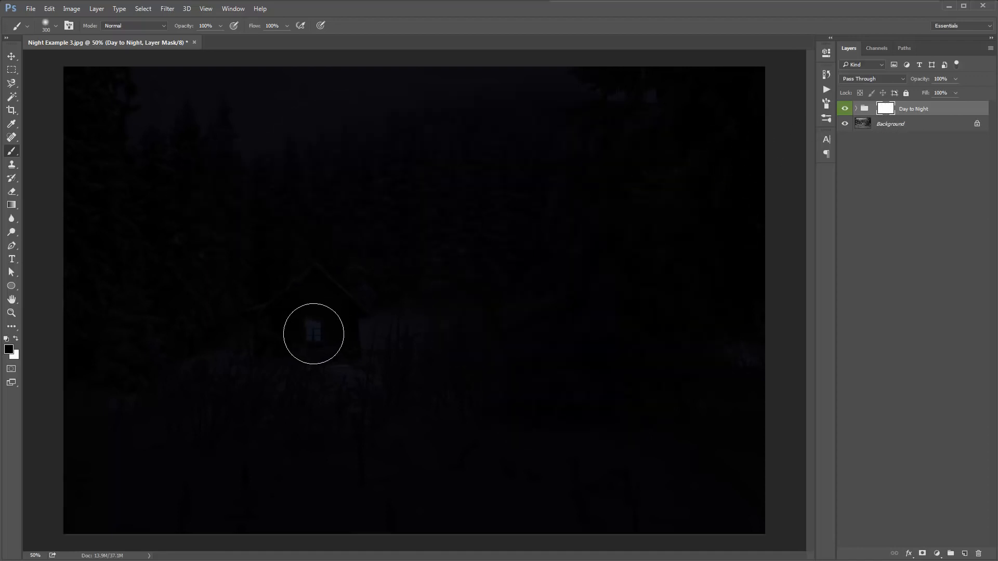
# Step: Try revealing the whole cabin on the Day to Night mask with a 500 px black brush dab
pyautogui.press(']')
pyautogui.press(']')
pyautogui.press(']')
pyautogui.press(']')
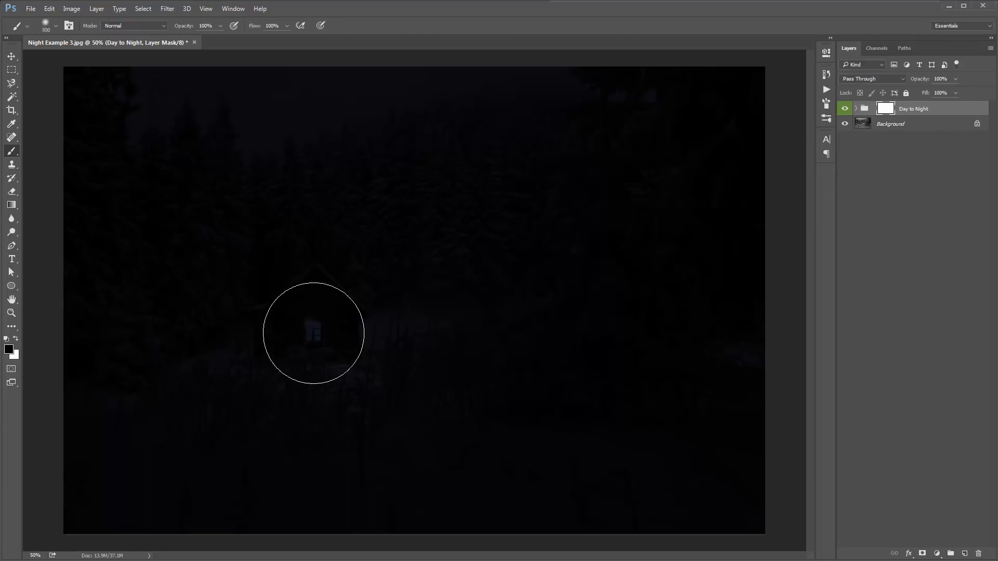
pyautogui.click(313, 333)
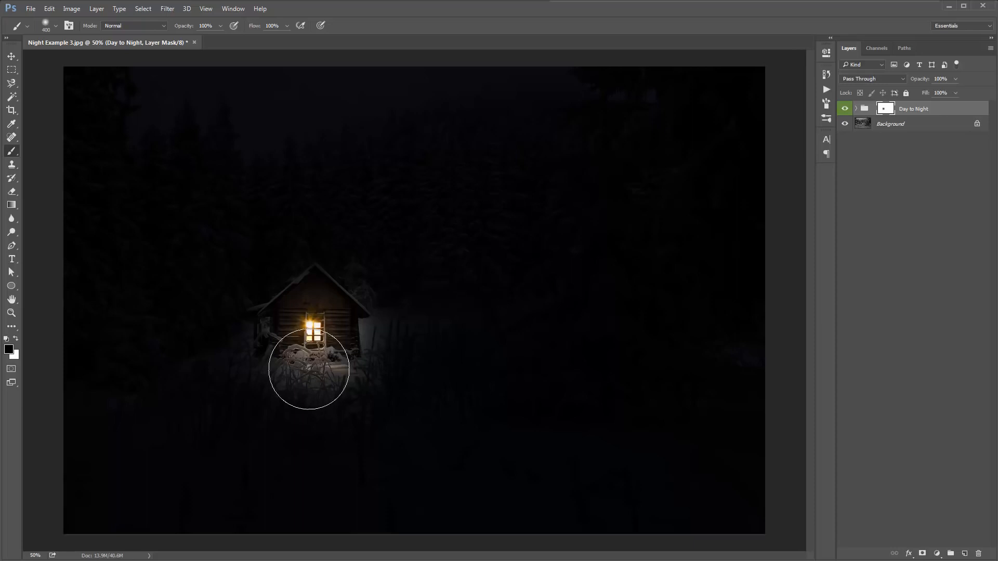
# Step: Try revealing the snowy foreground on the mask with a 700 px brush, and undo all the mask strokes
pyautogui.press(']')
pyautogui.press(']')
pyautogui.press(']')
pyautogui.press(']')
pyautogui.click(237, 417)
pyautogui.moveTo(237, 417)
pyautogui.mouseDown()
pyautogui.moveTo(319, 437)
pyautogui.moveTo(401, 440)
pyautogui.moveTo(483, 413)
pyautogui.mouseUp()
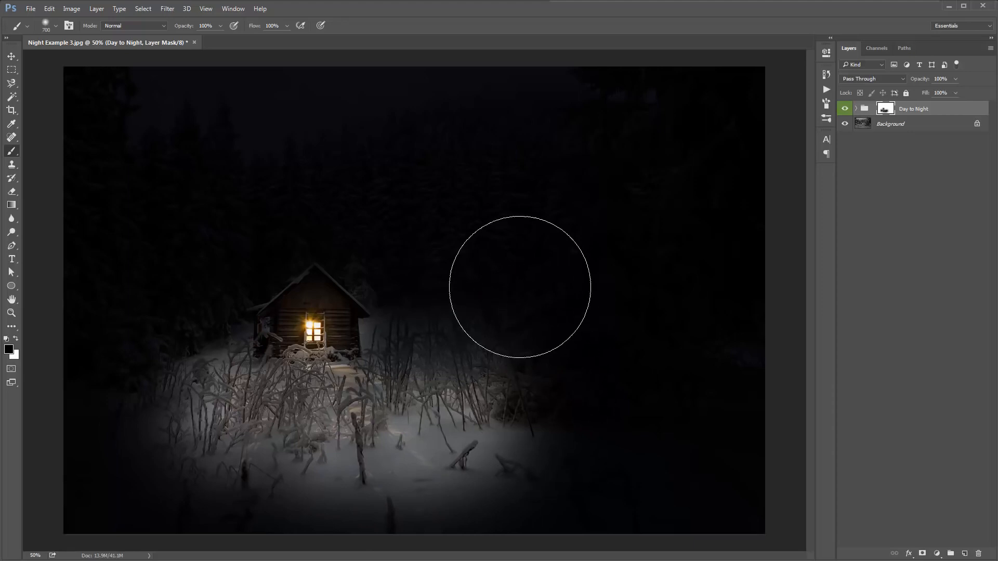
pyautogui.hotkey('ctrl', 'alt', 'z')
pyautogui.hotkey('ctrl', 'alt', 'z')
pyautogui.hotkey('ctrl', 'alt', 'z')
pyautogui.hotkey('ctrl', 'alt', 'z')
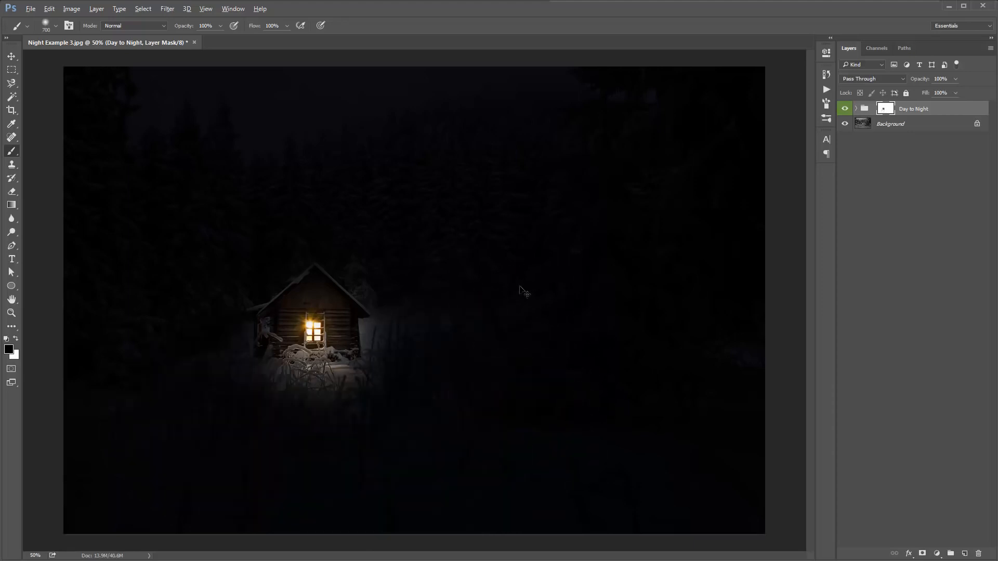
pyautogui.hotkey('ctrl', 'alt', 'z')
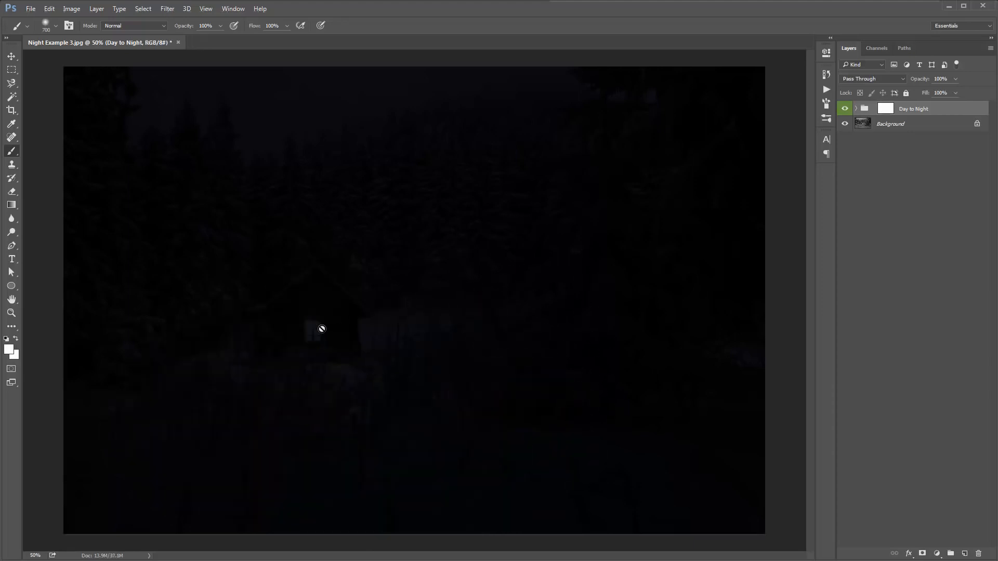
# Step: Reveal the glowing cabin window on the Day to Night mask with a 300 px soft black brush
pyautogui.click(885, 108)
pyautogui.press('x')
pyautogui.press('[')
pyautogui.press('[')
pyautogui.press('[')
pyautogui.press('[')
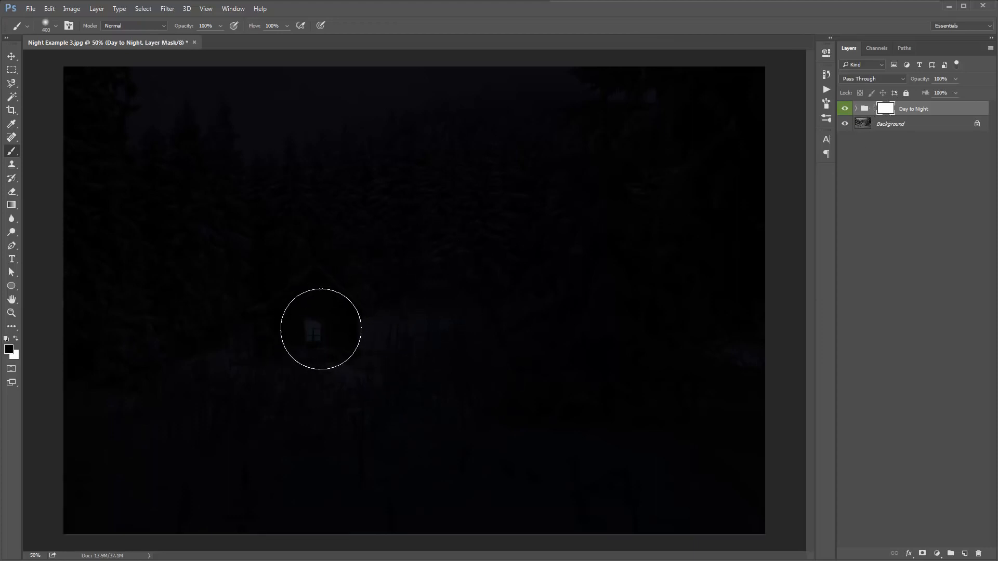
pyautogui.hotkey('shift', '[')
pyautogui.hotkey('shift', ']')
pyautogui.click(314, 331)
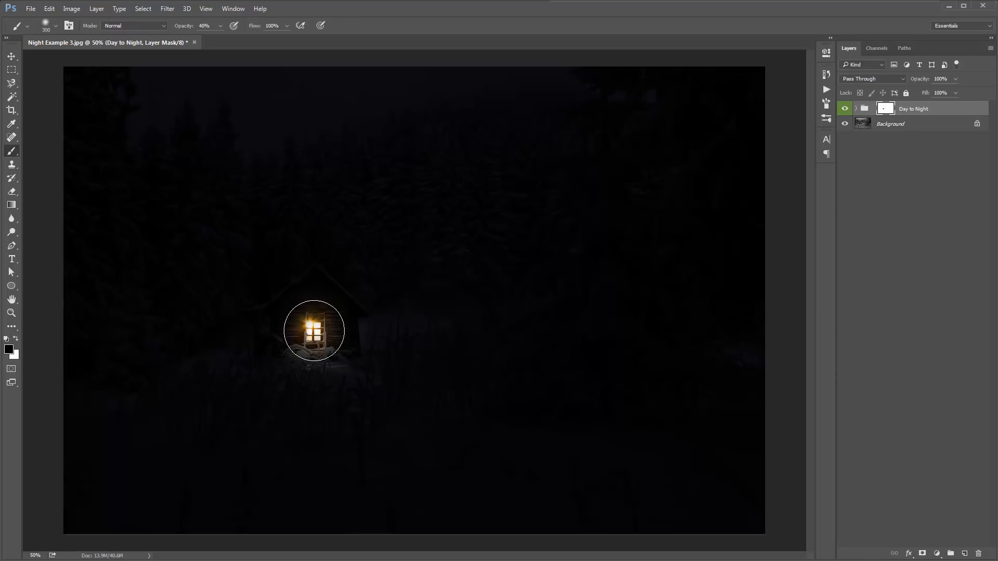
# Step: Reveal the snow just in front of the cabin on the mask, using a 500 px brush at 40% opacity
pyautogui.press(']')
pyautogui.press(']')
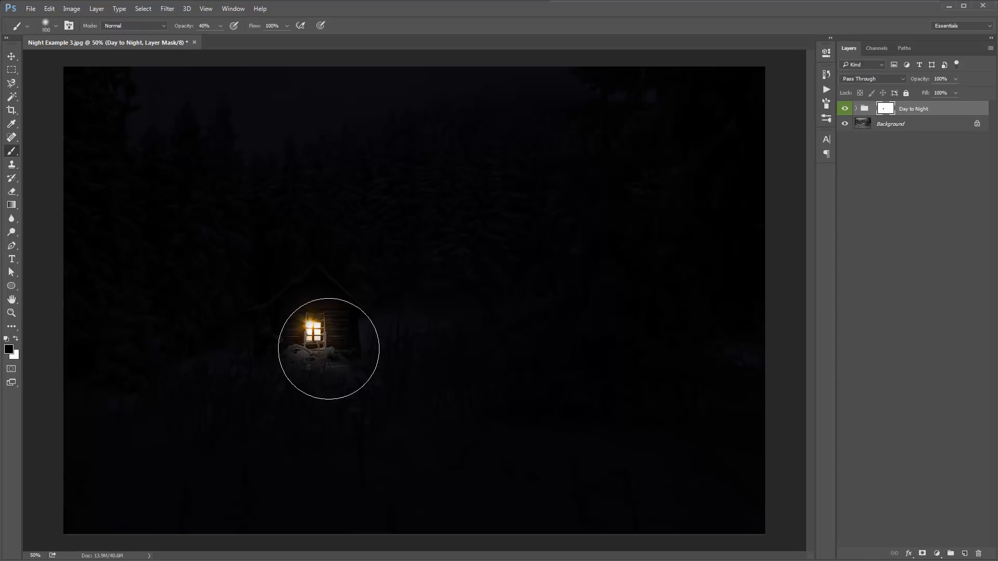
pyautogui.click(323, 379)
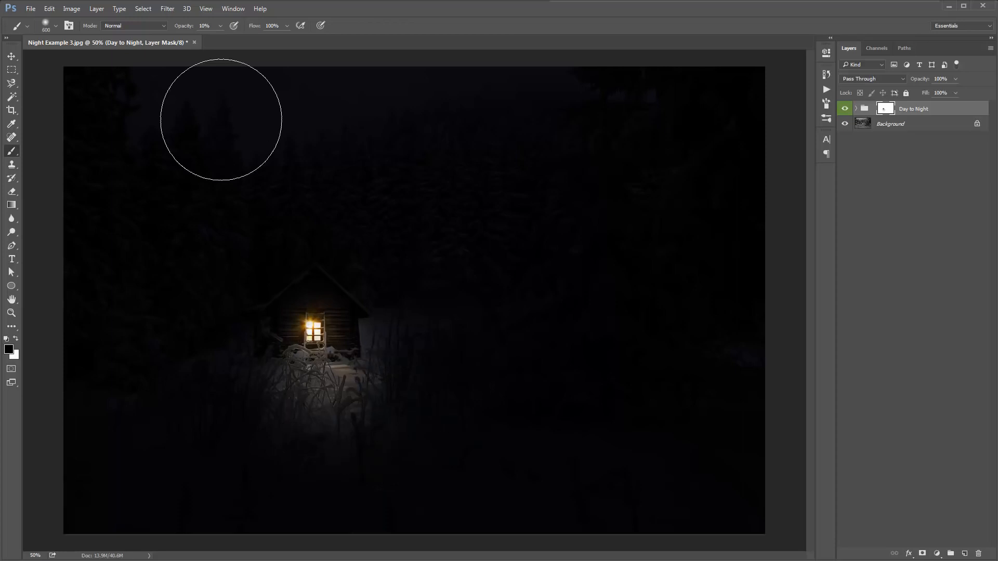
# Step: Softly lighten the wider snowy foreground on the mask with 600 to 700 px brush dabs at 10% opacity
pyautogui.press(']')
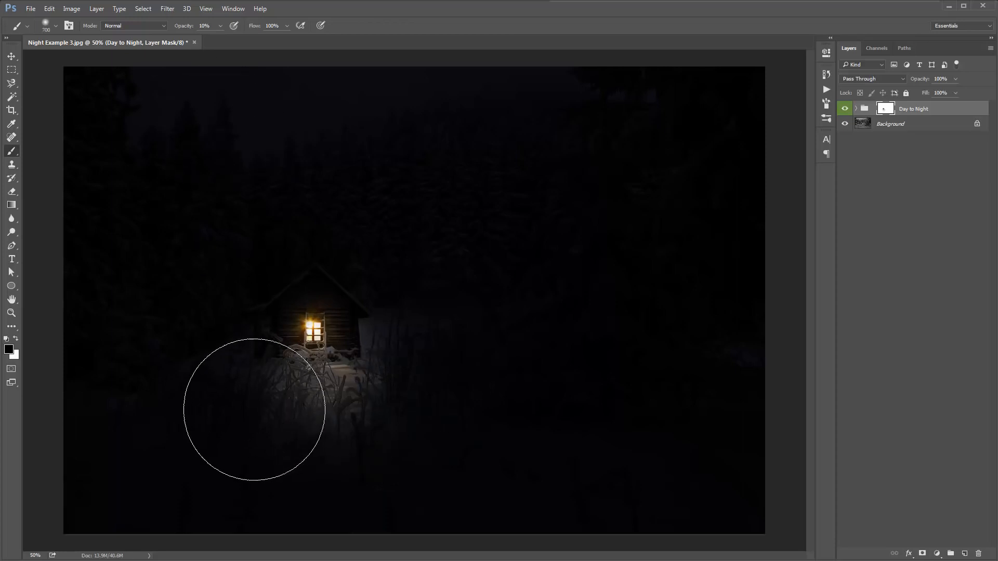
pyautogui.press('[')
pyautogui.click(178, 423)
pyautogui.click(373, 431)
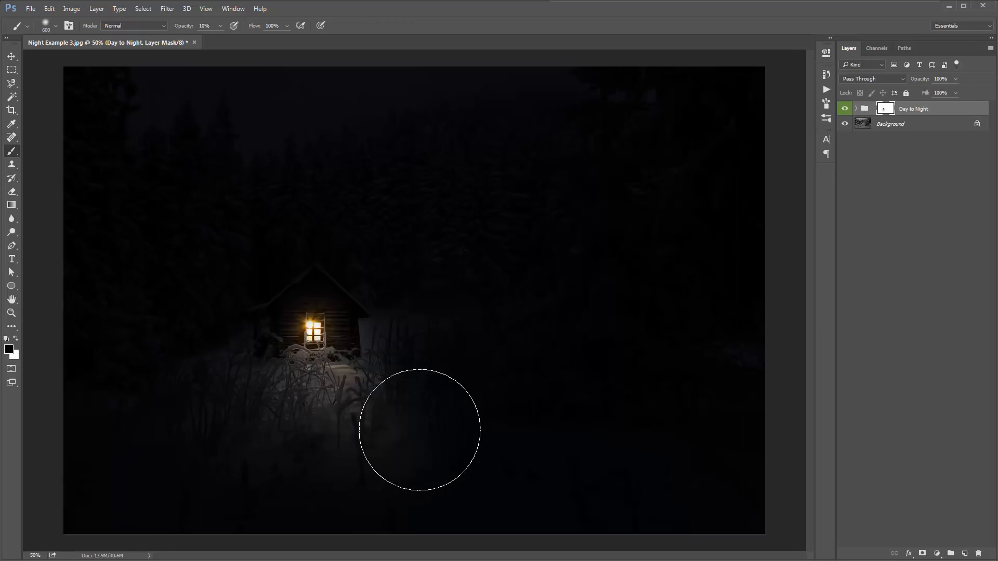
pyautogui.click(444, 443)
pyautogui.press(']')
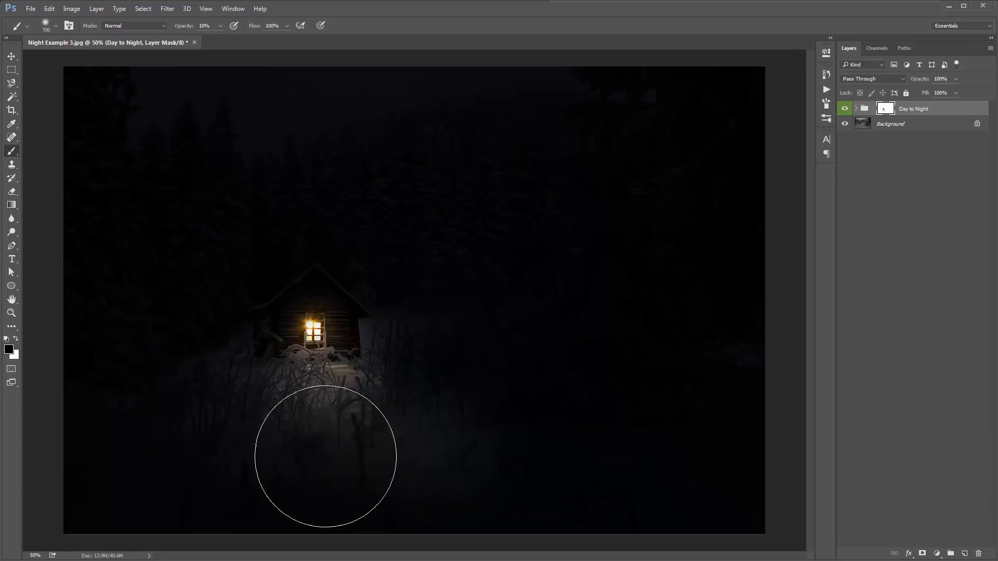
pyautogui.click(195, 447)
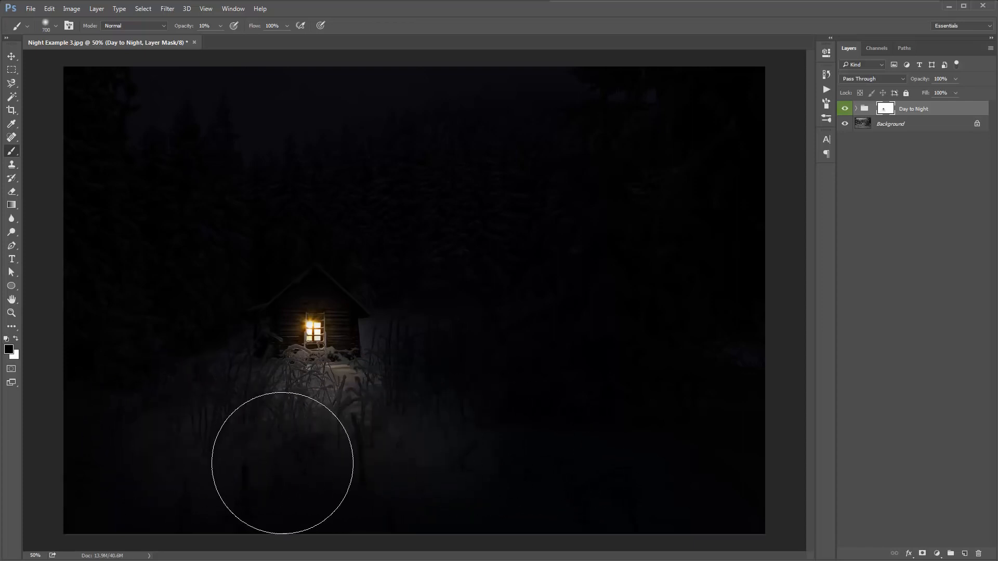
pyautogui.click(288, 460)
# Step: Lighten the bushes beside the cabin with a 300 px brush and the snow farther right with a larger one, at 10% opacity
pyautogui.press('[')
pyautogui.press('[')
pyautogui.press('[')
pyautogui.press('[')
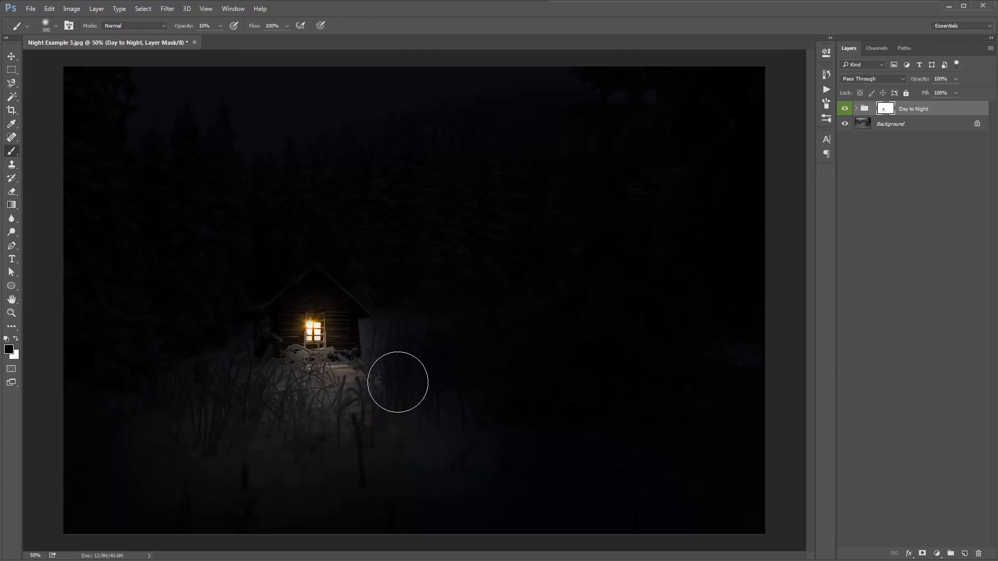
pyautogui.click(398, 383)
pyautogui.press(']')
pyautogui.press(']')
pyautogui.press(']')
pyautogui.press(']')
pyautogui.click(492, 447)
# Step: Faintly reveal the large fir right of the cabin and the small fir left of it, using a 400 px brush at 10% opacity
pyautogui.press('[')
pyautogui.press('[')
pyautogui.press('[')
pyautogui.press('[')
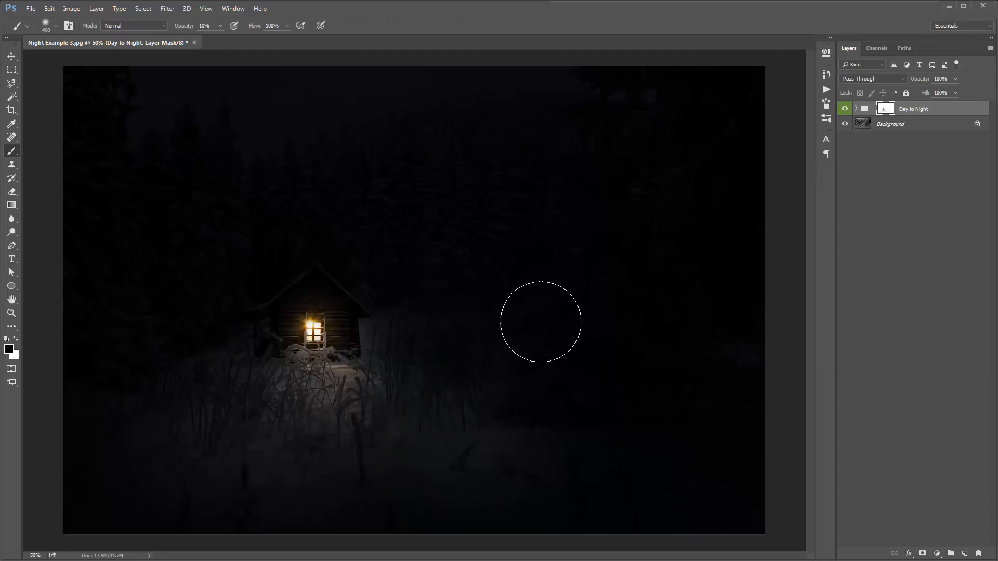
pyautogui.moveTo(562, 280)
pyautogui.mouseDown()
pyautogui.moveTo(557, 247)
pyautogui.moveTo(564, 322)
pyautogui.mouseUp()
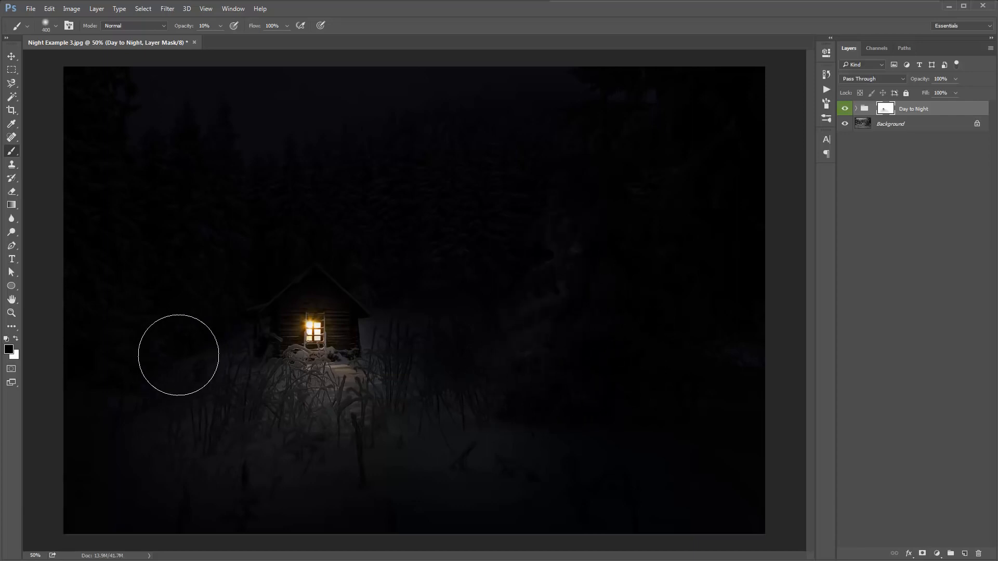
pyautogui.click(147, 323)
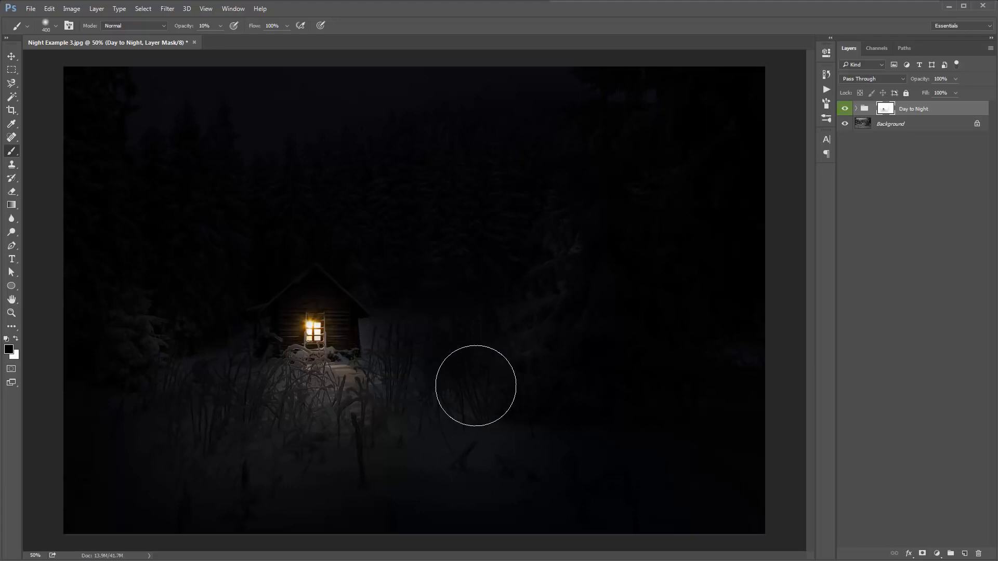
pyautogui.press('[')
pyautogui.press(']')
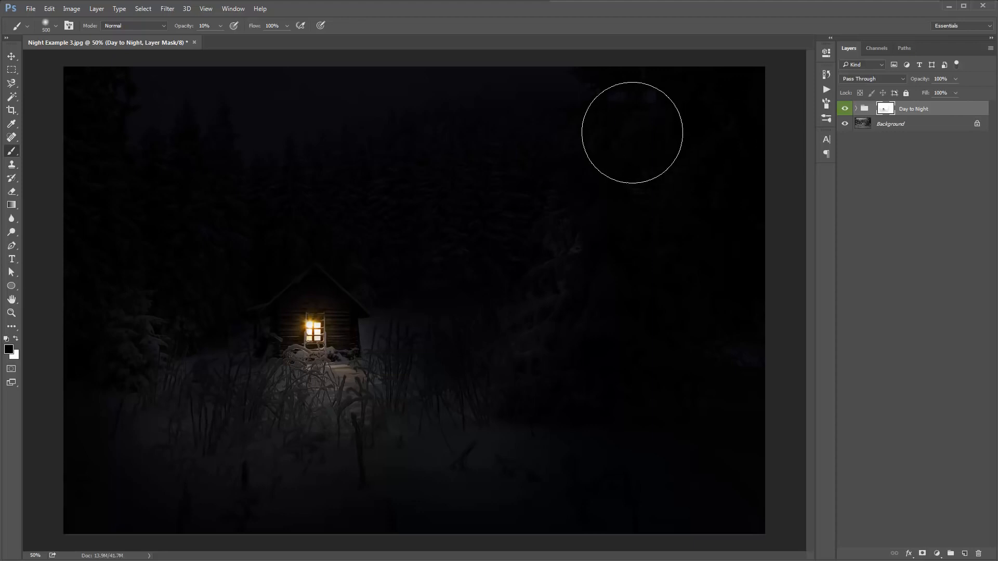
pyautogui.press('v')
pyautogui.press('b')
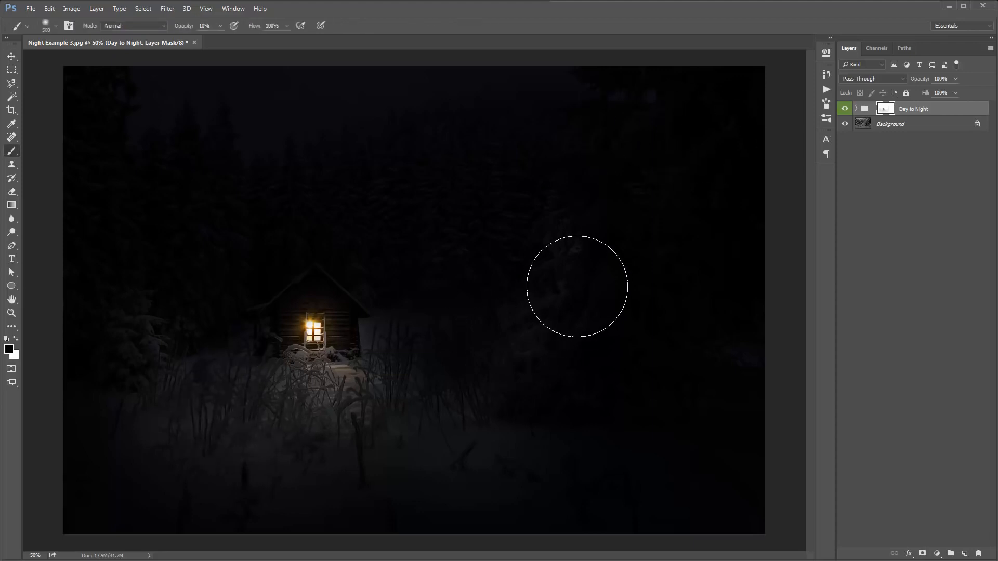
pyautogui.press('v')
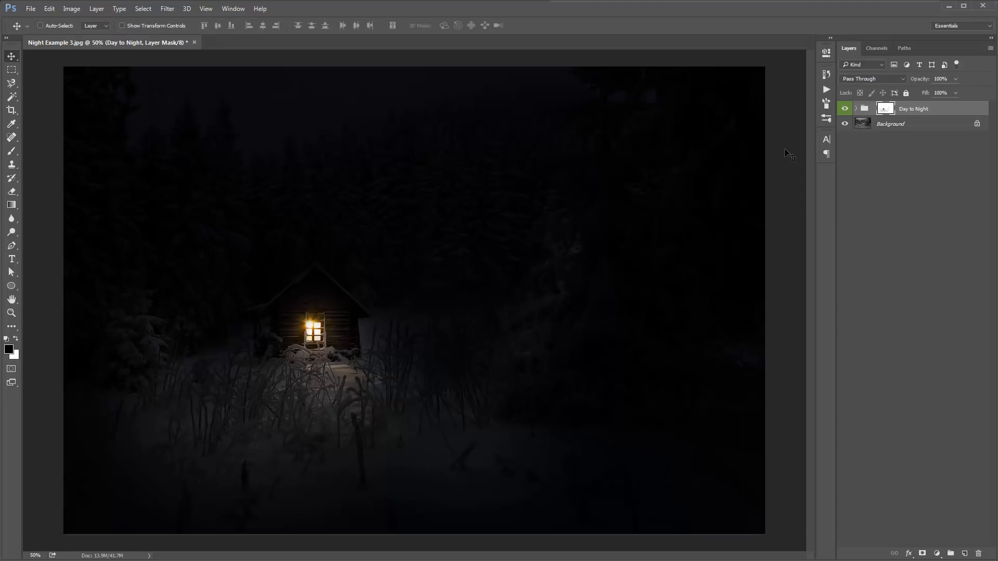
# Step: Run the Snow action from the Winter Actions set, dismiss its tips message, and collapse the Snow group
pyautogui.click(827, 90)
pyautogui.click(766, 116)
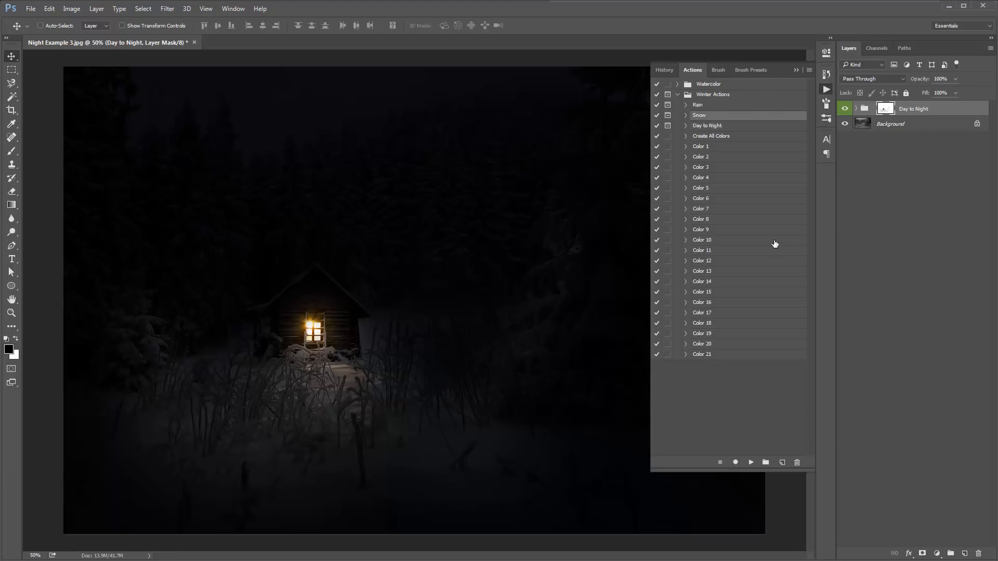
pyautogui.click(752, 462)
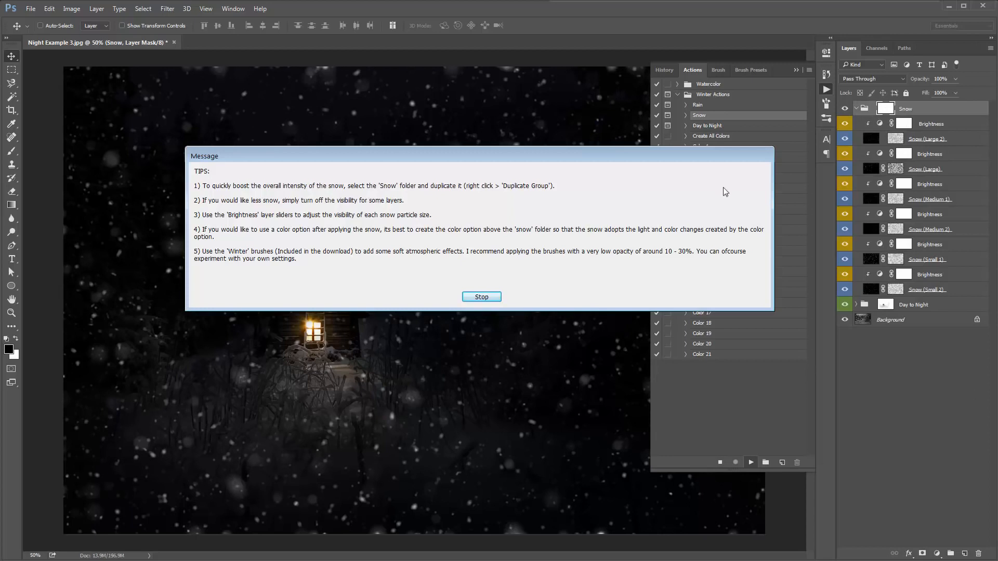
pyautogui.moveTo(494, 163); pyautogui.dragTo(370, 138)
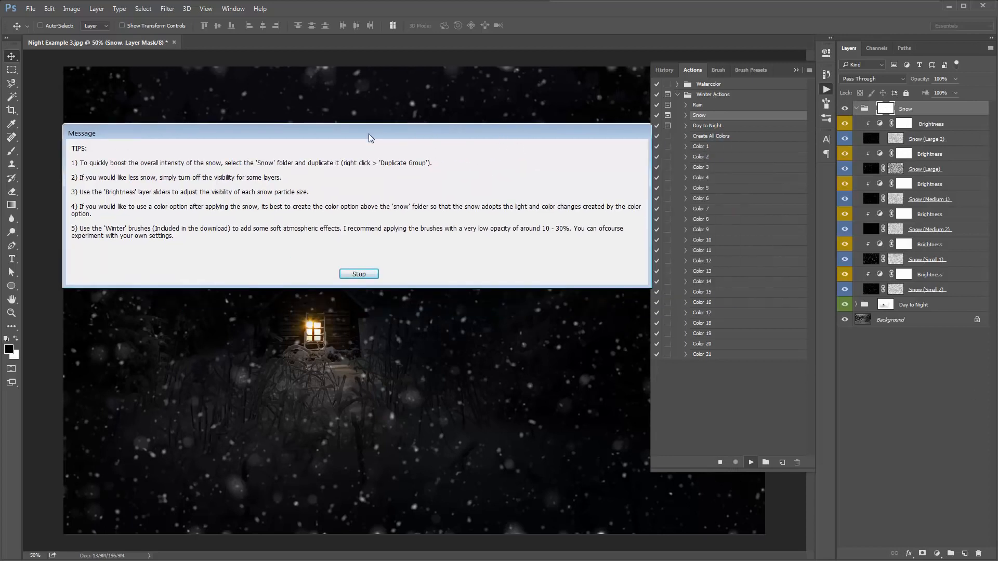
pyautogui.click(357, 272)
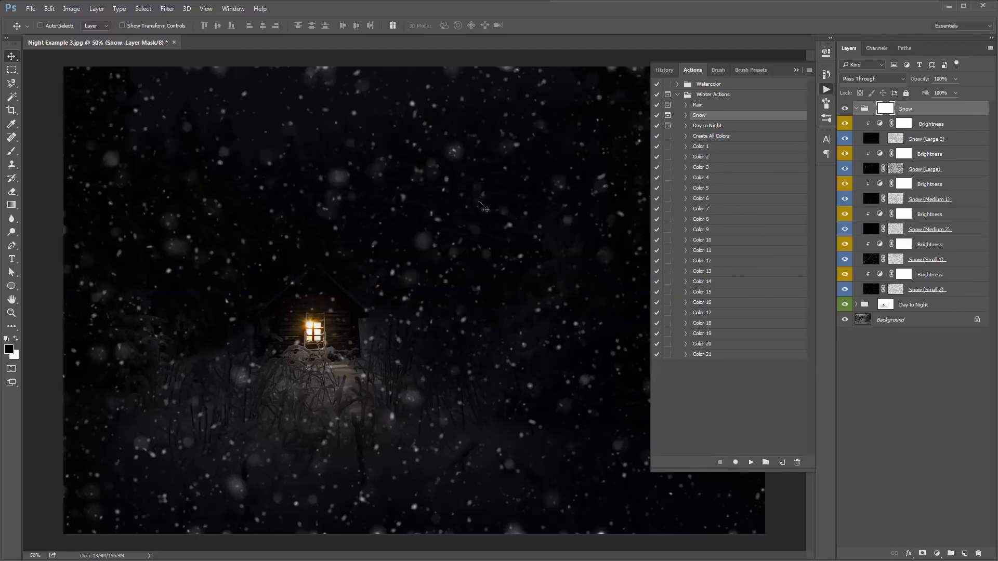
pyautogui.click(795, 70)
pyautogui.click(856, 109)
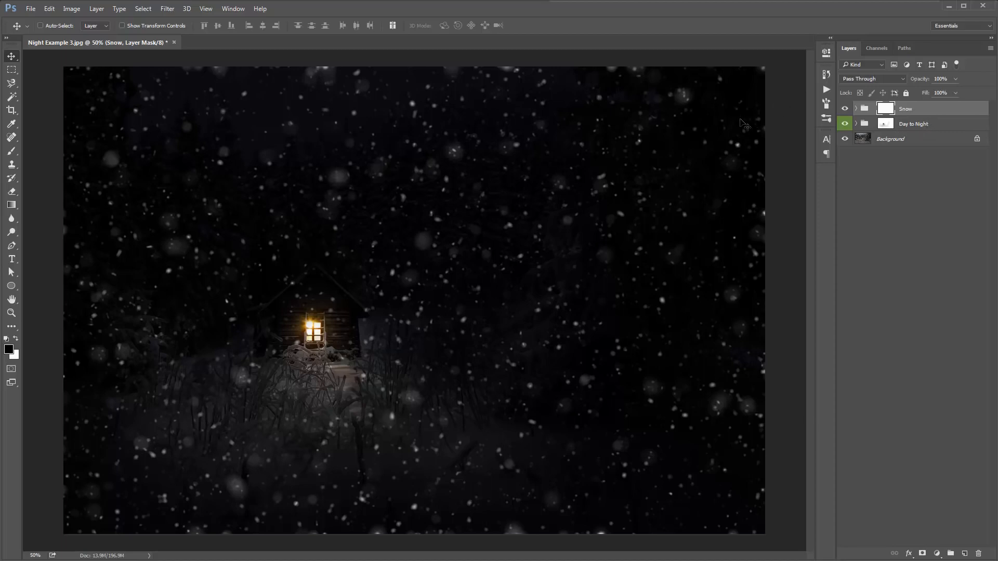
# Step: Move the Snow group into the Day to Night group, between the Color Tone and Sharpening (Opacity) layers
pyautogui.click(856, 124)
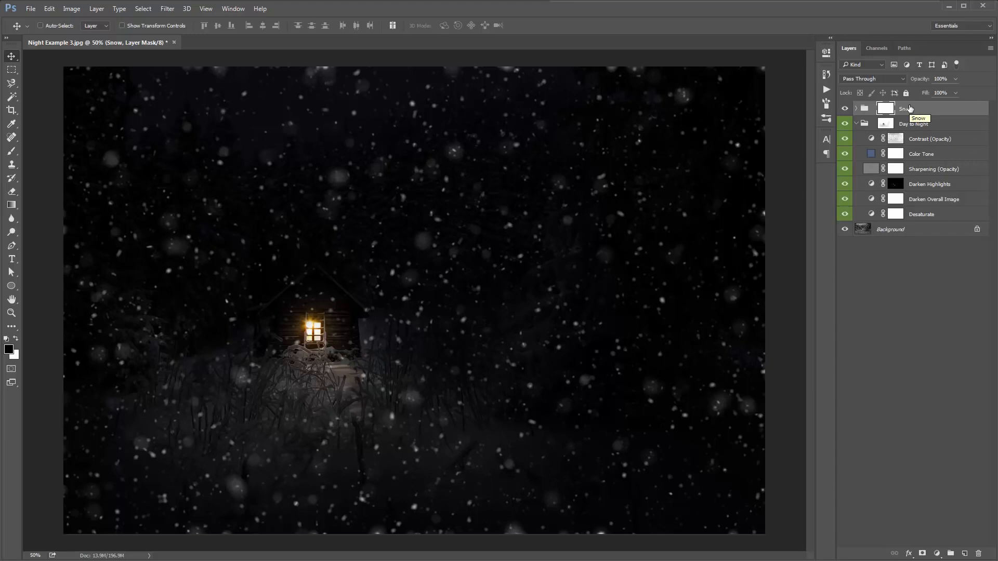
pyautogui.moveTo(907, 109); pyautogui.dragTo(937, 162)
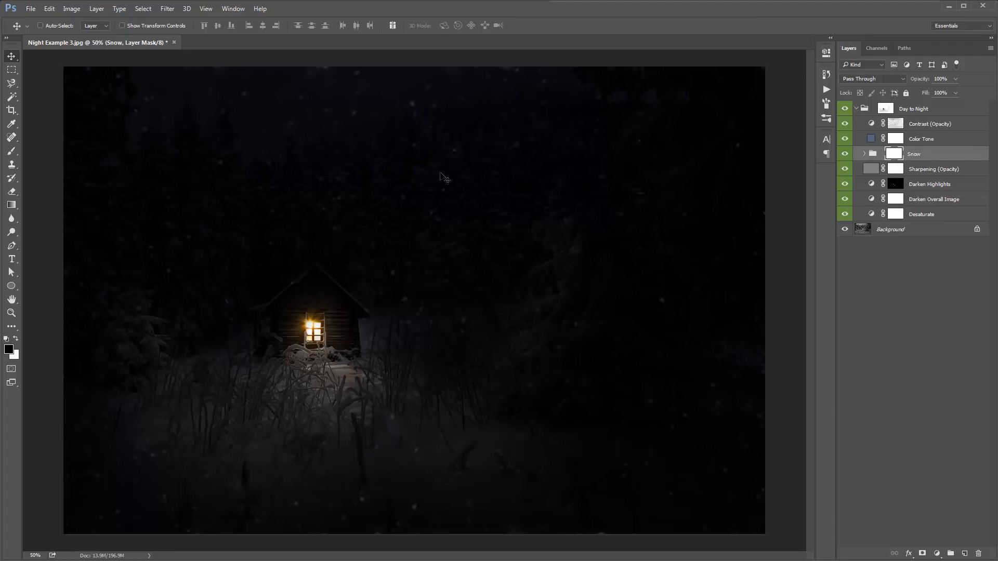
pyautogui.click(947, 157)
pyautogui.moveTo(921, 82); pyautogui.dragTo(907, 82)
pyautogui.moveTo(133, 122); pyautogui.dragTo(143, 124)
# Step: Change the Color Tone layer's fill to a greyer, less saturated blue
pyautogui.doubleClick(871, 139)
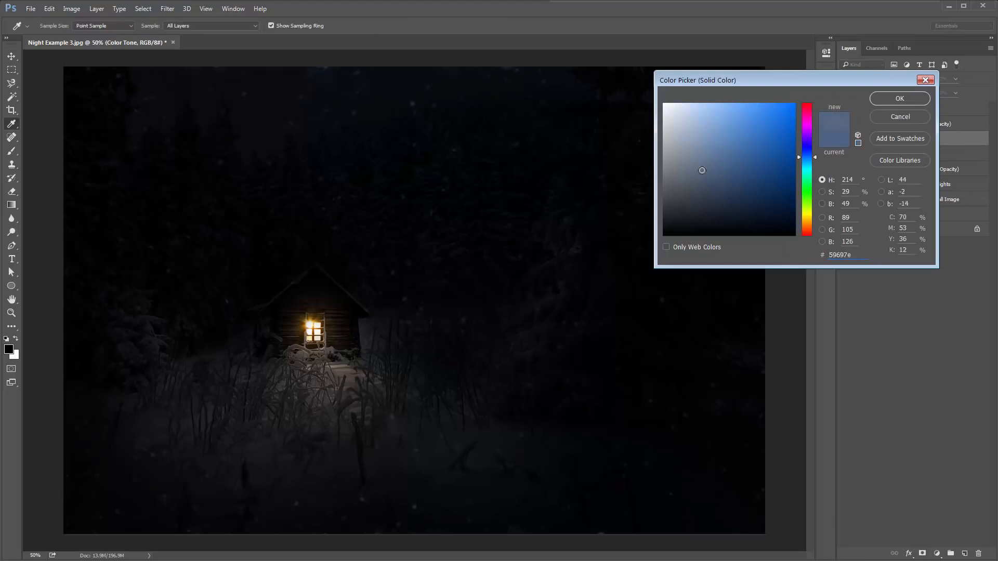
pyautogui.moveTo(701, 170); pyautogui.dragTo(703, 169)
pyautogui.click(903, 103)
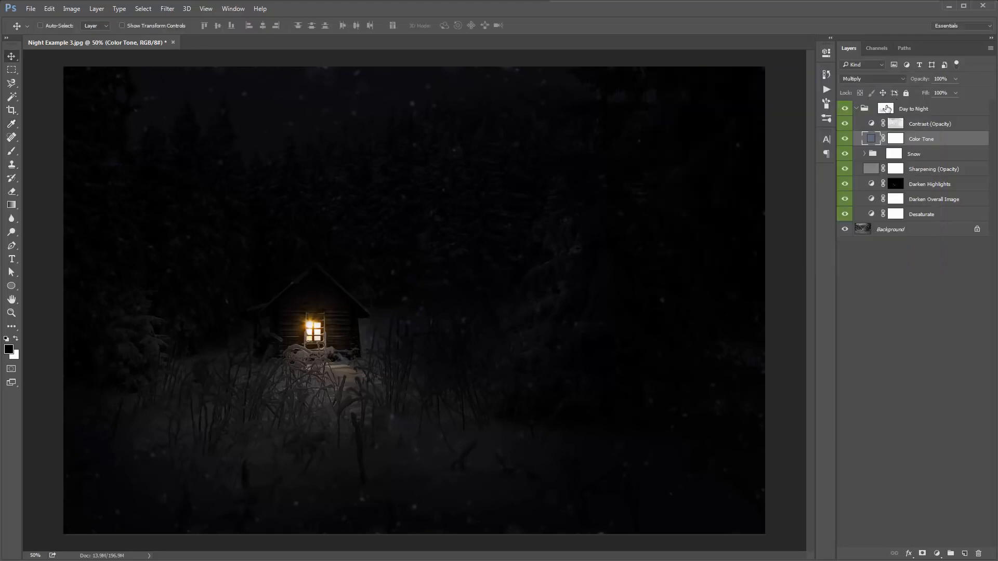
# Step: Collapse the Day to Night group, stamp all visible layers into a new layer above it, and open that layer in the Camera Raw Filter
pyautogui.click(856, 108)
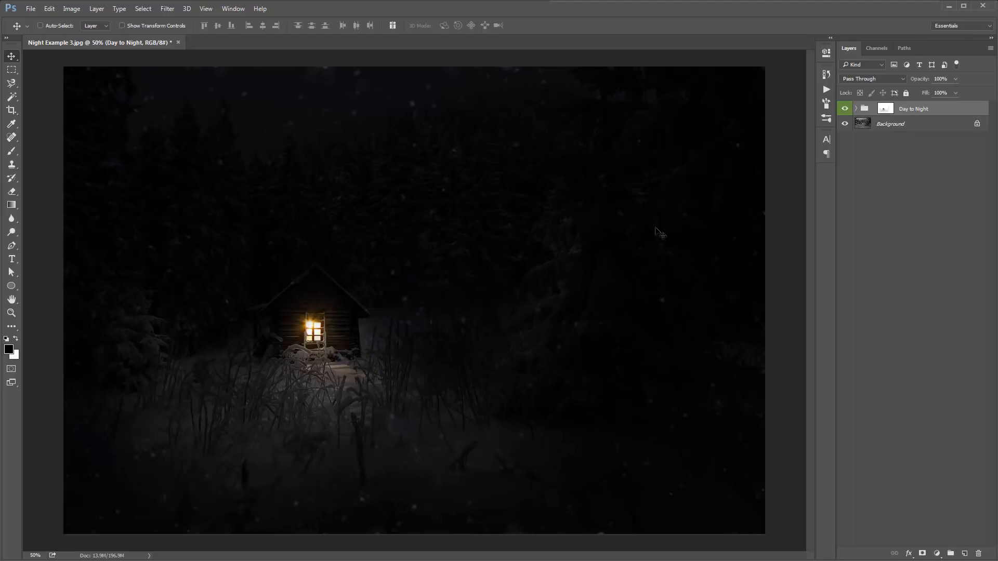
pyautogui.click(167, 9)
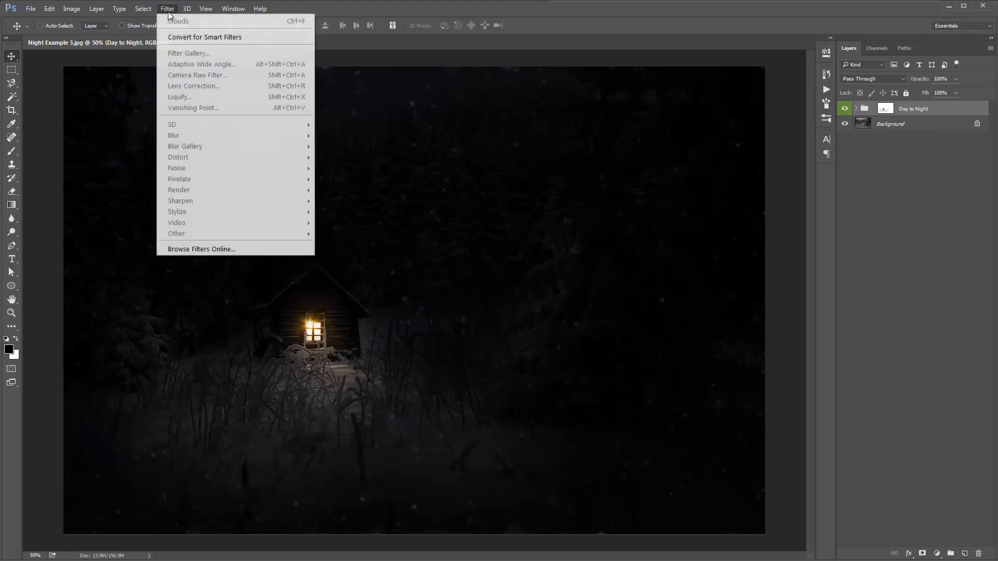
pyautogui.click(309, 56)
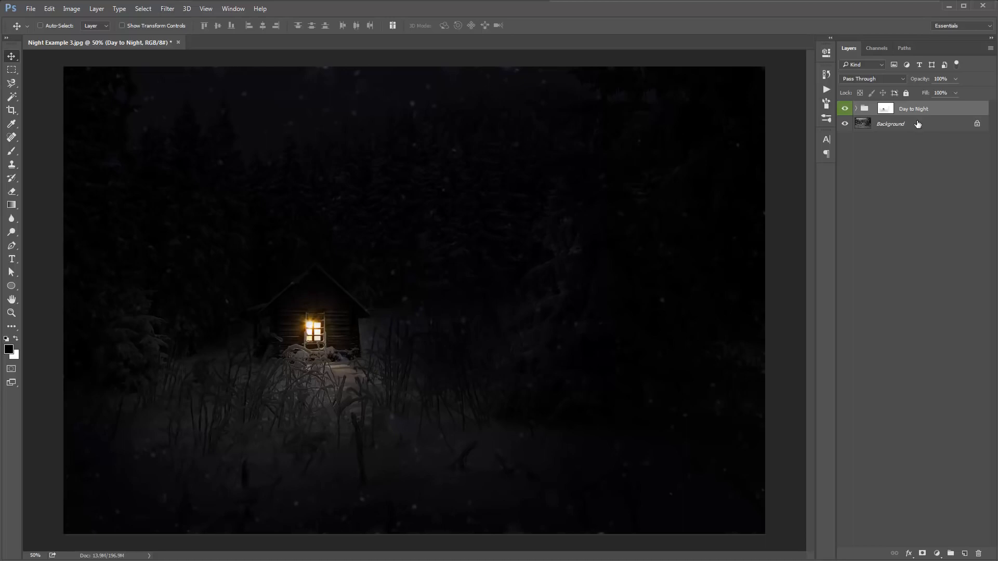
pyautogui.click(885, 108)
pyautogui.press('ctrl')
pyautogui.hotkey('ctrl', 'shift', 'alt', 'e')
pyautogui.click(168, 9)
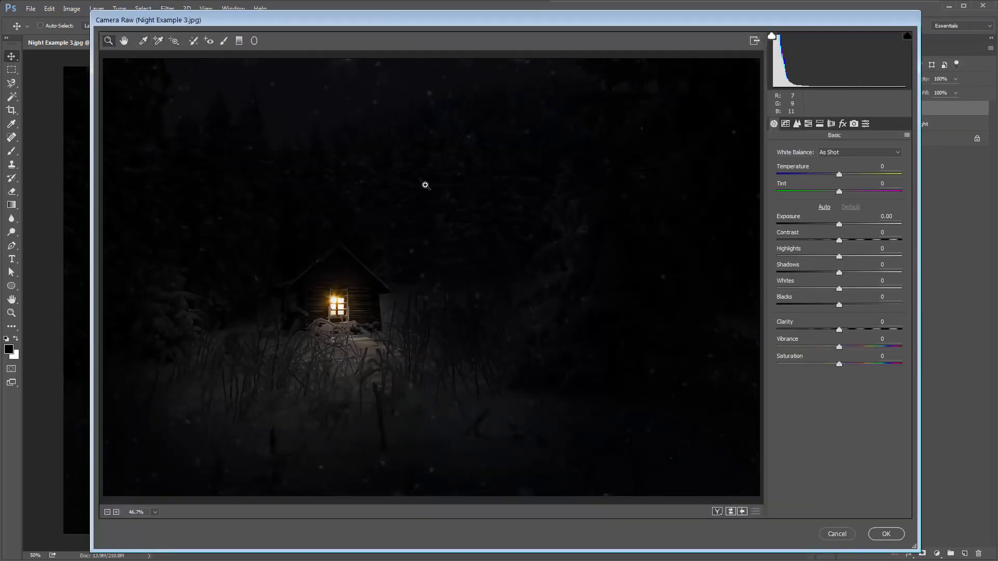
# Step: Draw a radial filter at the cabin window and reshape it into a wide ellipse over the snow and grass in front of the cabin
pyautogui.hotkey('ctrl', '-')
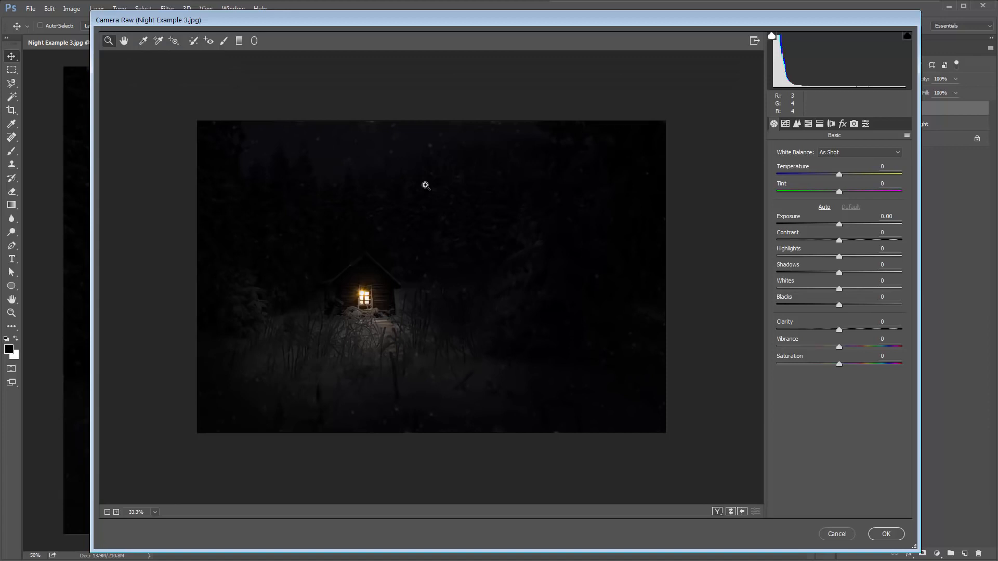
pyautogui.click(255, 41)
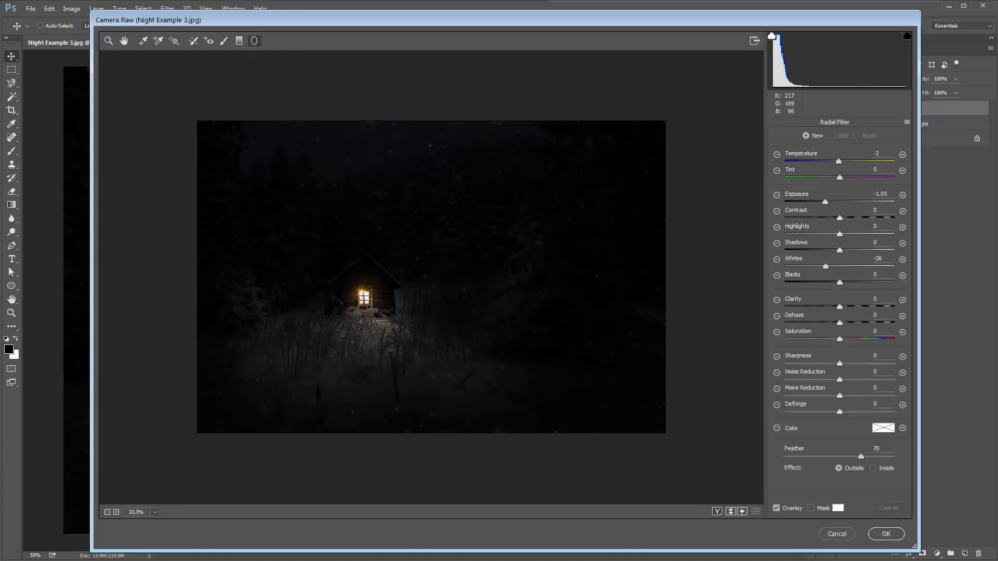
pyautogui.moveTo(364, 297); pyautogui.dragTo(443, 363)
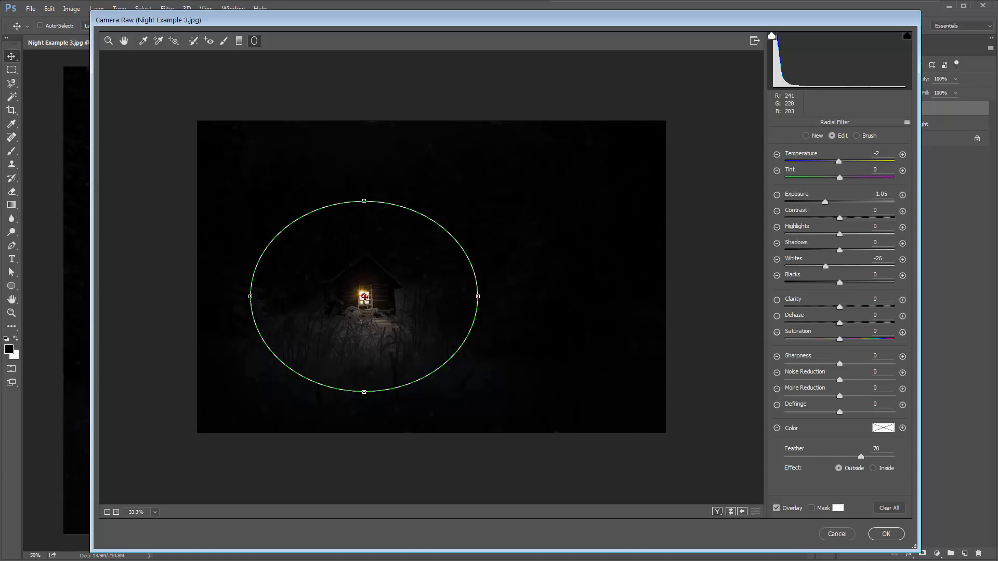
pyautogui.moveTo(364, 297); pyautogui.dragTo(367, 349)
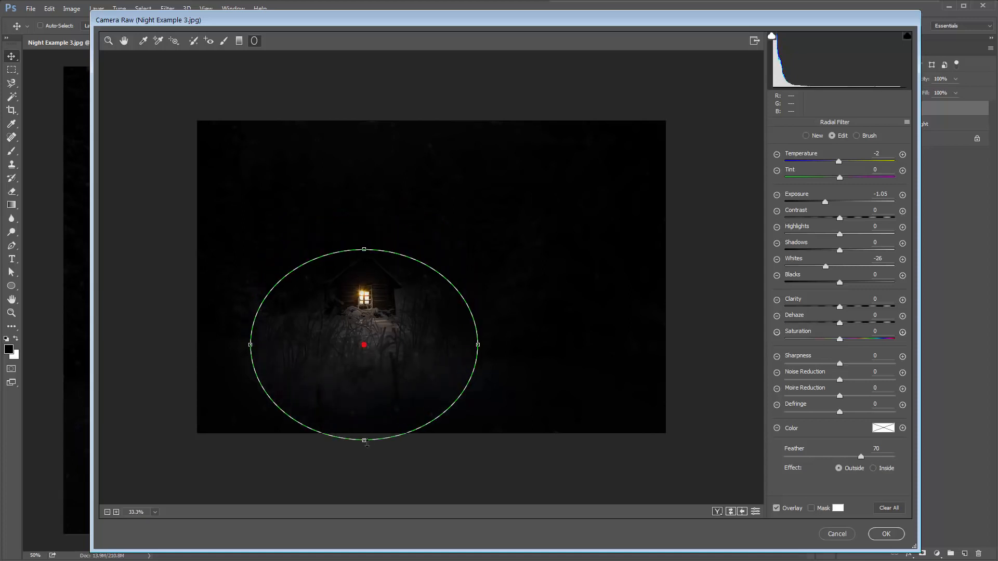
pyautogui.moveTo(364, 439); pyautogui.dragTo(364, 409)
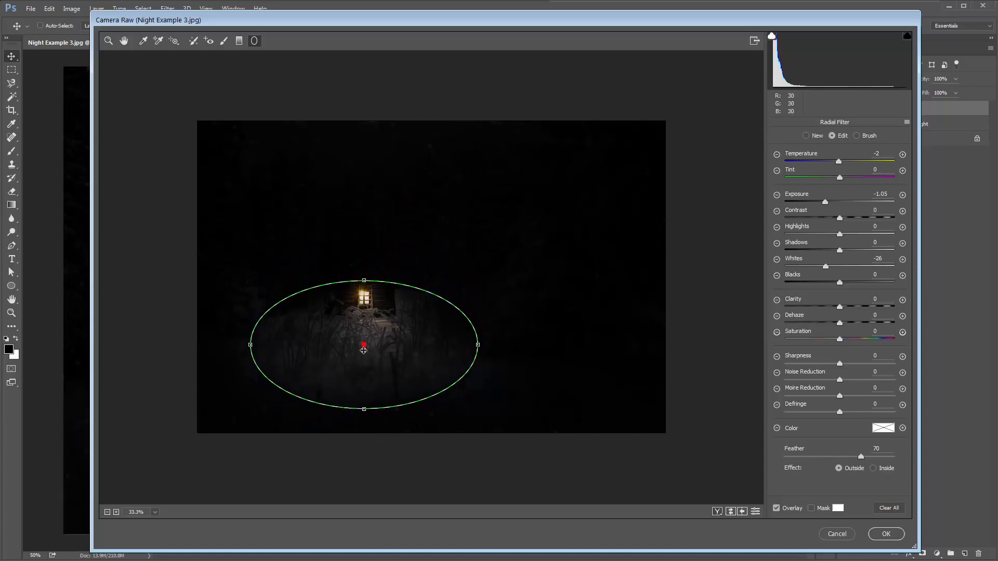
pyautogui.moveTo(363, 346); pyautogui.dragTo(363, 357)
pyautogui.moveTo(478, 355); pyautogui.dragTo(508, 355)
pyautogui.moveTo(365, 420); pyautogui.dragTo(365, 427)
pyautogui.moveTo(364, 357); pyautogui.dragTo(366, 367)
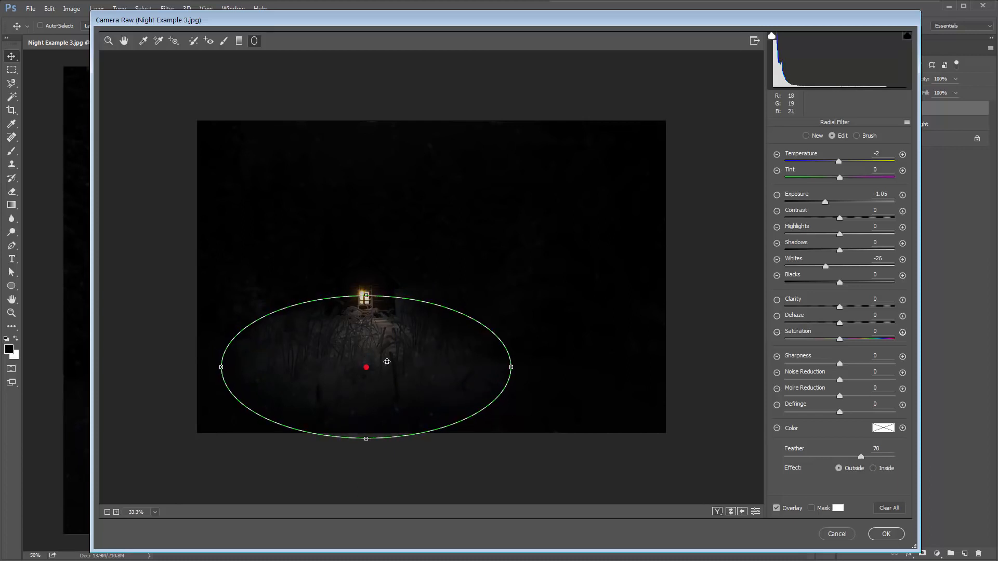
# Step: Apply the snow's radial filter inside the ellipse with Exposure +0.70, Temperature +15, Clarity +23 and Feather 86
pyautogui.click(842, 202)
pyautogui.moveTo(841, 202); pyautogui.dragTo(851, 202)
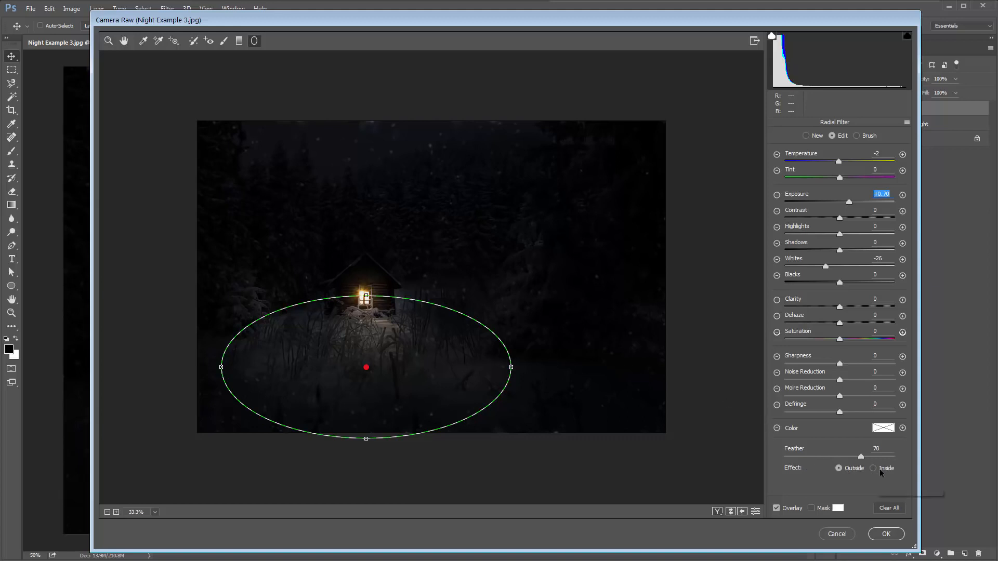
pyautogui.click(873, 469)
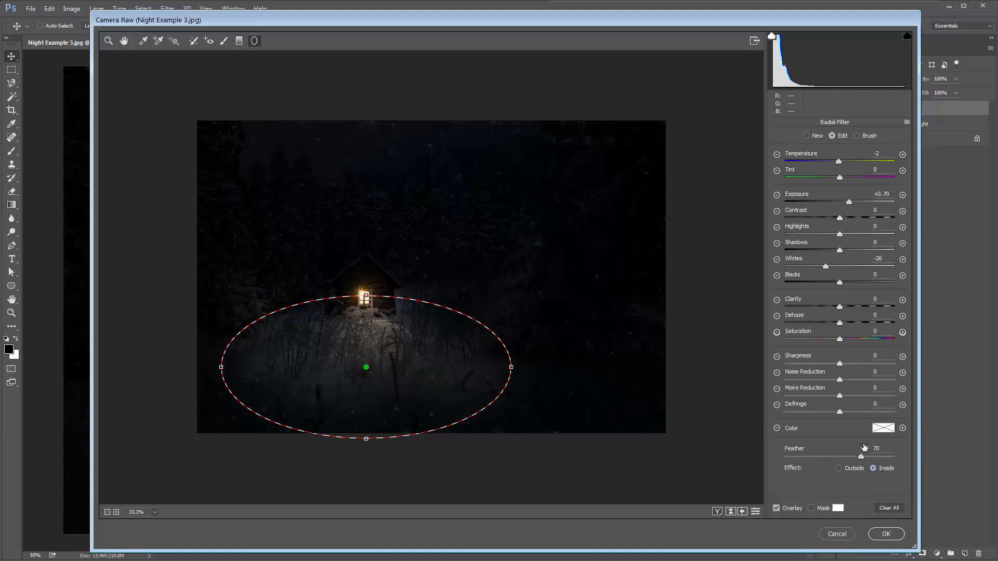
pyautogui.moveTo(877, 456); pyautogui.dragTo(878, 456)
pyautogui.moveTo(849, 203); pyautogui.dragTo(848, 201)
pyautogui.moveTo(838, 164); pyautogui.dragTo(849, 165)
pyautogui.moveTo(845, 308); pyautogui.dragTo(853, 307)
pyautogui.moveTo(859, 308)
pyautogui.mouseDown()
pyautogui.moveTo(872, 308)
pyautogui.moveTo(844, 311)
pyautogui.mouseUp()
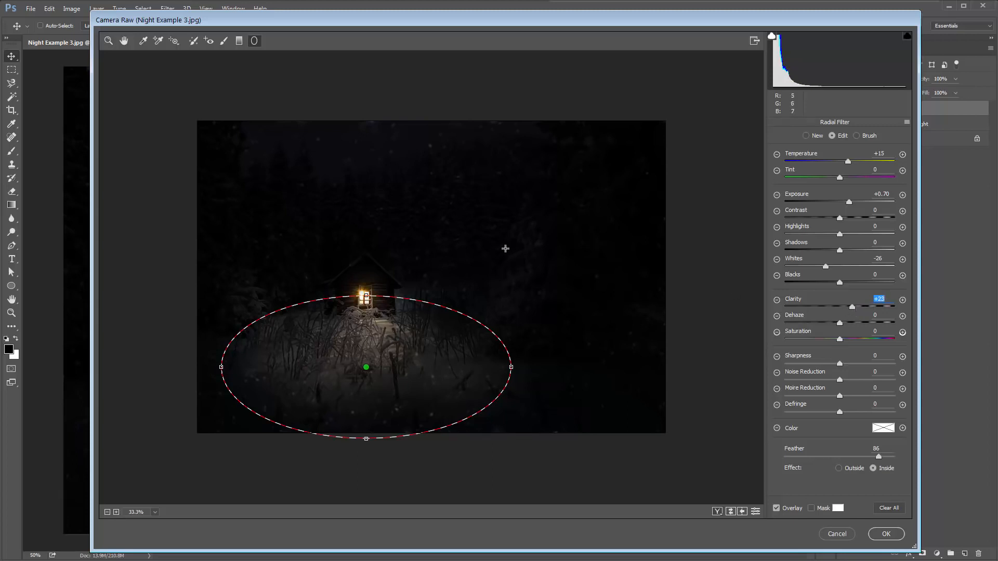
# Step: Add a small radial filter centred on the glowing window, affecting the inside with Exposure +0.70, Temperature +15 and Clarity +23
pyautogui.press('h')
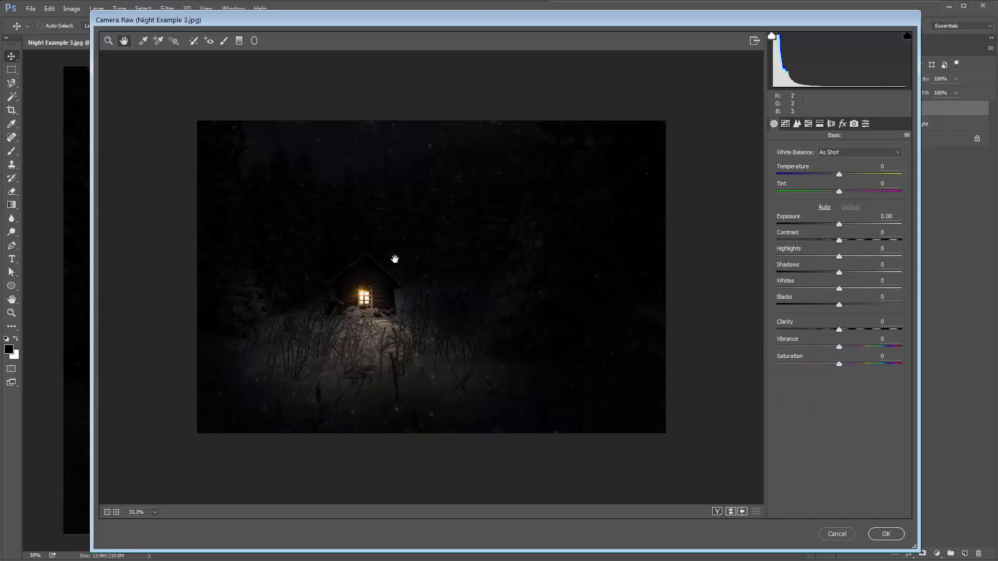
pyautogui.hotkey('ctrl', '0')
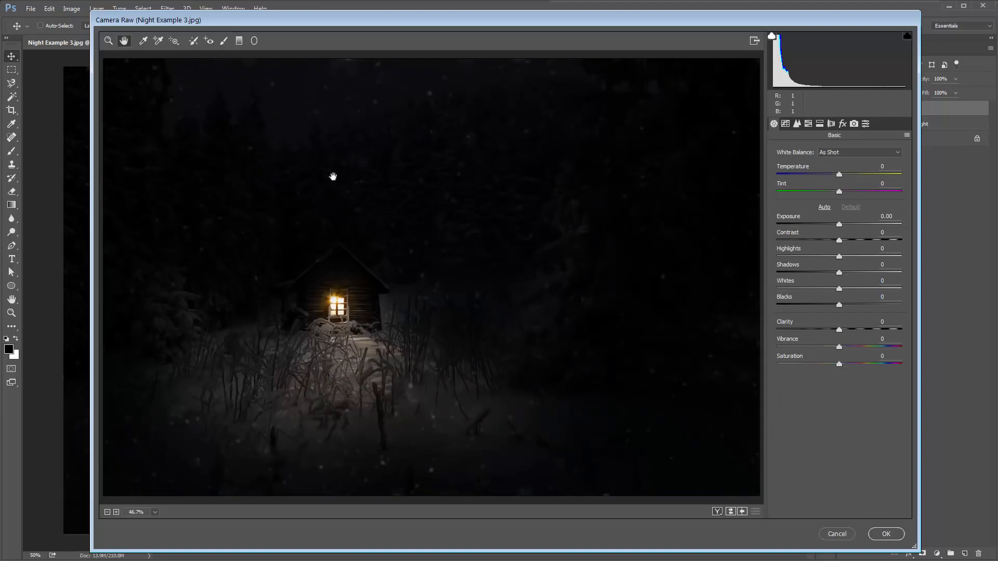
pyautogui.click(254, 41)
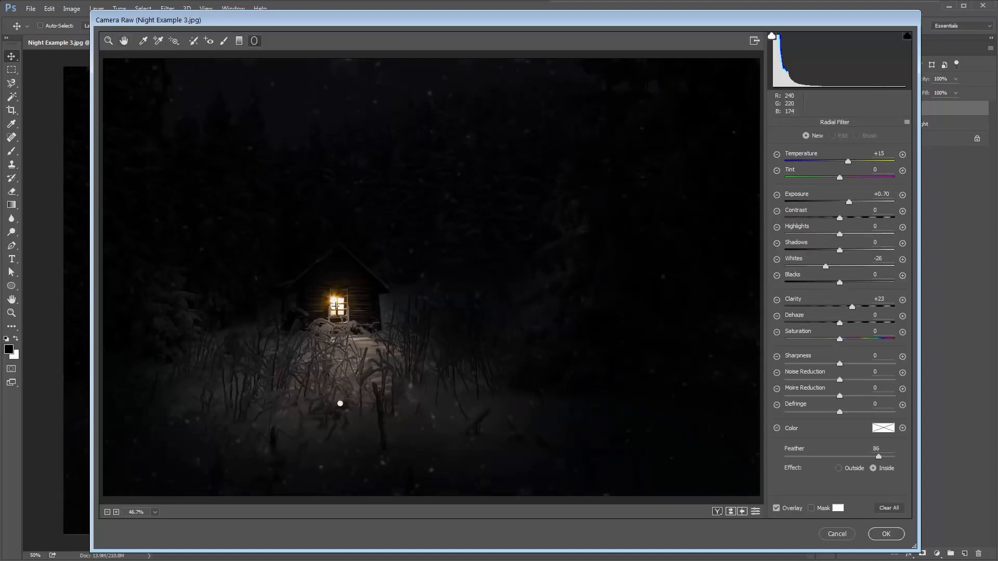
pyautogui.moveTo(337, 307); pyautogui.dragTo(380, 307)
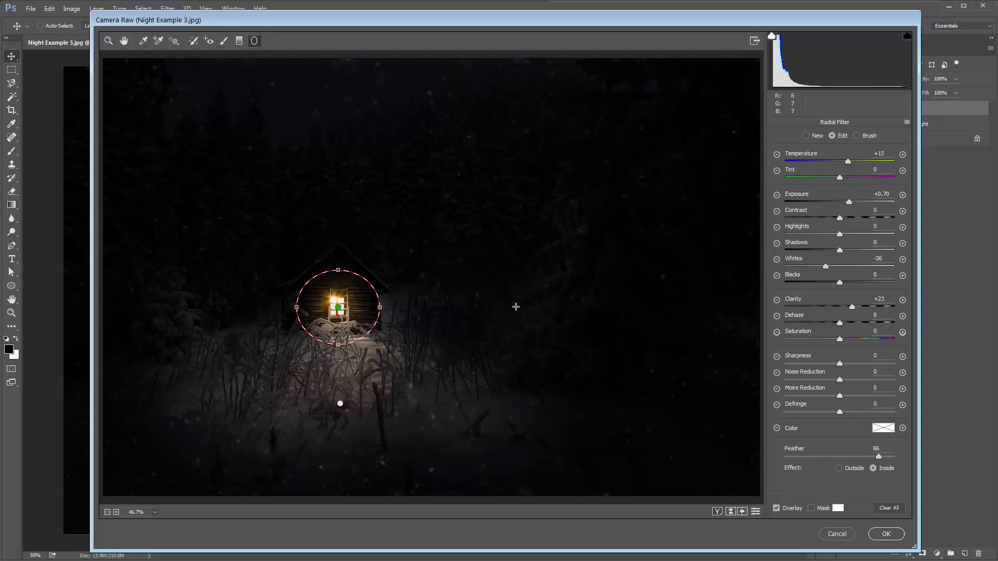
pyautogui.moveTo(339, 405)
pyautogui.press('h')
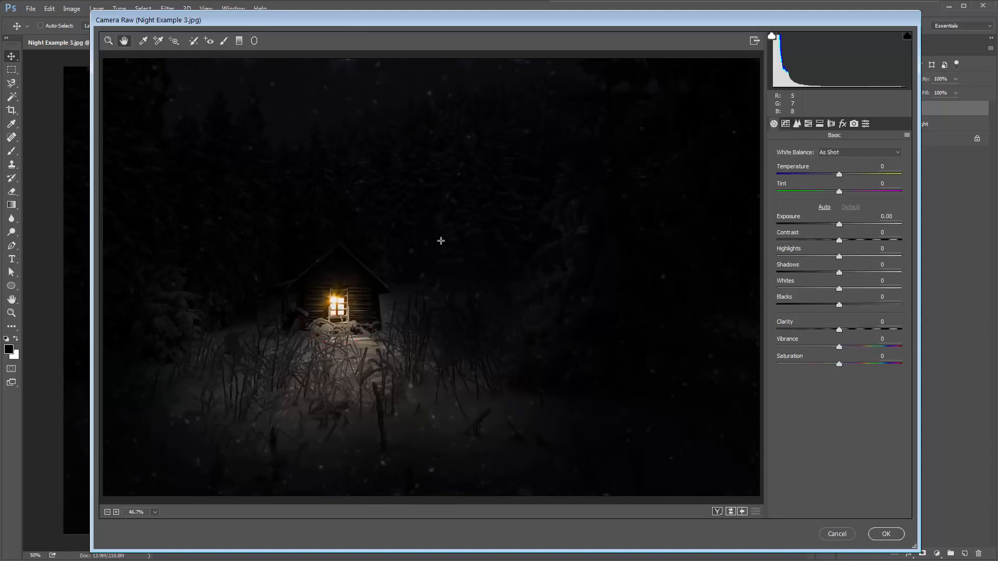
# Step: Add a third radial filter around the whole cabin, shift it slightly down and flatten the ellipse
pyautogui.hotkey('ctrl', '-')
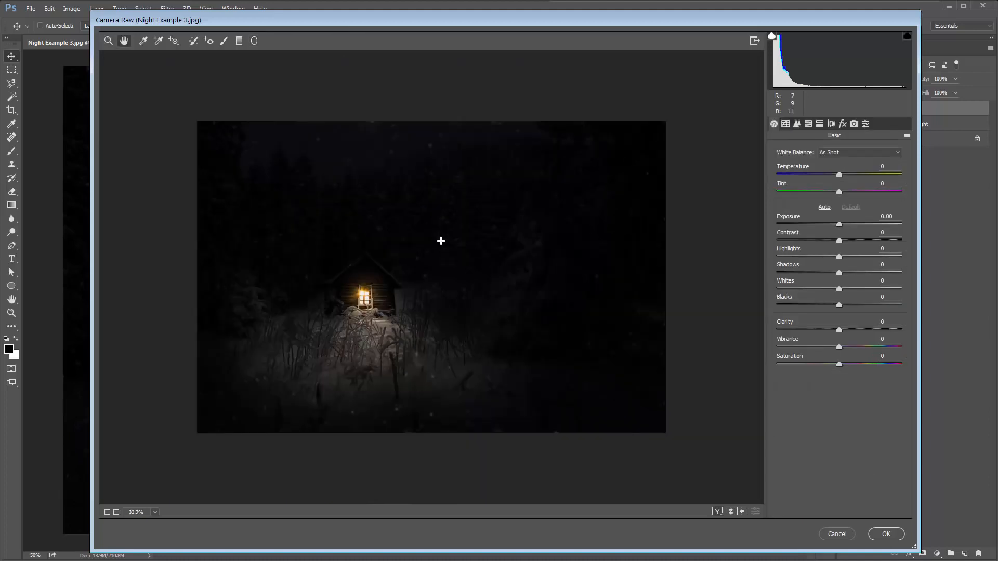
pyautogui.click(254, 41)
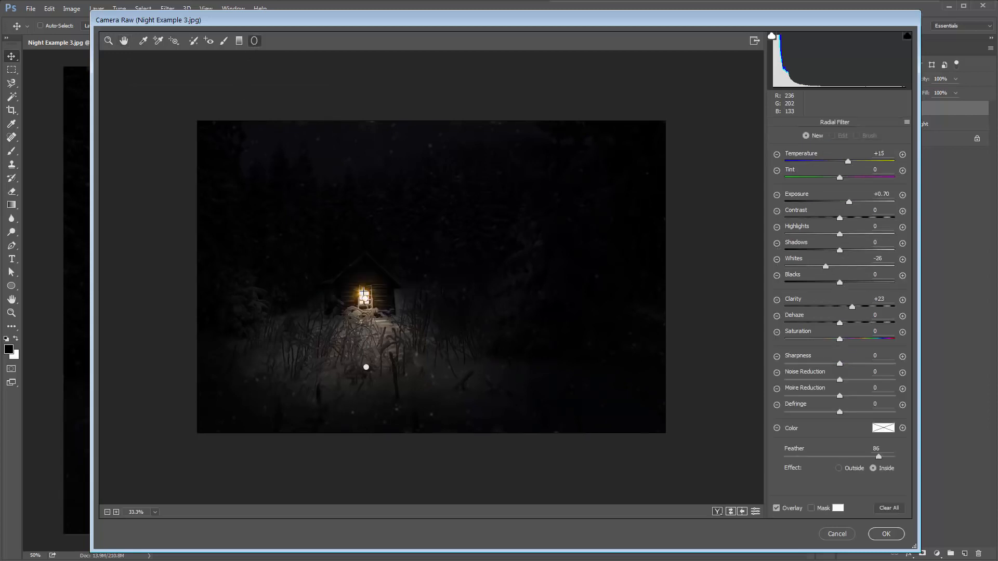
pyautogui.moveTo(363, 294)
pyautogui.mouseDown()
pyautogui.moveTo(420, 350)
pyautogui.moveTo(447, 360)
pyautogui.mouseUp()
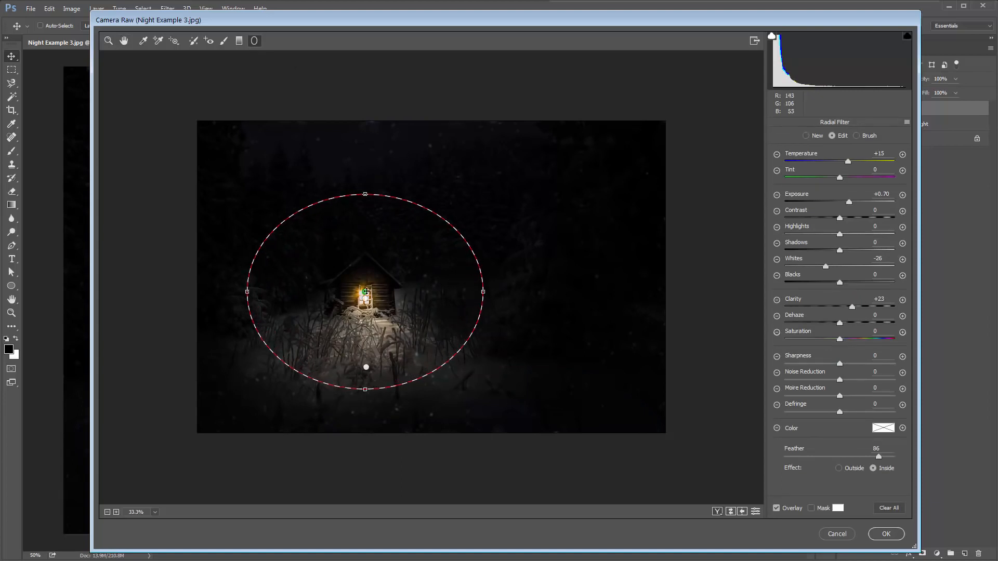
pyautogui.moveTo(364, 292); pyautogui.dragTo(365, 307)
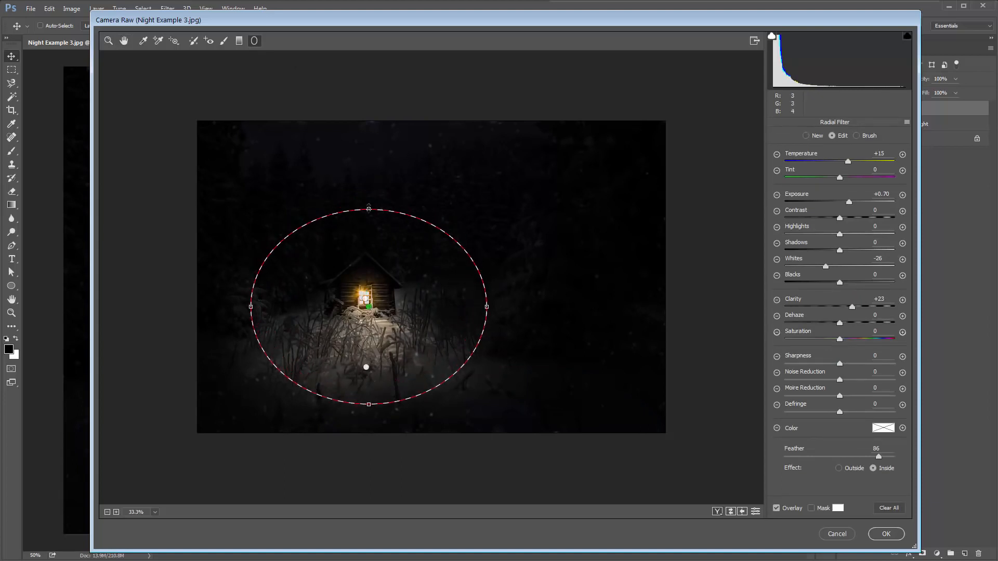
pyautogui.moveTo(366, 213); pyautogui.dragTo(369, 235)
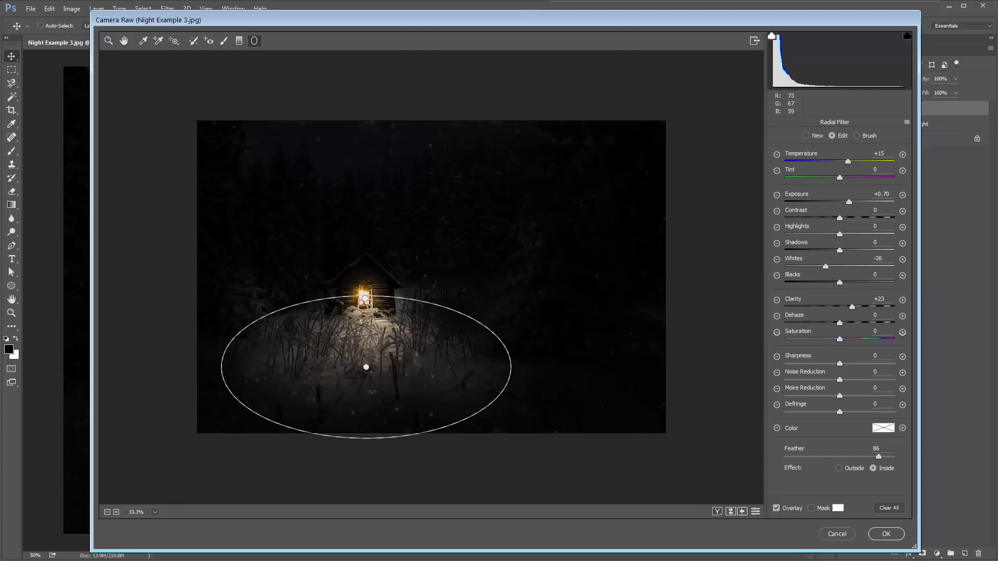
pyautogui.moveTo(367, 380); pyautogui.dragTo(367, 393)
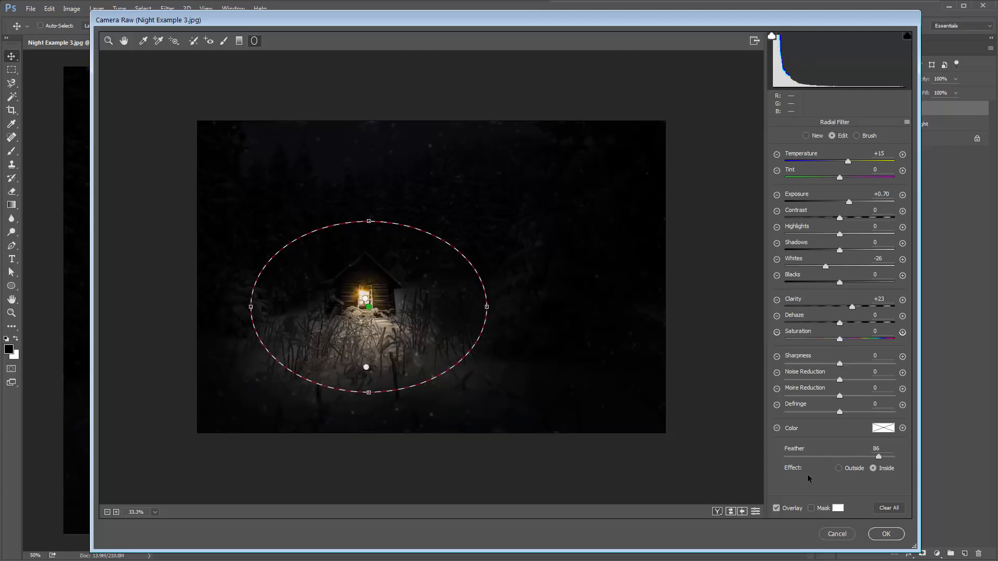
# Step: Switch the cabin's radial filter to affect the outside and reset its Temperature, Exposure, Whites and Clarity to 0
pyautogui.click(845, 470)
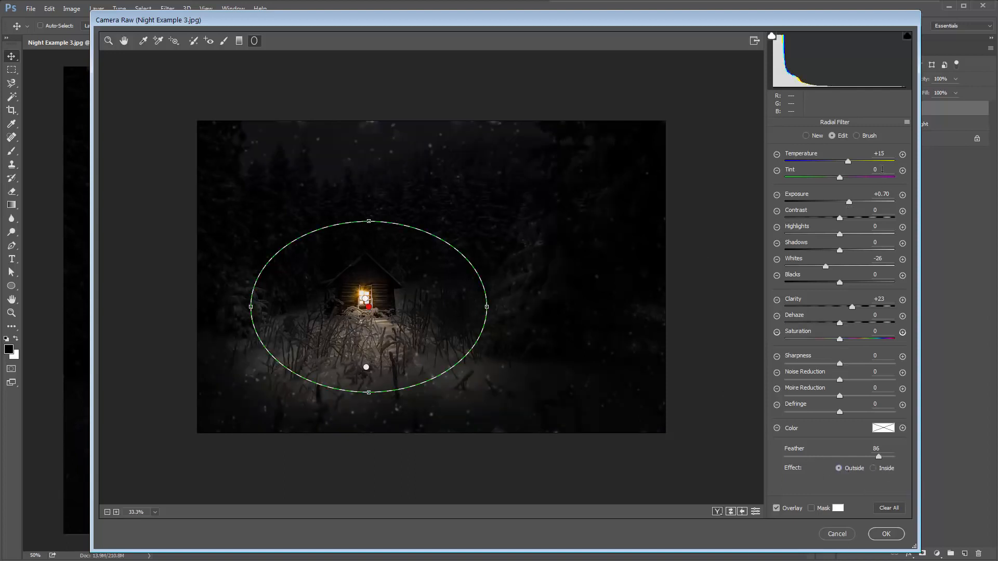
pyautogui.click(888, 154)
pyautogui.write('0')
pyautogui.press('Tab')
pyautogui.press('Tab')
pyautogui.write('0')
pyautogui.press('Tab')
pyautogui.press('Tab')
pyautogui.press('Tab')
pyautogui.press('Tab')
pyautogui.write('0')
pyautogui.press('Tab')
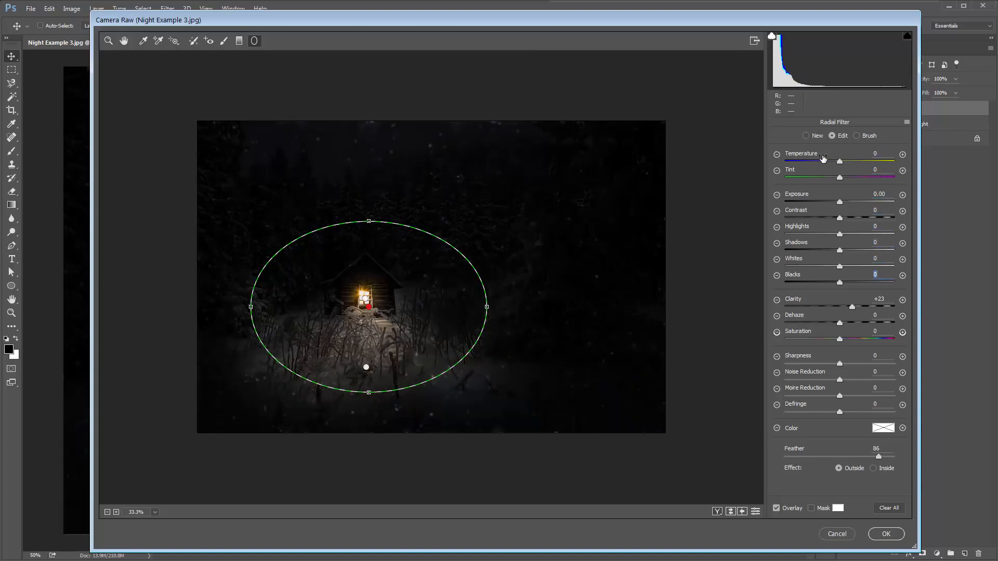
pyautogui.press('Tab')
pyautogui.write('0')
pyautogui.press('Tab')
# Step: Darken the surroundings outside the cabin's ellipse with Exposure -0.35, Contrast -36, Whites -65 and Highlights -52
pyautogui.moveTo(840, 203); pyautogui.dragTo(837, 203)
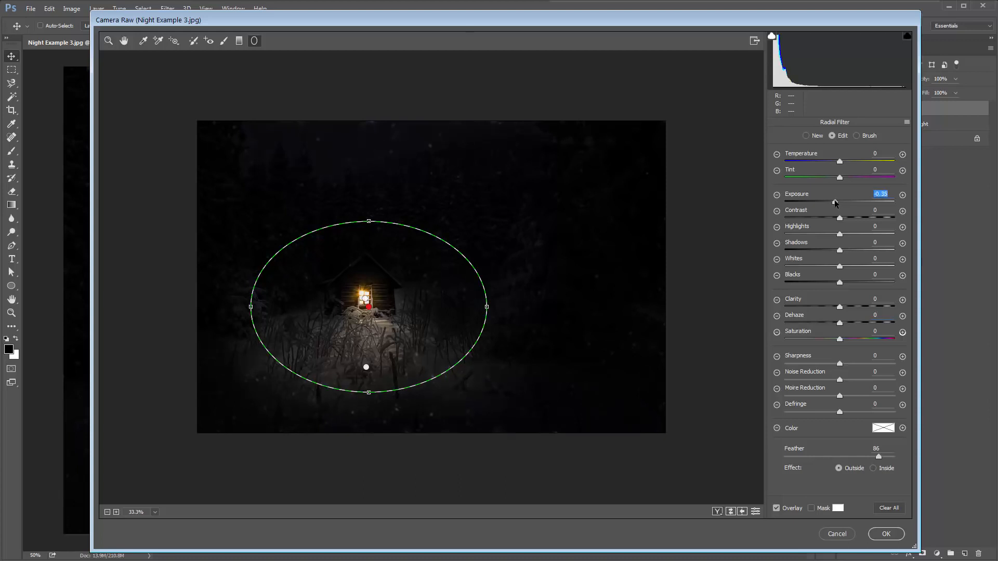
pyautogui.moveTo(839, 217); pyautogui.dragTo(818, 217)
pyautogui.hotkey('ctrl', '0')
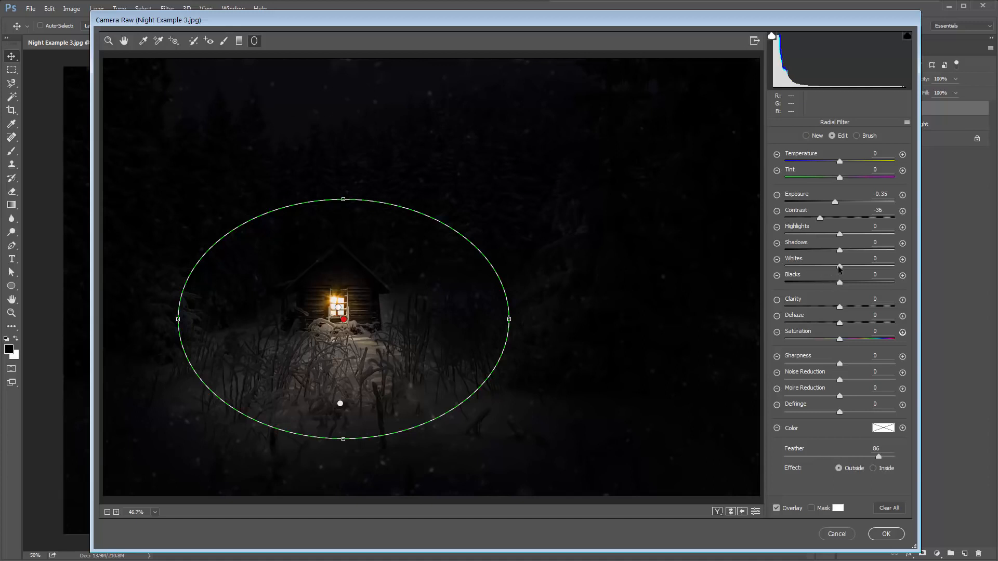
pyautogui.moveTo(839, 269); pyautogui.dragTo(804, 267)
pyautogui.moveTo(839, 235); pyautogui.dragTo(811, 236)
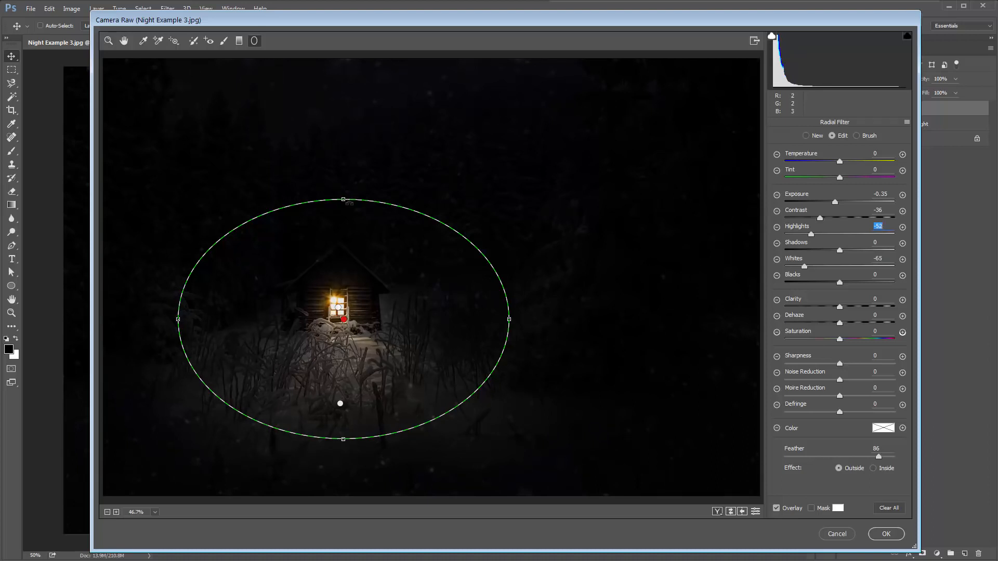
# Step: Enlarge the outside-darkening ellipse around the cabin and move it down over the foreground snow
pyautogui.moveTo(344, 199); pyautogui.dragTo(343, 169)
pyautogui.moveTo(509, 320); pyautogui.dragTo(534, 319)
pyautogui.moveTo(343, 470); pyautogui.dragTo(344, 482)
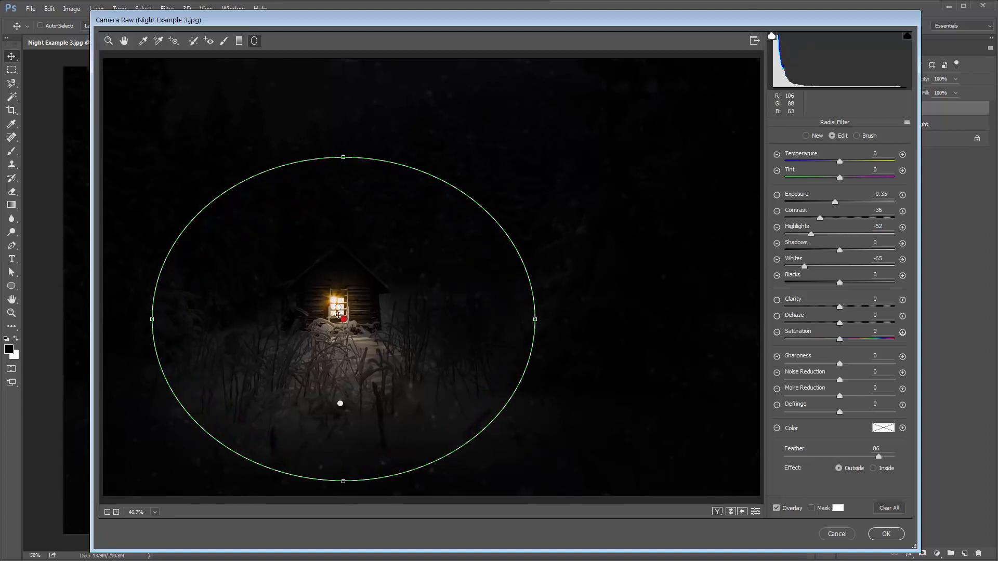
pyautogui.moveTo(343, 327); pyautogui.dragTo(340, 337)
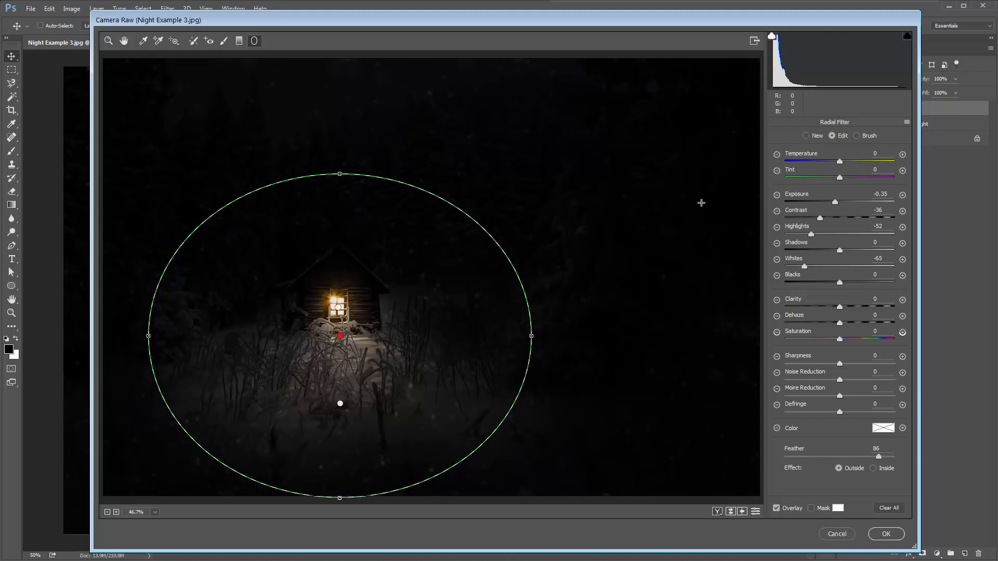
pyautogui.moveTo(839, 164); pyautogui.dragTo(838, 165)
pyautogui.press('h')
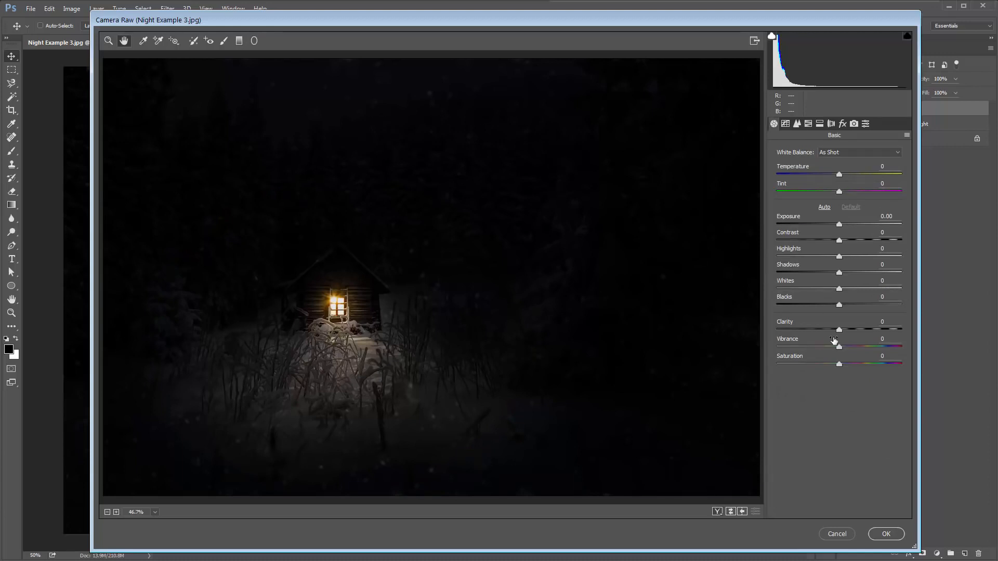
# Step: Set the overall Clarity to +15 and adjust the parametric tone curve to Highlights -3, Lights +11 and Darks +6
pyautogui.moveTo(845, 329); pyautogui.dragTo(847, 330)
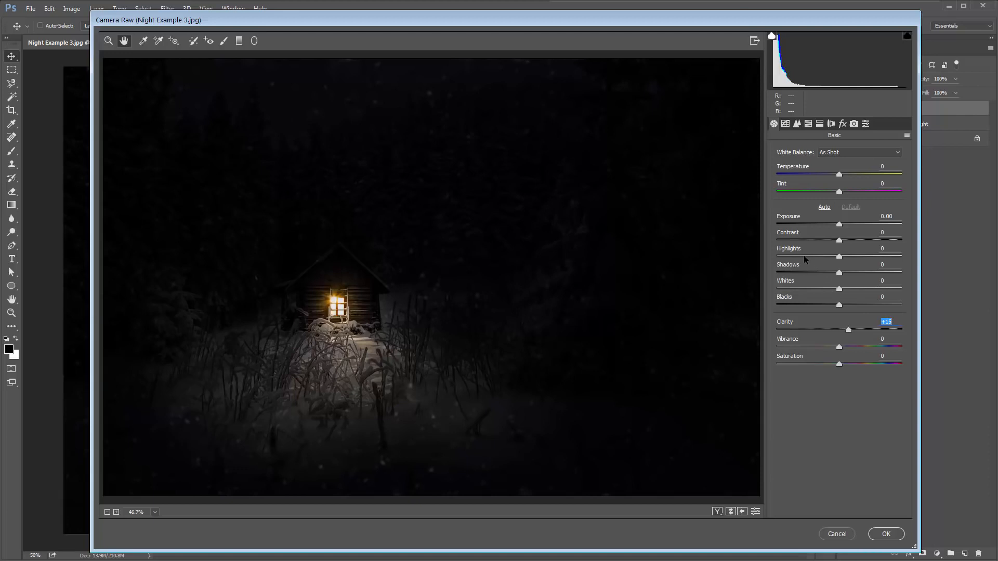
pyautogui.moveTo(838, 227); pyautogui.dragTo(840, 242)
pyautogui.click(785, 124)
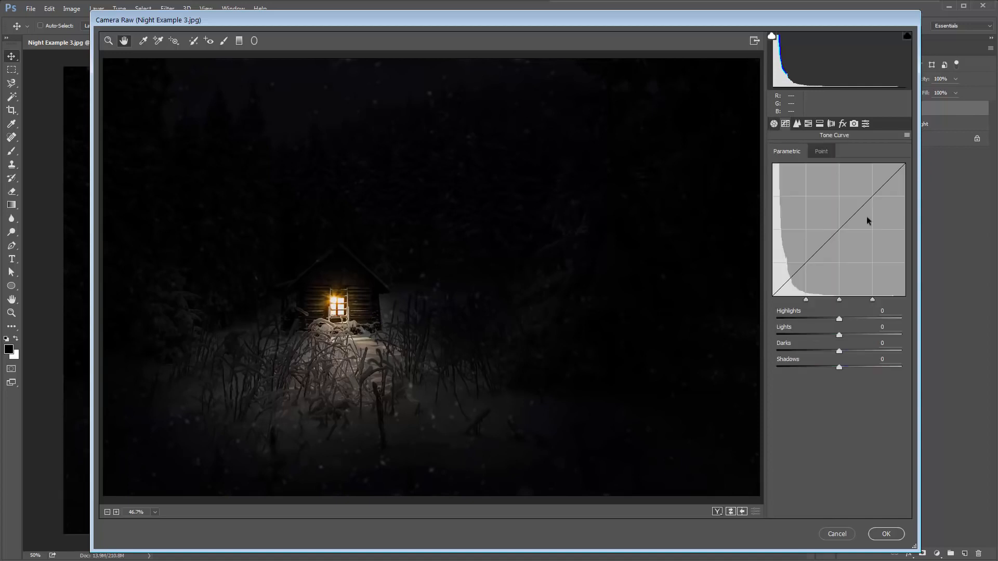
pyautogui.moveTo(840, 321); pyautogui.dragTo(843, 355)
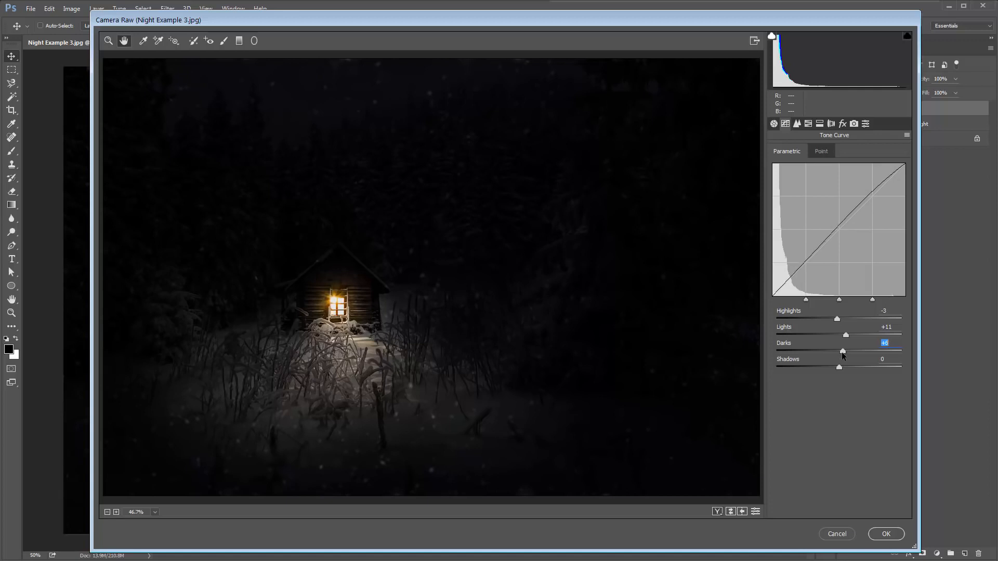
# Step: Try a slight Dehaze adjustment and apply the Camera Raw edits to the merged cabin layer
pyautogui.moveTo(842, 352); pyautogui.dragTo(842, 367)
pyautogui.click(842, 125)
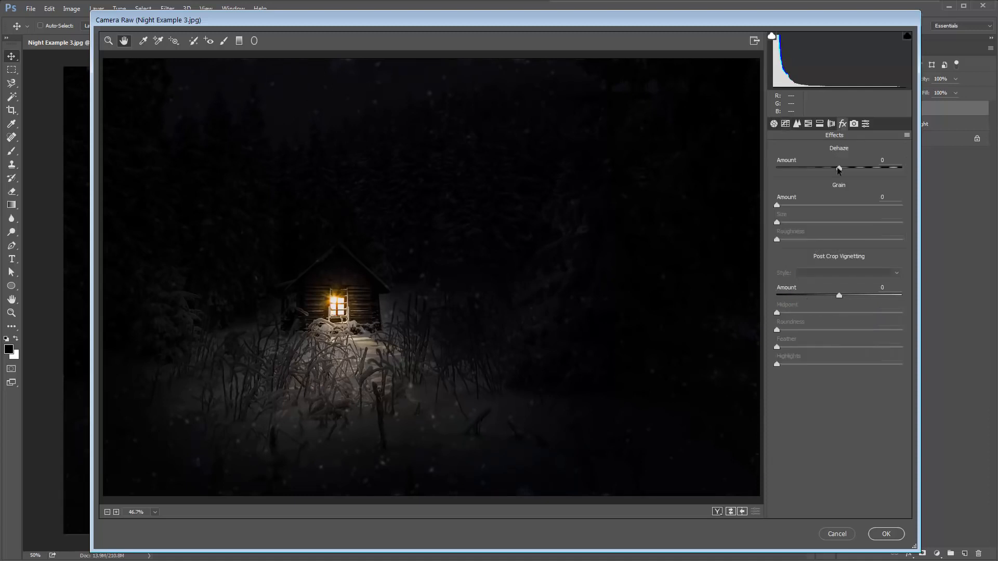
pyautogui.moveTo(838, 168)
pyautogui.mouseDown()
pyautogui.moveTo(827, 169)
pyautogui.moveTo(846, 170)
pyautogui.moveTo(835, 169)
pyautogui.mouseUp()
pyautogui.click(774, 123)
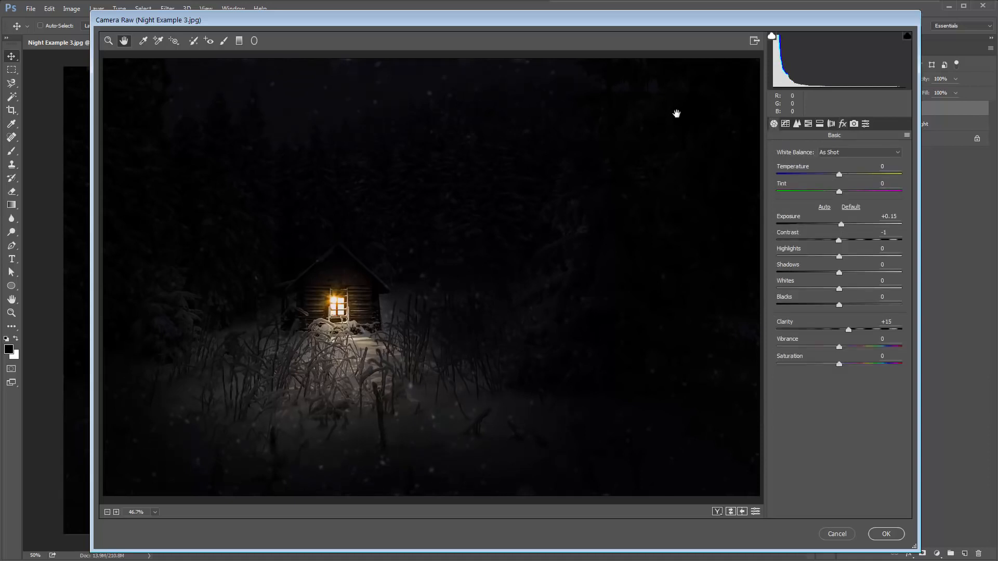
pyautogui.click(886, 534)
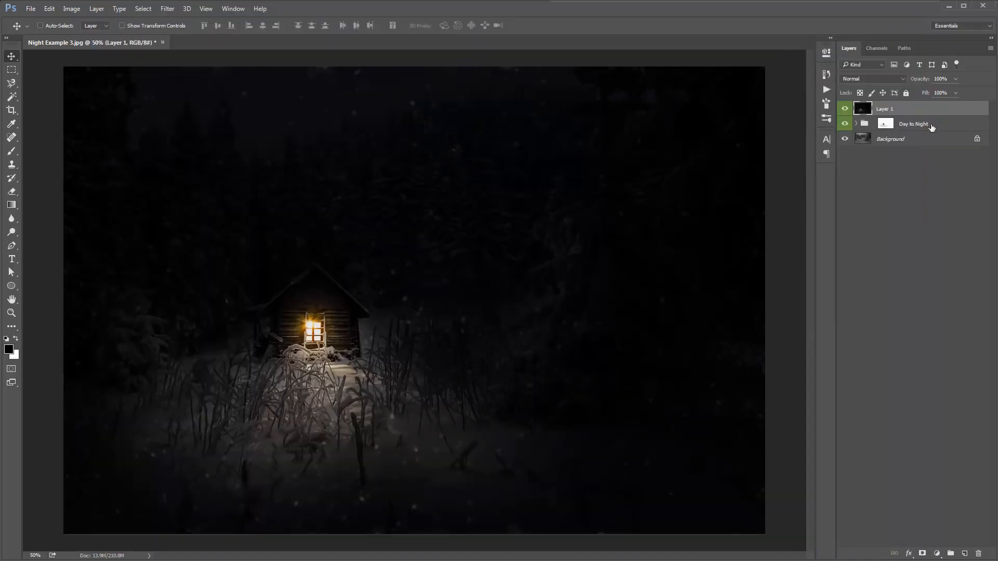
# Step: Group Layer 1 with the Day to Night folder and toggle the group's visibility to compare before and after
pyautogui.keyDown('shift'); pyautogui.click(930, 125); pyautogui.keyUp('shift')
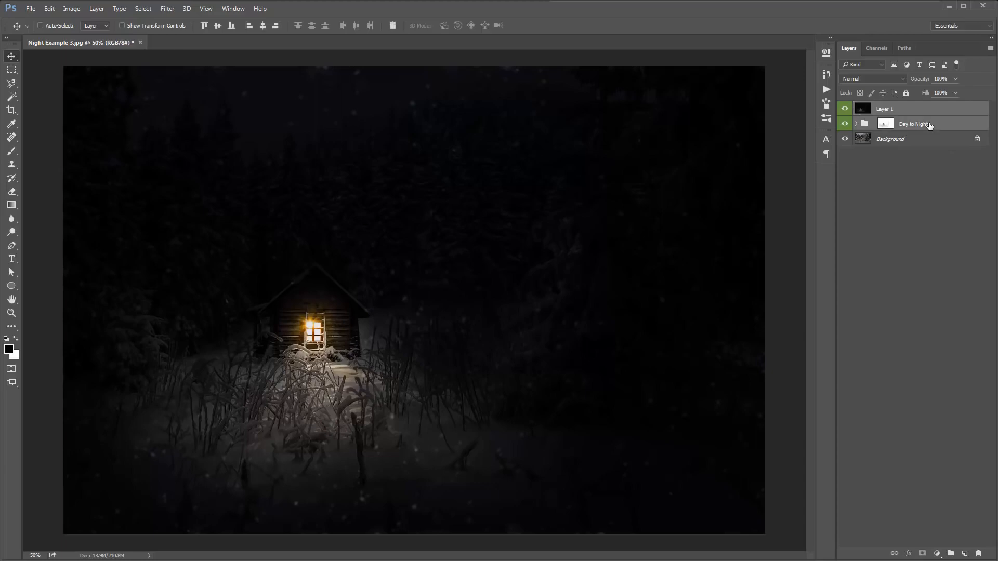
pyautogui.hotkey('ctrl', 'g')
pyautogui.click(845, 107)
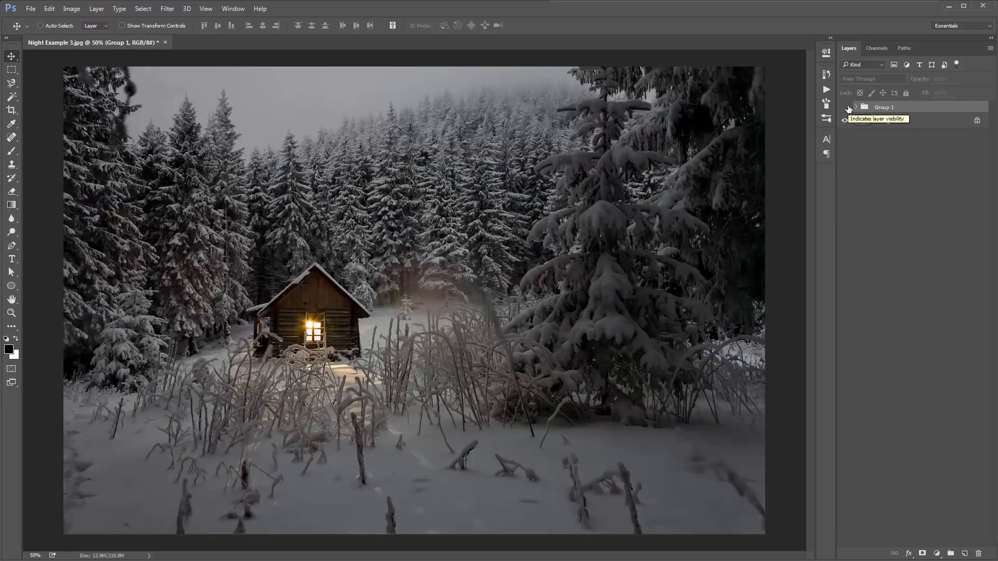
pyautogui.click(847, 108)
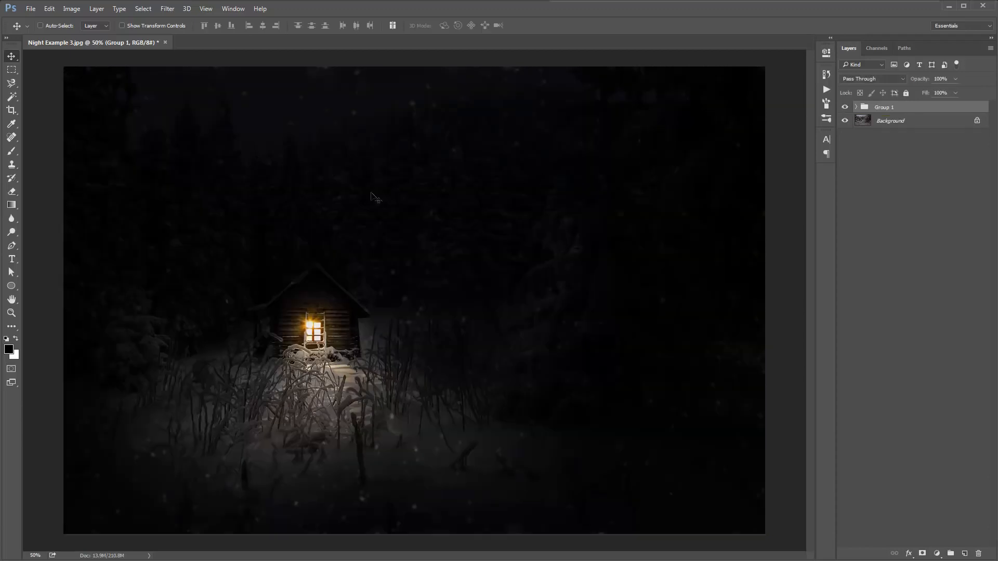
# Step: Expand the group and toggle Layer 1's visibility and the Day to Night mask to examine what each contributes
pyautogui.click(859, 107)
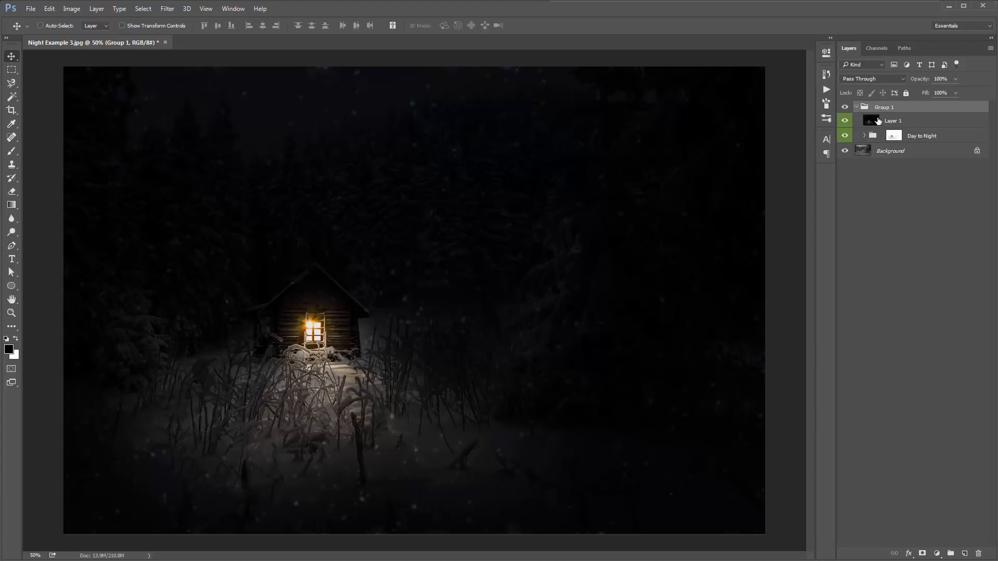
pyautogui.click(845, 120)
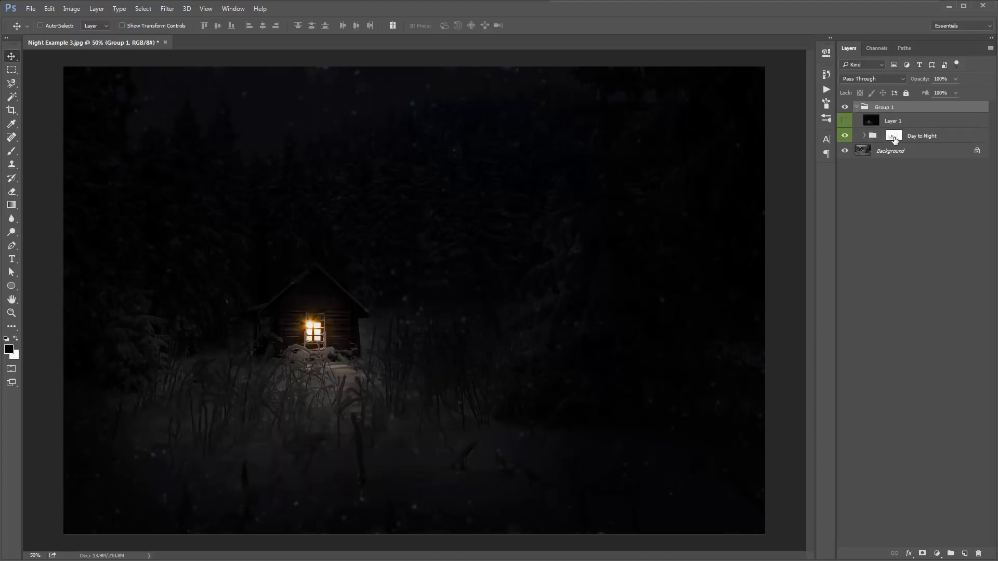
pyautogui.click(895, 138)
pyautogui.keyDown('shift'); pyautogui.click(895, 138); pyautogui.keyUp('shift')
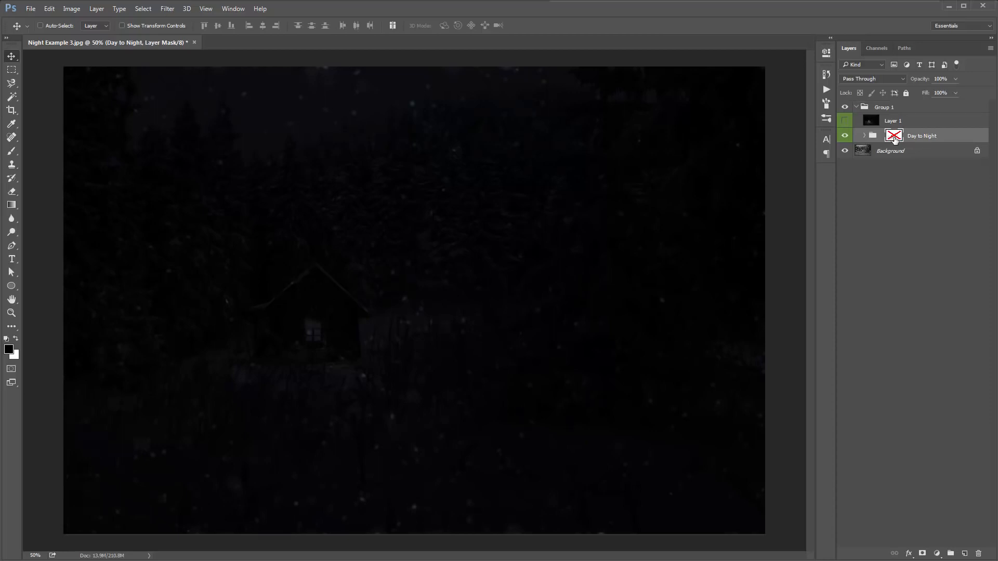
pyautogui.keyDown('shift'); pyautogui.click(895, 139); pyautogui.keyUp('shift')
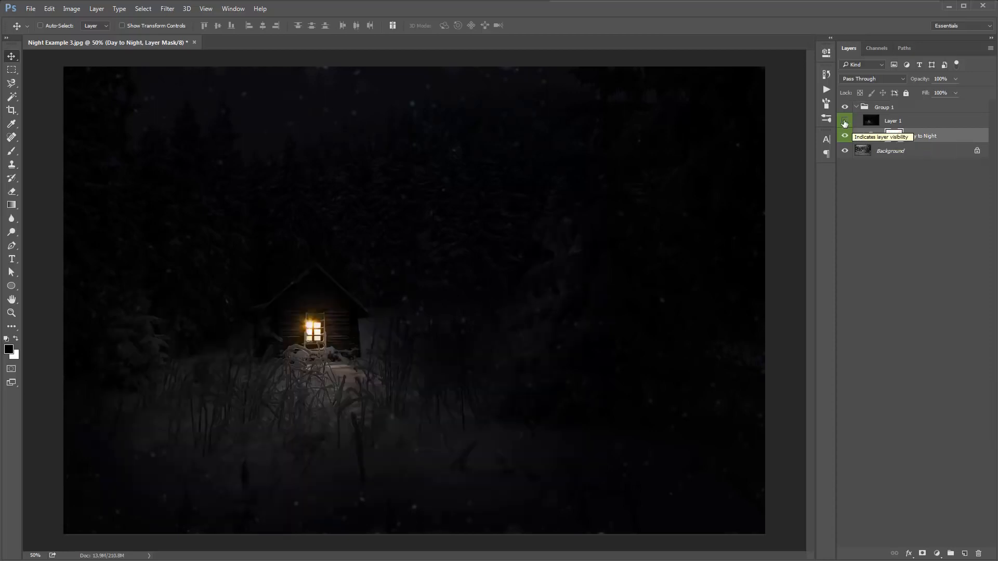
pyautogui.click(845, 121)
pyautogui.click(844, 123)
pyautogui.click(885, 125)
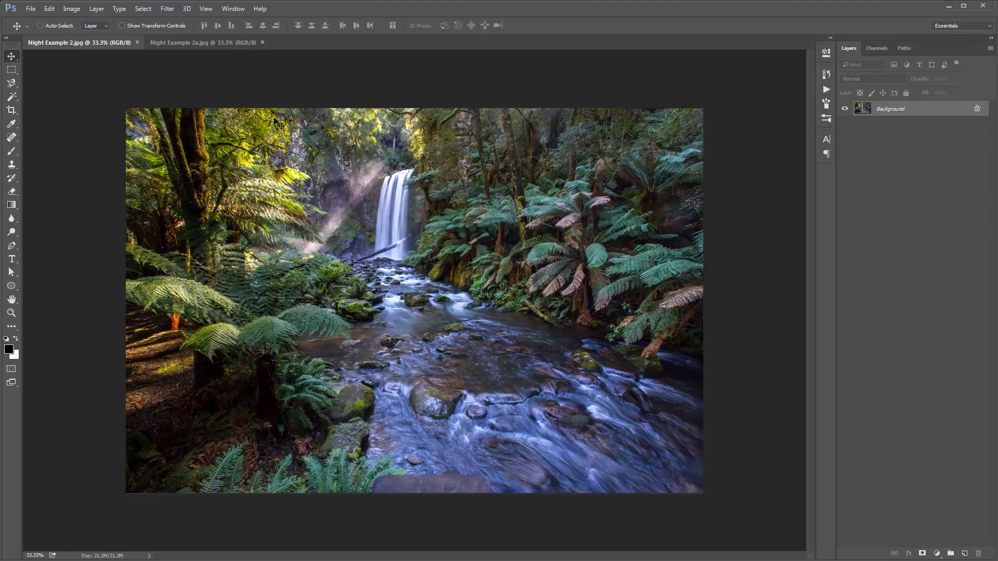
# Step: View Night Example 2a.jpg for reference, then run the Day to Night action from Winter Actions on Night Example 2.jpg
pyautogui.click(173, 43)
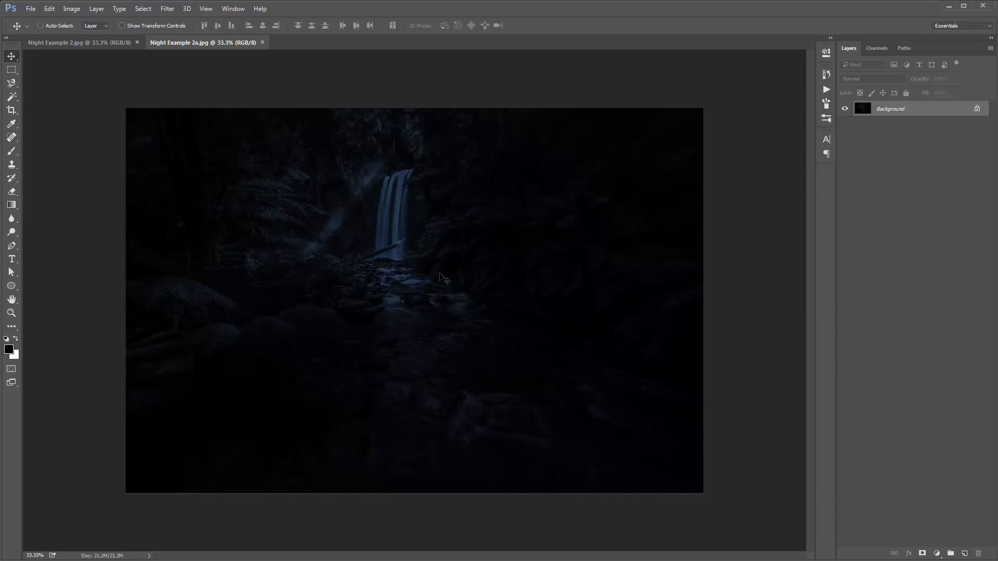
pyautogui.click(73, 44)
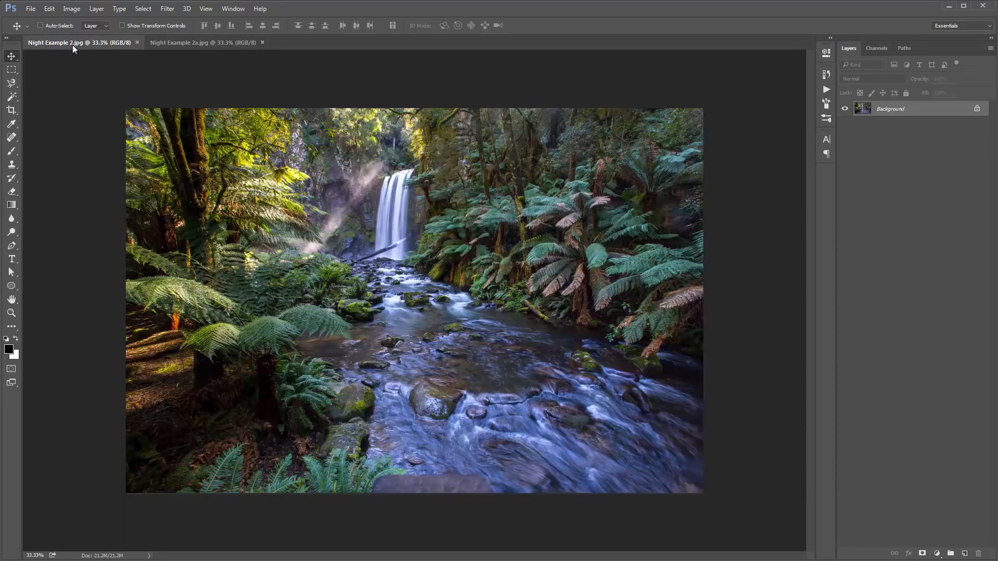
pyautogui.click(827, 89)
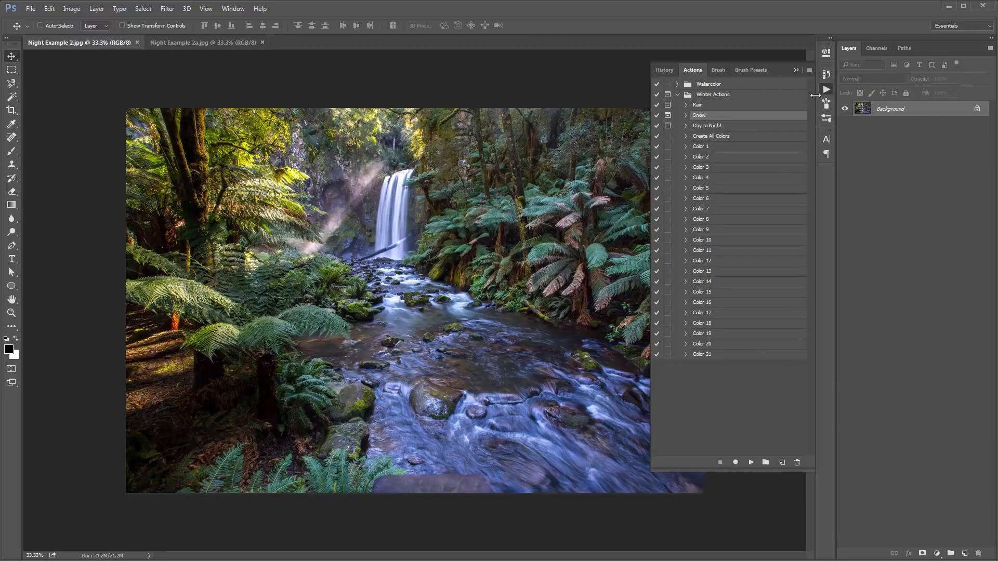
pyautogui.click(724, 127)
pyautogui.click(751, 463)
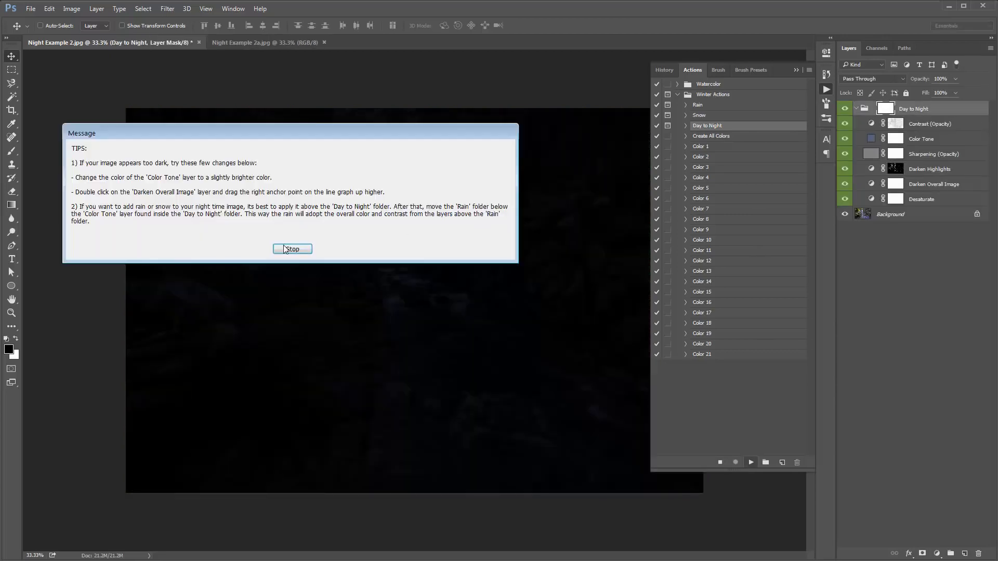
pyautogui.click(352, 310)
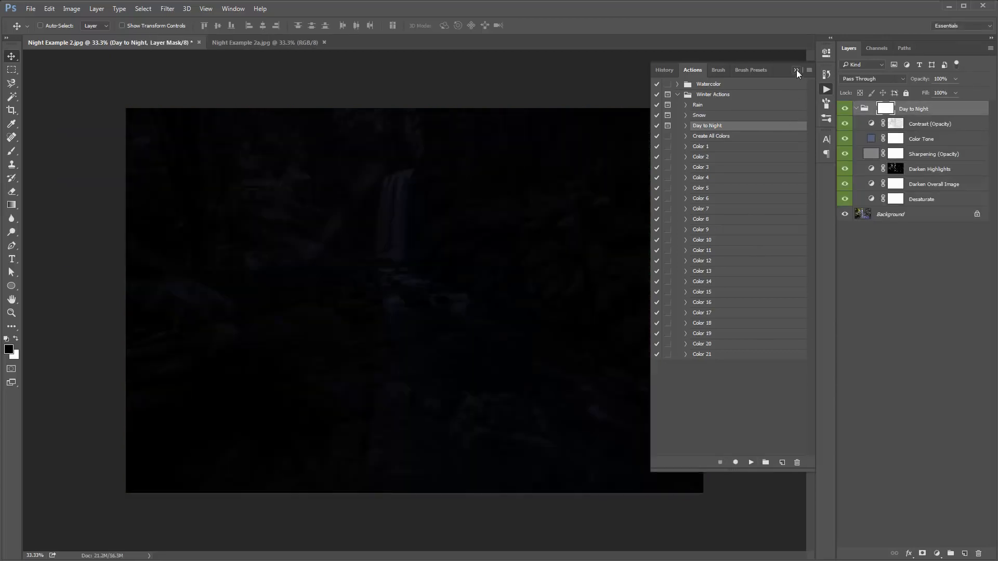
pyautogui.click(796, 69)
# Step: Change the Color Tone layer's fill to the slightly brighter blue #4c6d99
pyautogui.hotkey('ctrl', '0')
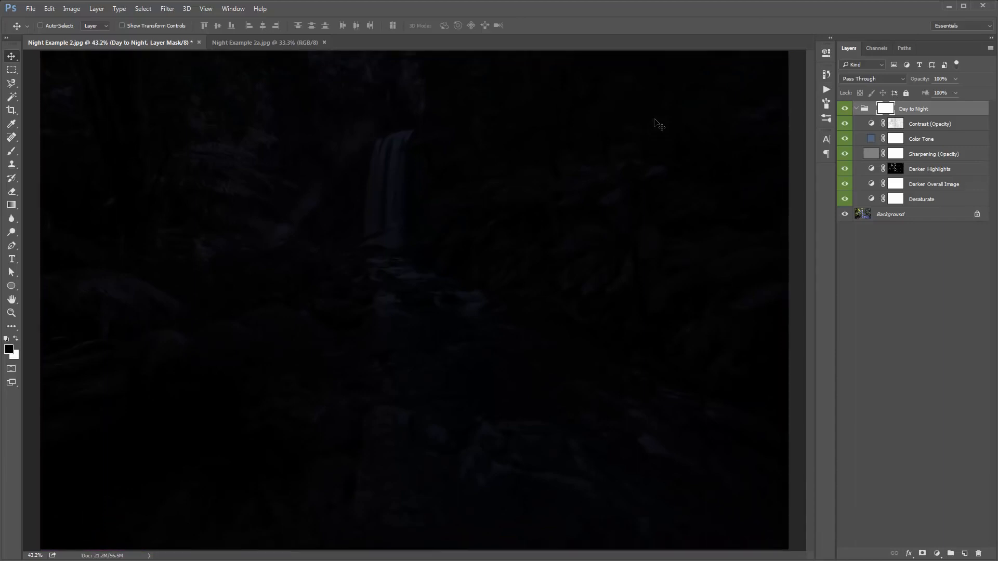
pyautogui.hotkey('ctrl', '-')
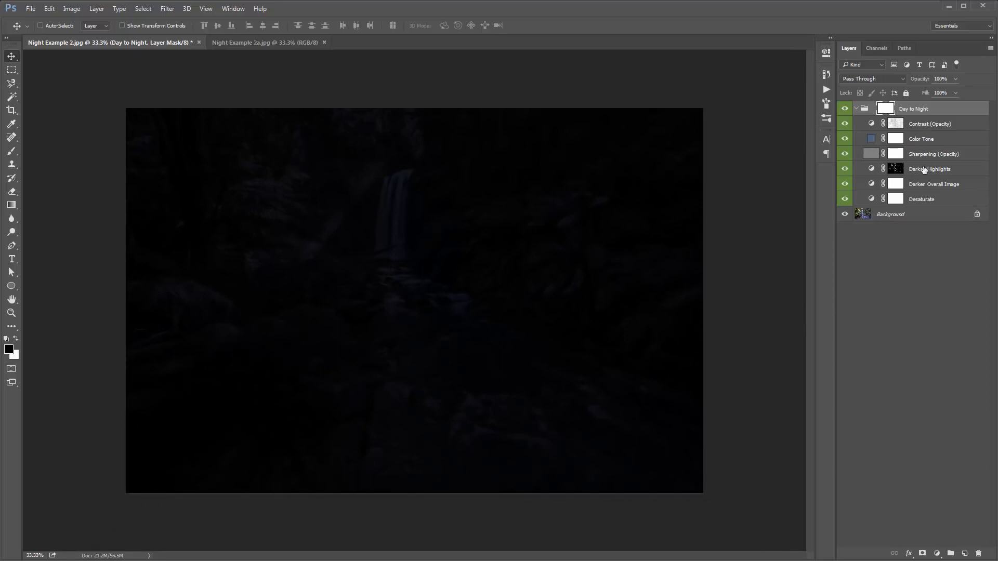
pyautogui.doubleClick(871, 138)
pyautogui.click(726, 161)
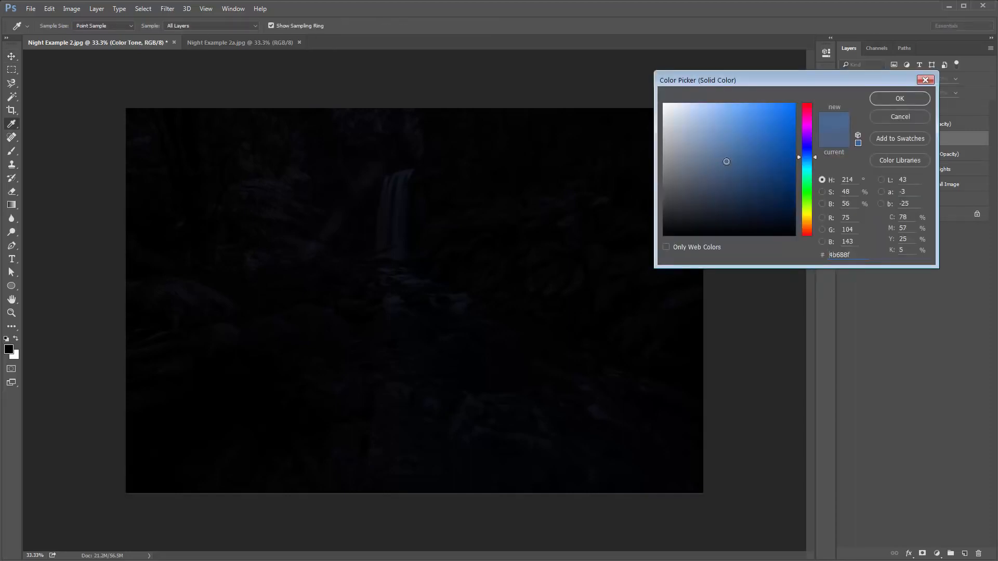
pyautogui.moveTo(727, 161); pyautogui.dragTo(729, 156)
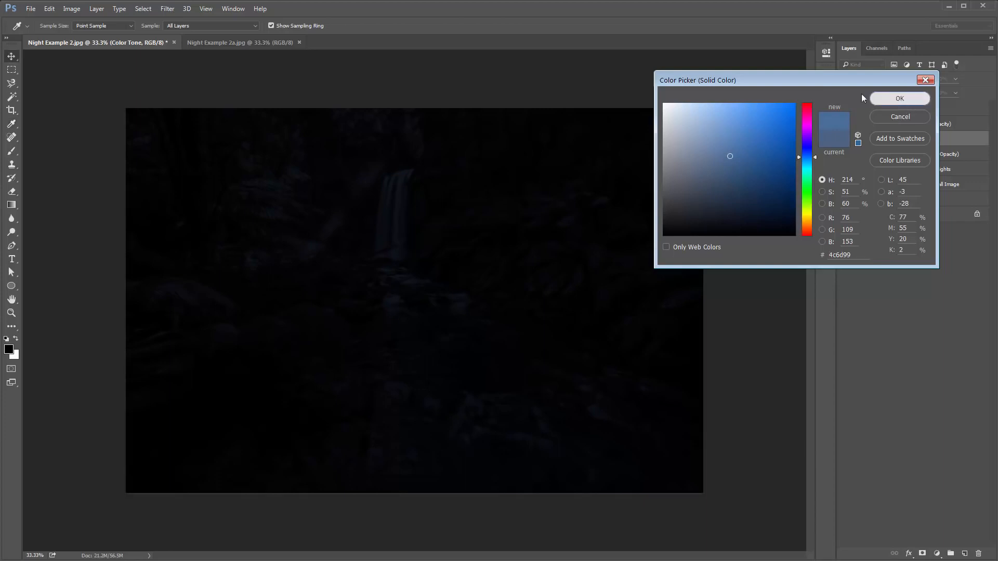
pyautogui.click(890, 98)
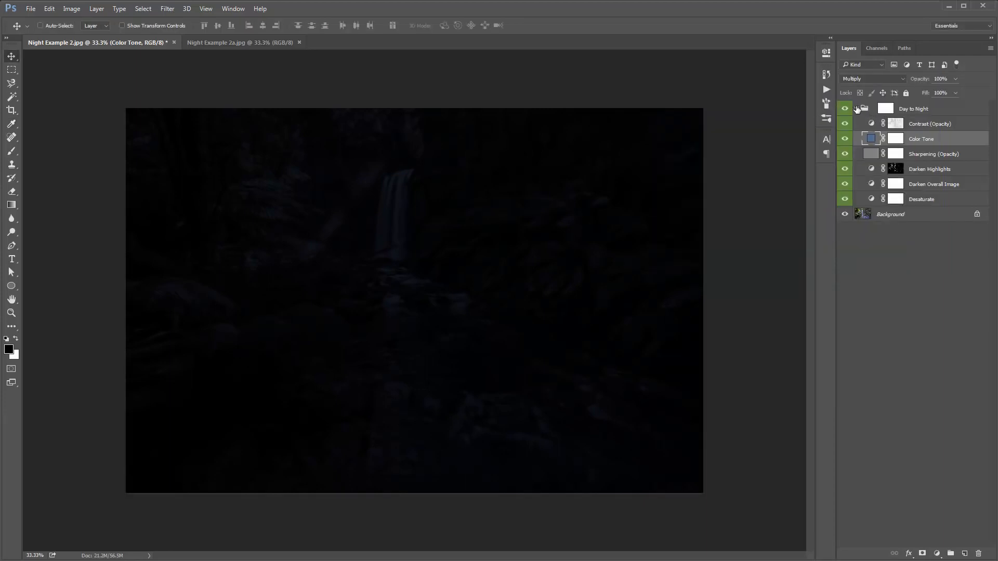
# Step: Stamp all visible layers into a new layer above the collapsed Day to Night folder and open it in the Camera Raw Filter
pyautogui.click(857, 108)
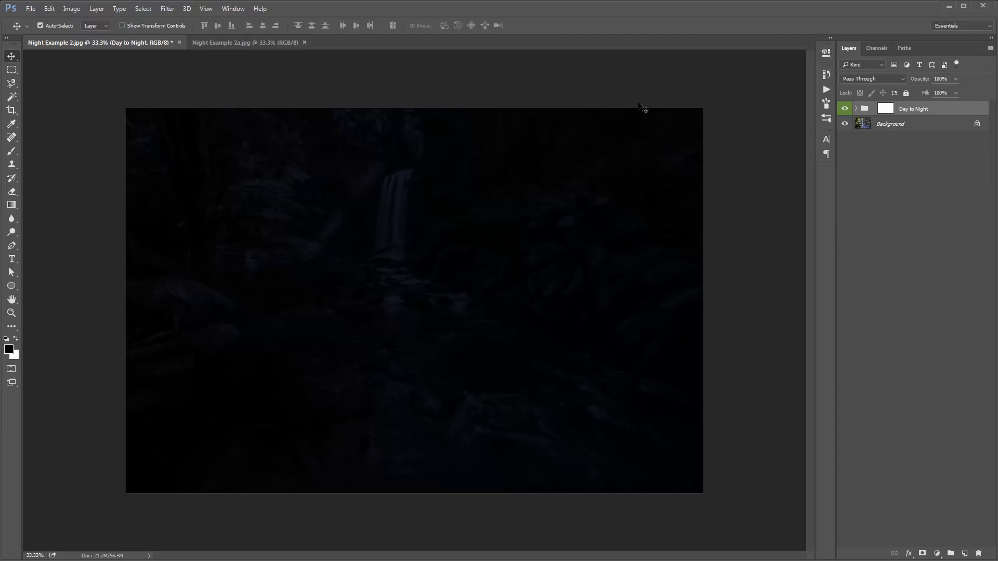
pyautogui.hotkey('ctrl', 'shift', 'alt', 'e')
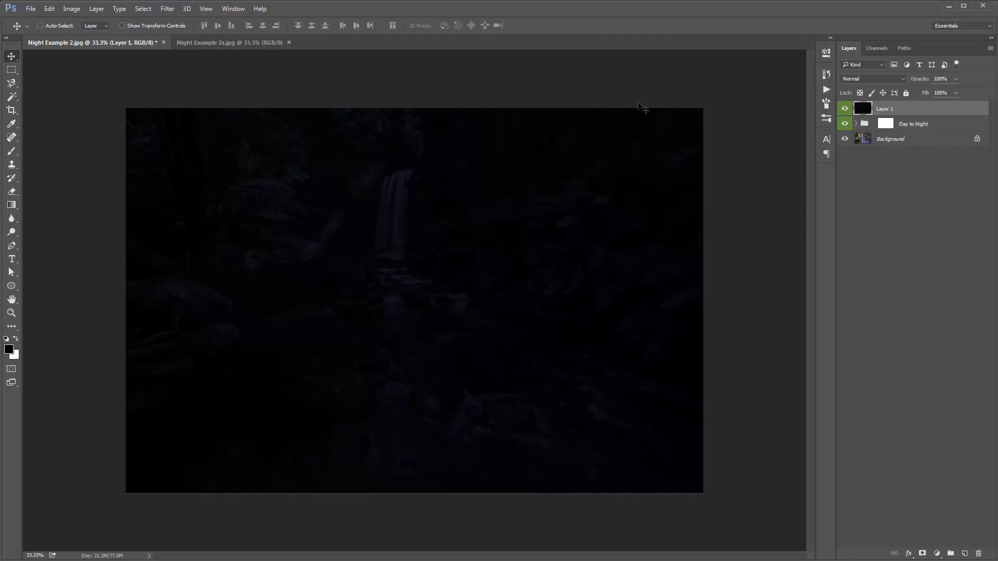
pyautogui.click(167, 9)
pyautogui.click(255, 75)
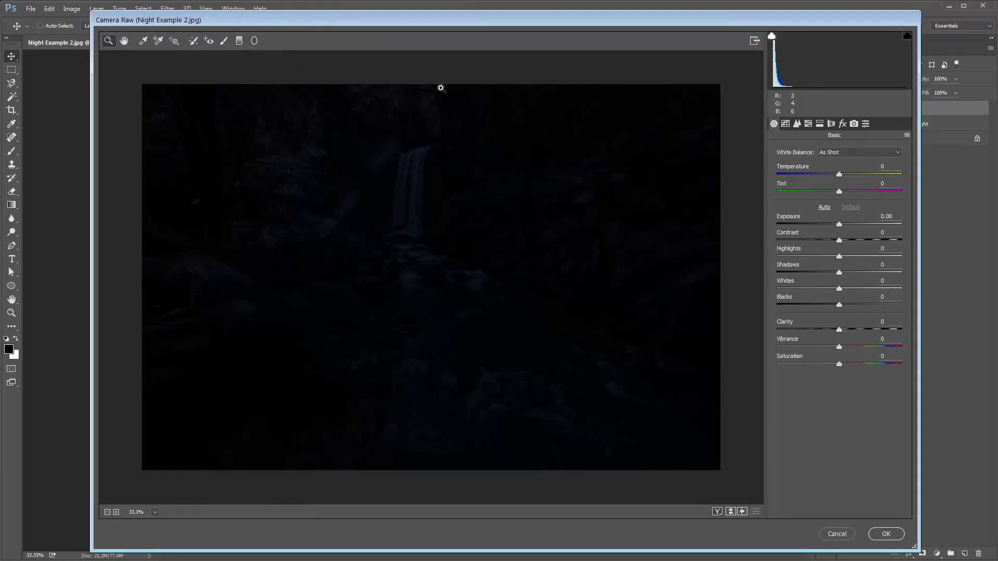
pyautogui.hotkey('ctrl', '-')
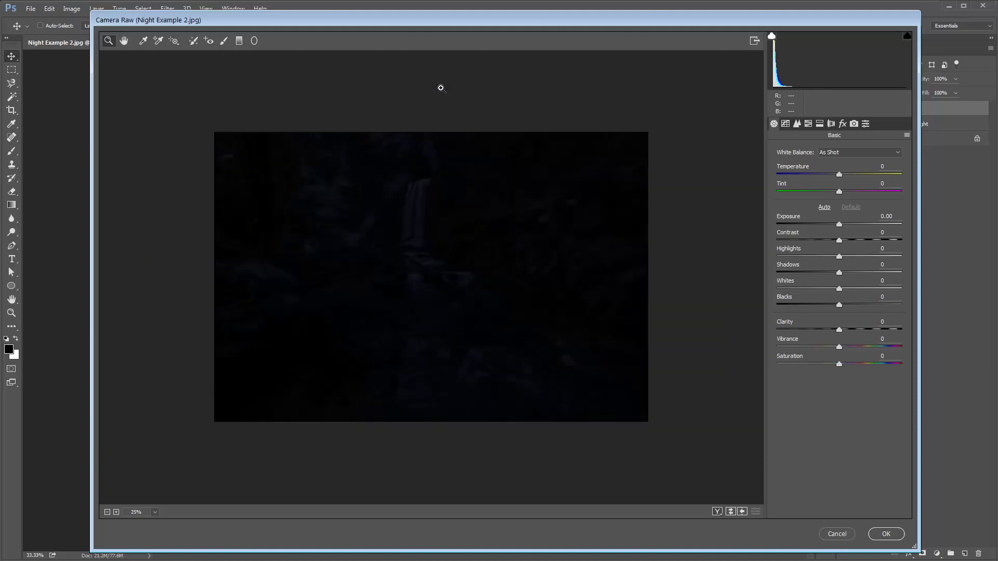
# Step: Draw a radial filter ellipse, rotate it diagonally and place it over the mist and ferns beside the waterfall
pyautogui.click(254, 41)
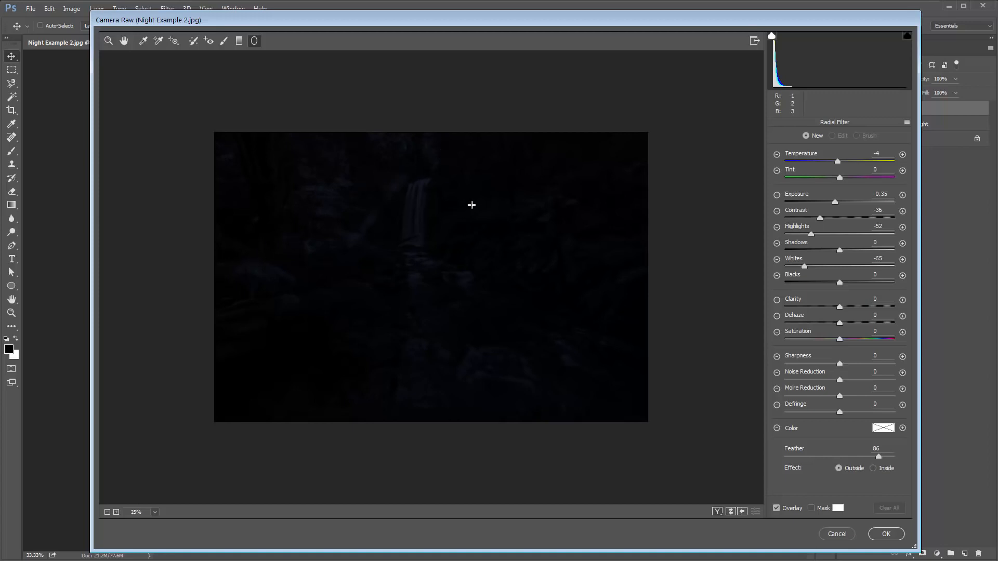
pyautogui.moveTo(478, 160); pyautogui.dragTo(511, 289)
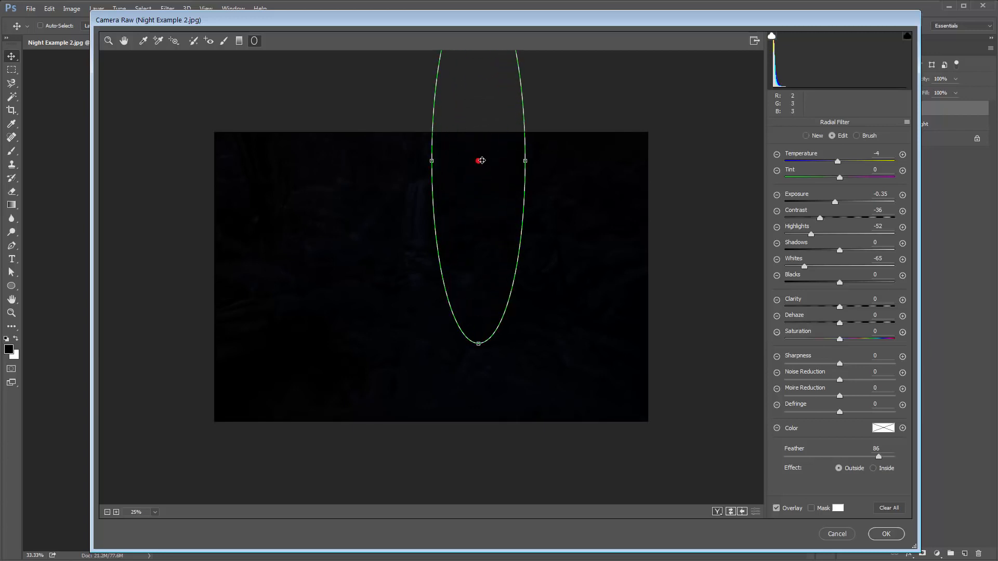
pyautogui.moveTo(479, 160); pyautogui.dragTo(412, 196)
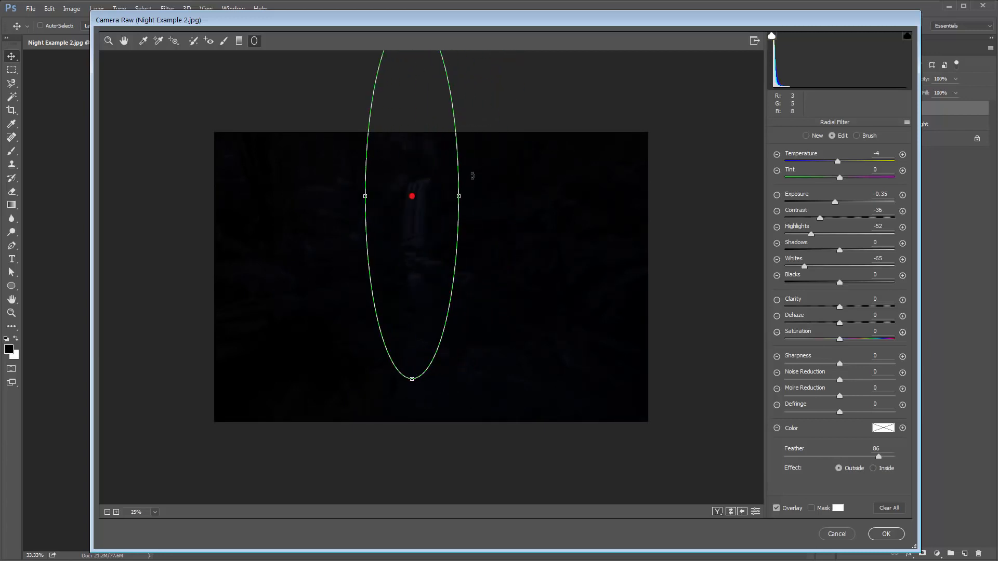
pyautogui.moveTo(472, 171); pyautogui.dragTo(477, 228)
pyautogui.moveTo(419, 198); pyautogui.dragTo(348, 218)
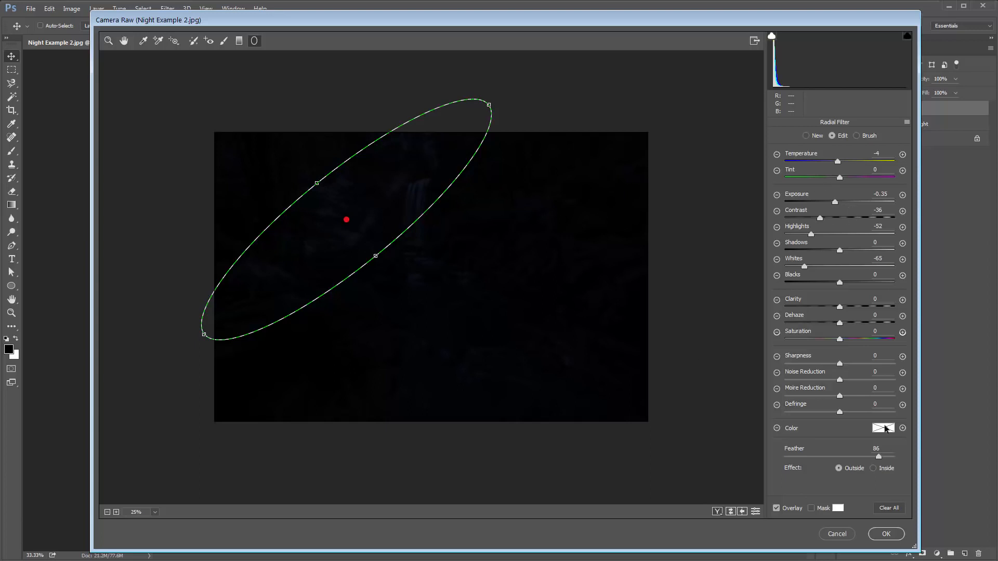
# Step: Switch the radial filter to affect the inside and reset its Temperature, Exposure, Contrast, Highlights and Whites to 0
pyautogui.click(874, 470)
pyautogui.moveTo(845, 156); pyautogui.dragTo(842, 156)
pyautogui.write('0\t\t0\t0\t0\t\t0')
pyautogui.press('Tab')
pyautogui.press('Tab')
pyautogui.press('Tab')
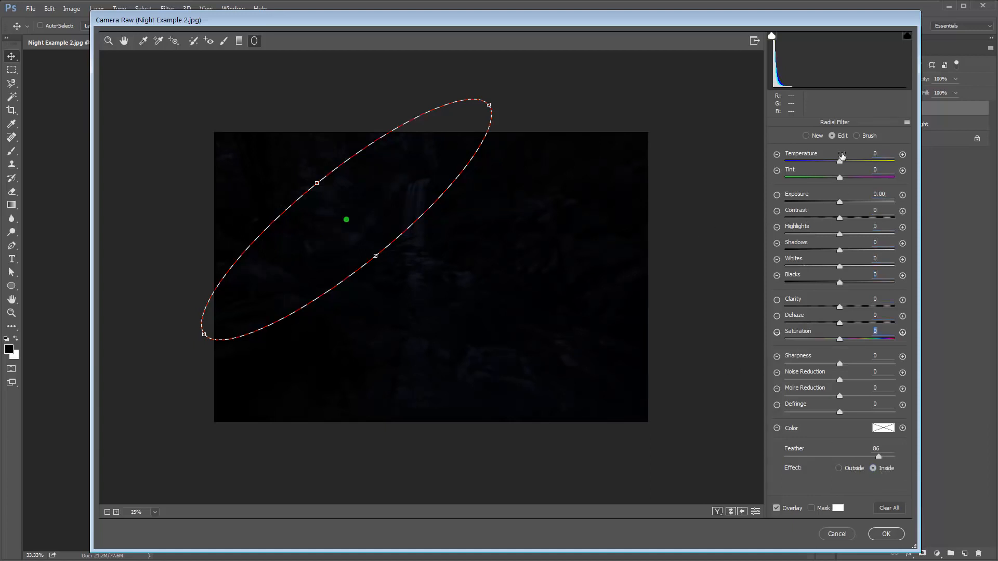
pyautogui.press('Tab')
# Step: Brighten the diagonal ellipse with Exposure +1.50, Temperature -5, Contrast +4 and Clarity +20, and widen it slightly
pyautogui.moveTo(841, 202); pyautogui.dragTo(861, 201)
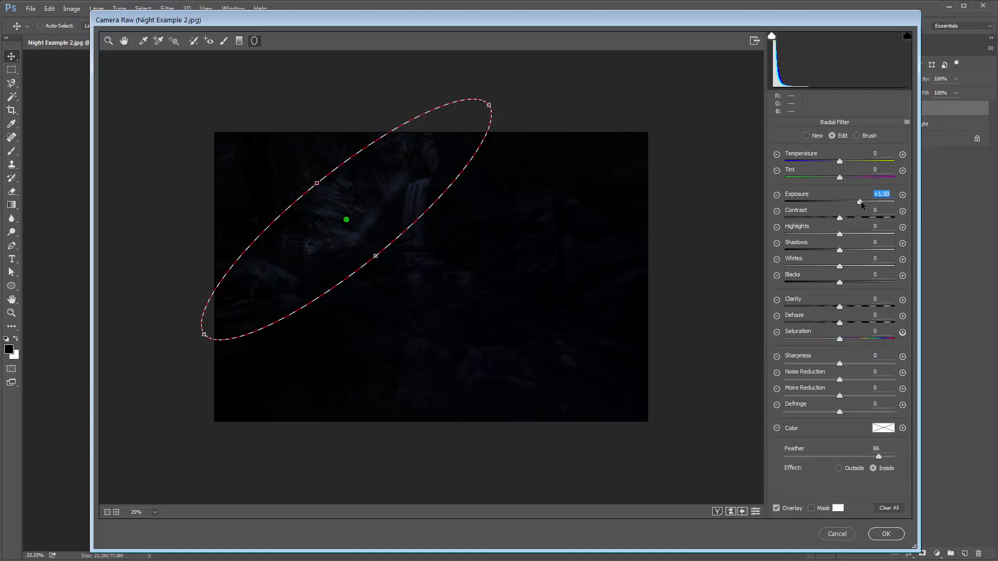
pyautogui.hotkey('ctrl', '+')
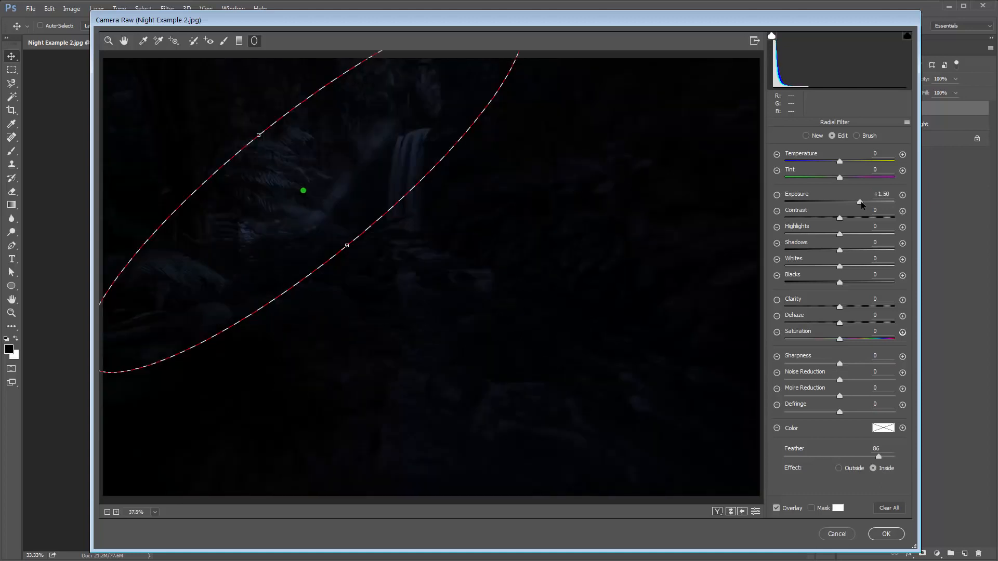
pyautogui.moveTo(839, 162); pyautogui.dragTo(837, 162)
pyautogui.moveTo(347, 245); pyautogui.dragTo(359, 260)
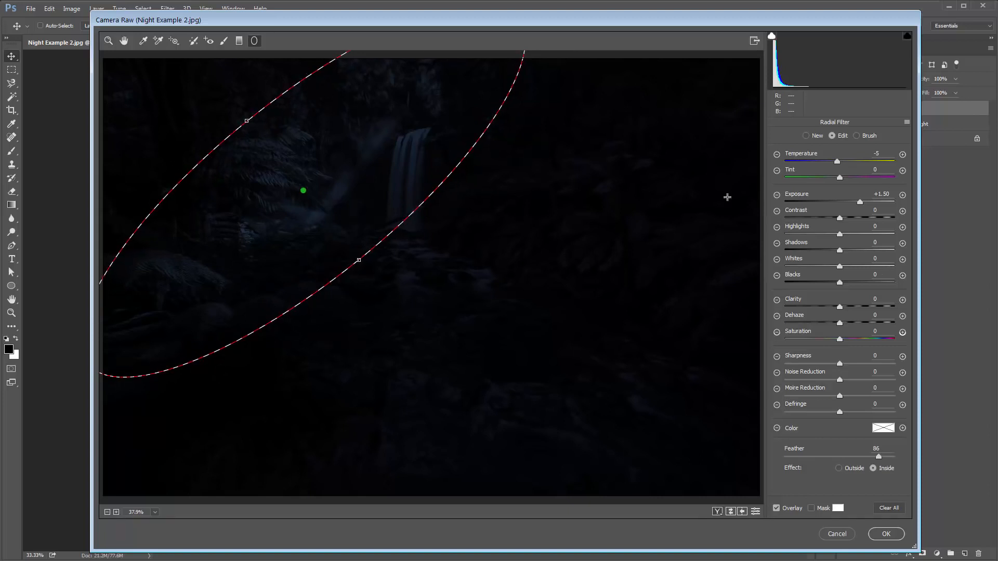
pyautogui.moveTo(839, 219)
pyautogui.mouseDown()
pyautogui.moveTo(817, 219)
pyautogui.moveTo(861, 220)
pyautogui.moveTo(842, 222)
pyautogui.mouseUp()
pyautogui.moveTo(841, 309); pyautogui.dragTo(854, 309)
# Step: Add a circular radial filter over the rocks just right of the waterfall and a larger oval one over the ferns near the photo's right edge
pyautogui.hotkey('ctrl', '-')
pyautogui.hotkey('ctrl', '-')
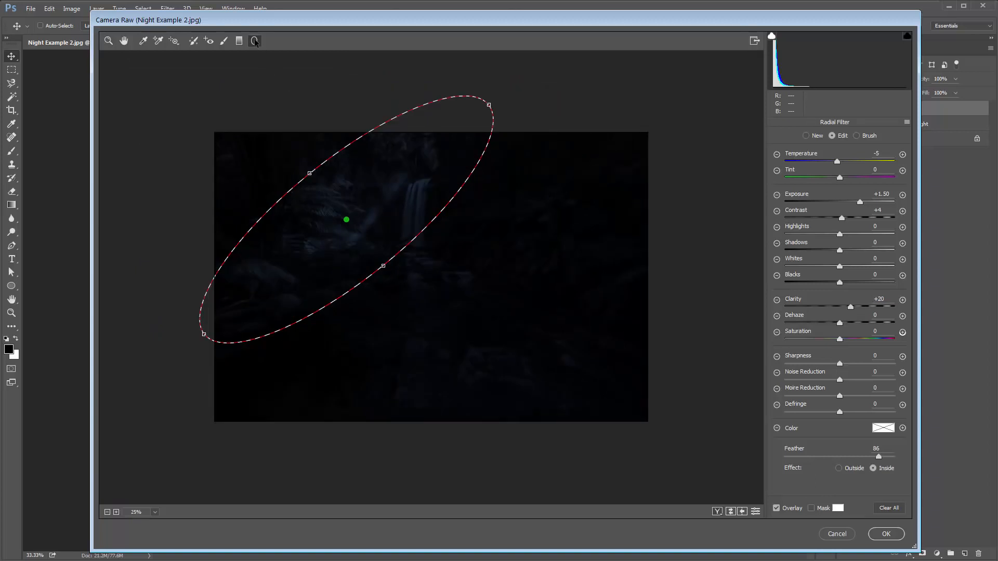
pyautogui.moveTo(534, 191); pyautogui.dragTo(575, 304)
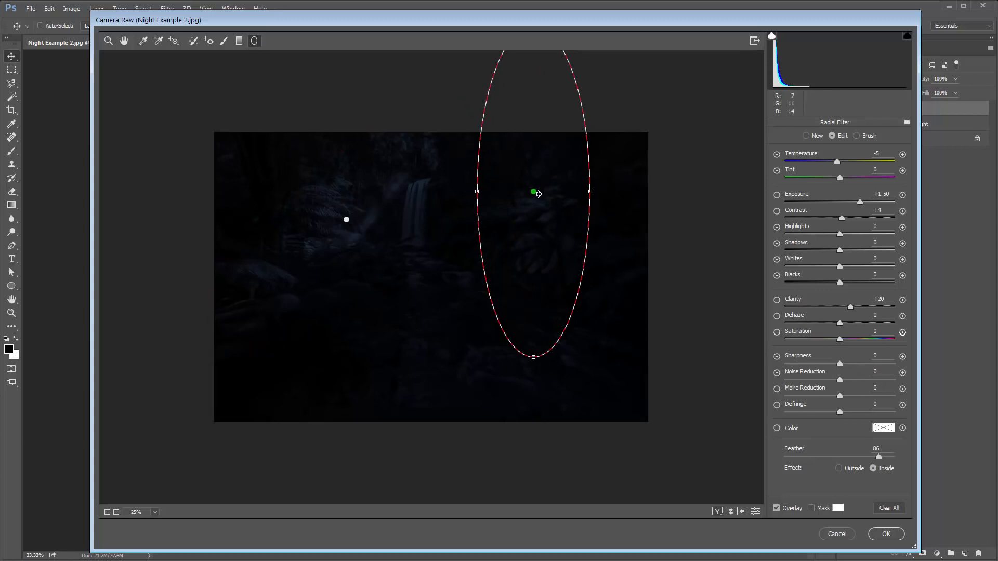
pyautogui.moveTo(535, 192); pyautogui.dragTo(473, 225)
pyautogui.moveTo(469, 59); pyautogui.dragTo(469, 179)
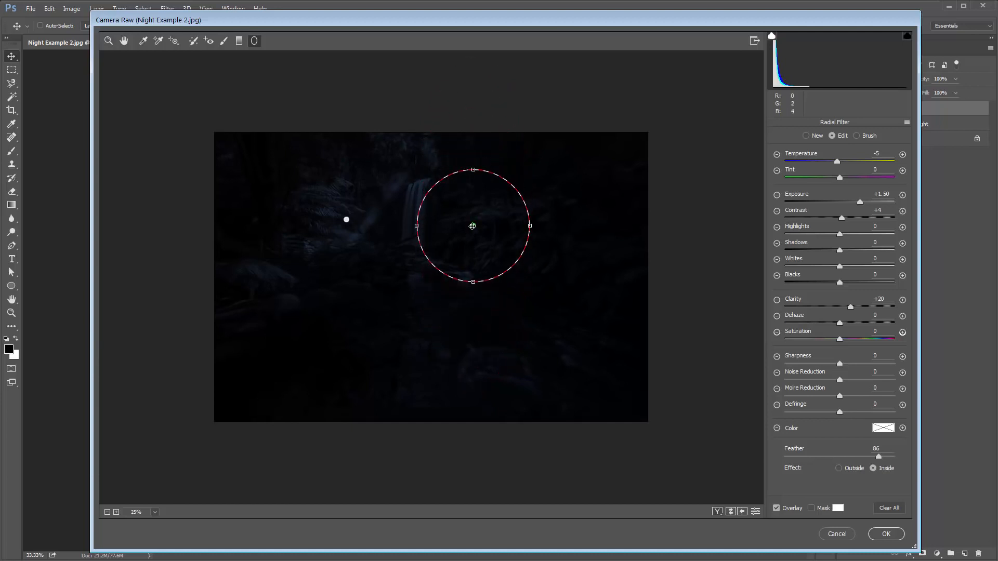
pyautogui.moveTo(472, 226)
pyautogui.mouseDown()
pyautogui.moveTo(483, 232)
pyautogui.moveTo(471, 224)
pyautogui.moveTo(486, 216)
pyautogui.moveTo(461, 225)
pyautogui.moveTo(472, 230)
pyautogui.mouseUp()
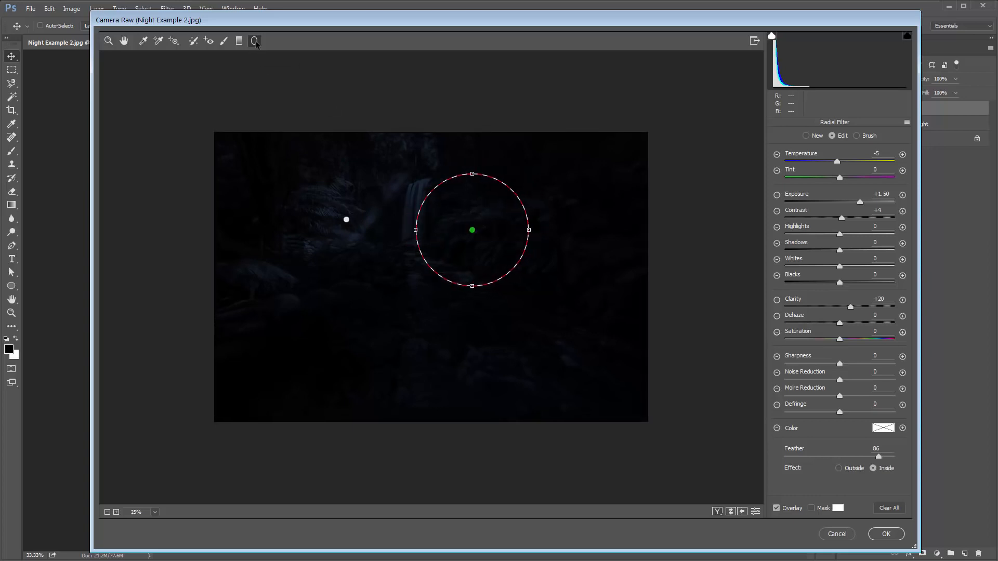
pyautogui.moveTo(594, 263); pyautogui.dragTo(639, 313)
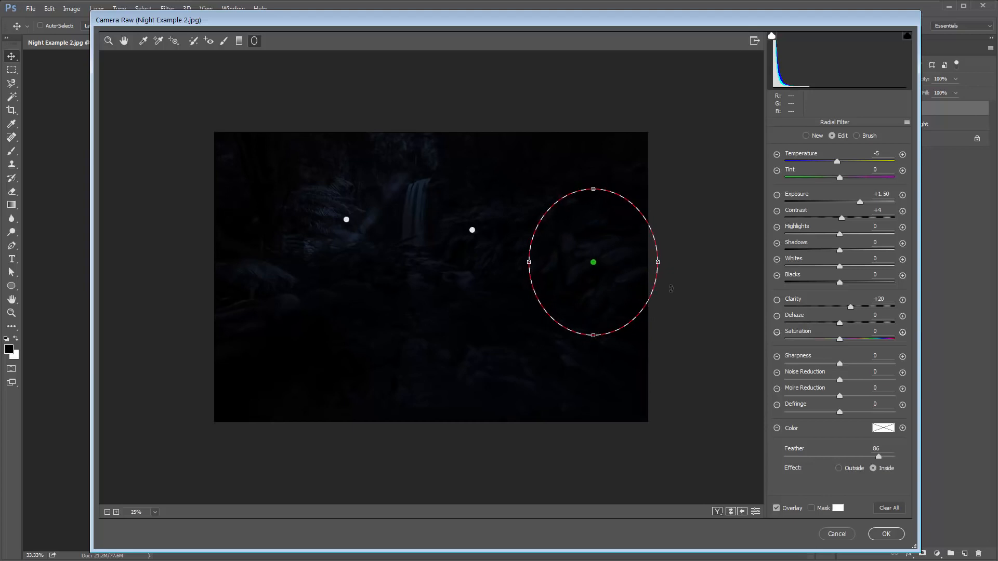
pyautogui.moveTo(658, 262); pyautogui.dragTo(662, 262)
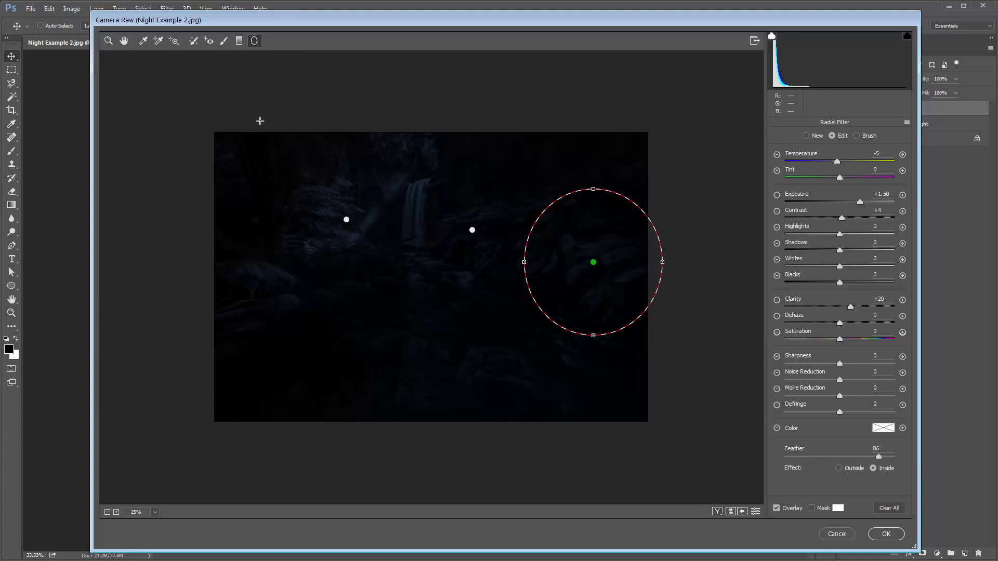
# Step: Draw a tall radial filter ellipse, rotate it diagonally and fit it over the lower stream and foreground rocks
pyautogui.moveTo(260, 121)
pyautogui.mouseDown()
pyautogui.moveTo(296, 323)
pyautogui.moveTo(303, 281)
pyautogui.mouseUp()
pyautogui.moveTo(260, 120)
pyautogui.mouseDown()
pyautogui.moveTo(352, 213)
pyautogui.moveTo(440, 248)
pyautogui.mouseUp()
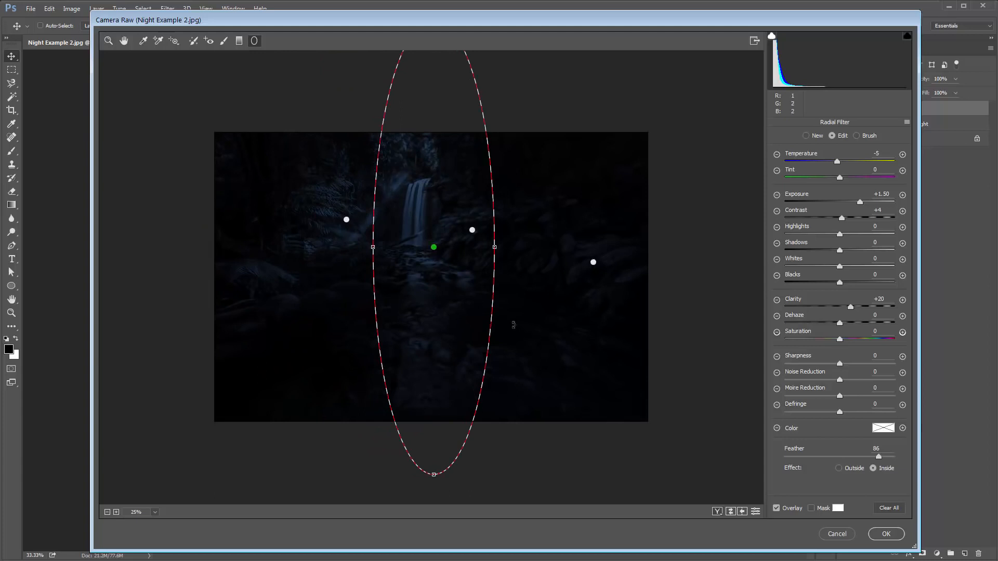
pyautogui.moveTo(512, 325); pyautogui.dragTo(512, 255)
pyautogui.moveTo(292, 68); pyautogui.dragTo(342, 131)
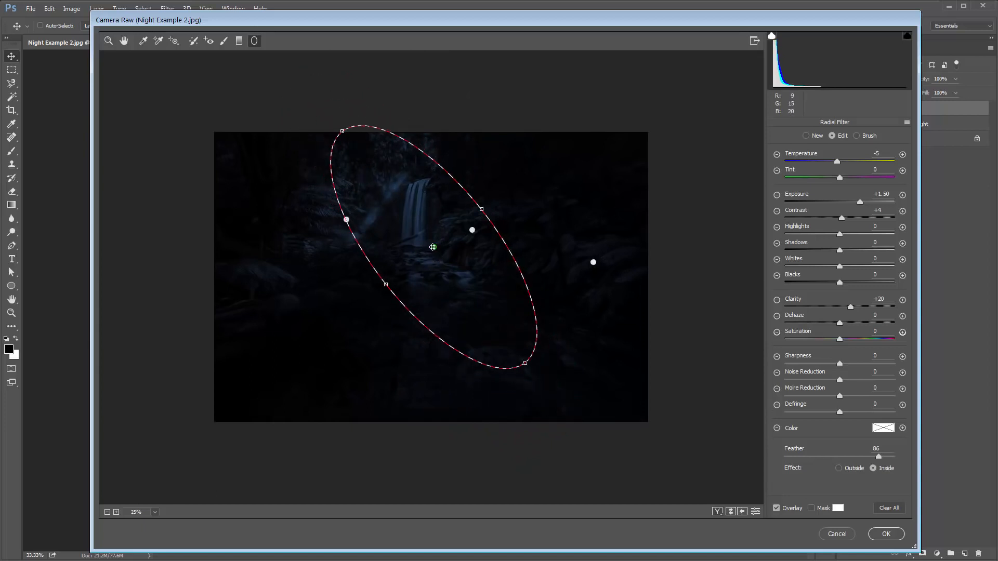
pyautogui.moveTo(433, 247); pyautogui.dragTo(479, 330)
pyautogui.moveTo(527, 291); pyautogui.dragTo(530, 289)
pyautogui.moveTo(387, 213); pyautogui.dragTo(397, 225)
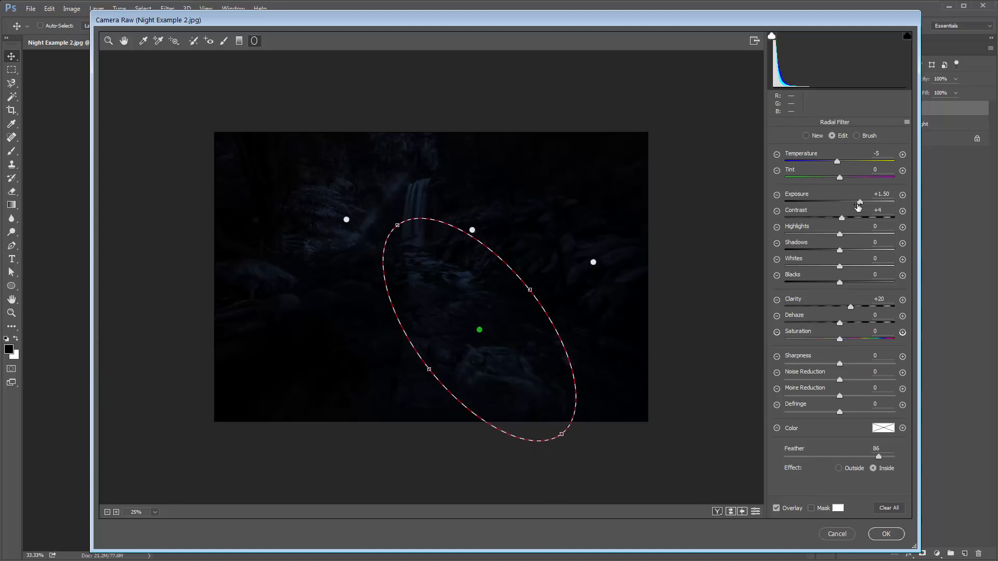
# Step: Set the stream ellipse's Exposure to +1.95 and preview the photo without the filter overlays
pyautogui.moveTo(860, 202); pyautogui.dragTo(866, 204)
pyautogui.moveTo(866, 204); pyautogui.dragTo(866, 203)
pyautogui.press('h')
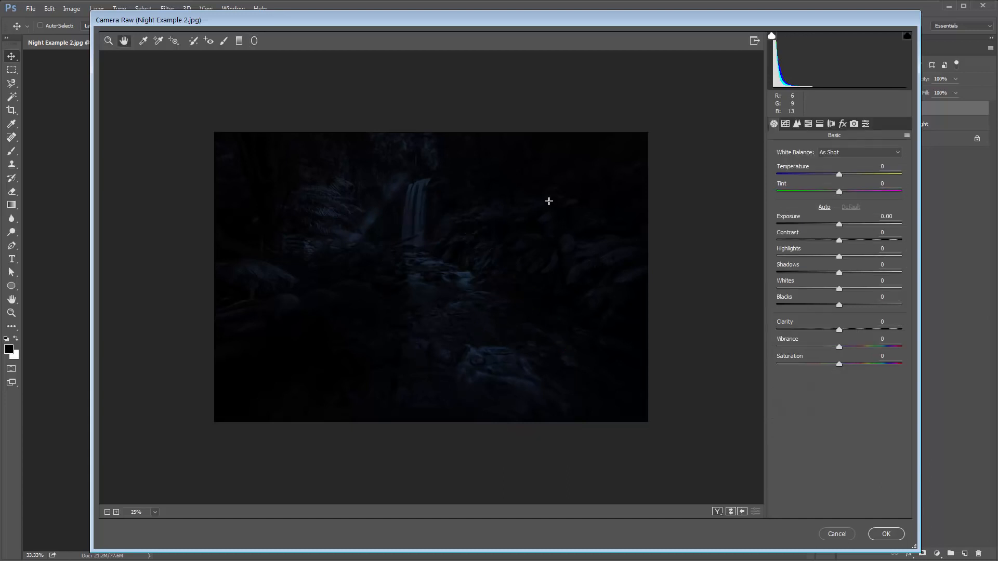
pyautogui.hotkey('ctrl', '0')
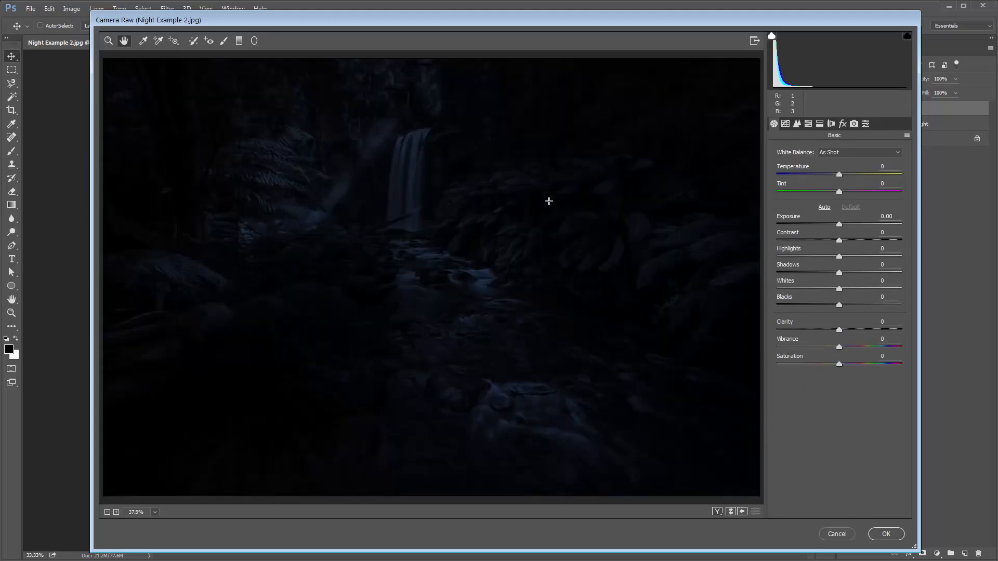
# Step: Add a circular radial filter over the waterfall and the trees above it, with Exposure +2.00
pyautogui.hotkey('ctrl', '-')
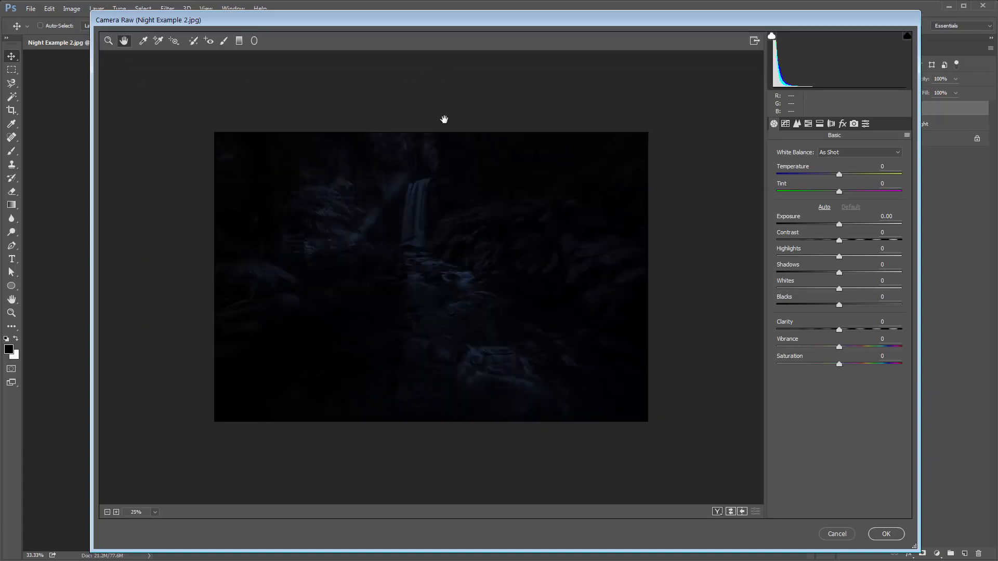
pyautogui.click(257, 42)
pyautogui.moveTo(435, 166); pyautogui.dragTo(485, 217)
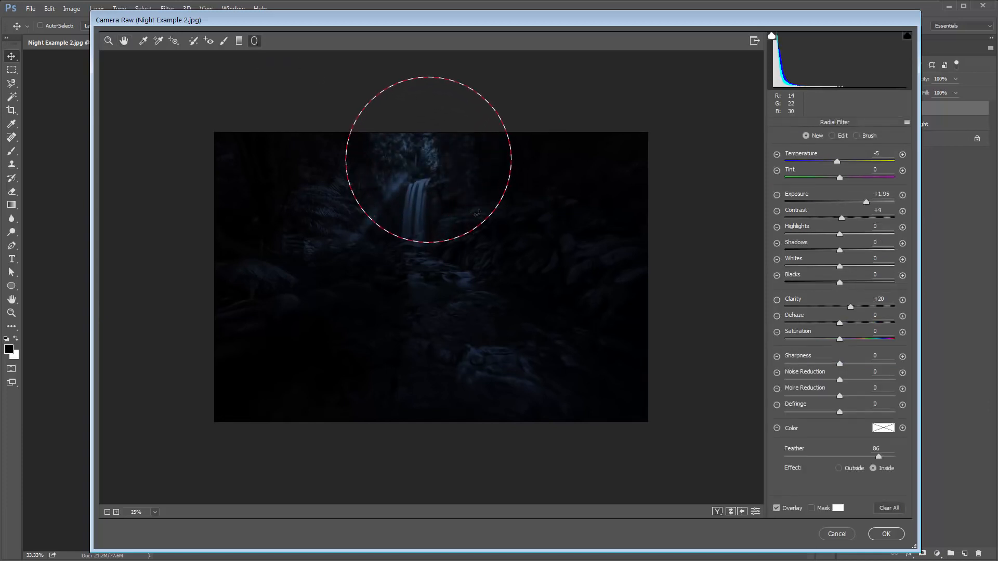
pyautogui.moveTo(433, 160); pyautogui.dragTo(423, 161)
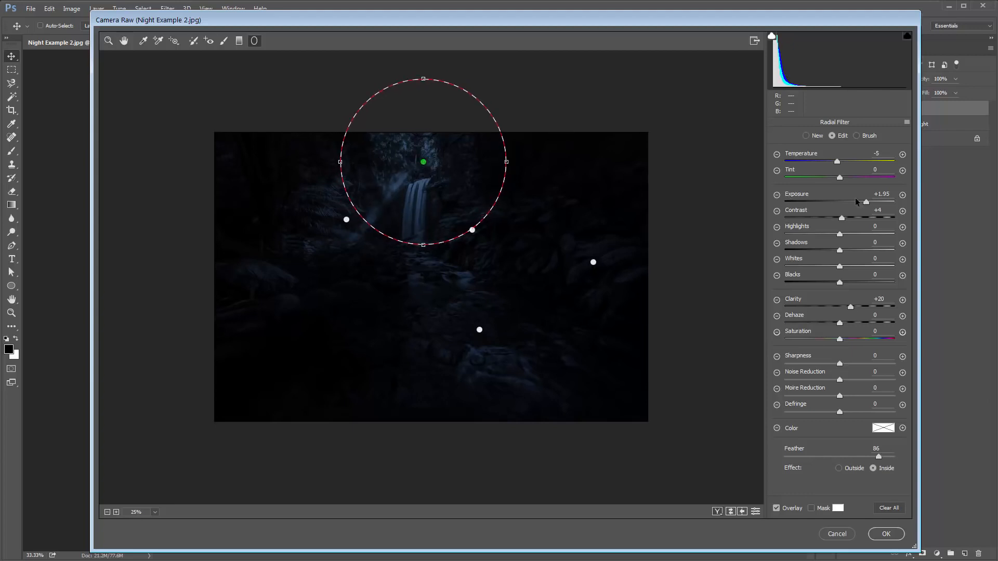
pyautogui.moveTo(866, 202)
pyautogui.mouseDown()
pyautogui.moveTo(839, 202)
pyautogui.moveTo(867, 206)
pyautogui.mouseUp()
pyautogui.moveTo(423, 161); pyautogui.dragTo(428, 157)
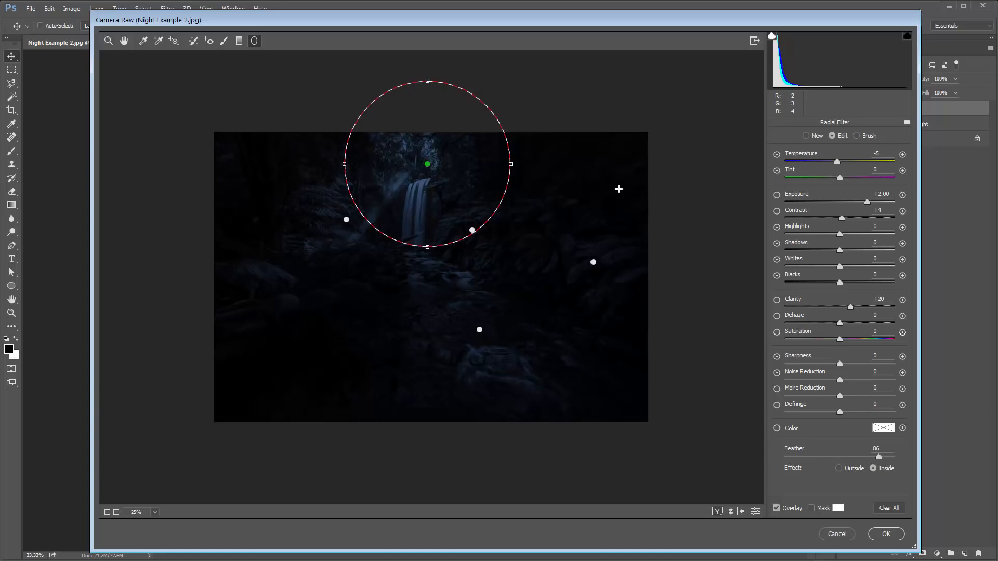
# Step: Set the whole image's Clarity to +29 and add a small amount of sharpening
pyautogui.press('h')
pyautogui.hotkey('ctrl', '0')
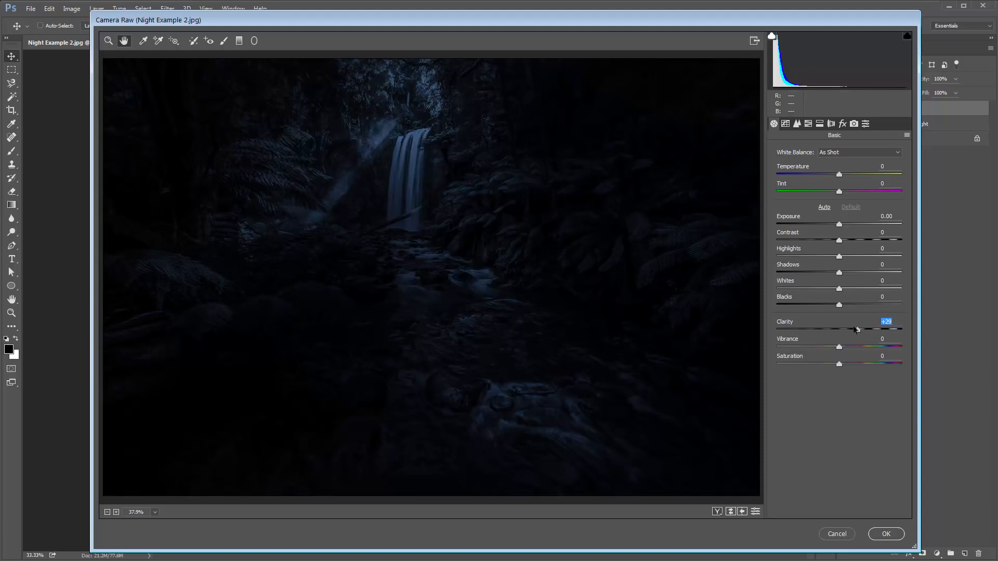
pyautogui.click(797, 124)
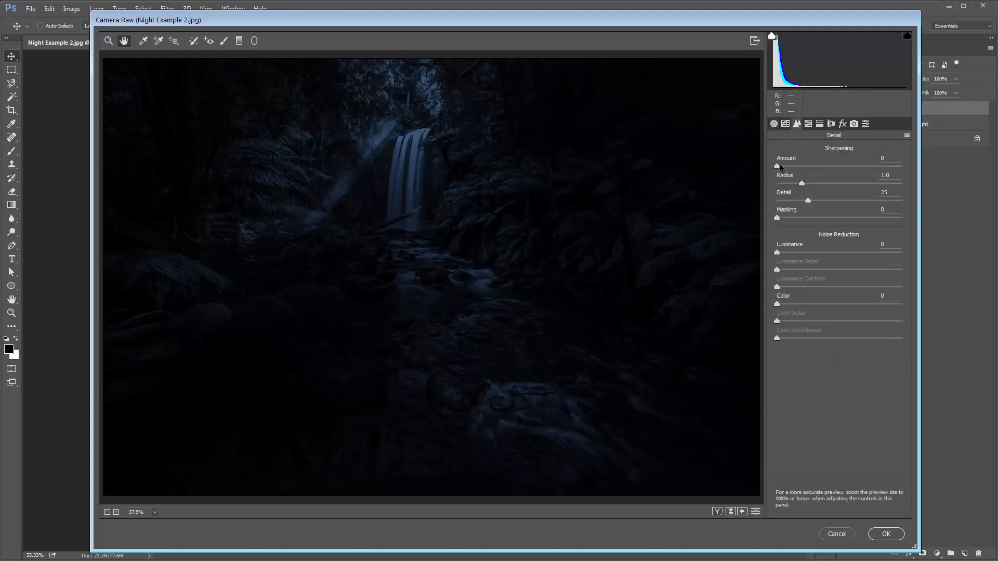
pyautogui.moveTo(780, 167); pyautogui.dragTo(792, 170)
# Step: Adjust the whole image's Dehaze amount slightly and return to the basic adjustments
pyautogui.click(842, 124)
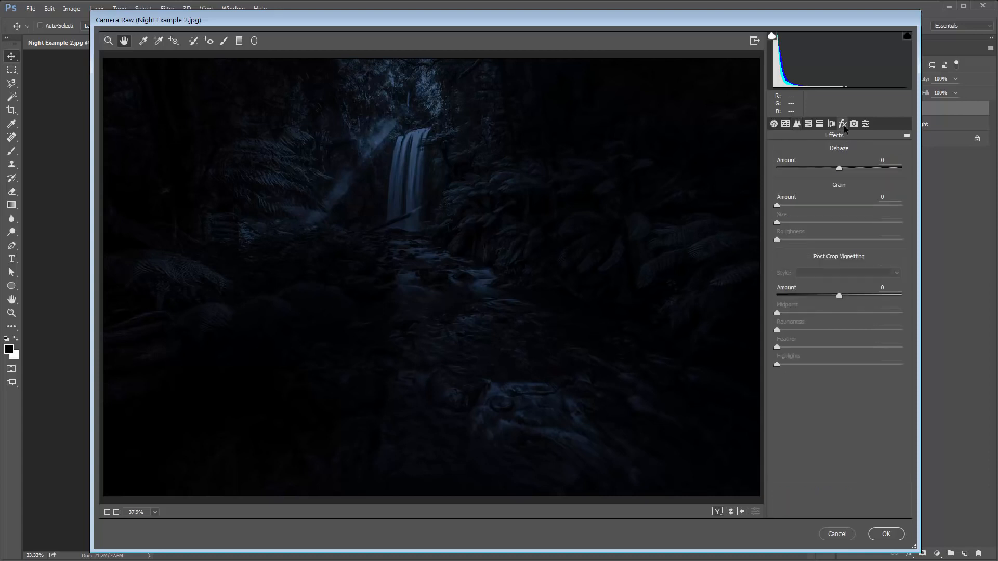
pyautogui.moveTo(835, 170)
pyautogui.mouseDown()
pyautogui.moveTo(816, 171)
pyautogui.moveTo(842, 174)
pyautogui.mouseUp()
pyautogui.click(774, 124)
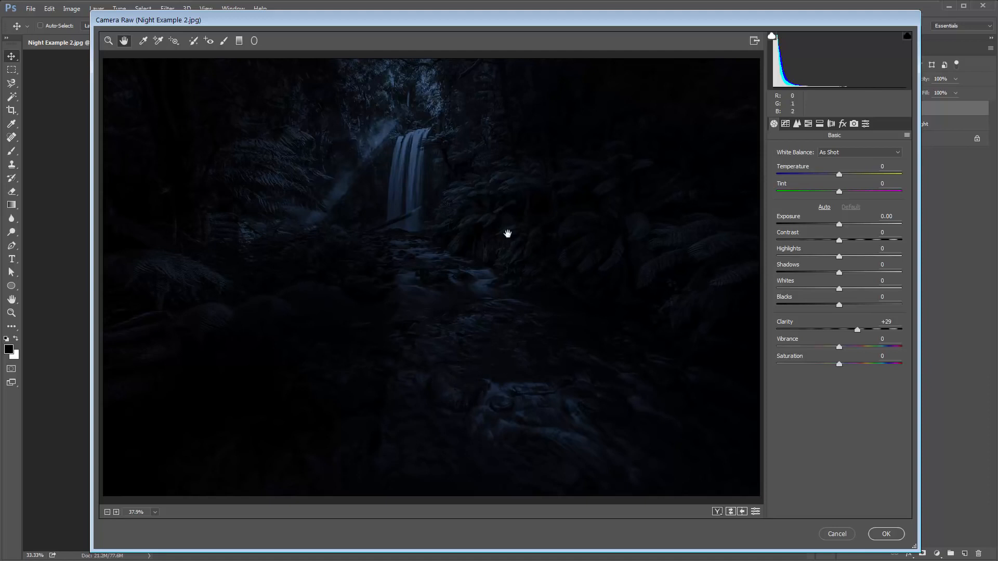
# Step: Draw a small radial filter over the rock in the lower stream with Feather 90, Contrast +59 and Exposure +1.90
pyautogui.click(255, 42)
pyautogui.moveTo(454, 392)
pyautogui.mouseDown()
pyautogui.moveTo(476, 410)
pyautogui.moveTo(454, 390)
pyautogui.moveTo(455, 368)
pyautogui.moveTo(482, 389)
pyautogui.mouseUp()
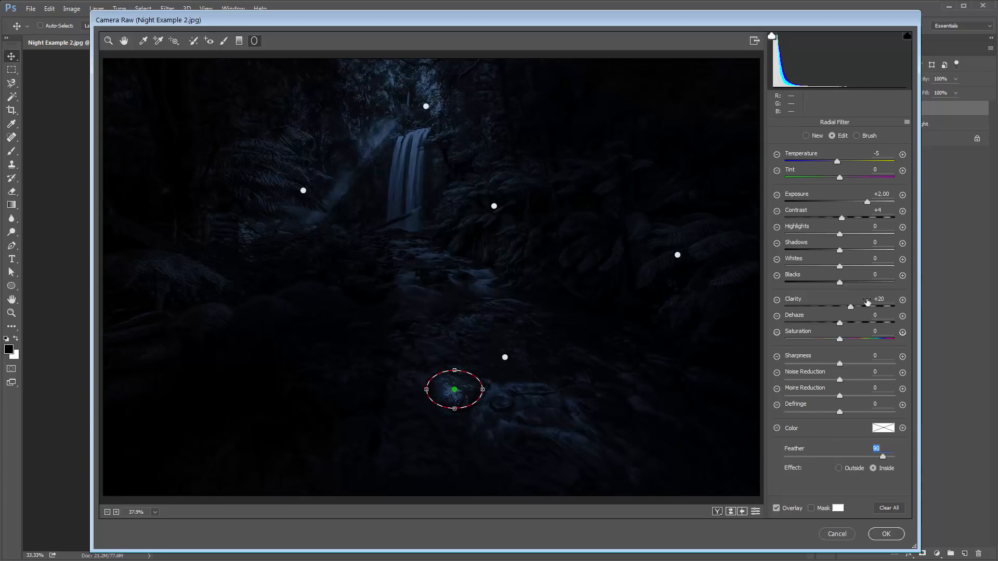
pyautogui.doubleClick(842, 217)
pyautogui.moveTo(866, 204)
pyautogui.mouseDown()
pyautogui.moveTo(843, 204)
pyautogui.moveTo(858, 204)
pyautogui.mouseUp()
pyautogui.moveTo(840, 221); pyautogui.dragTo(866, 201)
pyautogui.press('h')
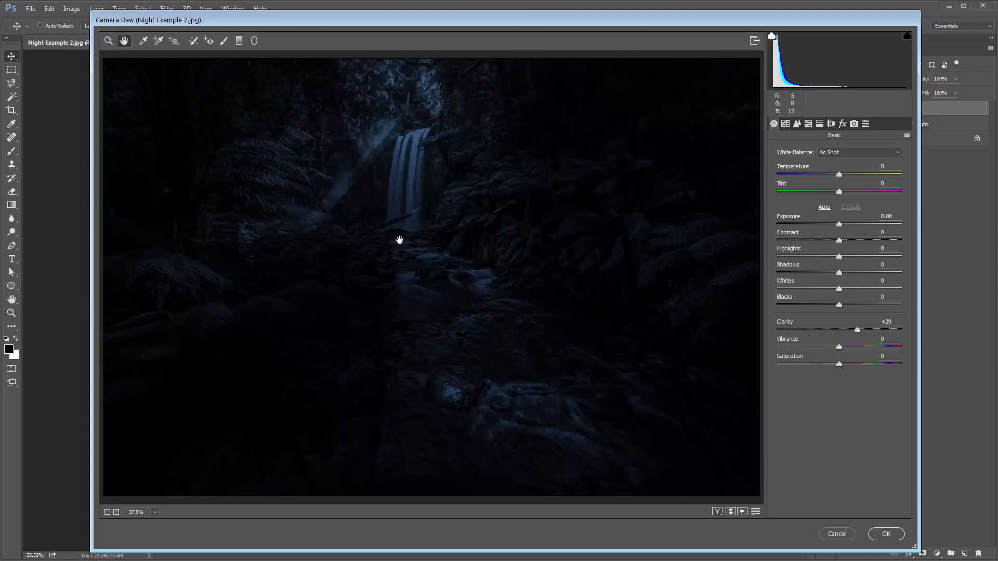
# Step: Move the small radial filter to the rocks at the waterfall's foot, lower its Contrast and Exposure, and apply the Camera Raw edits
pyautogui.click(255, 40)
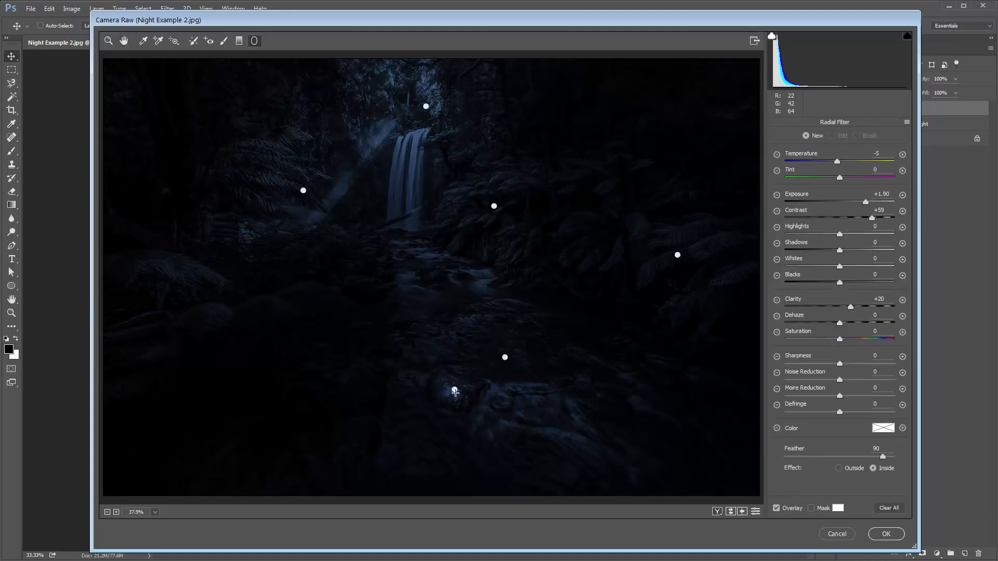
pyautogui.moveTo(454, 389); pyautogui.dragTo(379, 244)
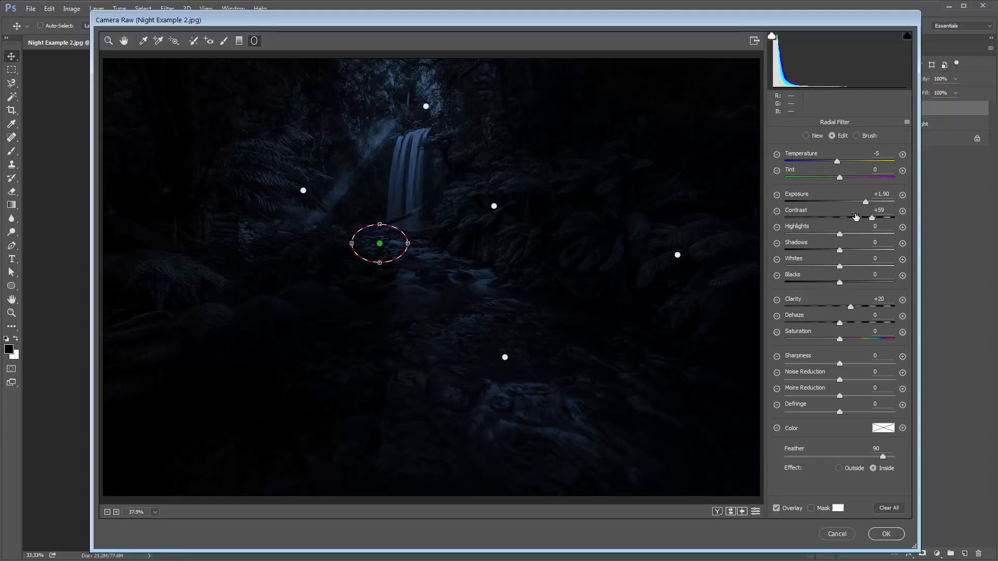
pyautogui.click(853, 218)
pyautogui.click(850, 202)
pyautogui.press('h')
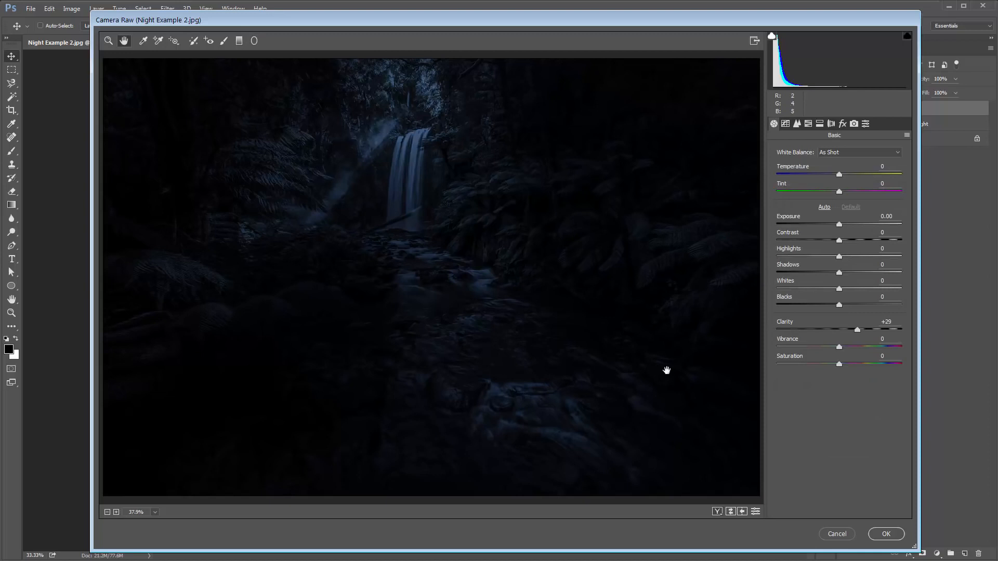
pyautogui.press('Return')
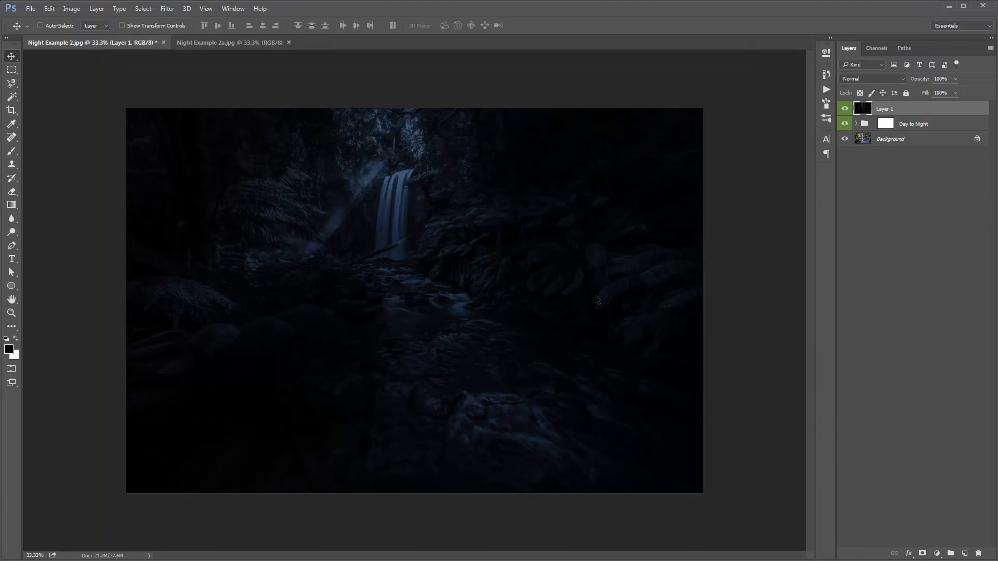
# Step: Group Layer 1 with the Day to Night folder and toggle the group's visibility to compare with the daytime photo
pyautogui.keyDown('shift'); pyautogui.click(916, 126); pyautogui.keyUp('shift')
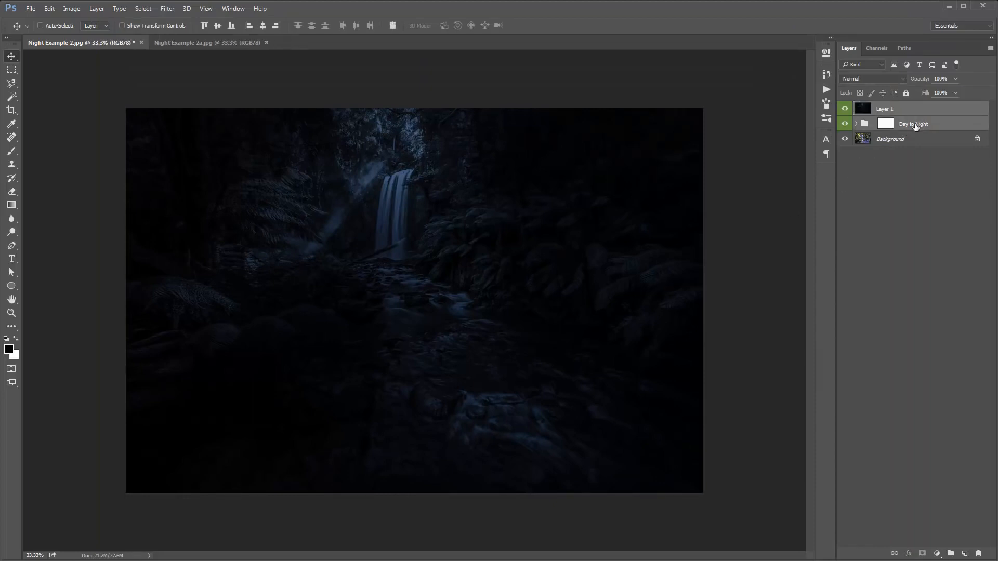
pyautogui.hotkey('ctrl', 'g')
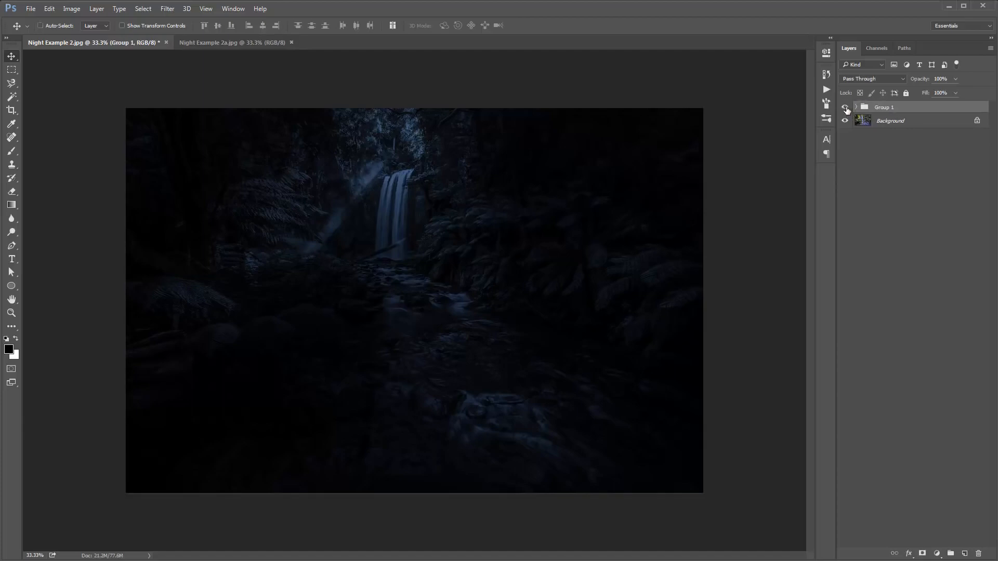
pyautogui.click(844, 107)
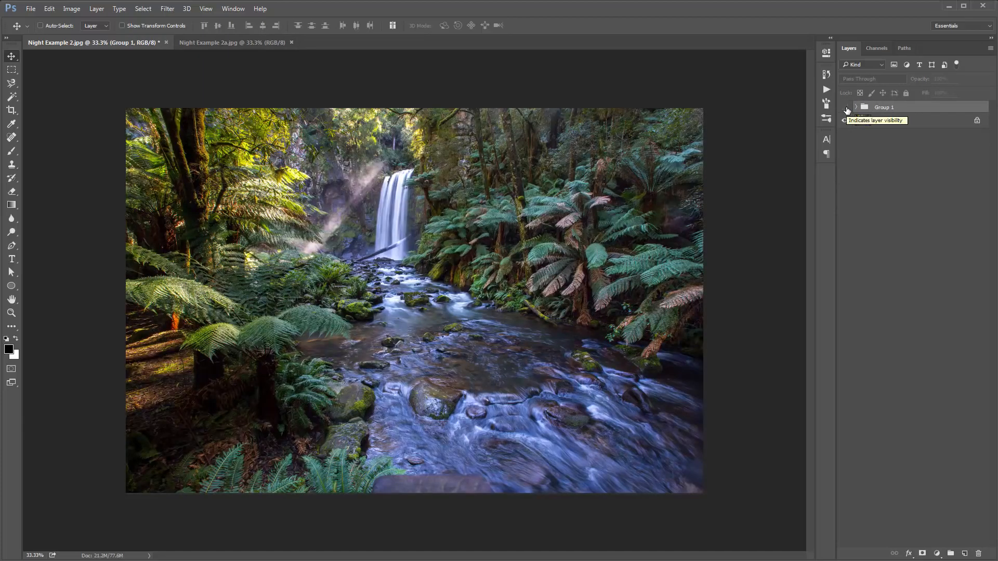
pyautogui.click(846, 108)
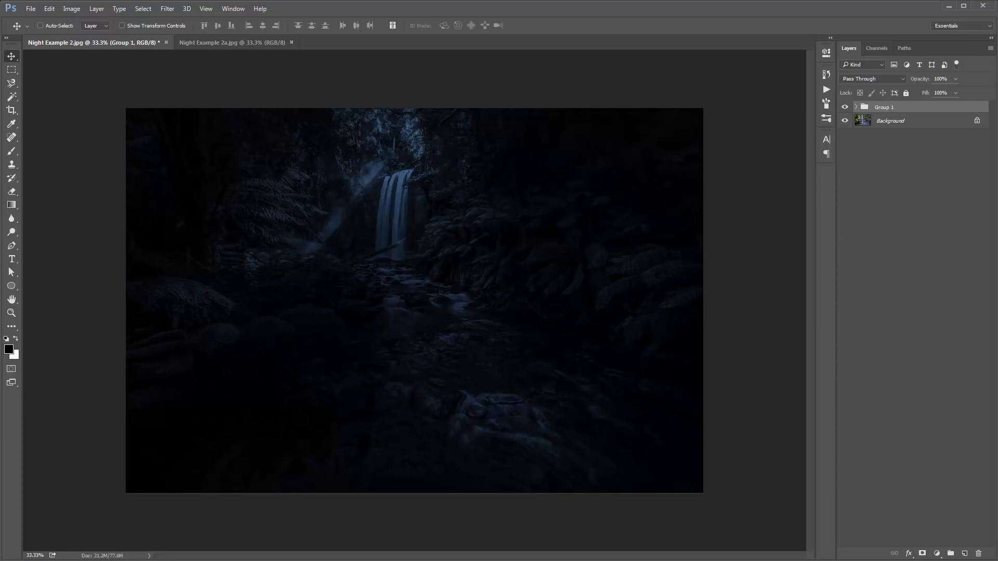
# Step: Switch to the image viewer and compare the river valley photo with its snowy version
pyautogui.hotkey('alt', 'Tab')
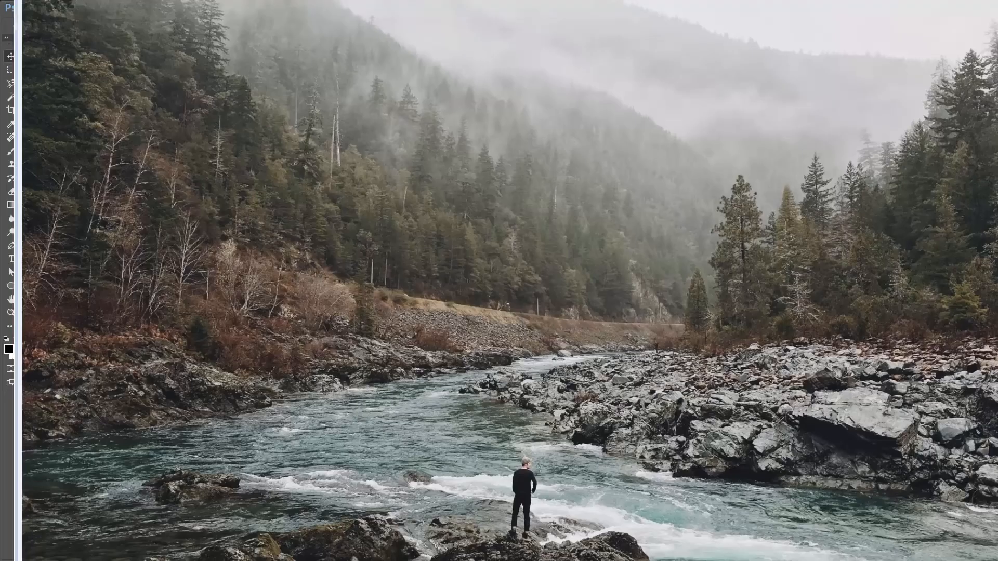
pyautogui.press('Right')
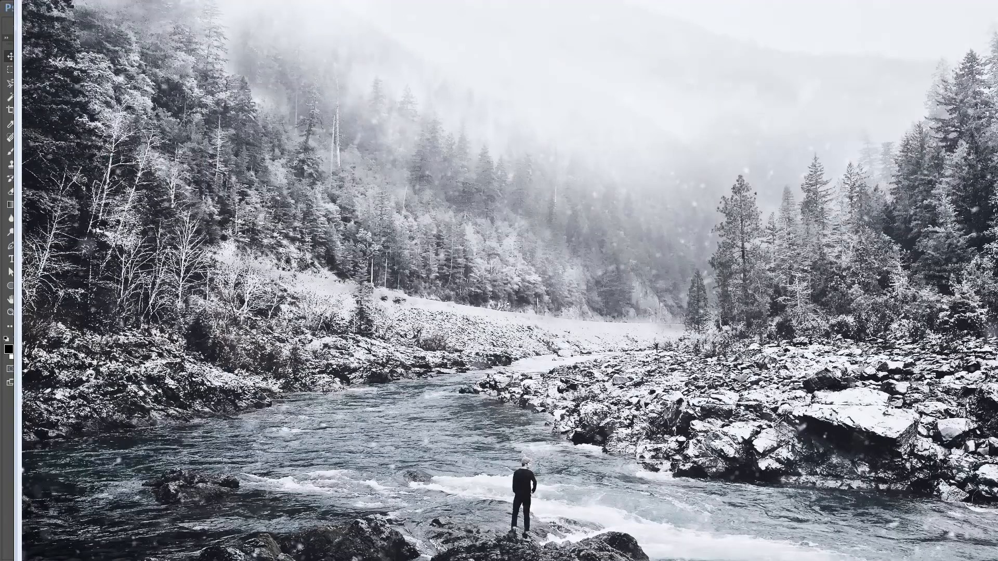
pyautogui.press('Left')
pyautogui.press('Right')
pyautogui.press('Left')
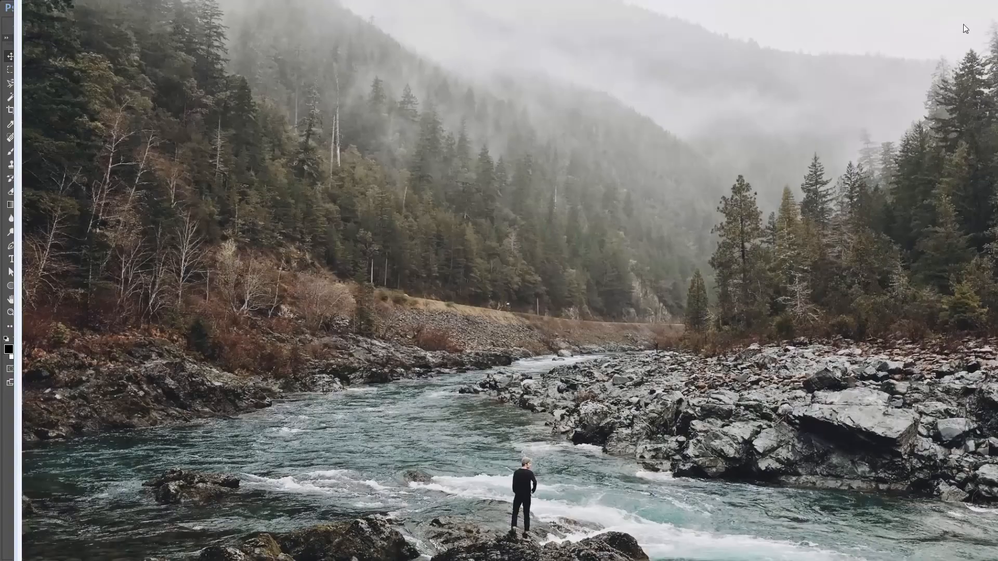